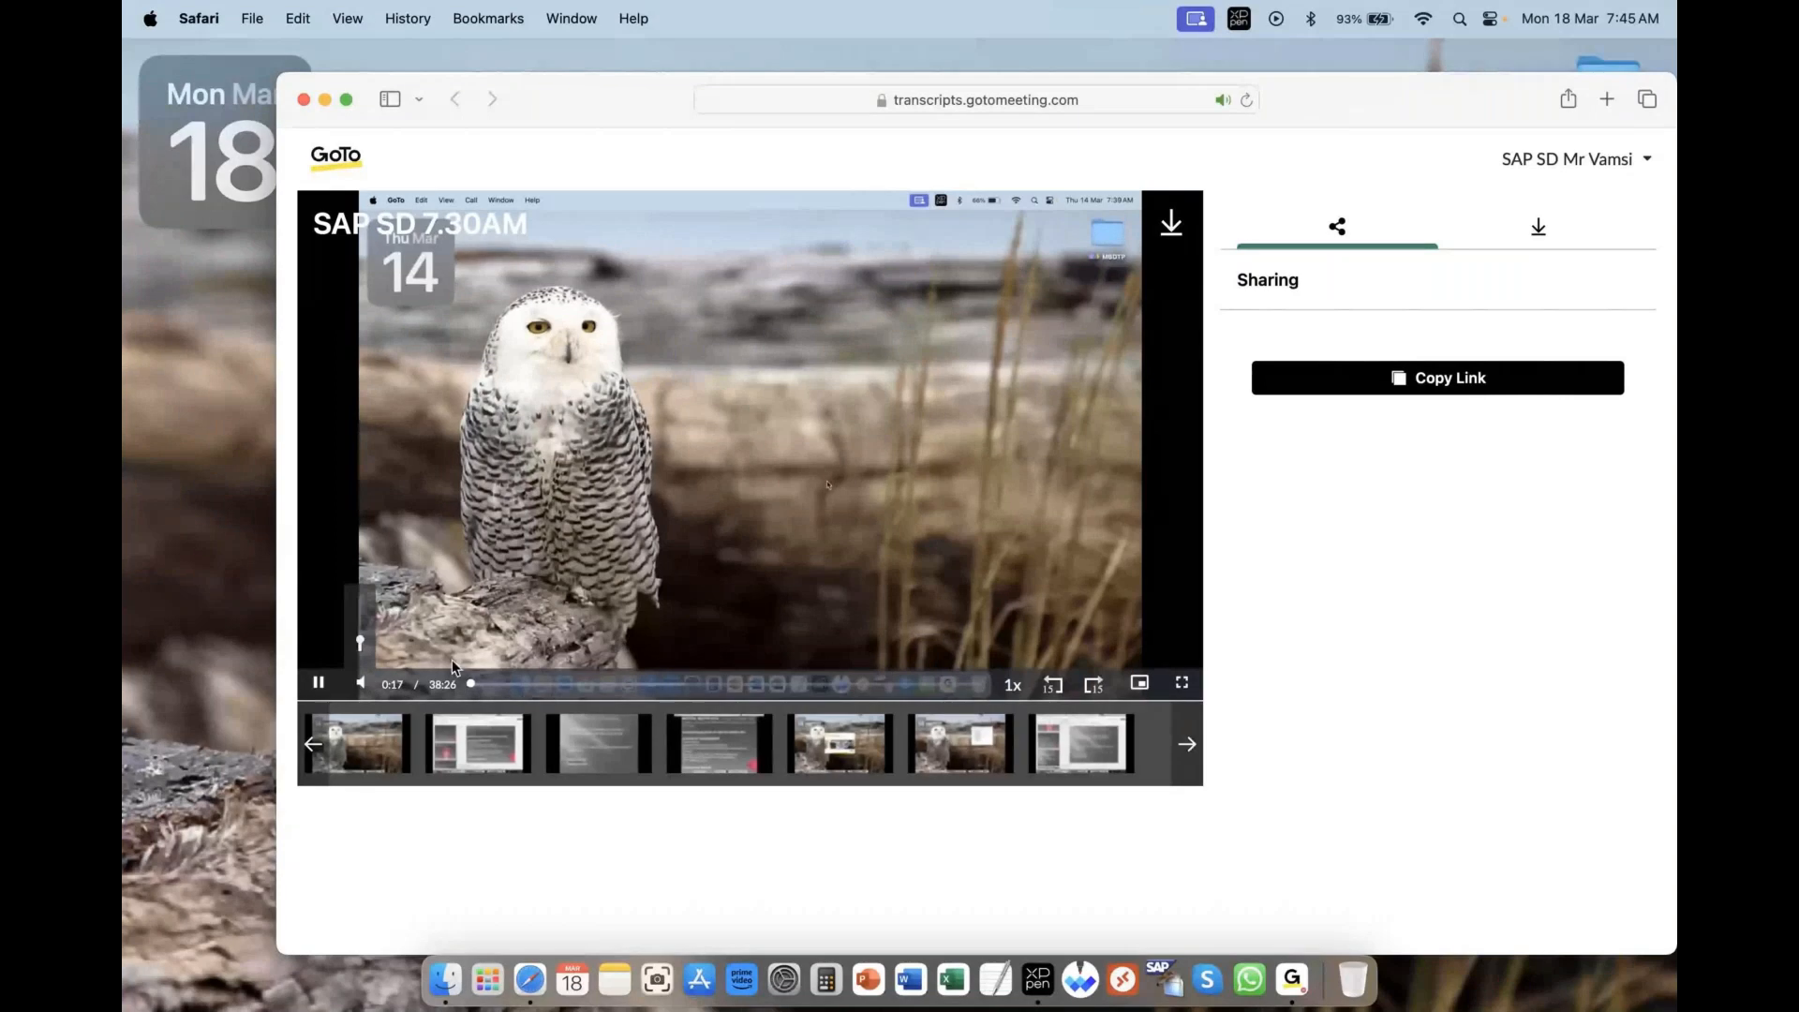
- Skim through the earlier session's recording to review the configuration steps already covered
left_click(523, 685)
left_click(582, 686)
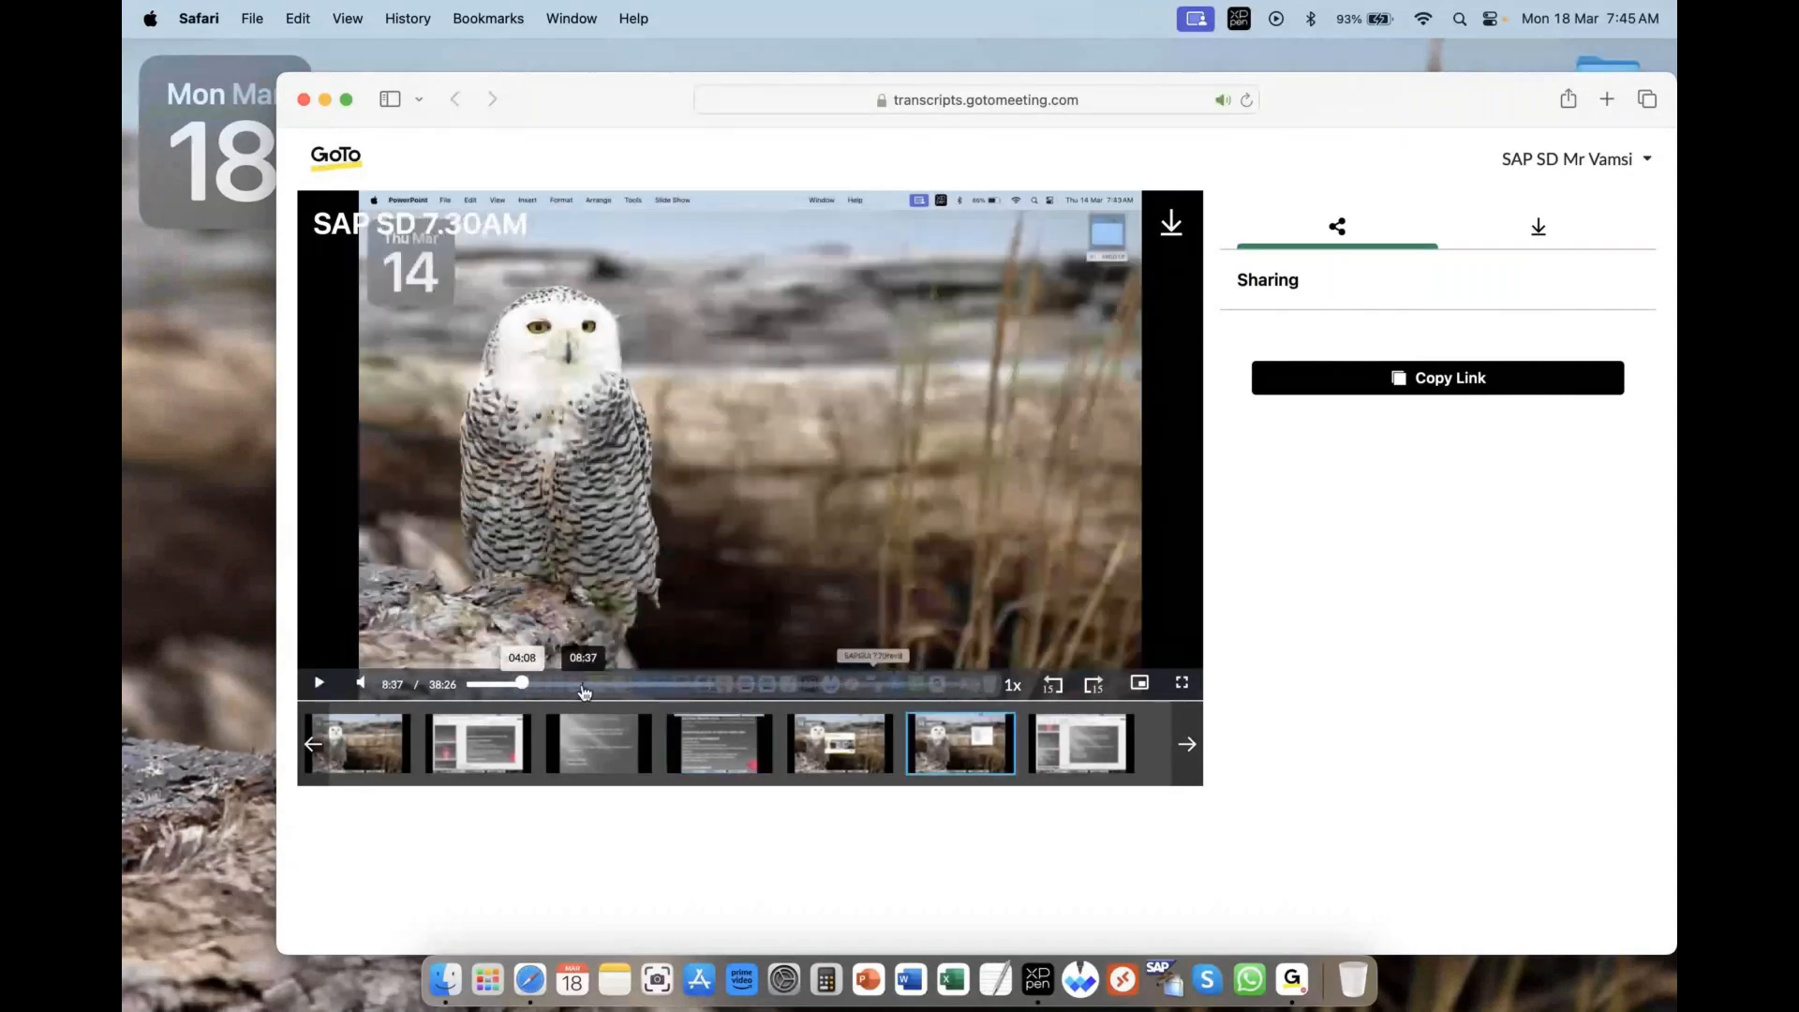
left_click(632, 685)
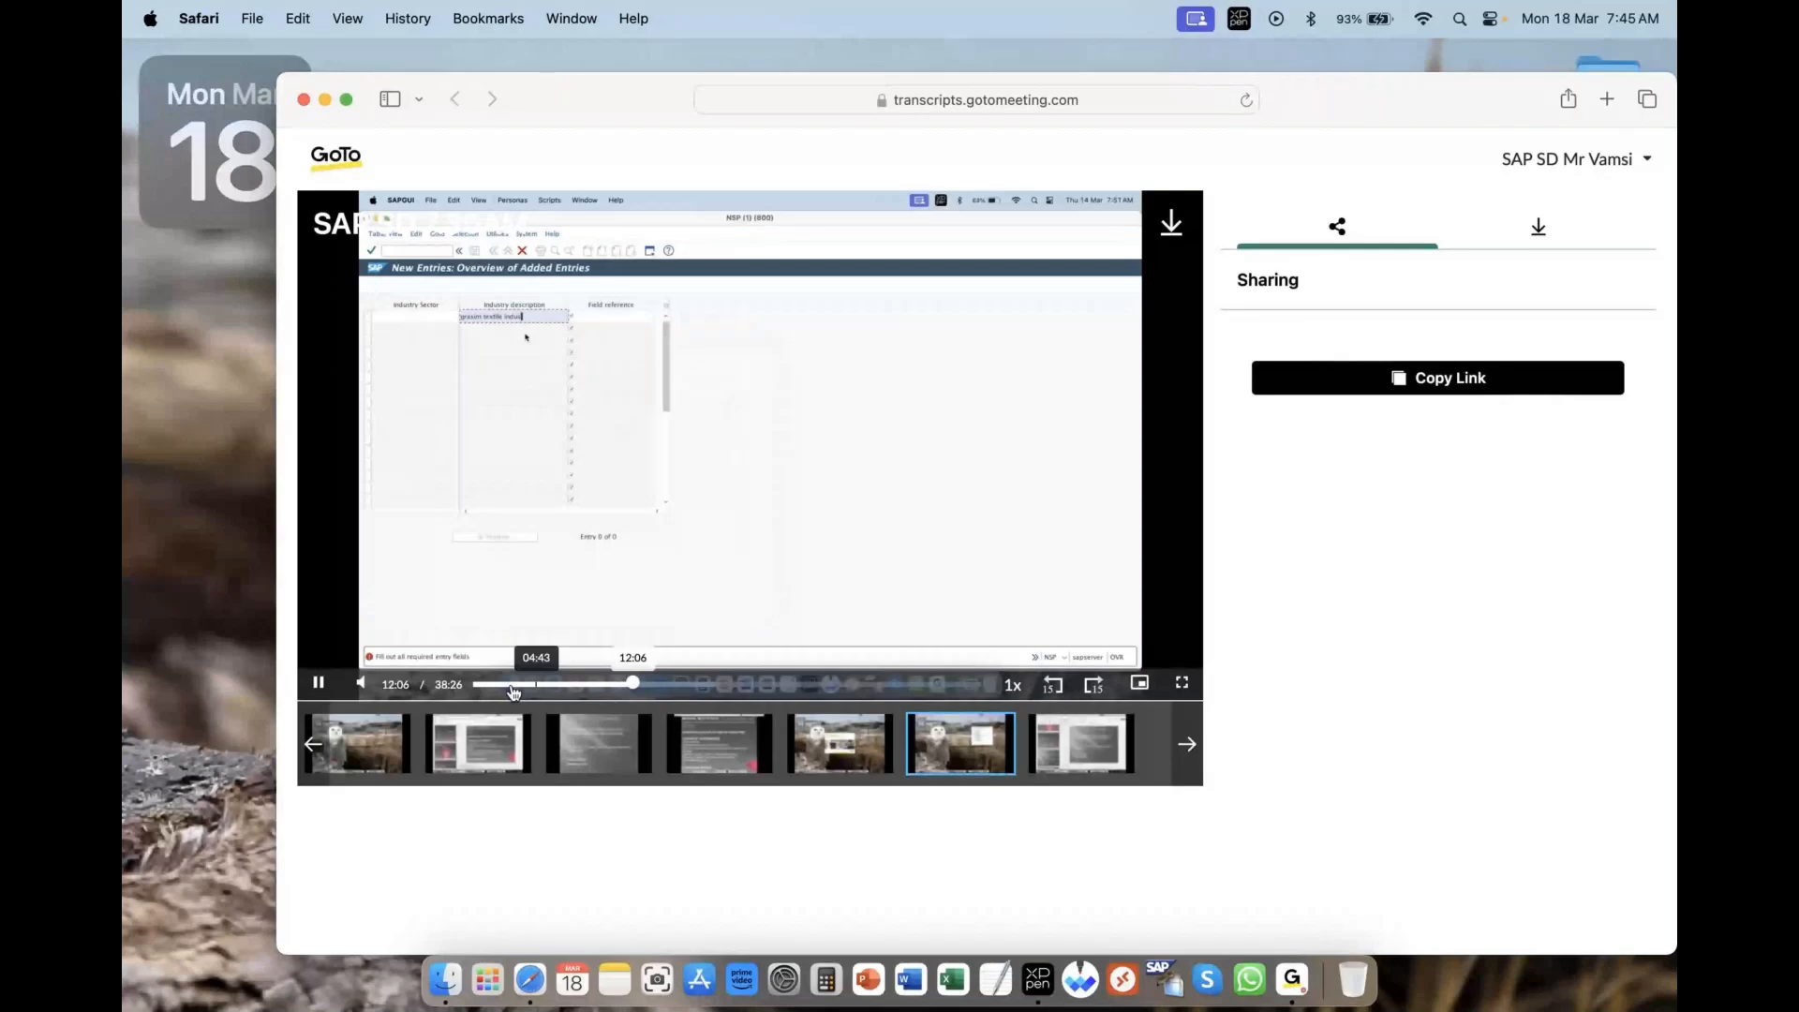
left_click(741, 688)
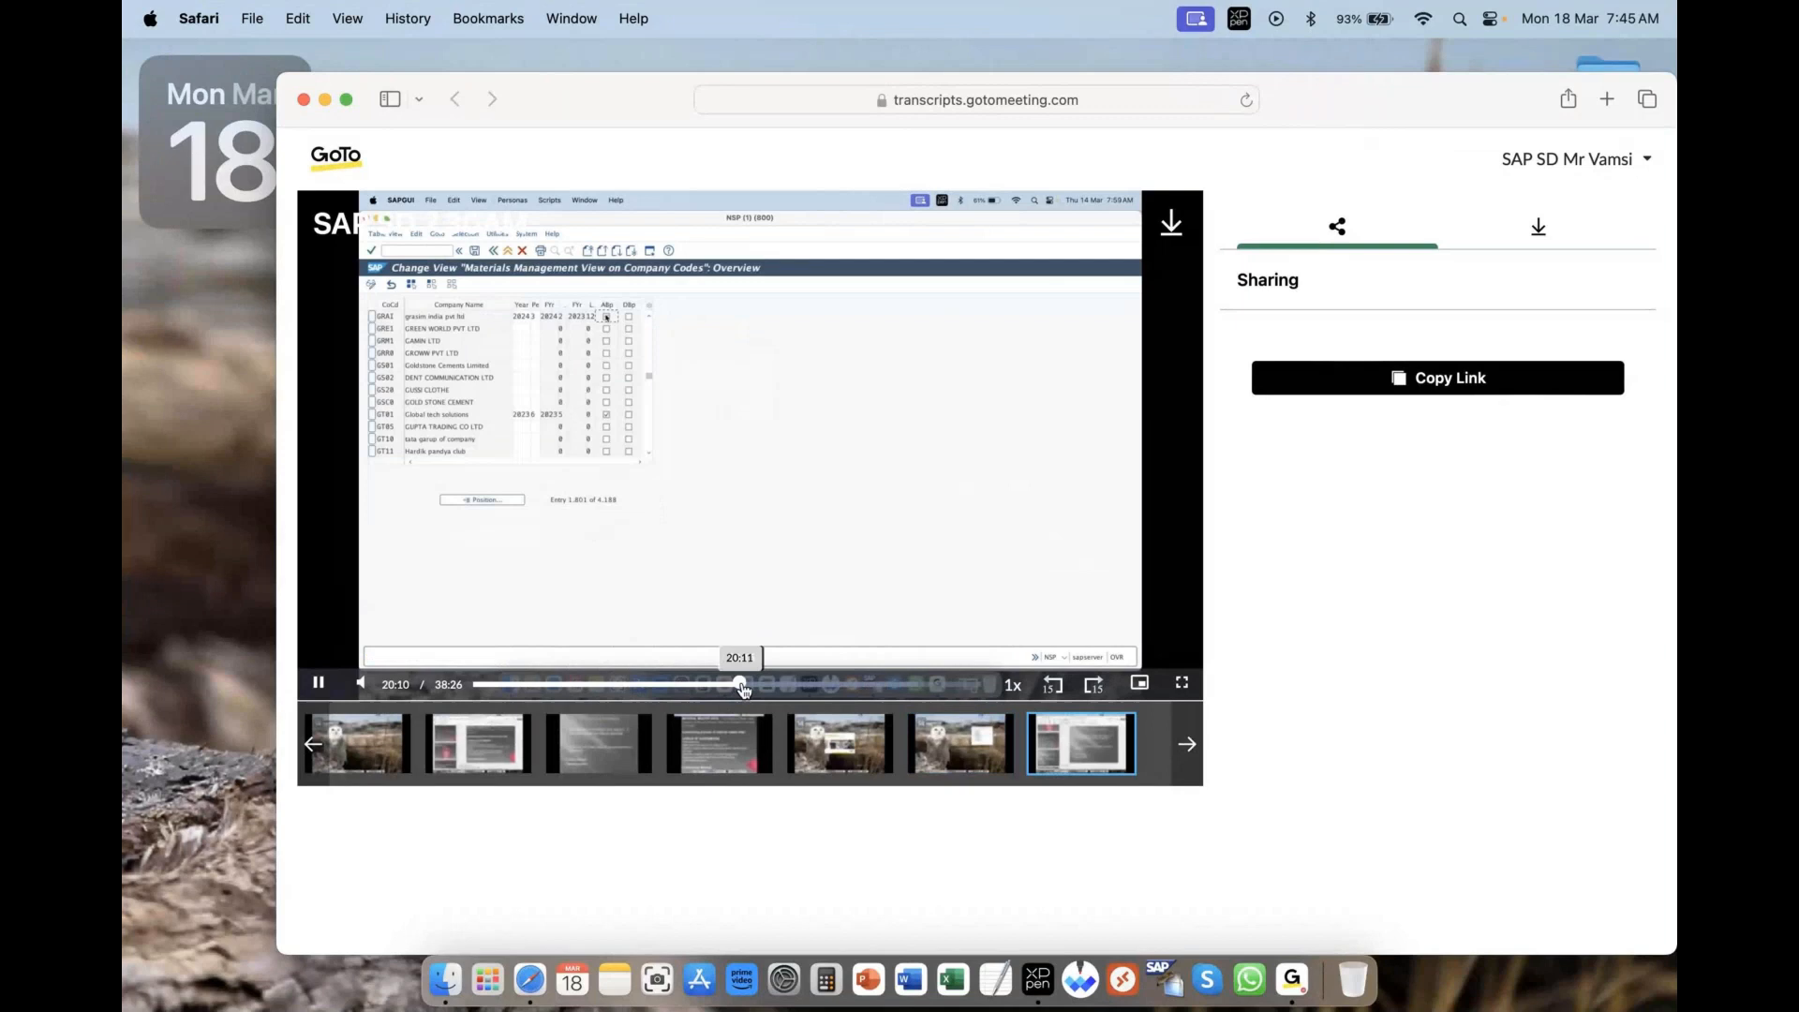
left_click(373, 685)
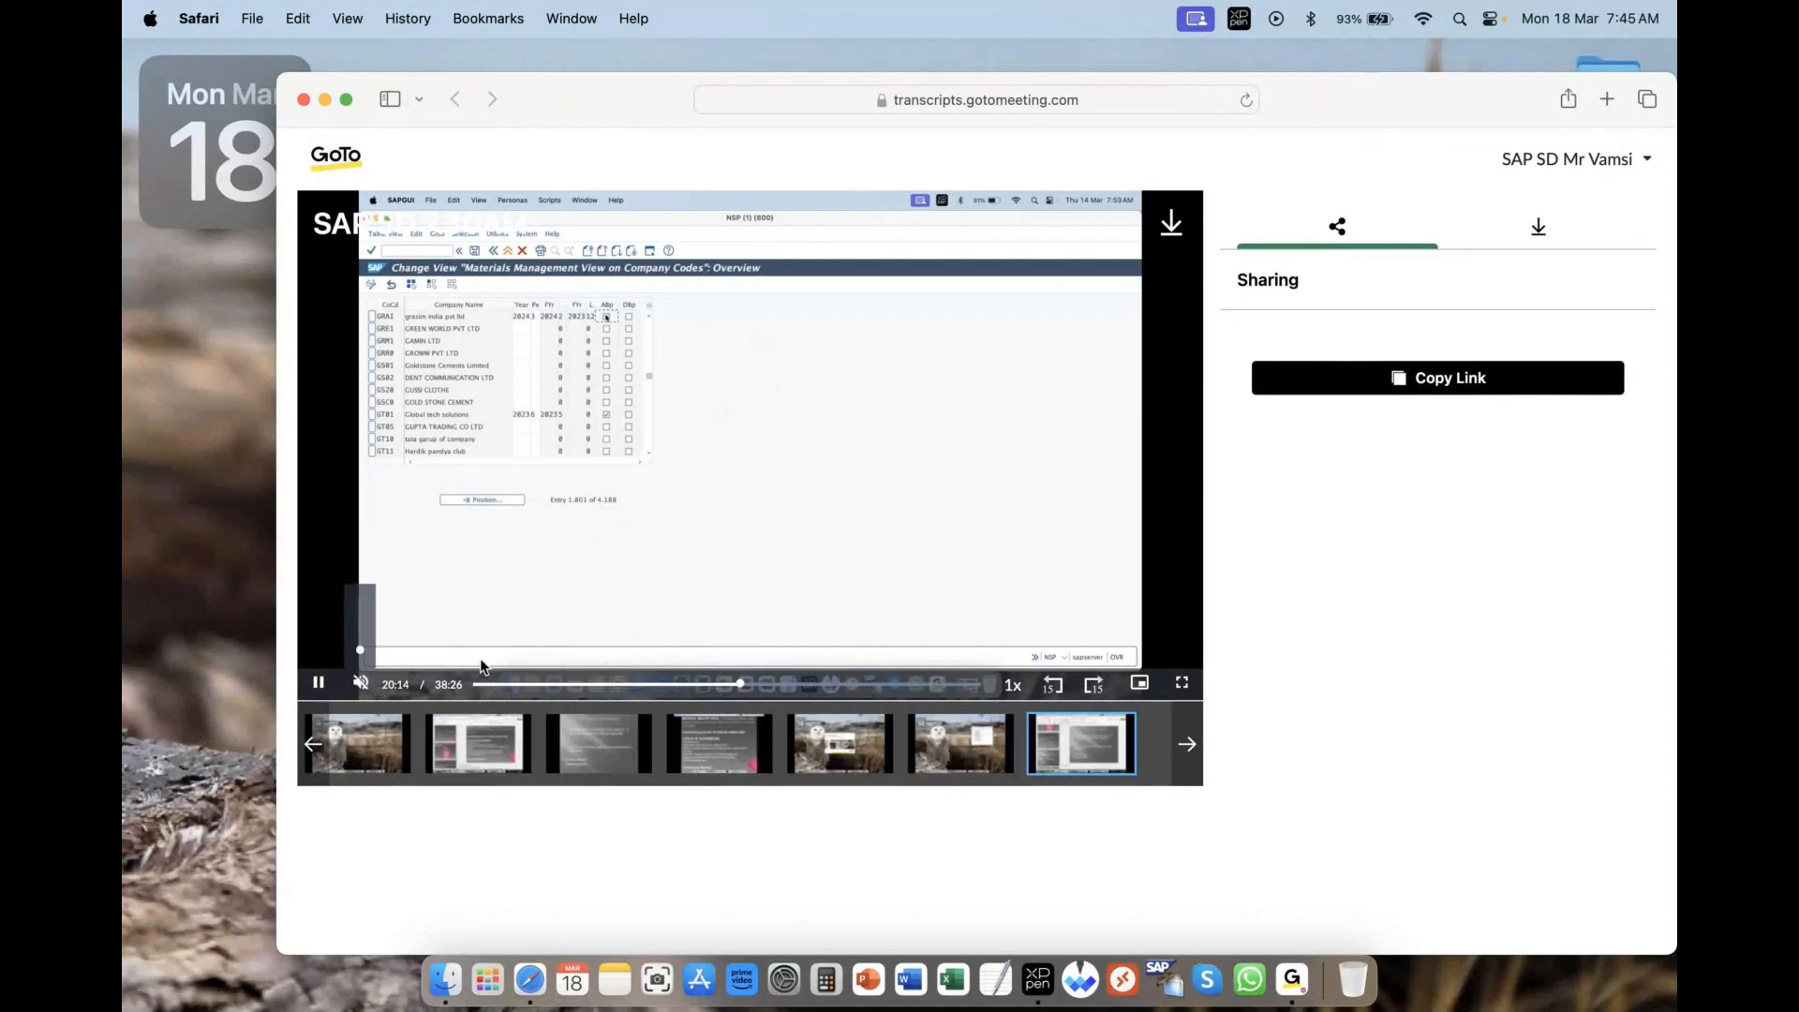
left_click(800, 687)
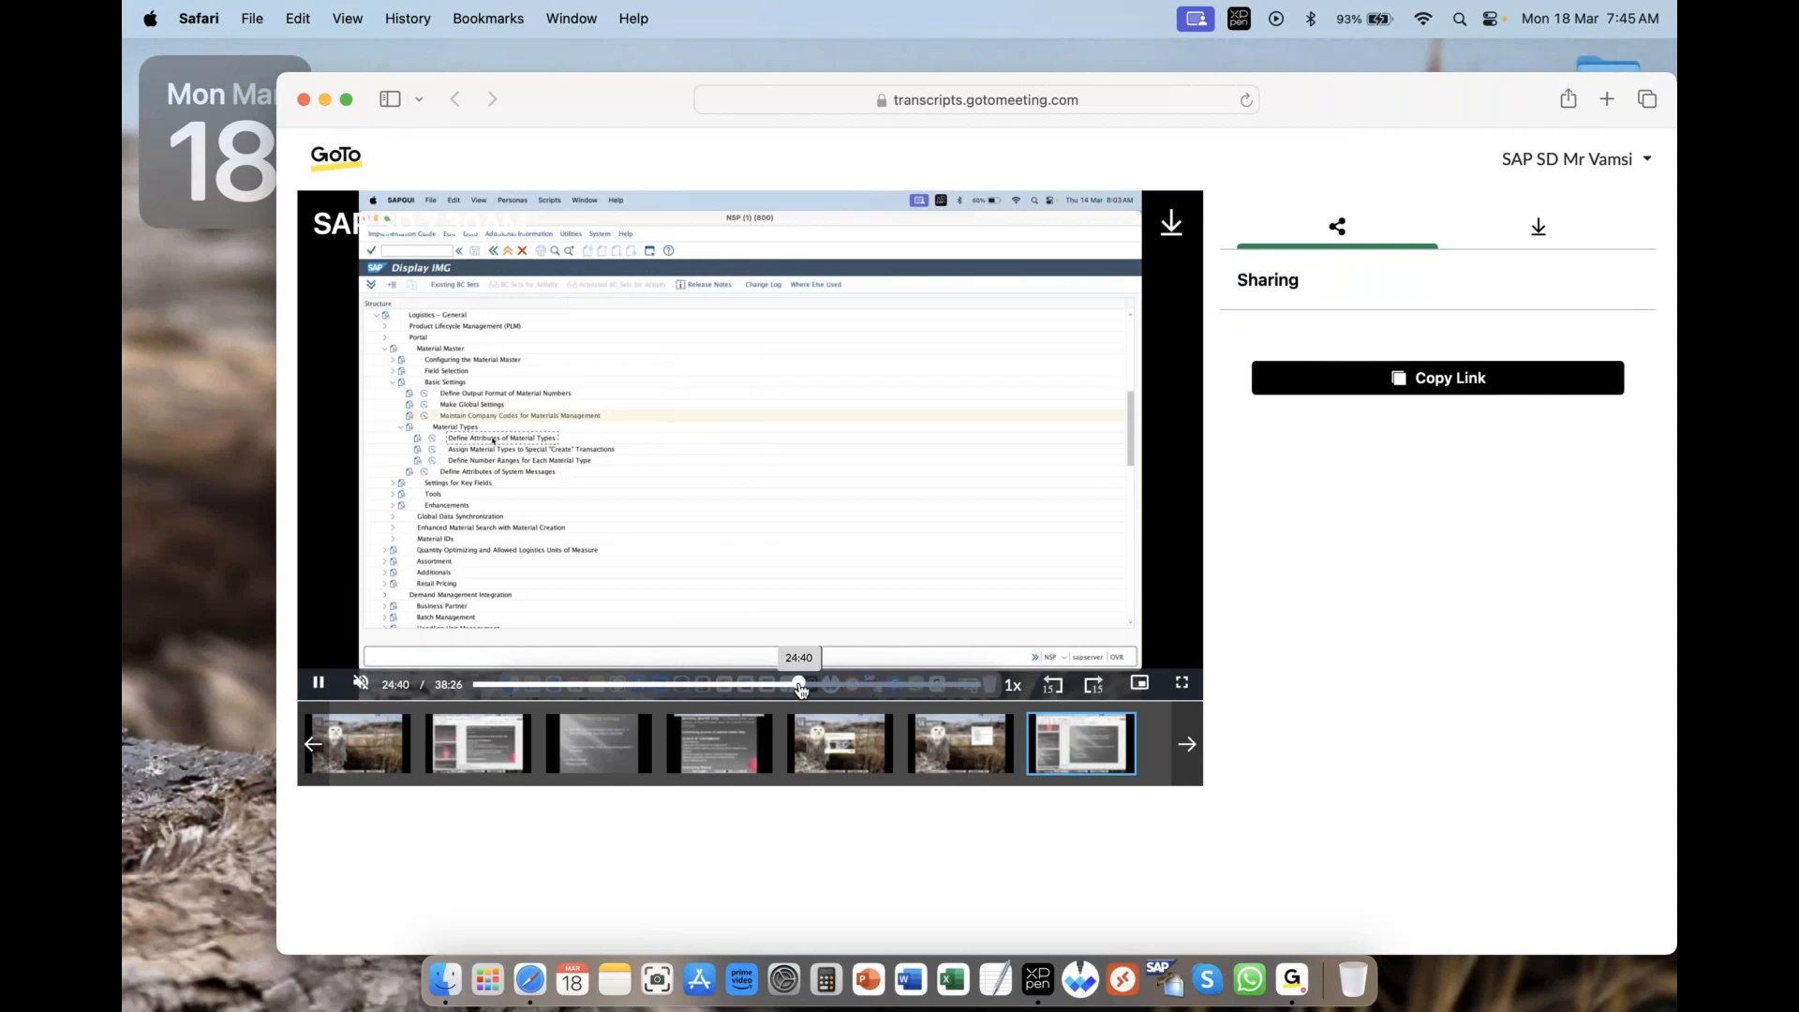
left_click_drag(800, 687, 859, 687)
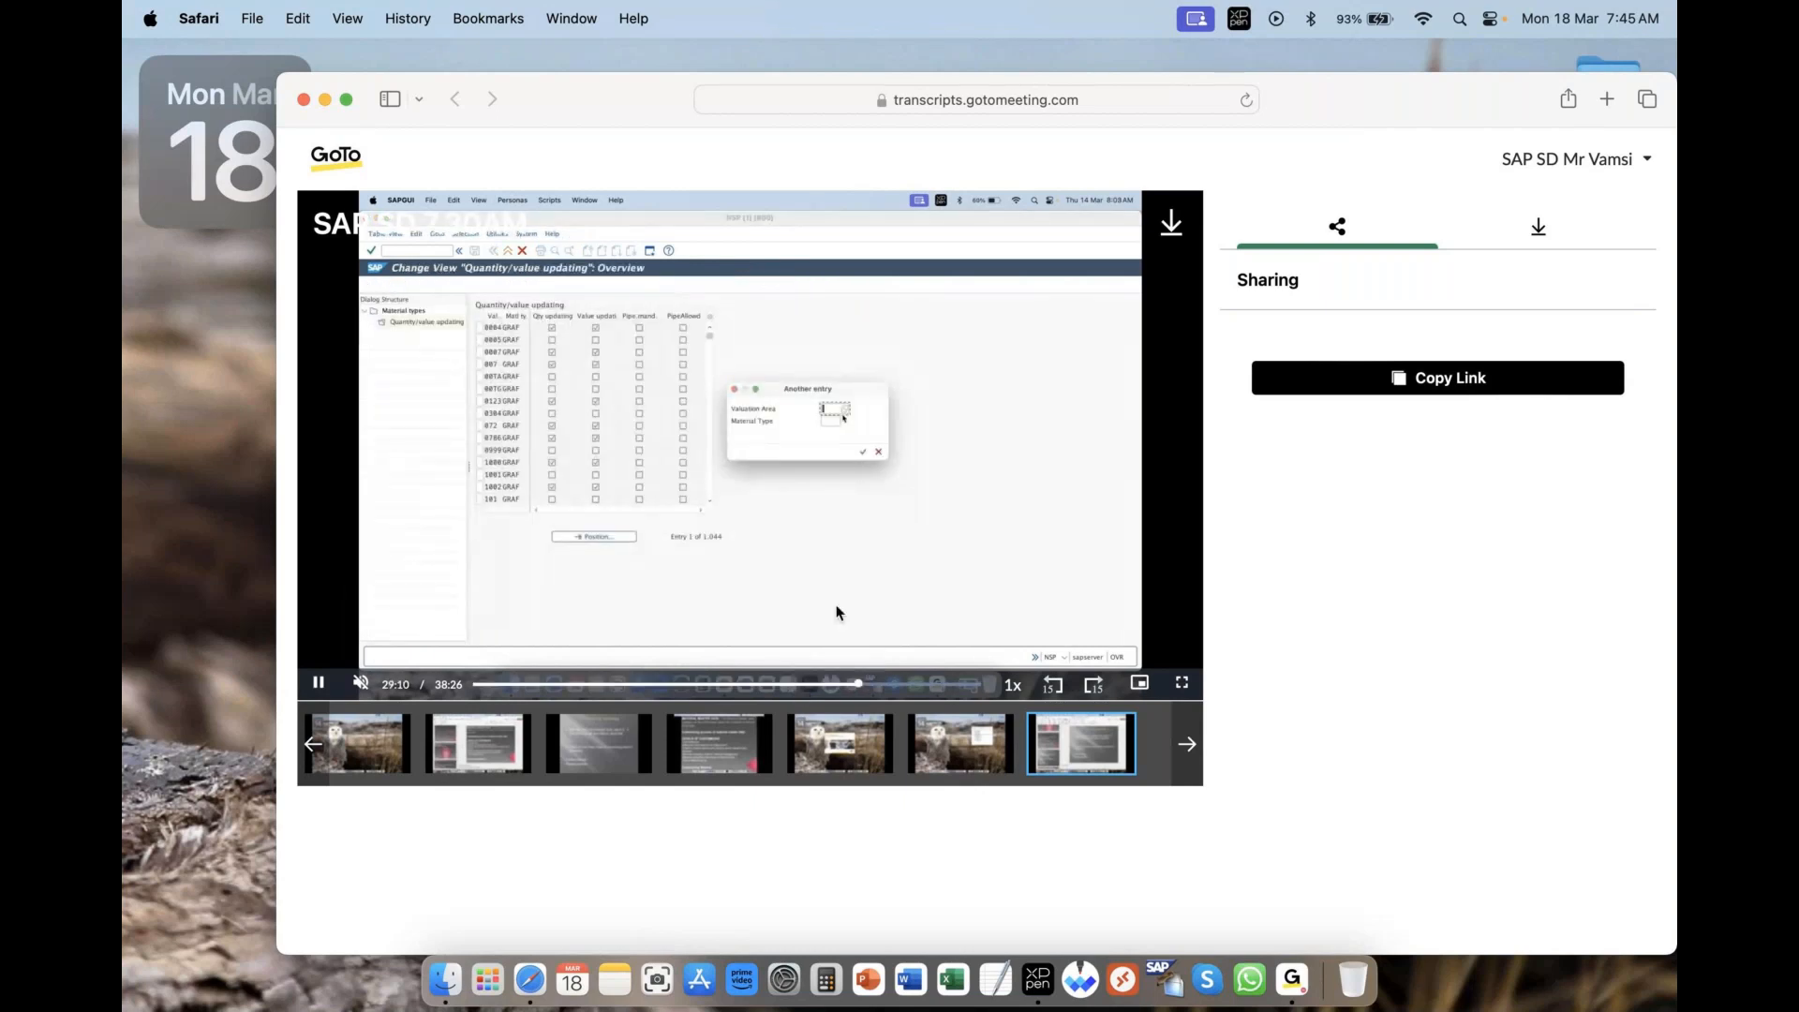
left_click(900, 685)
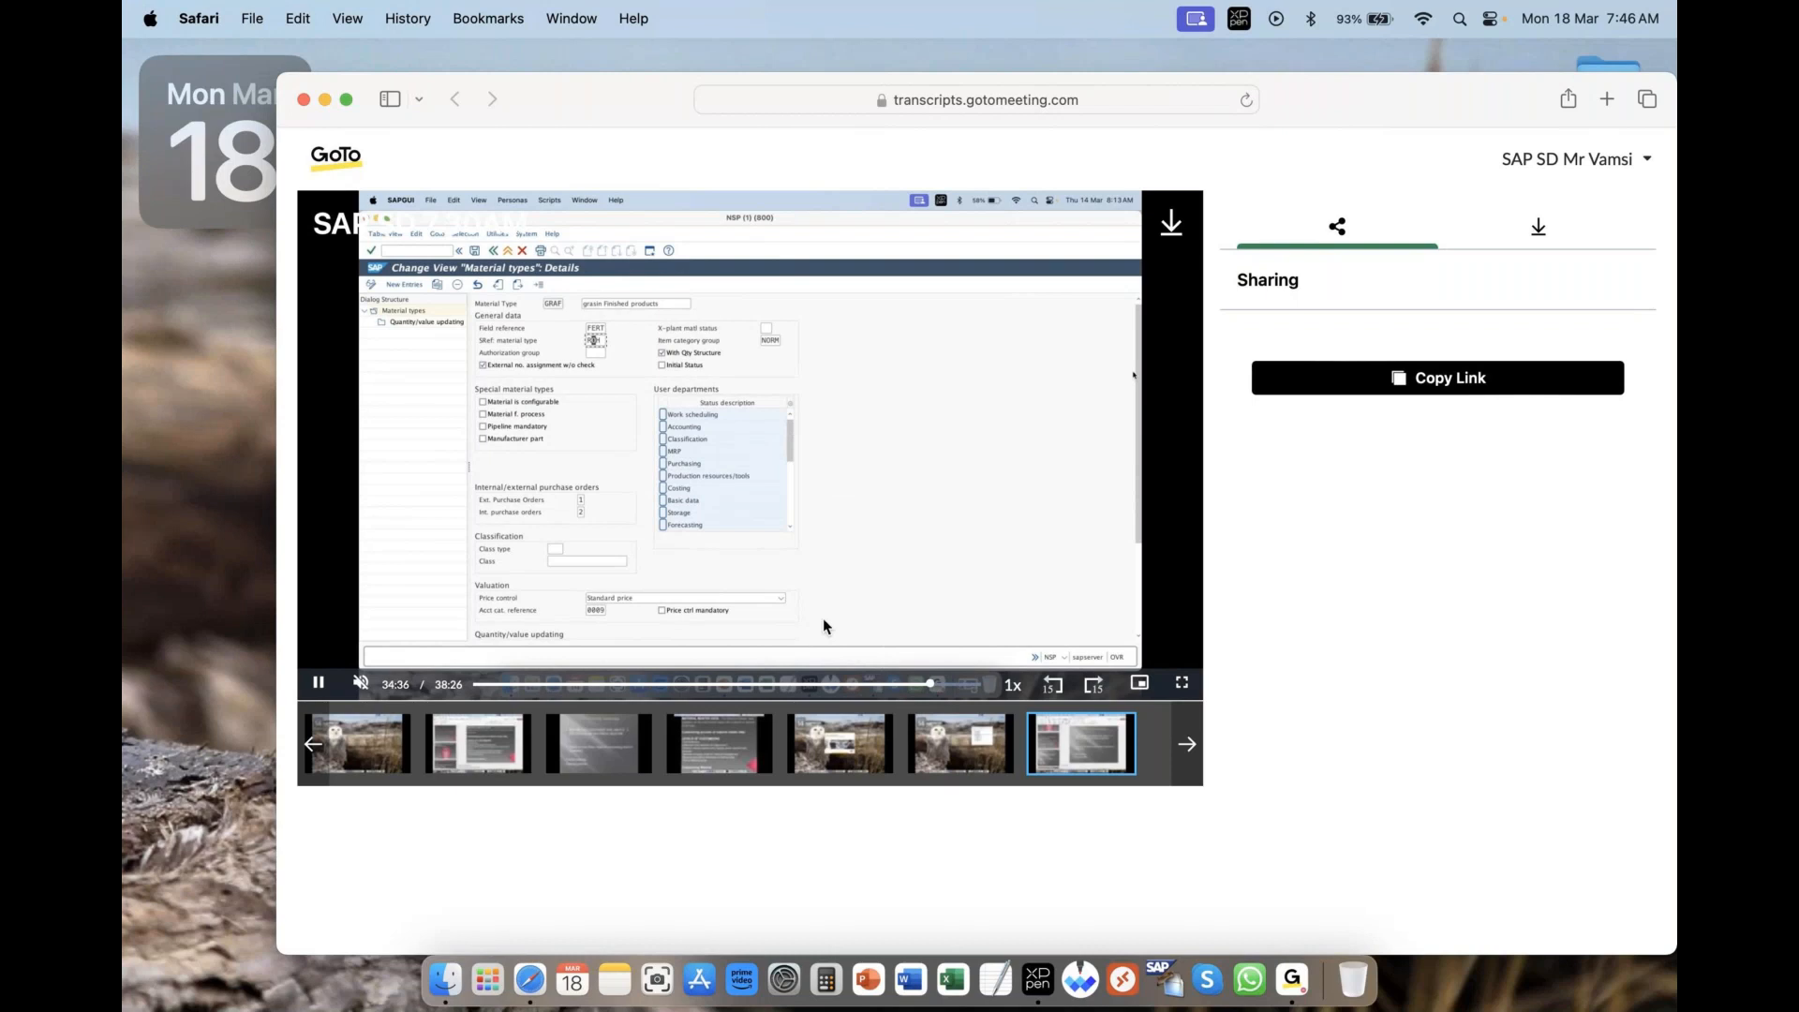
left_click(951, 685)
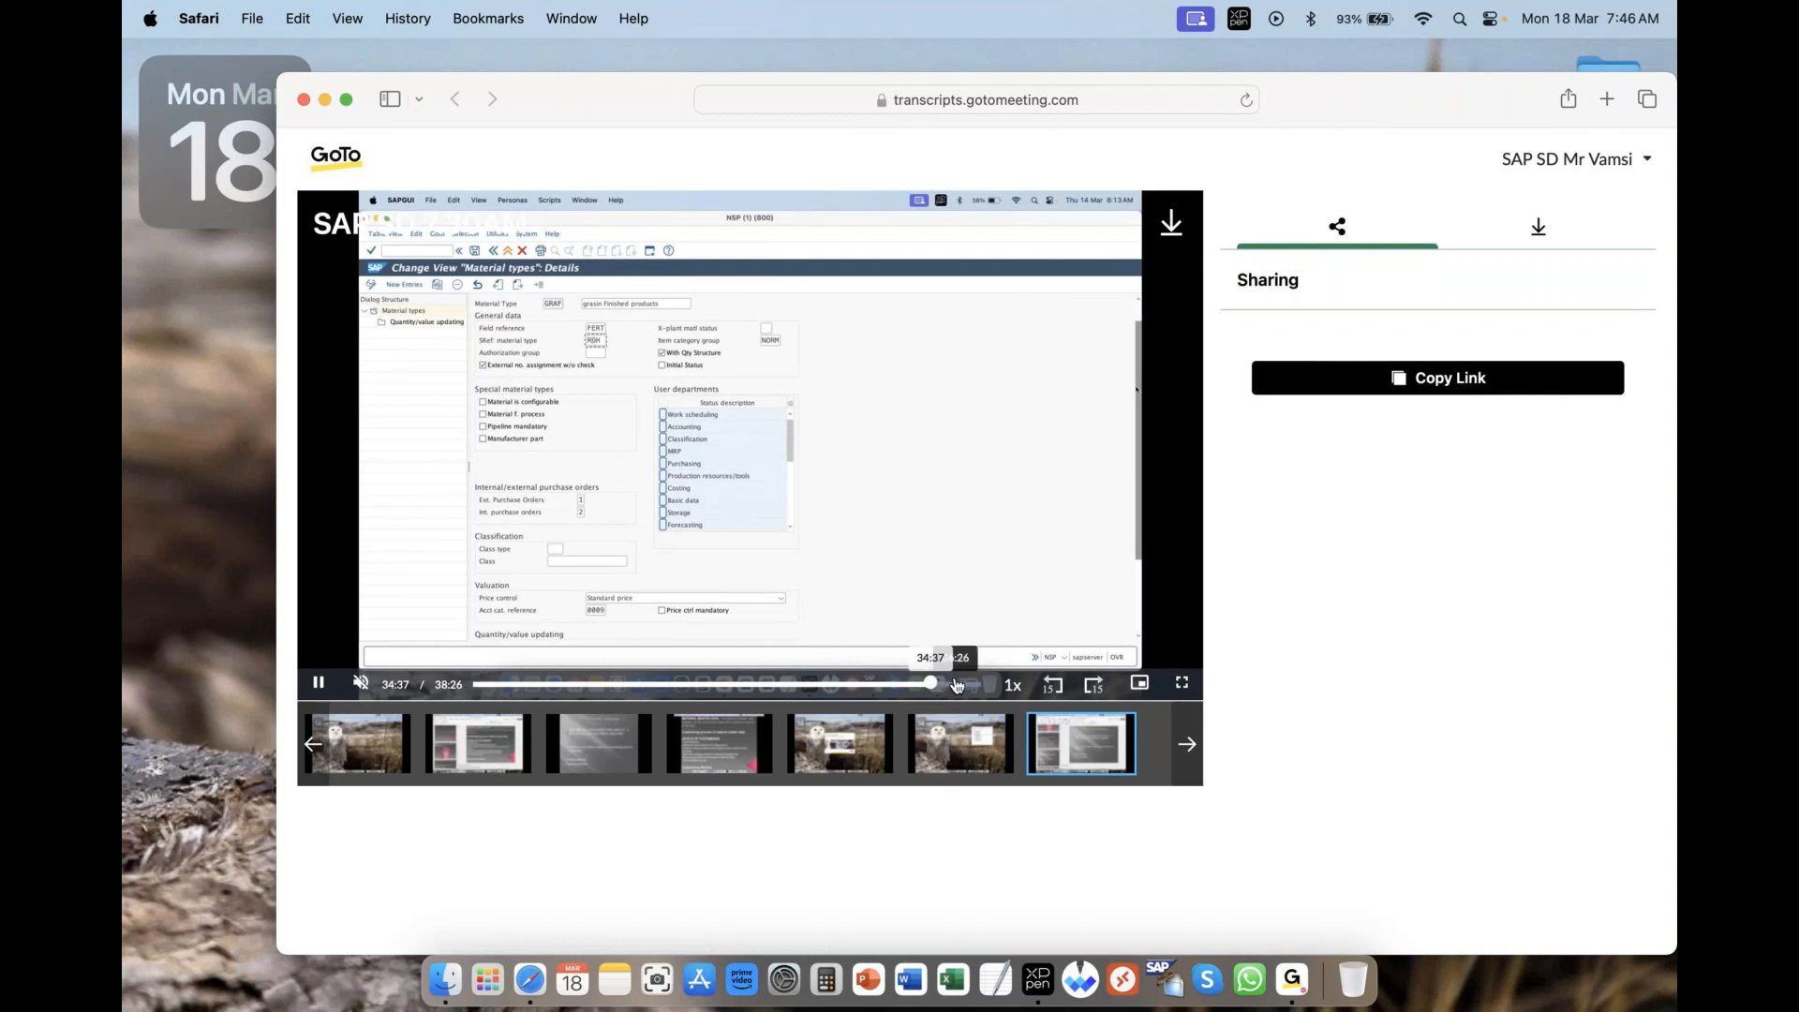
left_click(956, 685)
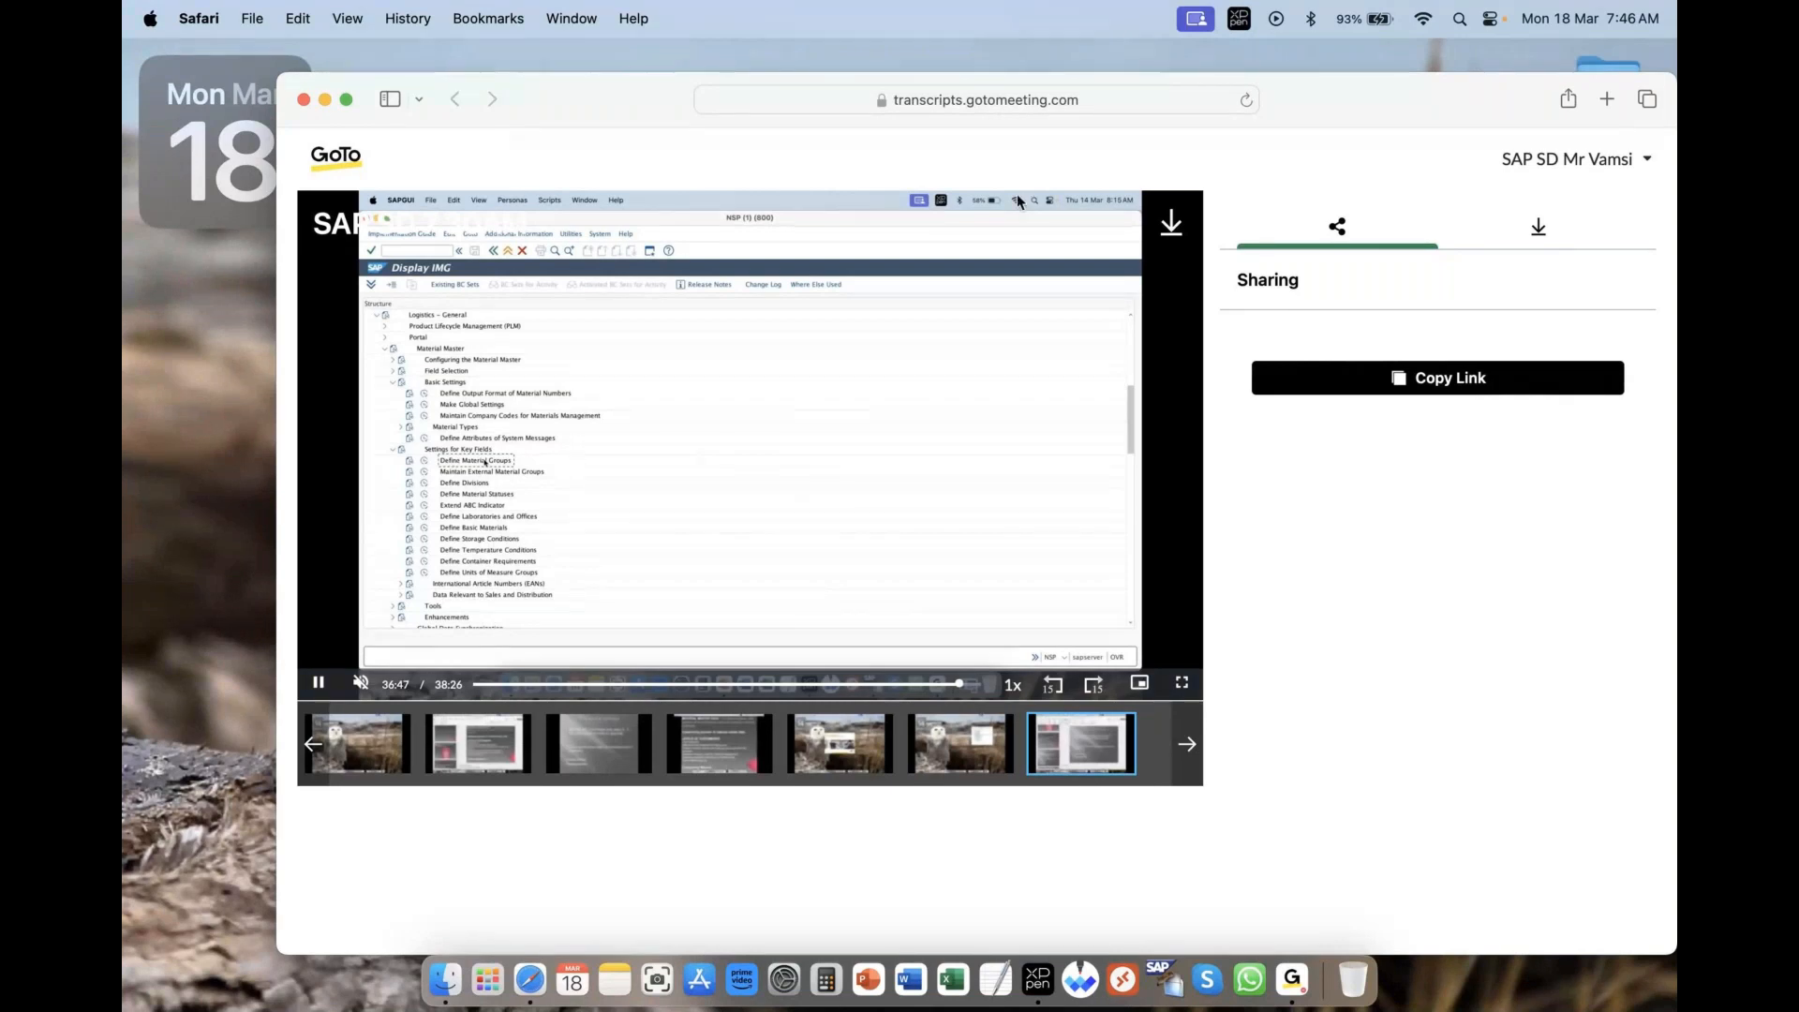
- Close the browser window showing the meeting recording
left_click(1218, 154)
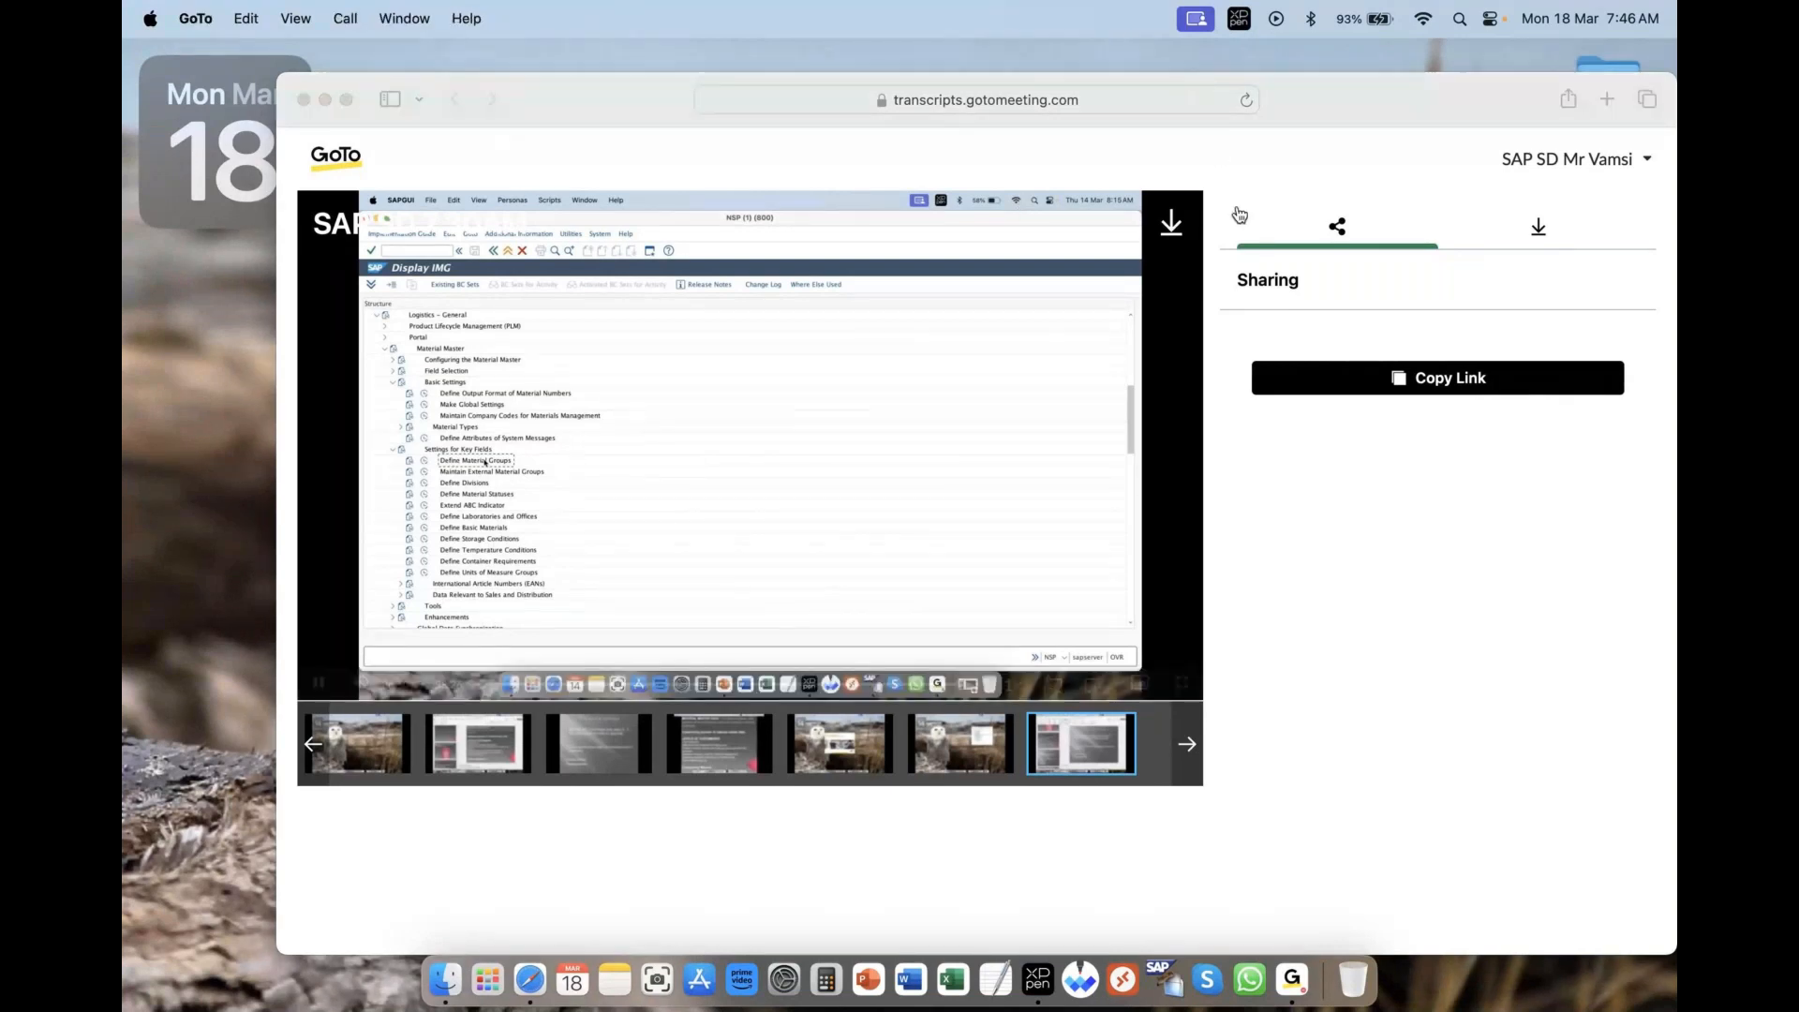
left_click(1387, 161)
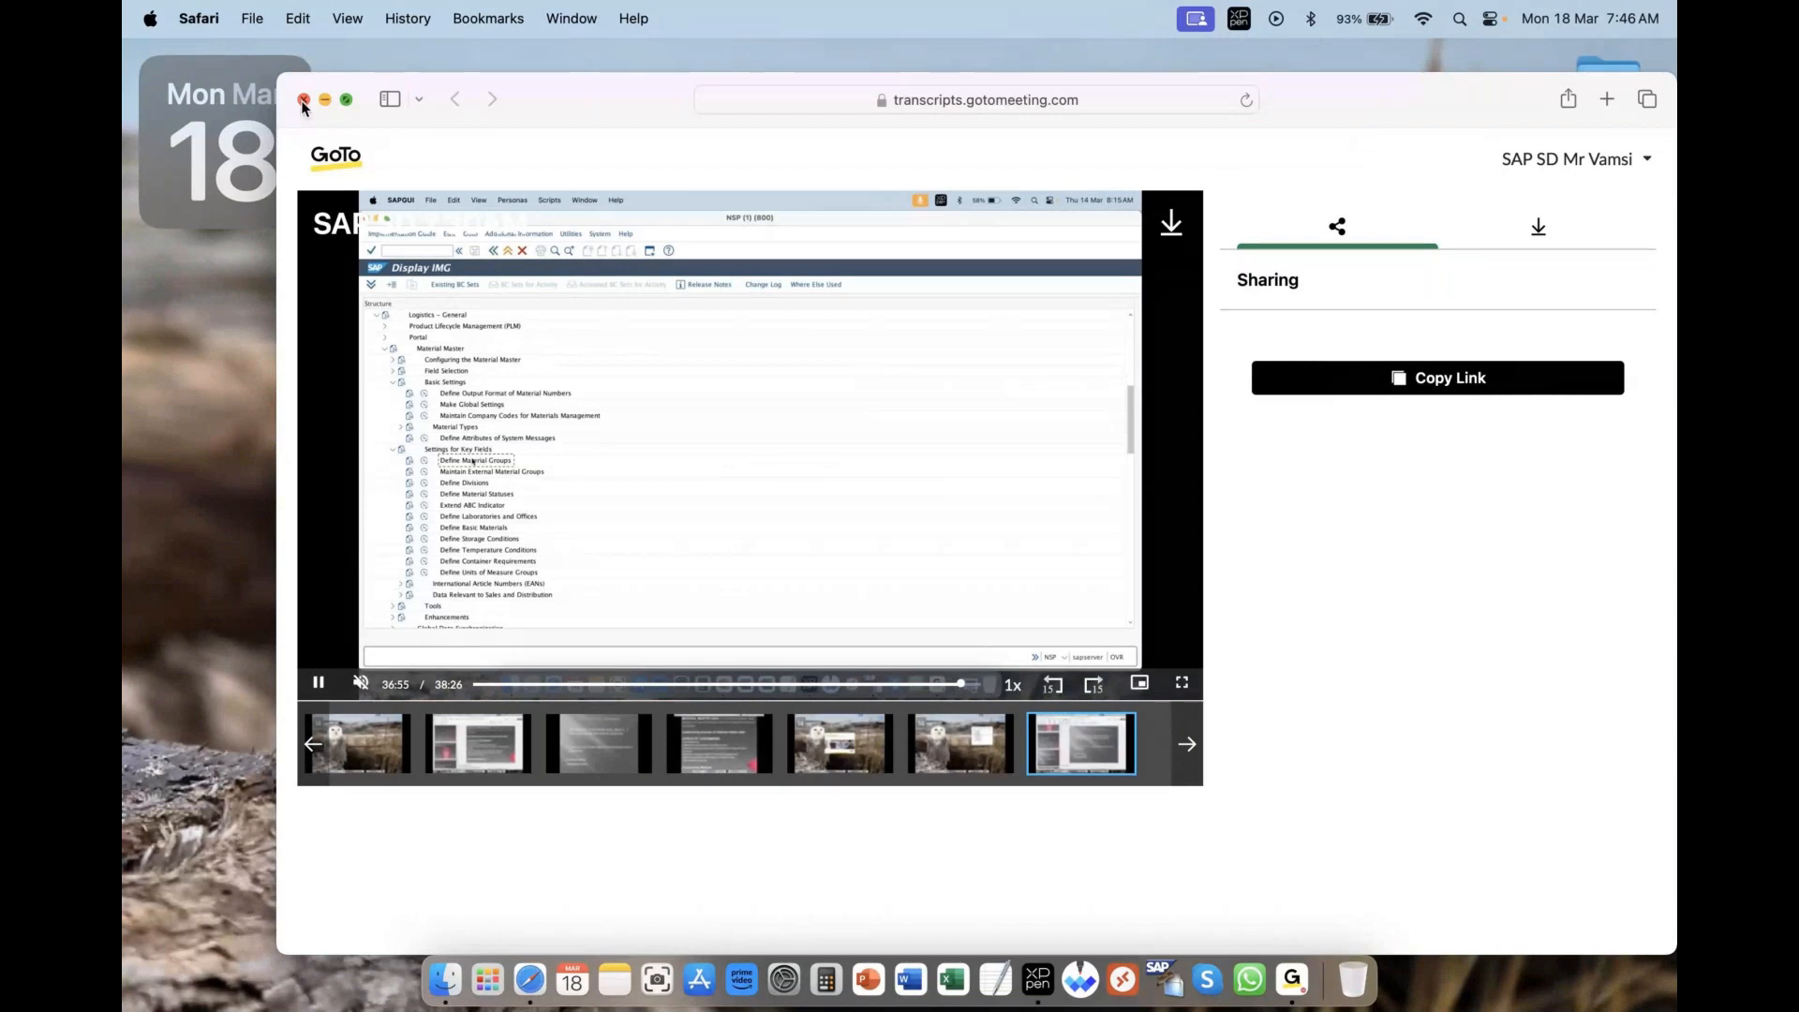
left_click(303, 100)
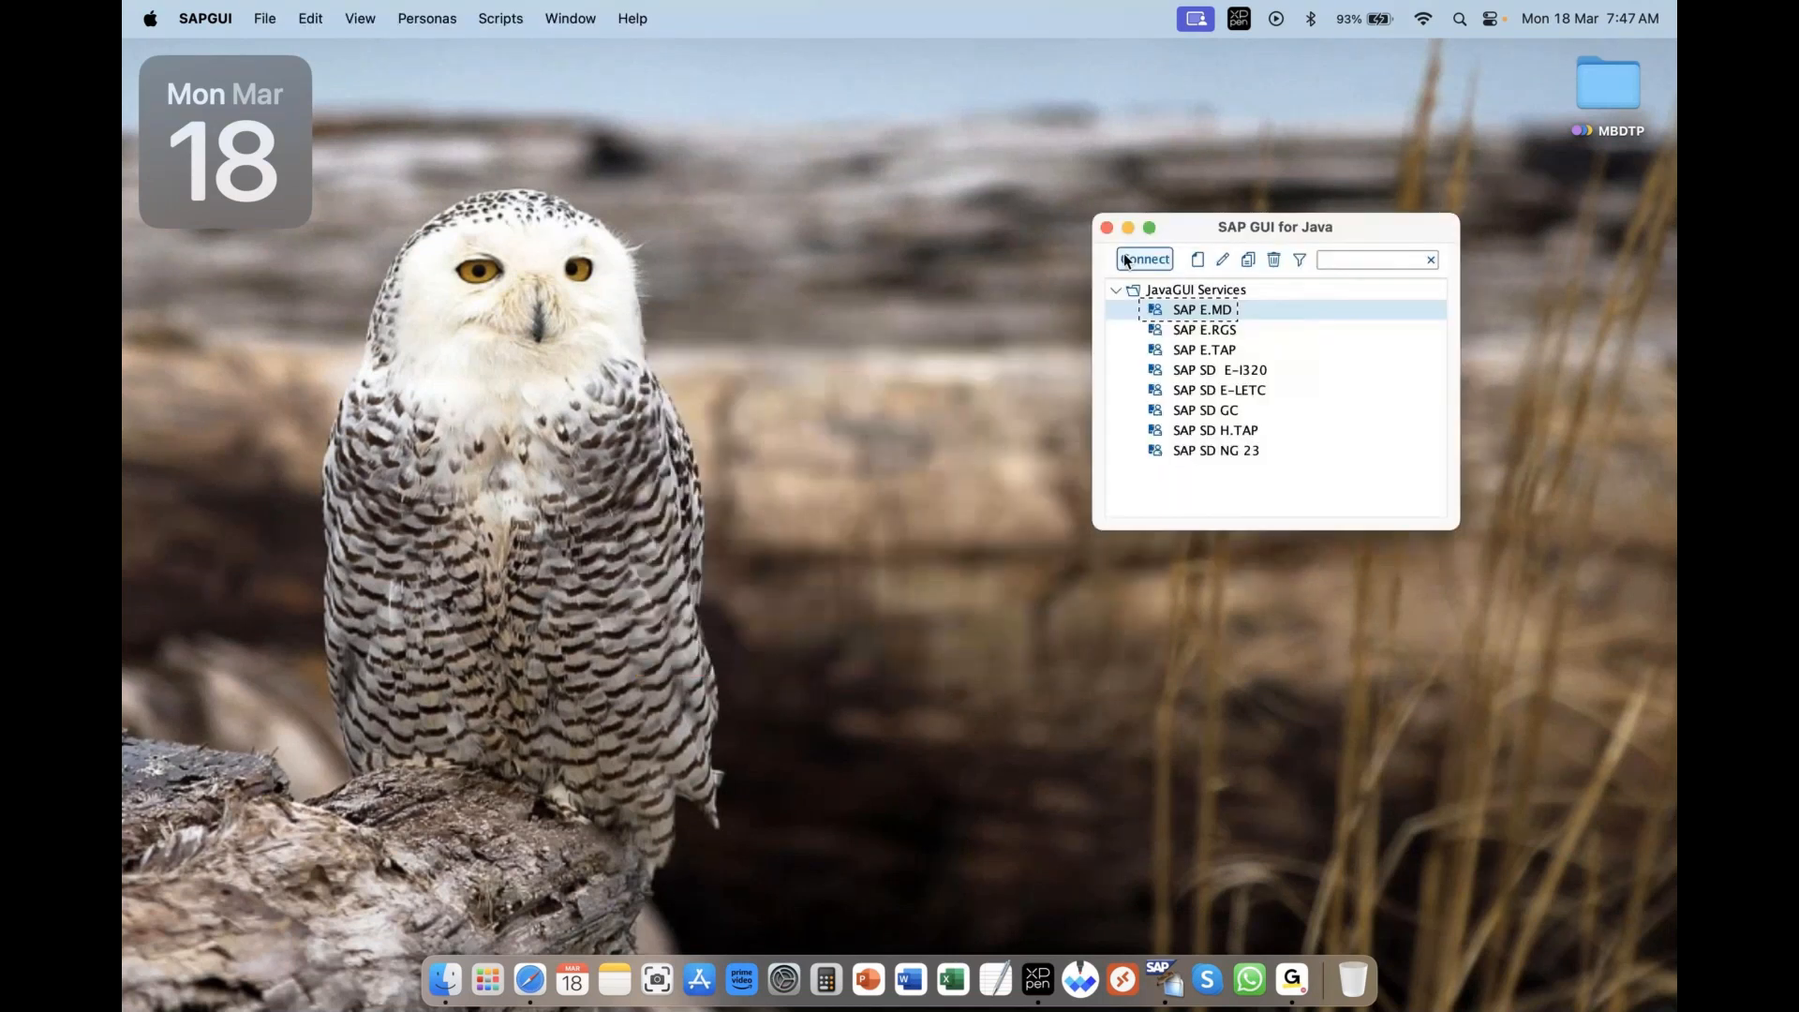
- Connect to the SAP E.MD system and log on to client 800 with the user name and password
left_click(1126, 261)
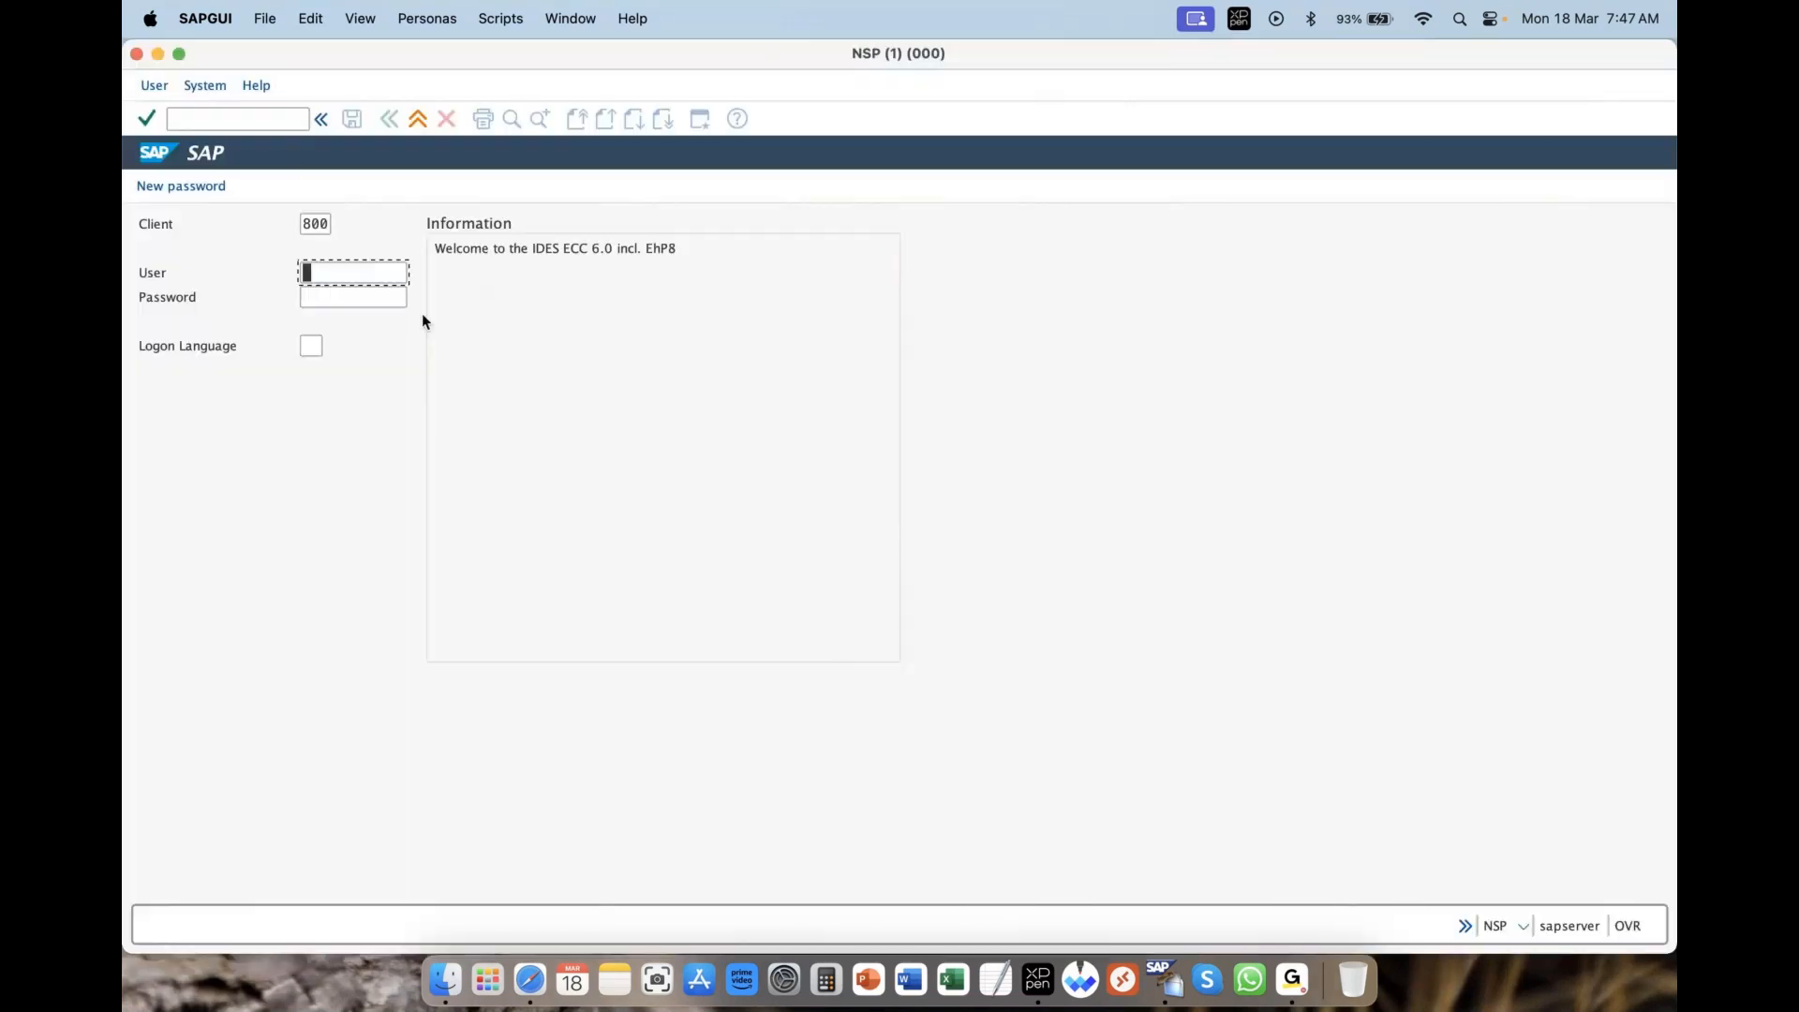
type("s")
left_click(364, 300)
left_click(364, 298)
type("****")
key("Return")
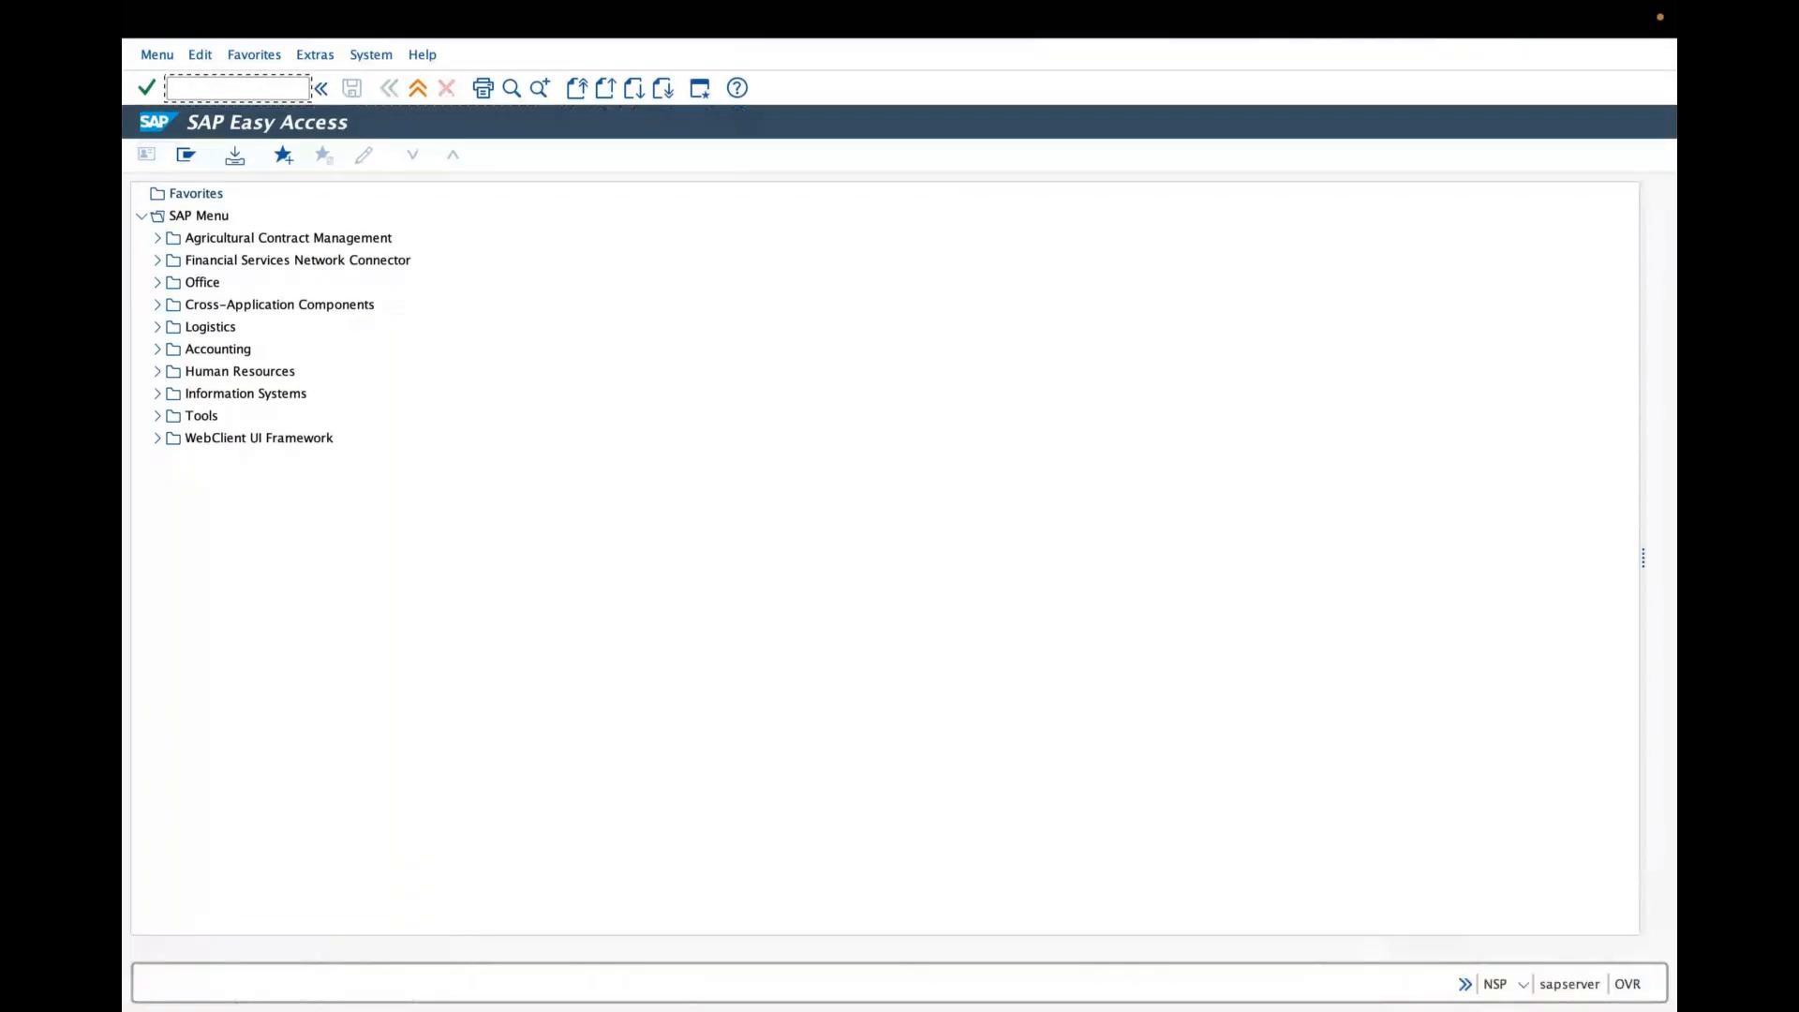
- Open the customizing implementation guide with transaction spro and display the SAP Reference IMG
type("s")
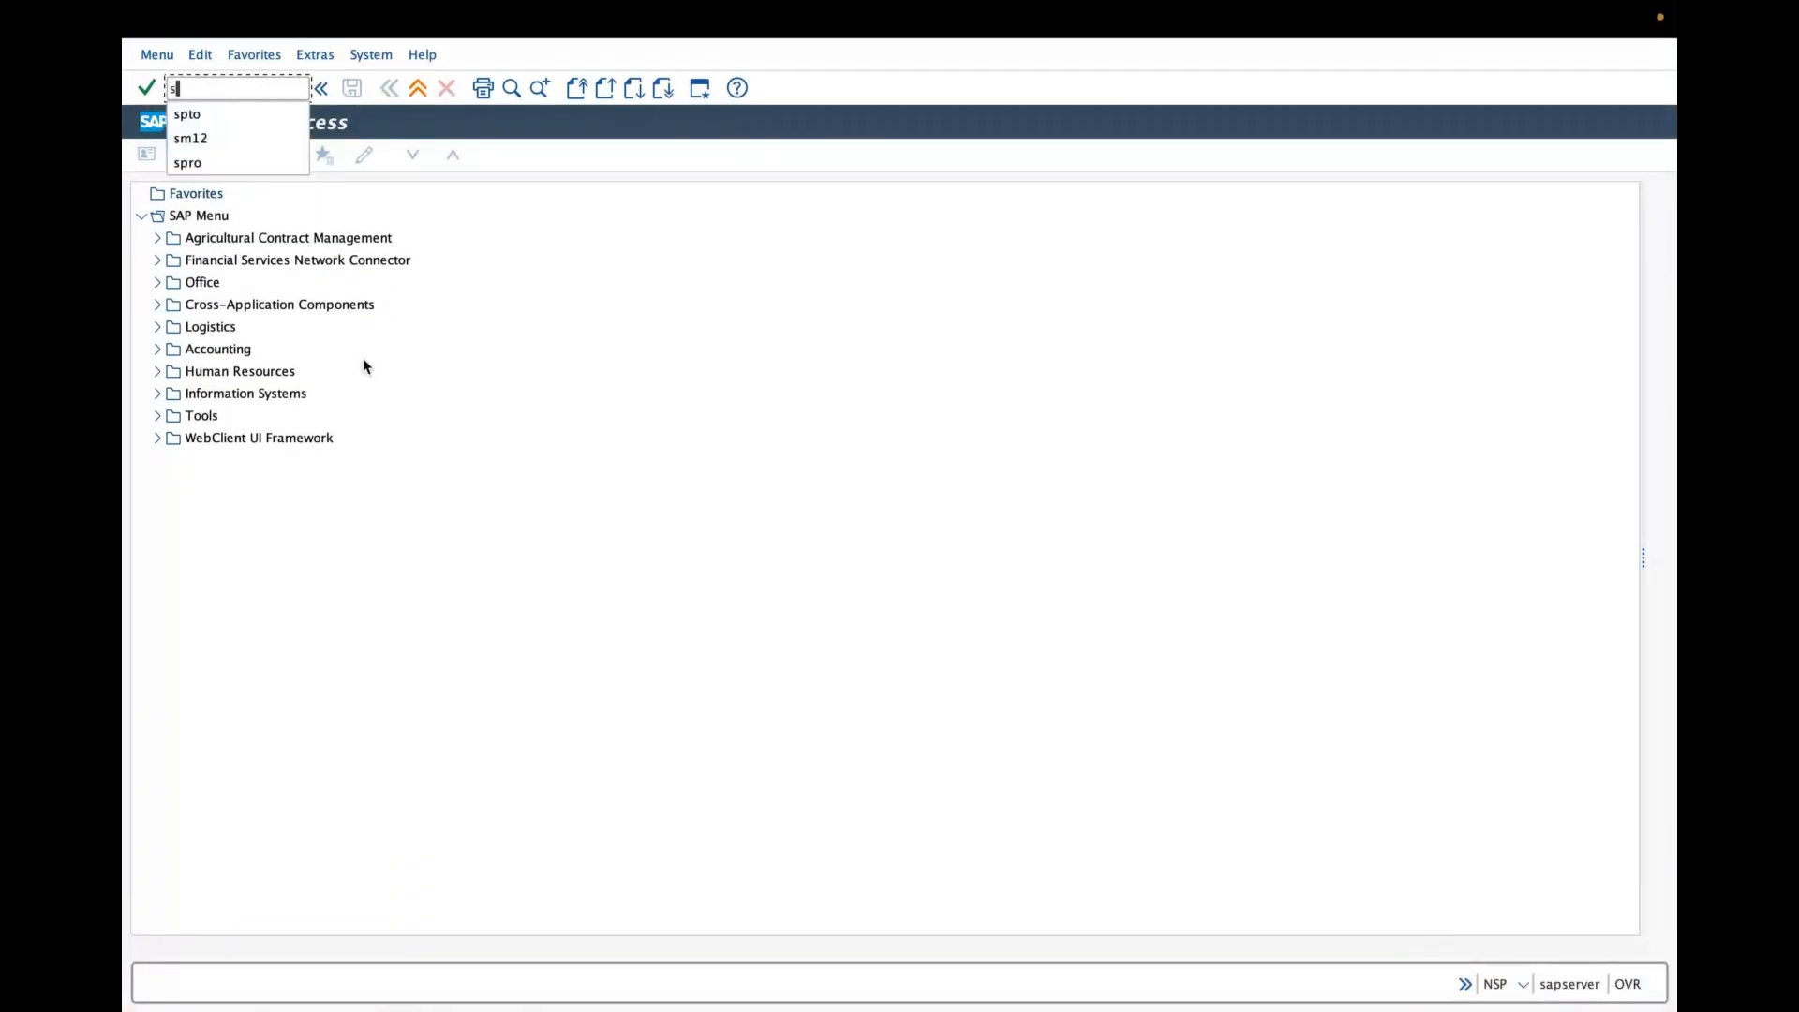
type("pro")
key("Return")
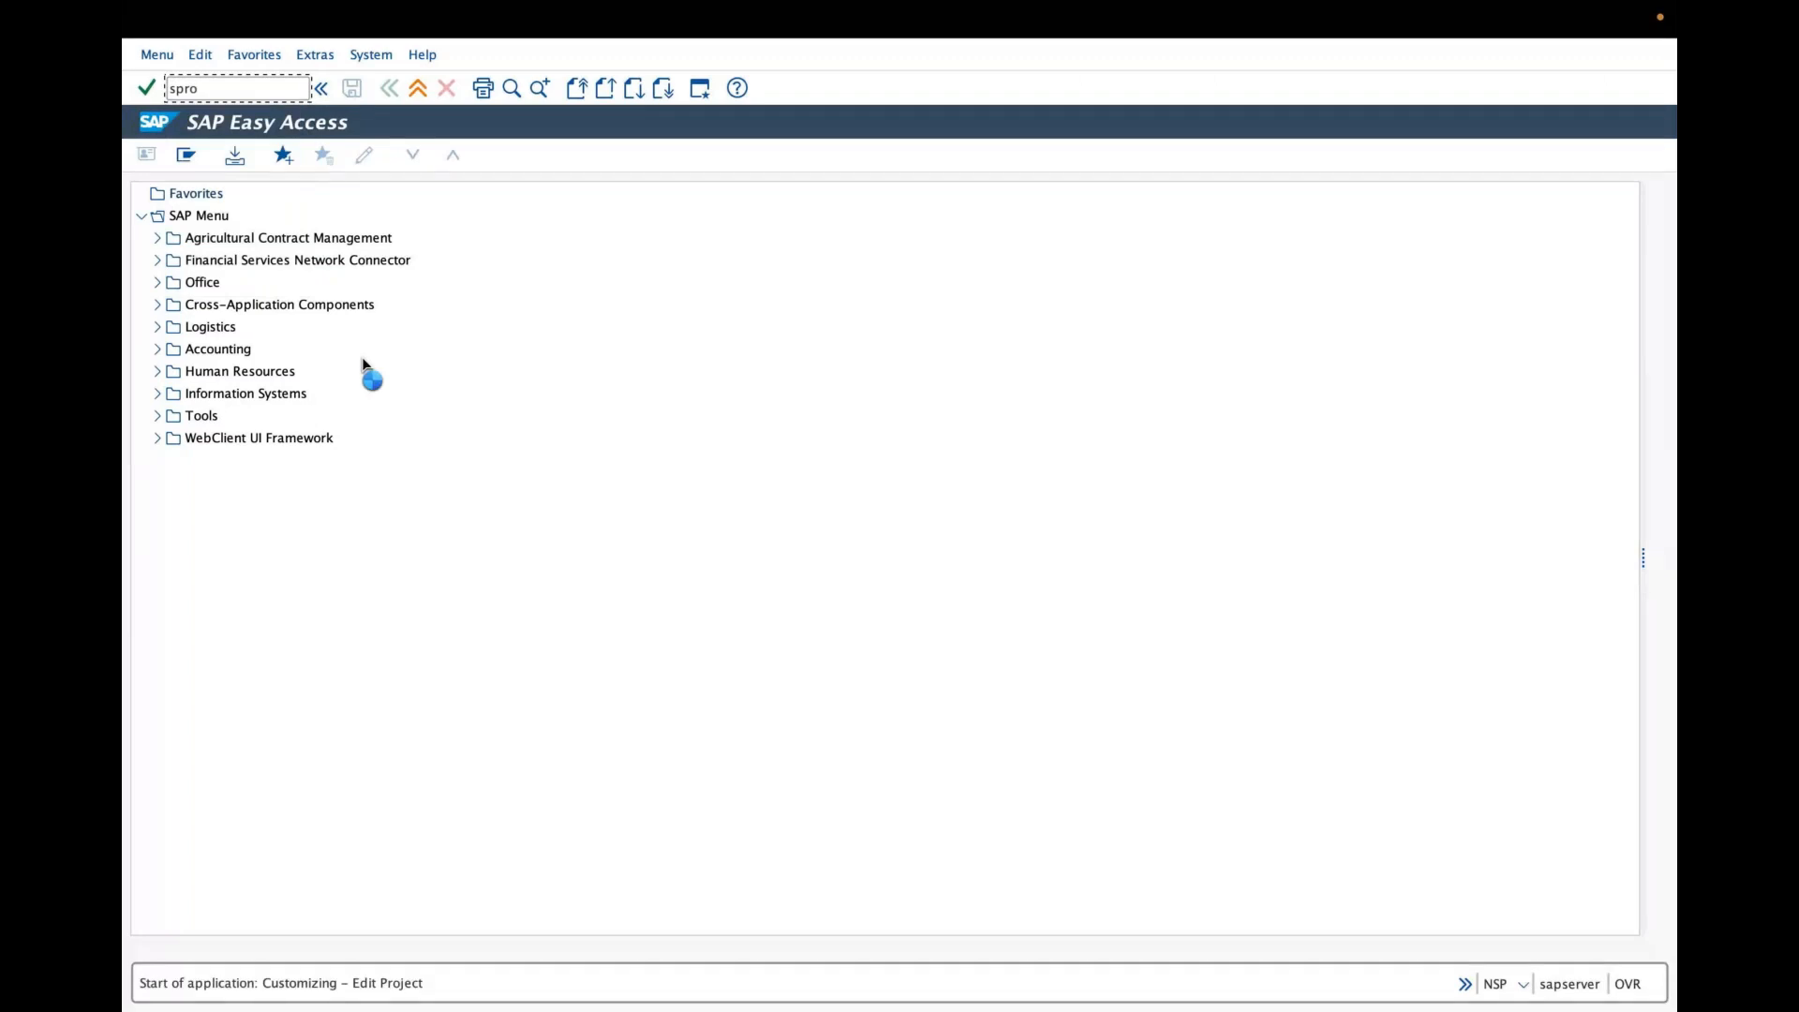
left_click(213, 157)
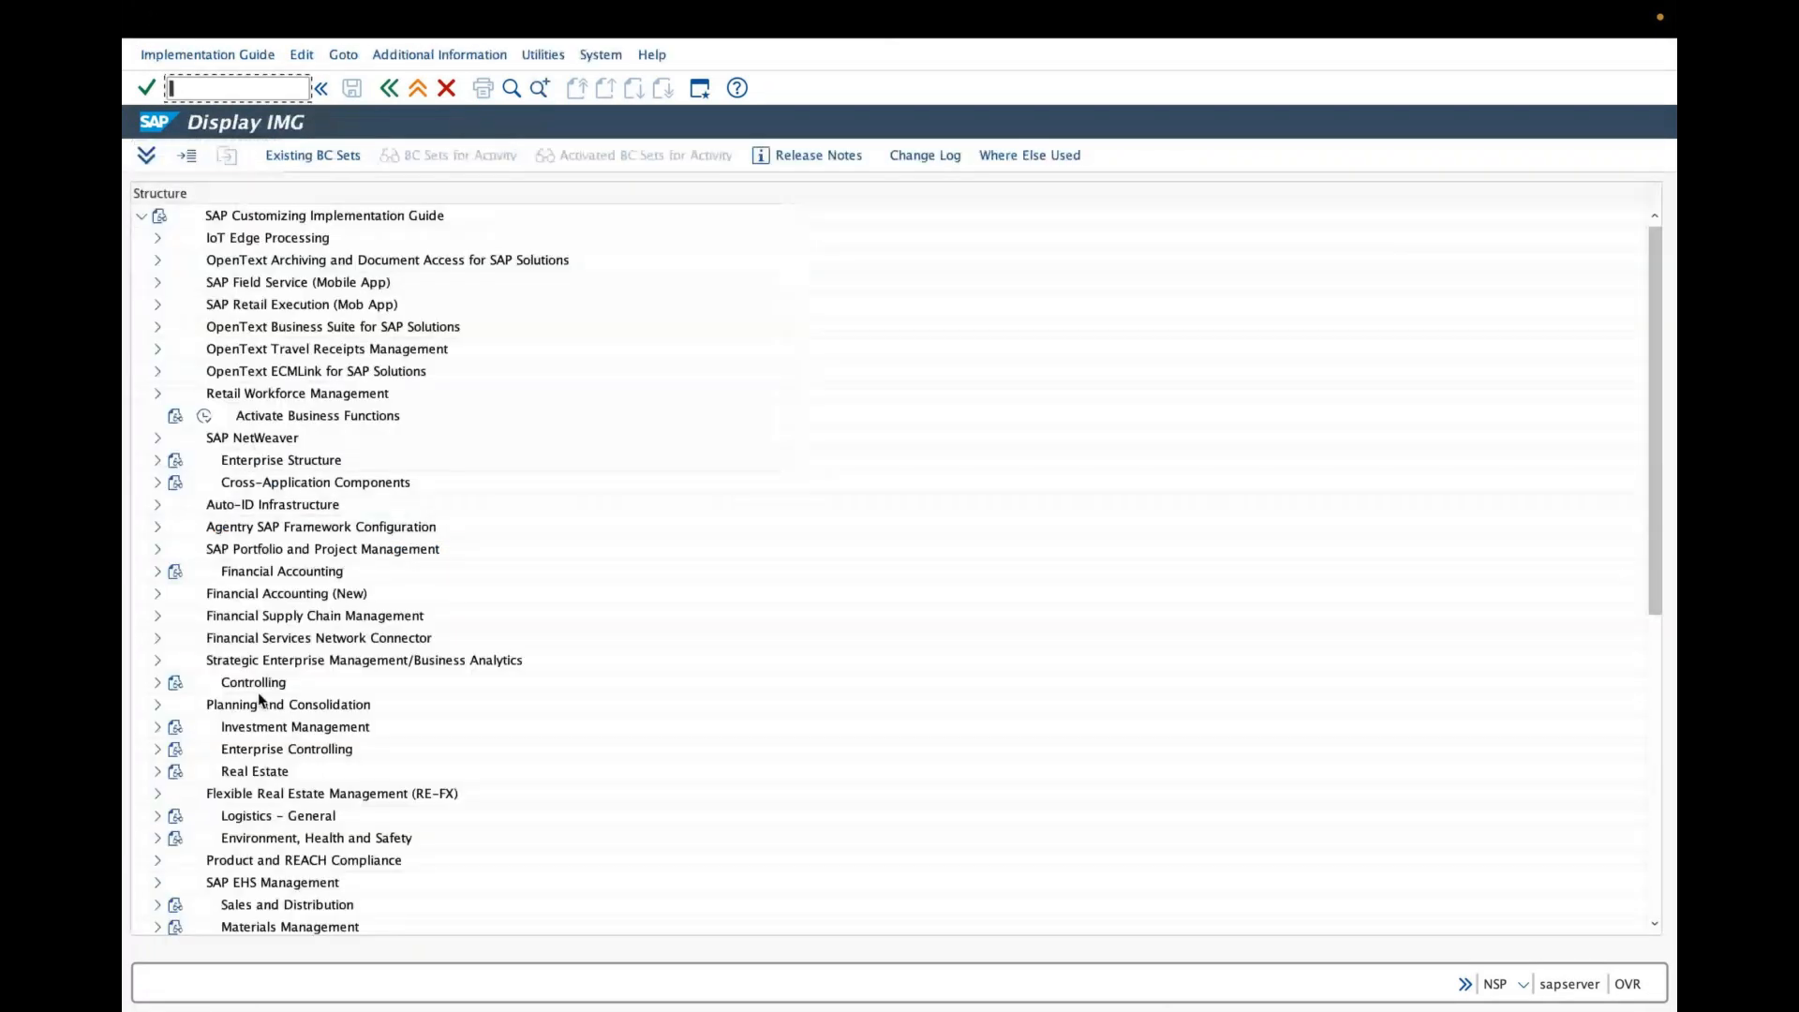
- Navigate to Logistics - General > Material Master > Settings for Key Fields and open Define Material Groups
scroll(260, 698, "down", 2)
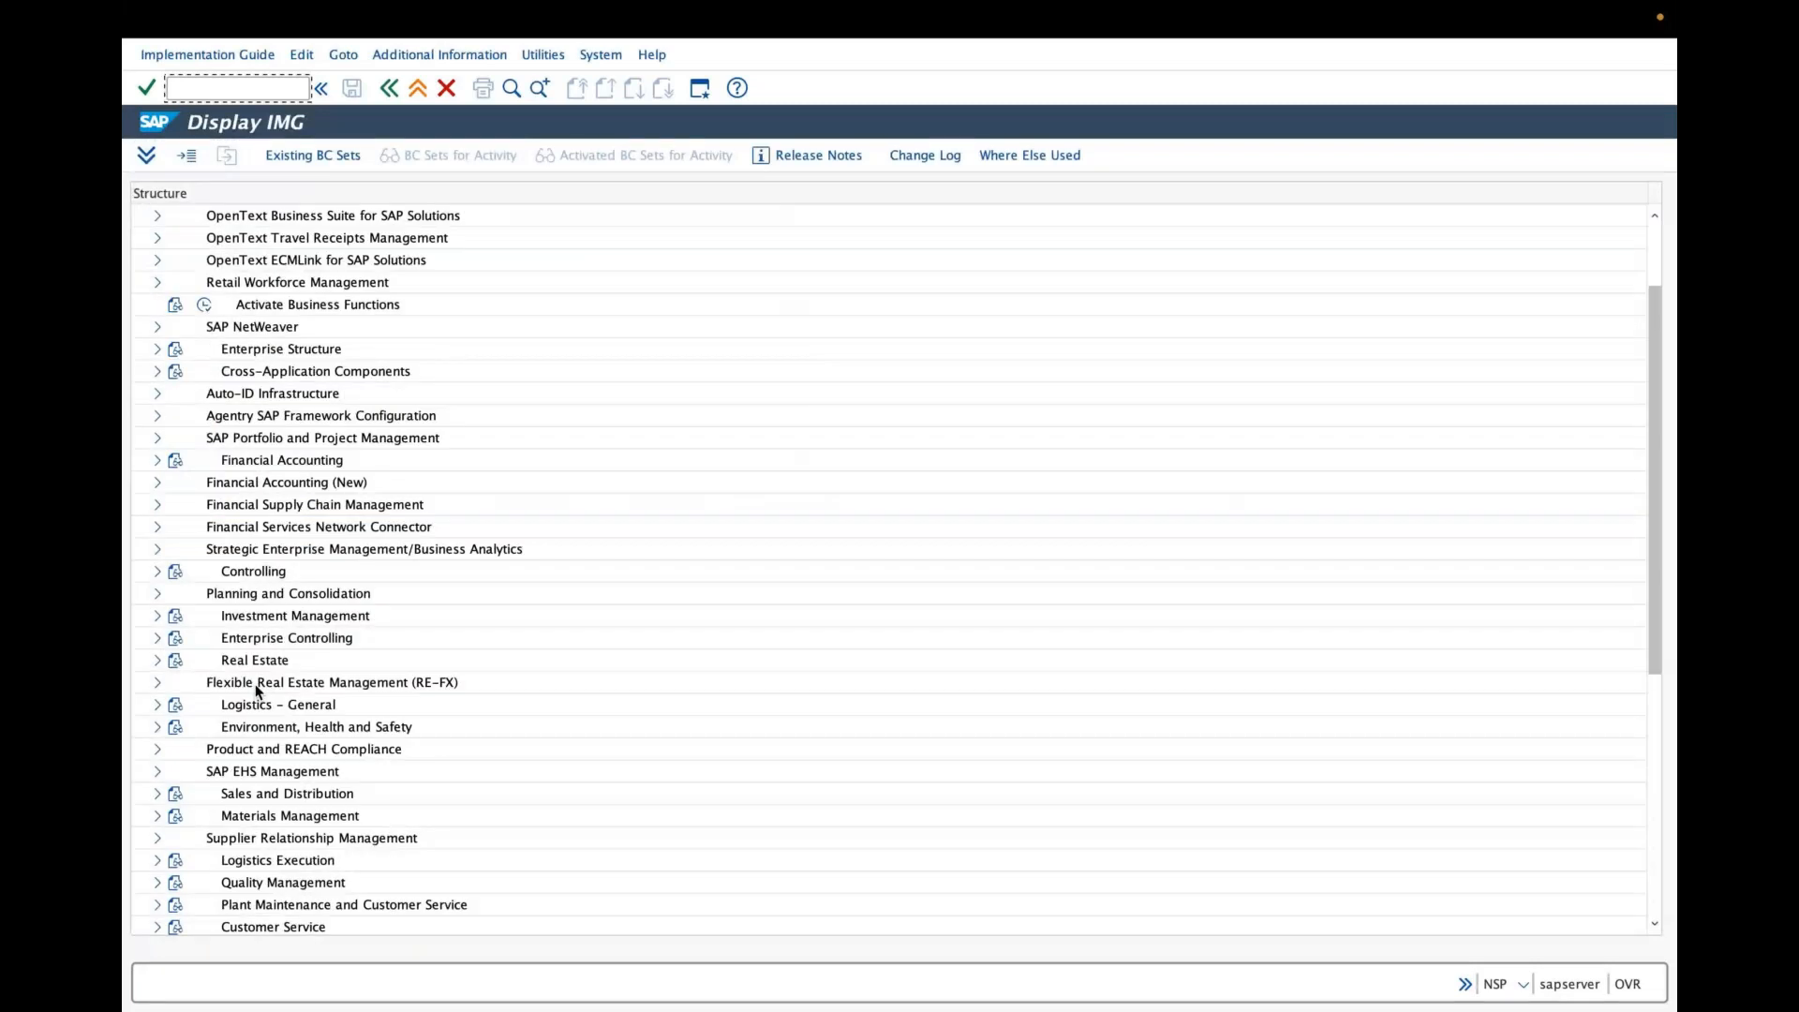
left_click(160, 727)
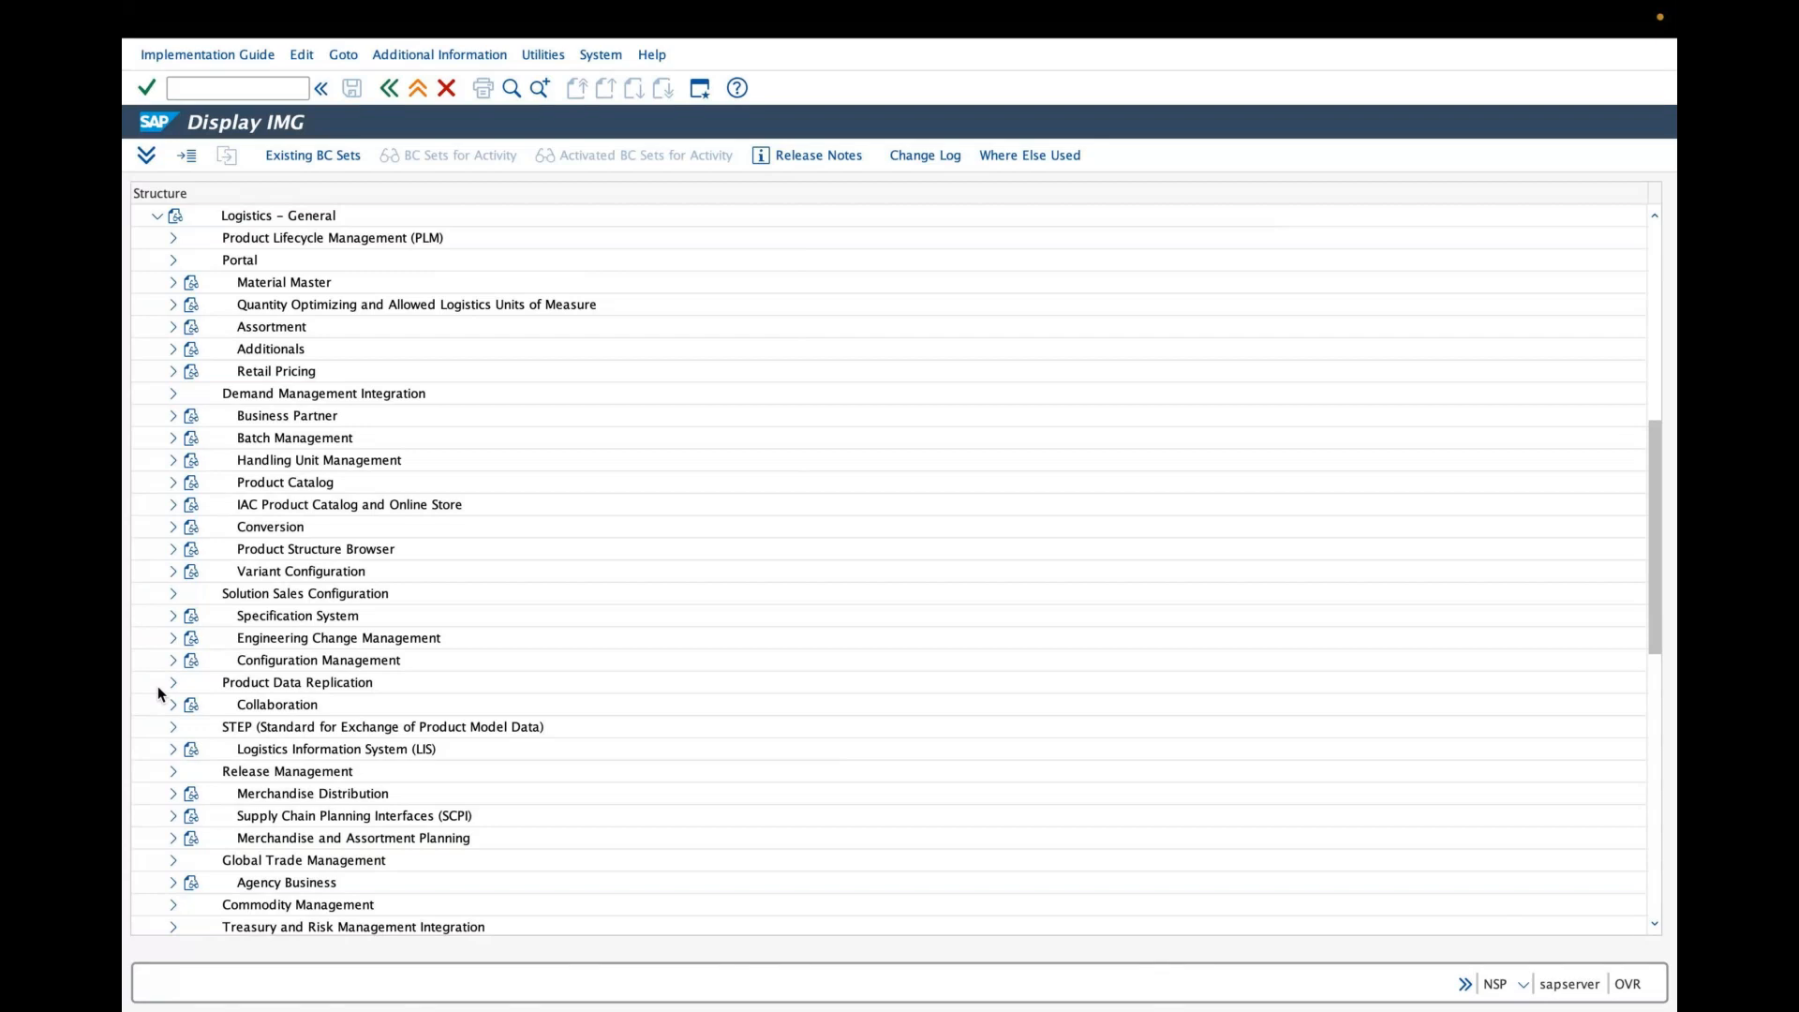
left_click(170, 283)
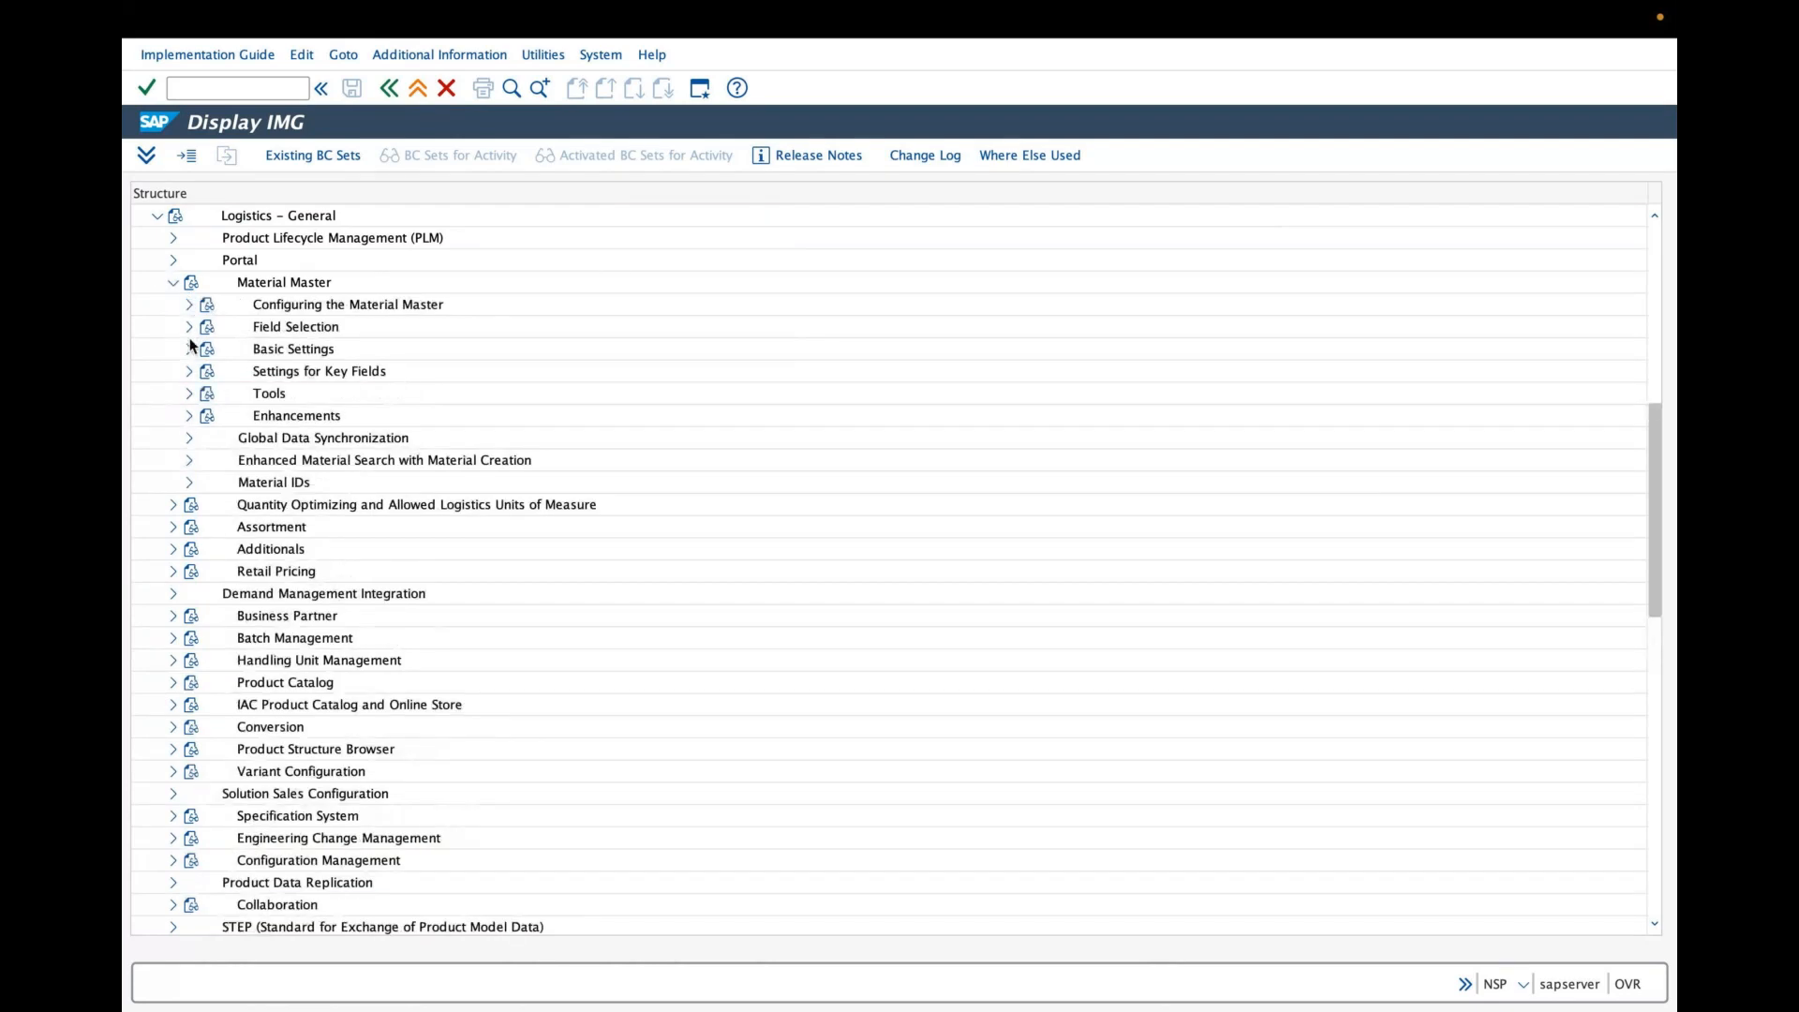
left_click(189, 372)
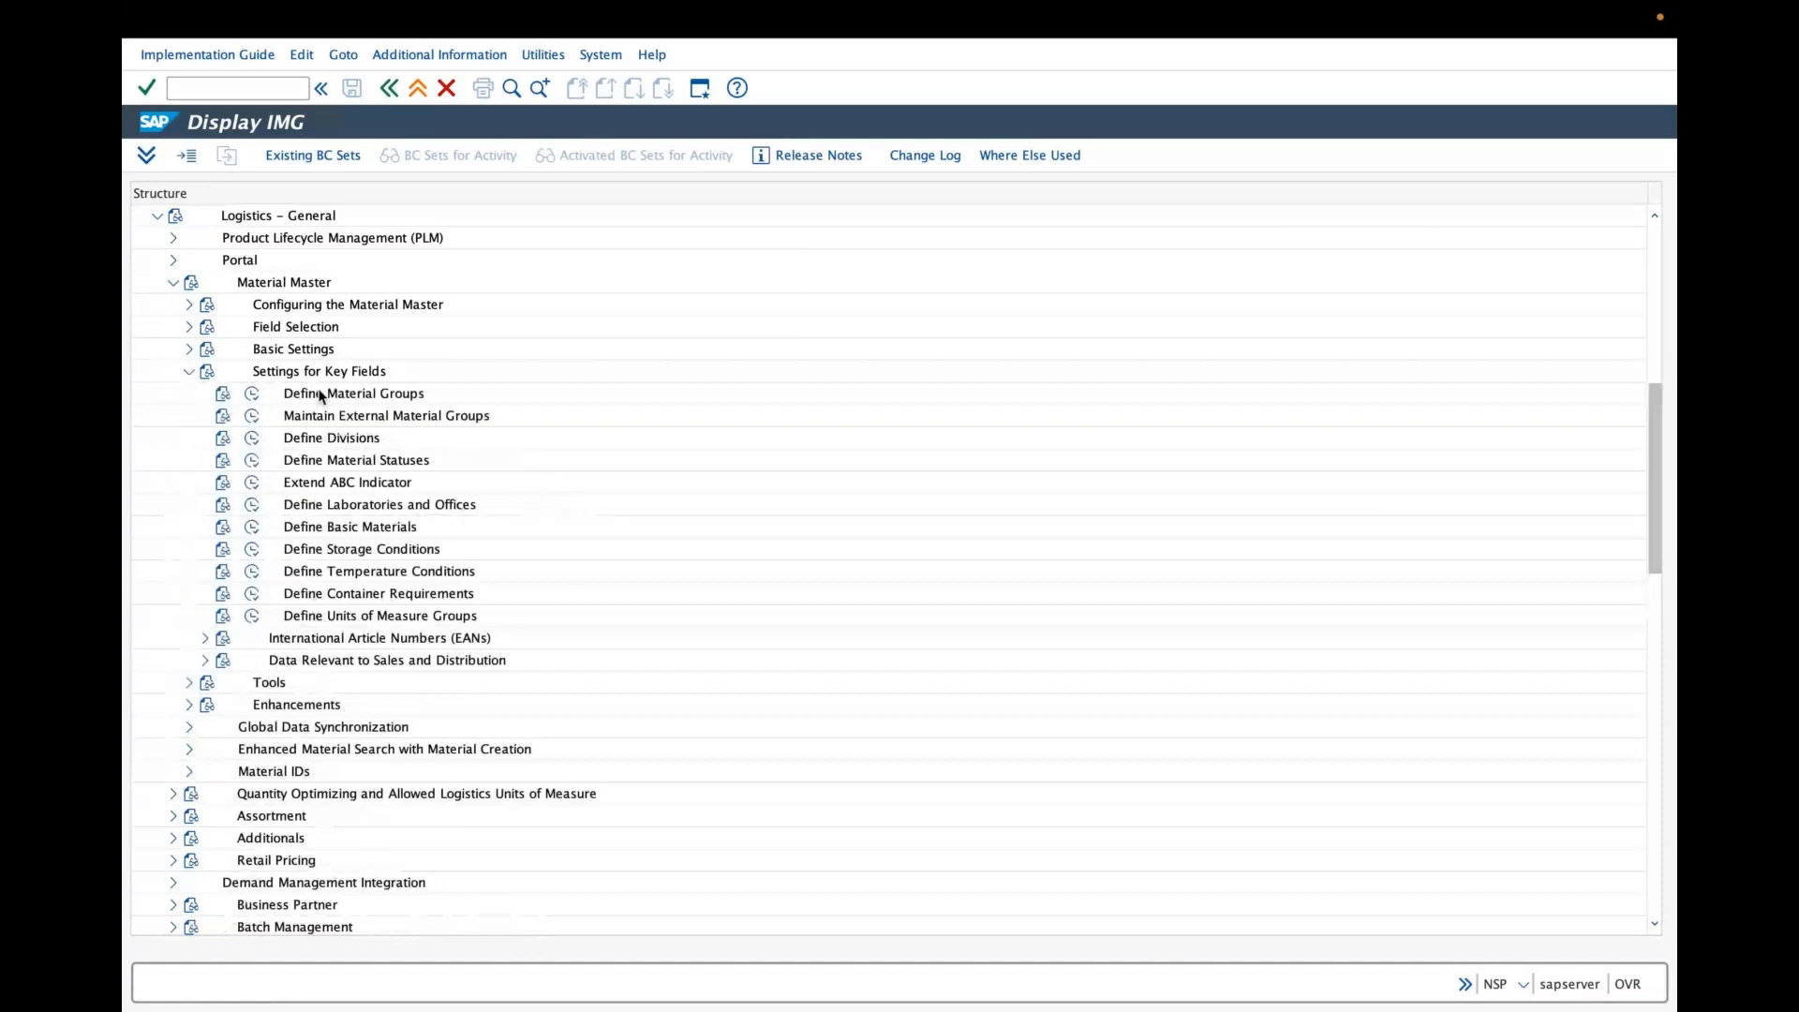
left_click(263, 397)
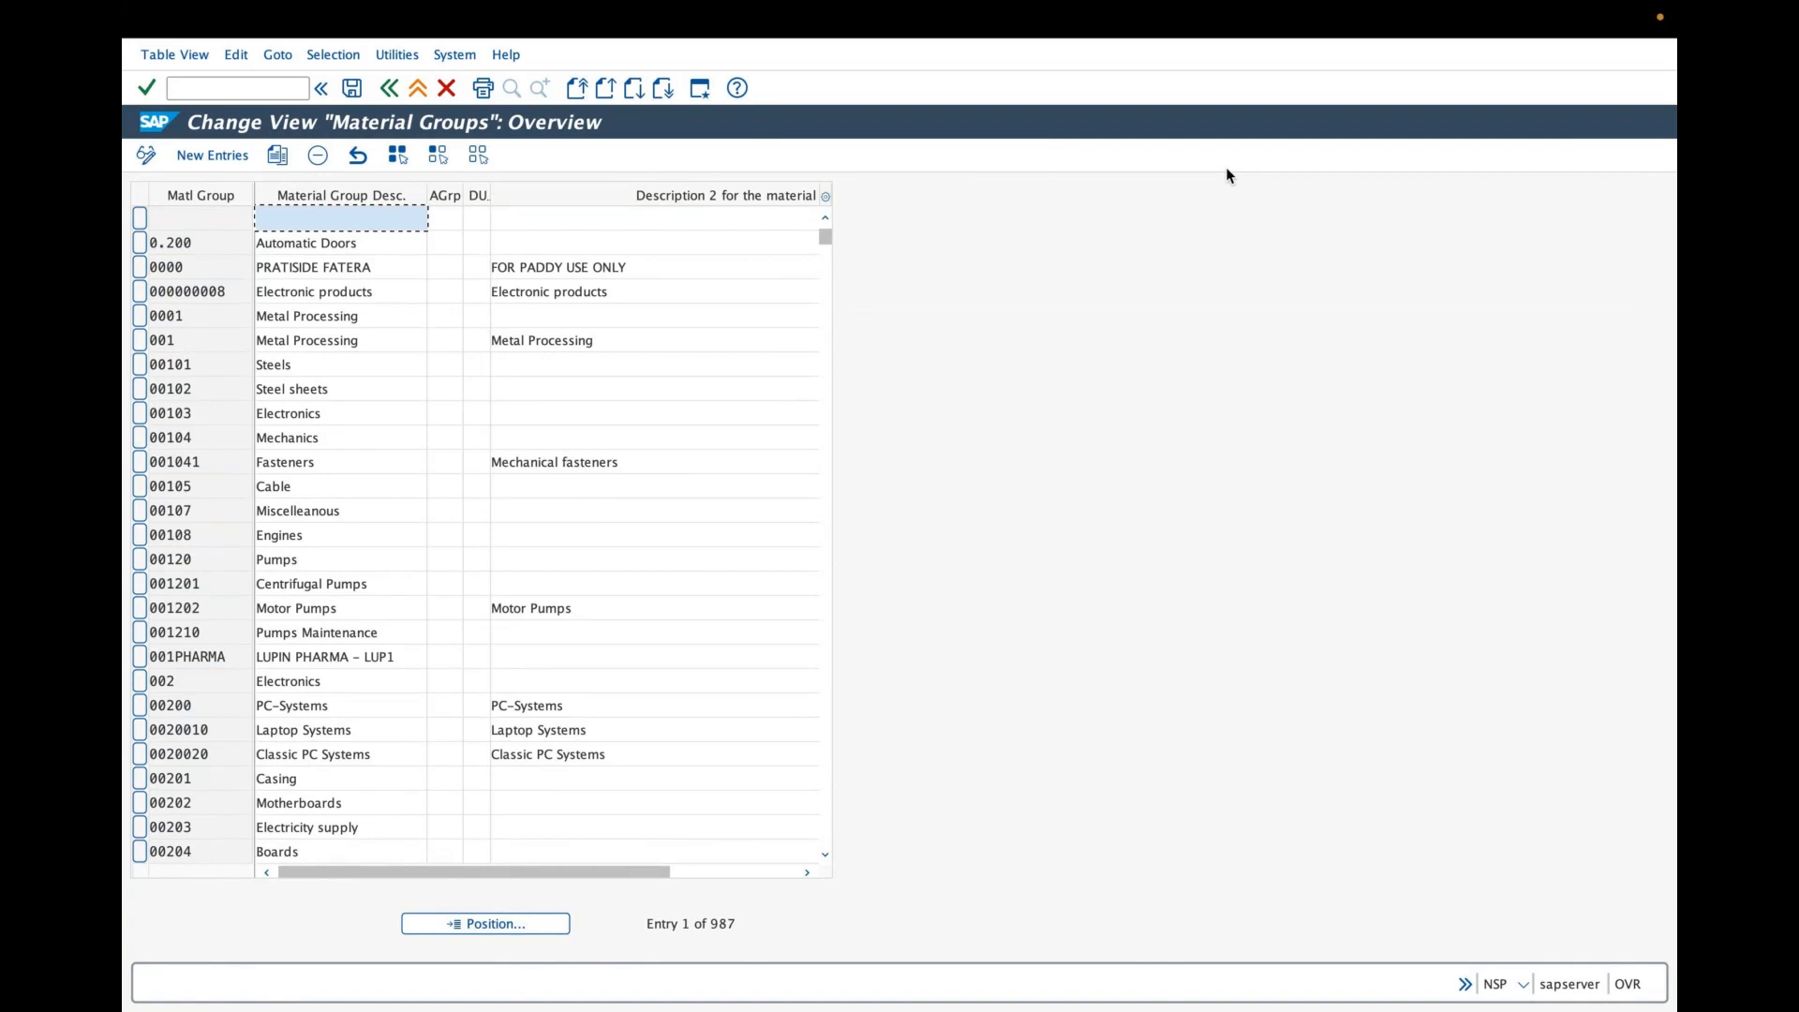
left_click(901, 157)
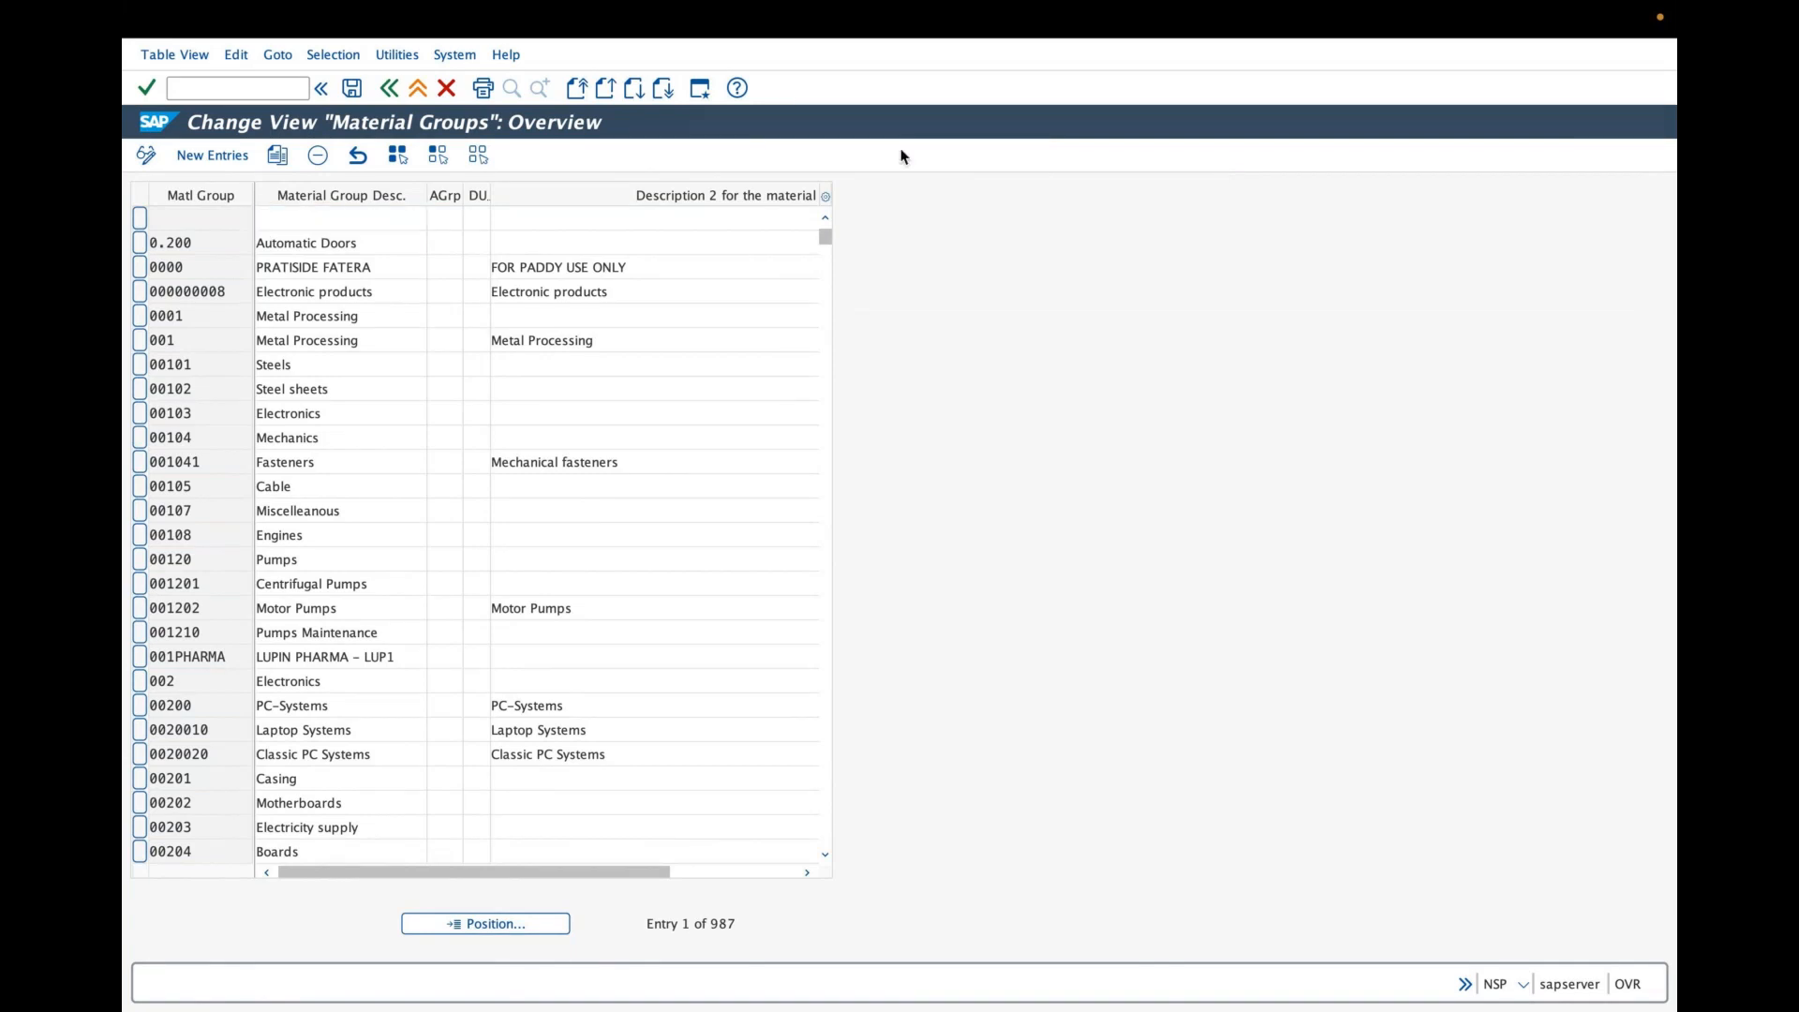
mouse_move(982, 266)
left_mouse_down()
mouse_move(1123, 286)
mouse_move(1253, 253)
left_mouse_up()
left_click_drag(1027, 367, 1057, 491)
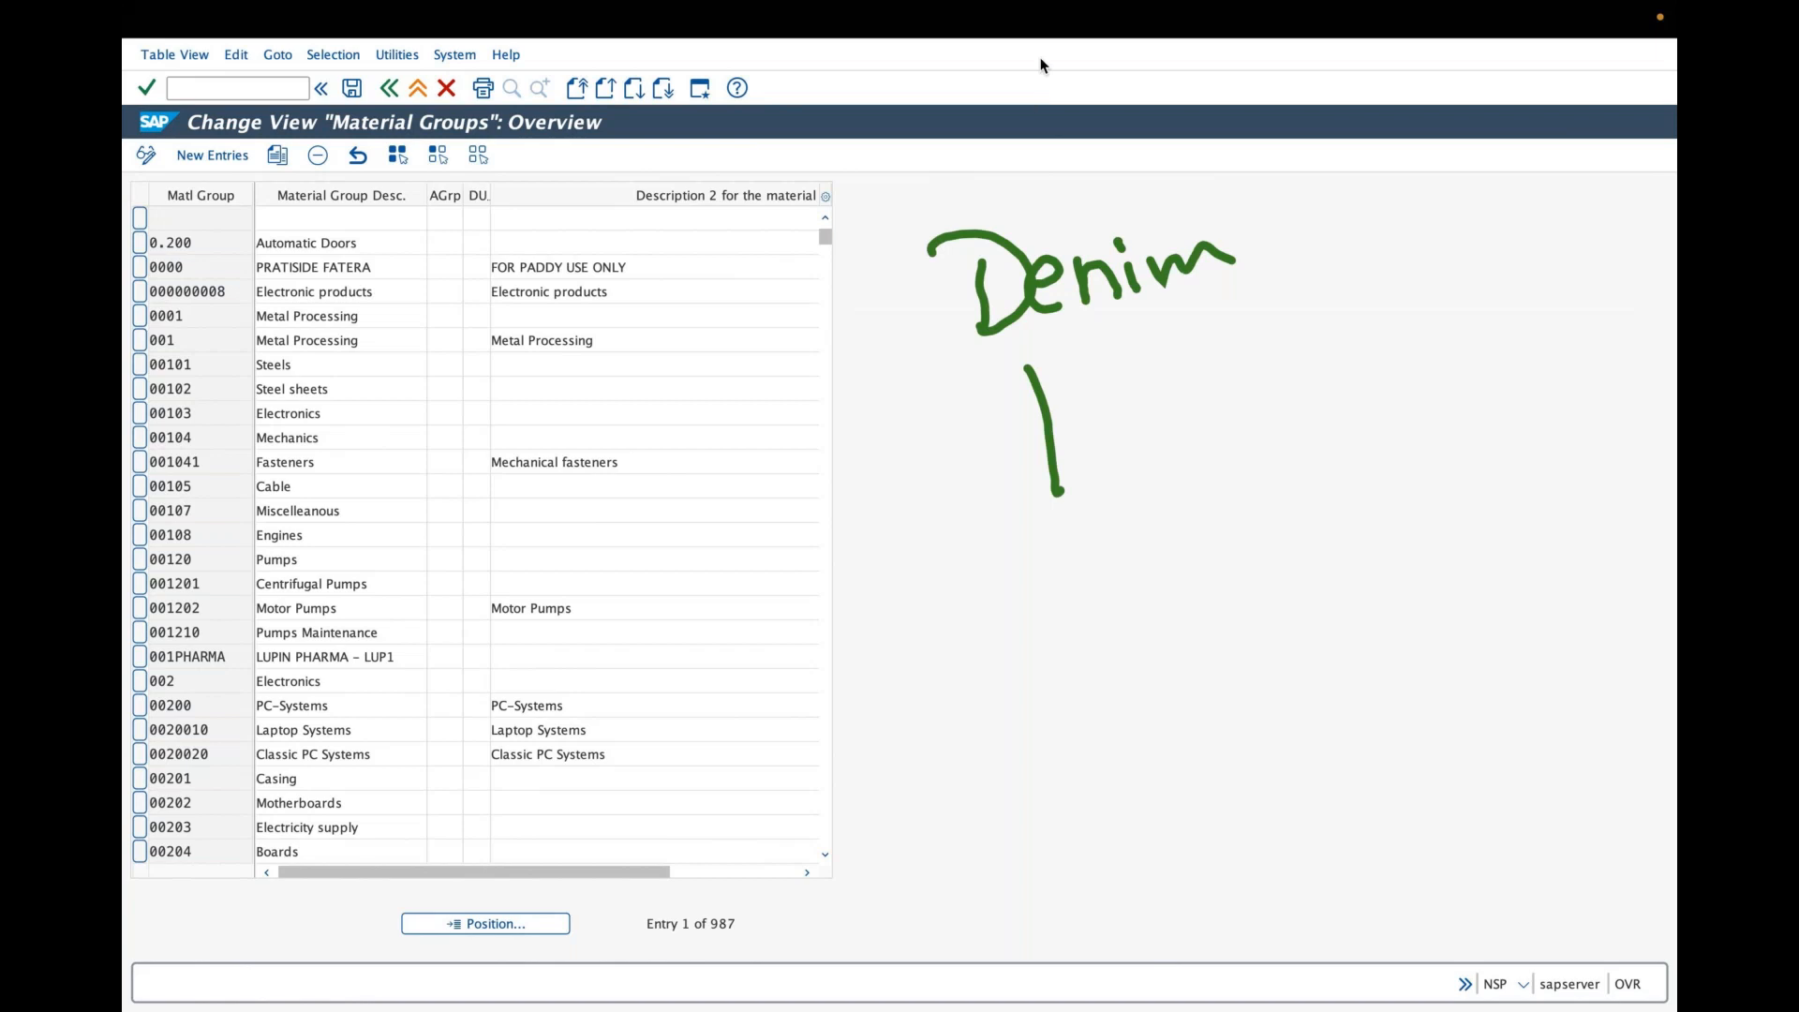
left_click_drag(1081, 486, 1177, 496)
left_click(1168, 445)
mouse_move(1202, 440)
left_mouse_down()
mouse_move(1218, 472)
mouse_move(1197, 485)
left_mouse_up()
mouse_move(1094, 582)
left_mouse_down()
mouse_move(1167, 583)
mouse_move(1261, 520)
mouse_move(1276, 540)
left_mouse_up()
mouse_move(1128, 648)
left_mouse_down()
mouse_move(1148, 708)
mouse_move(1213, 651)
left_mouse_up()
mouse_move(1272, 607)
left_mouse_down()
mouse_move(1246, 653)
mouse_move(1222, 613)
left_mouse_up()
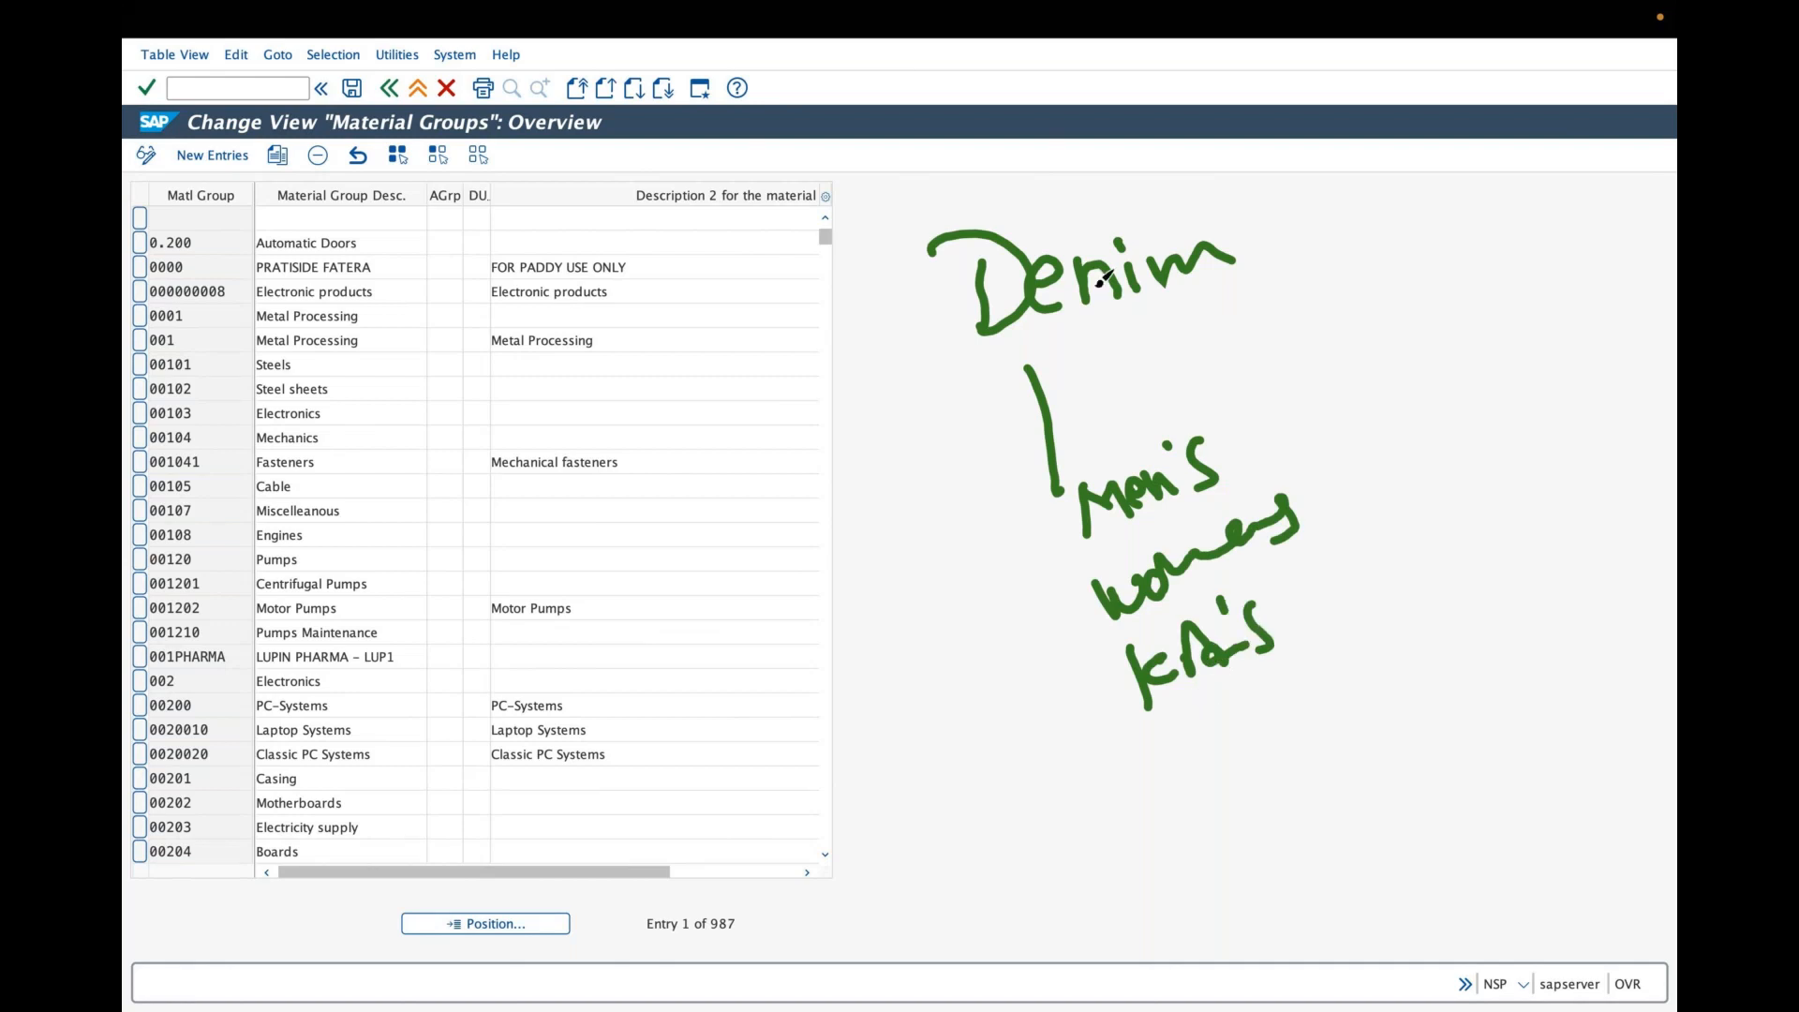
mouse_move(705, 405)
left_mouse_down()
mouse_move(787, 345)
mouse_move(745, 446)
mouse_move(792, 433)
mouse_move(841, 373)
mouse_move(965, 333)
left_mouse_up()
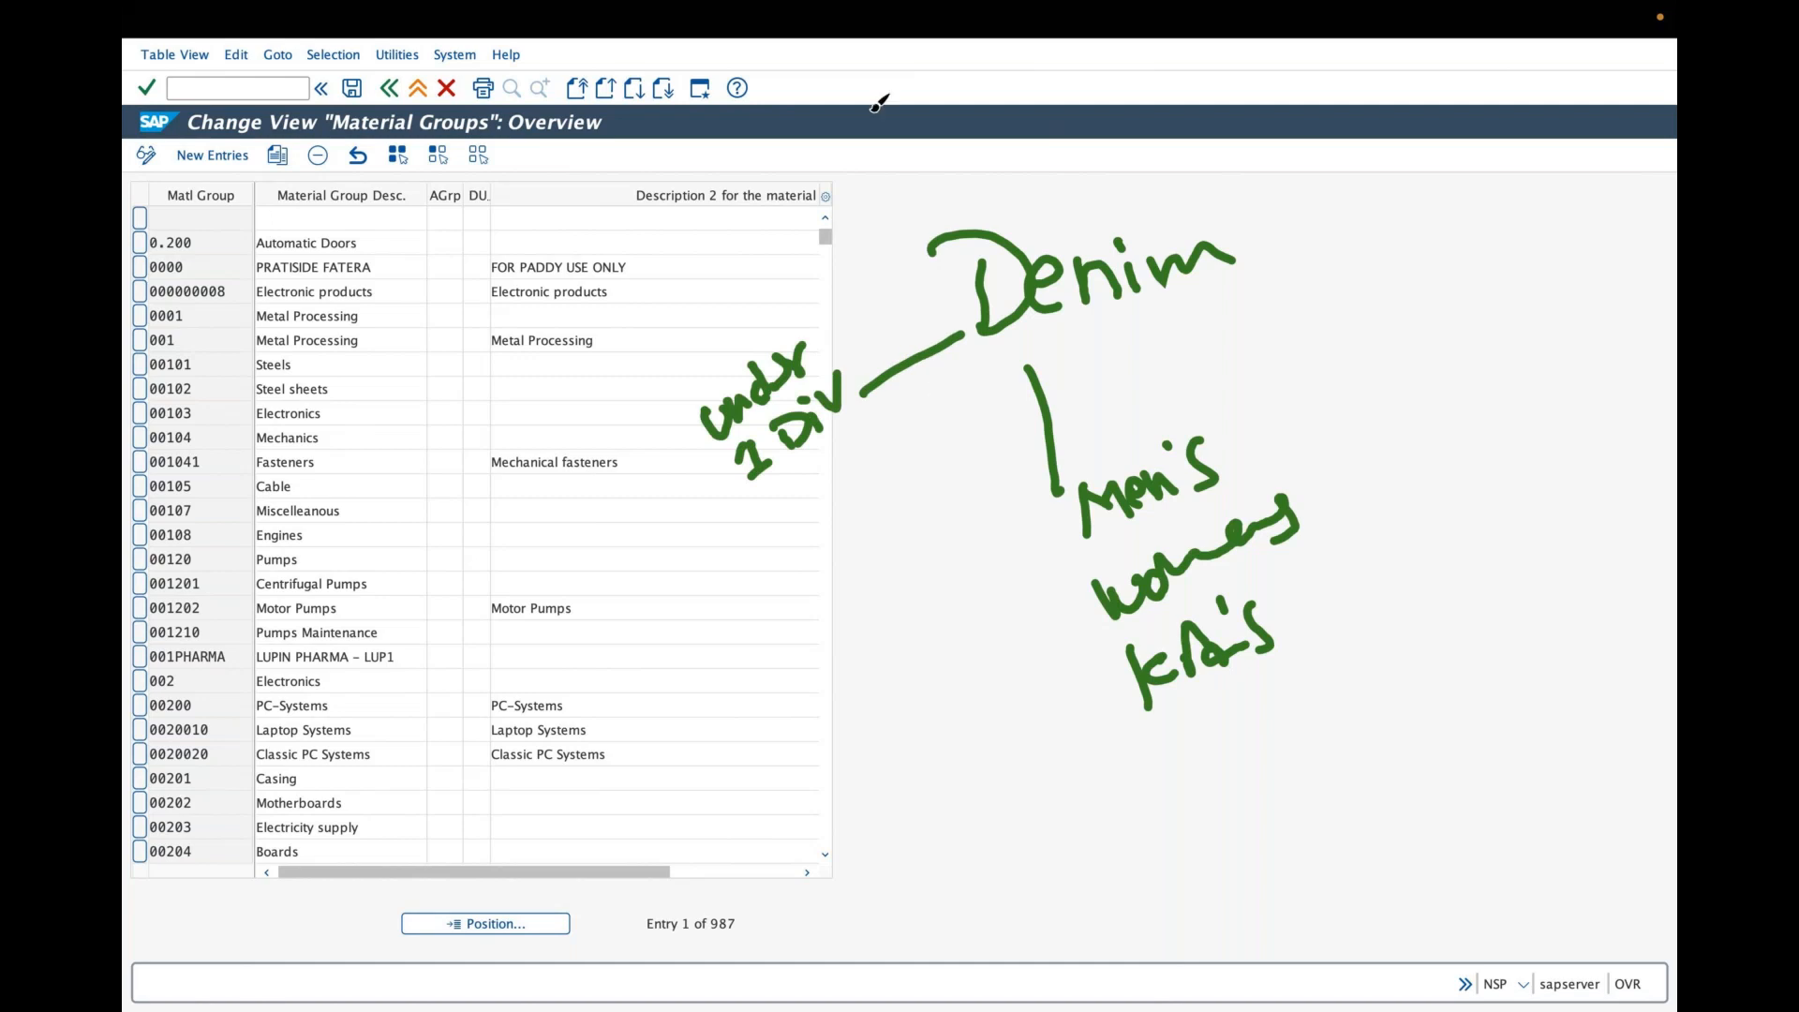
left_click(994, 470)
left_click(826, 415)
mouse_move(826, 415)
left_mouse_down()
mouse_move(1057, 504)
mouse_move(904, 645)
mouse_move(1074, 596)
left_mouse_up()
left_click_drag(799, 474, 1059, 676)
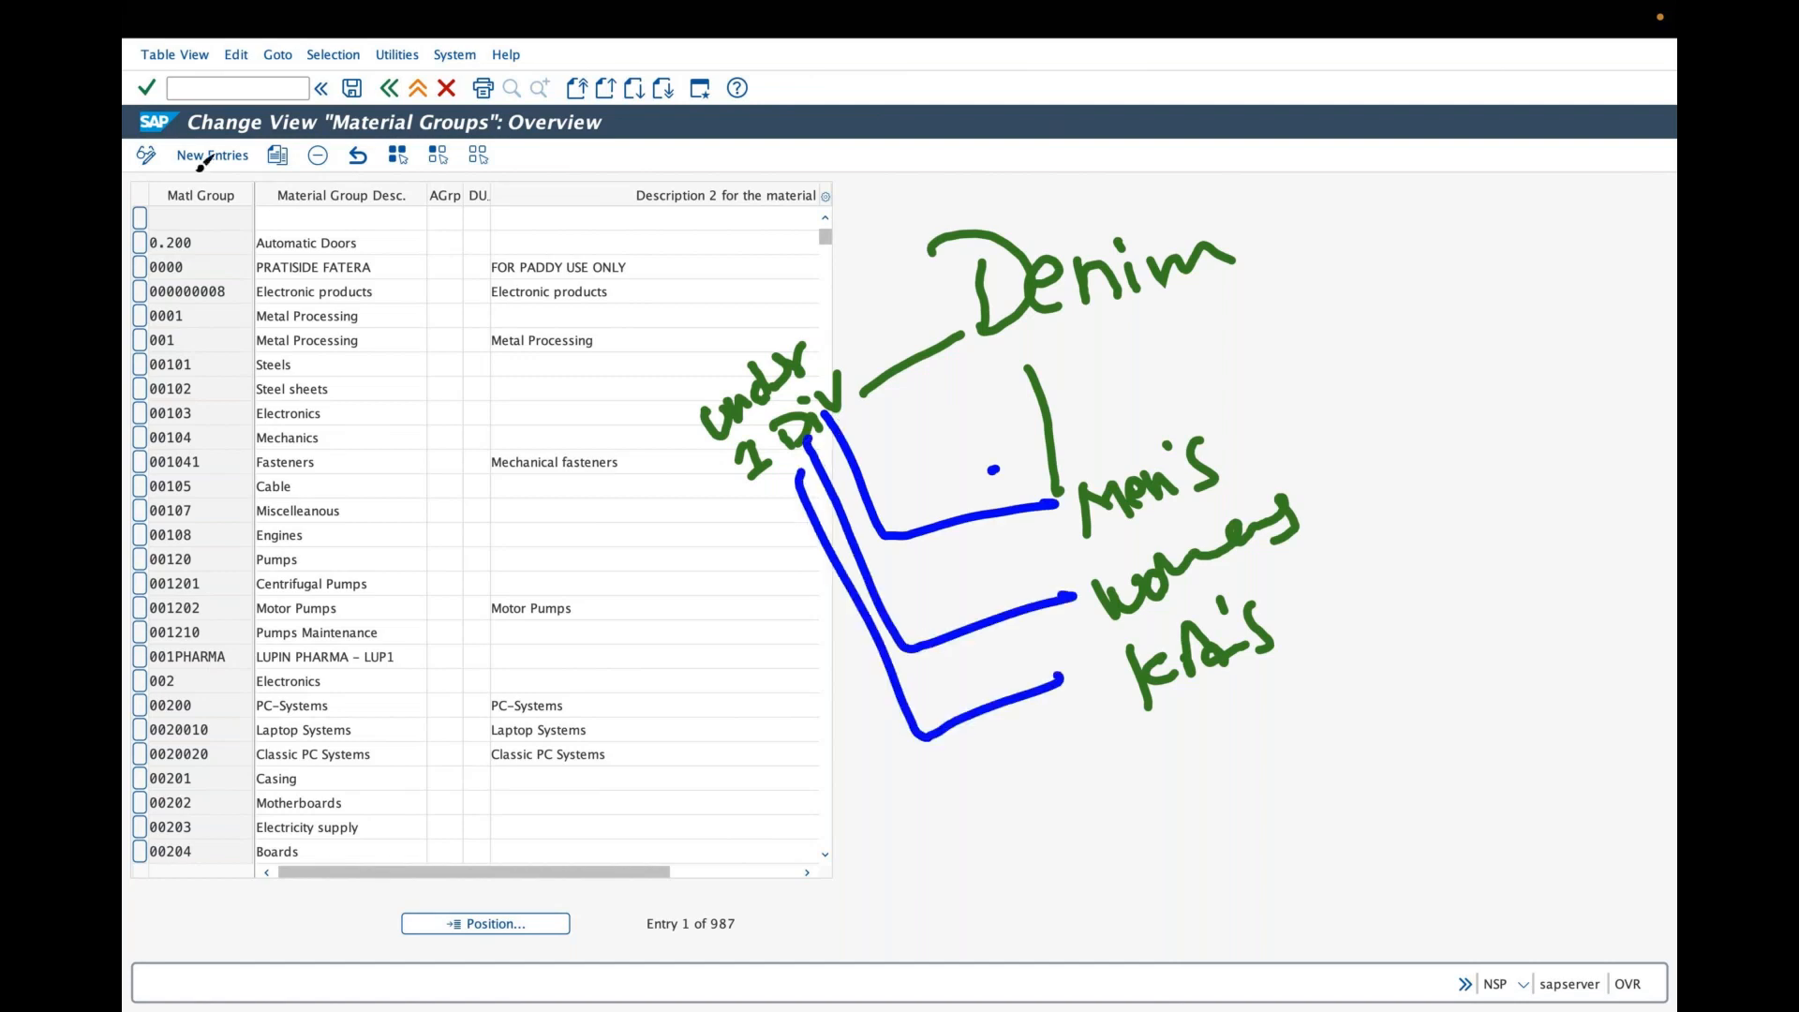
left_click_drag(161, 181, 277, 157)
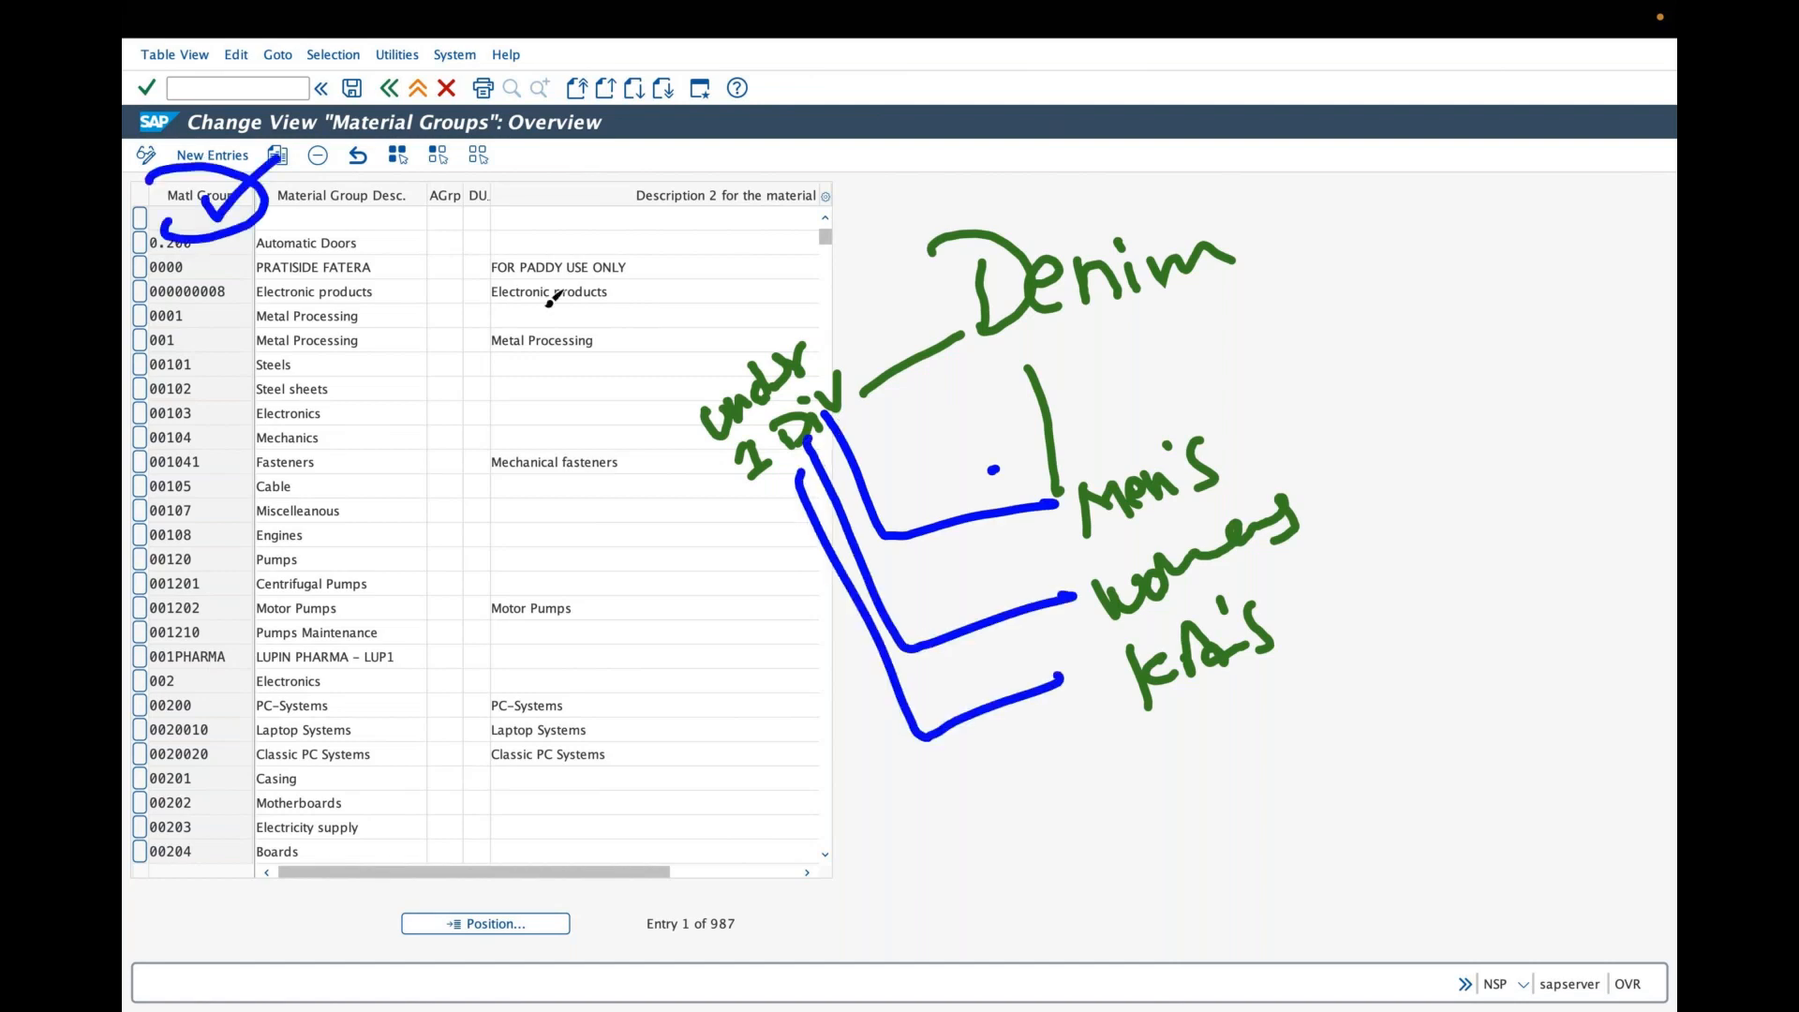
left_click(787, 81)
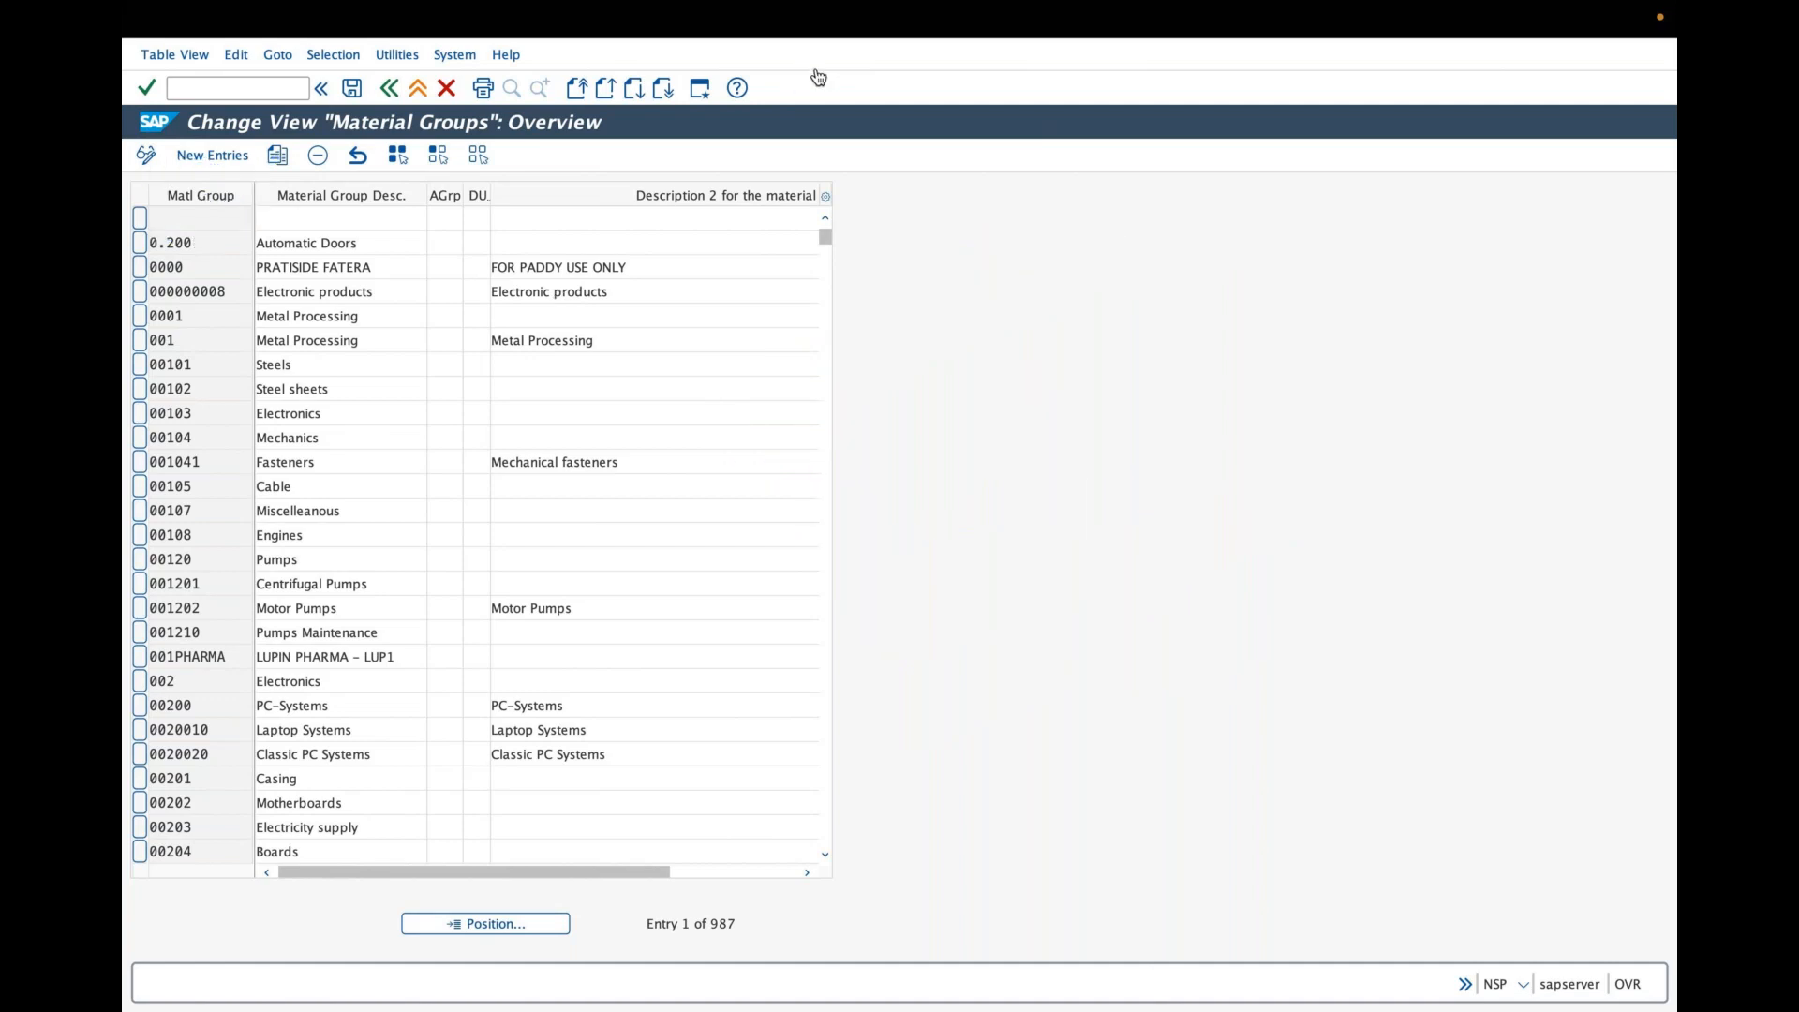
- Add a new material group entry gra-d-men with the description grasim denim men
left_click(210, 157)
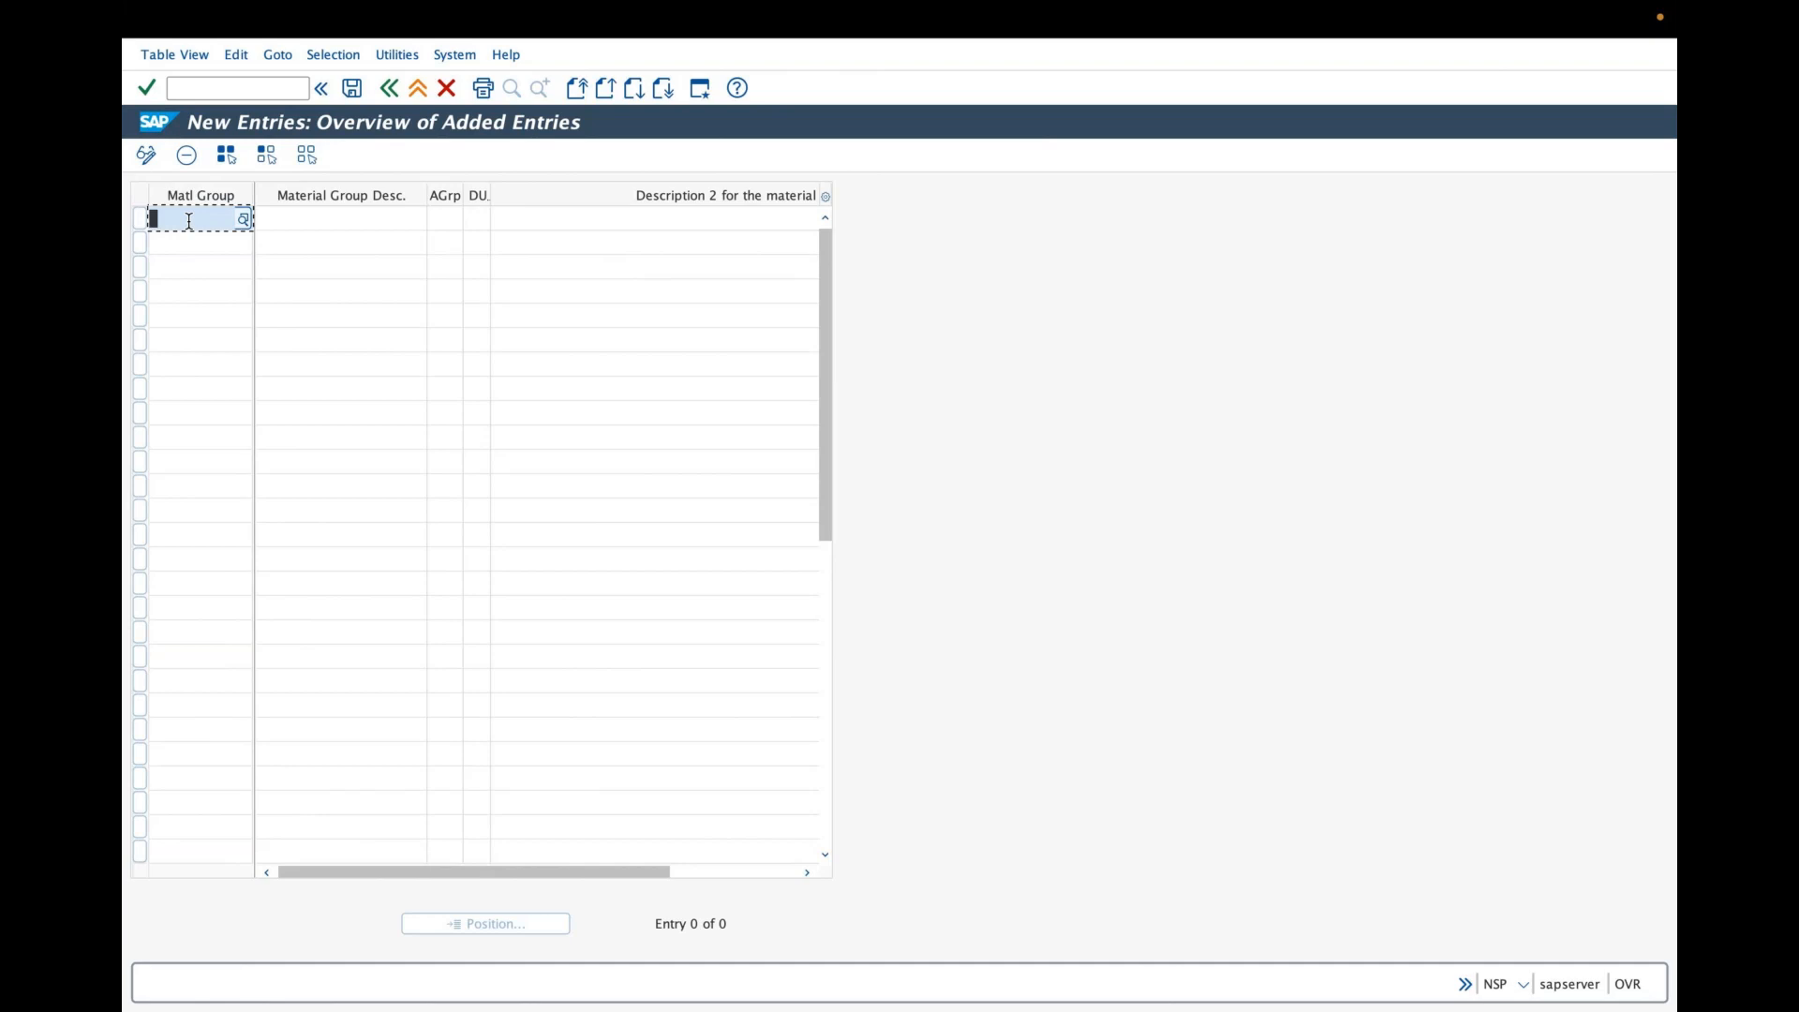
type("gra")
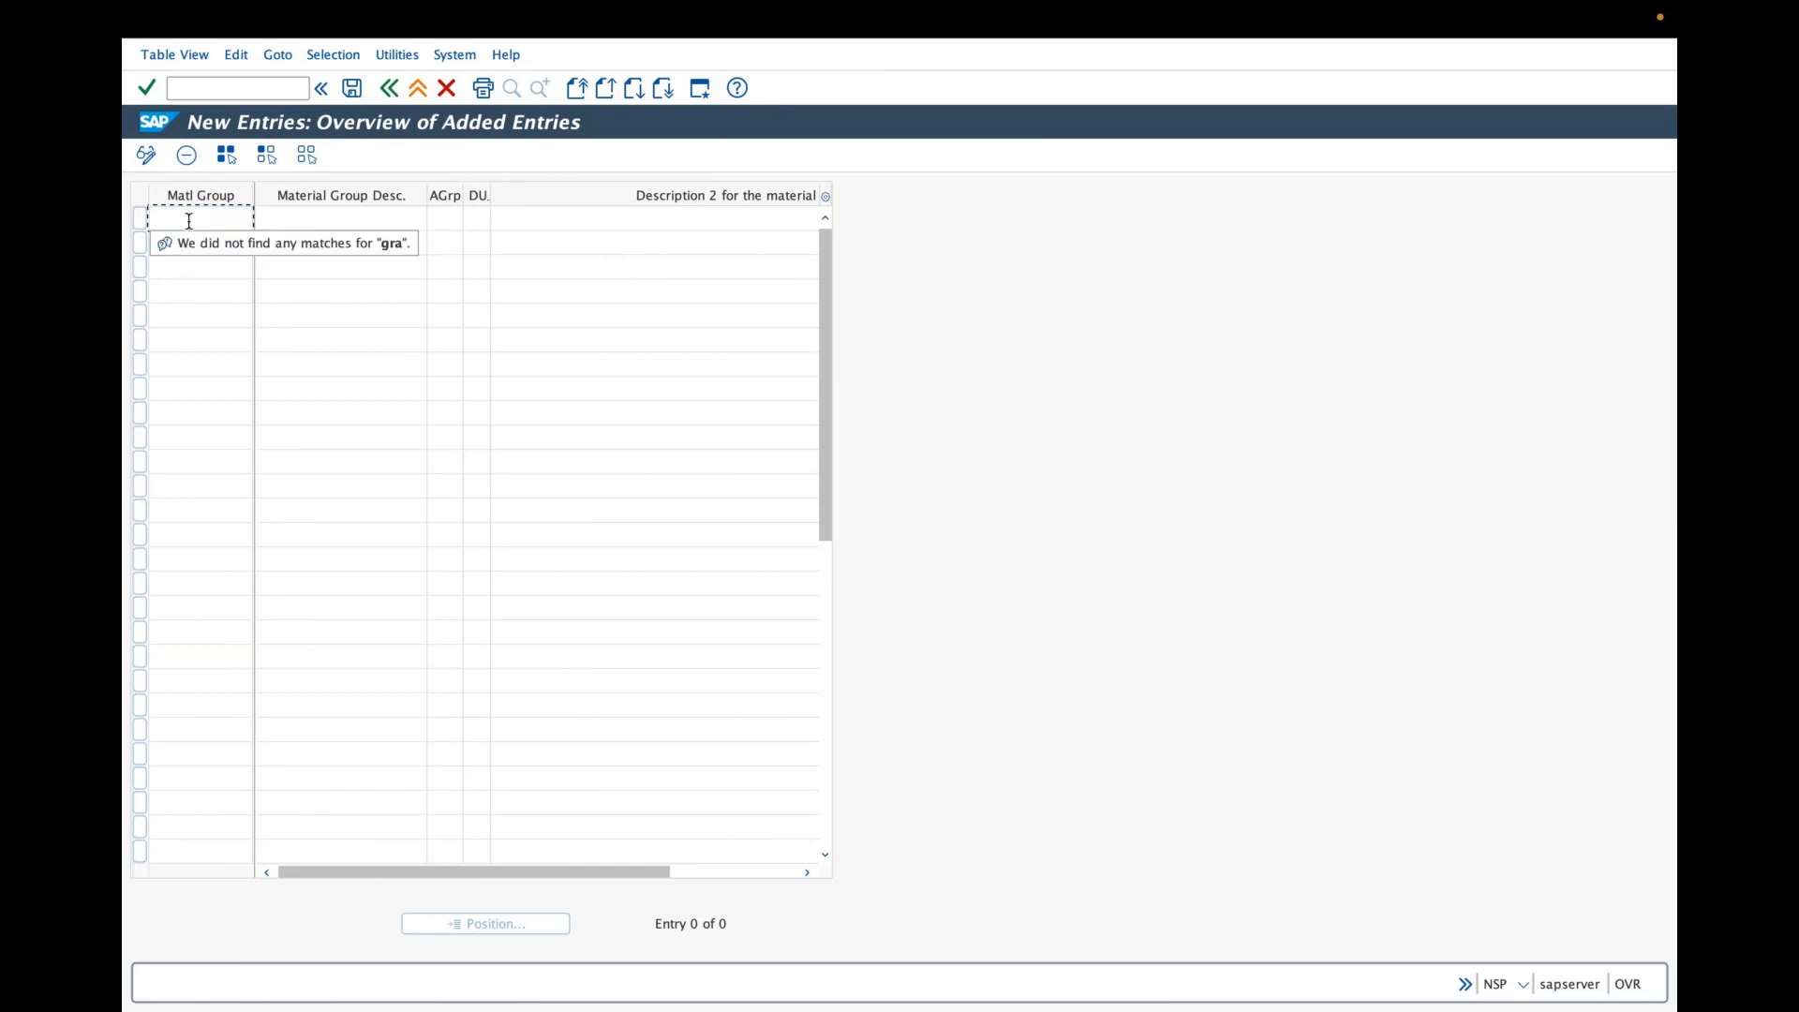
type("-")
key("BackSpace")
type("-")
left_click(188, 222)
type("d-men")
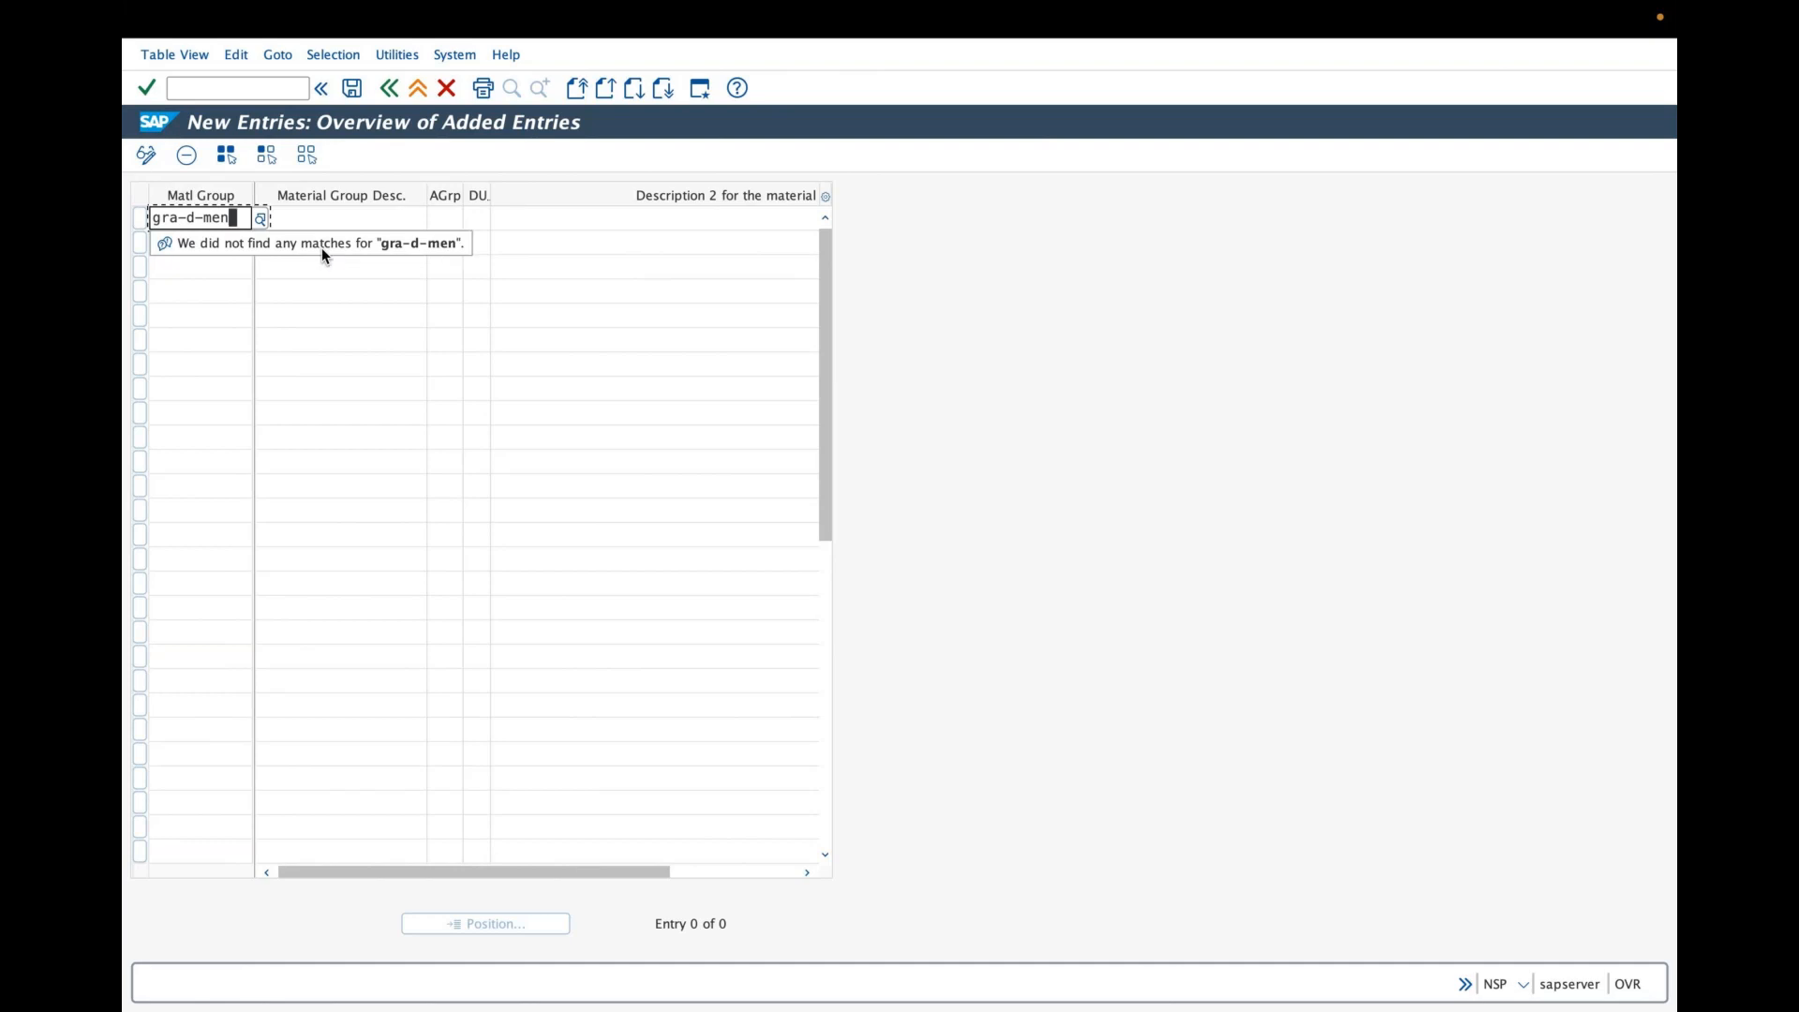
left_click(285, 220)
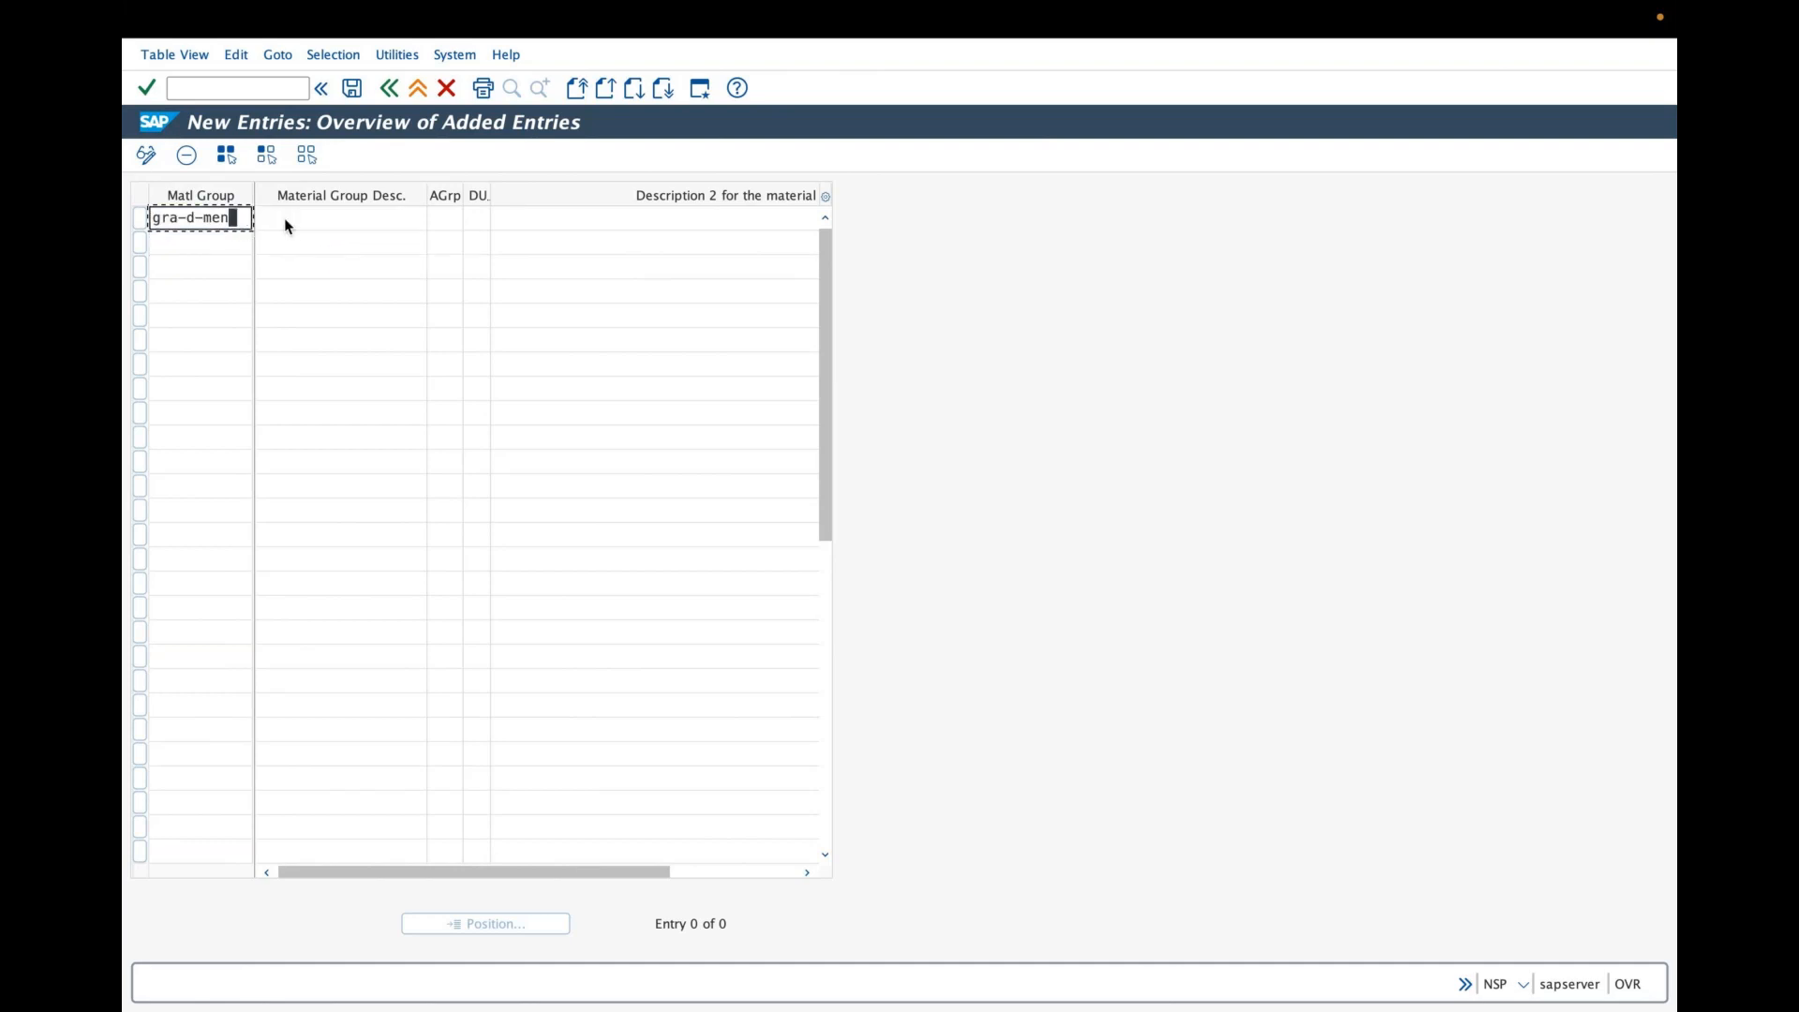
left_click(326, 220)
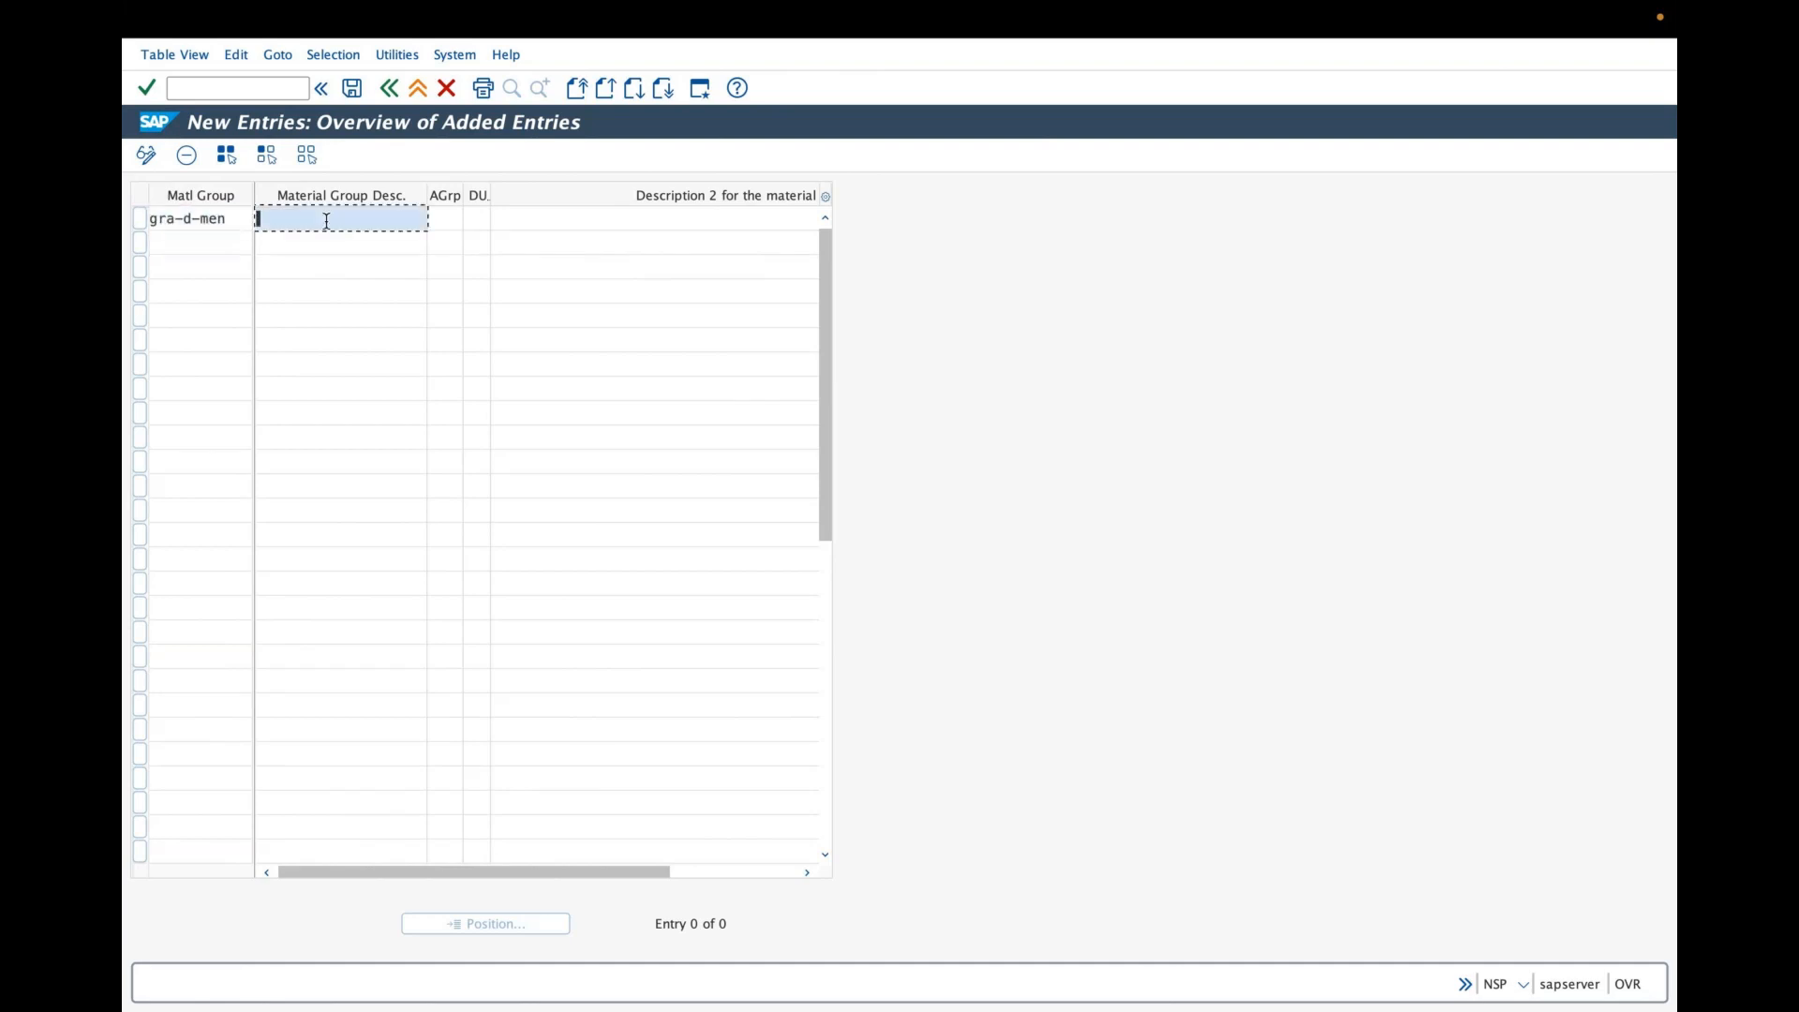
type("grasim denim mens")
key("BackSpace")
- Add a second material group entry gra-d-kid with the description grasim denim kids
left_click(217, 241)
type("gra-k")
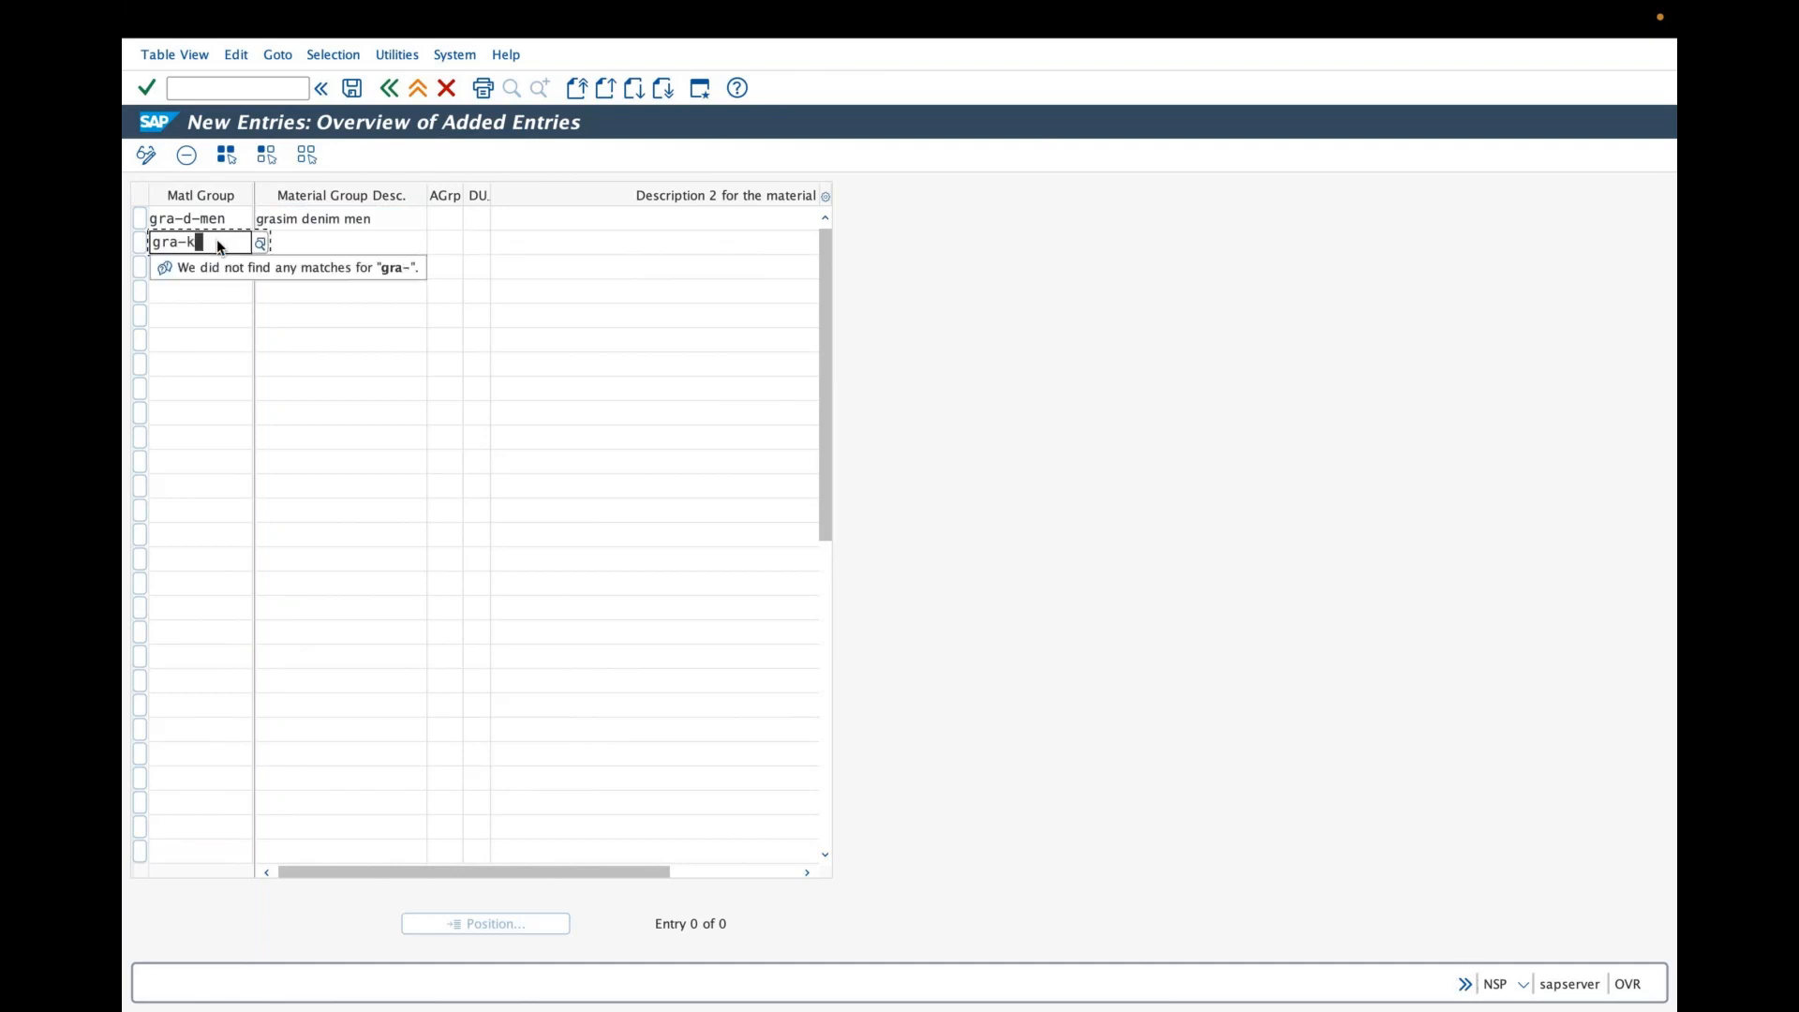
key("BackSpace")
key("BackSpace")
type("d-kid")
left_click(309, 238)
type("gras")
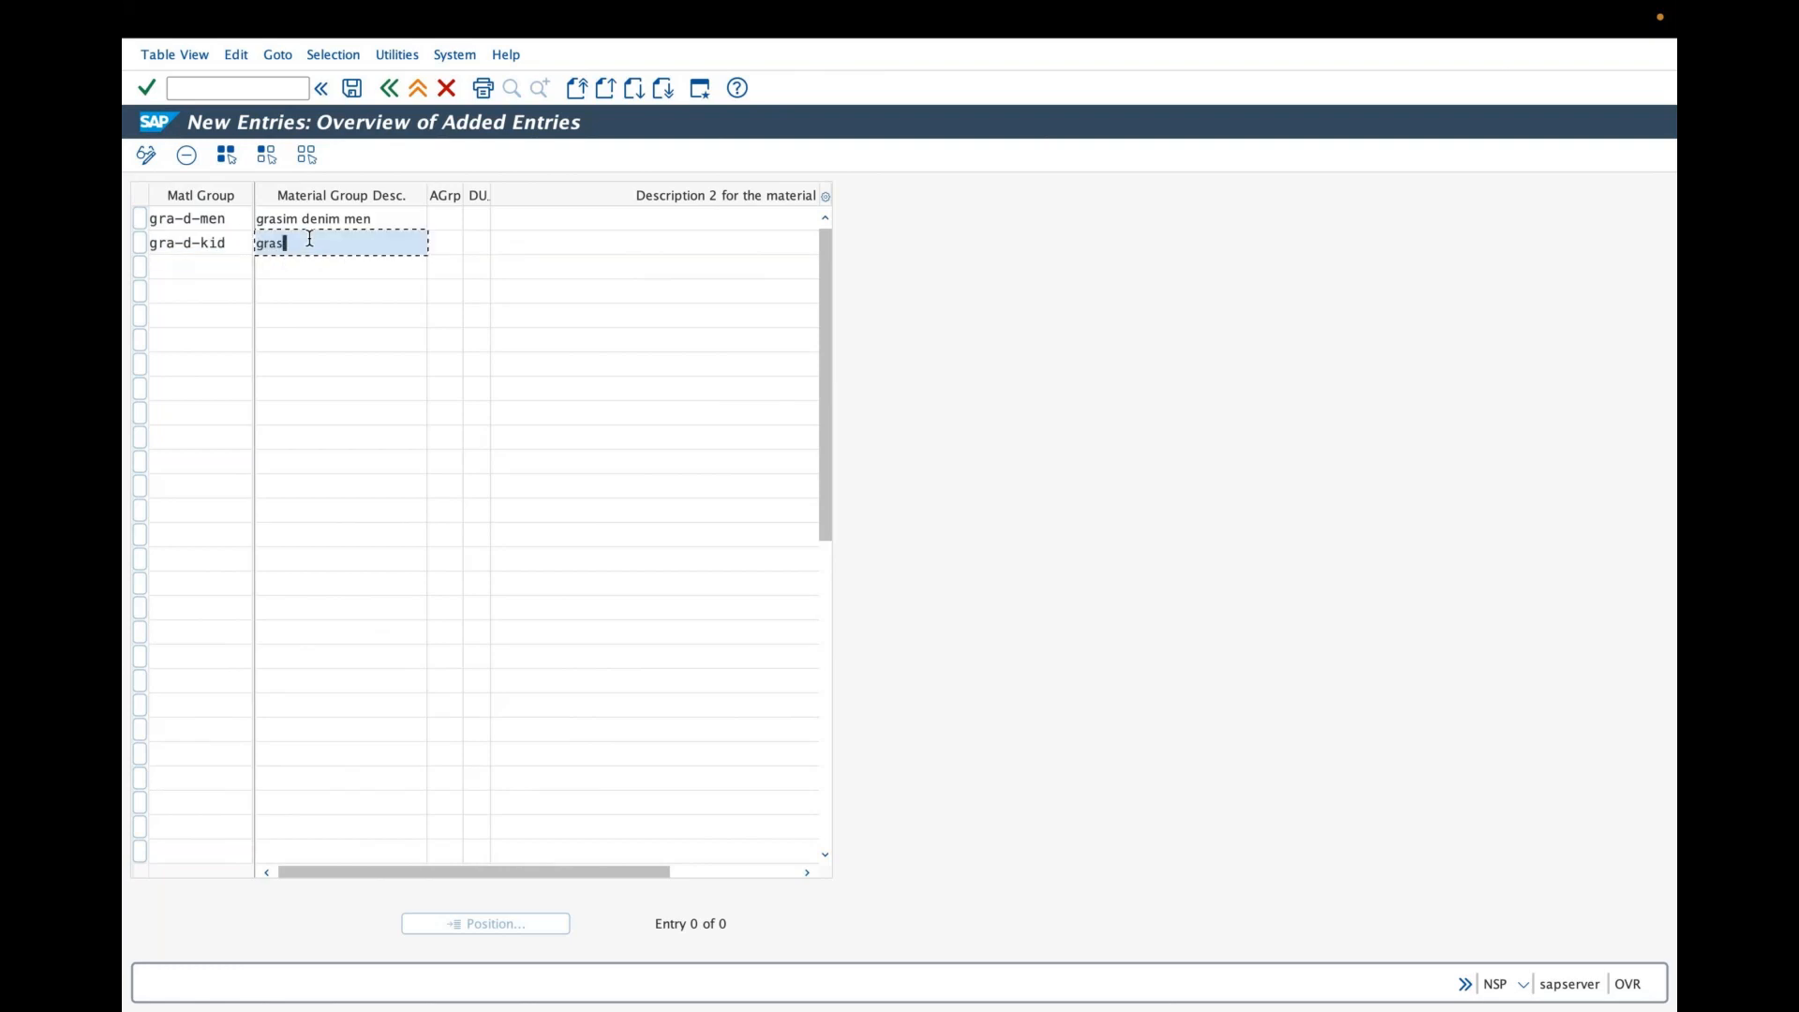
type("im denim kids")
left_click(214, 268)
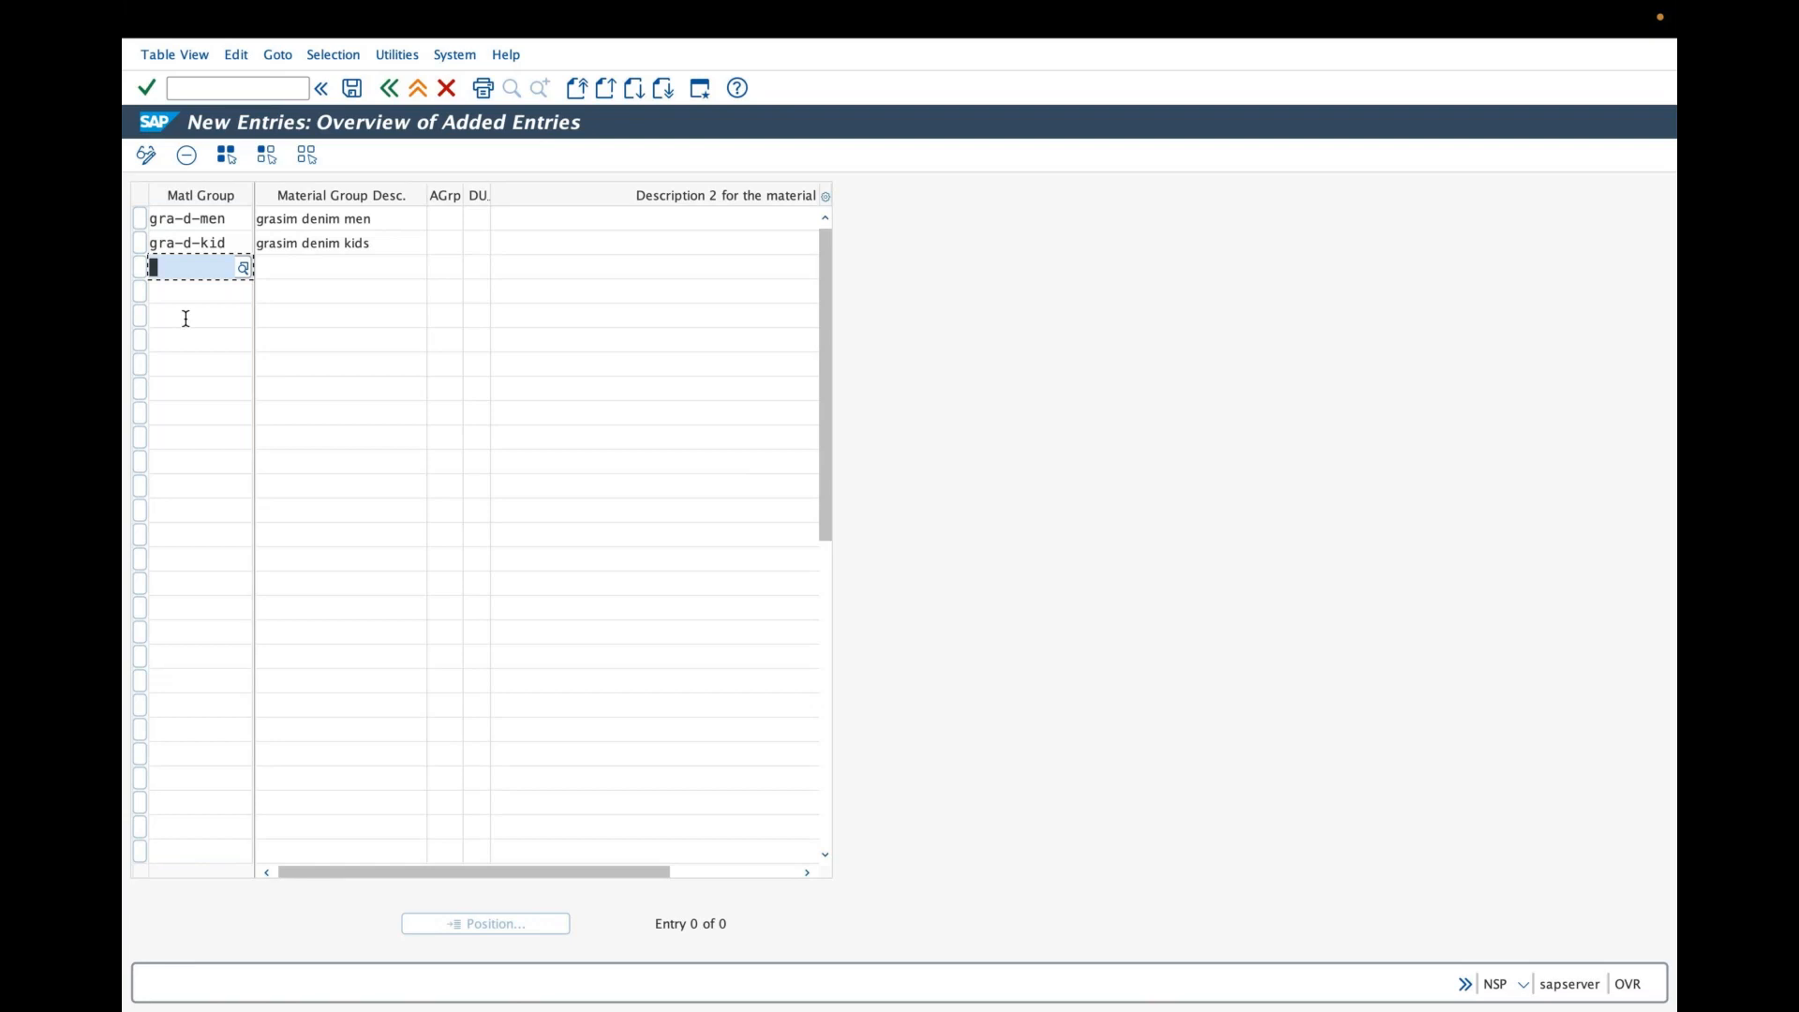
- Save the new entries and confirm them under customizing request NSPK911207
left_click(364, 88)
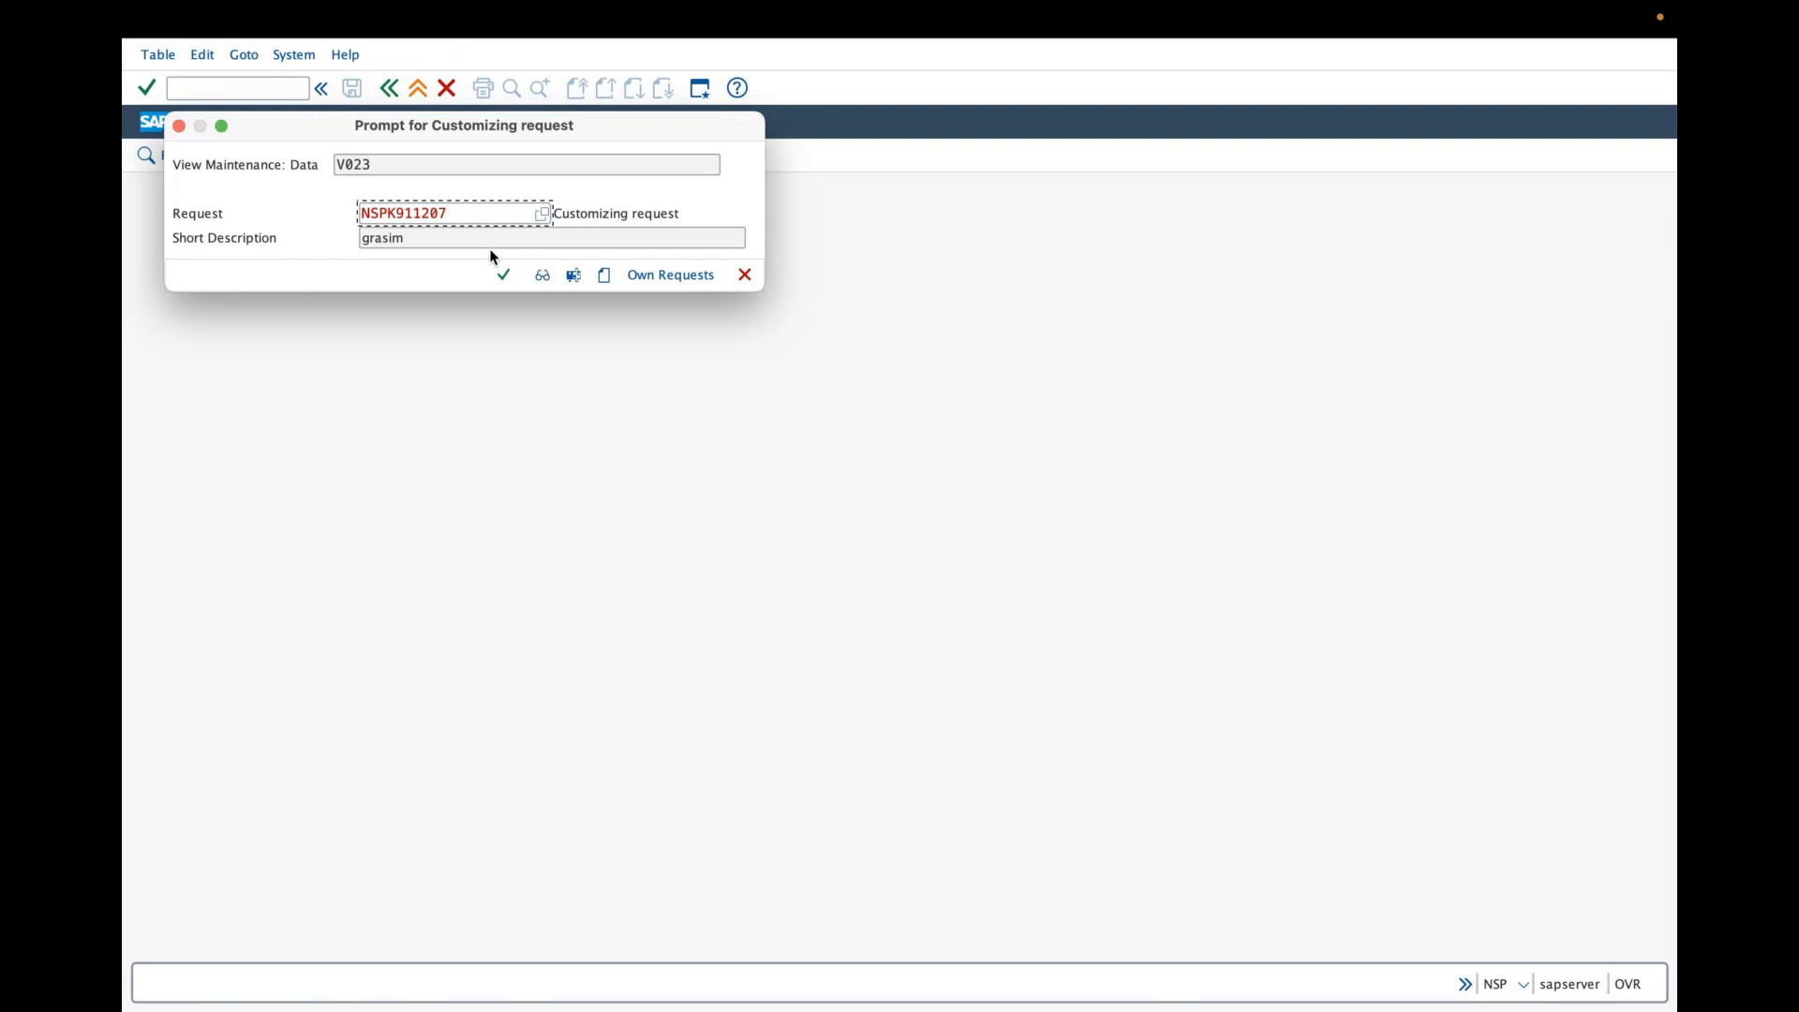
left_click_drag(403, 129, 502, 236)
left_click(604, 392)
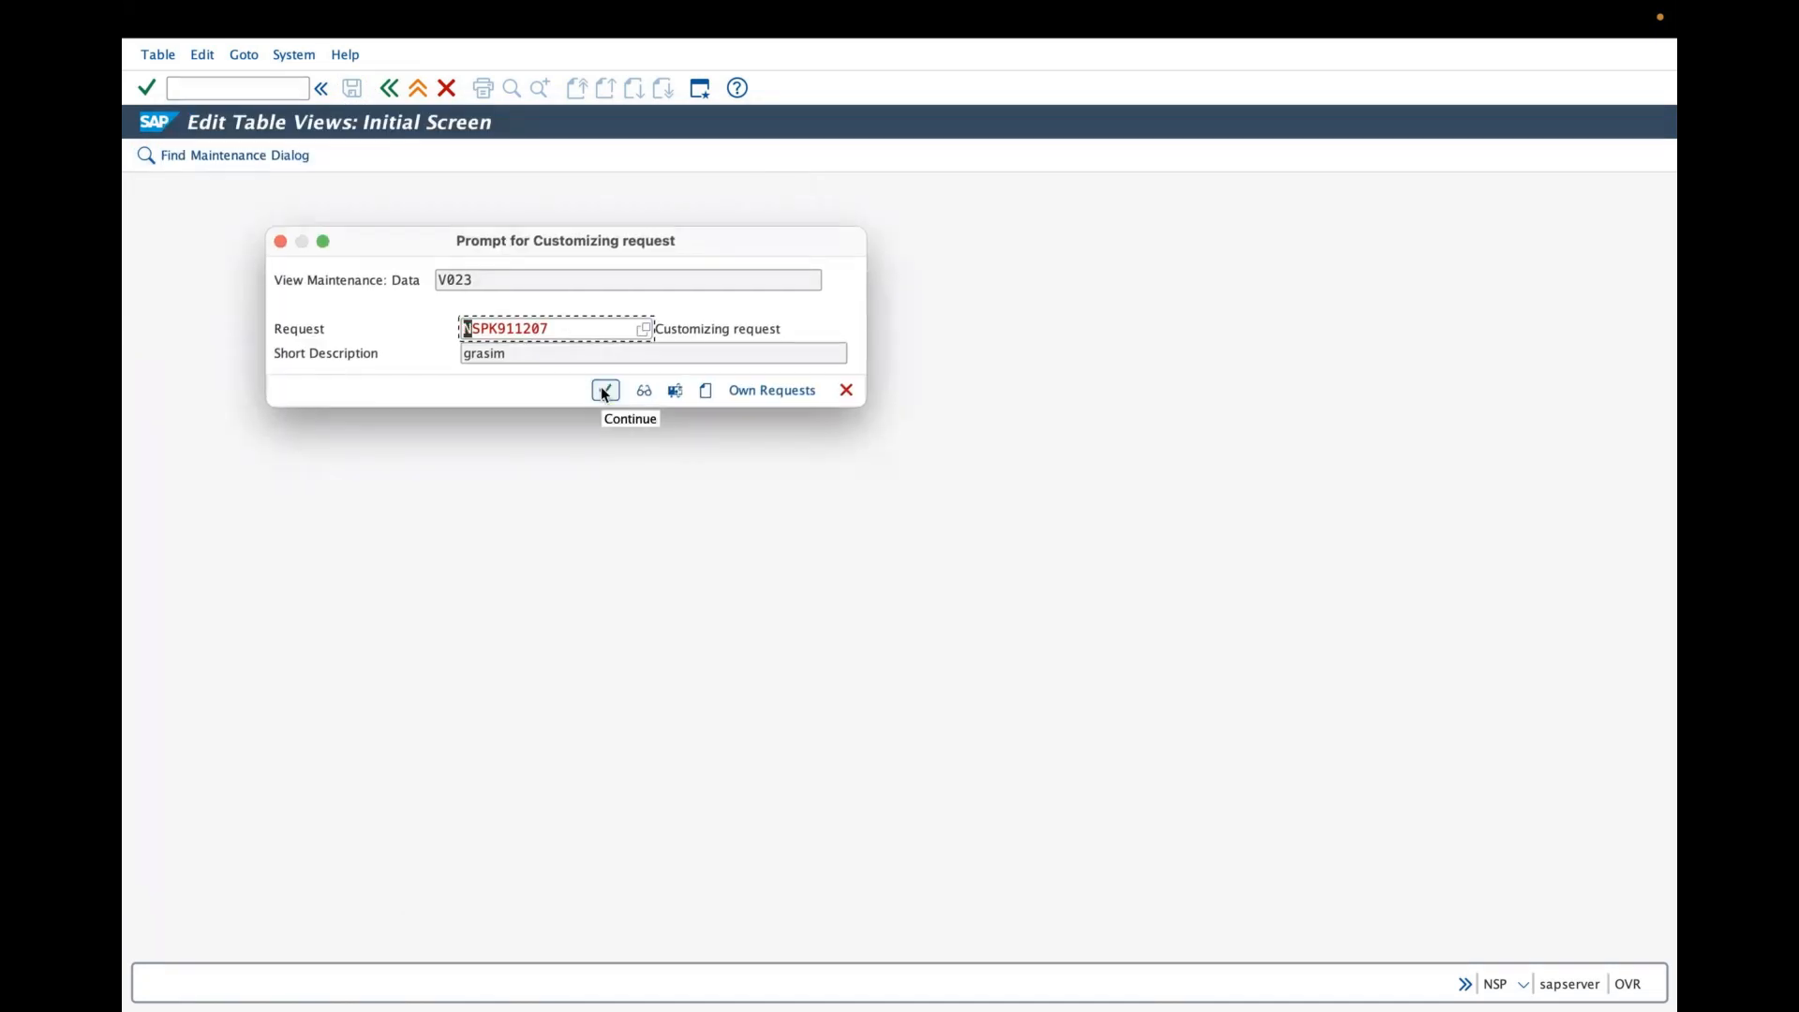
left_click(604, 392)
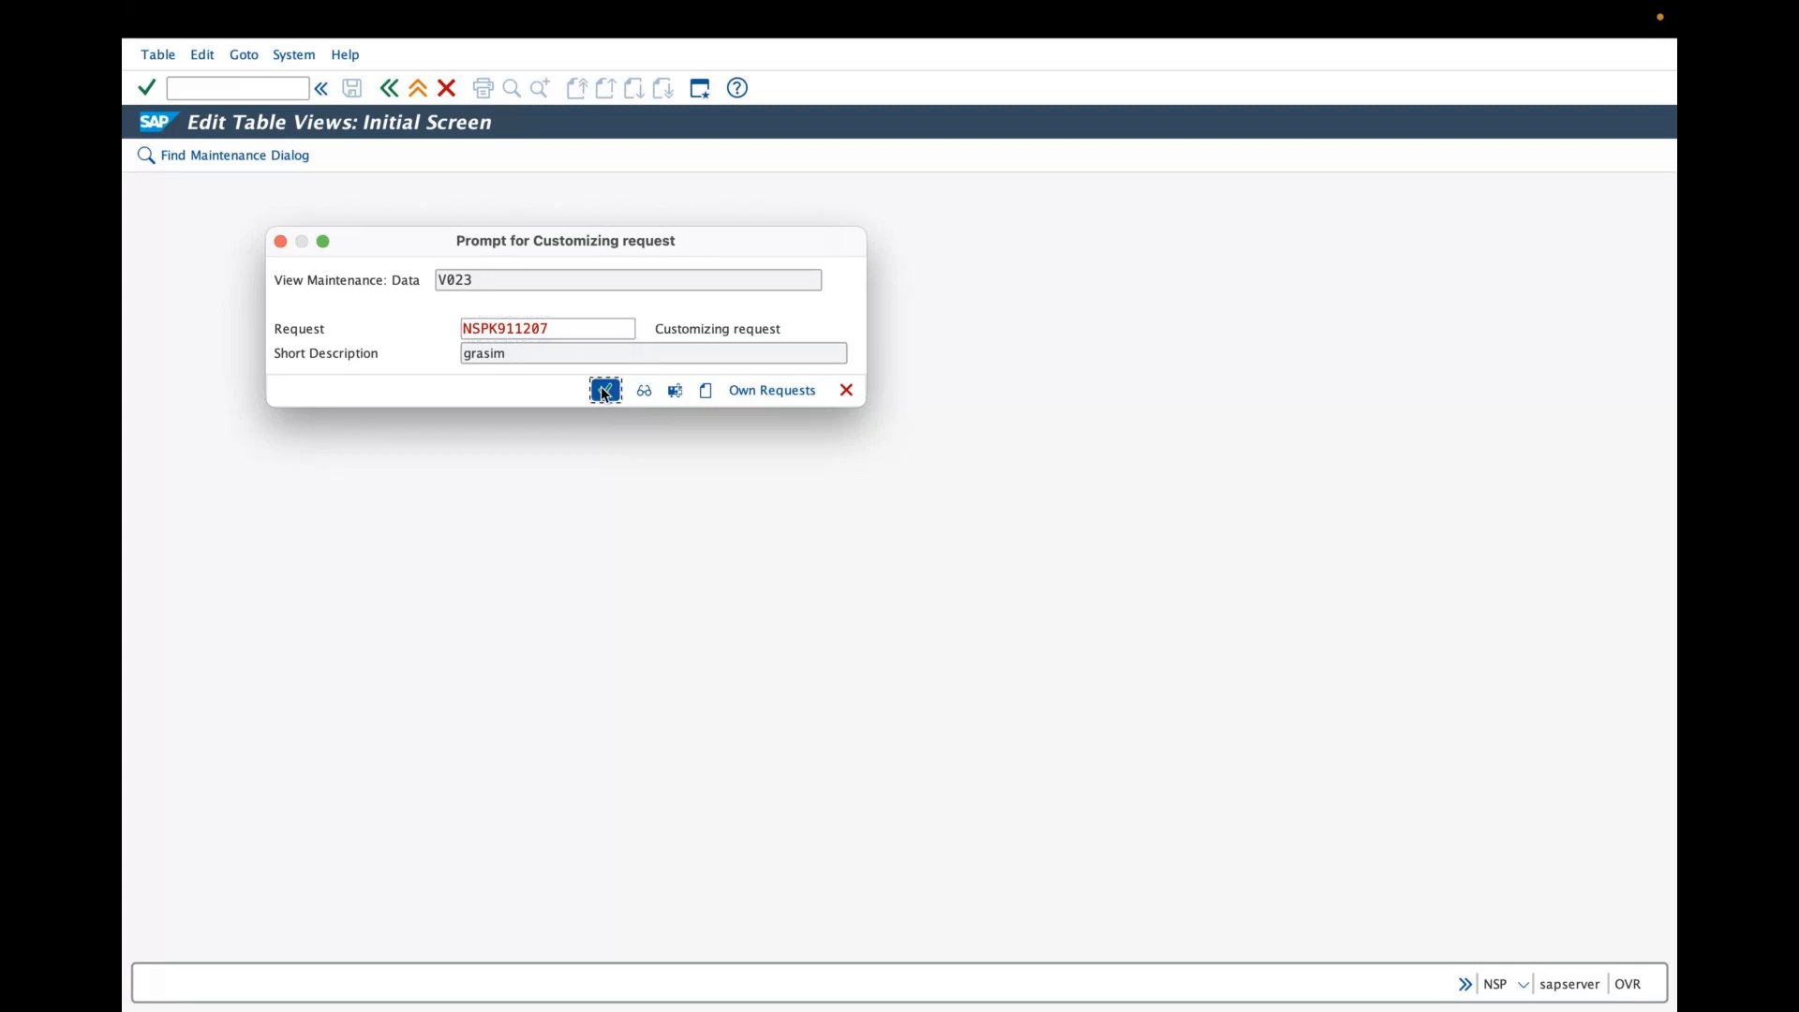
- Leave the Material Groups view and return to SAP Easy Access
left_click(389, 94)
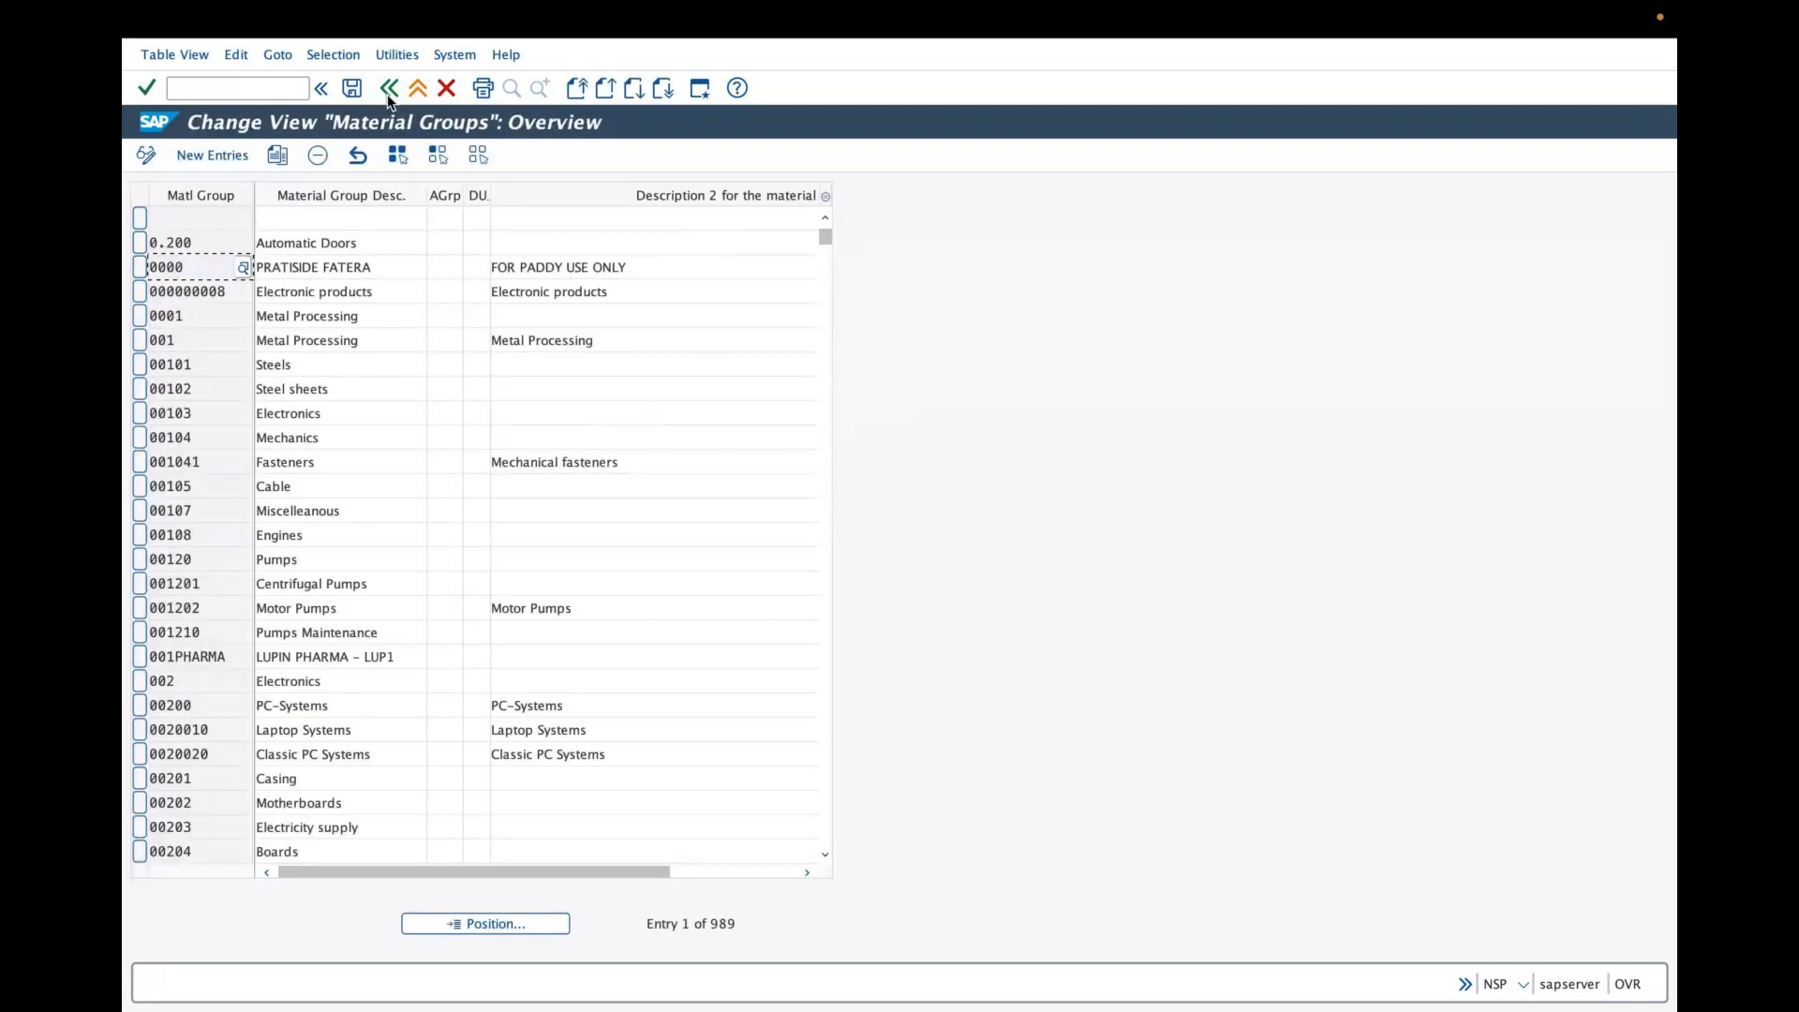
left_click(388, 95)
left_click(388, 94)
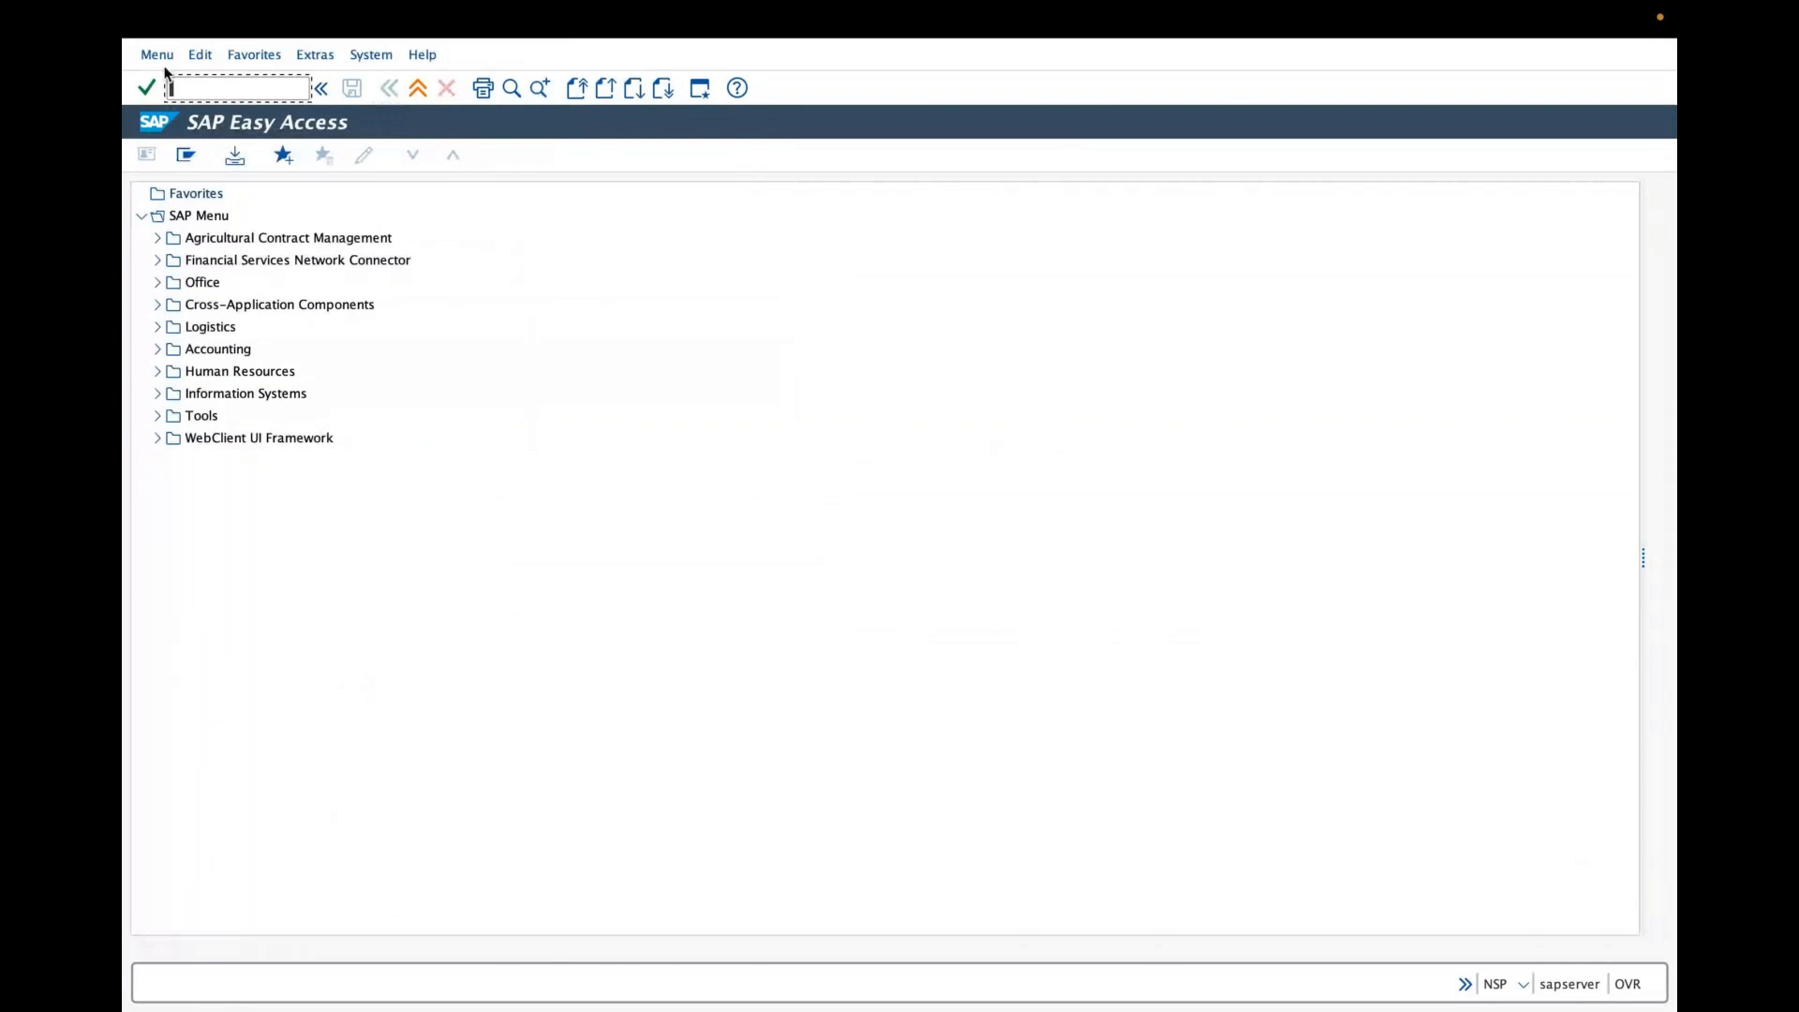
left_click(164, 59)
left_click(175, 154)
key("ctrl+Left")
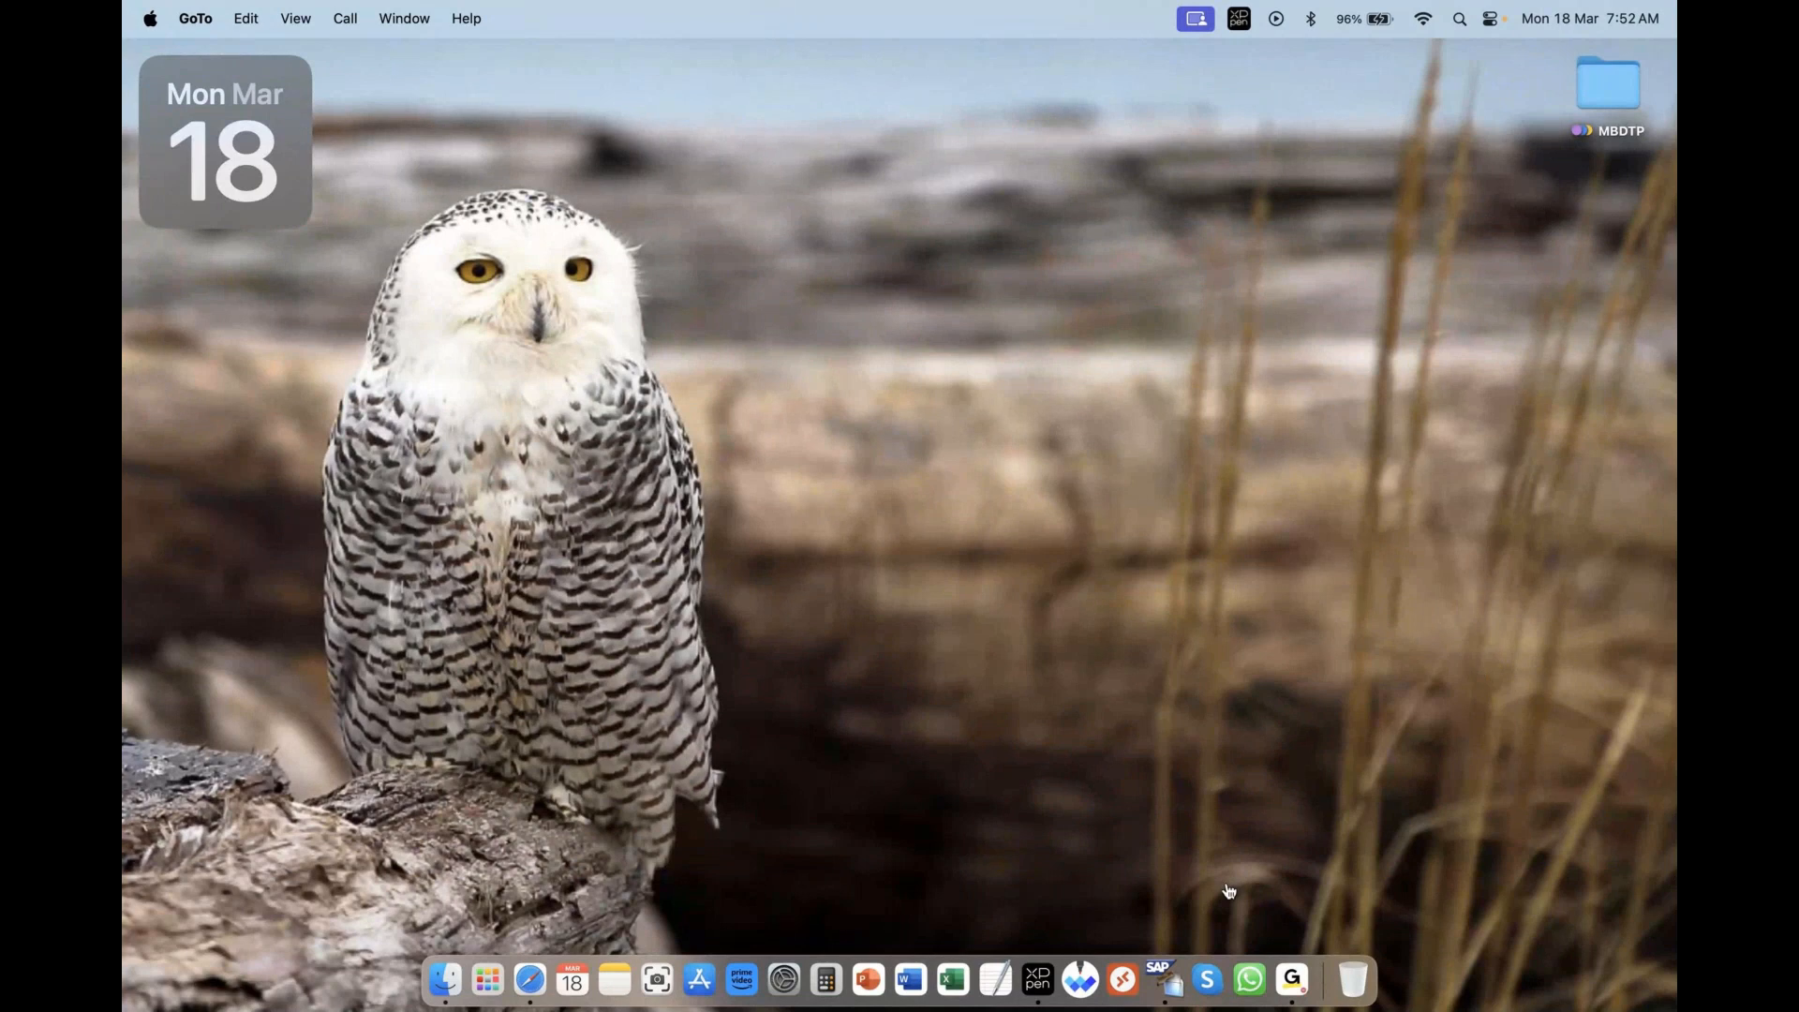
right_click(1169, 981)
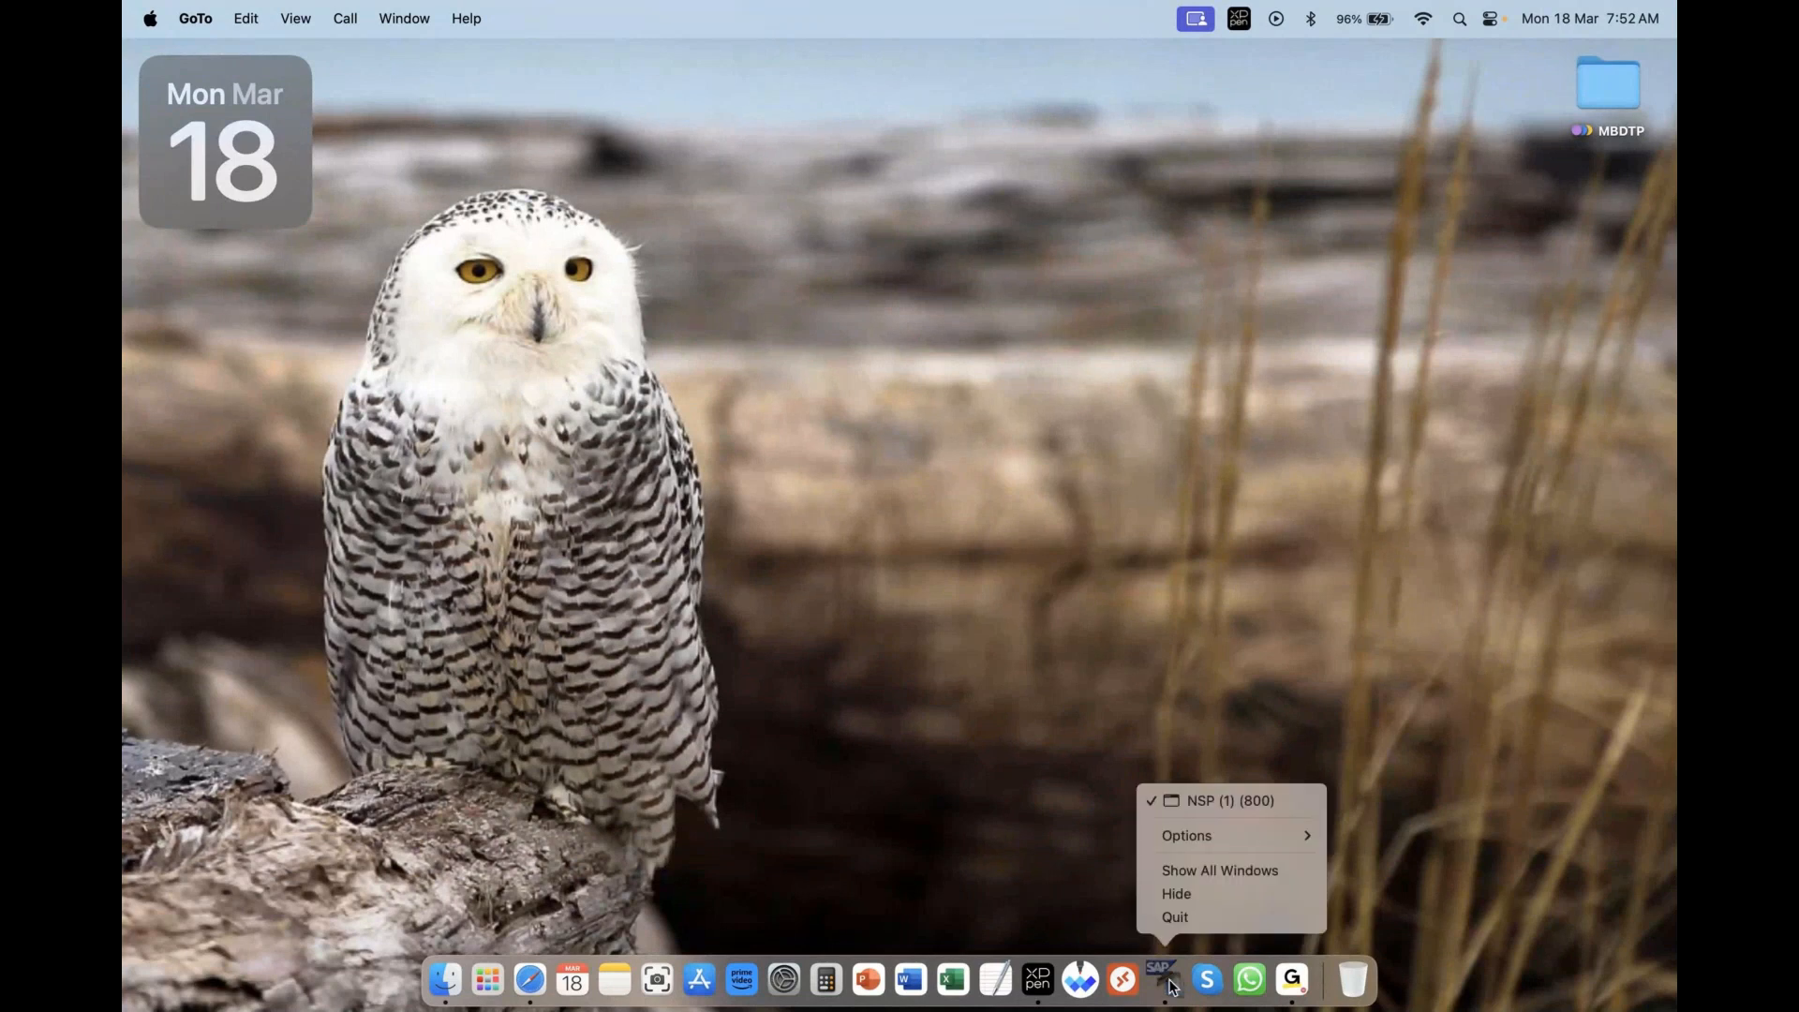
left_click(1183, 801)
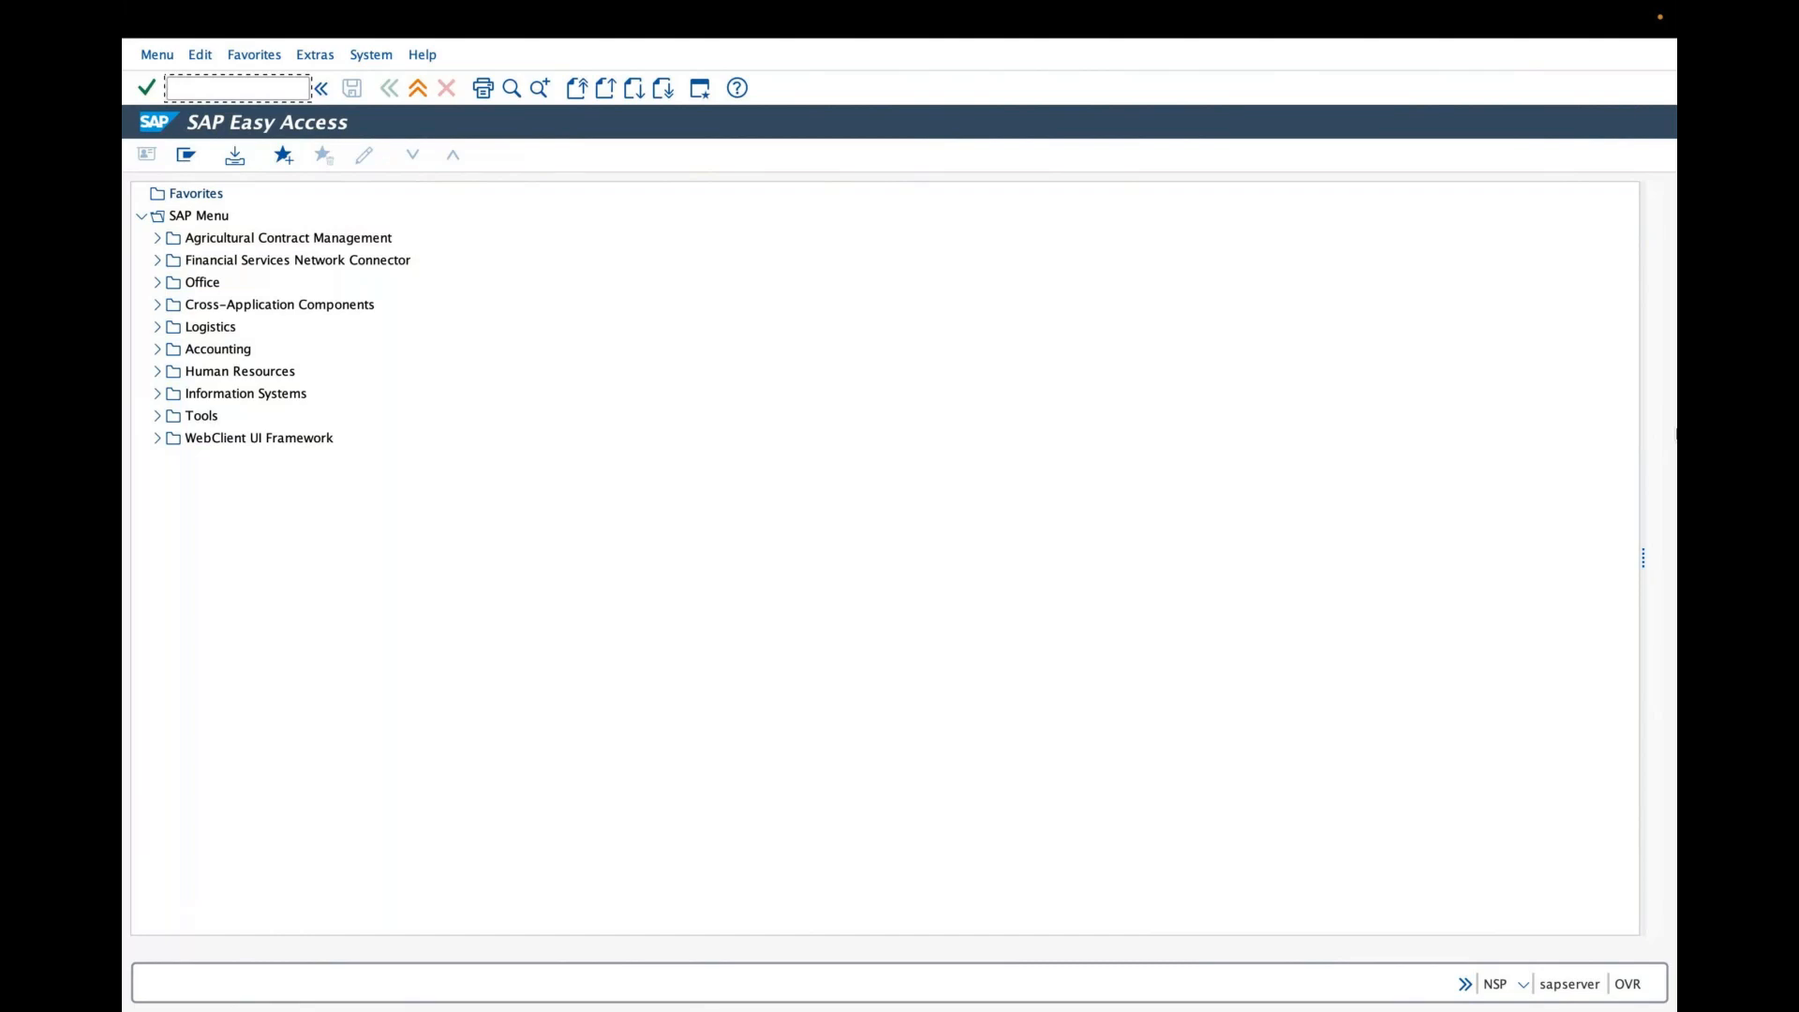
mouse_move(743, 293)
left_mouse_down()
mouse_move(721, 336)
mouse_move(746, 359)
left_mouse_up()
left_click(755, 336)
left_click_drag(808, 295, 792, 343)
mouse_move(798, 252)
left_mouse_down()
mouse_move(789, 236)
mouse_move(671, 334)
mouse_move(833, 255)
mouse_move(752, 262)
left_mouse_up()
left_click_drag(536, 412, 609, 382)
mouse_move(553, 429)
left_mouse_down()
mouse_move(616, 401)
mouse_move(592, 421)
left_mouse_up()
left_click_drag(578, 564, 619, 548)
mouse_move(591, 589)
left_mouse_down()
mouse_move(628, 563)
mouse_move(645, 577)
left_mouse_up()
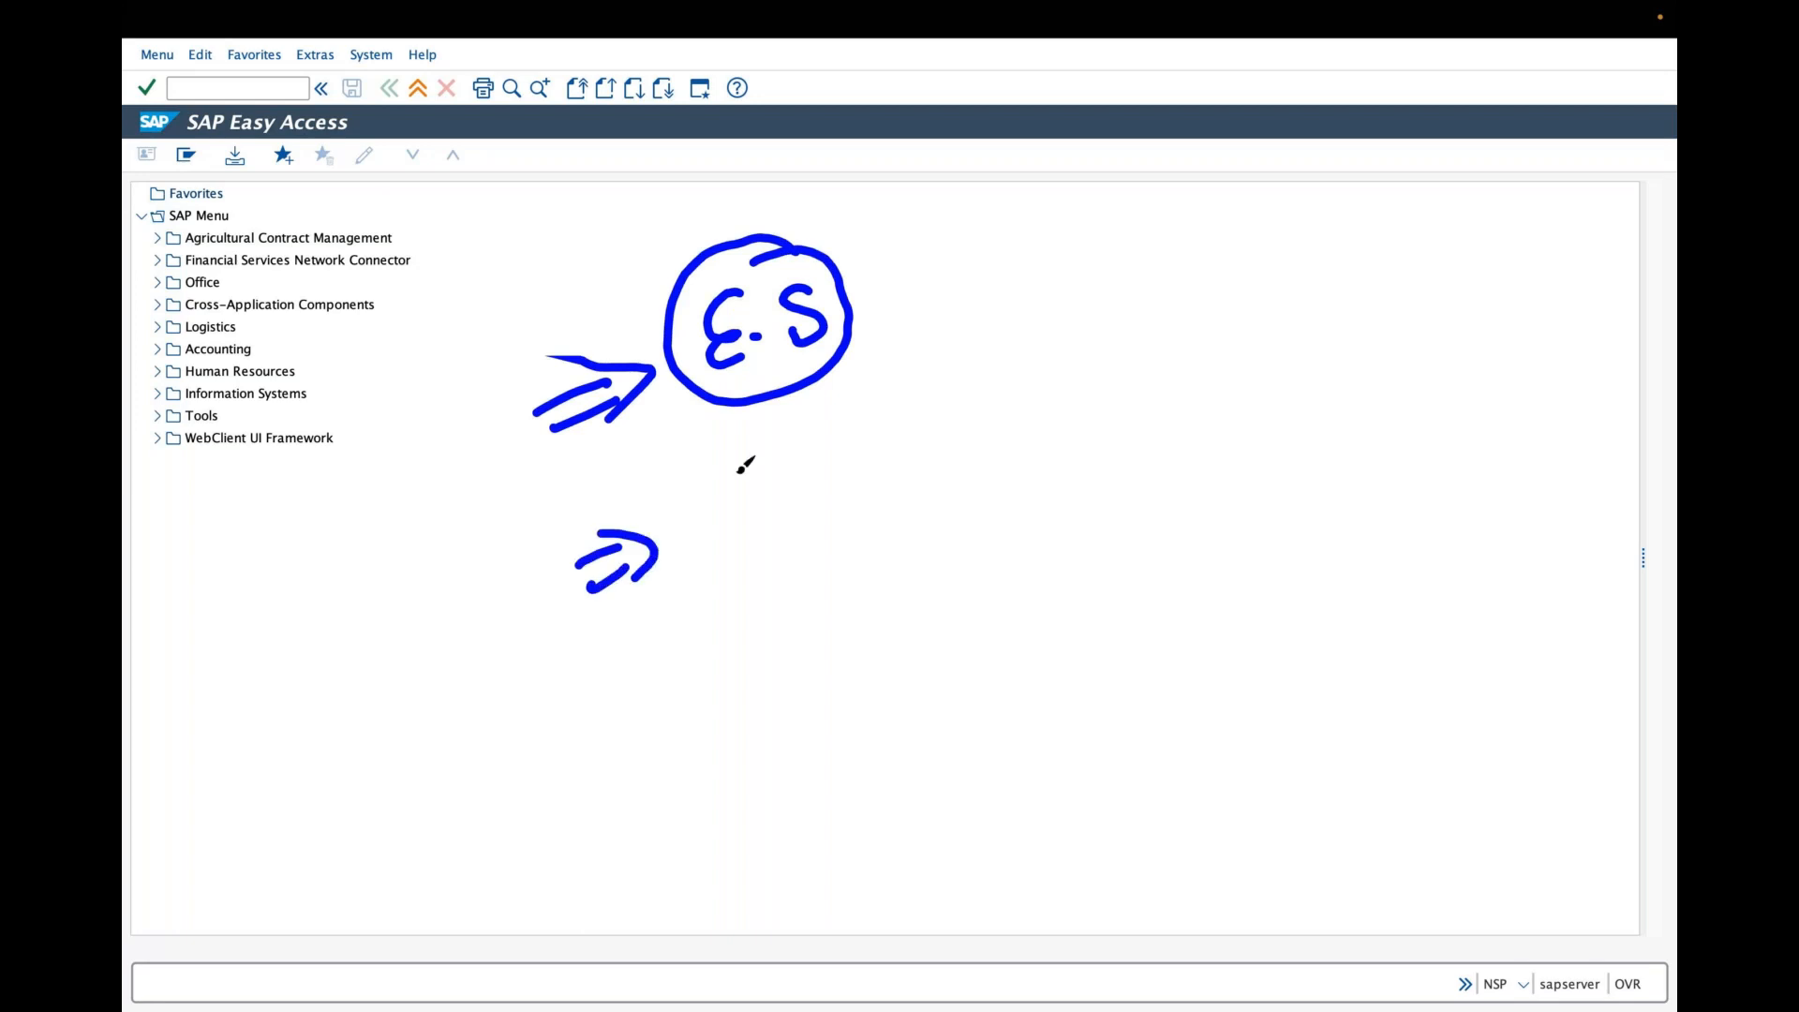
mouse_move(723, 470)
left_mouse_down()
mouse_move(741, 521)
mouse_move(792, 466)
mouse_move(889, 422)
mouse_move(904, 441)
left_mouse_up()
left_click_drag(819, 389, 876, 380)
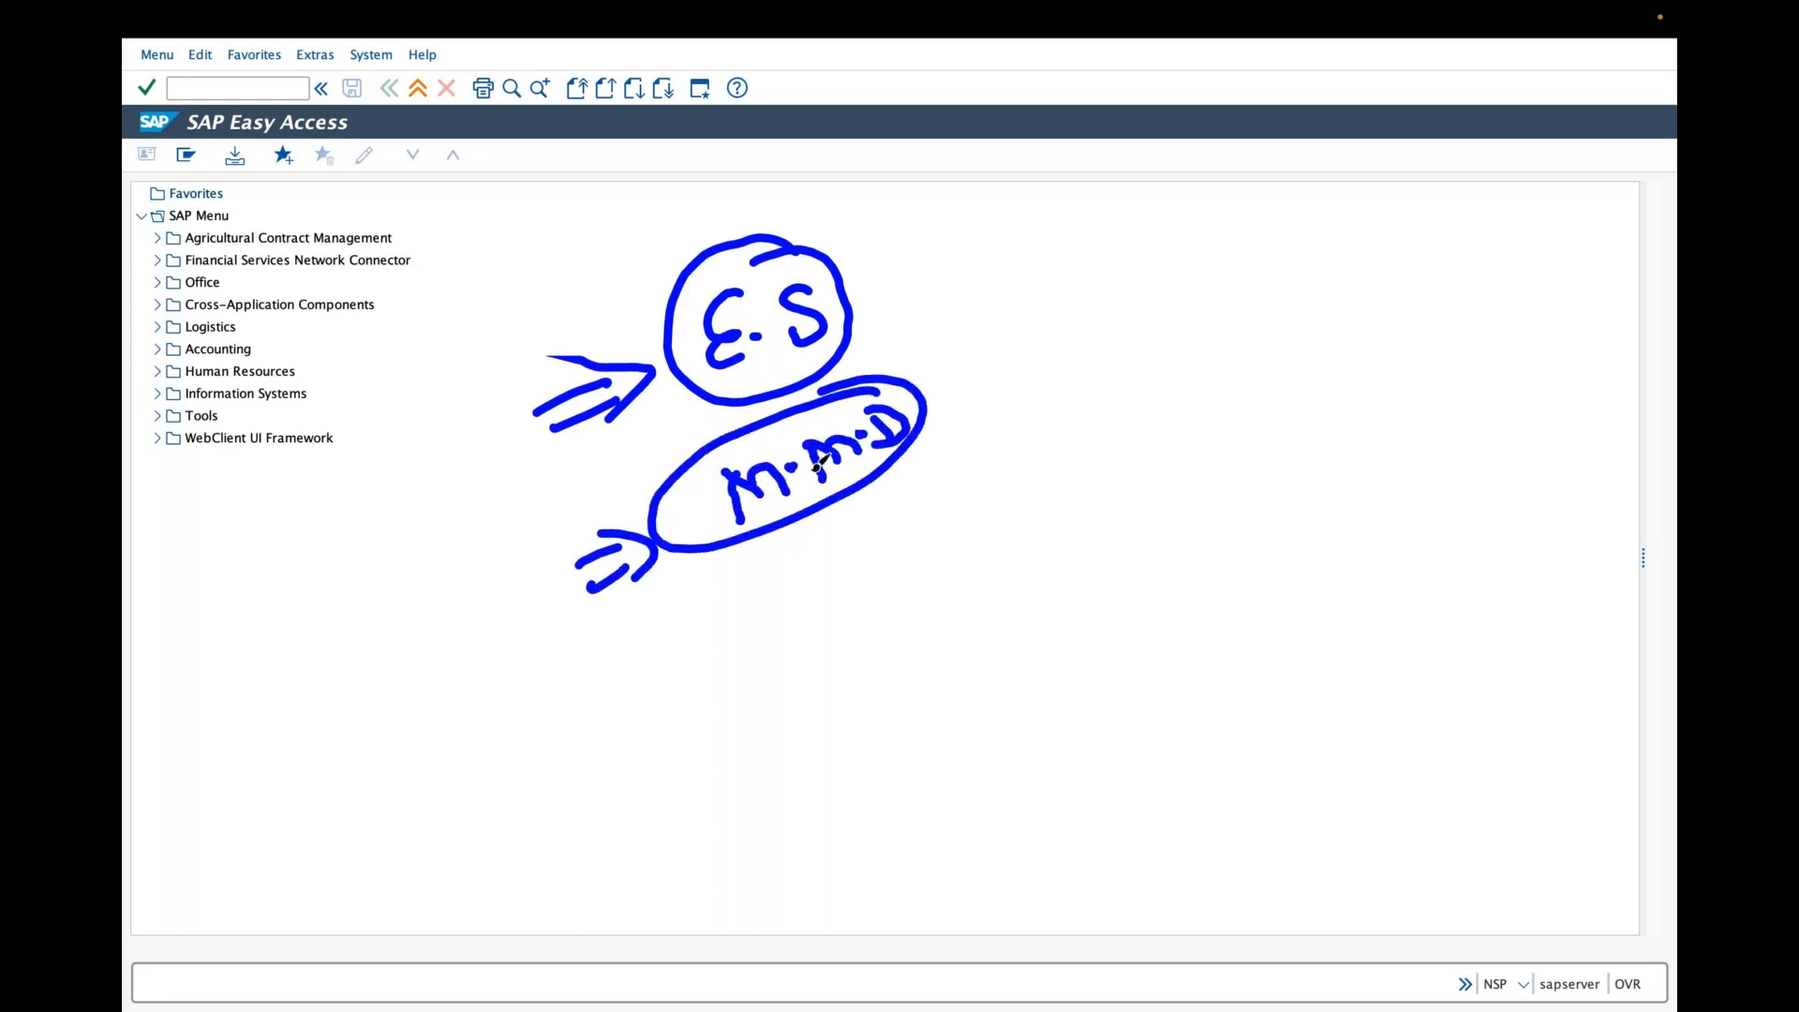
mouse_move(852, 297)
left_mouse_down()
mouse_move(970, 213)
mouse_move(1015, 236)
mouse_move(1098, 230)
left_mouse_up()
left_click_drag(1113, 164, 1131, 279)
mouse_move(1135, 188)
left_mouse_down()
mouse_move(1151, 227)
mouse_move(1204, 217)
mouse_move(1166, 270)
left_mouse_up()
mouse_move(1182, 246)
left_mouse_down()
mouse_move(1223, 227)
mouse_move(1230, 242)
left_mouse_up()
mouse_move(1227, 150)
left_mouse_down()
mouse_move(1224, 241)
mouse_move(1312, 204)
left_mouse_up()
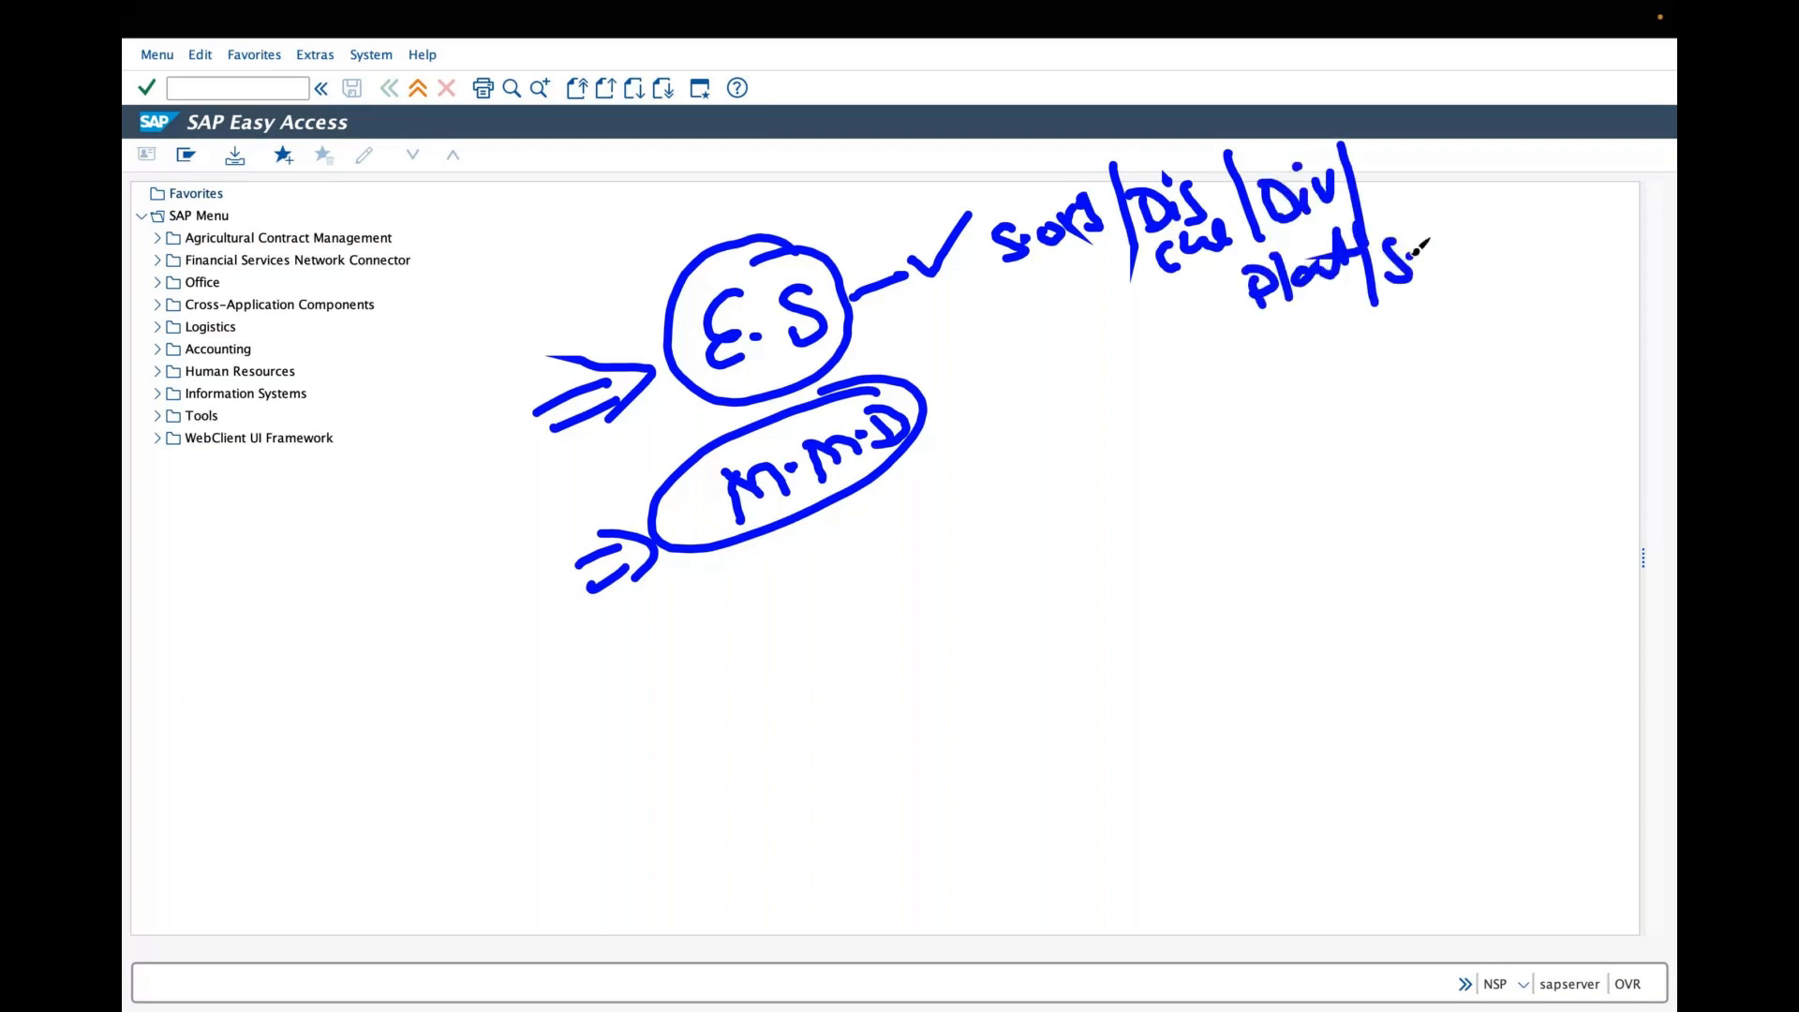
left_click_drag(1438, 242, 1431, 268)
left_click_drag(1464, 238, 1490, 251)
left_click_drag(1501, 178, 1526, 281)
mouse_move(1414, 8)
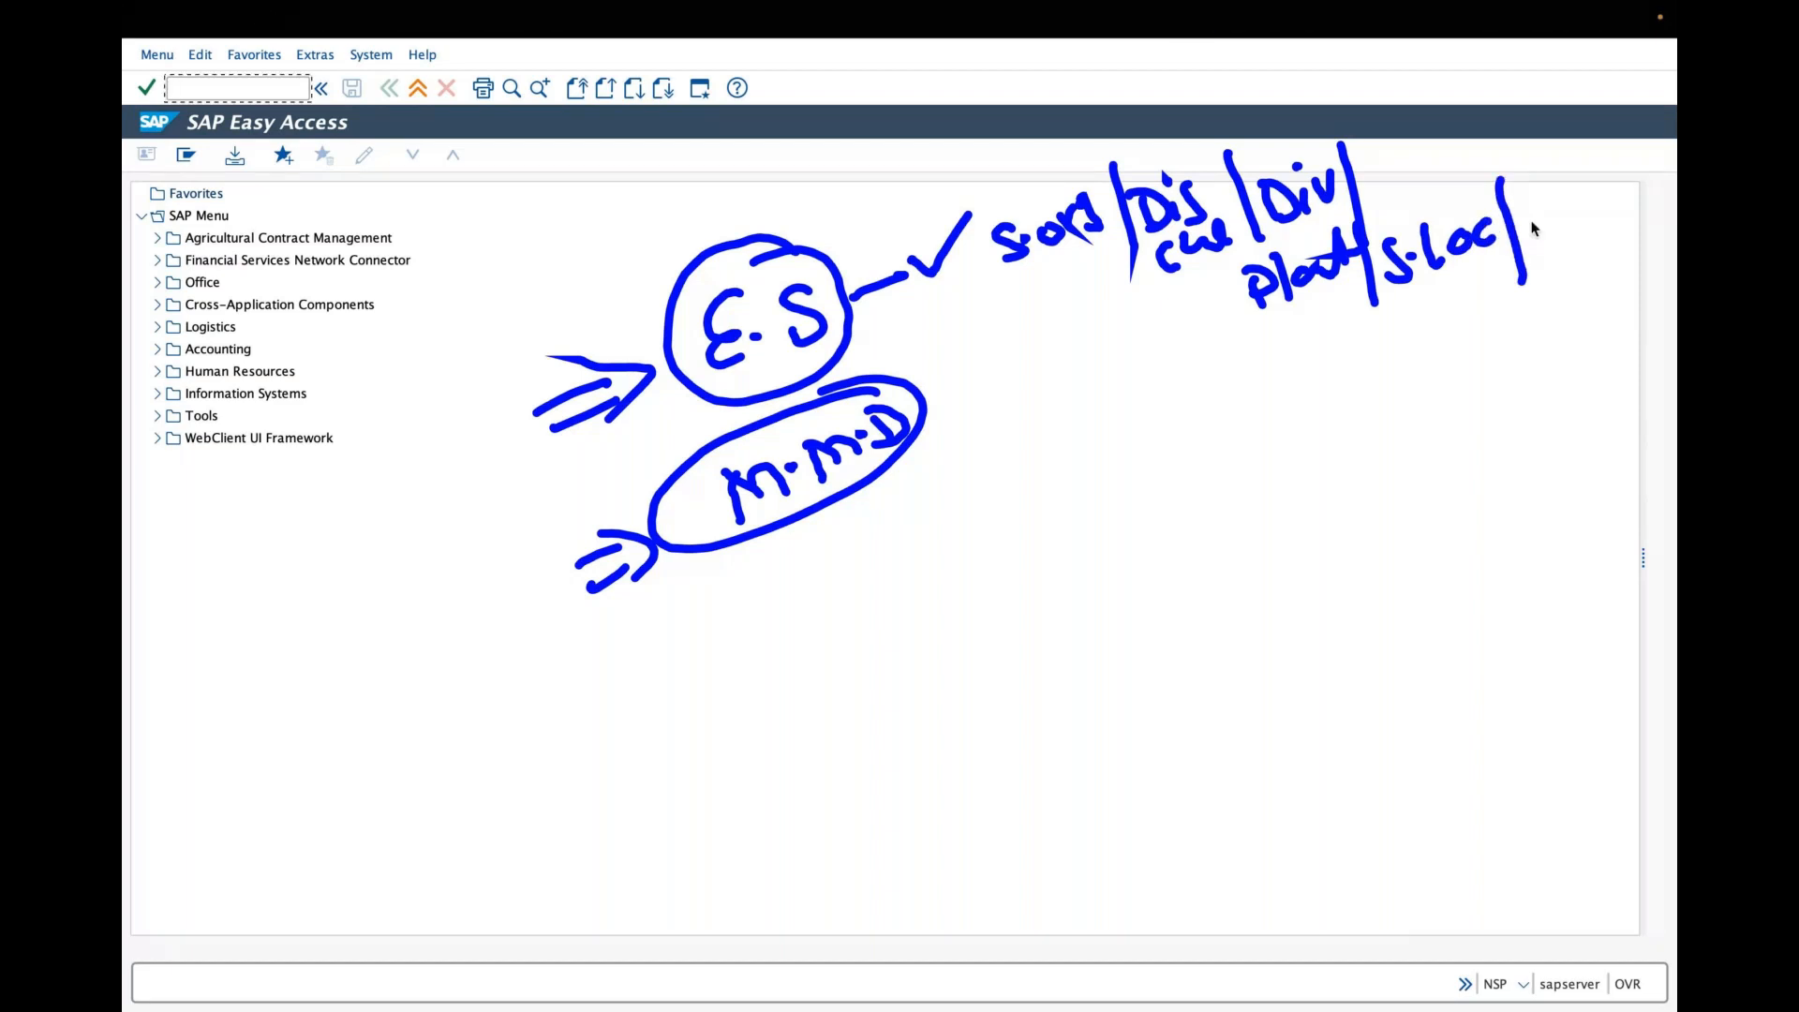
left_click_drag(1535, 229, 1587, 192)
left_click_drag(1600, 187, 1603, 229)
left_click_drag(1591, 211, 1618, 202)
mouse_move(1073, 356)
left_mouse_down()
mouse_move(1129, 301)
mouse_move(1089, 380)
left_mouse_up()
left_click_drag(1071, 322, 1101, 392)
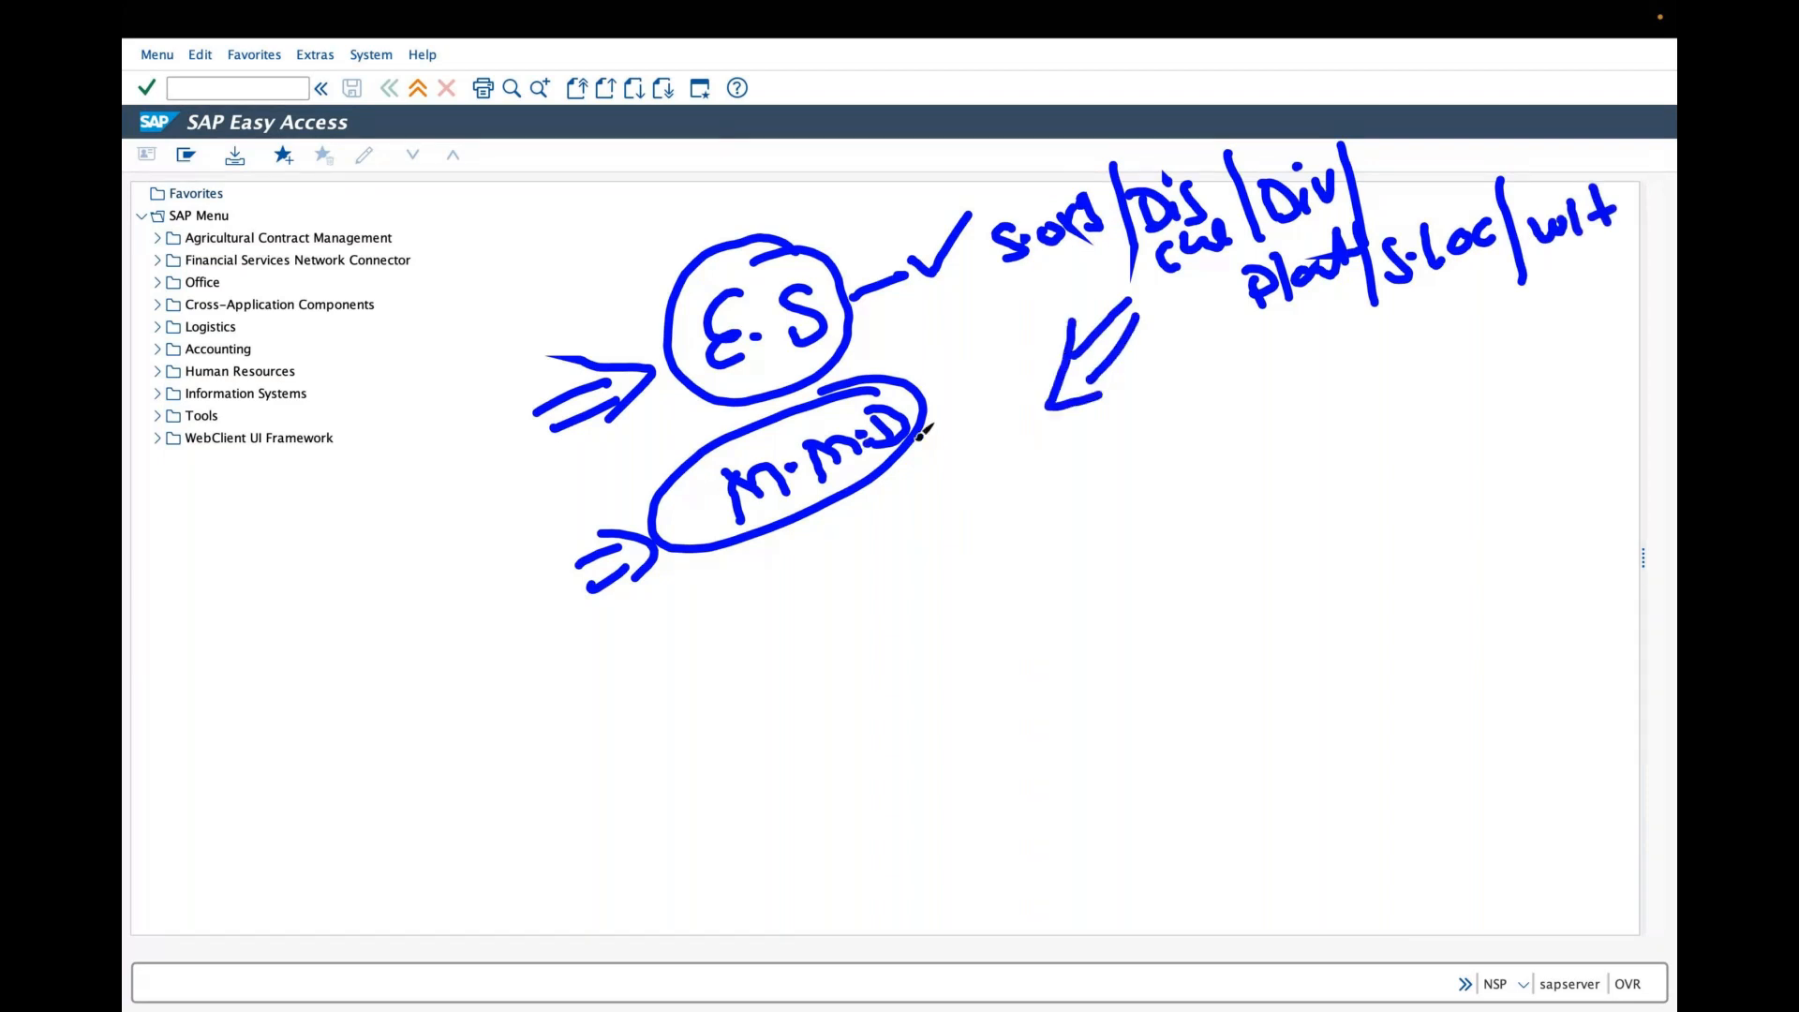
left_click_drag(747, 555, 820, 767)
left_click_drag(772, 639, 817, 614)
left_click_drag(789, 583, 819, 635)
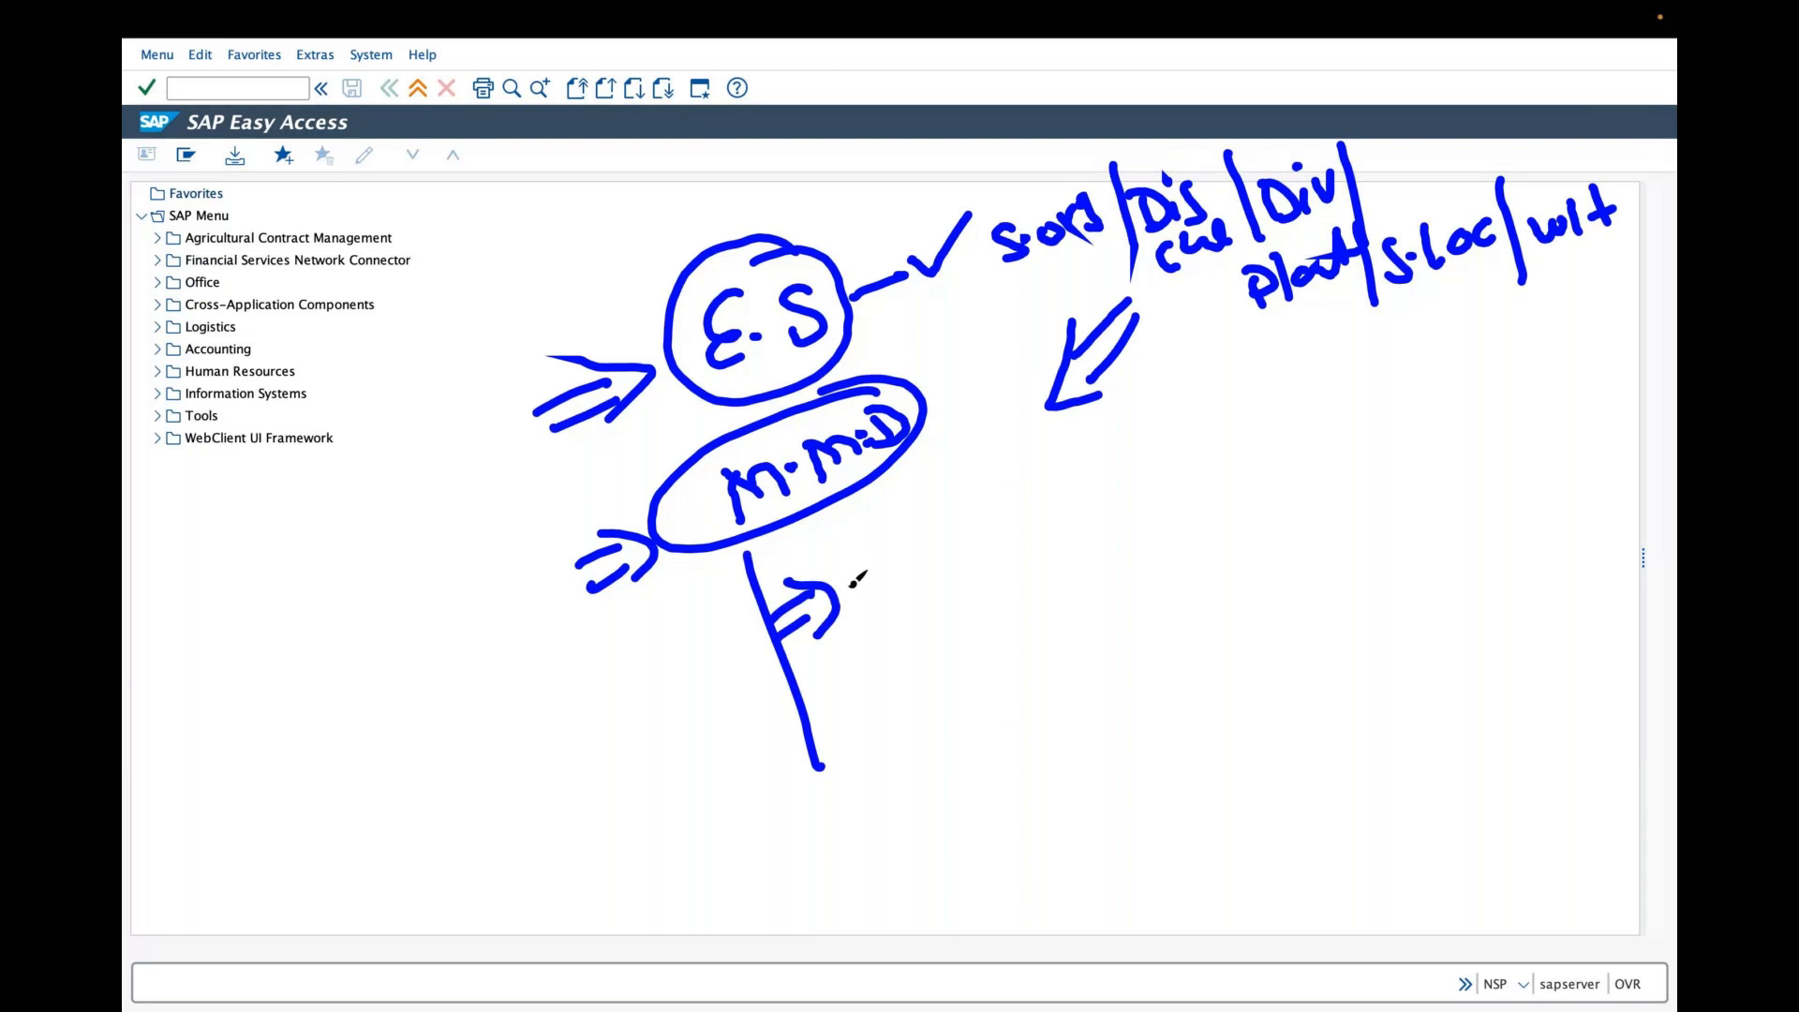
left_click_drag(879, 555, 895, 598)
left_click_drag(938, 532, 911, 573)
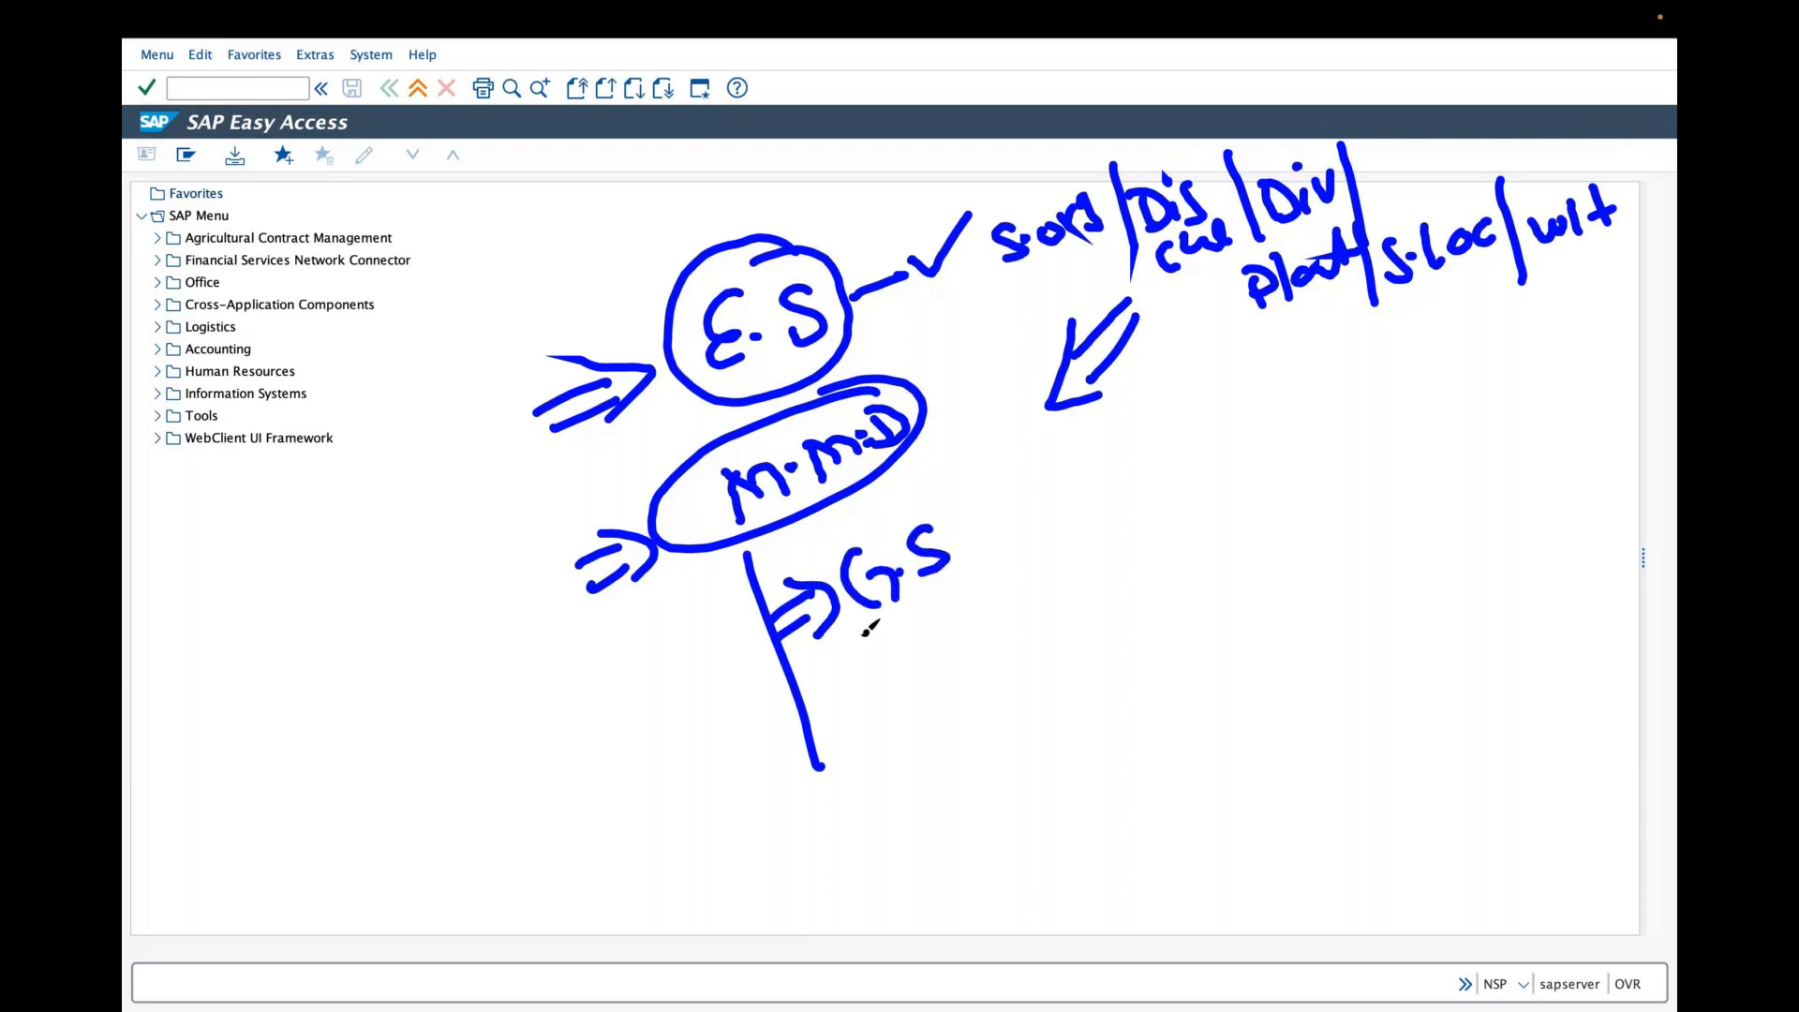
left_click_drag(958, 488, 982, 566)
left_click_drag(999, 512, 1005, 554)
mouse_move(982, 510)
left_mouse_down()
mouse_move(1020, 501)
mouse_move(1000, 519)
left_mouse_up()
left_click(1023, 507)
left_click_drag(1040, 489, 1054, 523)
left_click_drag(1113, 448, 1094, 509)
left_click_drag(1133, 421, 1117, 486)
left_click(1151, 451)
mouse_move(1109, 454)
left_mouse_down()
mouse_move(1138, 448)
mouse_move(1140, 484)
left_mouse_up()
left_click_drag(1166, 426, 1160, 474)
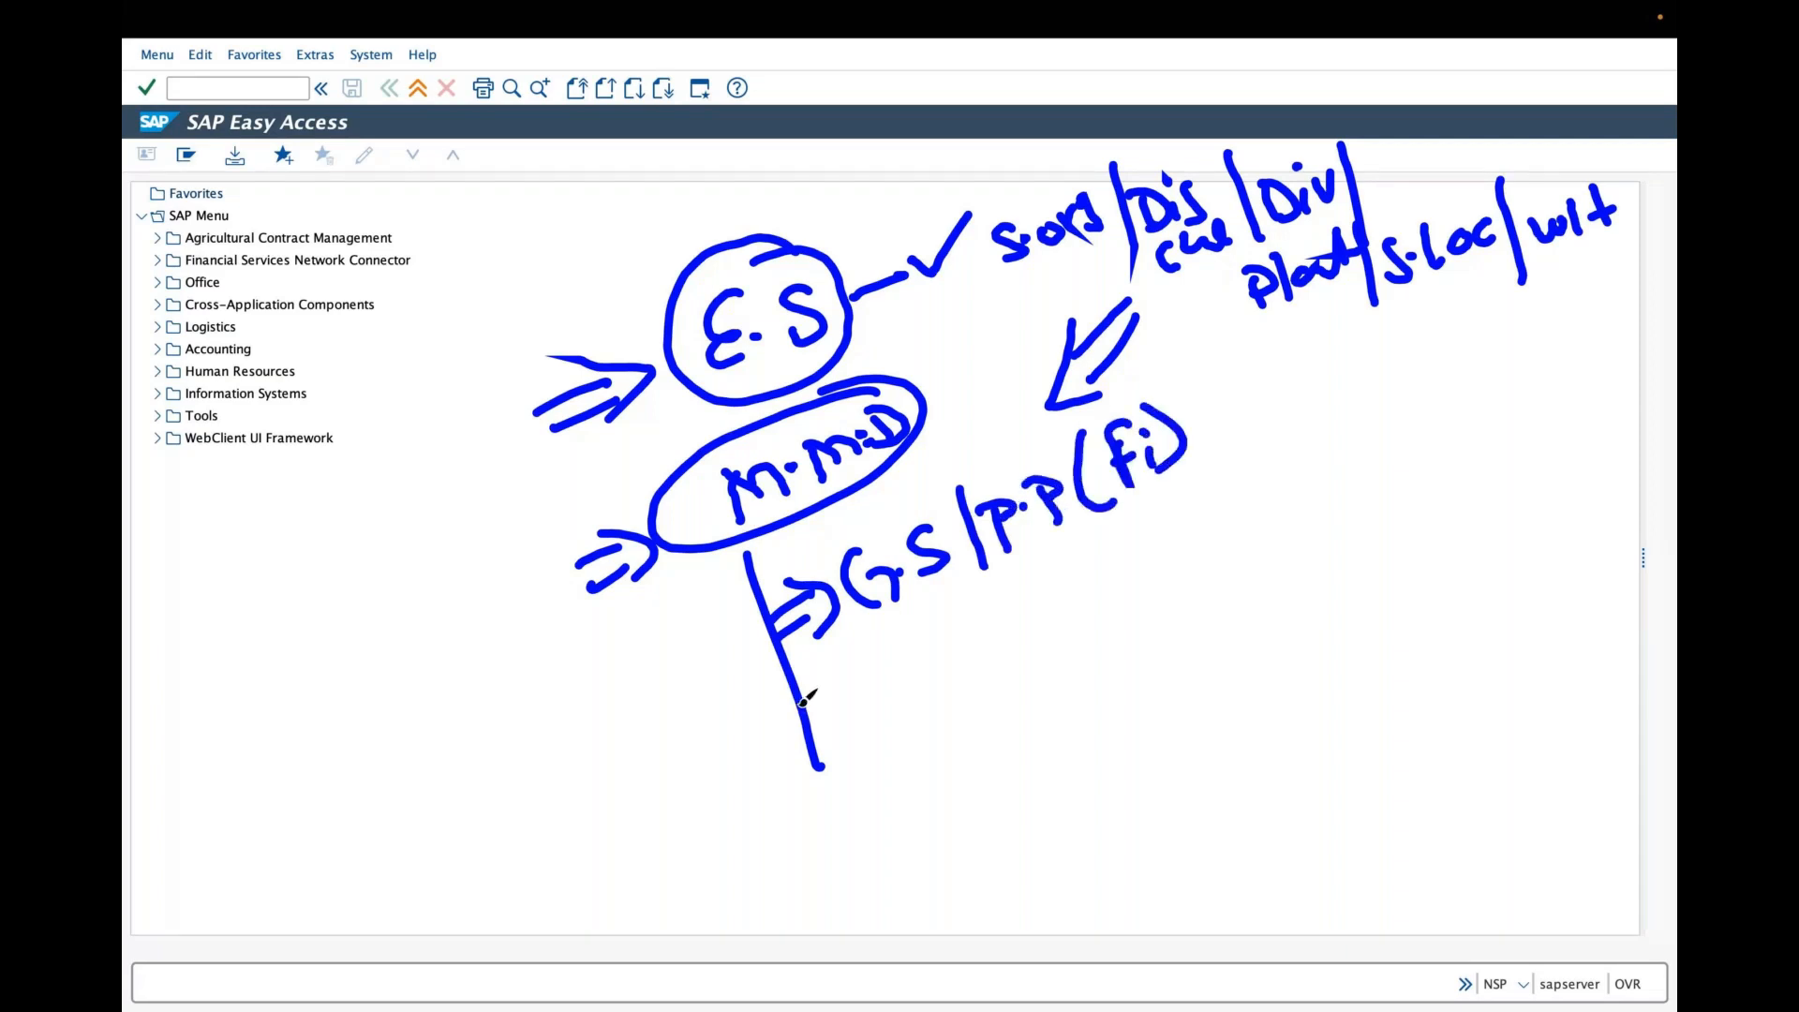
left_click_drag(807, 682, 839, 717)
left_click_drag(808, 705, 834, 696)
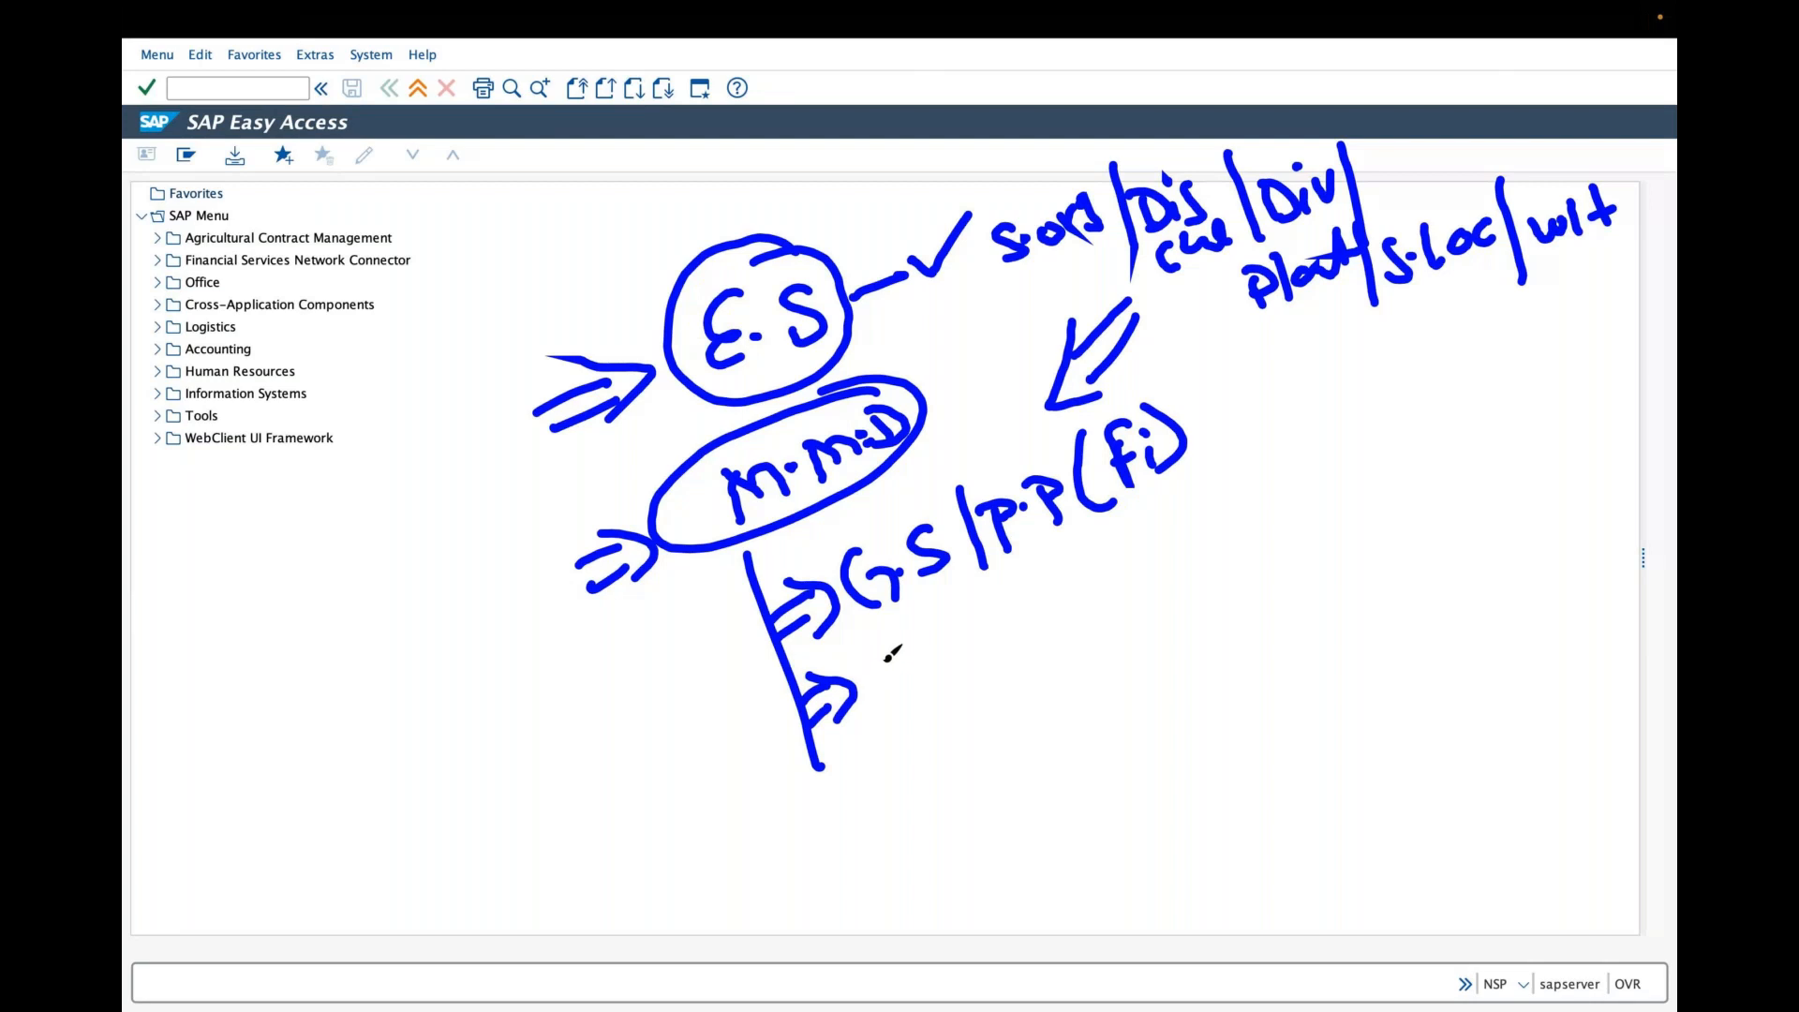
left_click_drag(893, 650, 879, 698)
left_click(905, 670)
left_click_drag(947, 648, 942, 672)
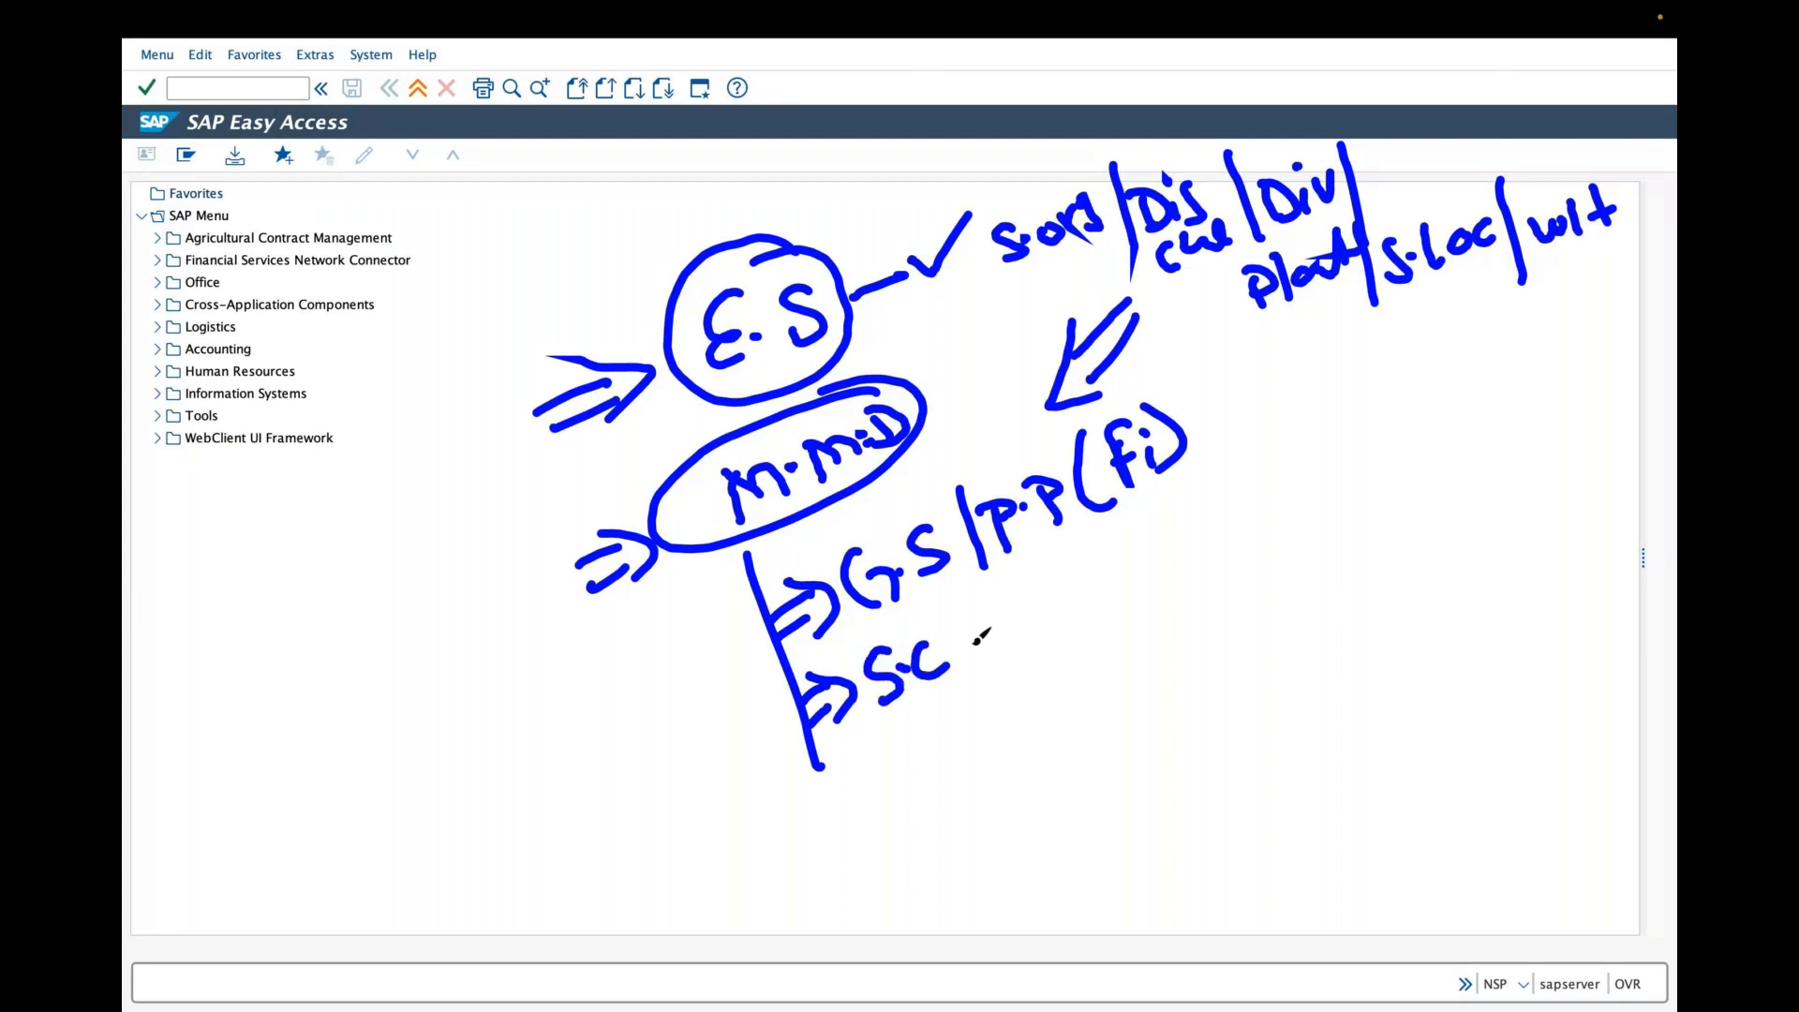
left_click_drag(959, 610, 984, 693)
left_click_drag(991, 609, 995, 647)
left_click_drag(991, 611, 1016, 604)
left_click(1021, 622)
left_click_drag(1063, 604, 1040, 630)
left_click_drag(1066, 562, 1084, 647)
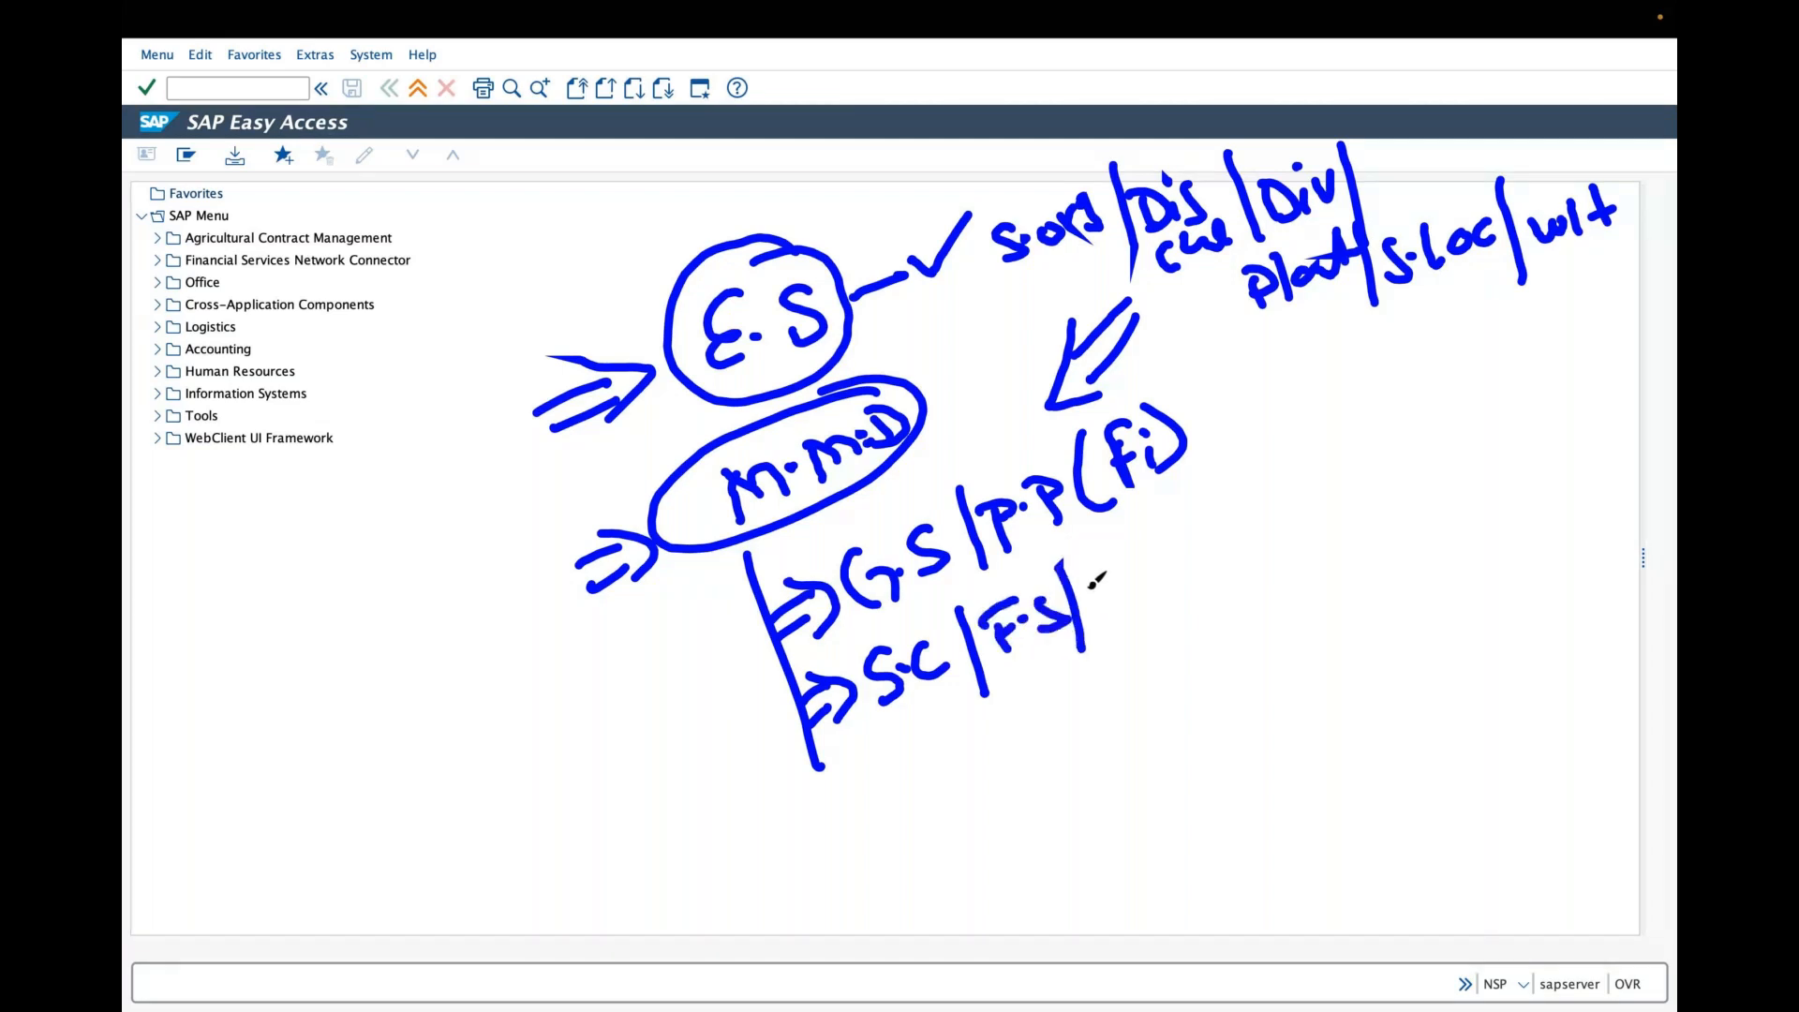
left_click_drag(1089, 544, 1120, 583)
left_click(1130, 568)
left_click_drag(1150, 550, 1155, 568)
left_click(1167, 550)
left_click_drag(1183, 529, 1215, 535)
left_click(1219, 518)
left_click_drag(1232, 500, 1274, 517)
mouse_move(1255, 460)
left_mouse_down()
mouse_move(1307, 536)
mouse_move(1326, 469)
left_mouse_up()
left_click(1305, 470)
left_click(1331, 474)
left_click_drag(1336, 434, 1383, 426)
left_click_drag(1361, 431, 1366, 467)
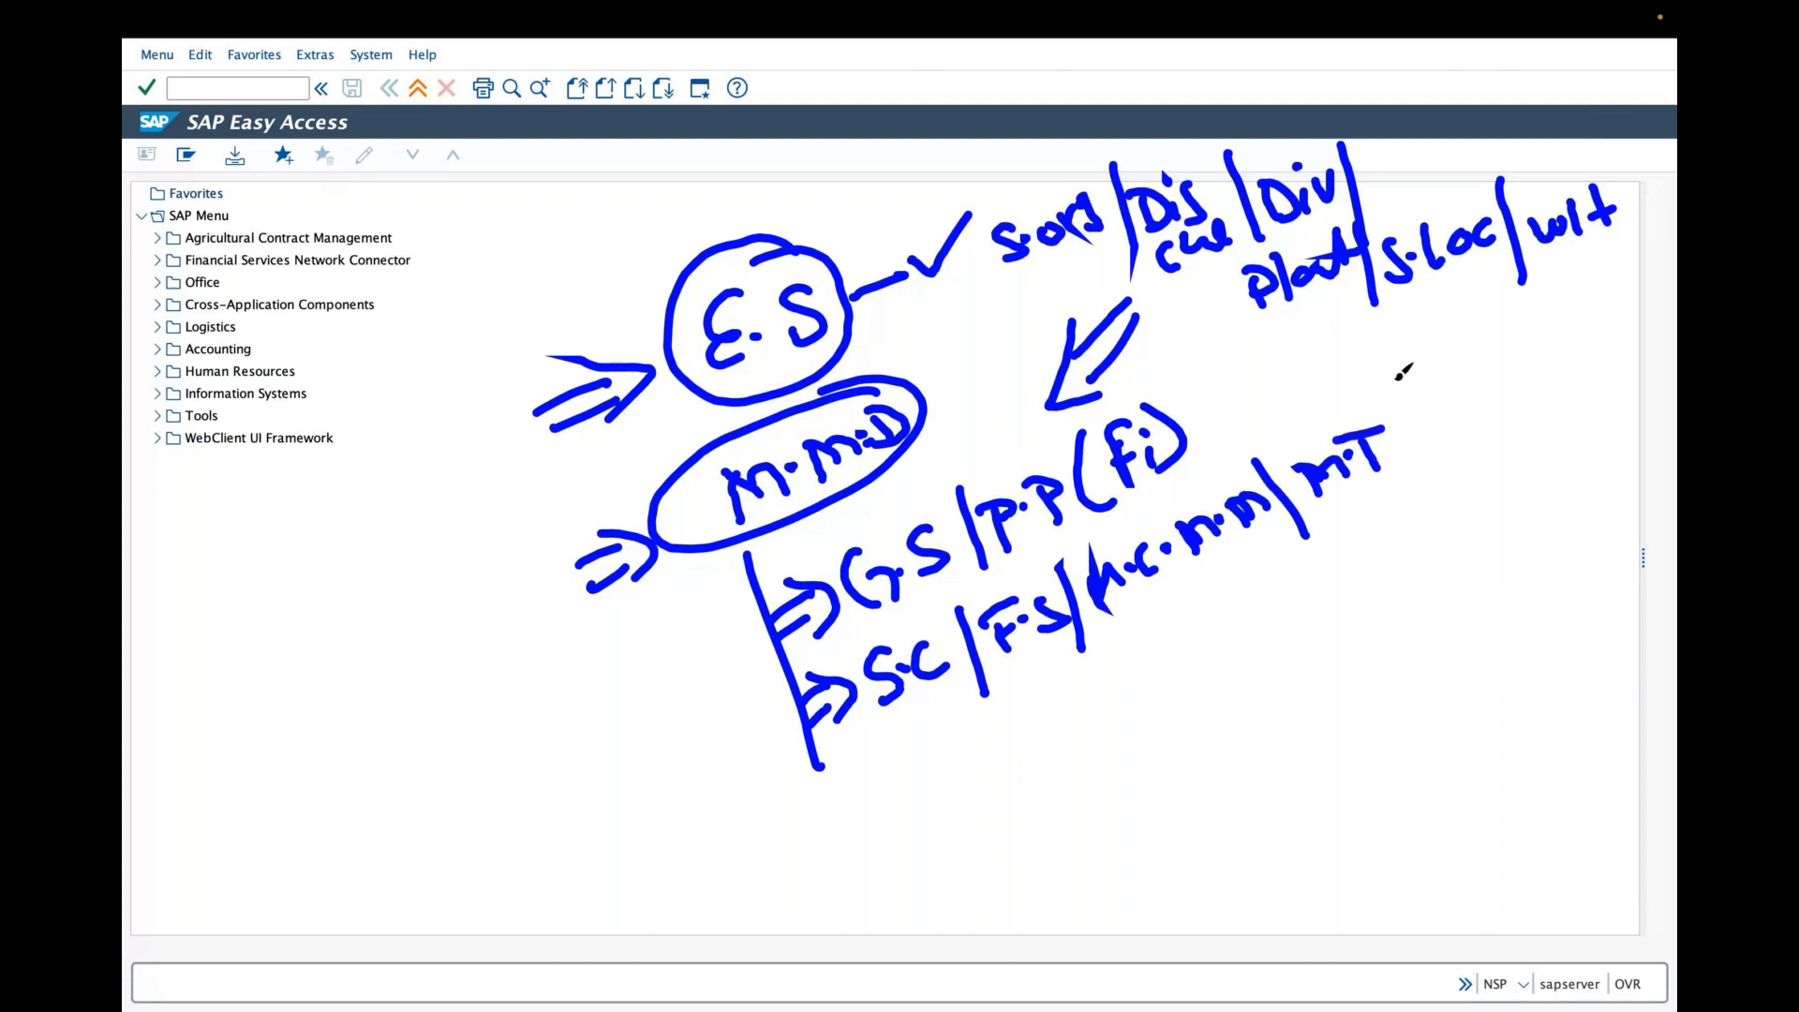
left_click_drag(1392, 358, 1434, 466)
left_click_drag(1433, 401, 1476, 429)
left_click_drag(1506, 368, 1525, 419)
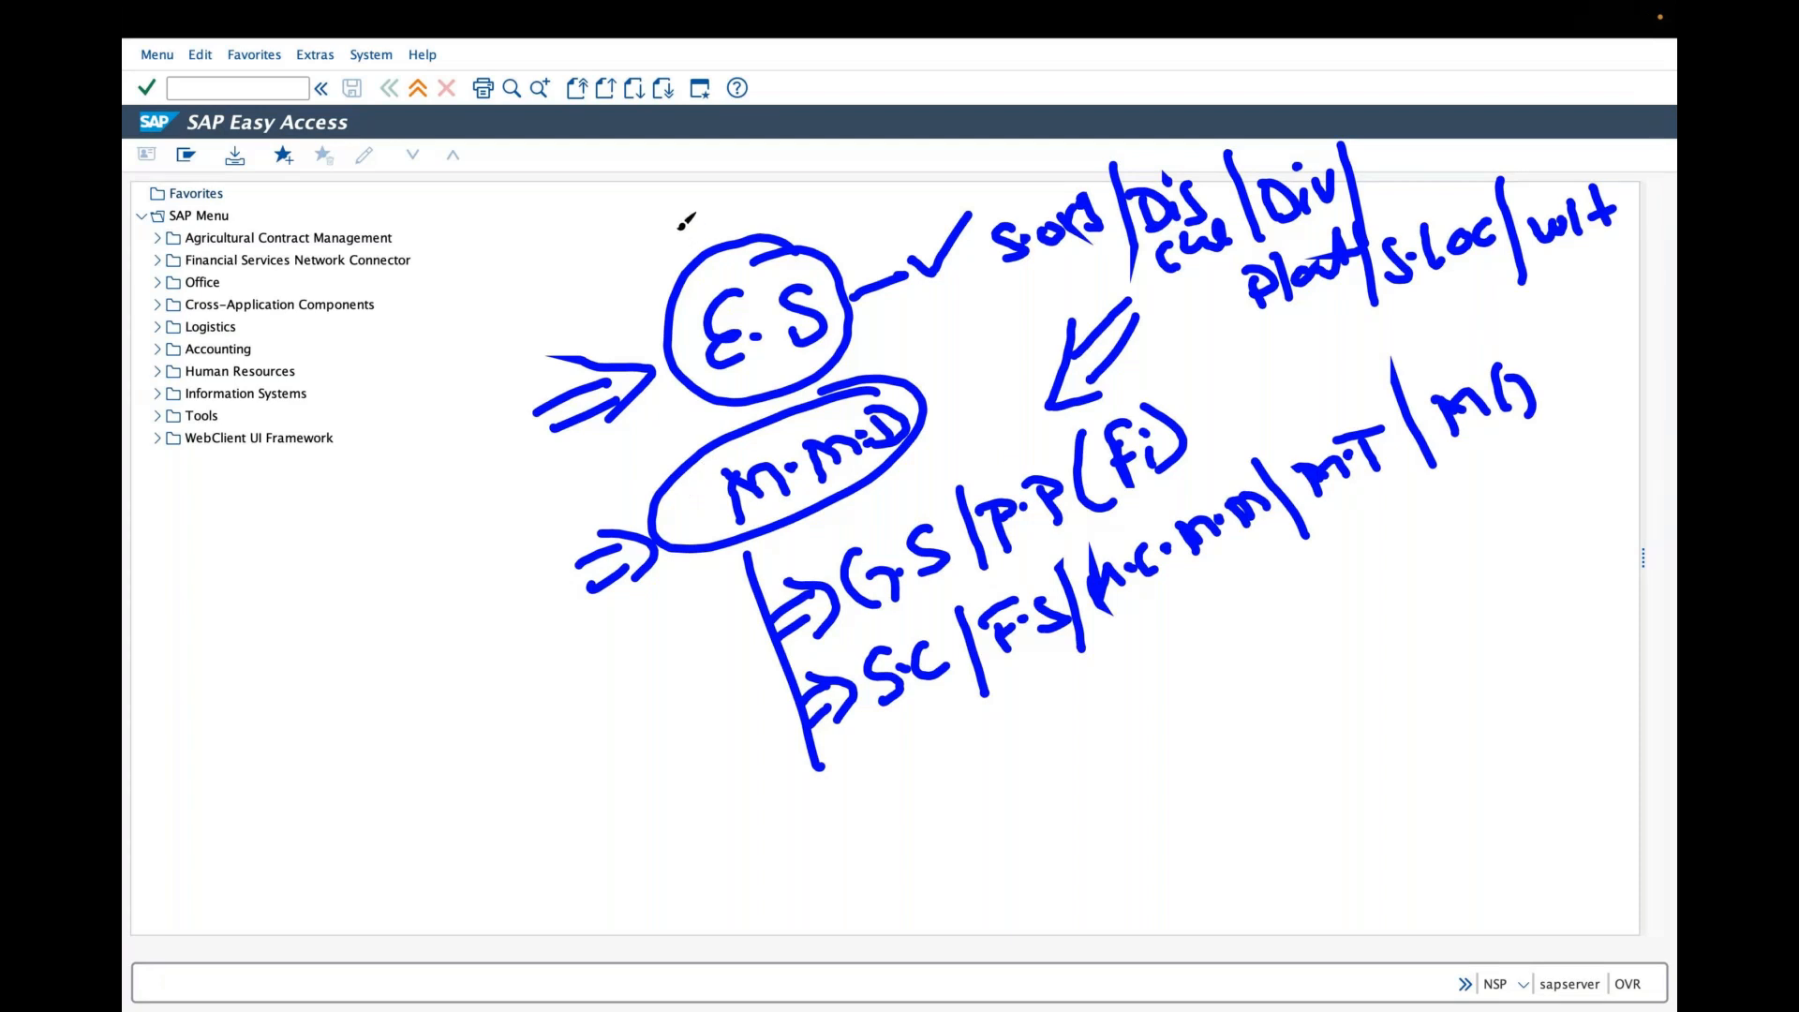
left_click_drag(667, 226, 1595, 332)
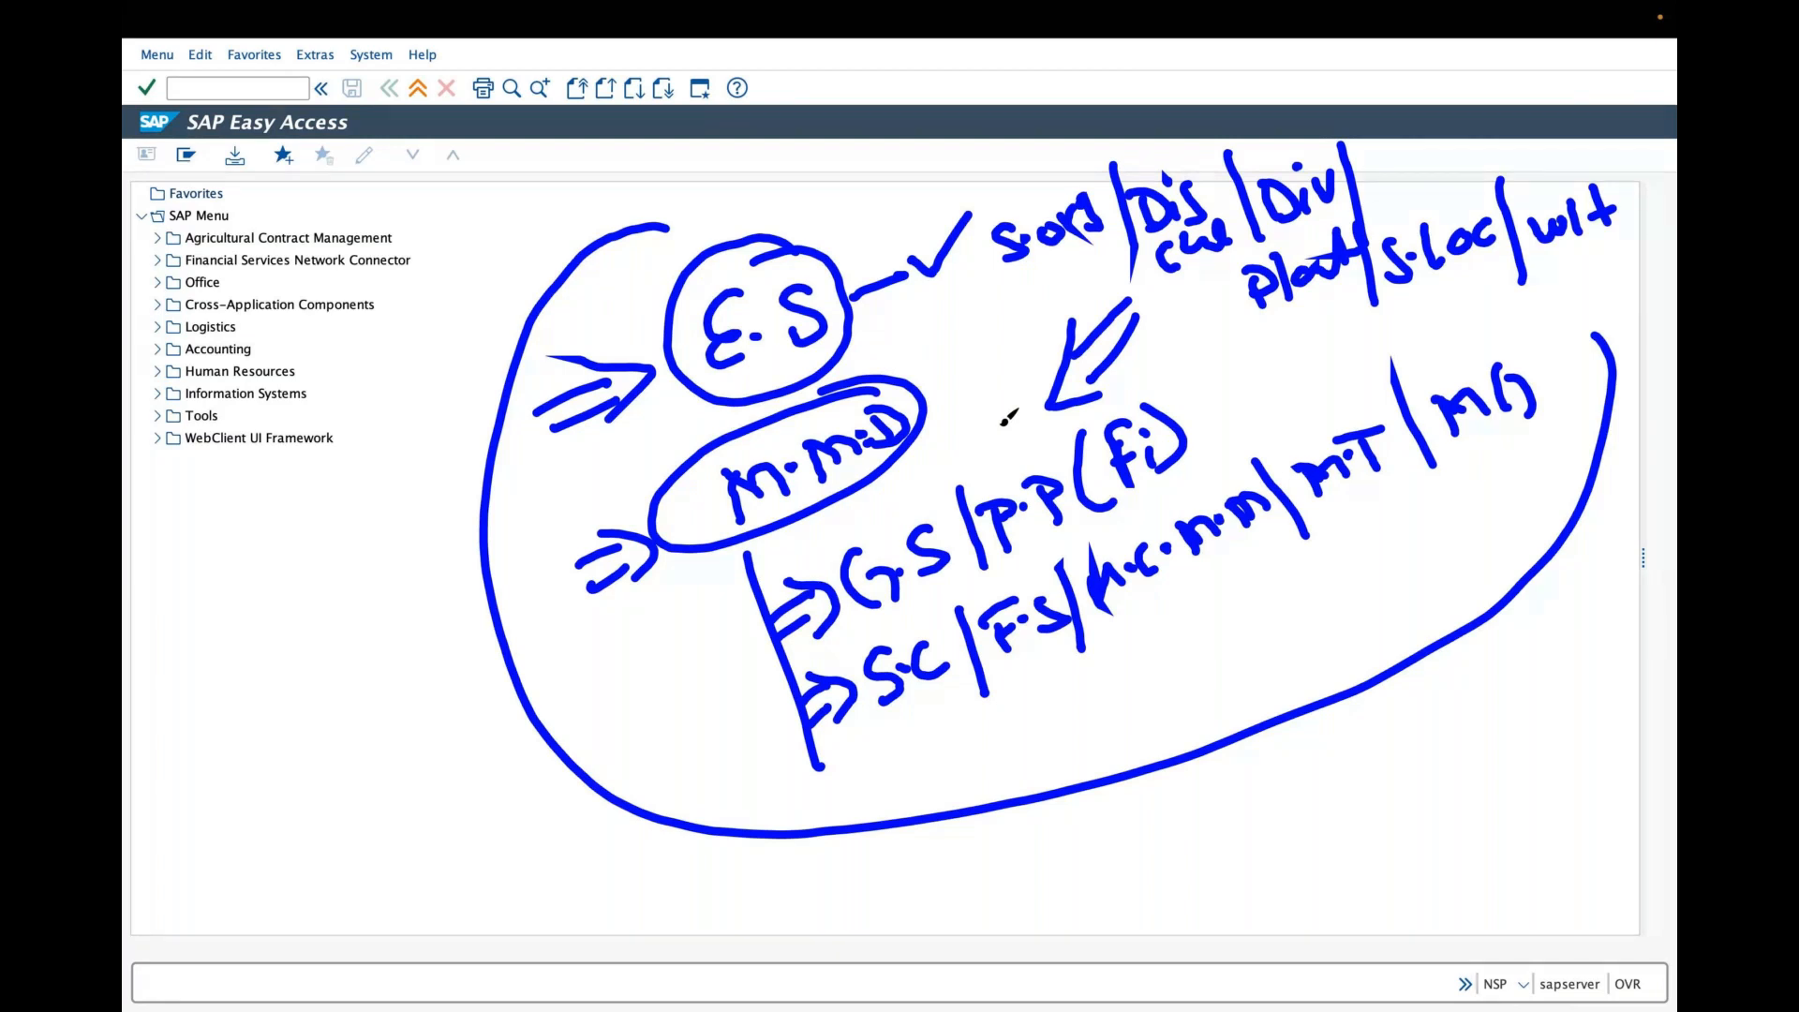
left_click(893, 80)
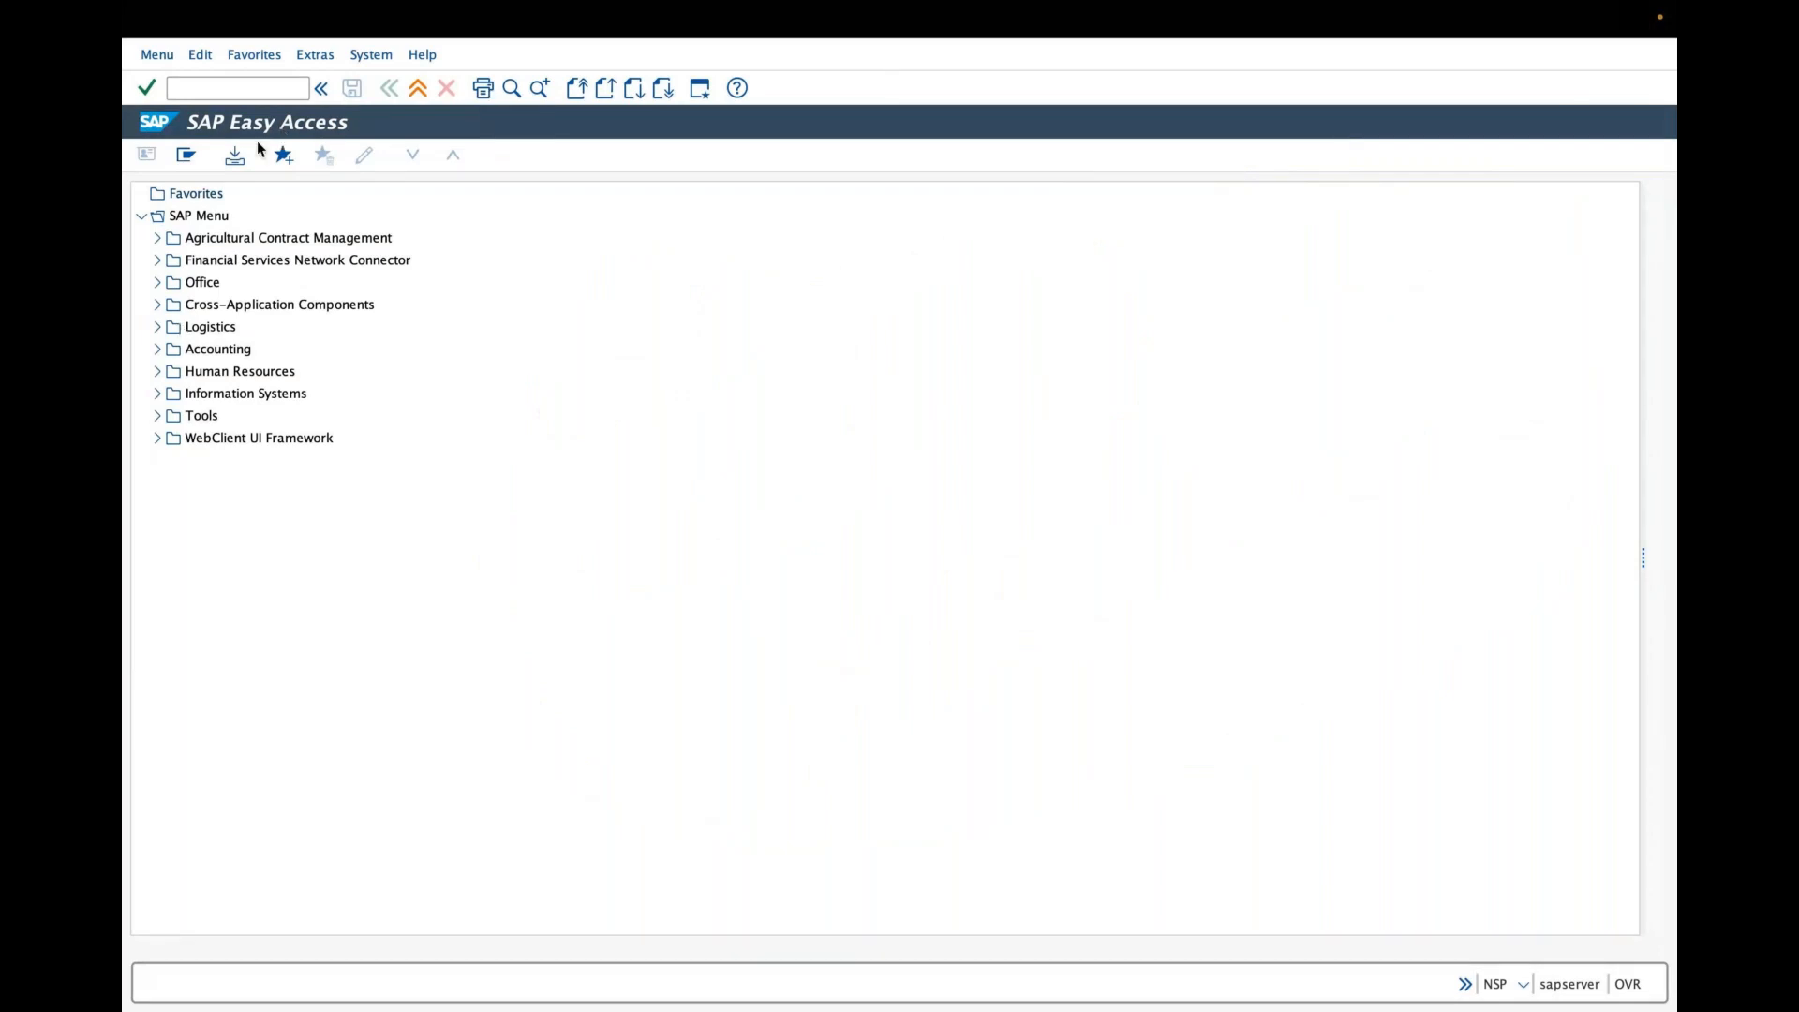
- Expand Logistics > Sales and Distribution > Master Data in the SAP menu and select Products
left_click(154, 328)
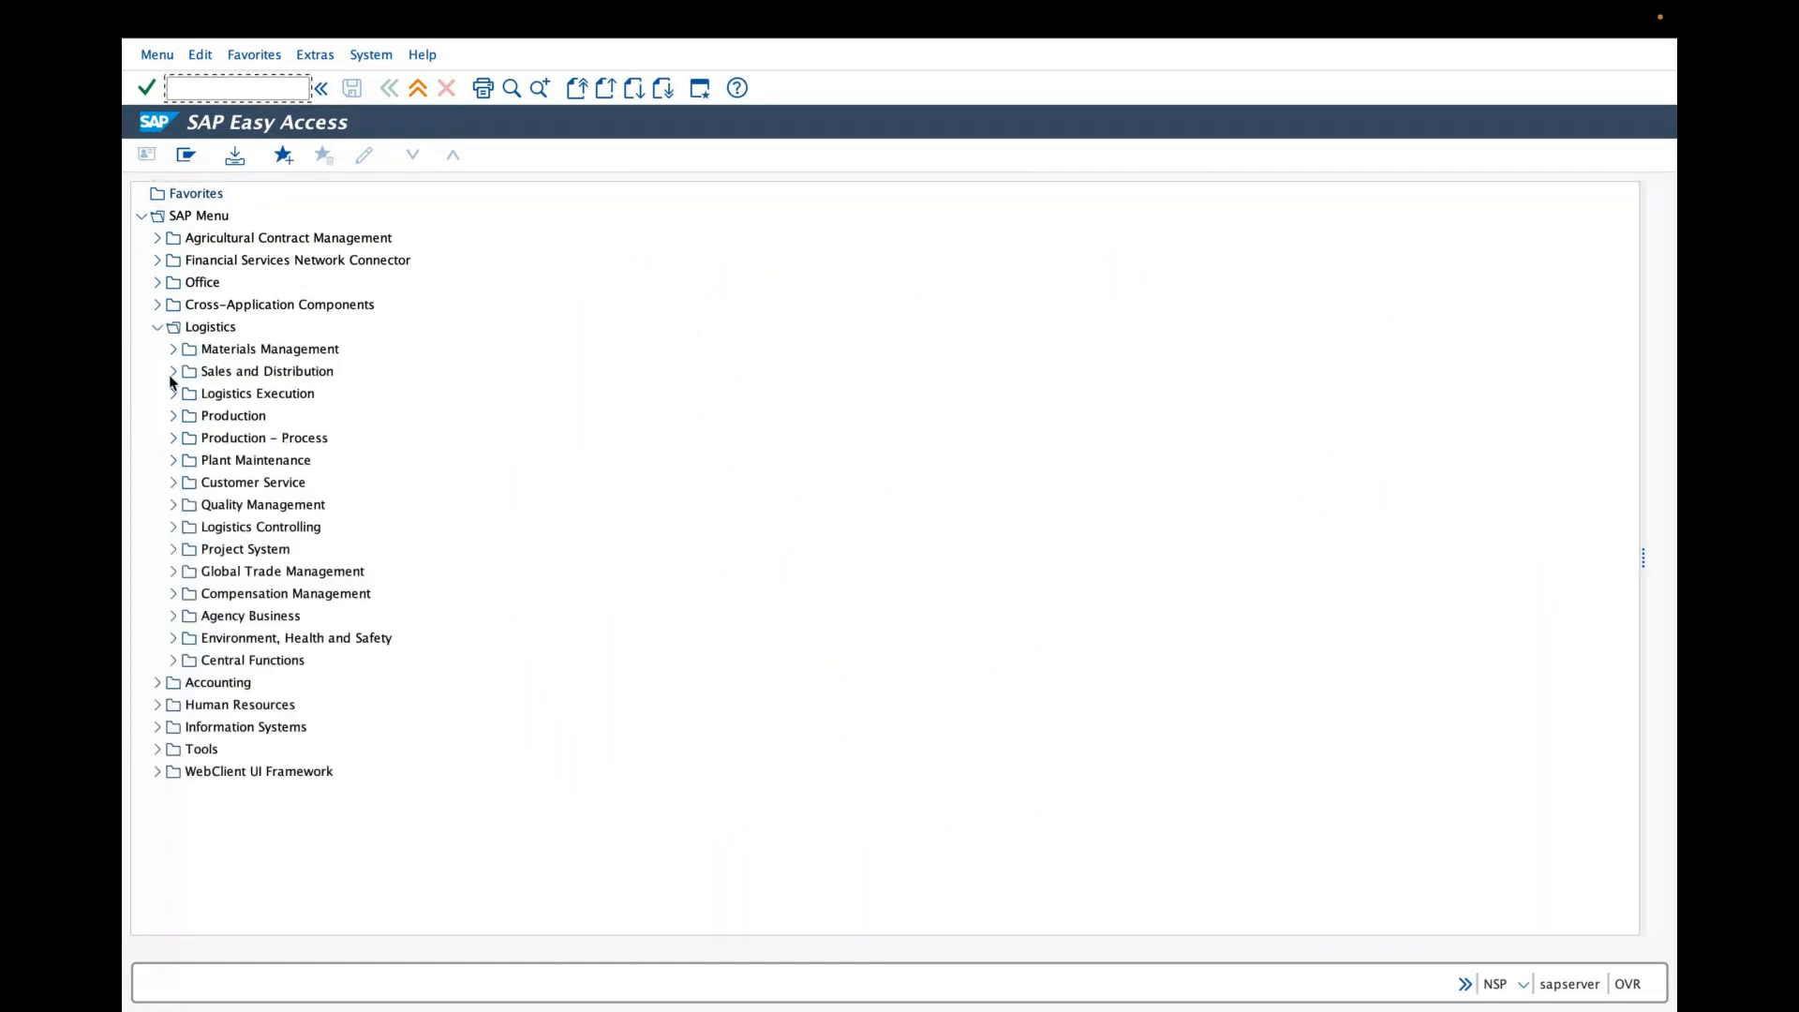
left_click(171, 375)
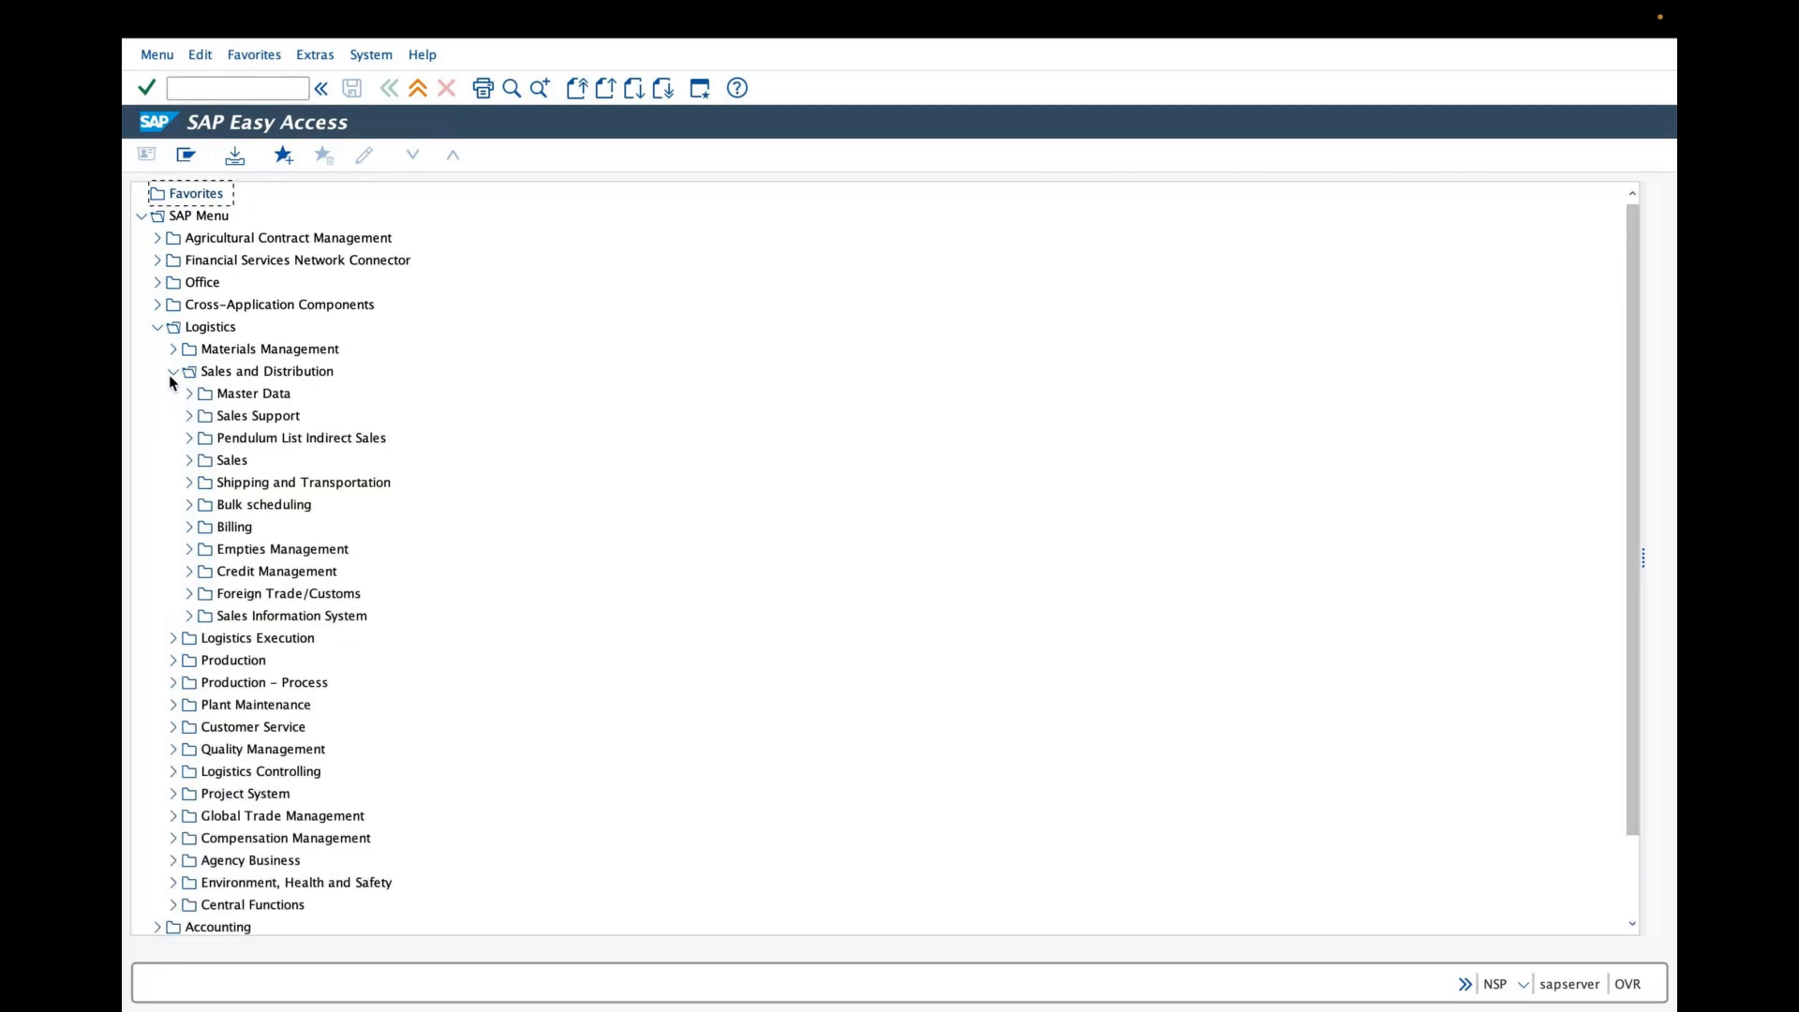
left_click(188, 395)
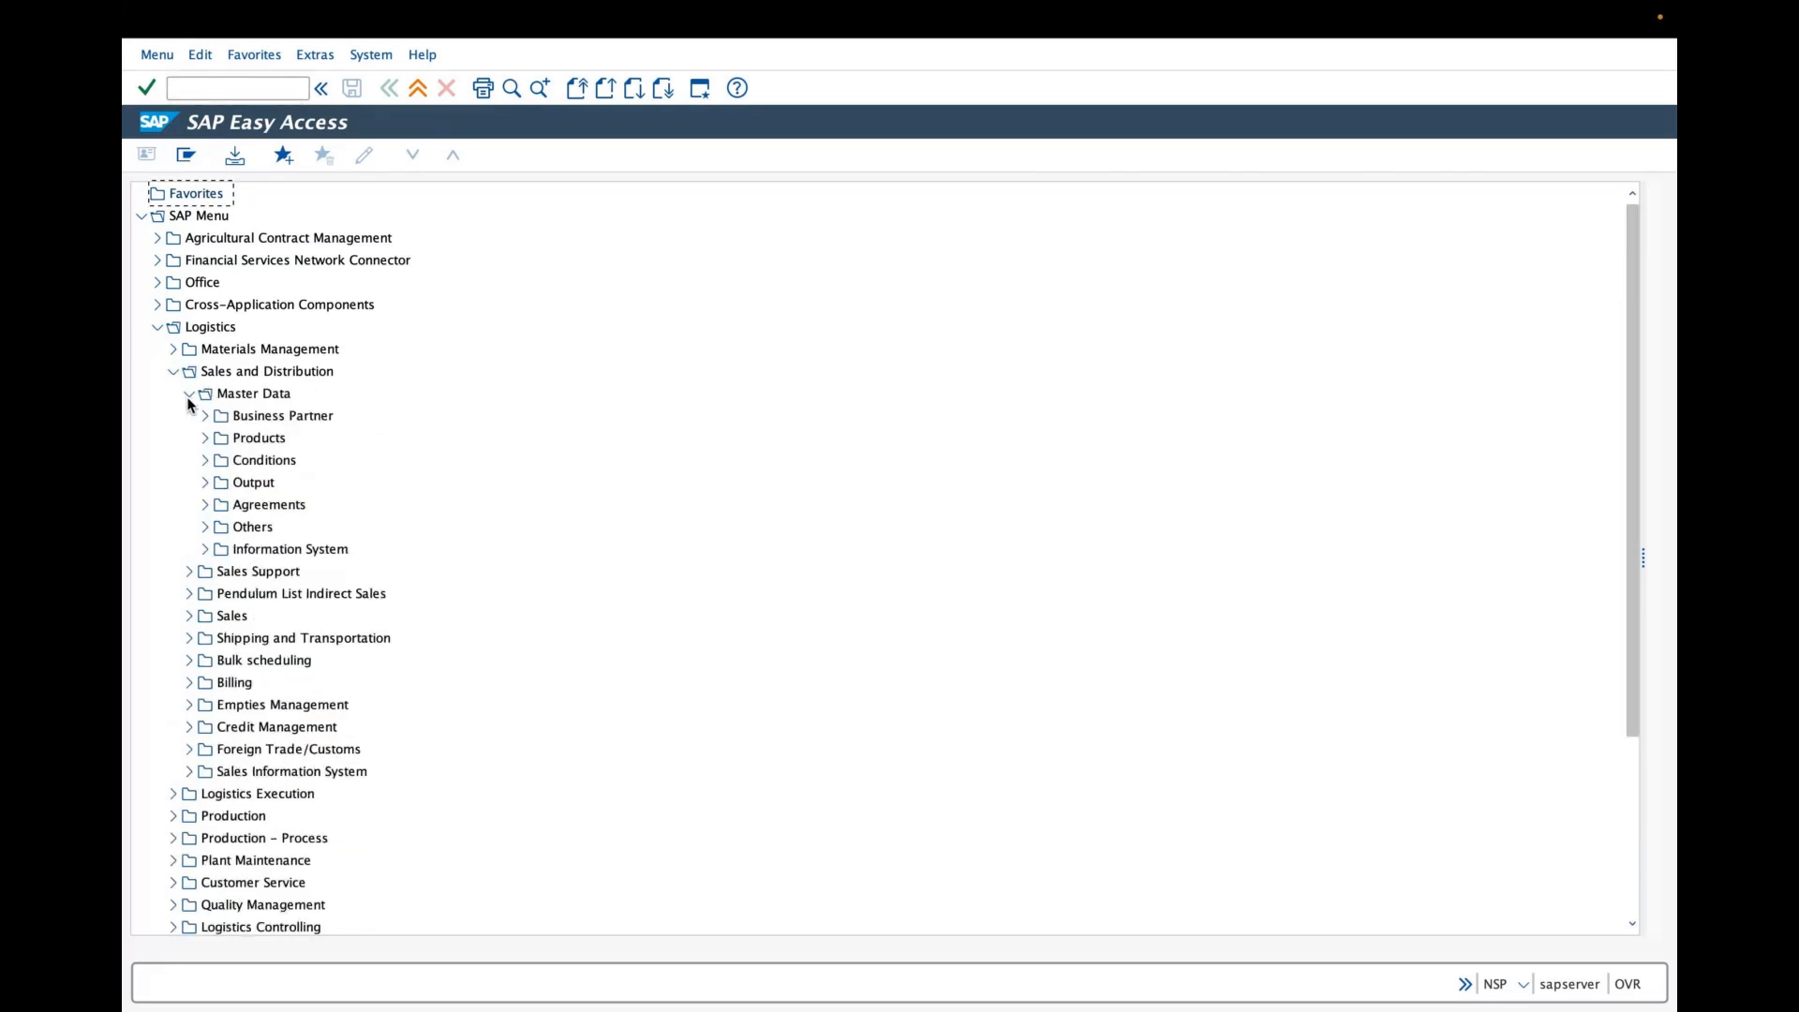
left_click(255, 441)
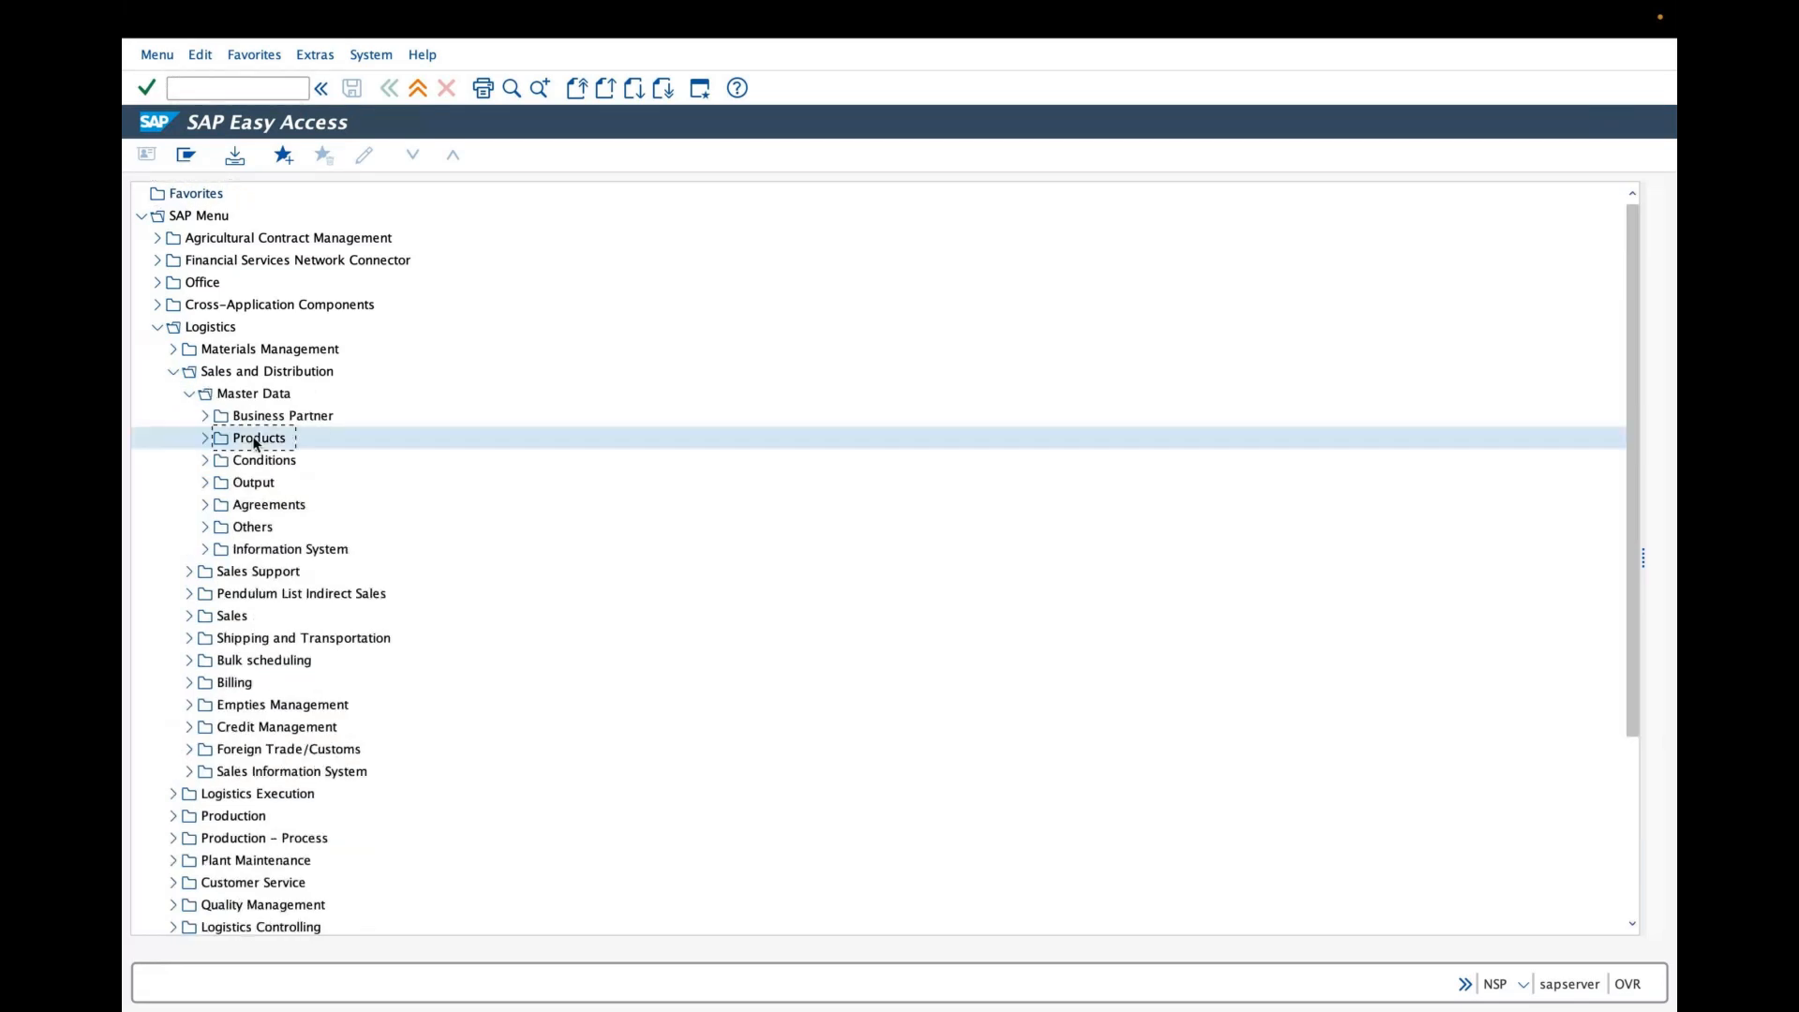
- Expand Products > Material > Other Material under Sales and Distribution master data and open MM01 – Create
left_click(205, 438)
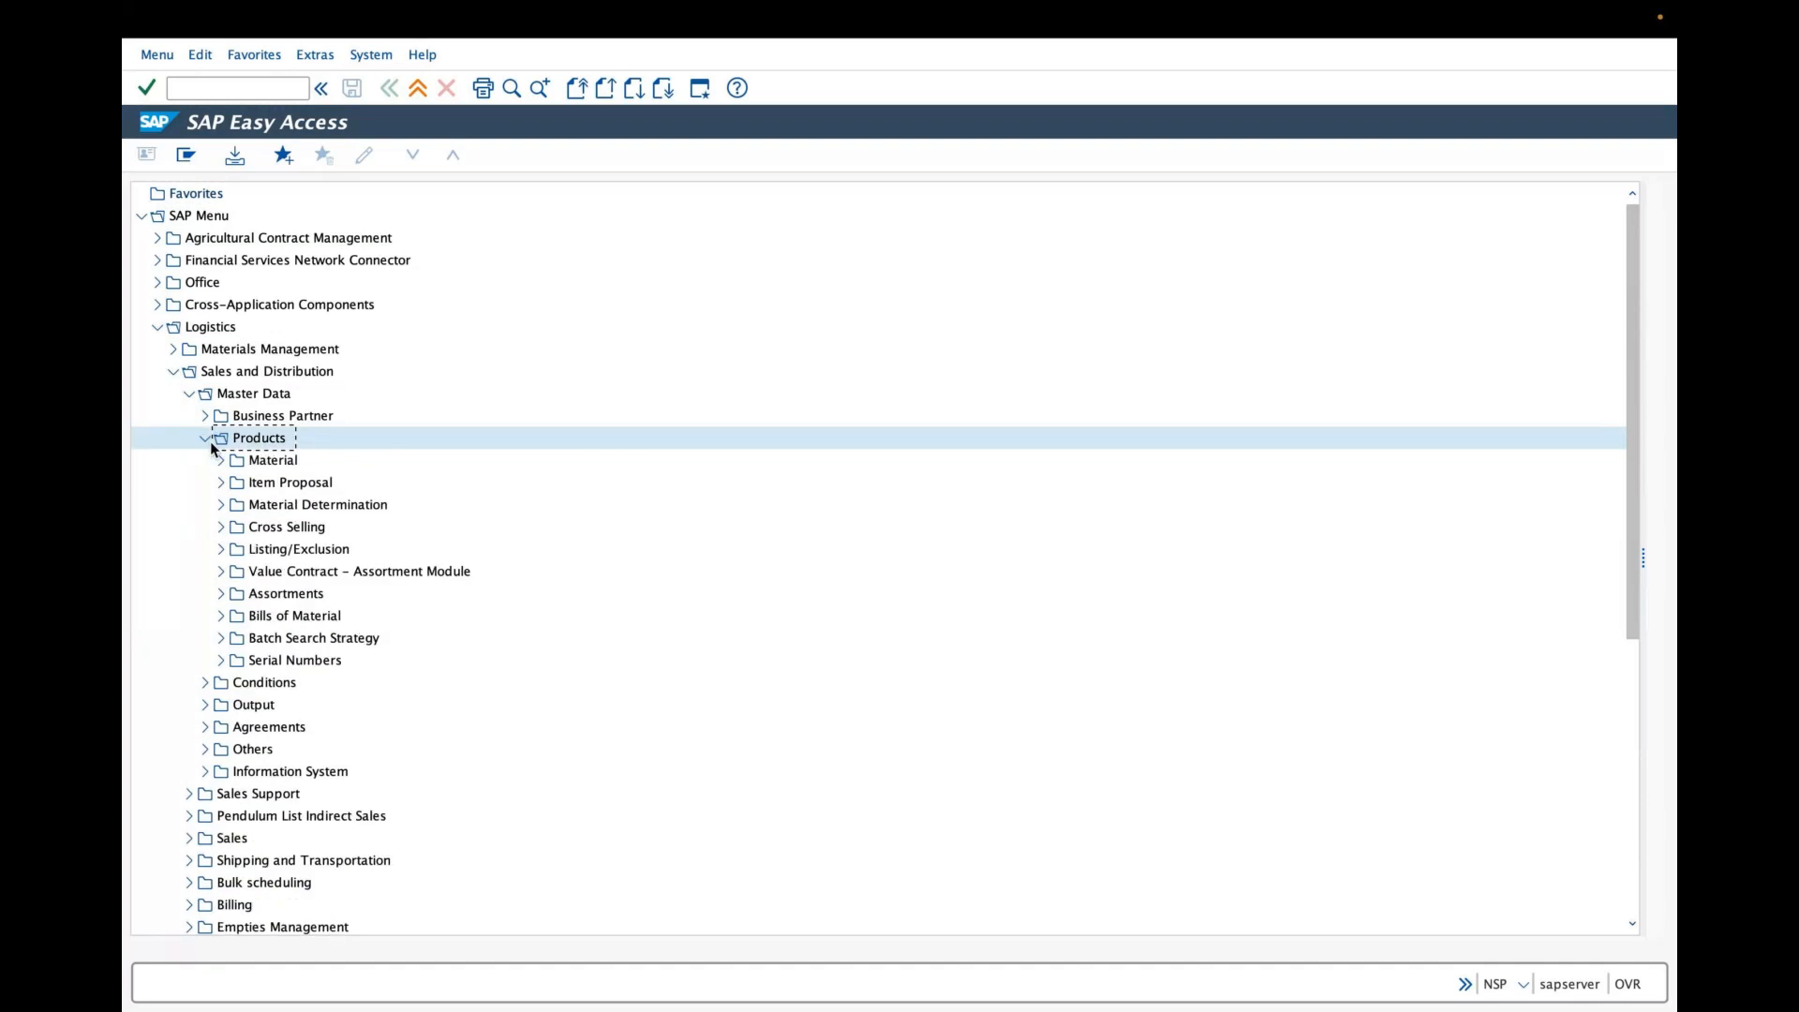
left_click(220, 460)
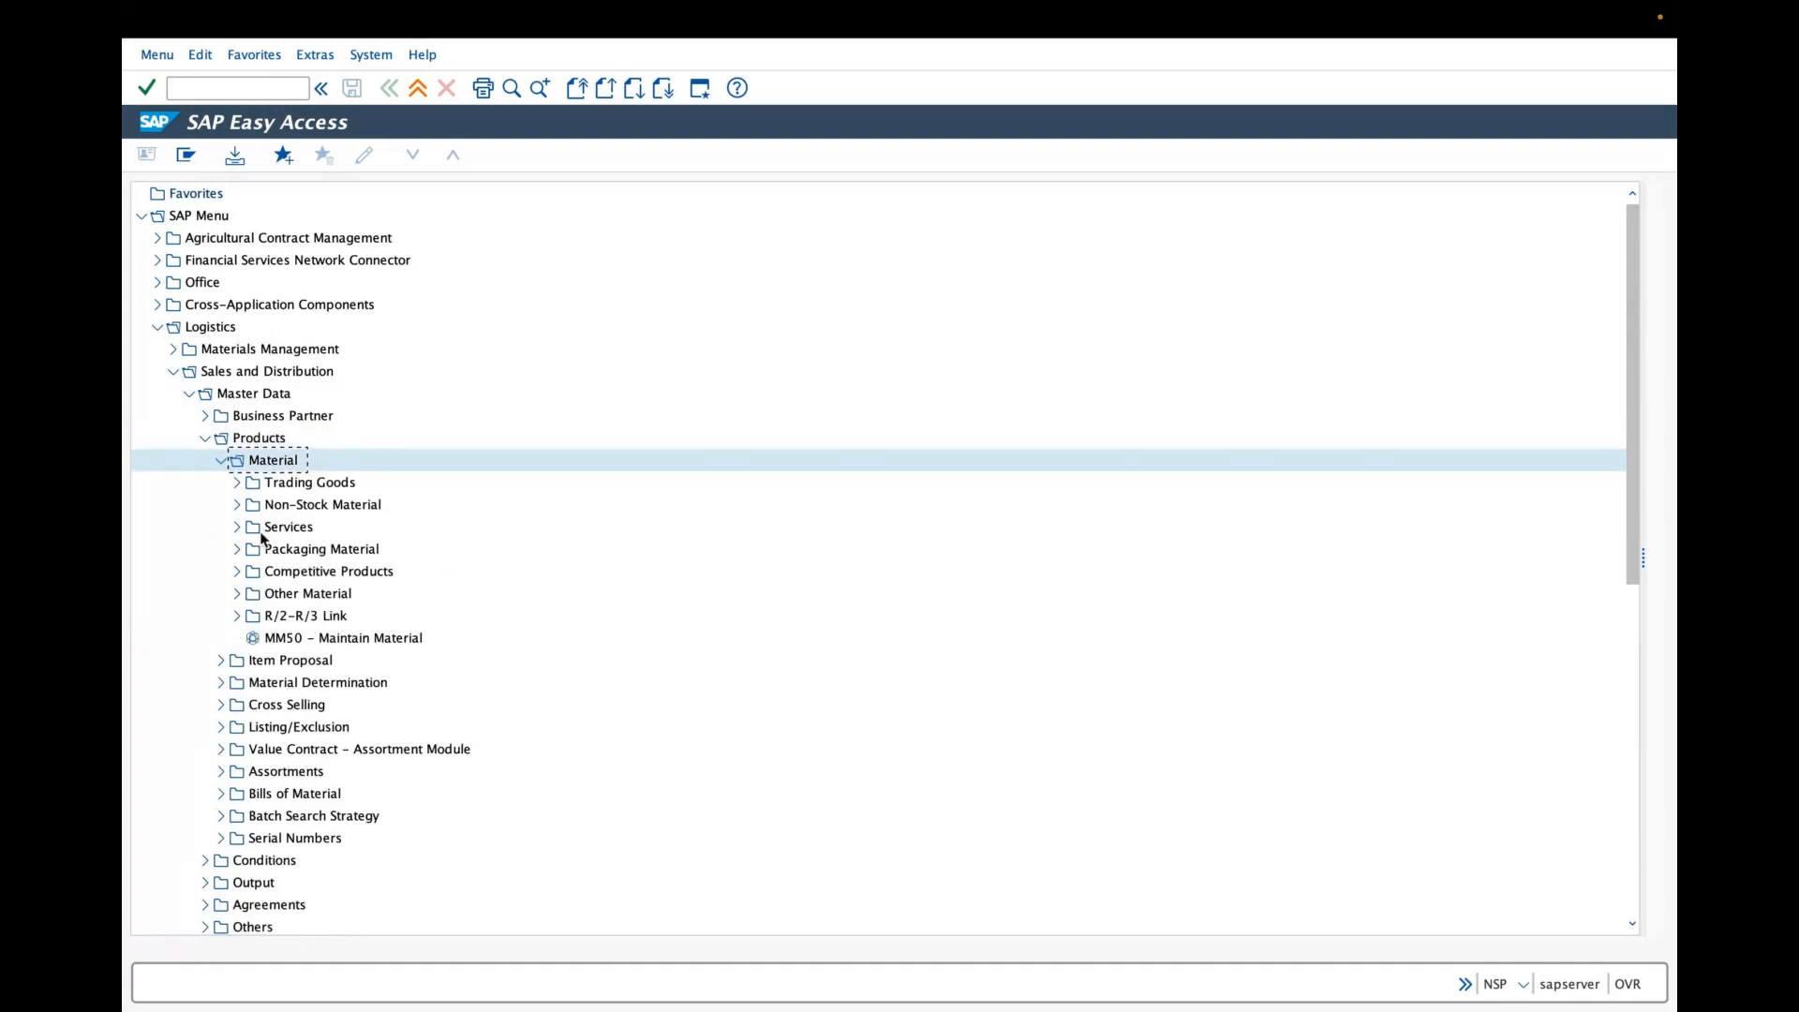
left_click(306, 596)
left_click(238, 596)
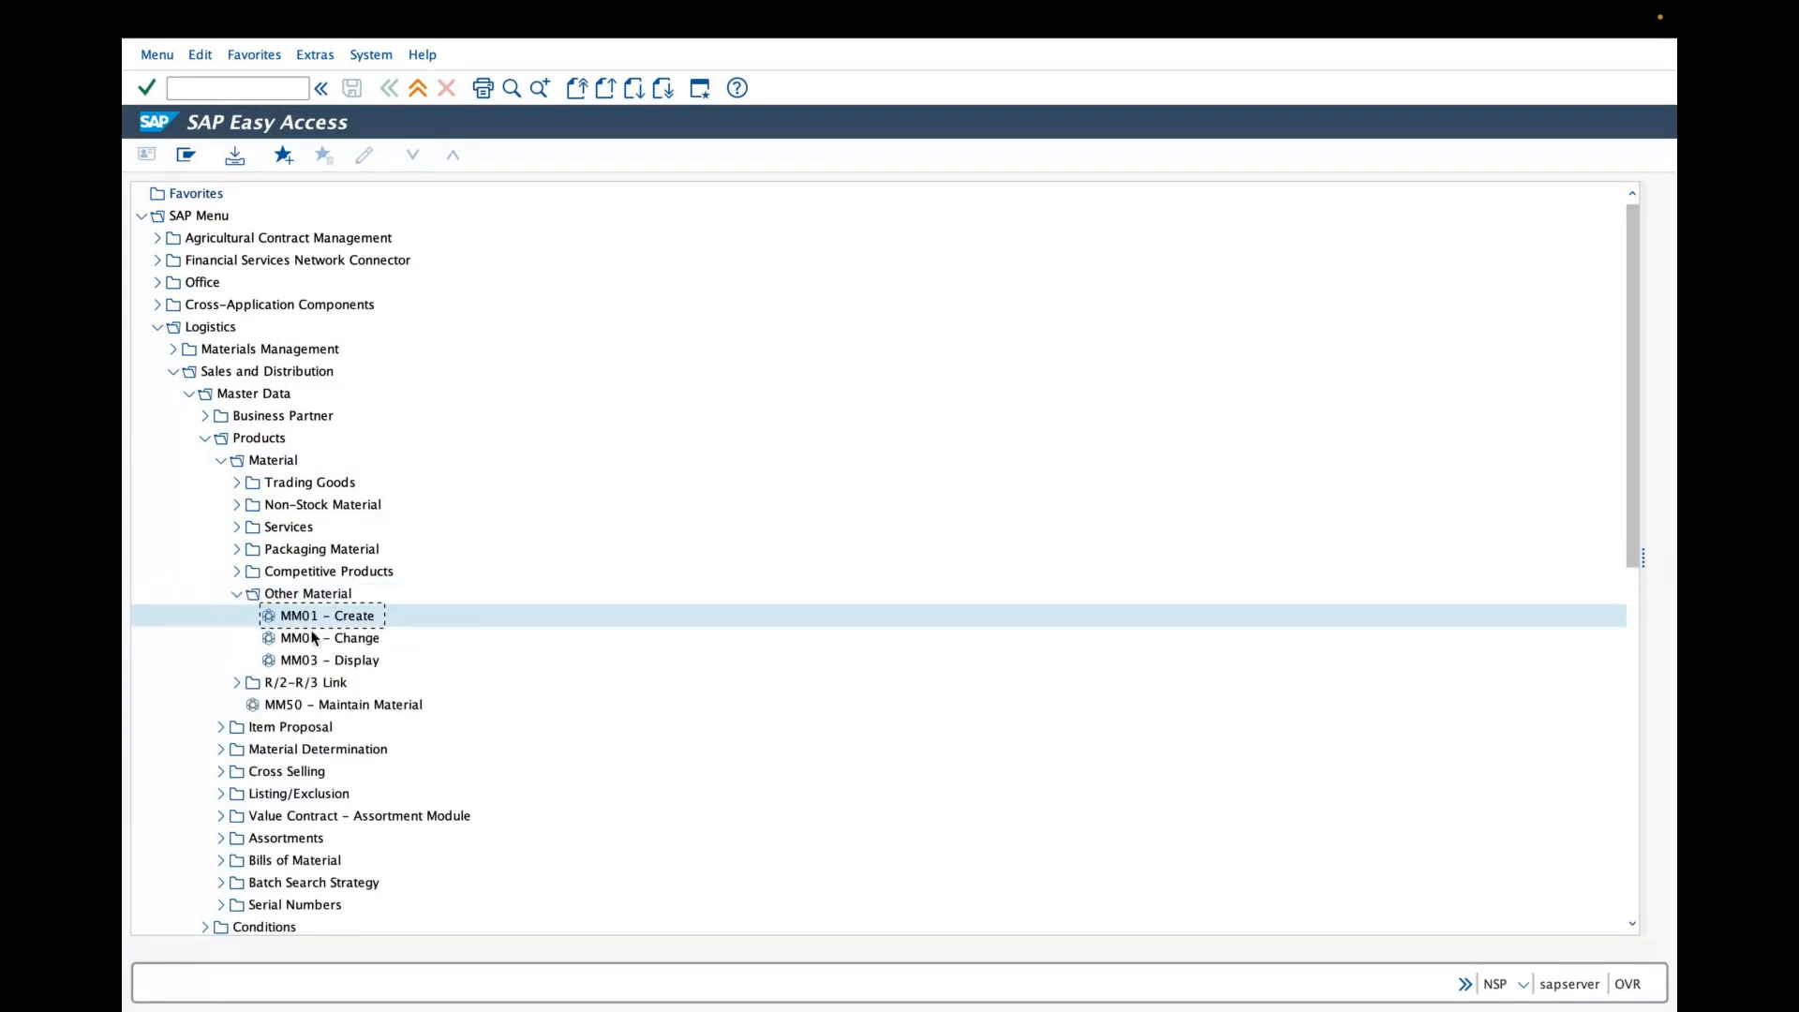
left_click(314, 640)
left_click(315, 652)
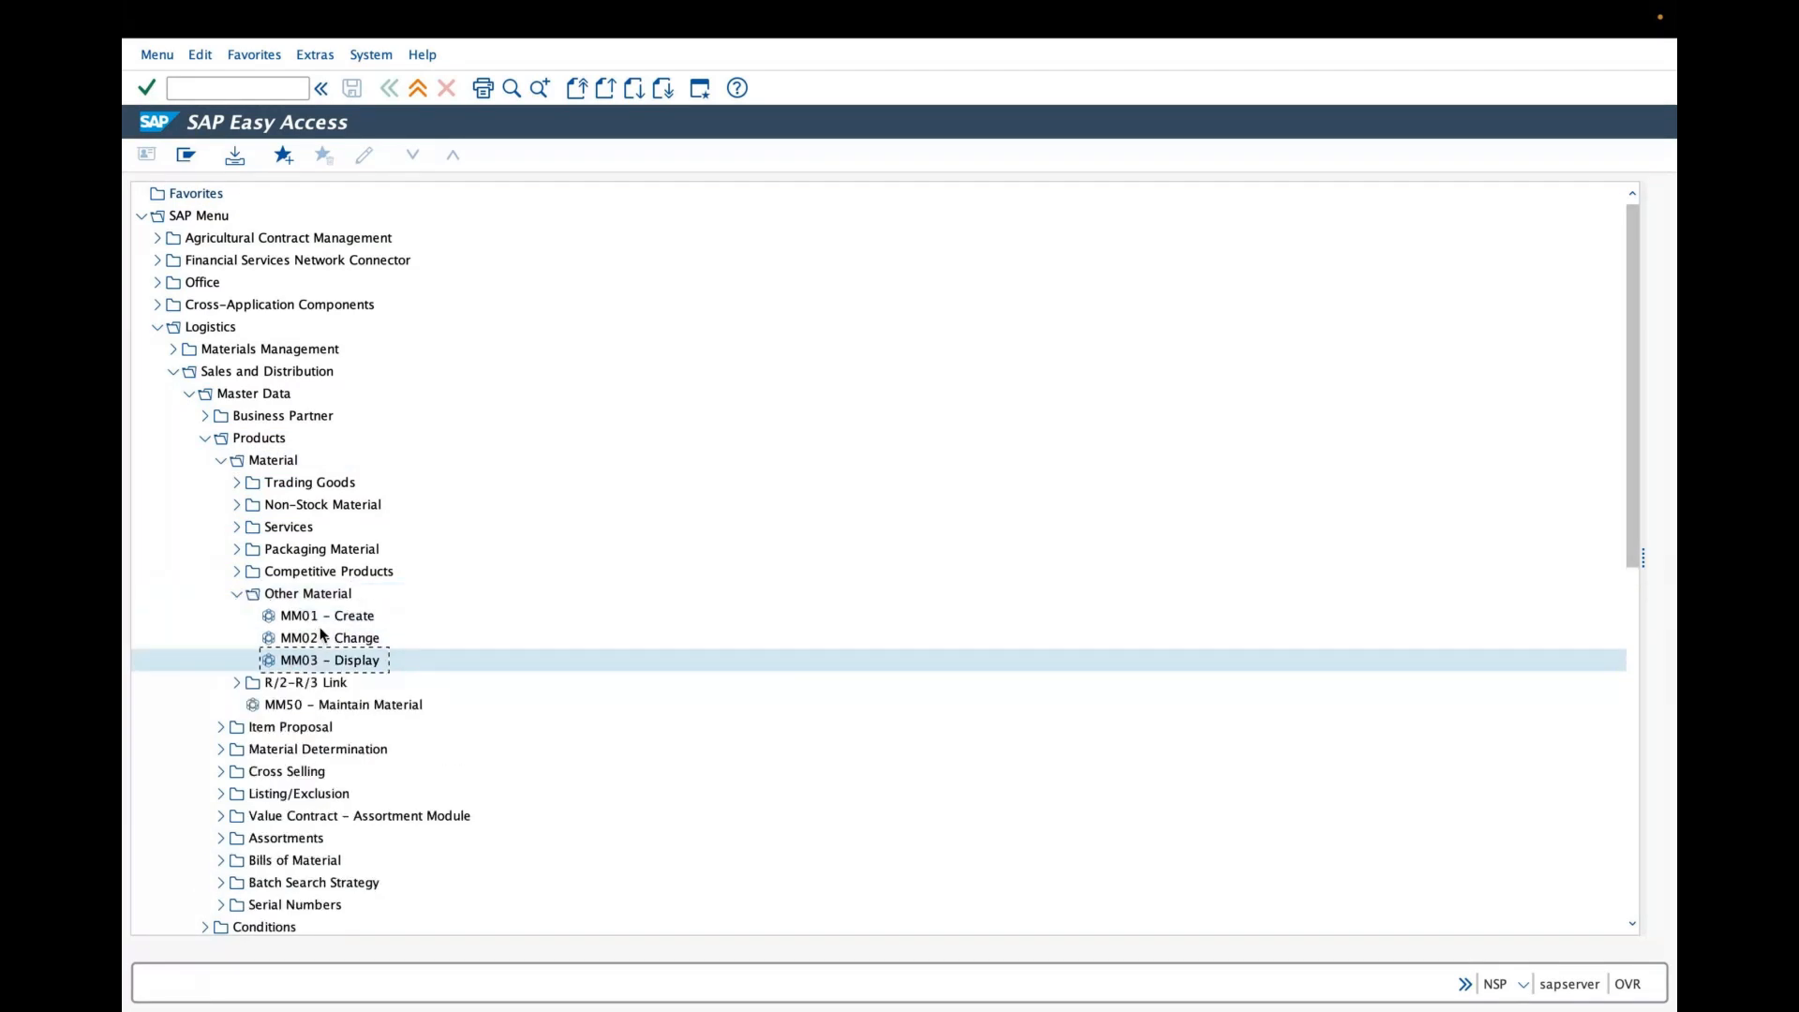
left_click(314, 618)
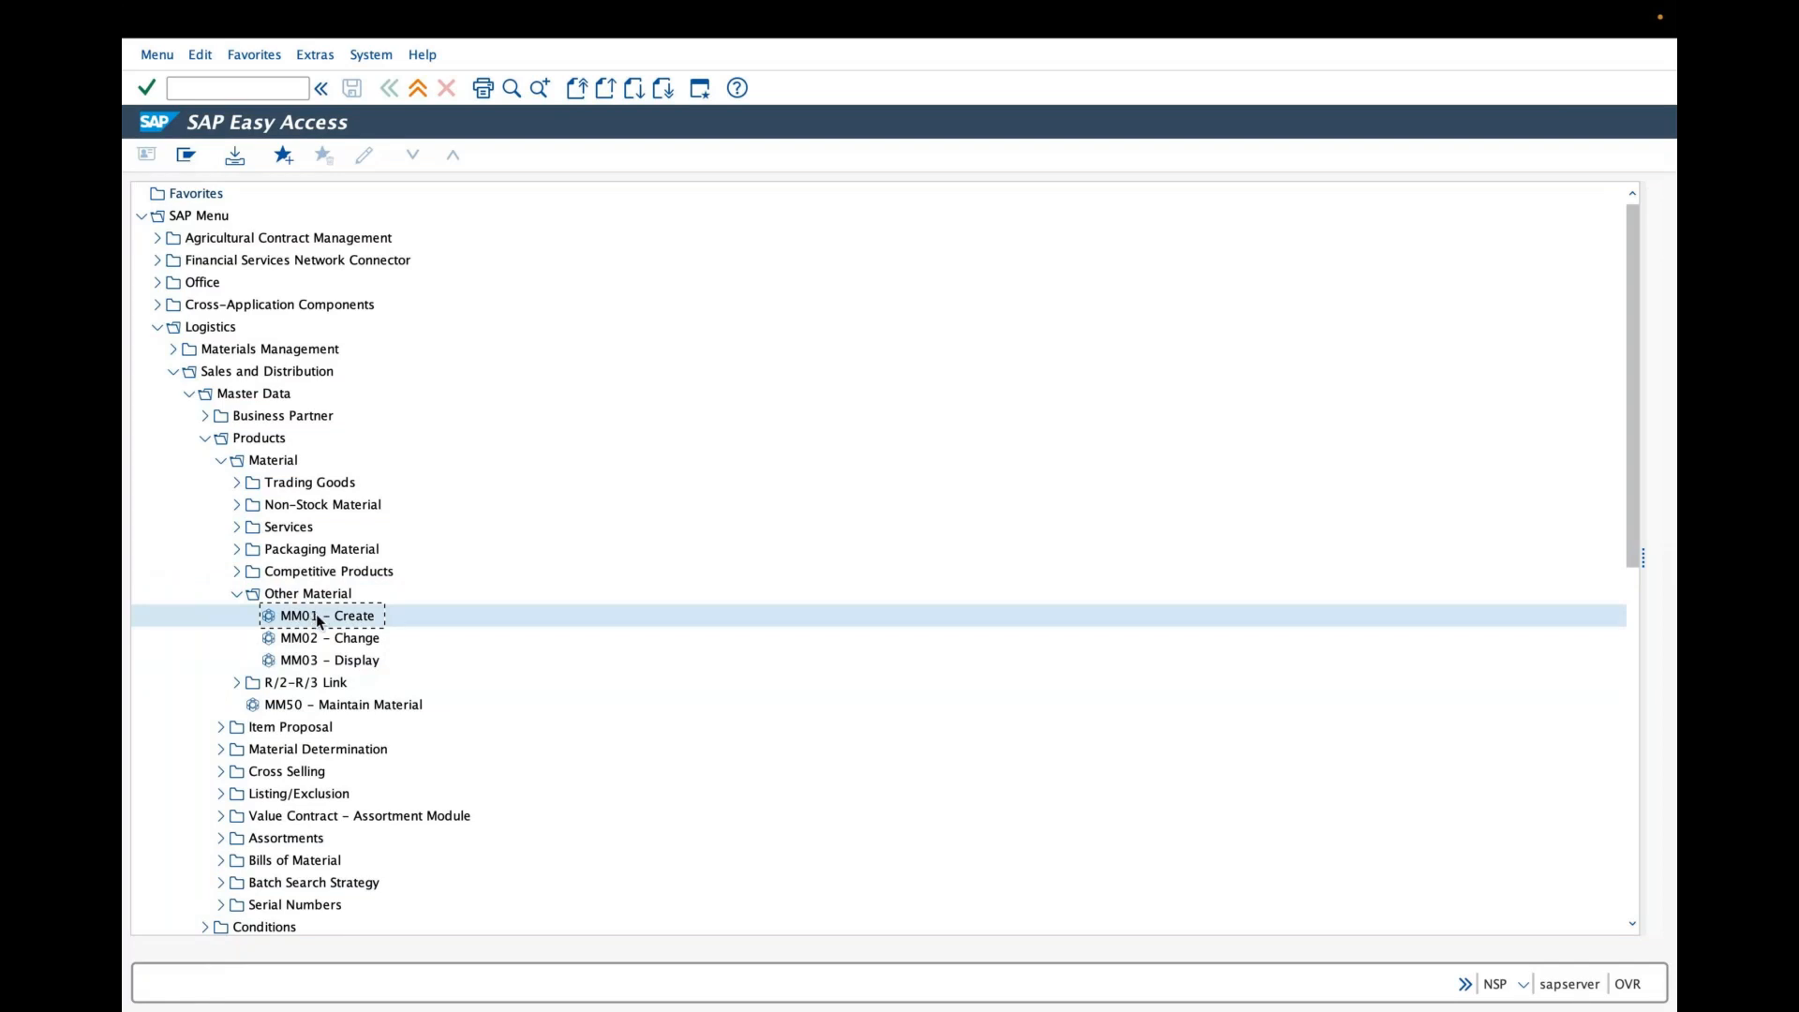
double_click(317, 614)
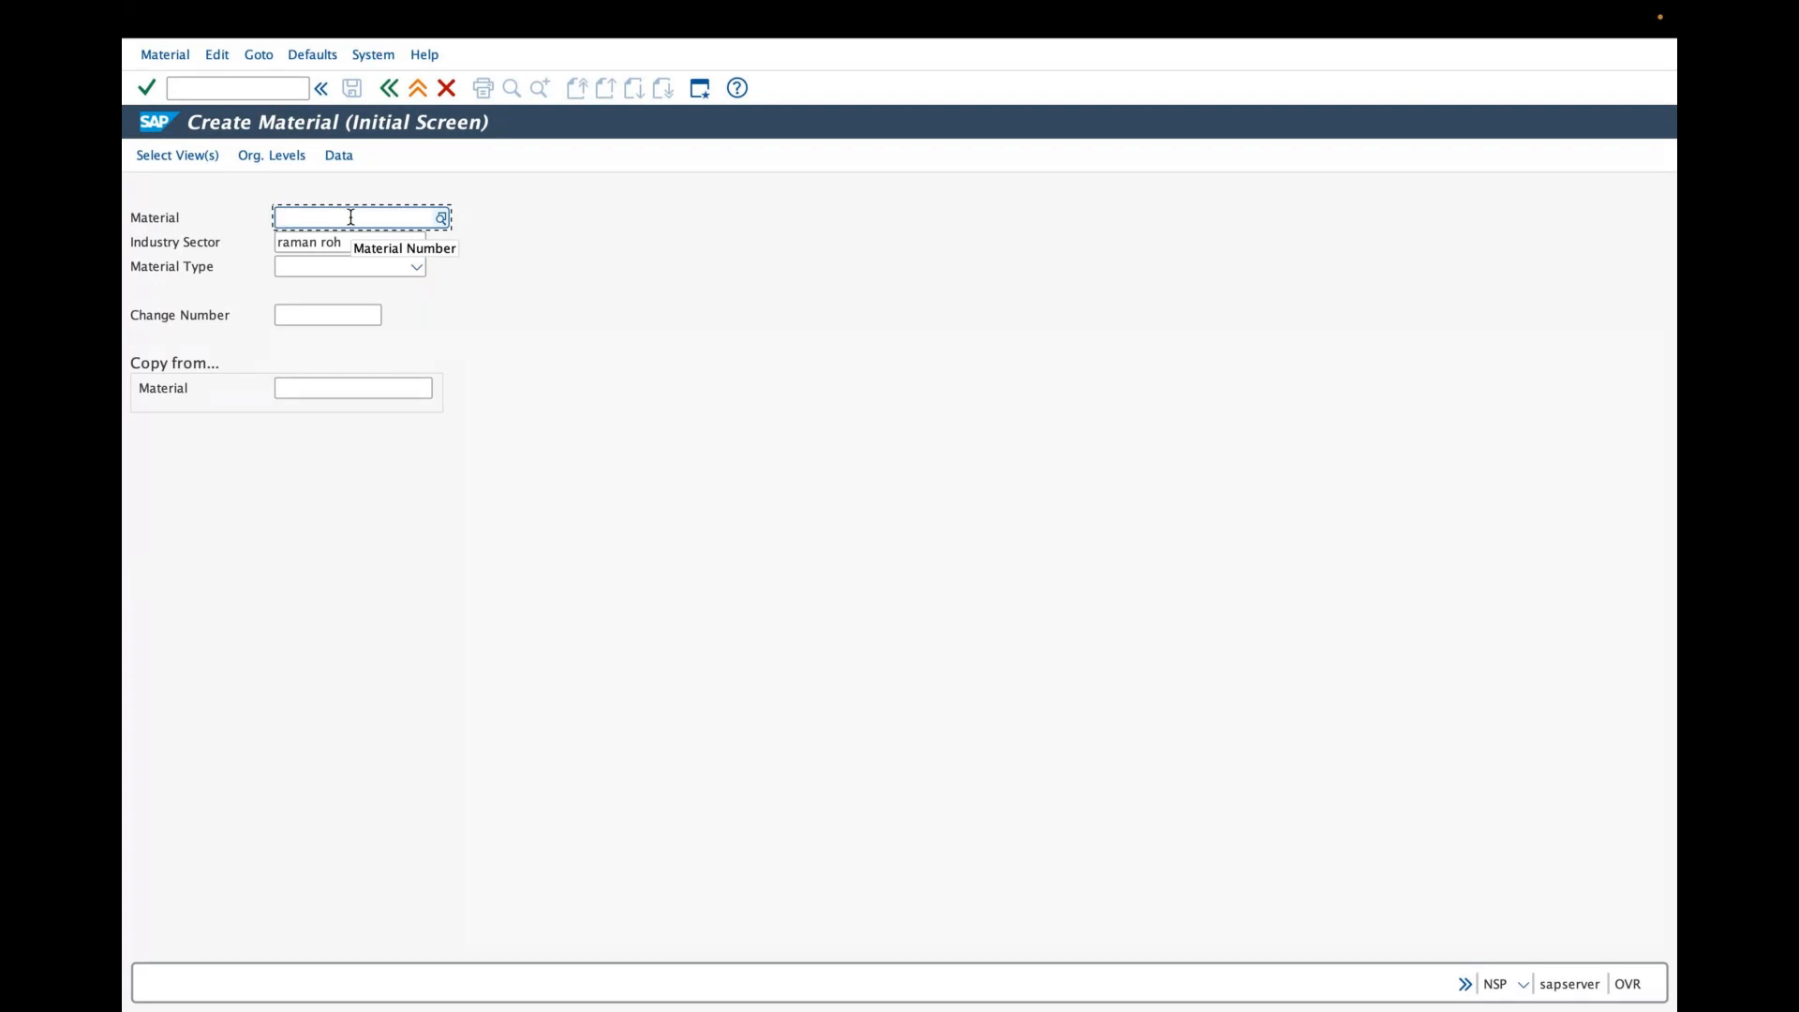
- Enter grasim-100 as the material number
type("grasim.m-100")
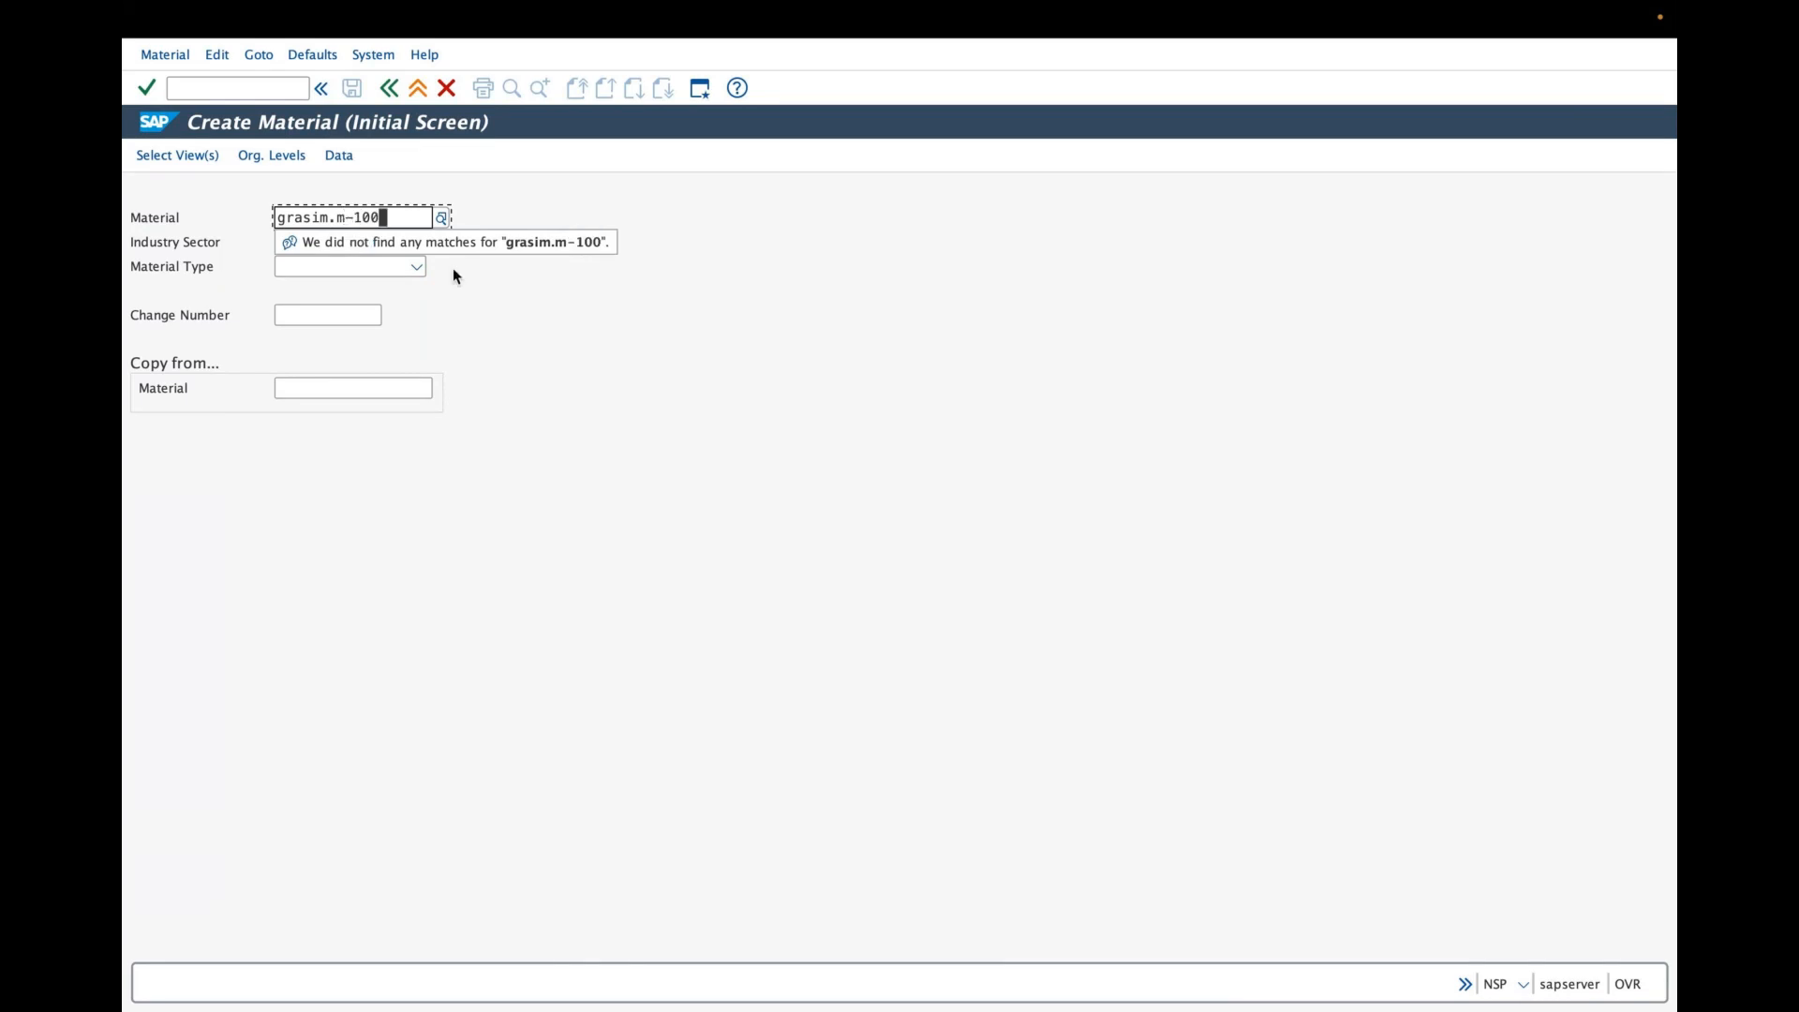
left_click(474, 291)
left_click(349, 224)
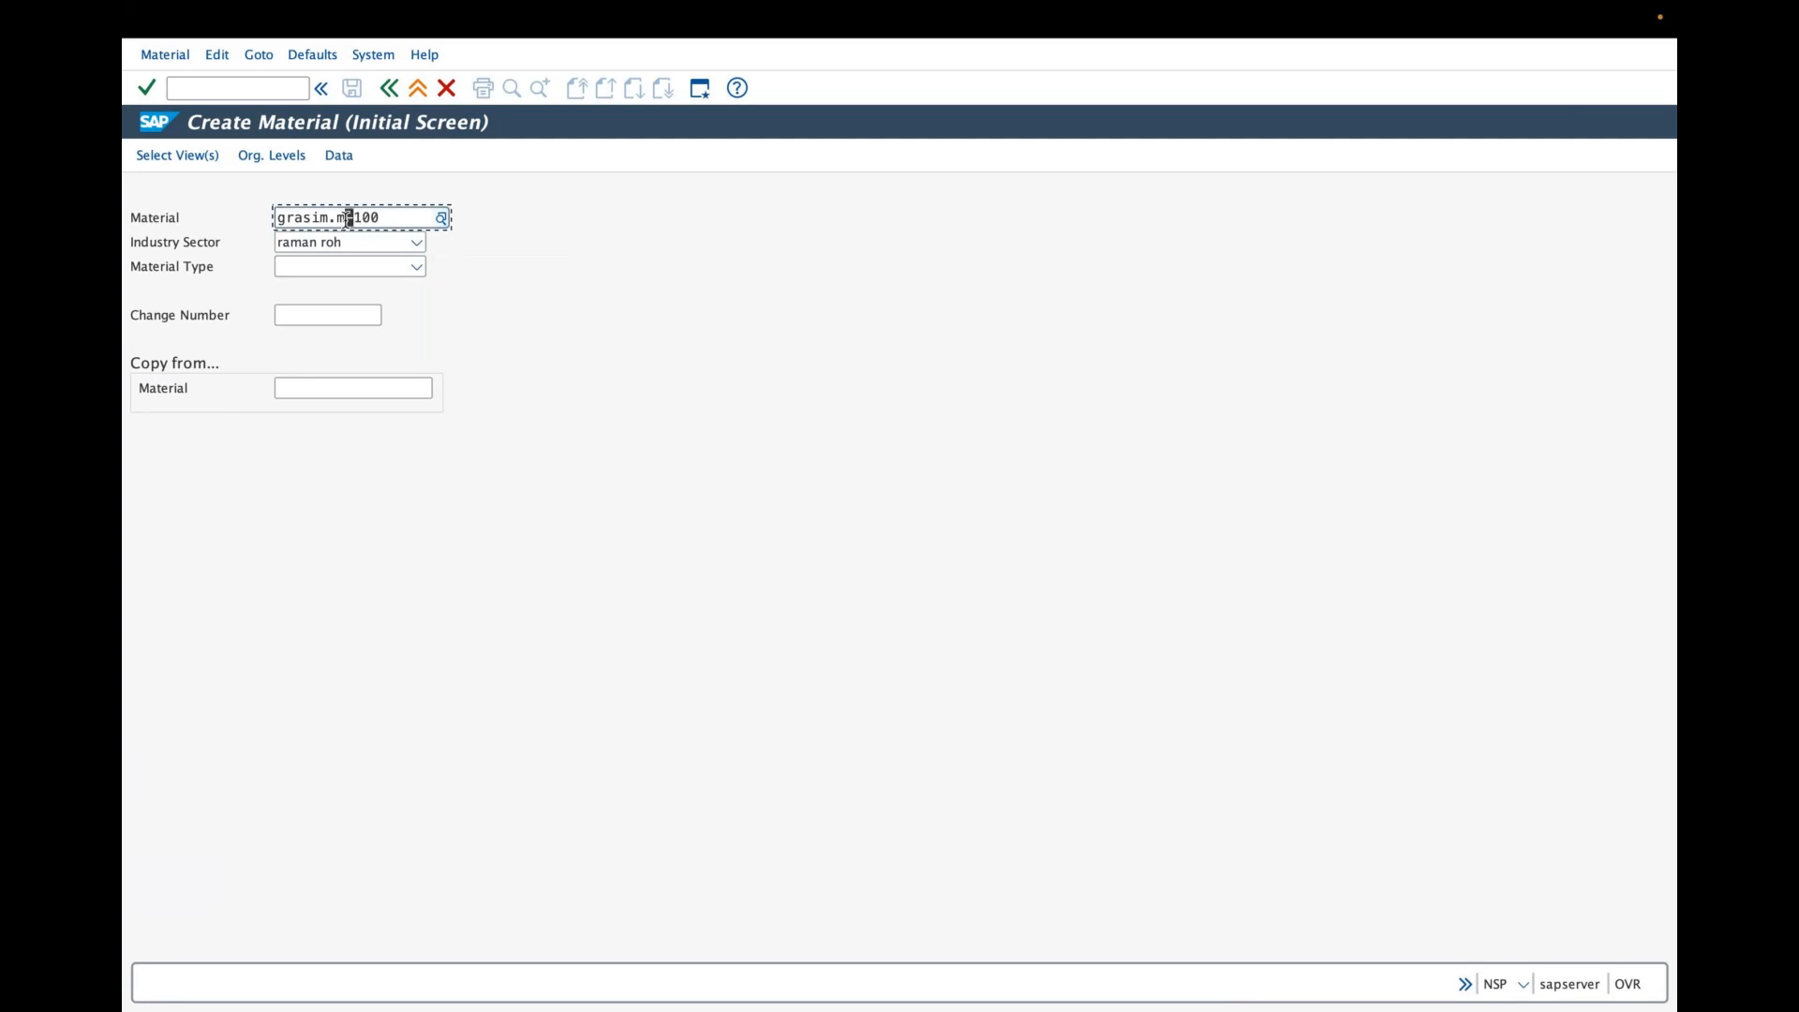
key("BackSpace")
key("BackSpace")
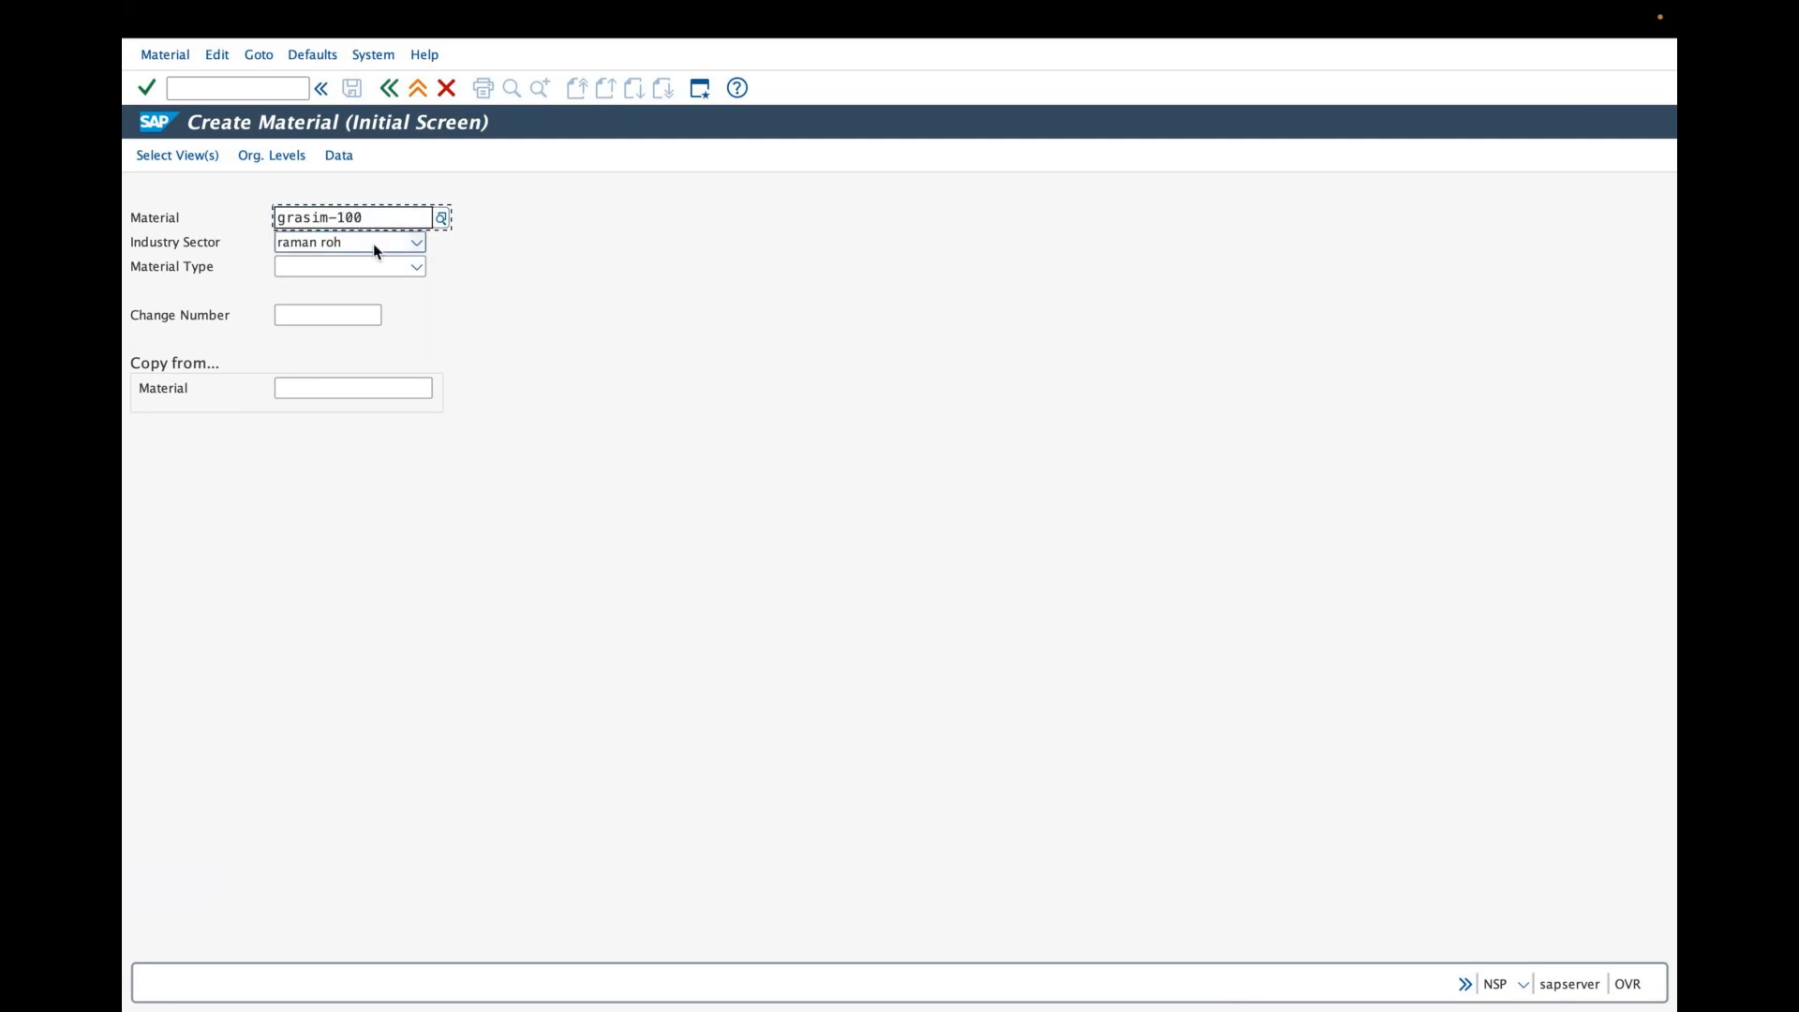
left_click(499, 300)
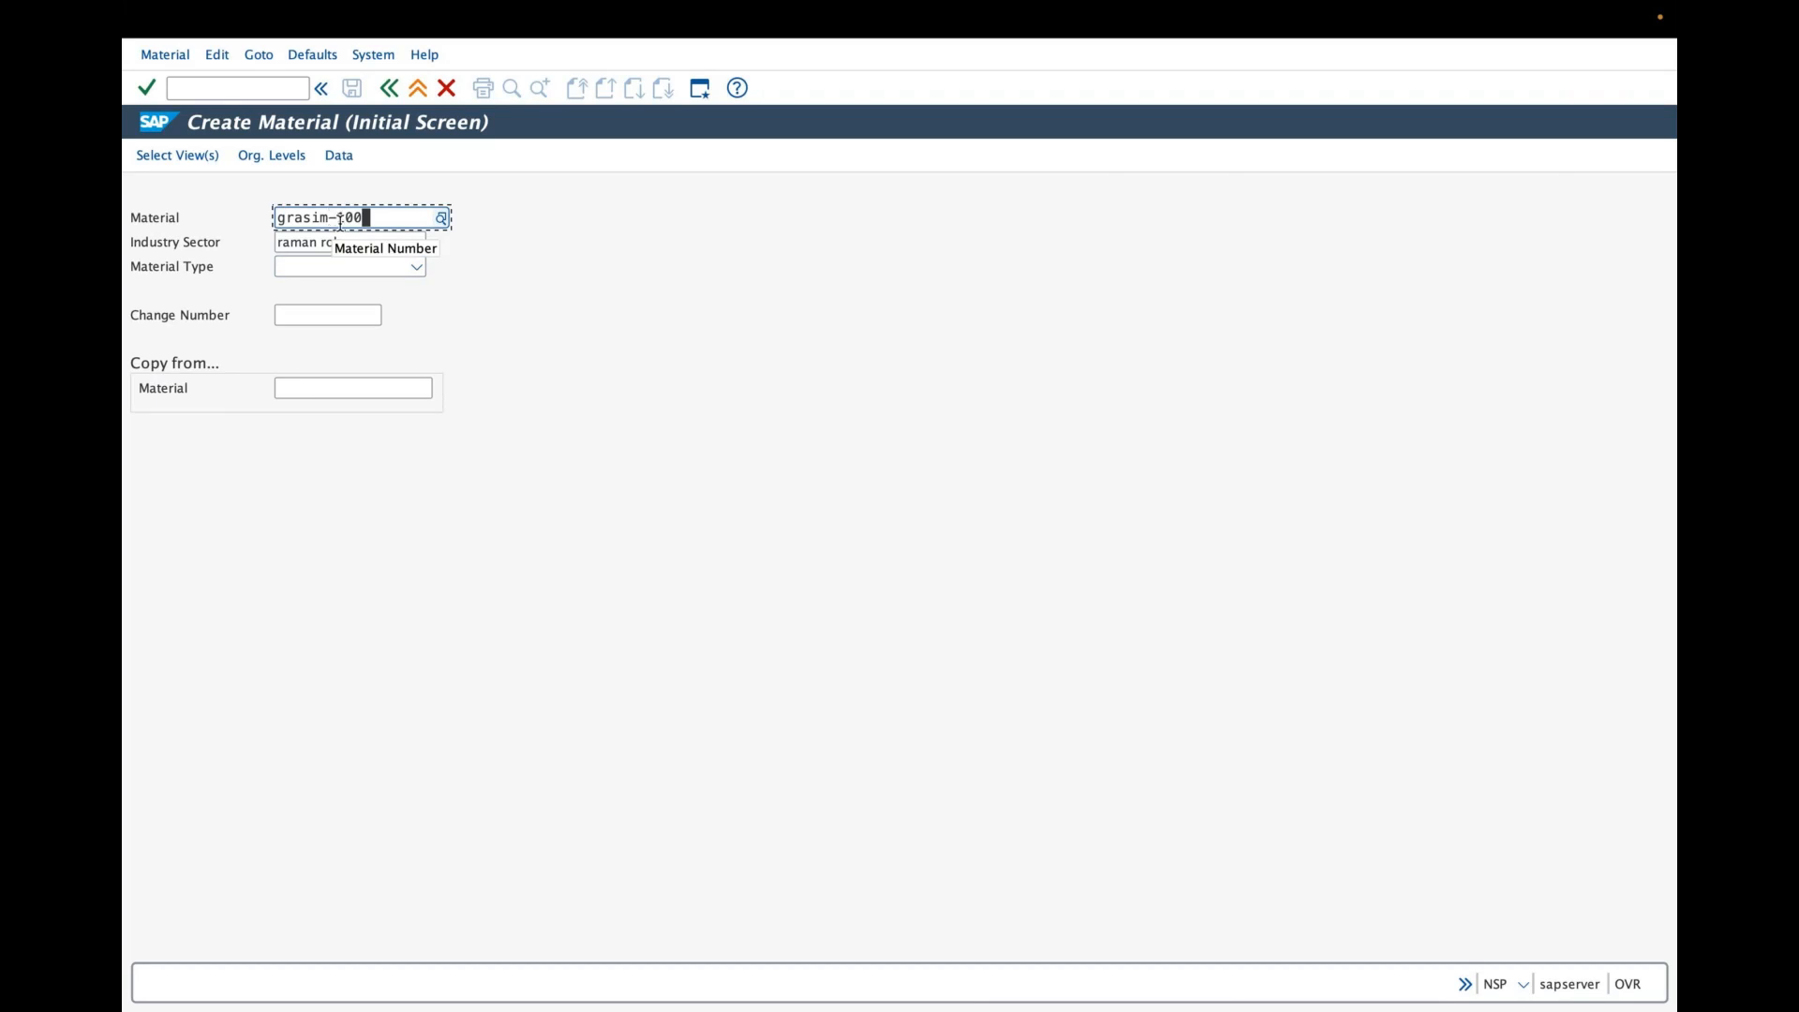
- Set the industry sector to grasim textile industry
left_click(415, 244)
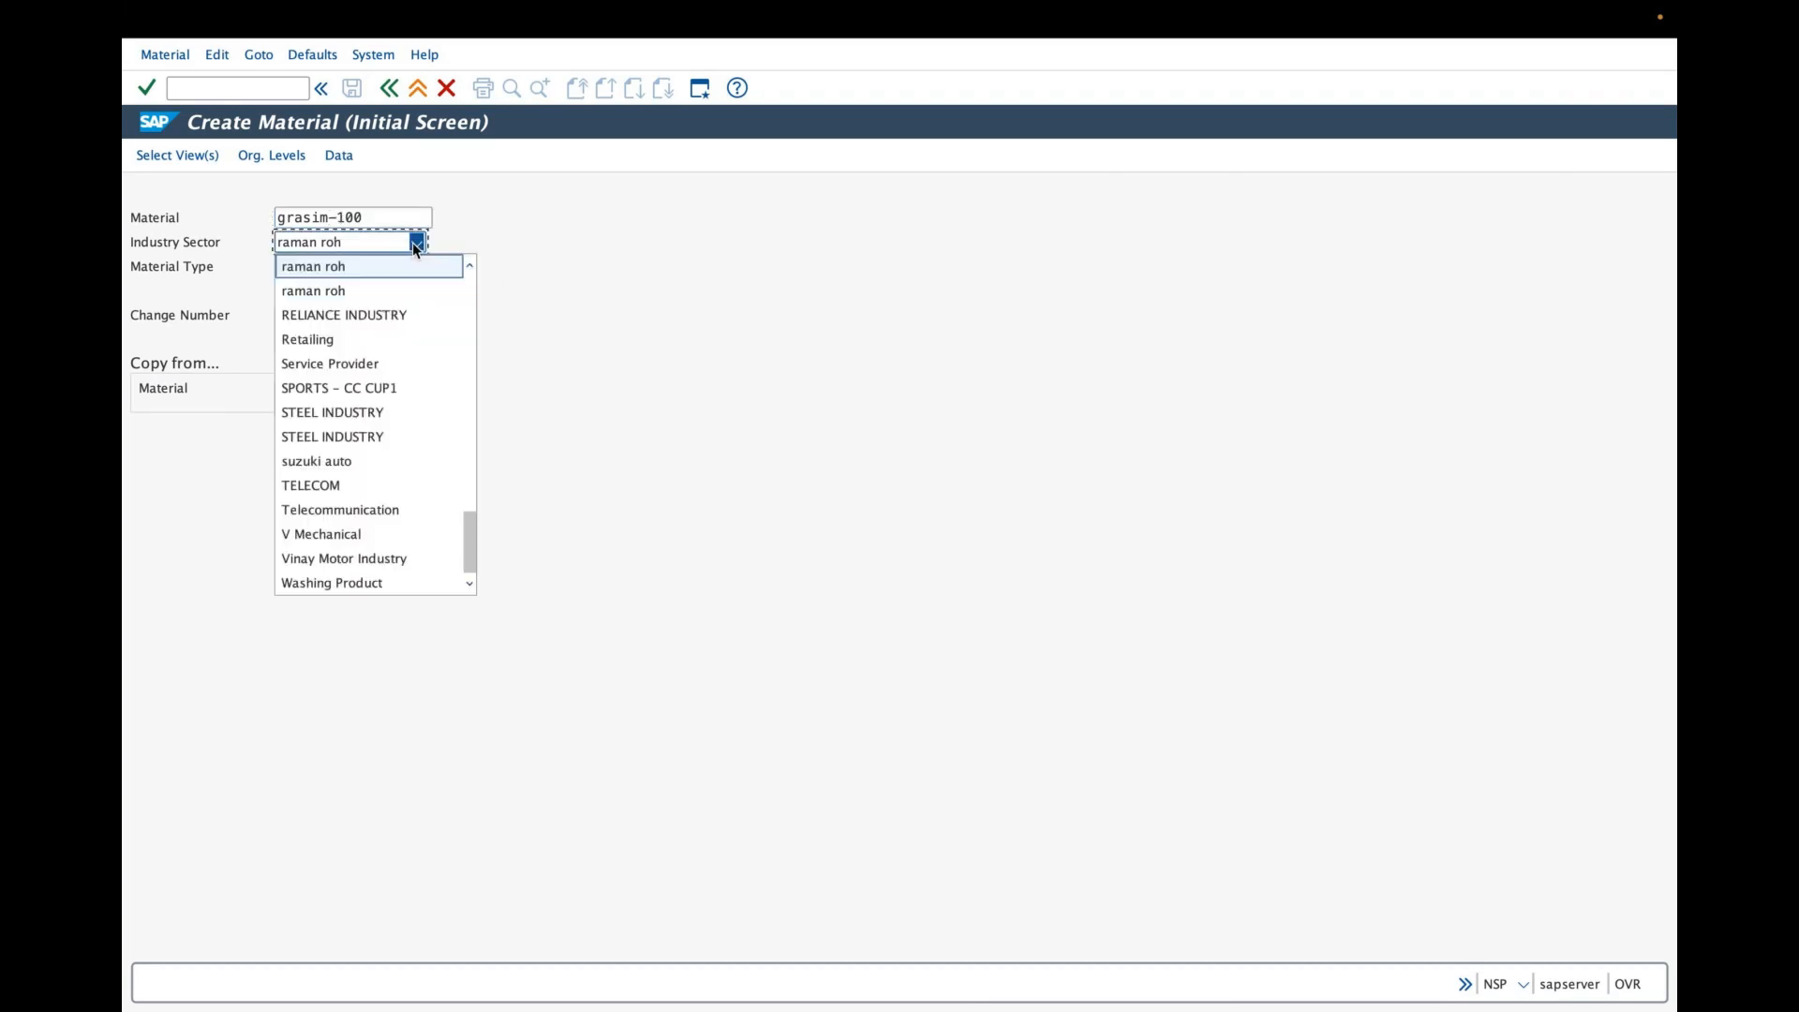
left_click_drag(469, 525, 470, 412)
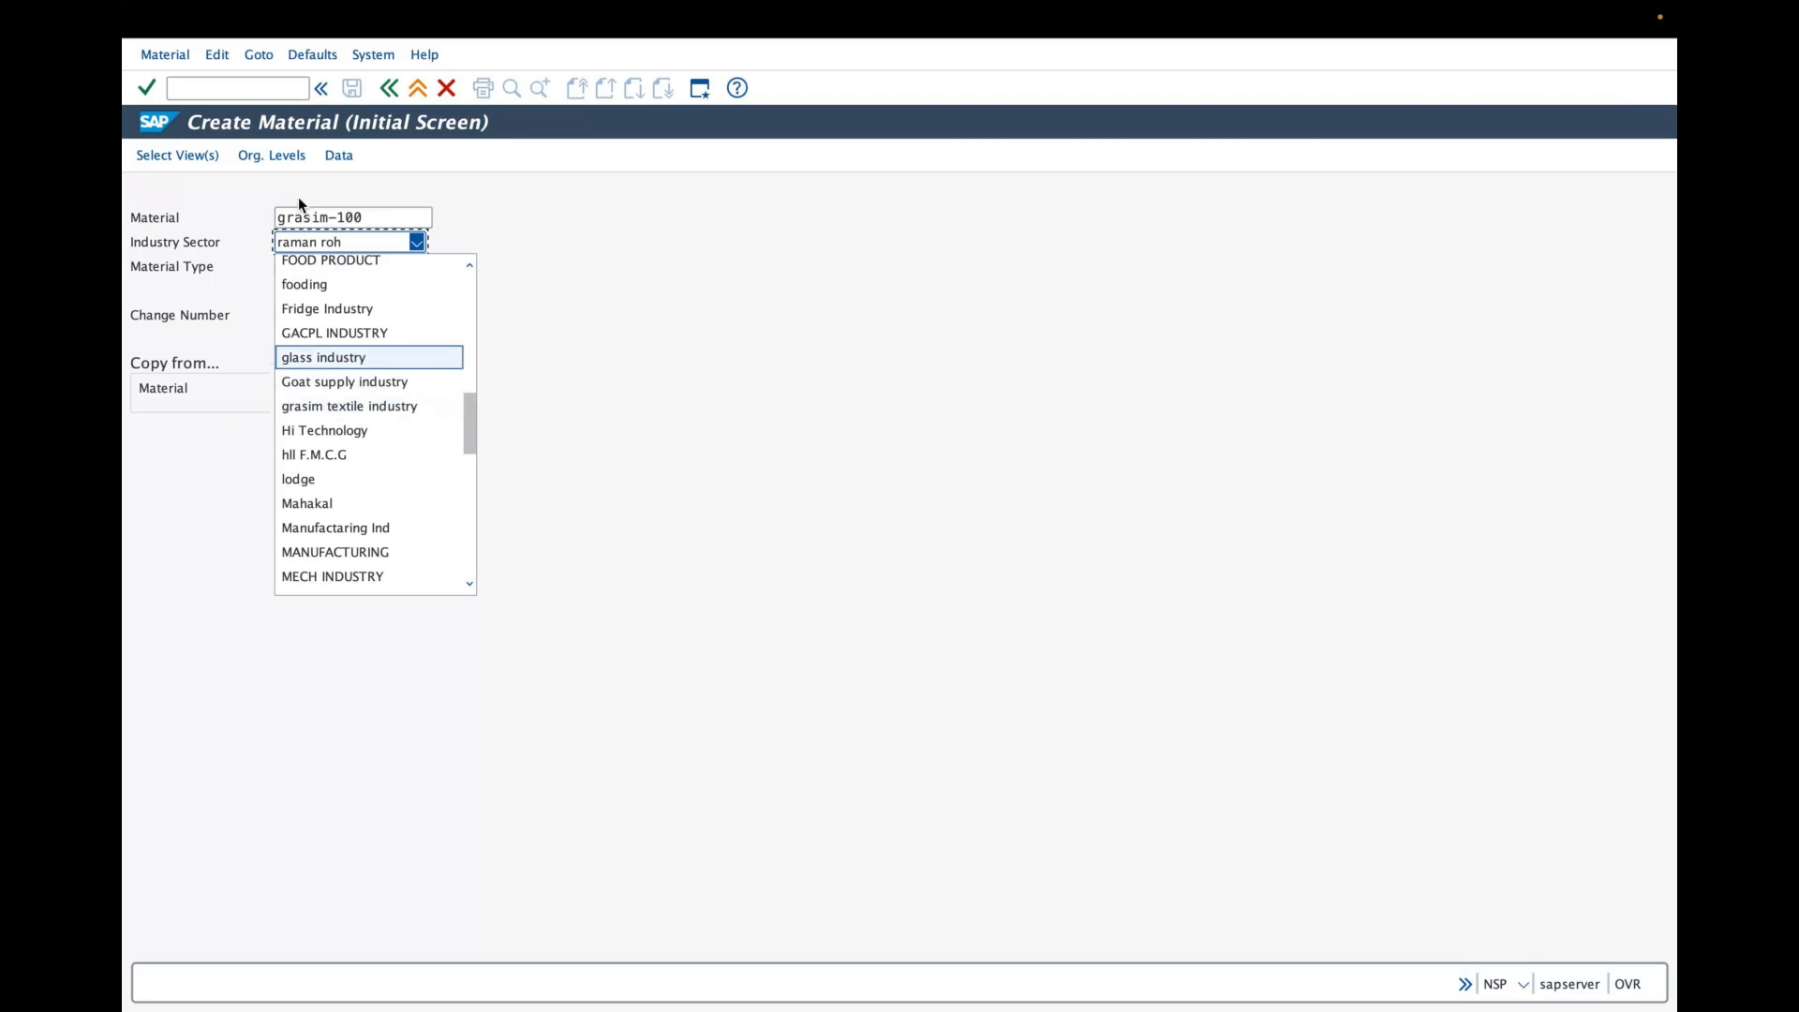
left_click_drag(380, 217, 272, 215)
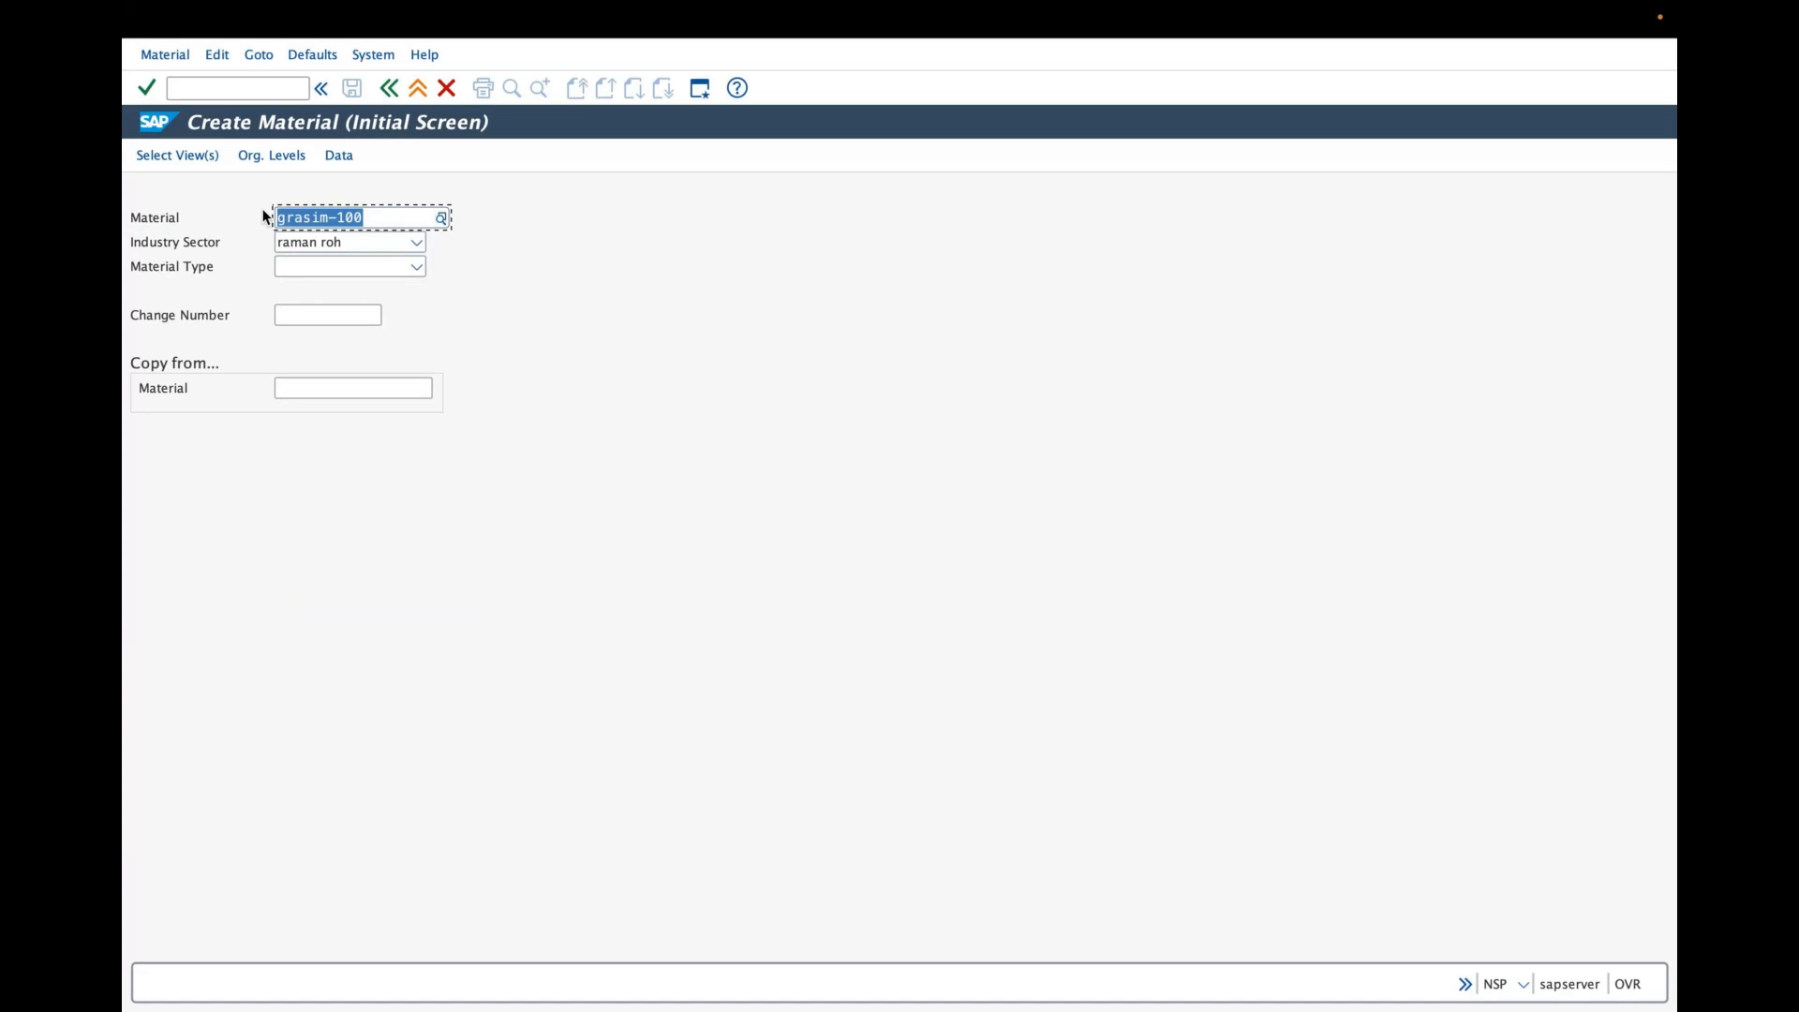
left_click(415, 242)
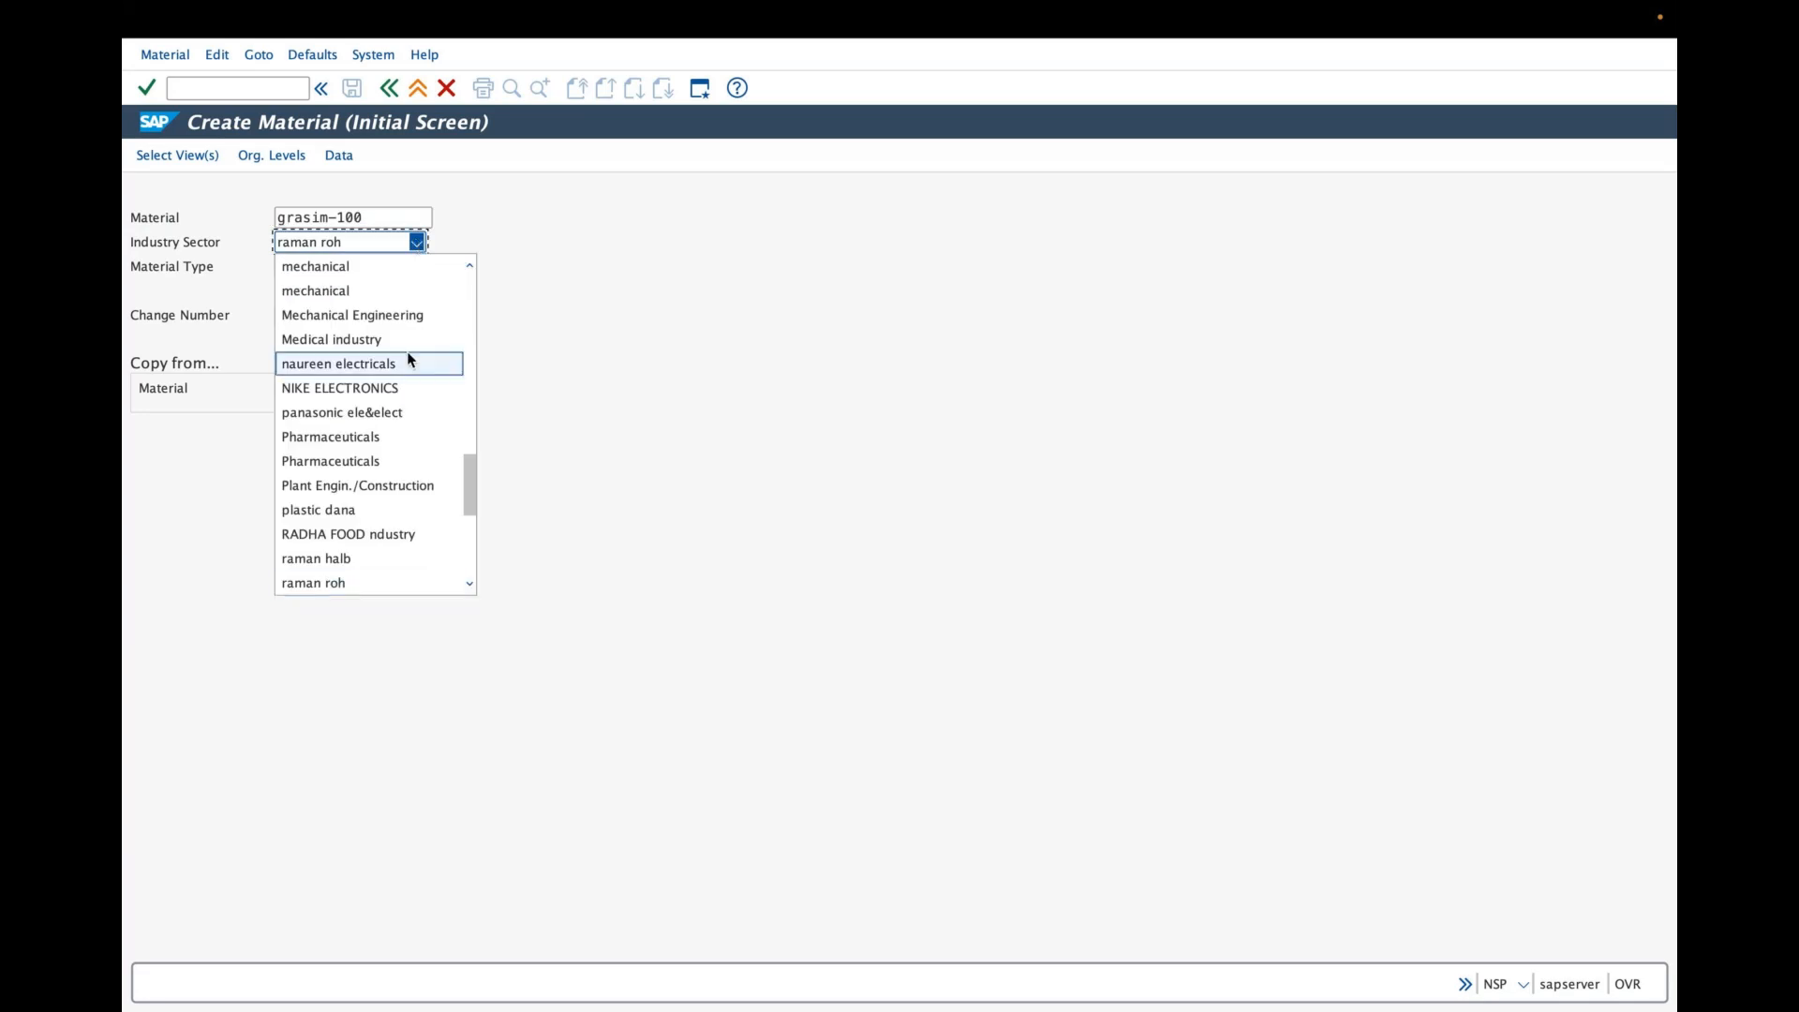
left_click(416, 245)
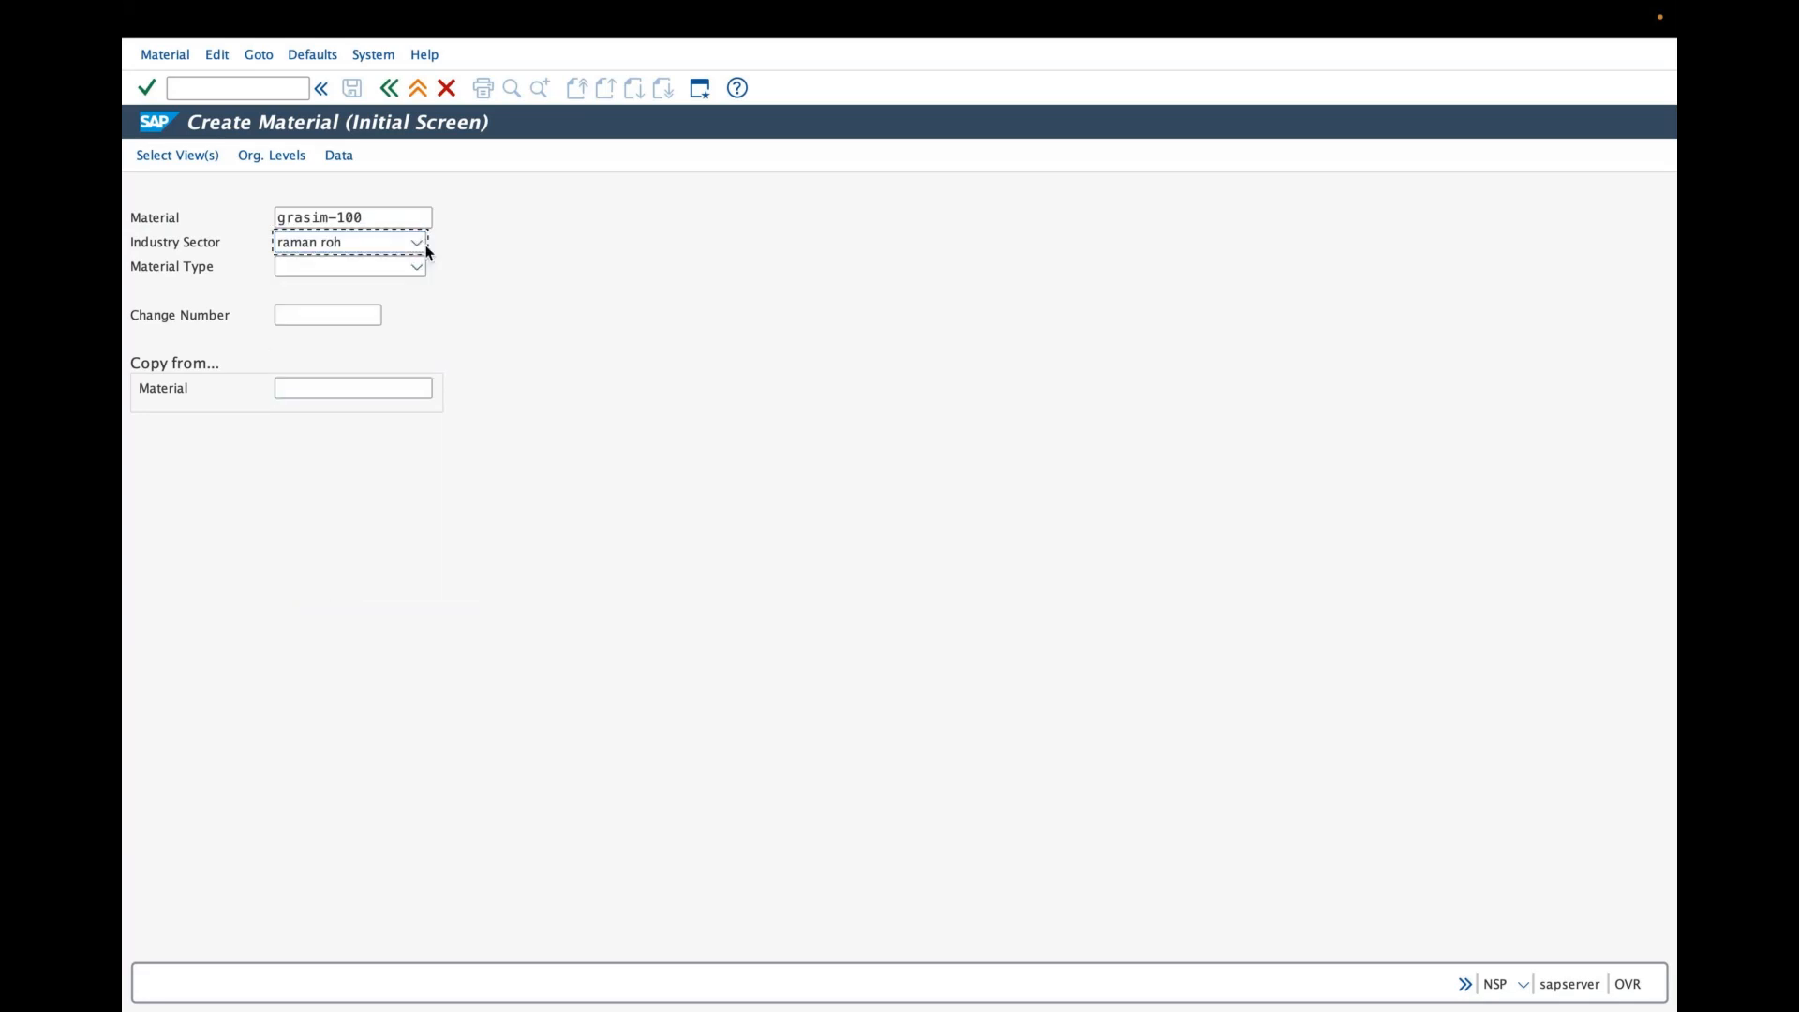
left_click(416, 246)
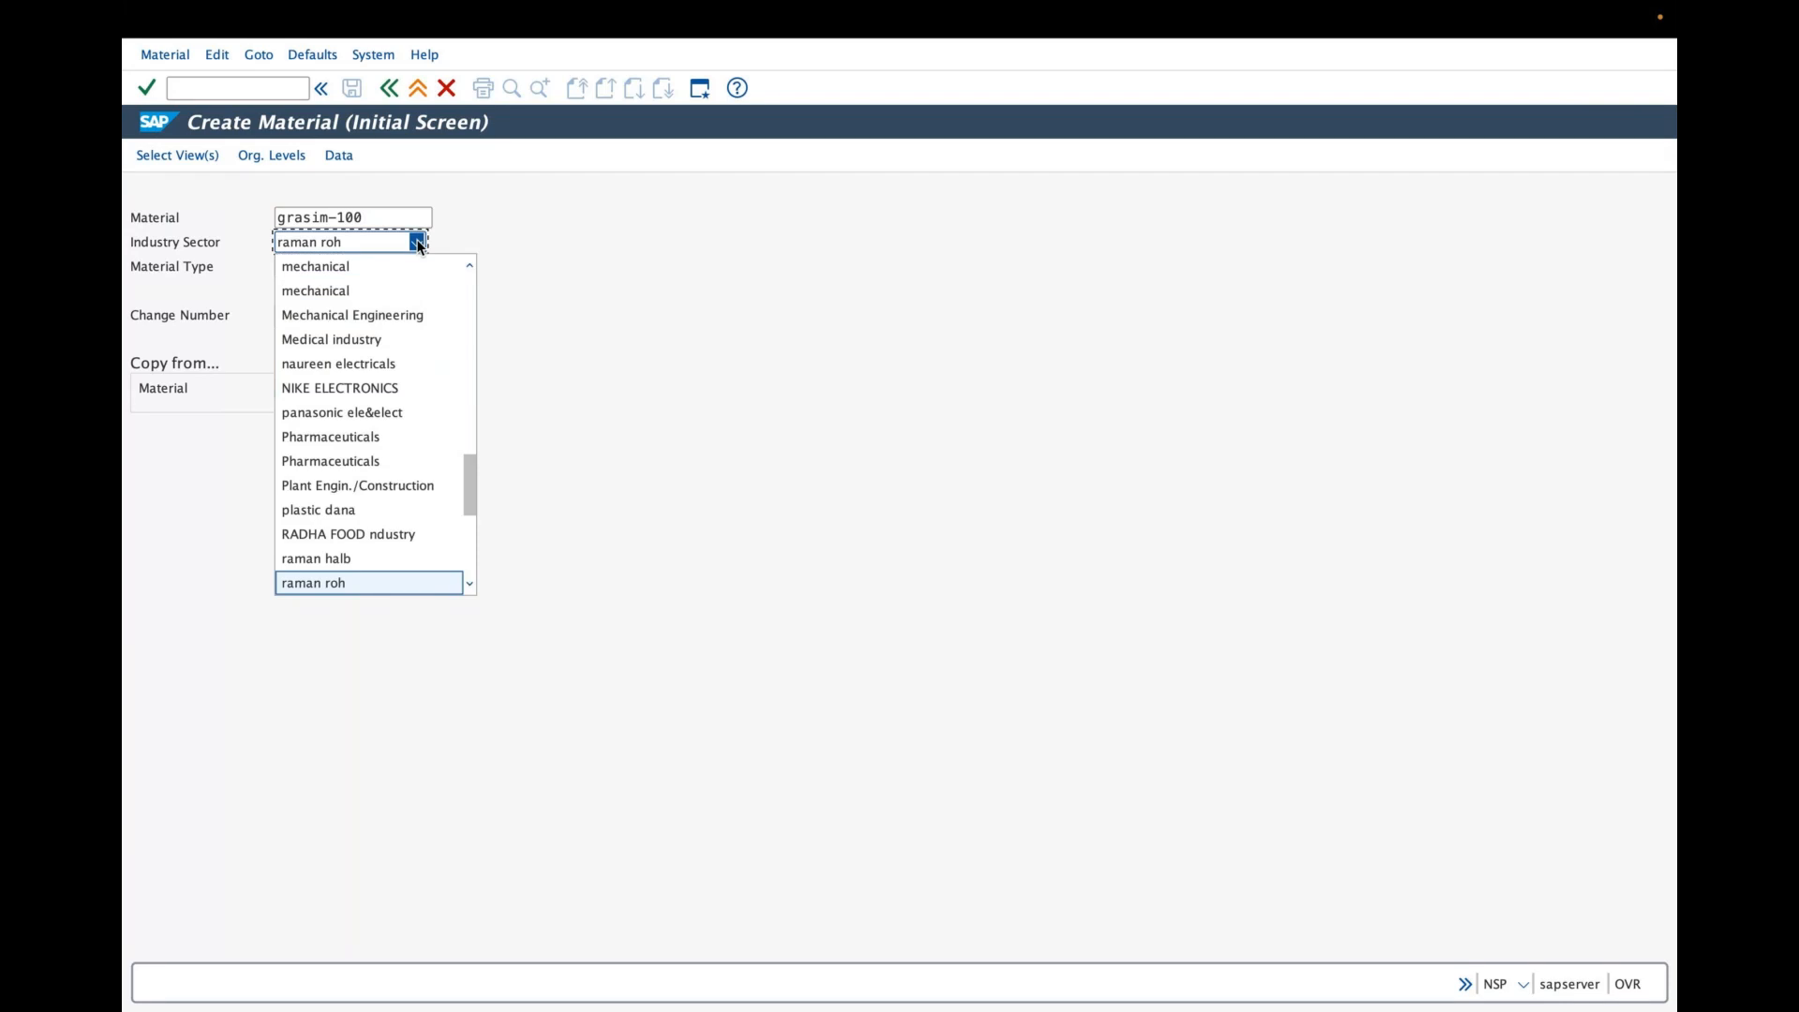
key("g")
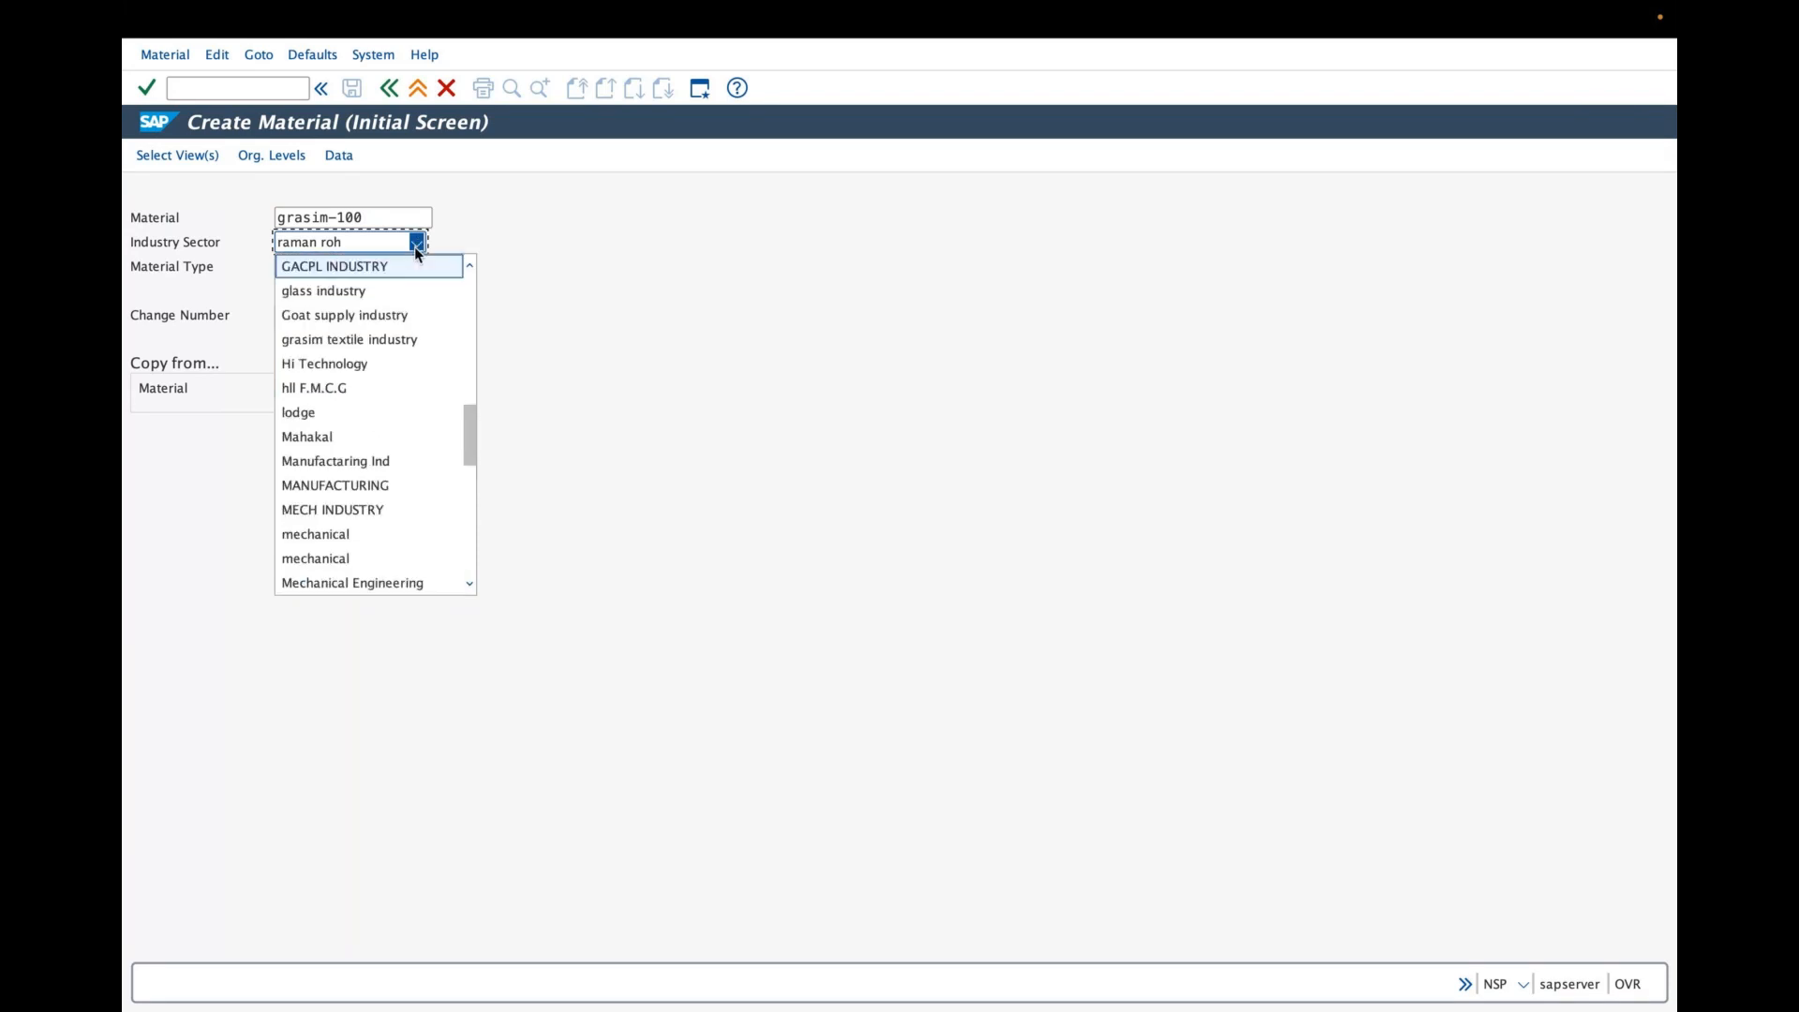
left_click(349, 339)
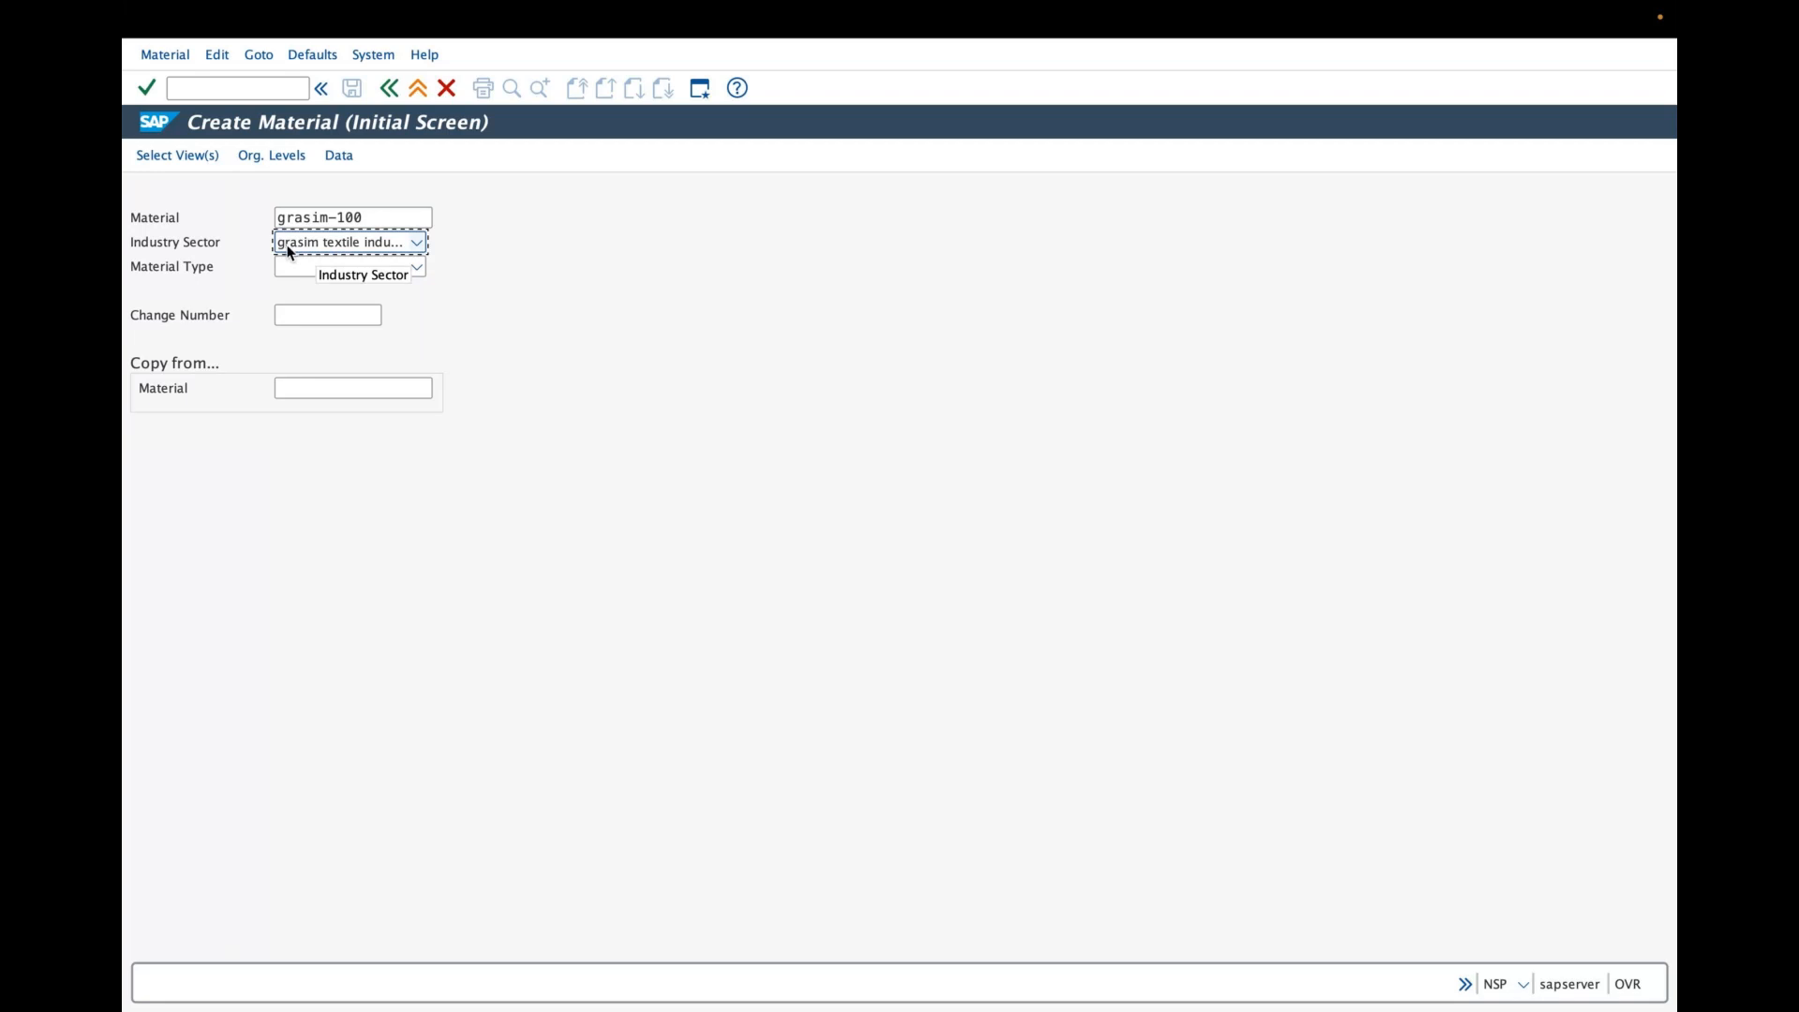
left_click(349, 218)
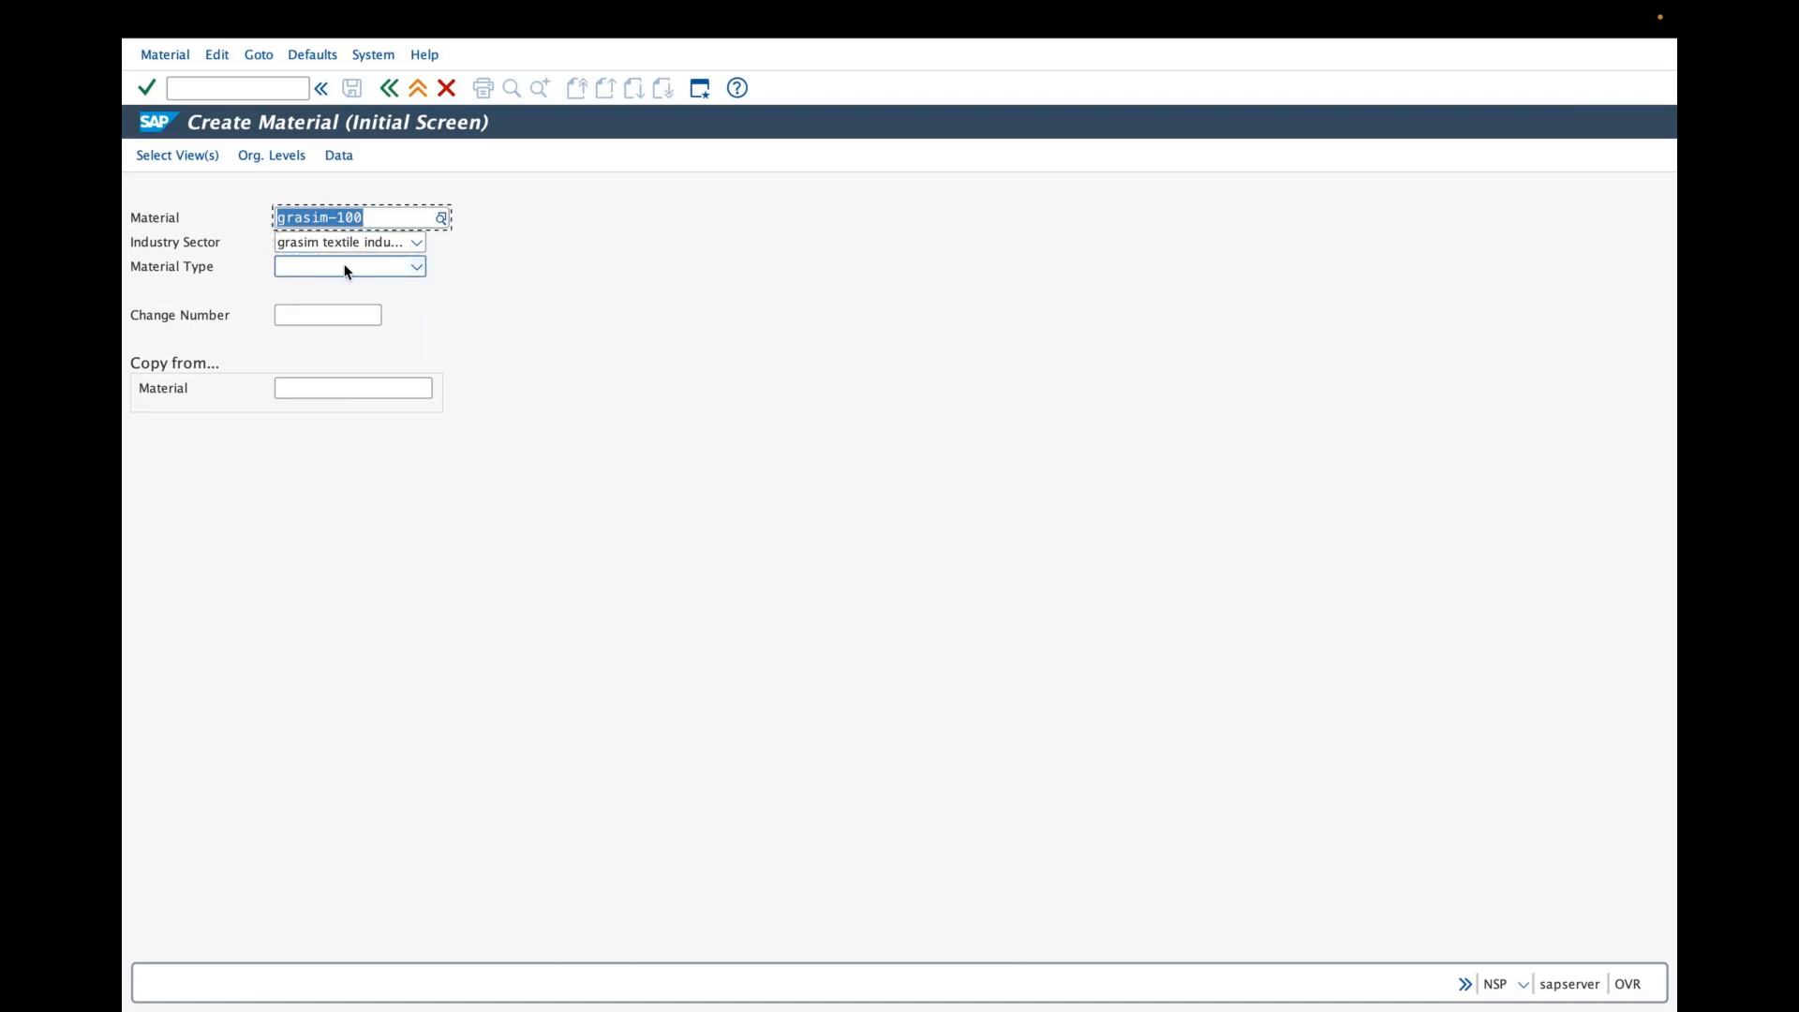
- Try to set the material type to grasin Finished products
left_click(412, 268)
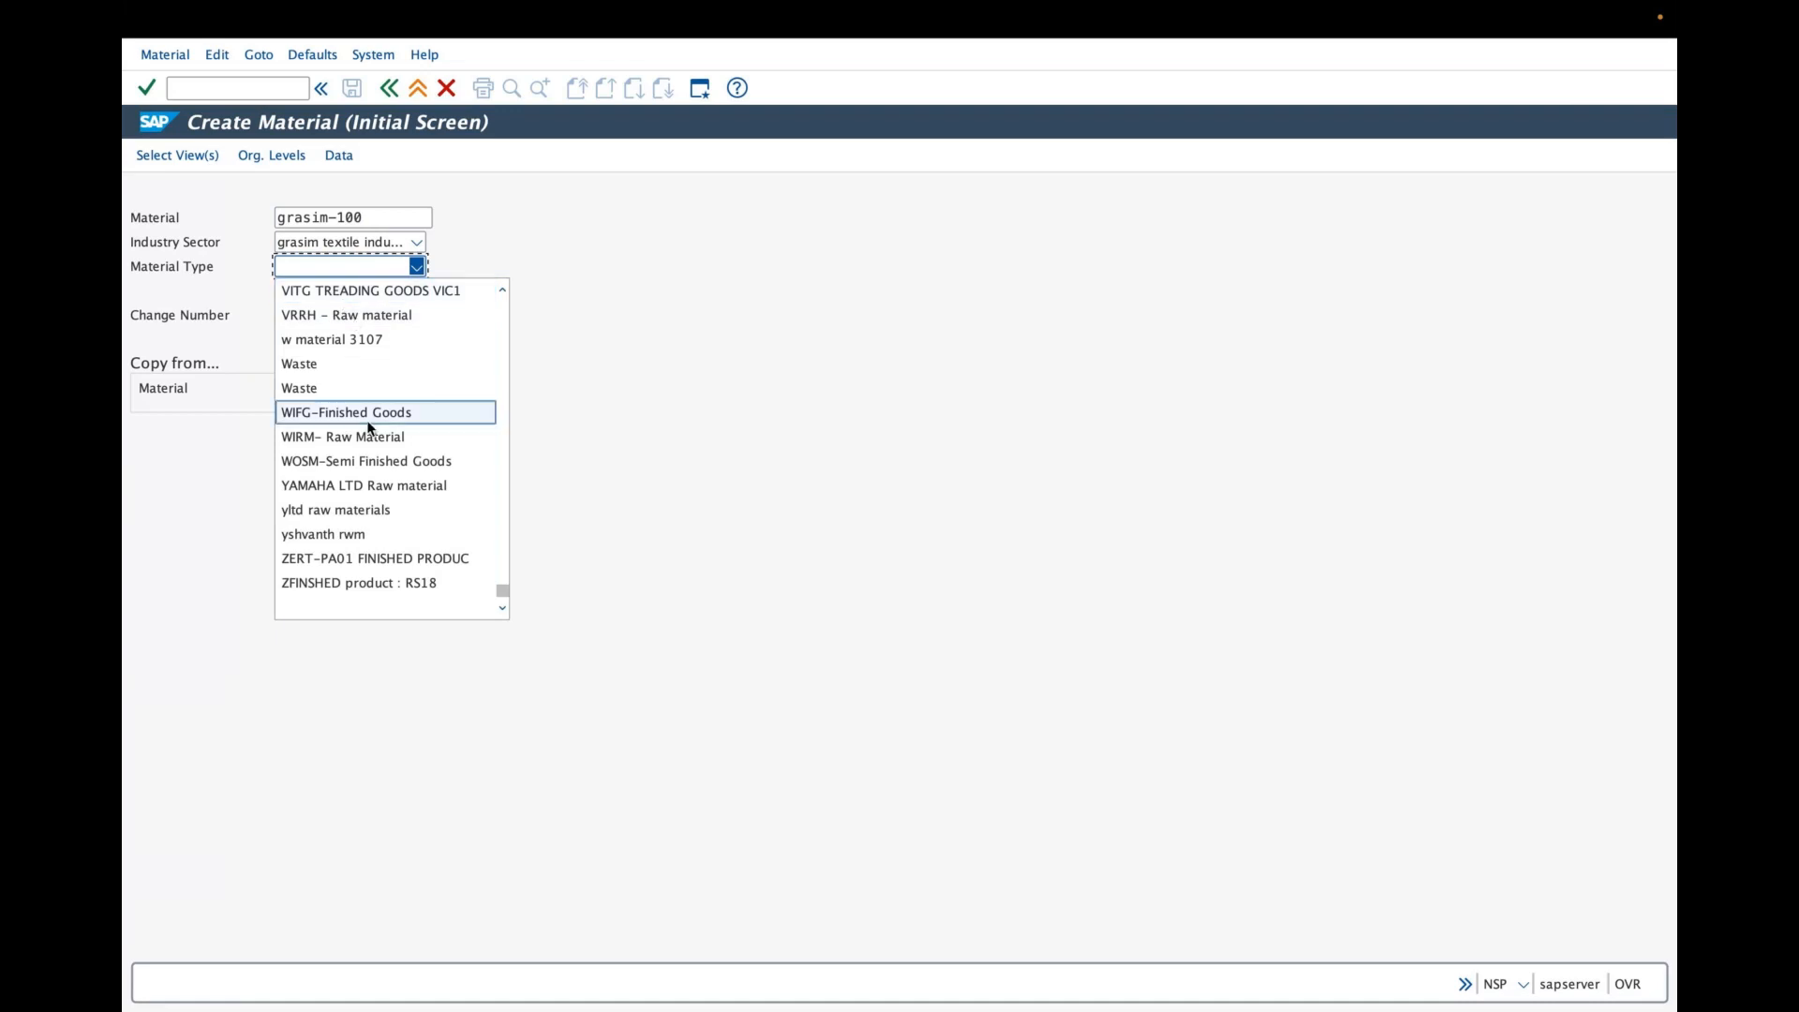
key("f")
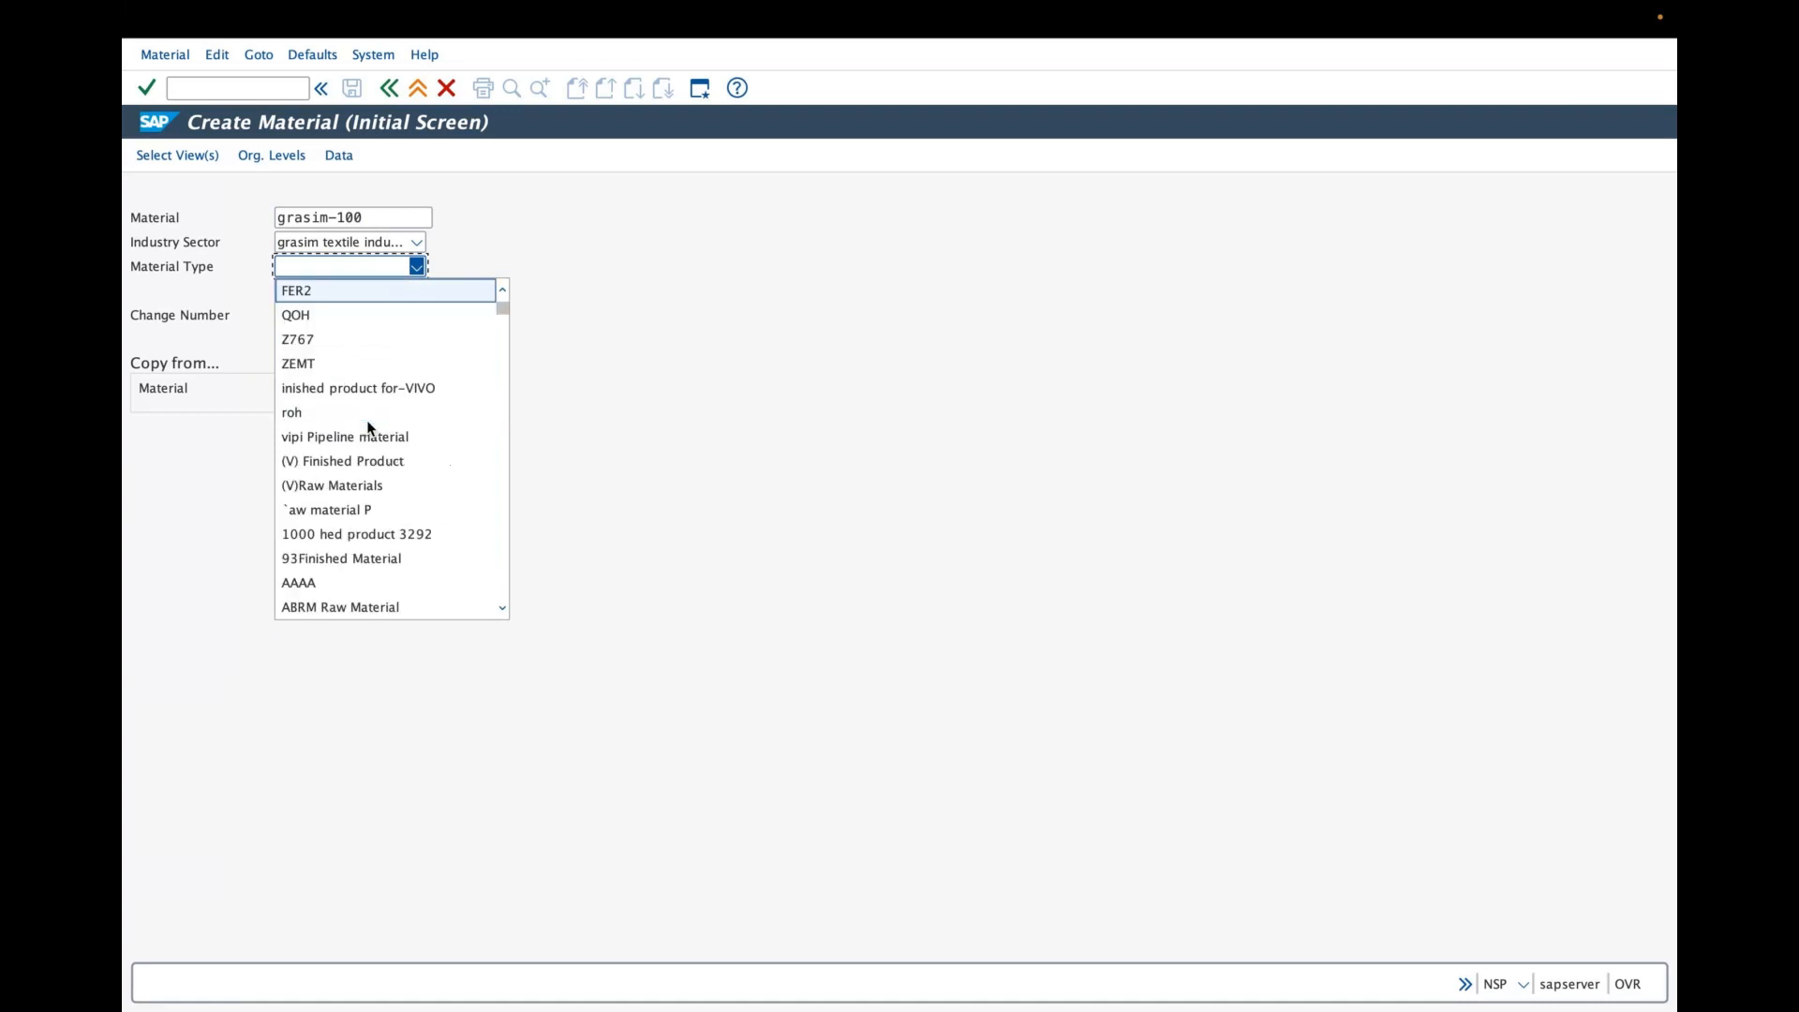
key("Down")
key("Down")
key("Down")
key("Down")
key("Down")
key("Down")
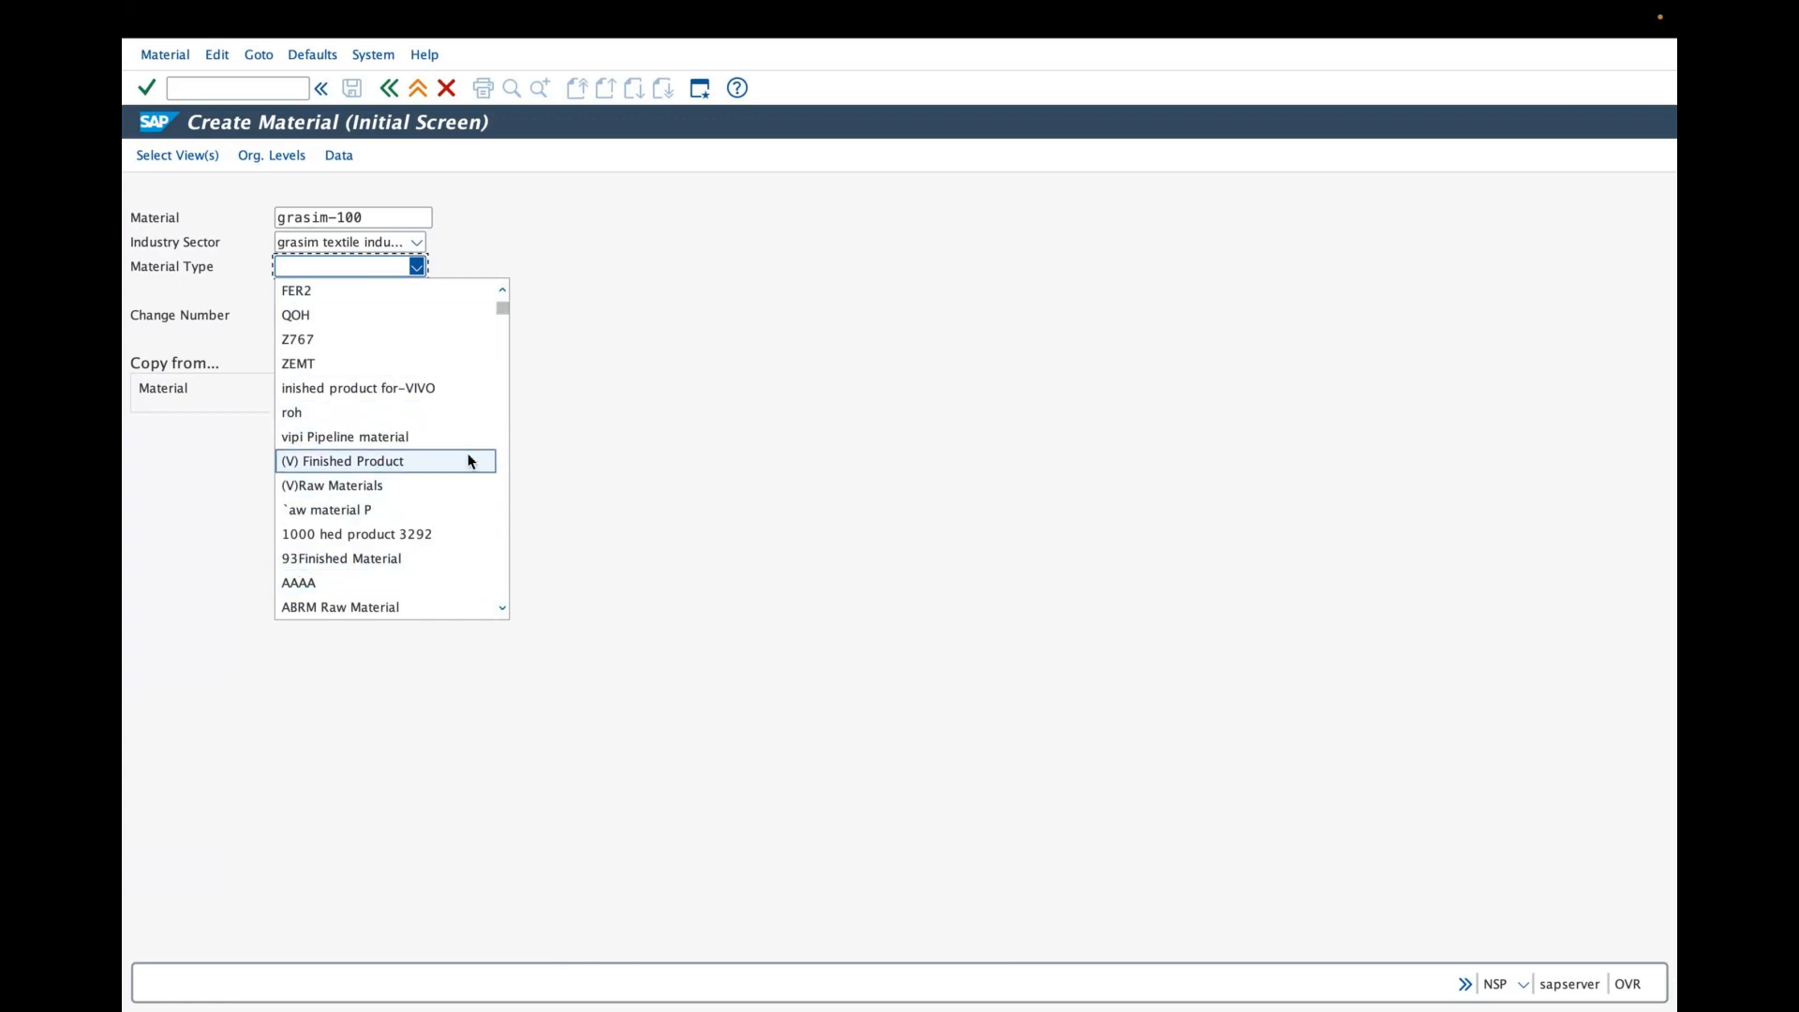
key("g")
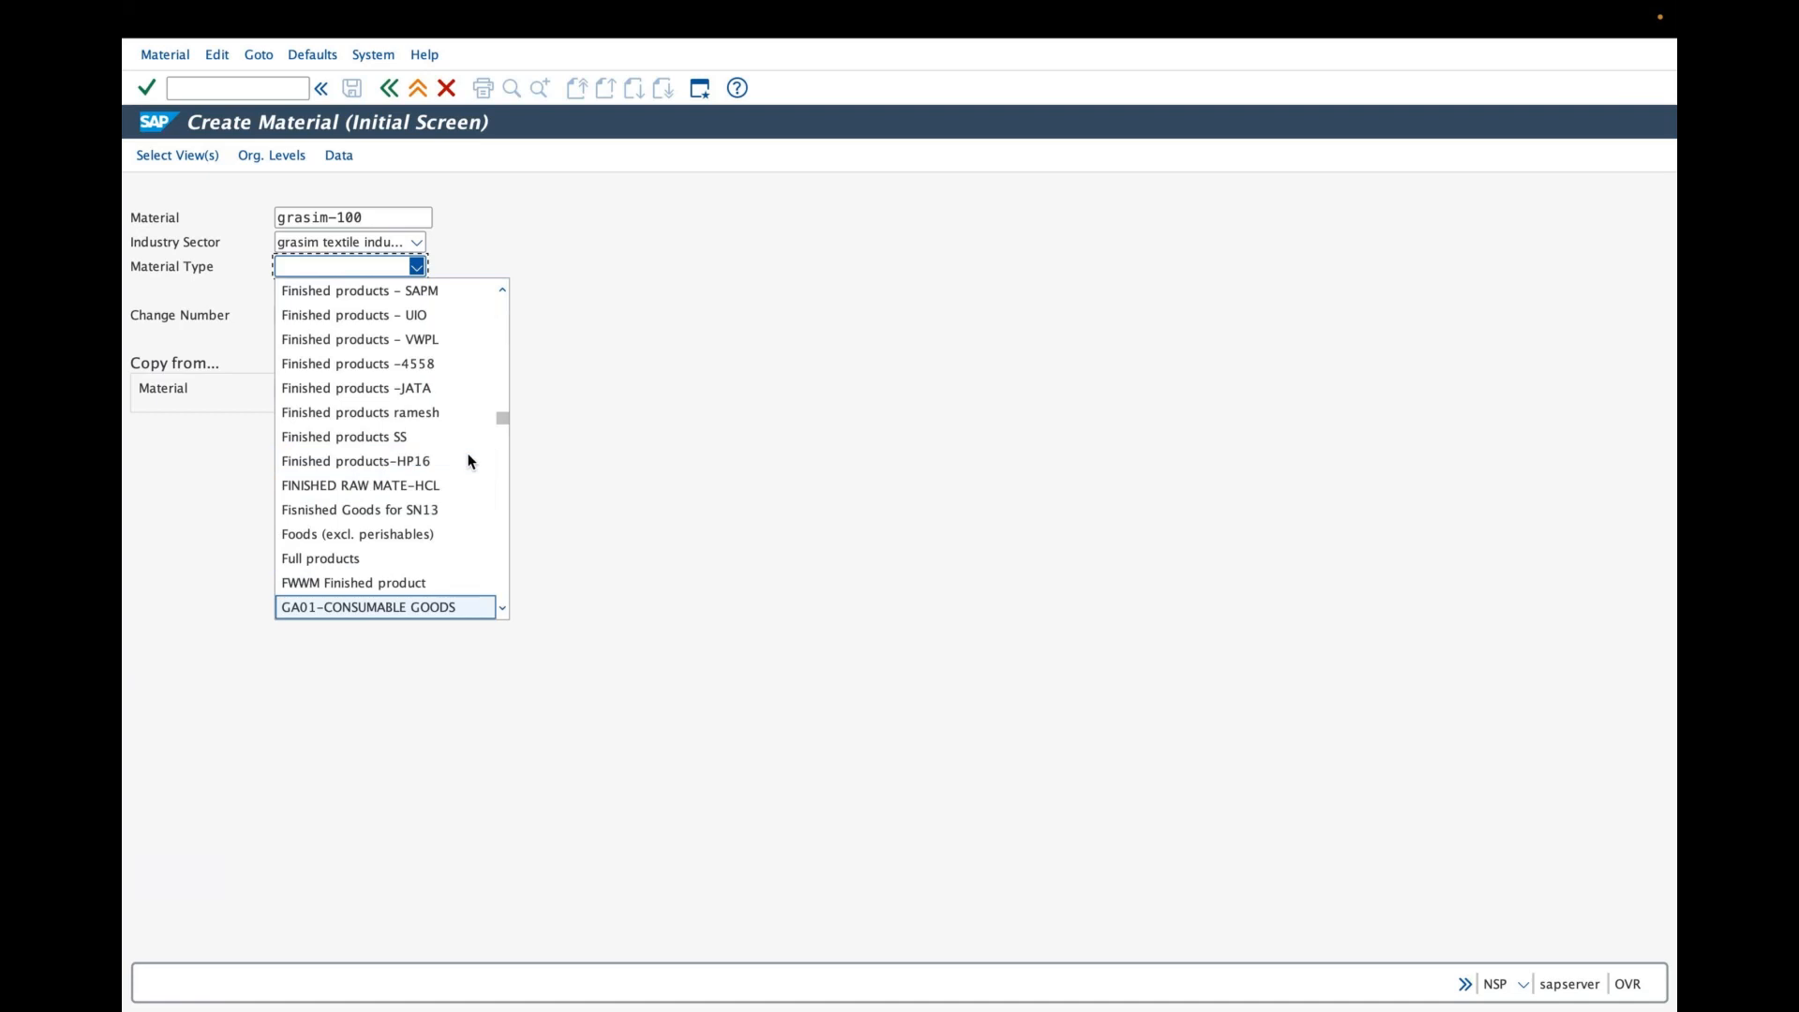
left_click(503, 607)
left_click(502, 608)
left_click(502, 607)
left_click(502, 607)
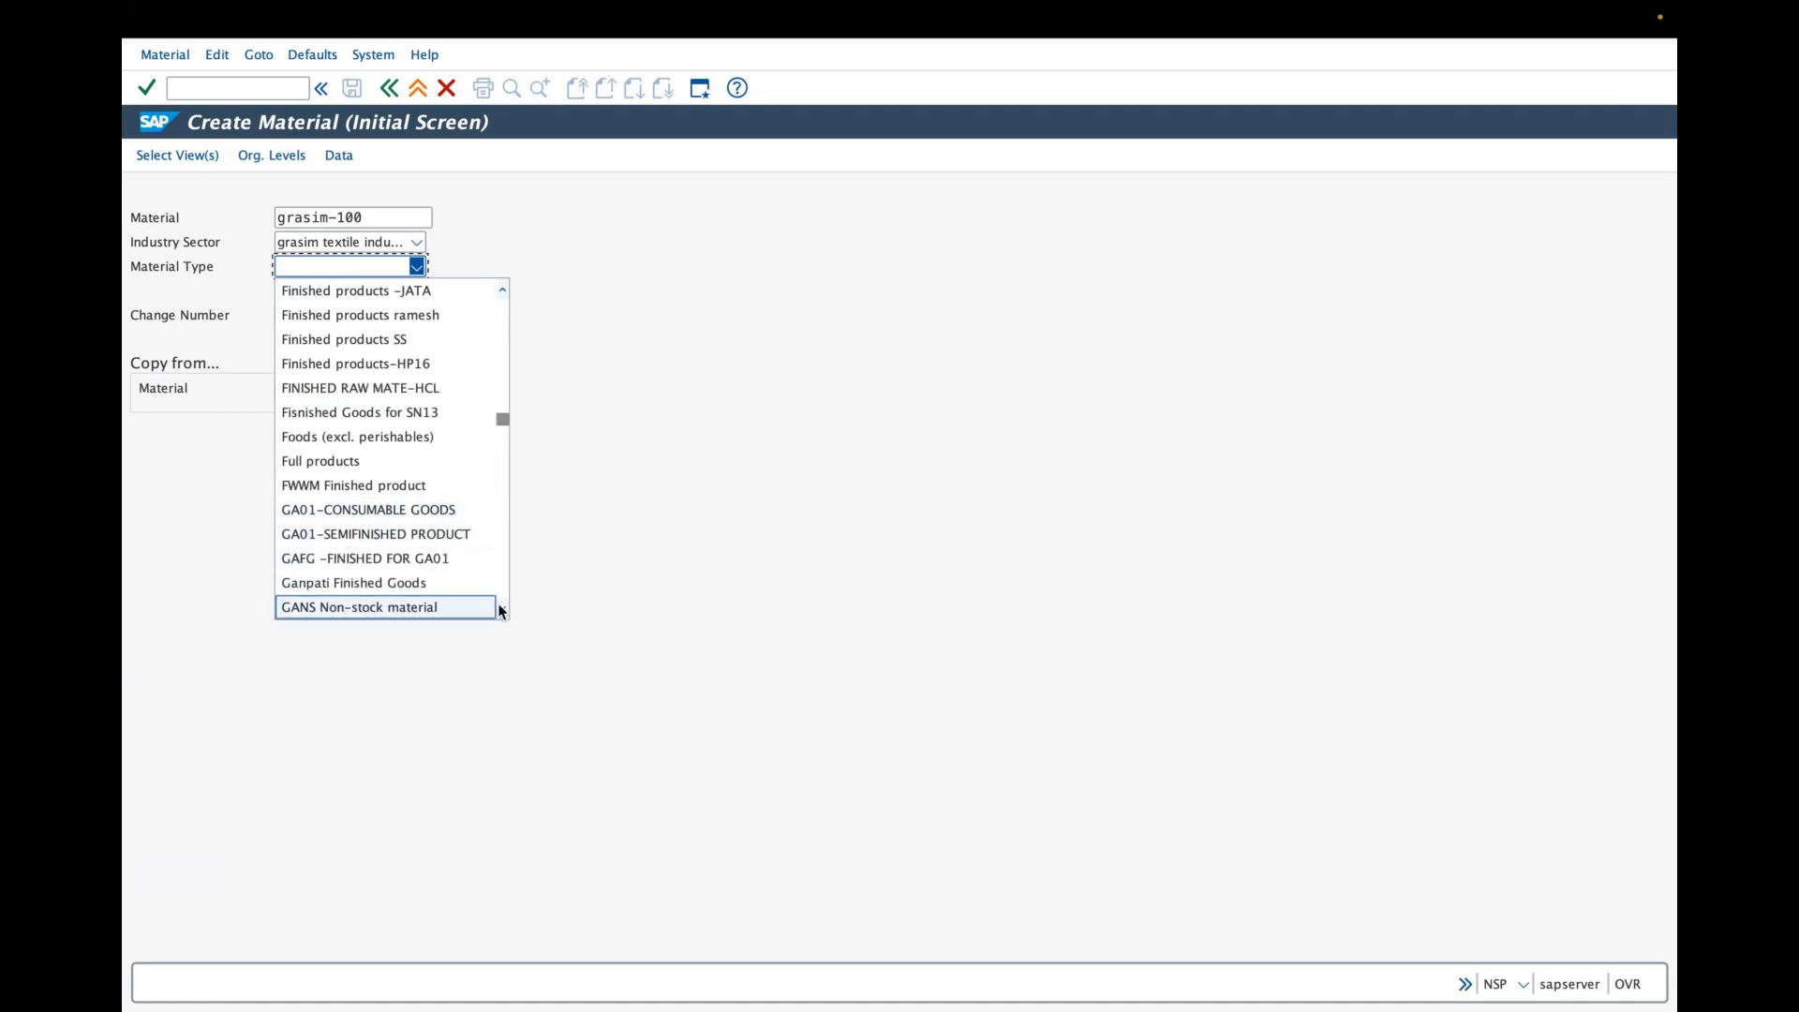
scroll(502, 611, "down", 1)
left_click(502, 610)
left_click(502, 610)
left_click(502, 610)
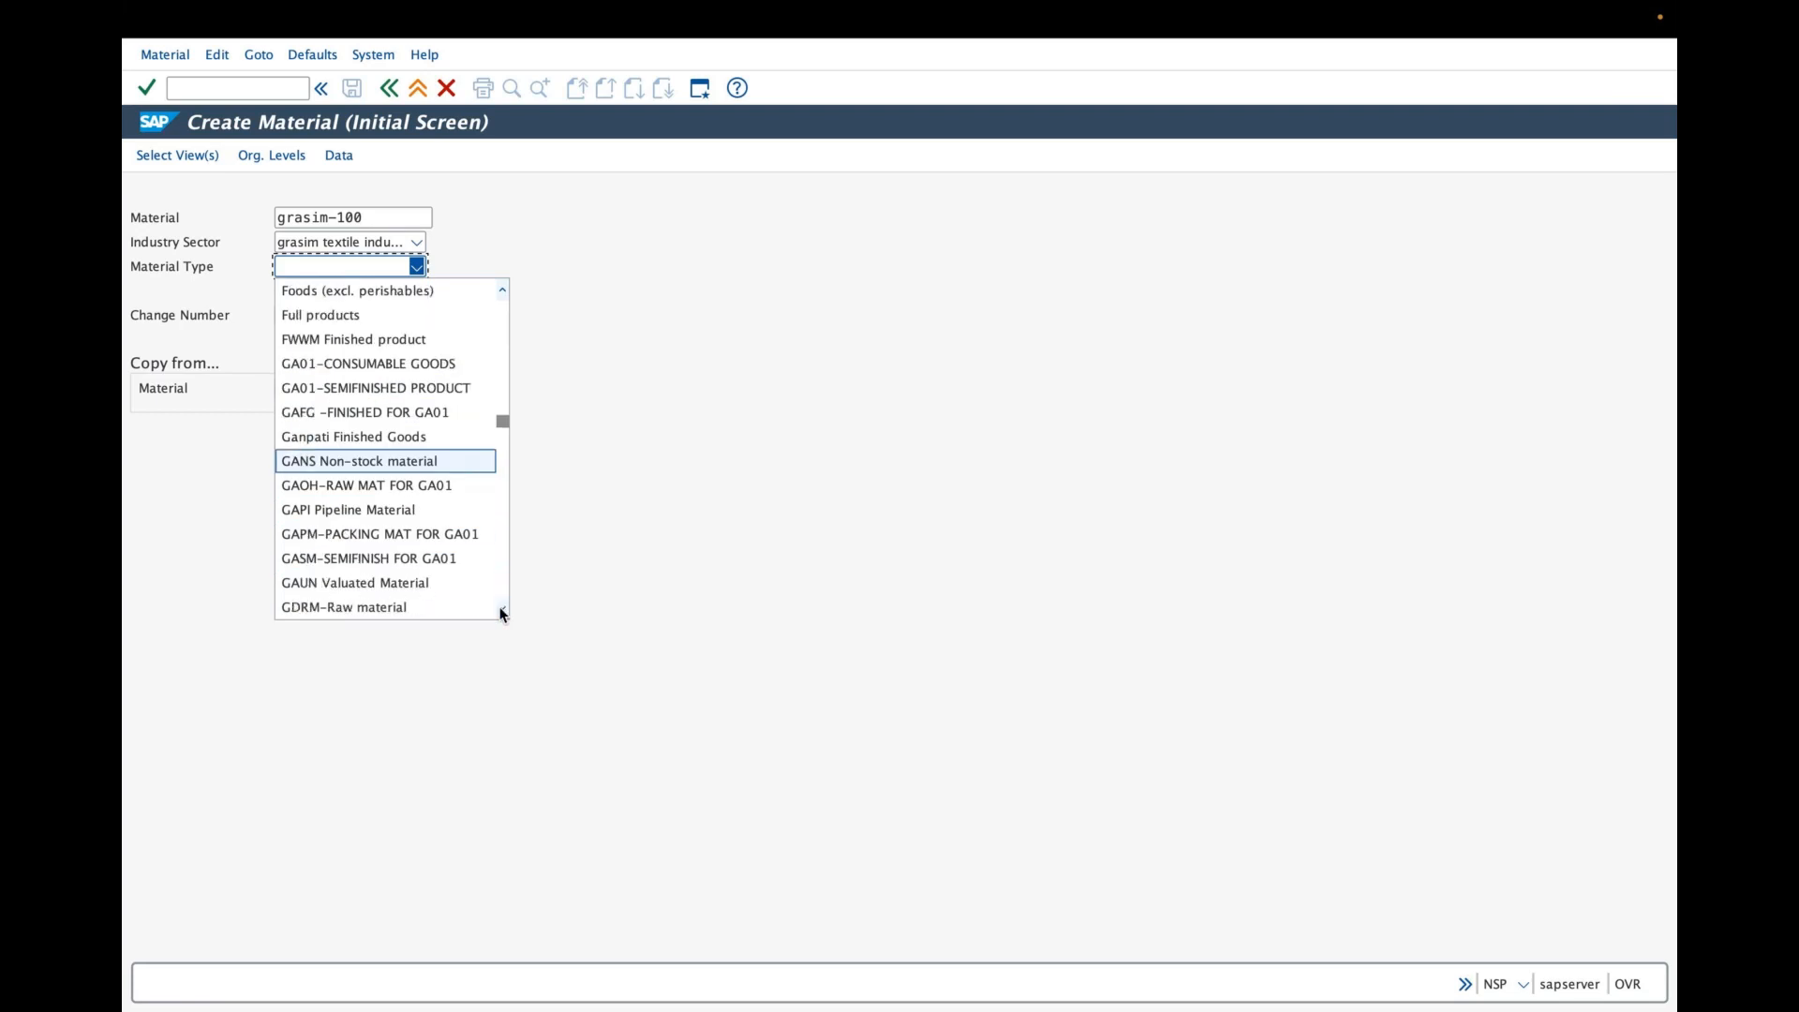
left_click(502, 610)
left_click(502, 611)
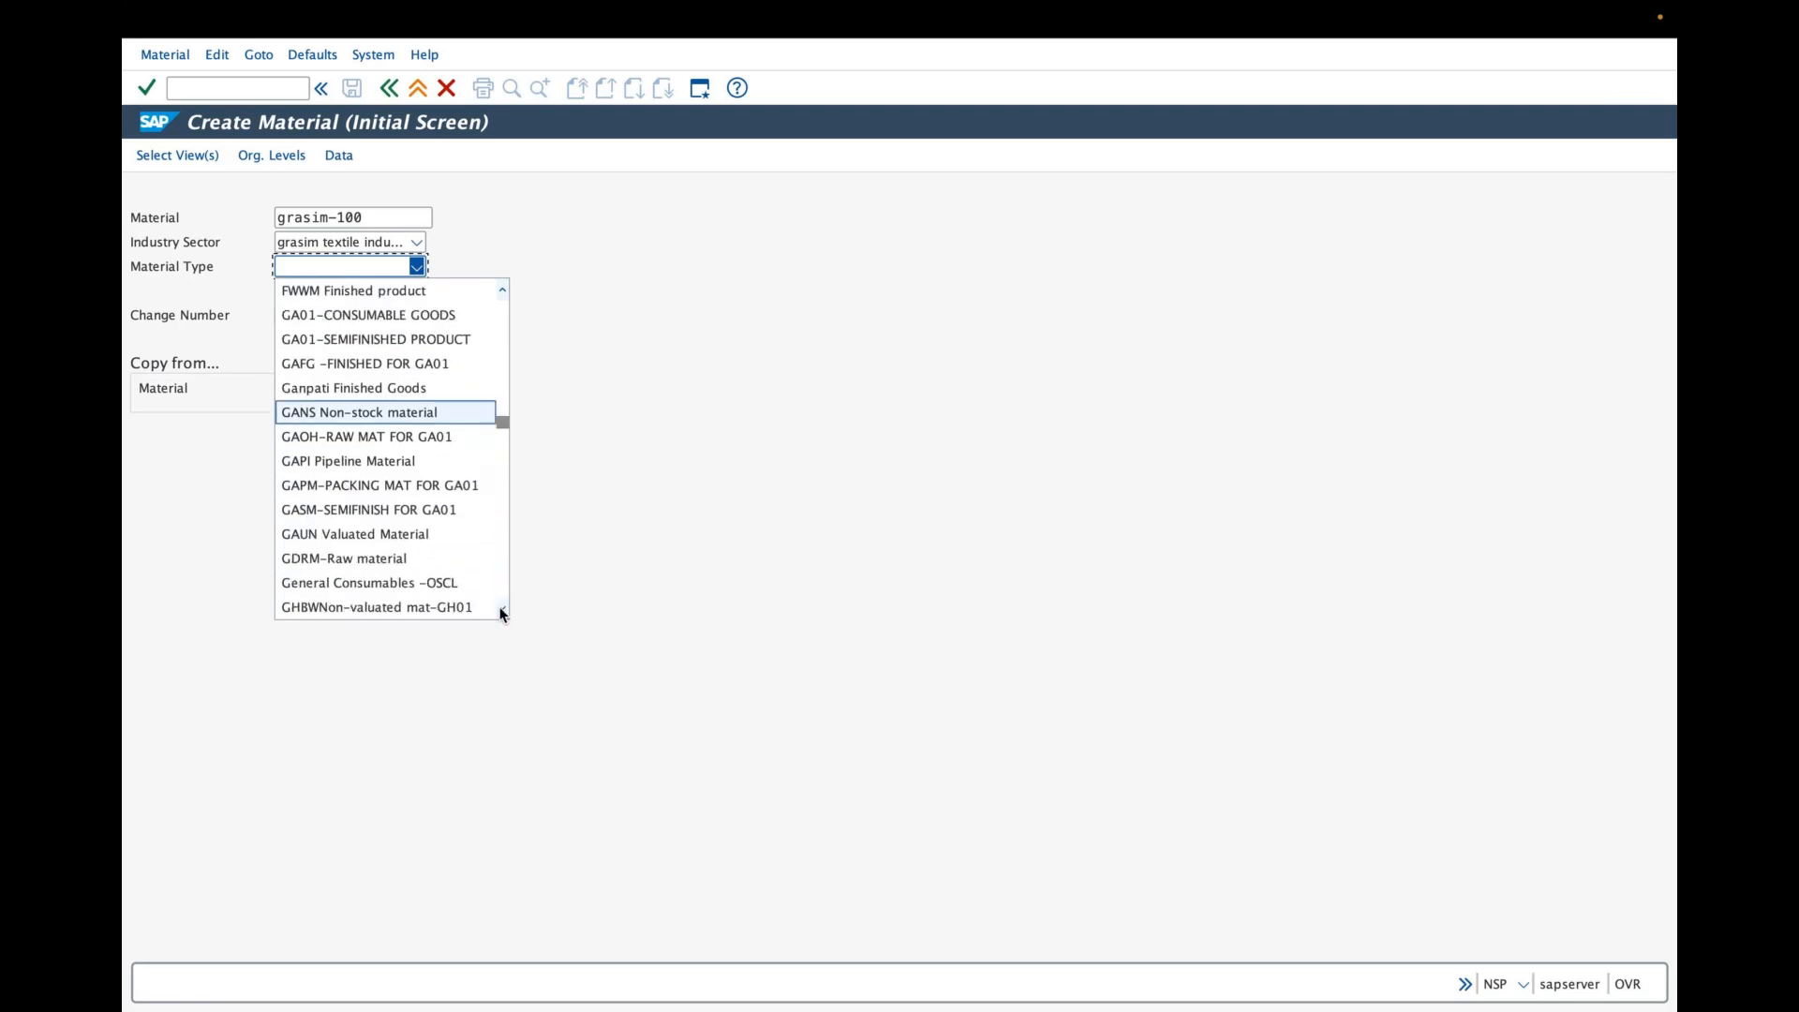
left_click(502, 610)
left_click(502, 611)
left_click(502, 611)
scroll(389, 610, "down", 2)
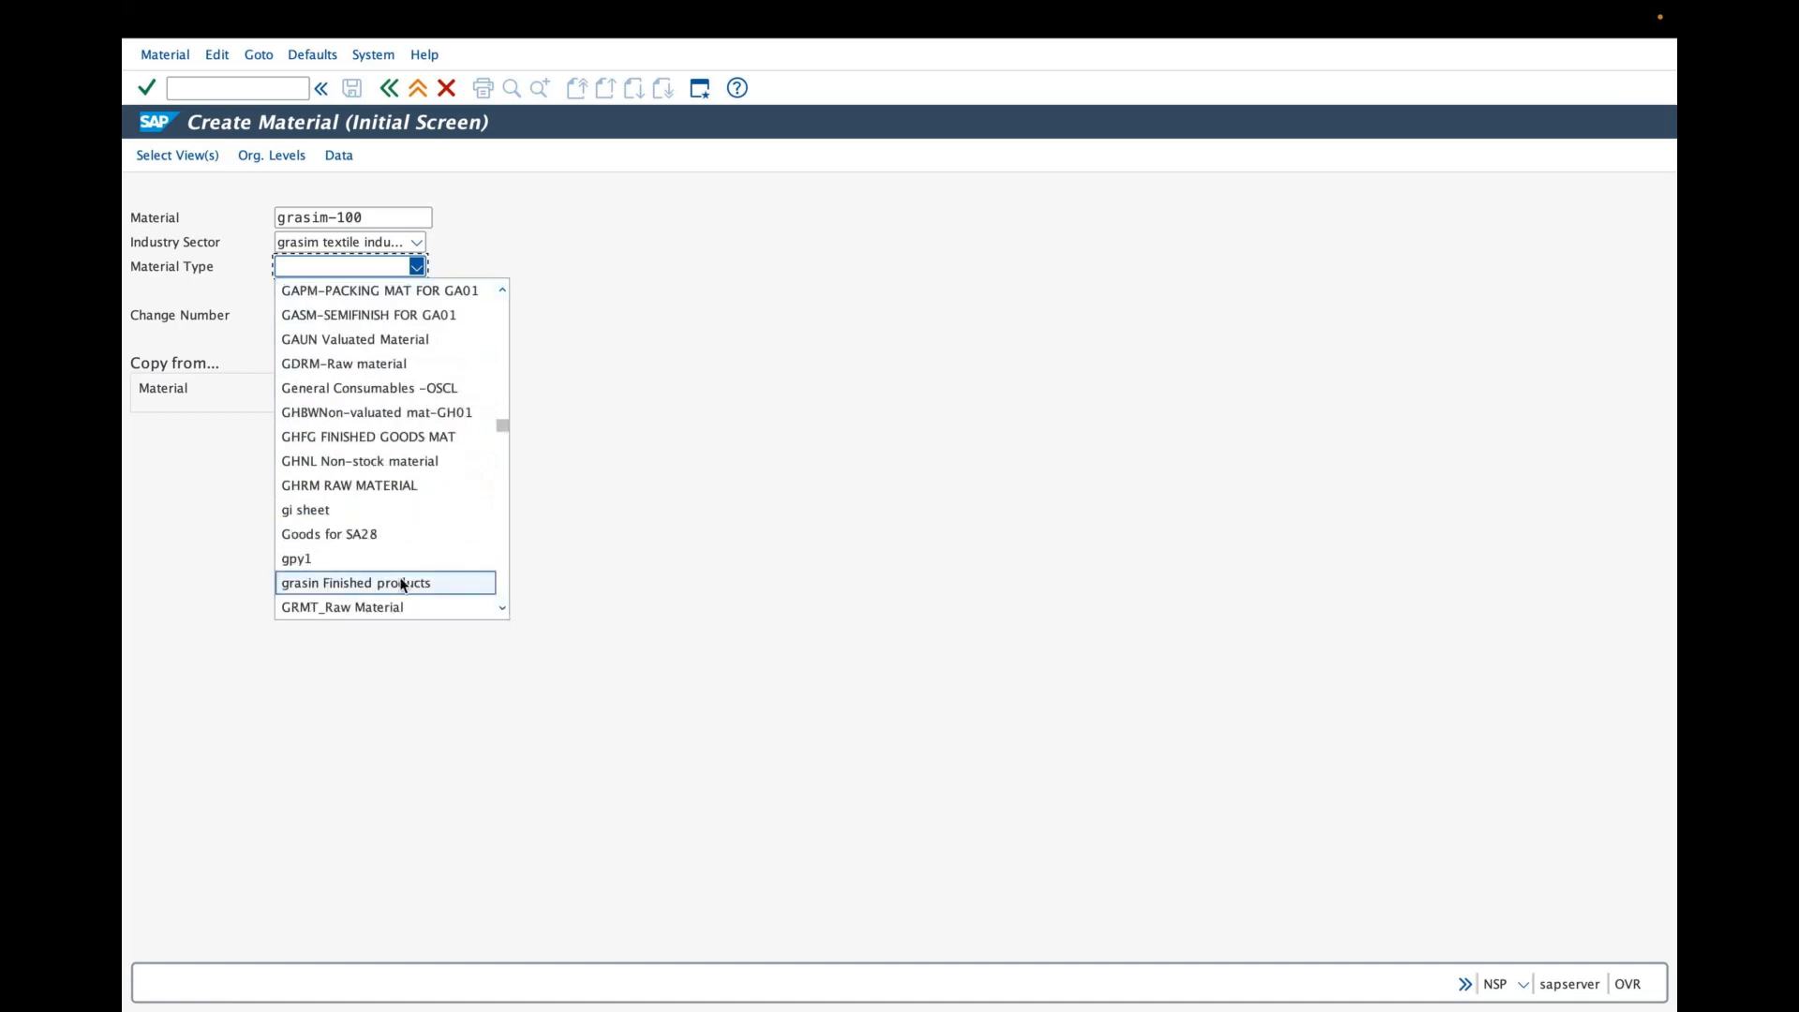
left_click(402, 585)
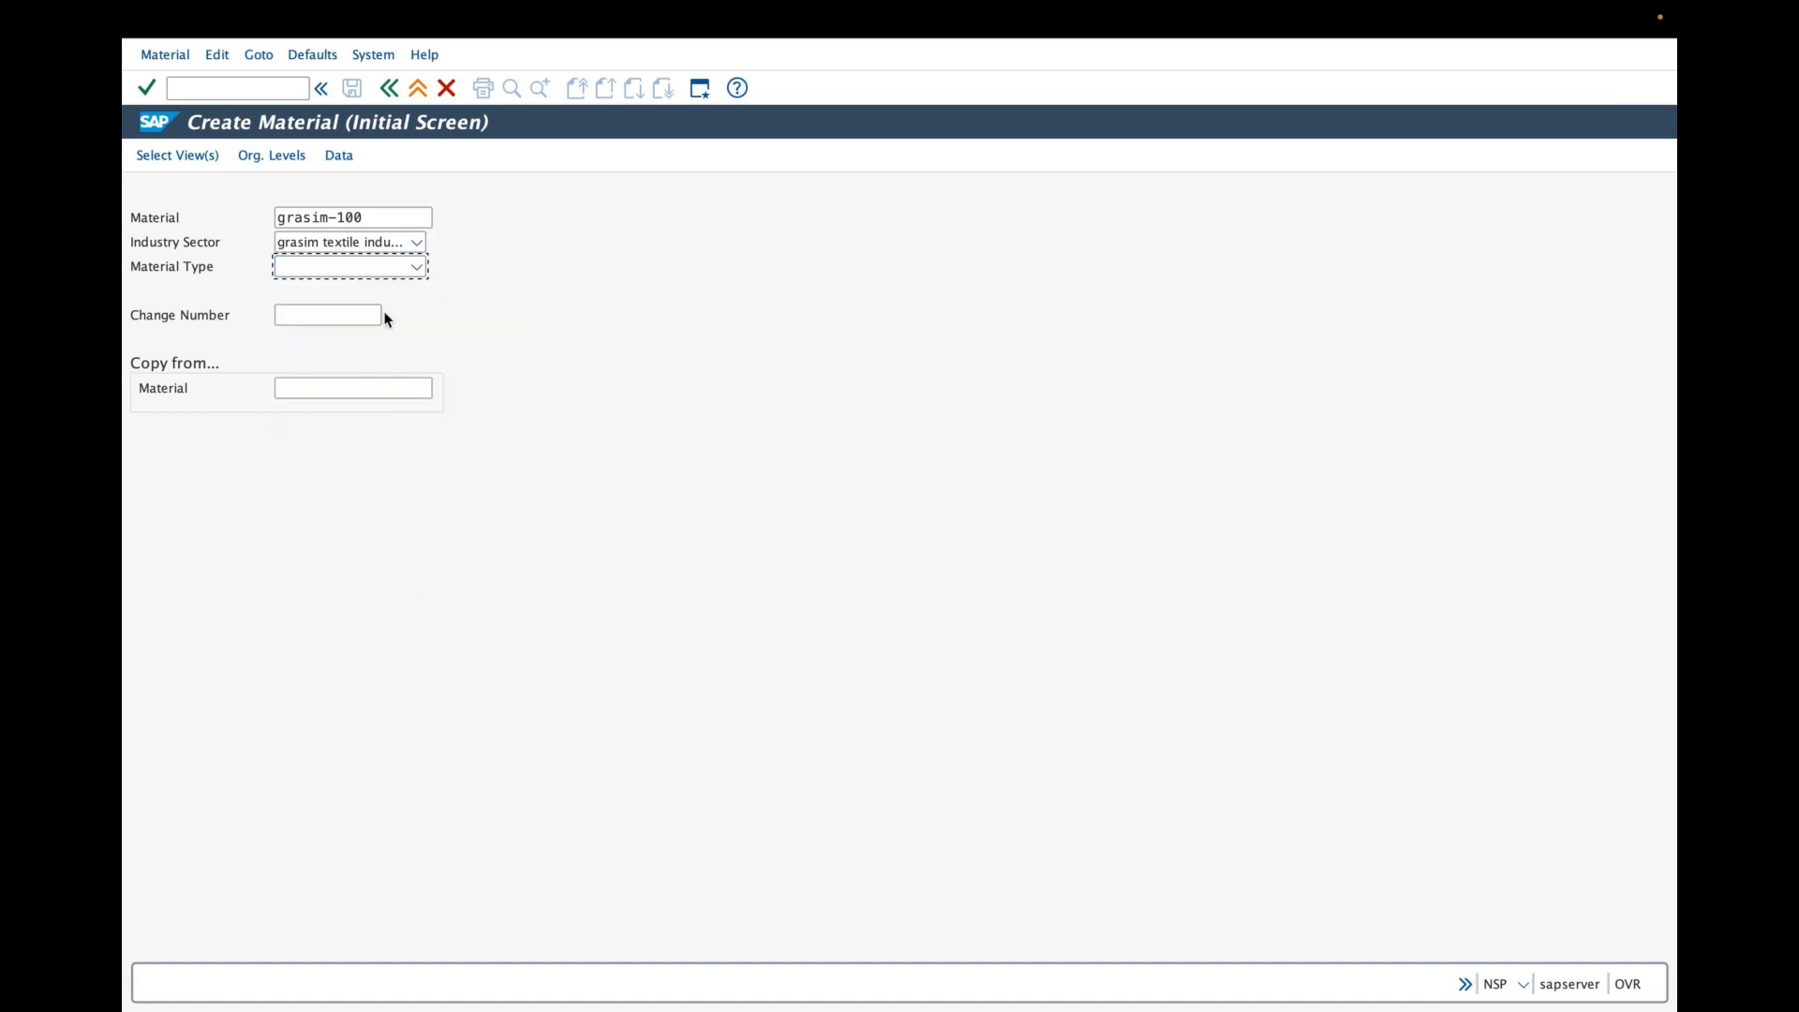
- Set the material type to grasin Finished products
left_click(417, 270)
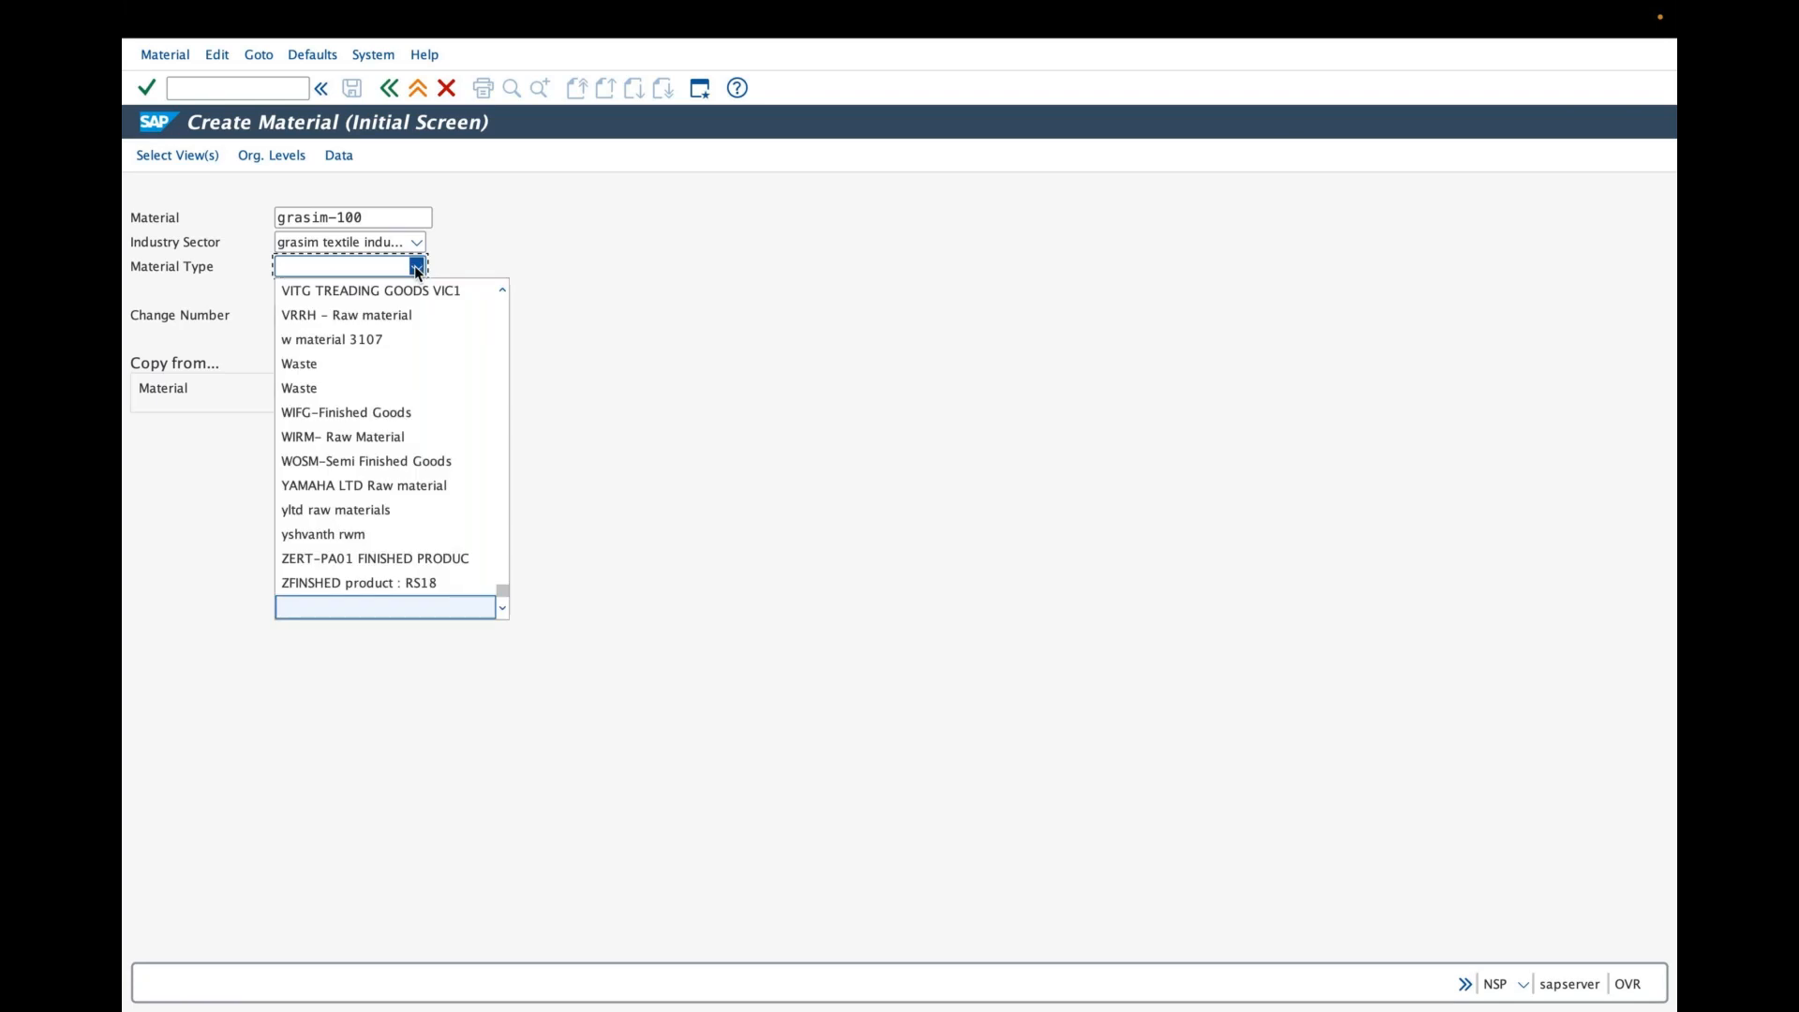
scroll(452, 517, "up", 15)
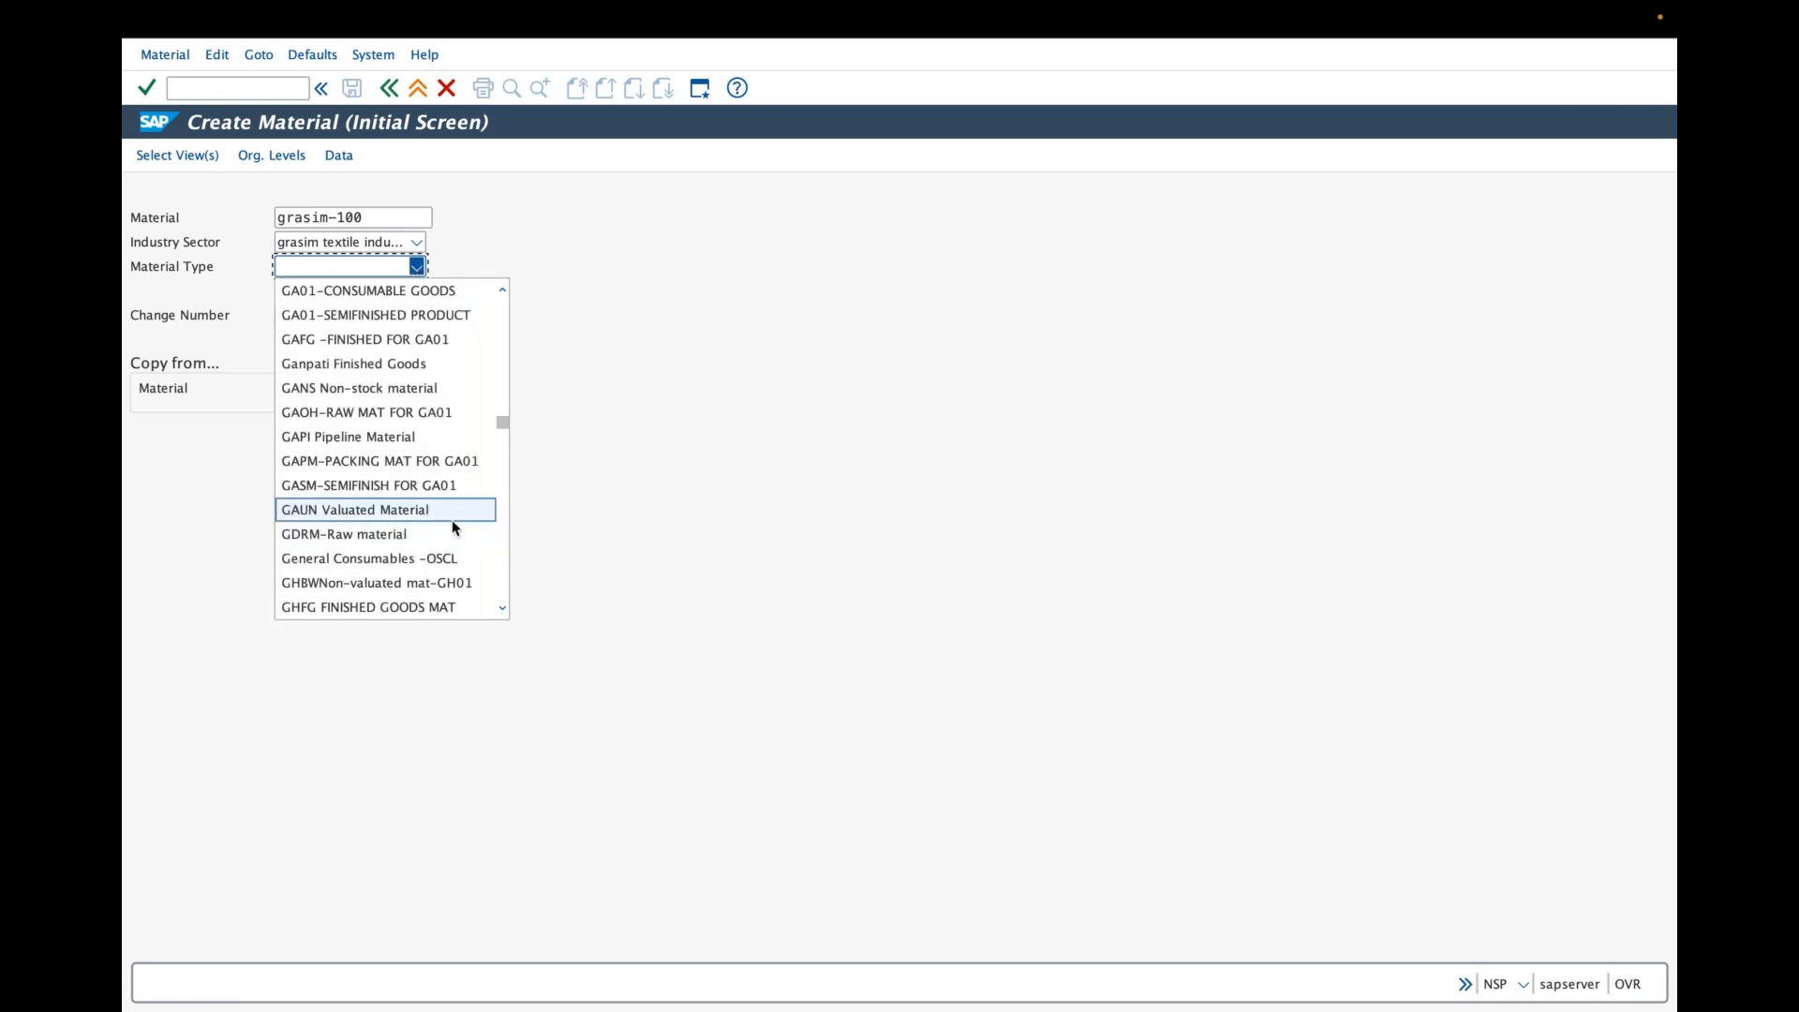
left_click(500, 607)
left_click(500, 607)
left_click(502, 608)
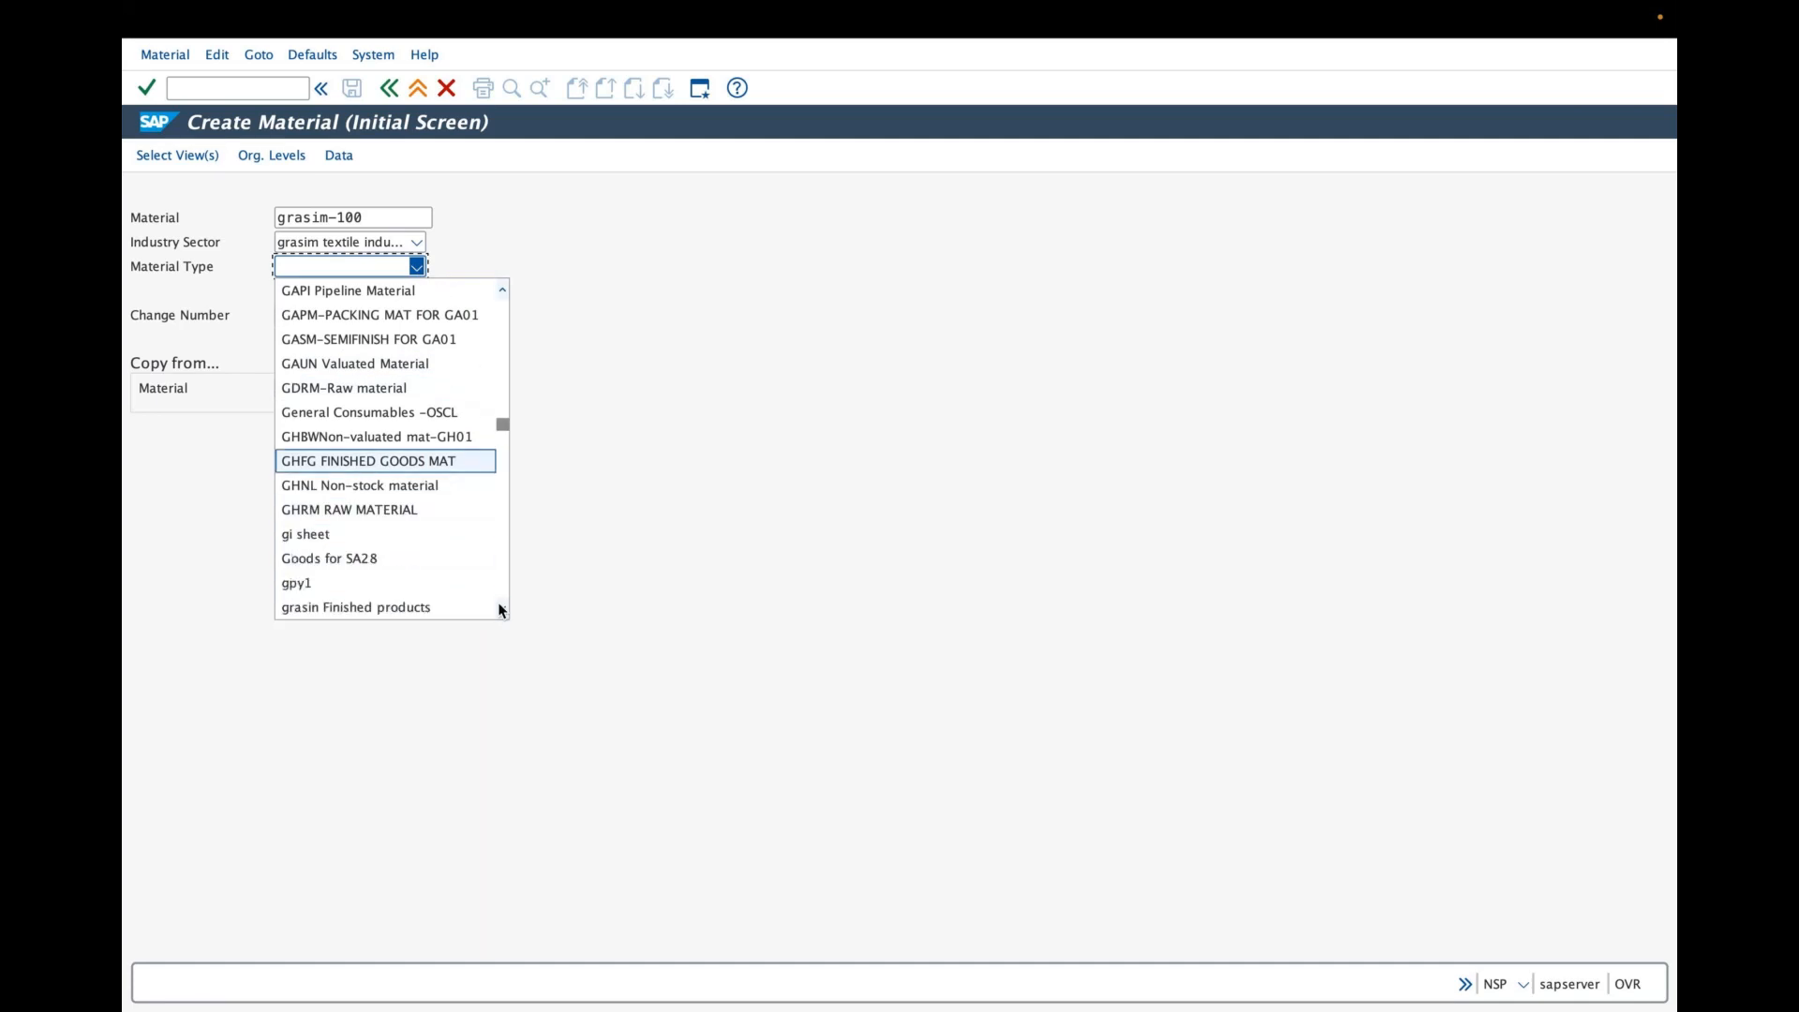
left_click(501, 608)
left_click(422, 583)
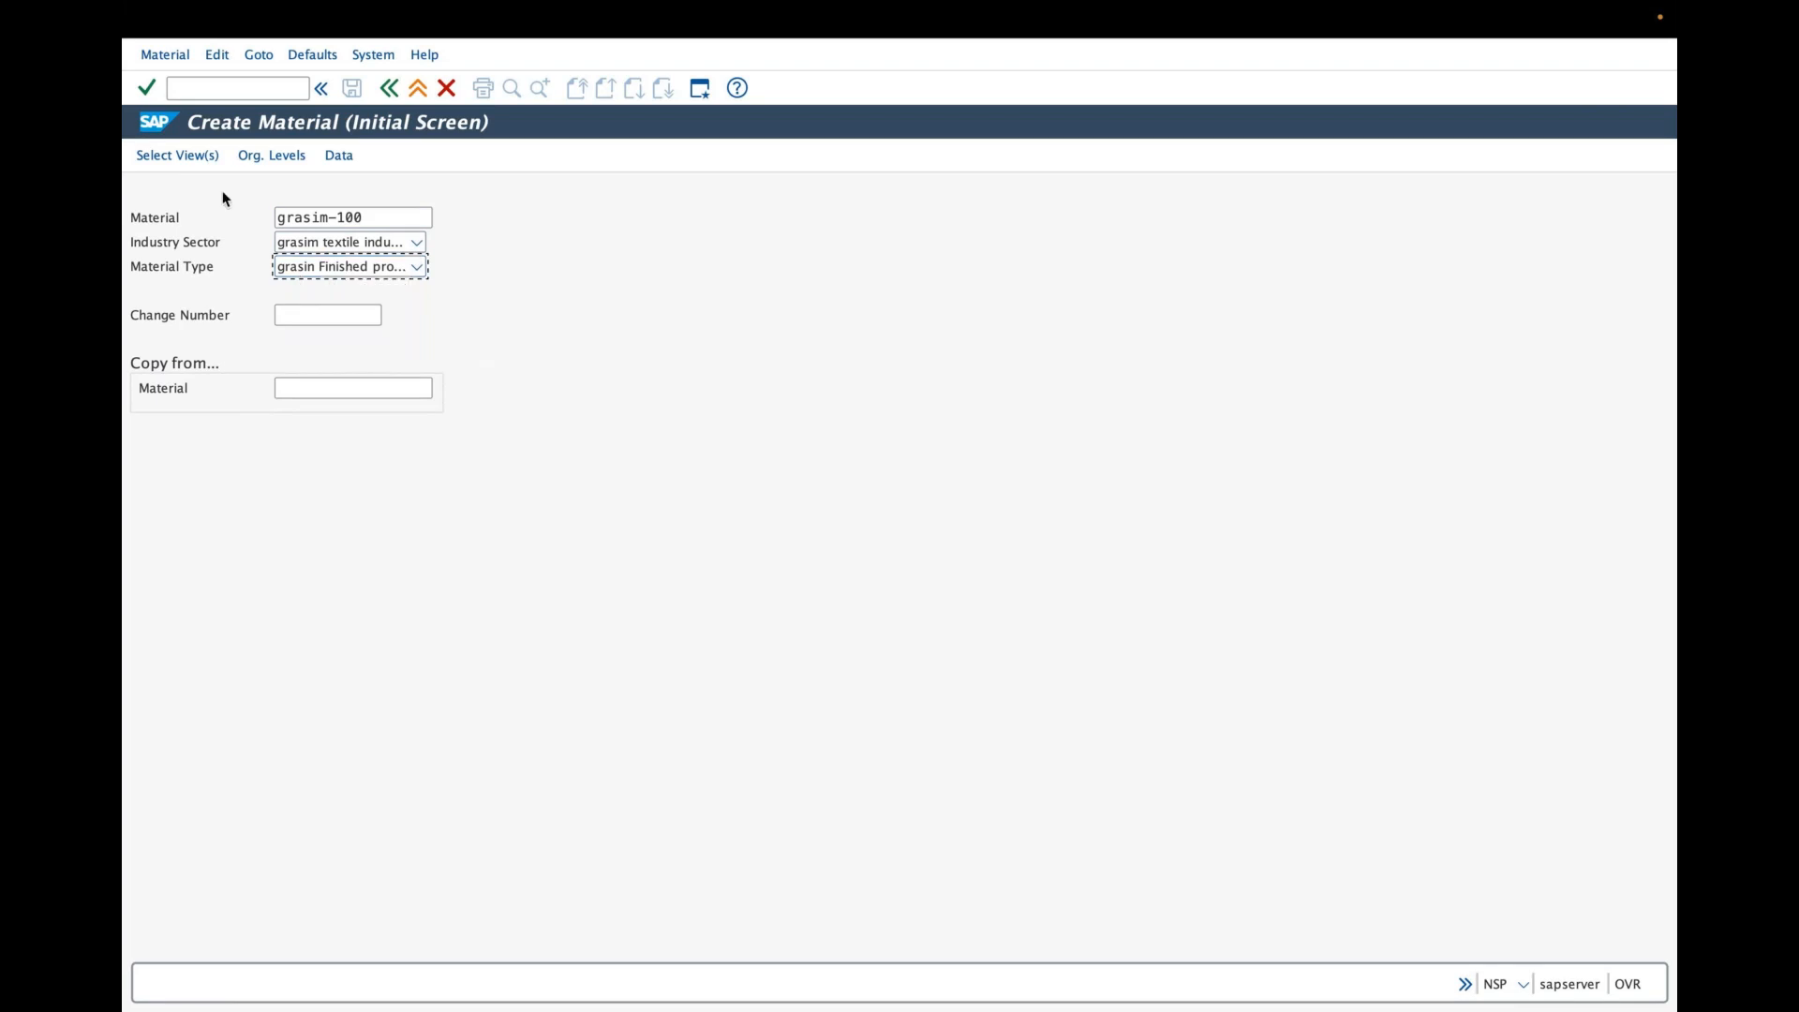
- Open the view selection for the material and clear all preselected views
left_click(179, 156)
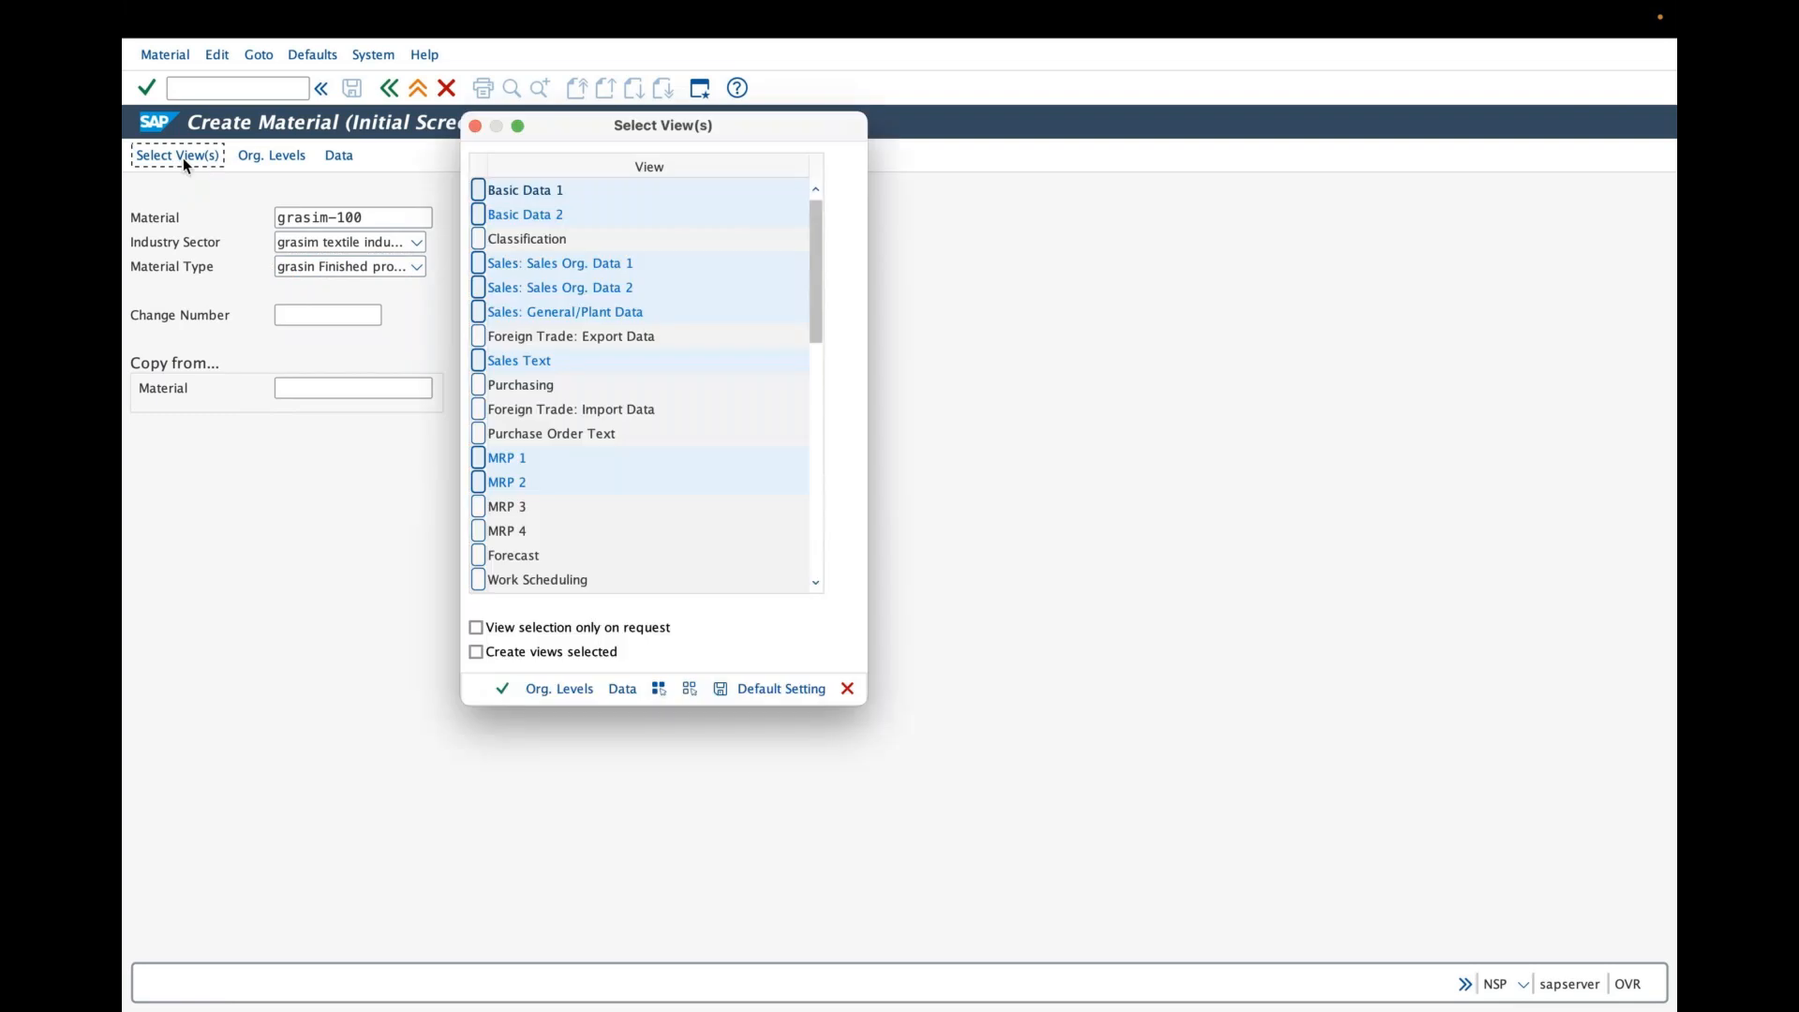
left_click(689, 687)
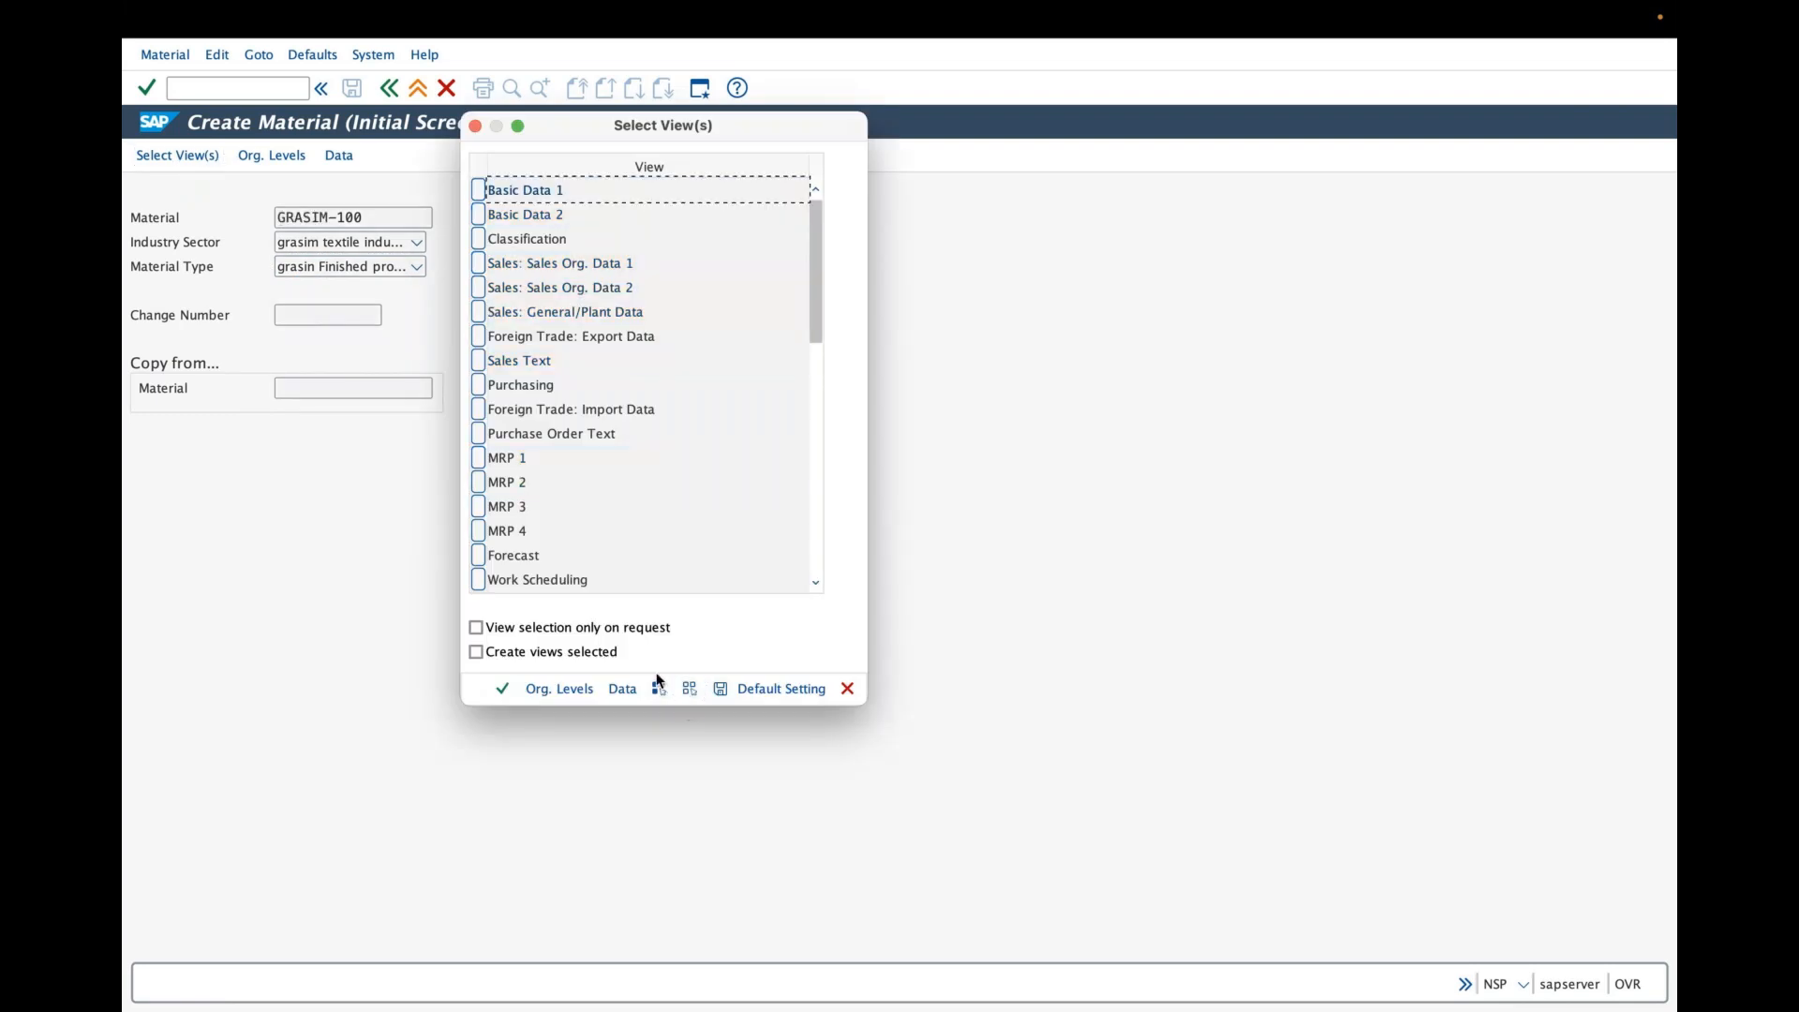
left_click(658, 692)
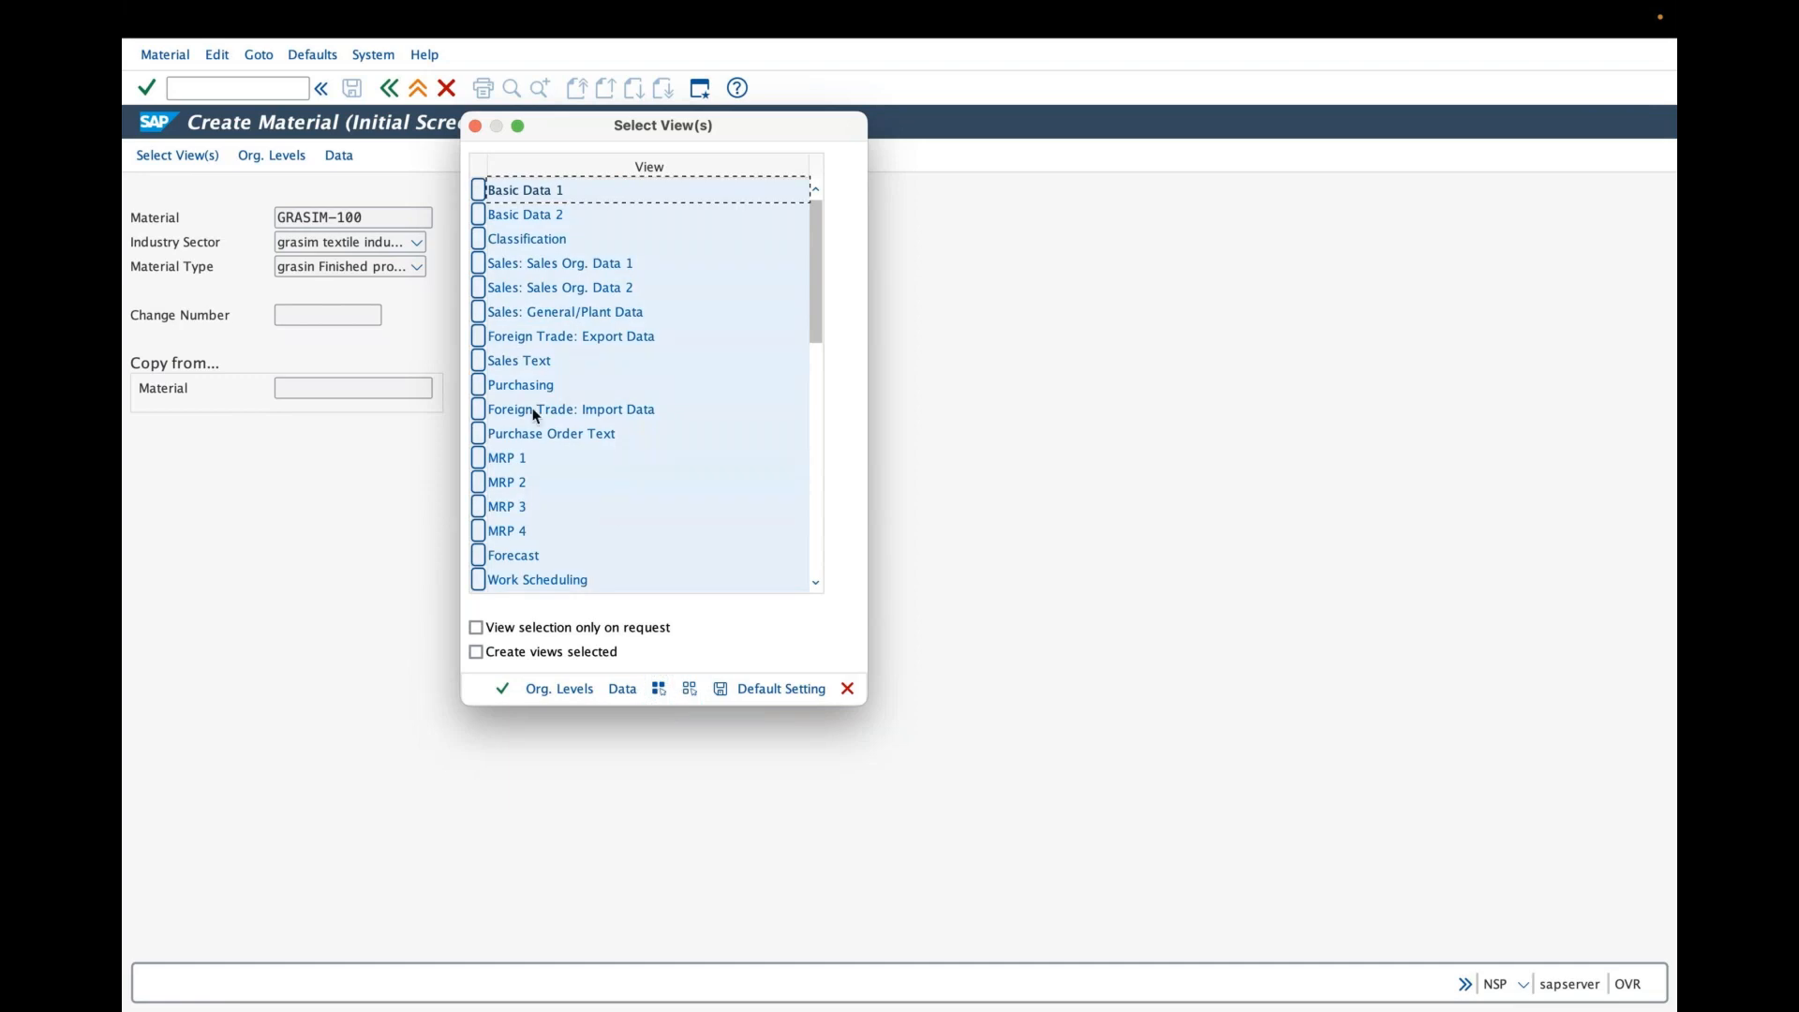
left_click(690, 688)
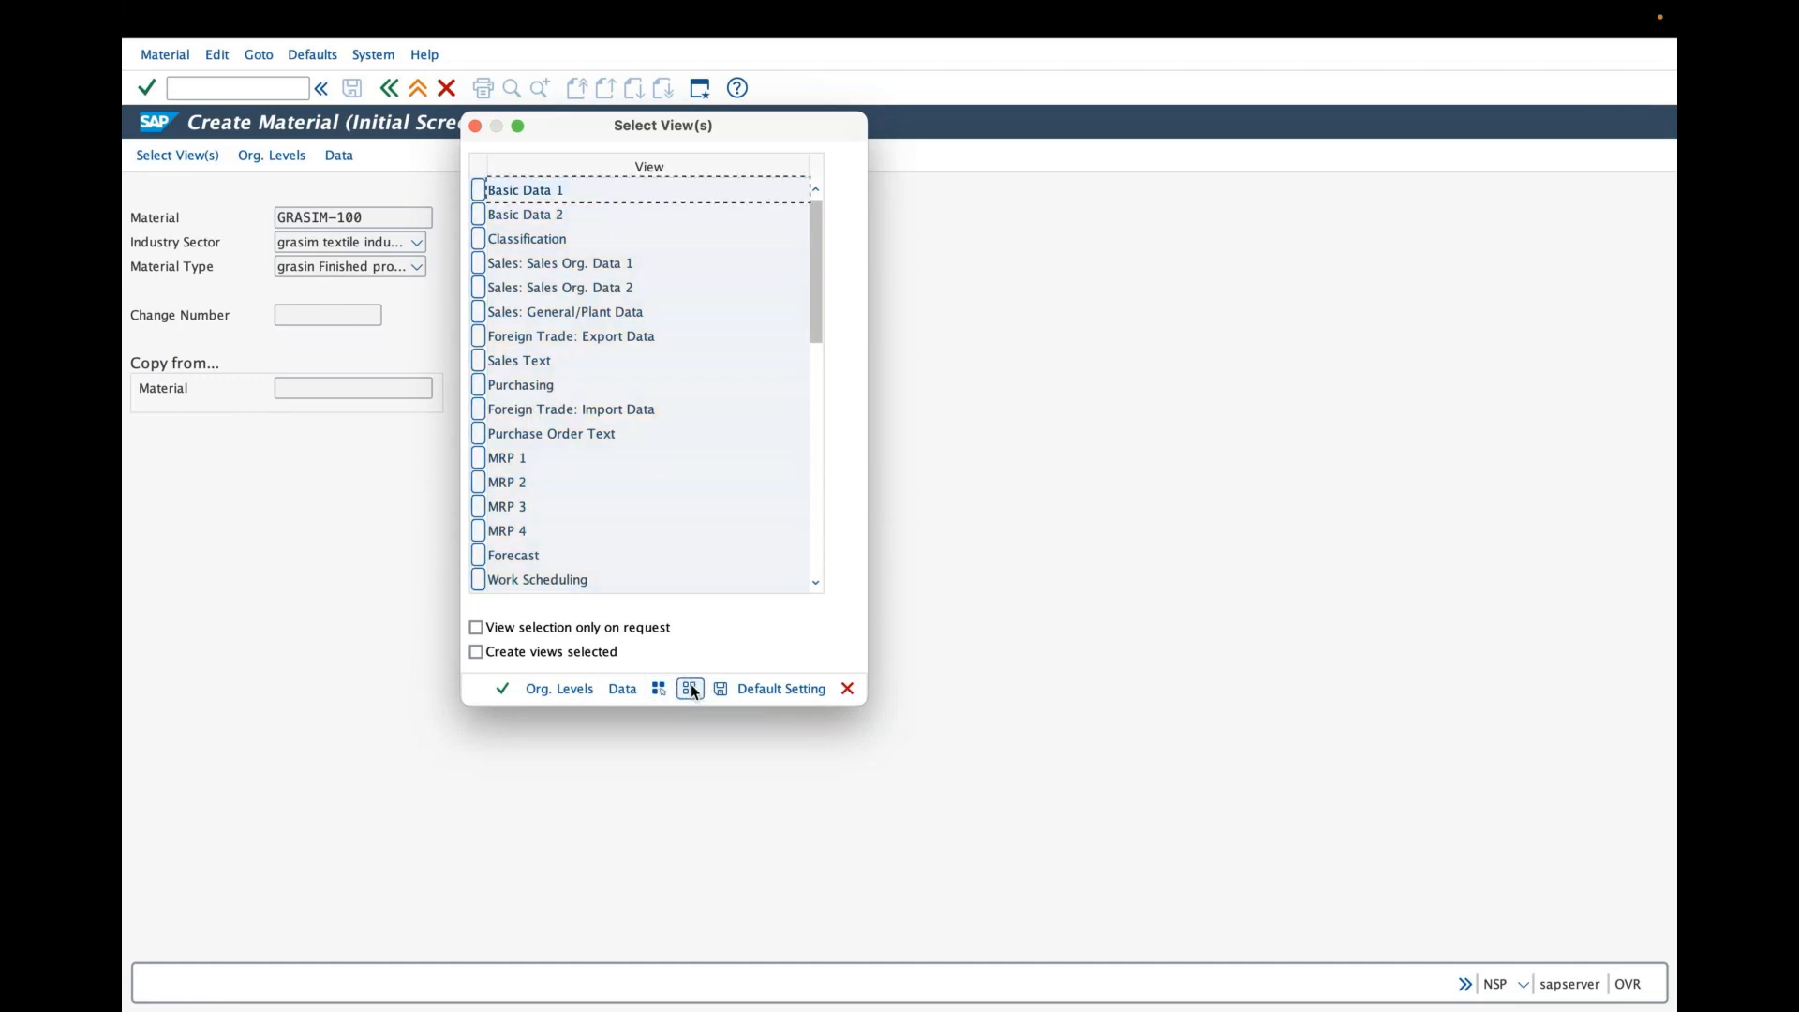
left_click_drag(592, 127, 740, 183)
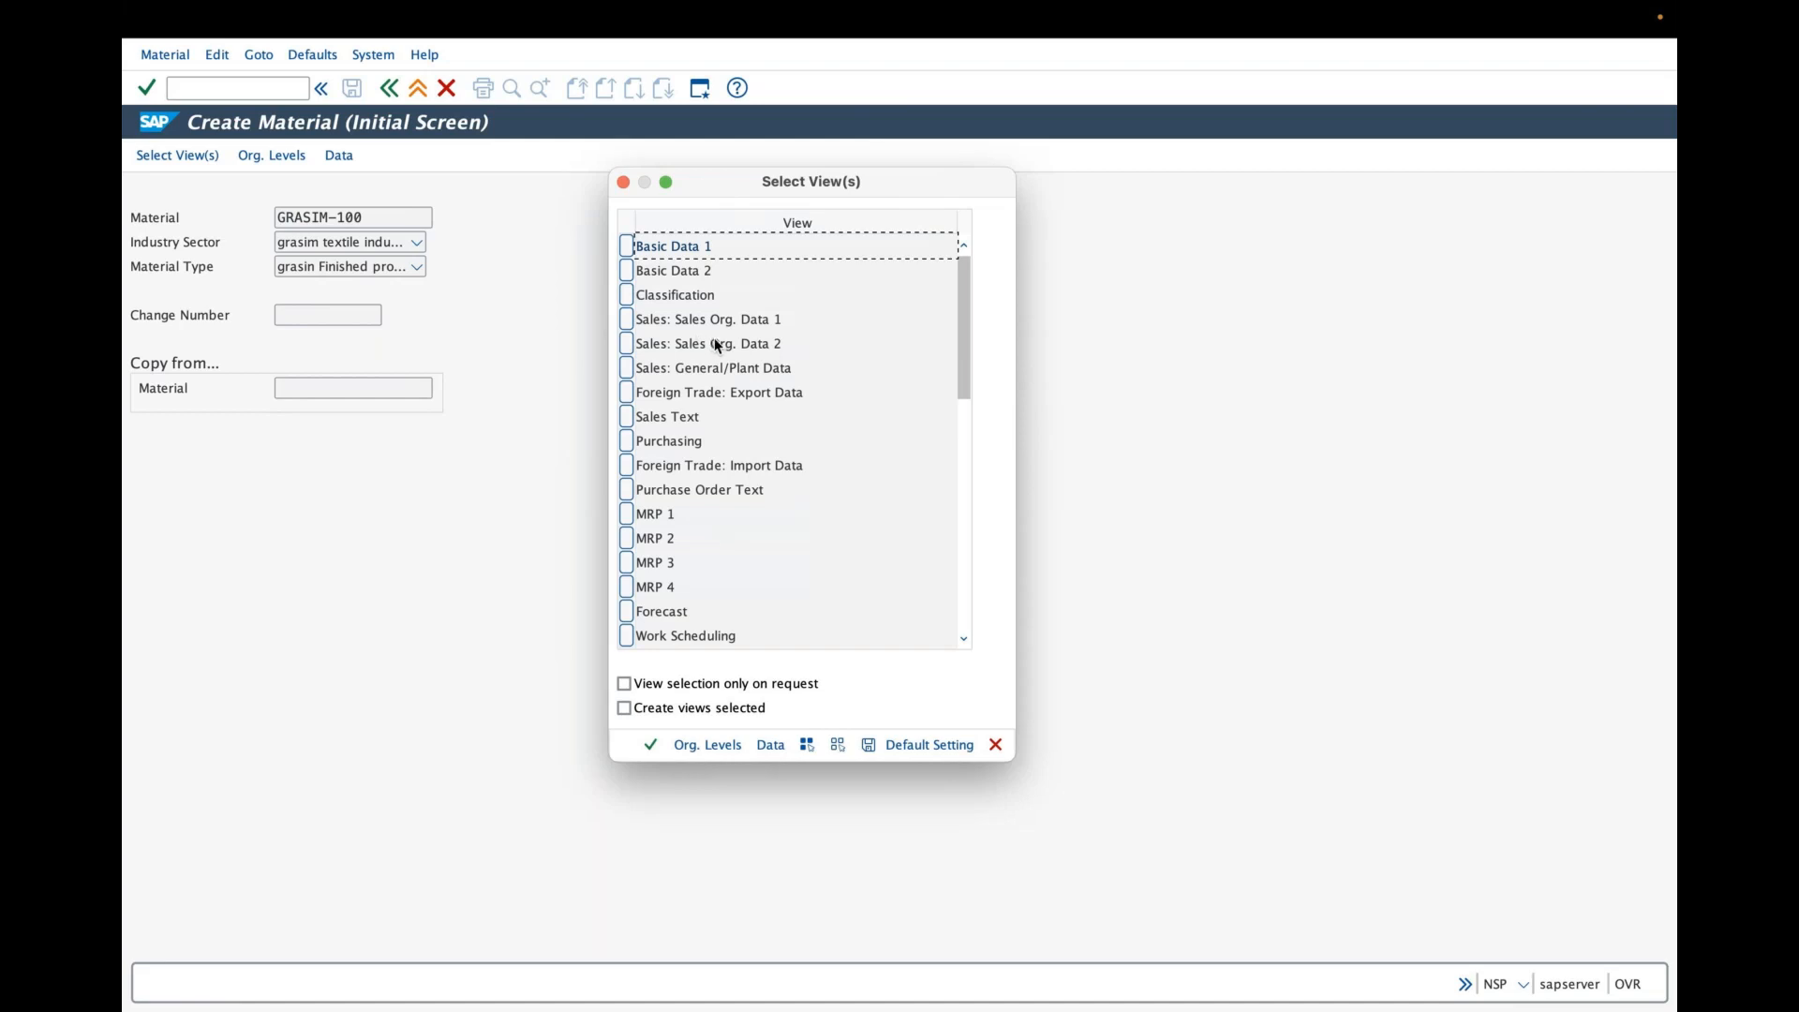
left_click(627, 270)
left_click(627, 319)
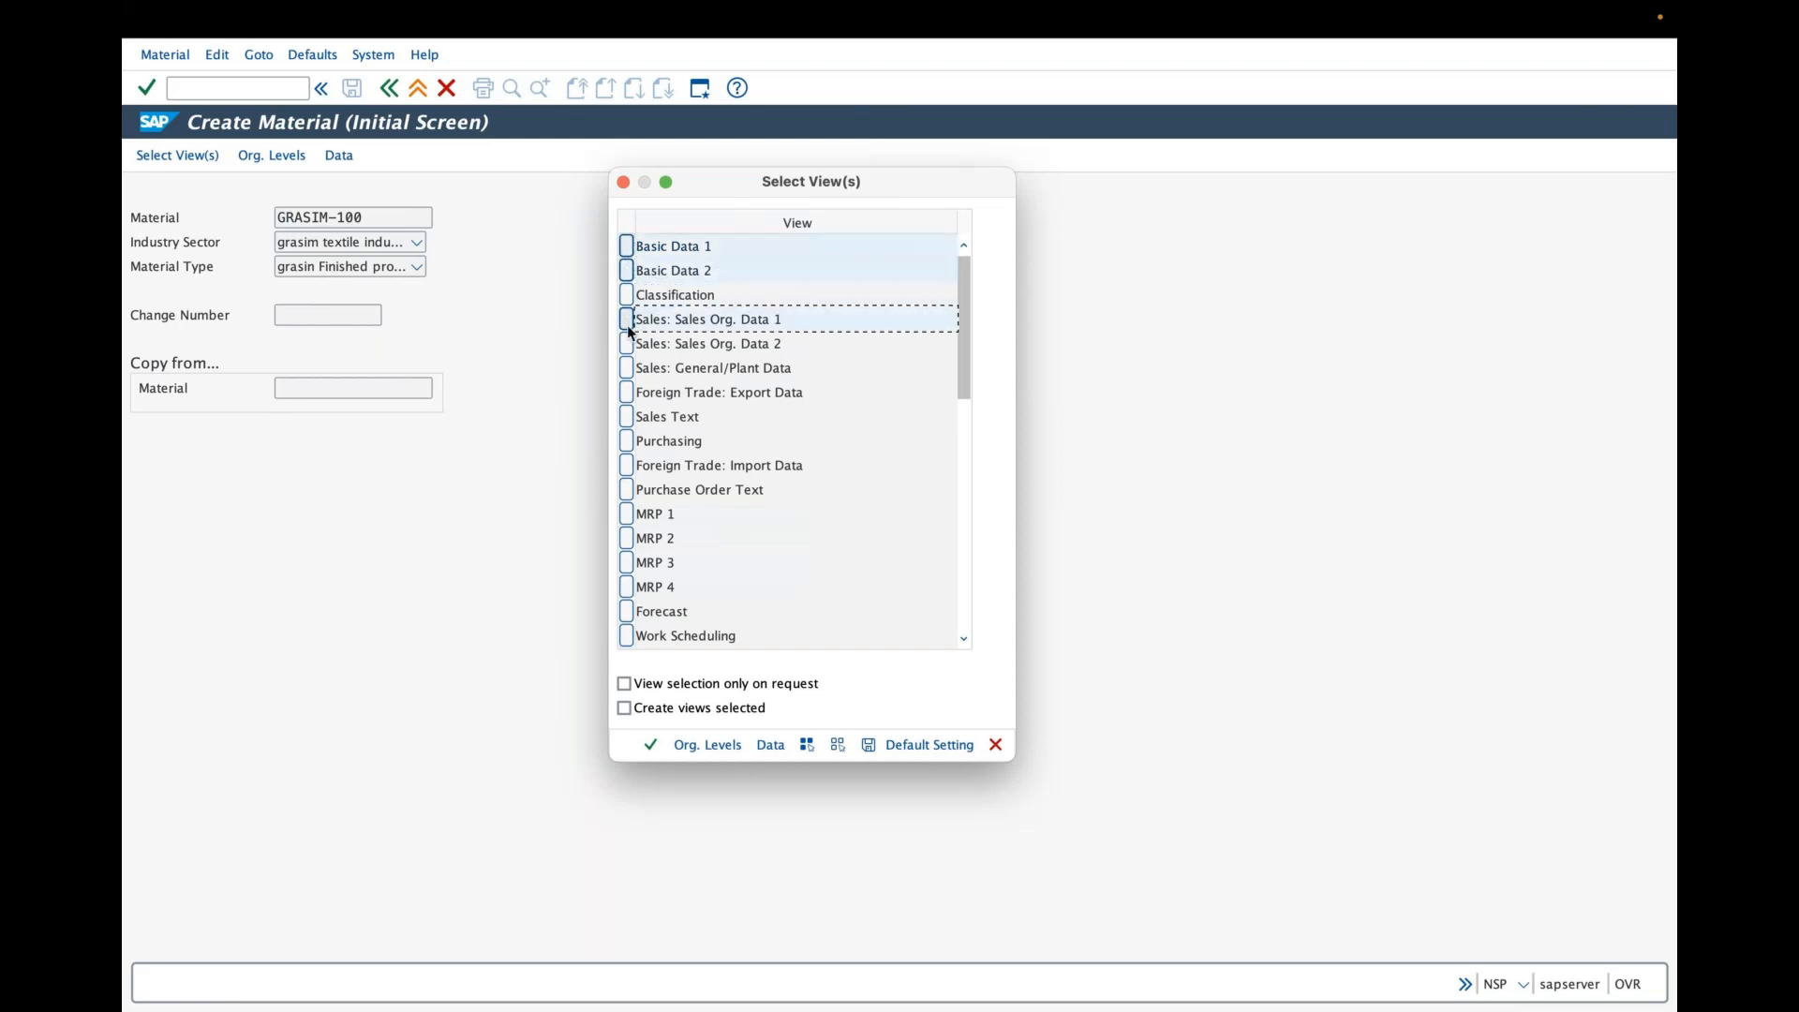
left_click(627, 245)
left_click(626, 270)
left_click(627, 319)
left_click(627, 343)
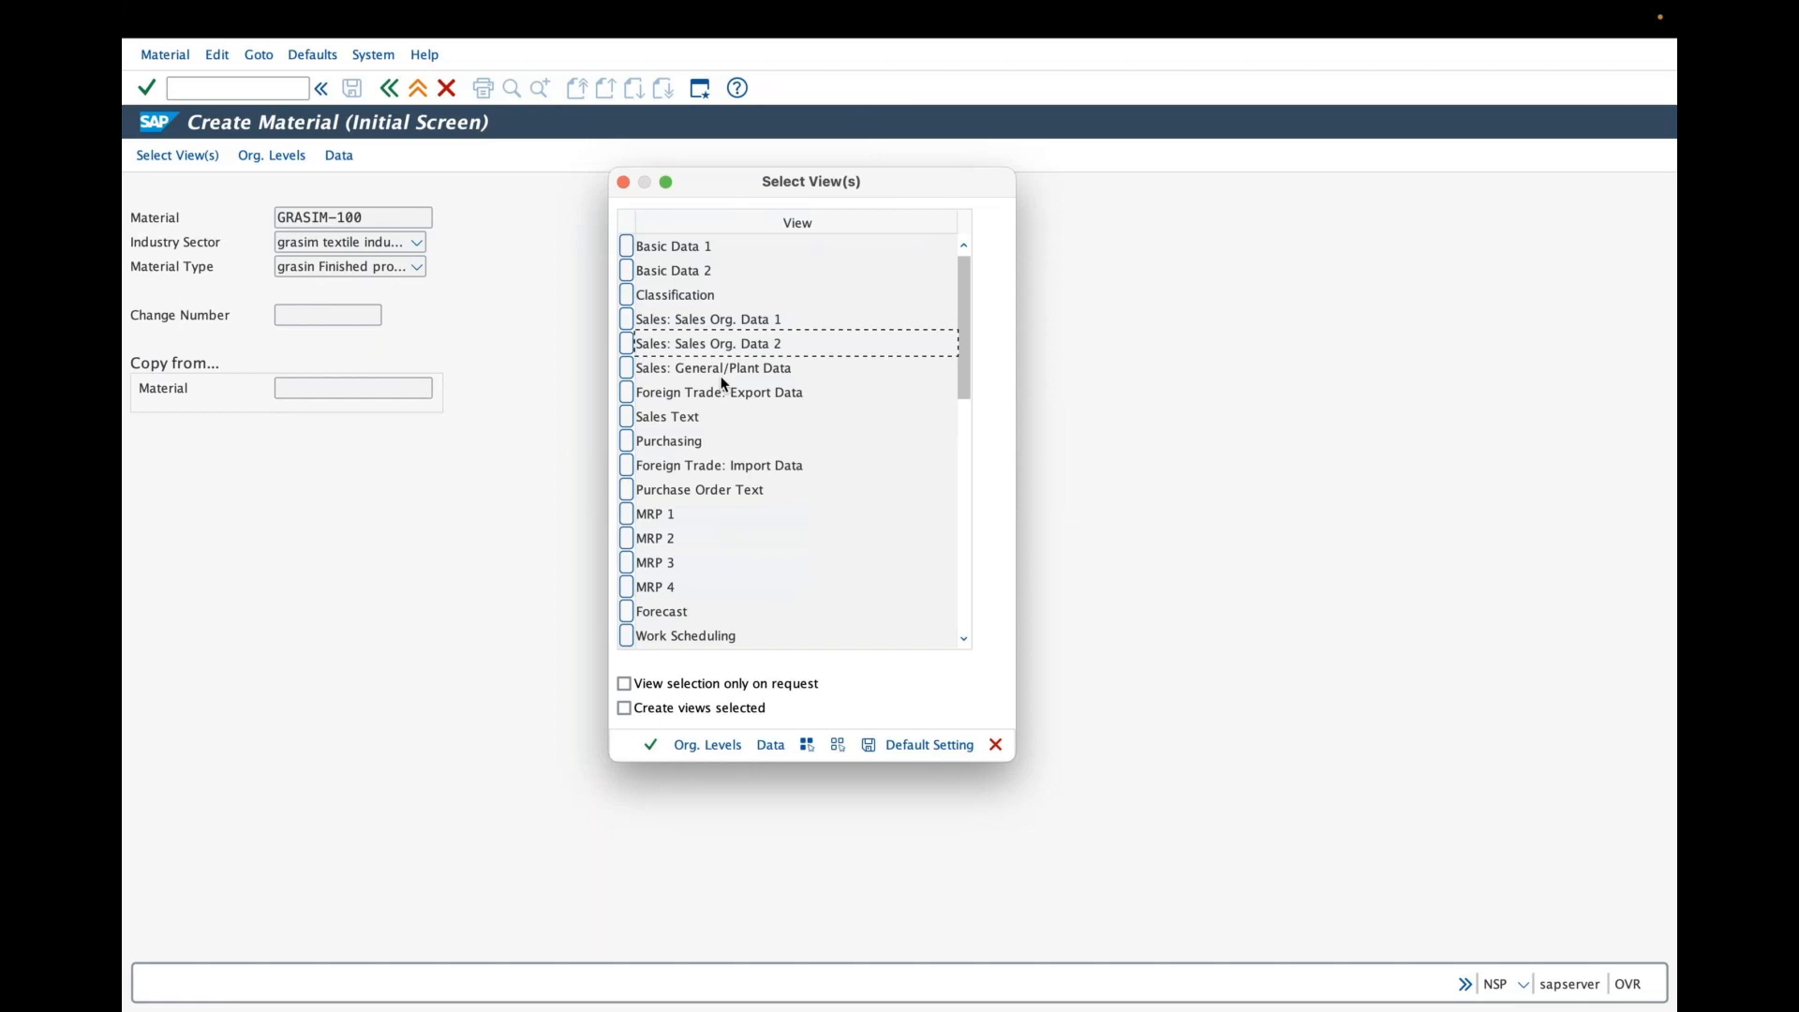
left_click(626, 71)
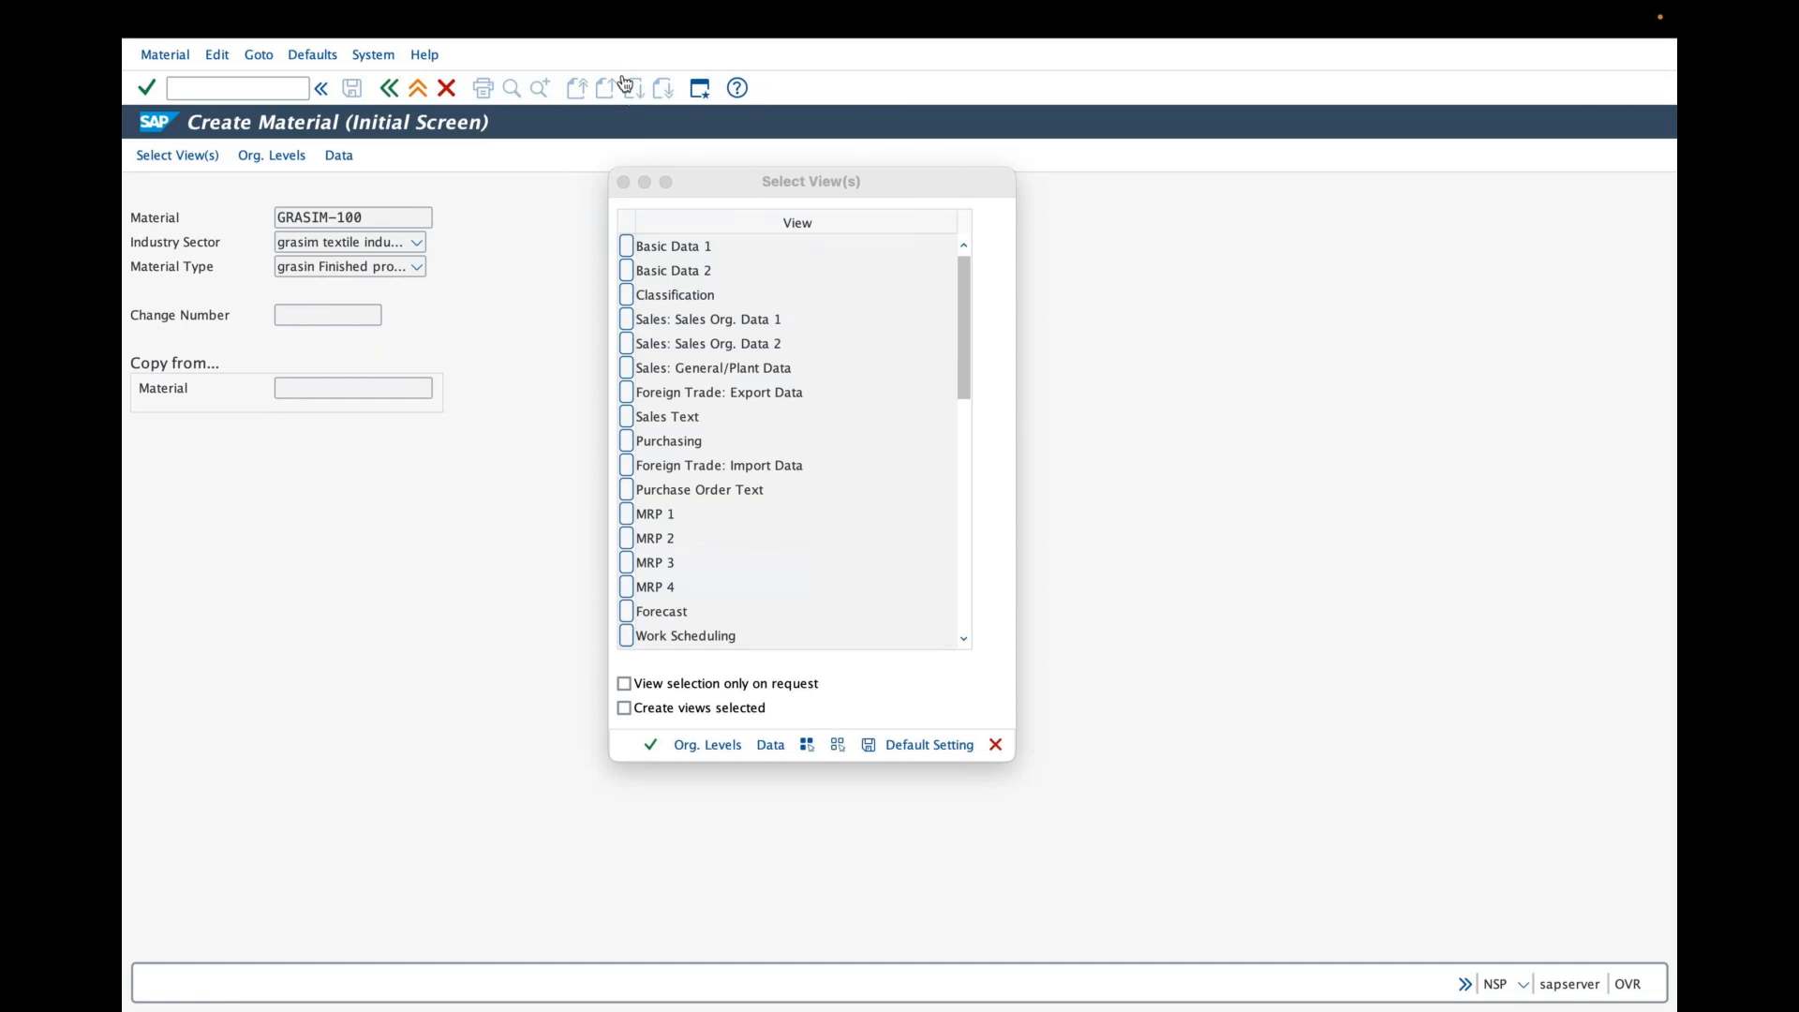
left_click(580, 202)
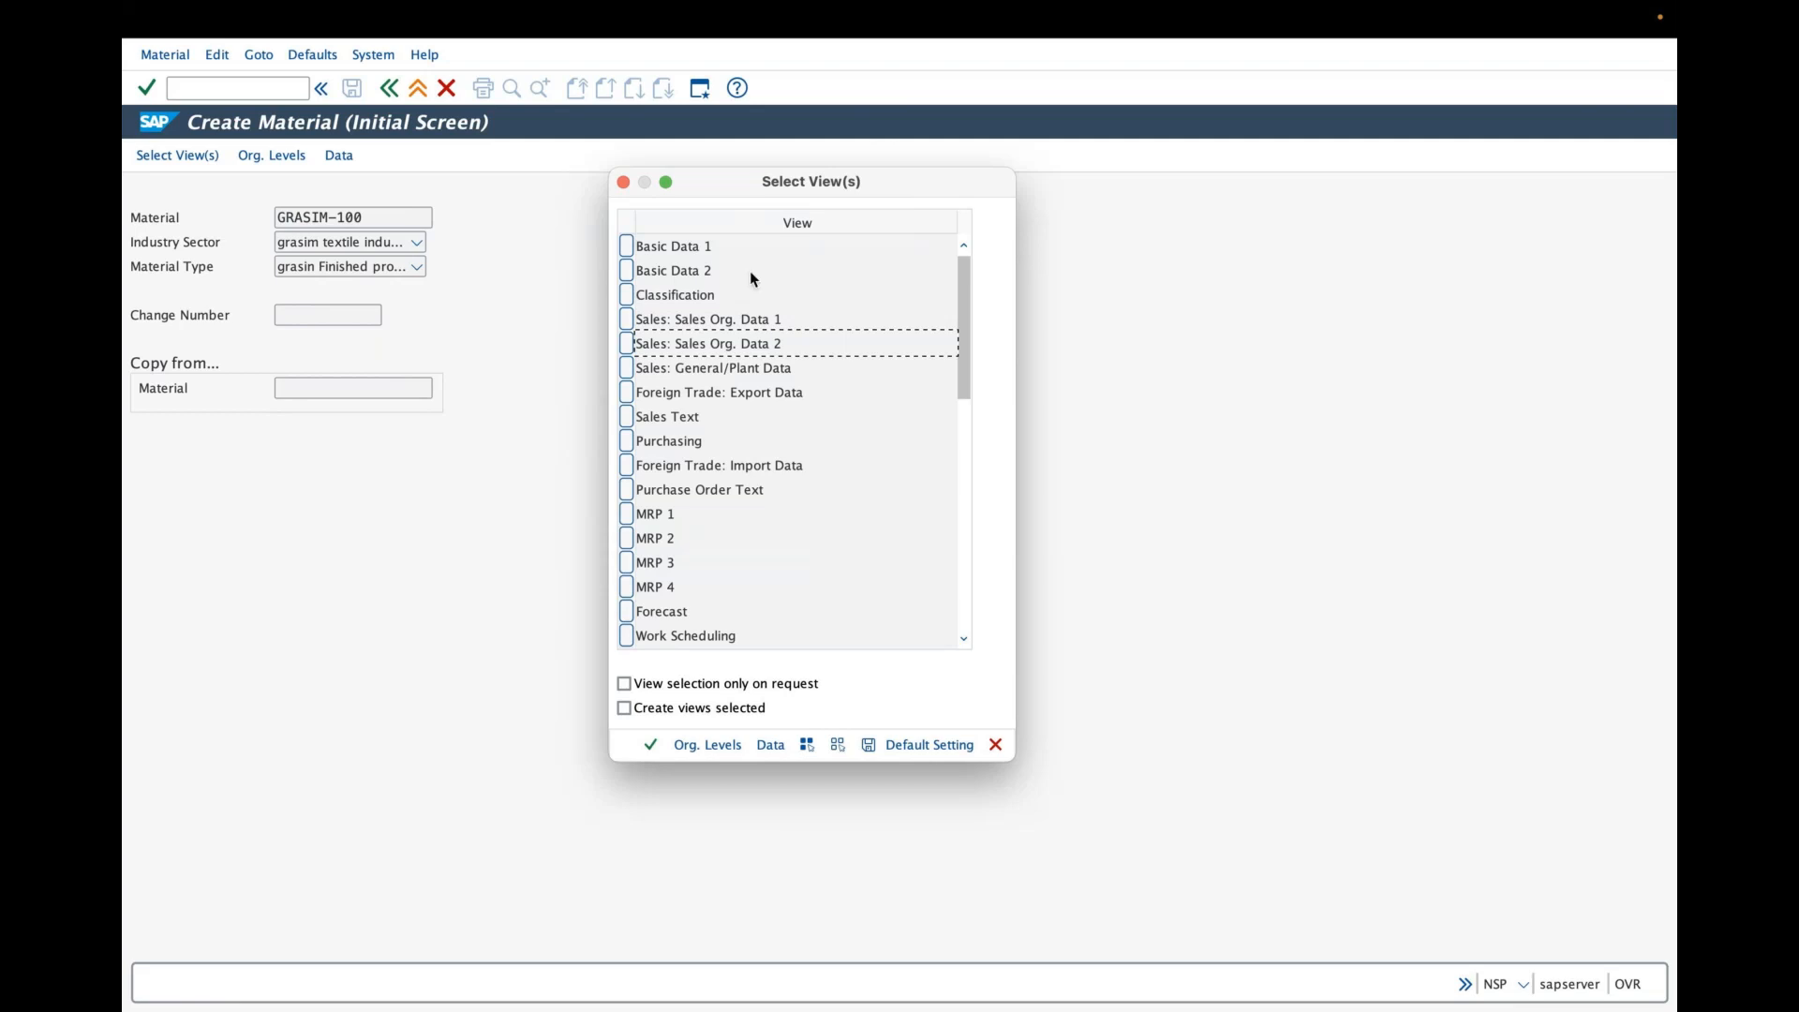
- Select the Basic Data 1 and 2, Sales: Sales Org. Data 1 and 2, Sales: General/Plant Data and Sales Text views
mouse_move(960, 30)
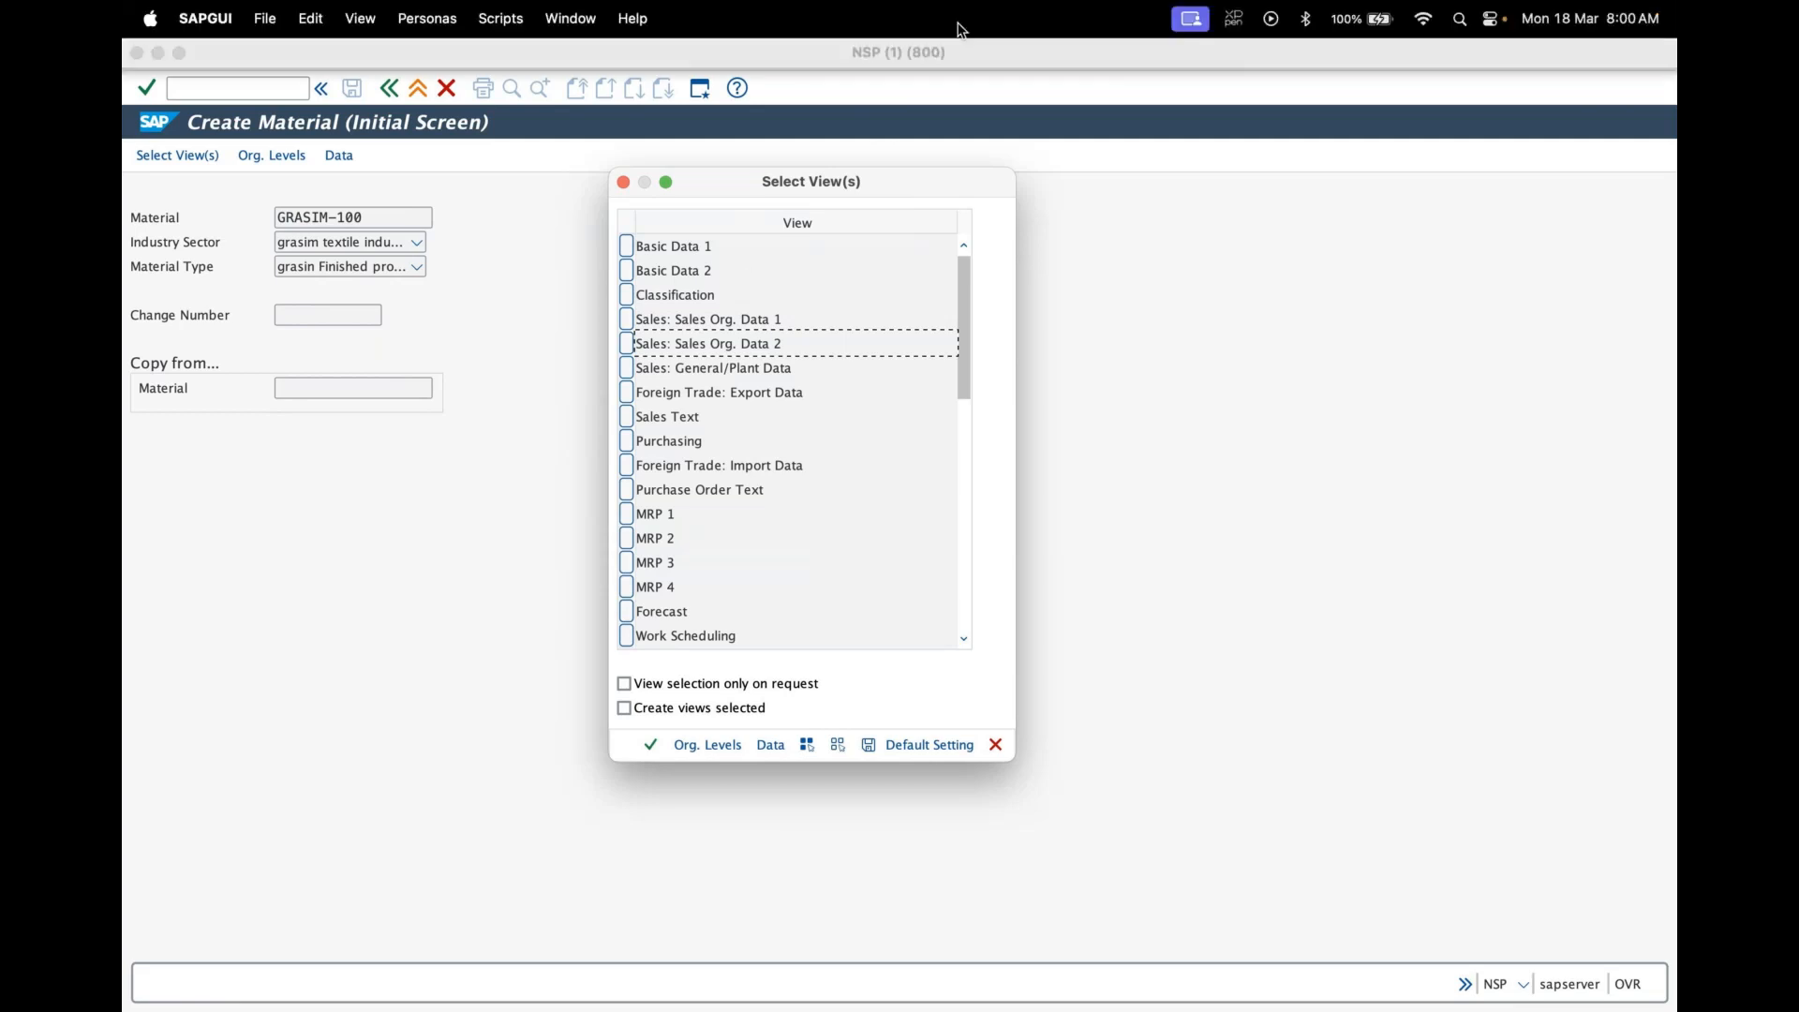
left_click(626, 248)
left_click(625, 270)
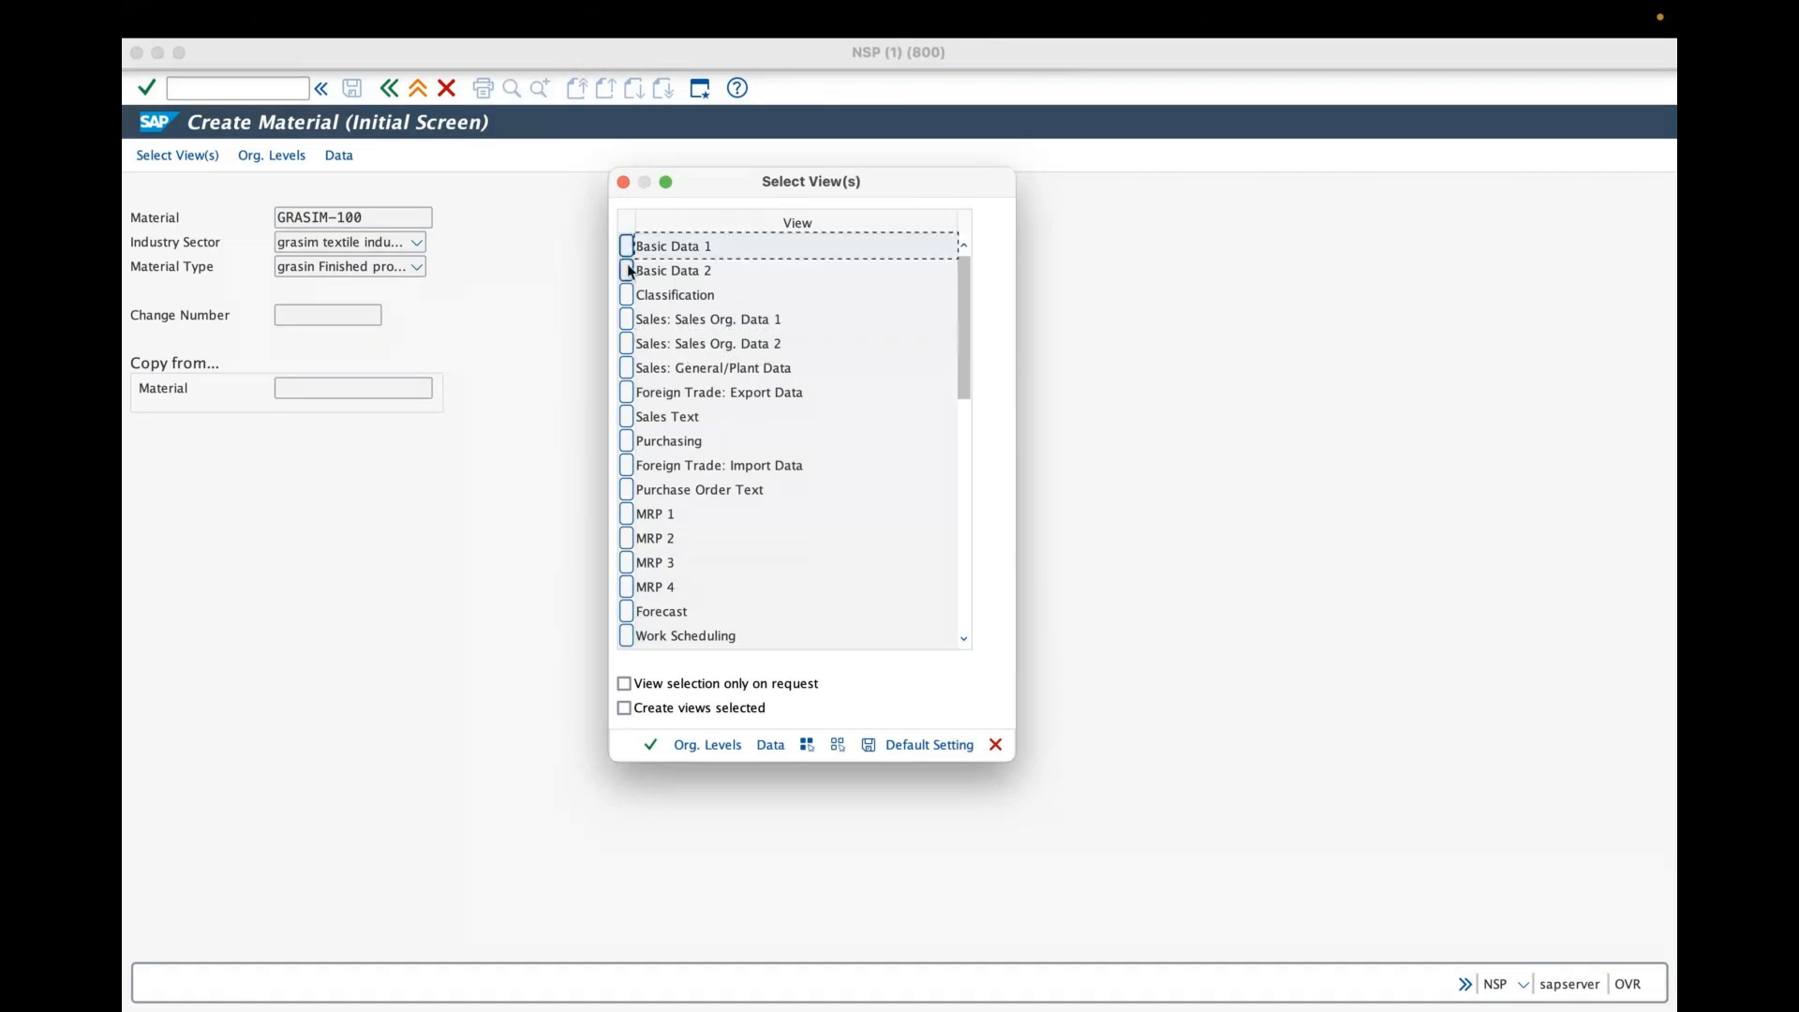
left_click(630, 319)
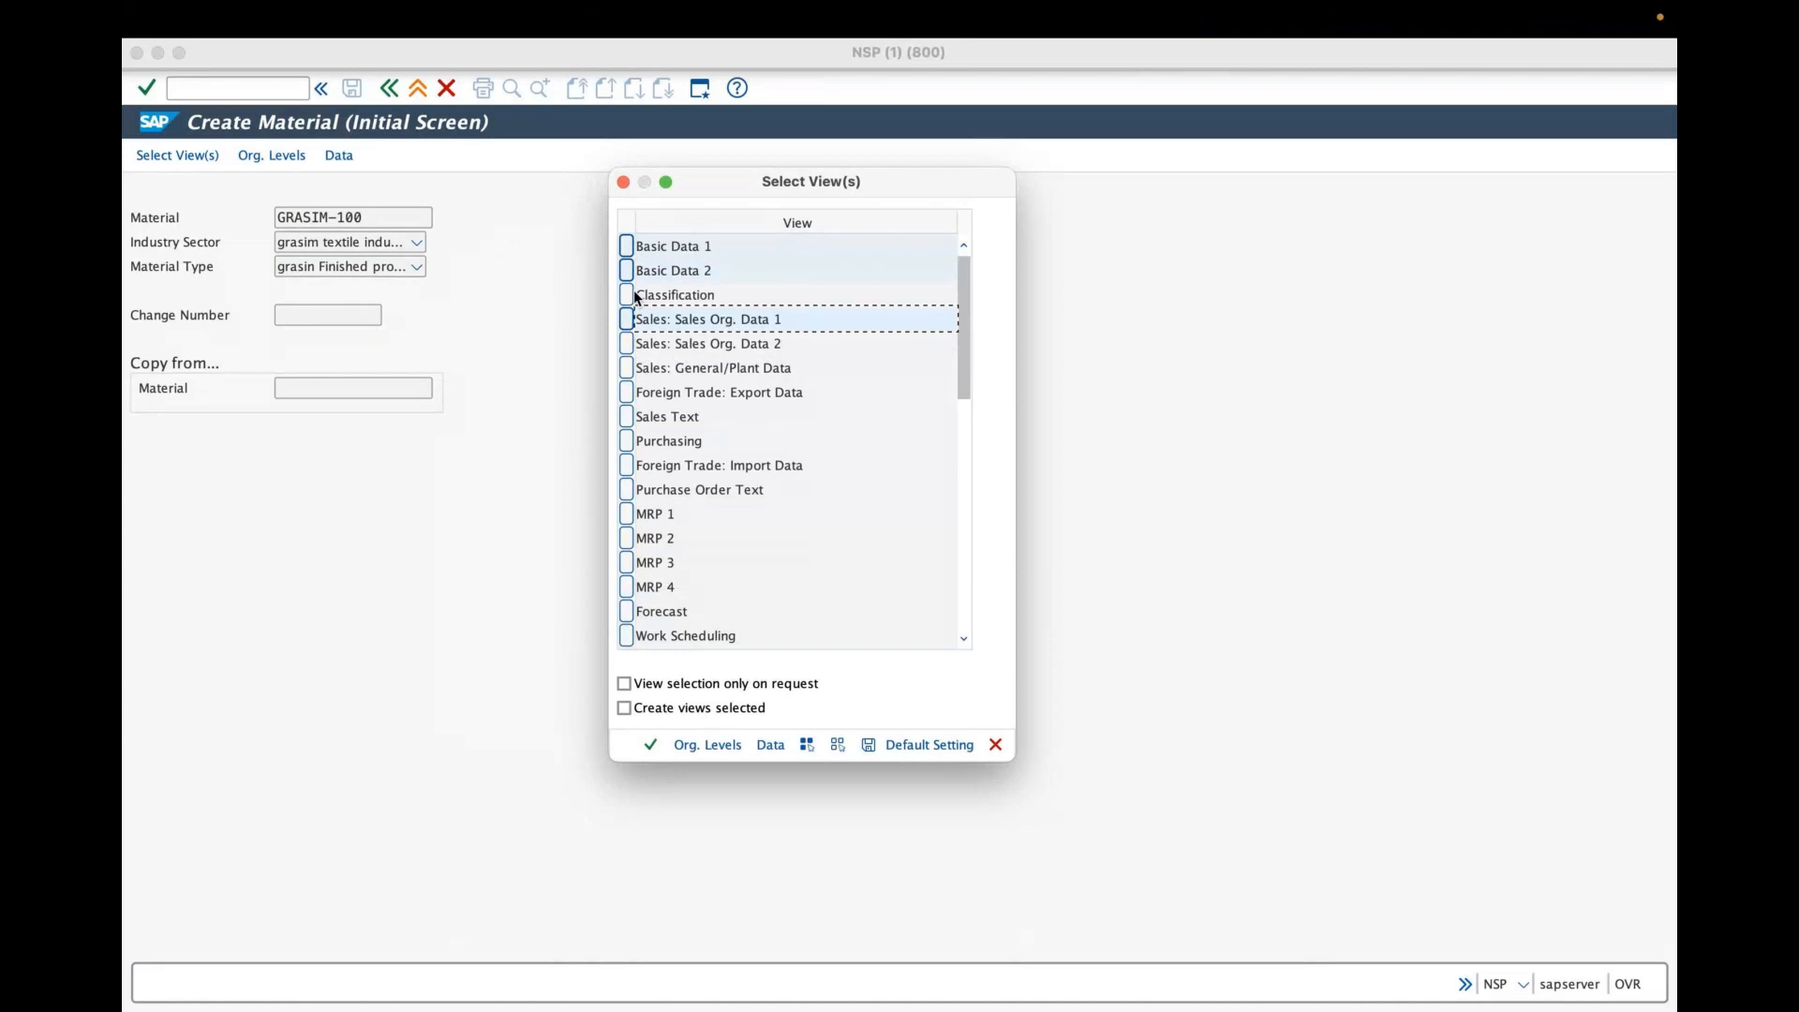
left_click(632, 298)
left_click(630, 271)
left_click(631, 344)
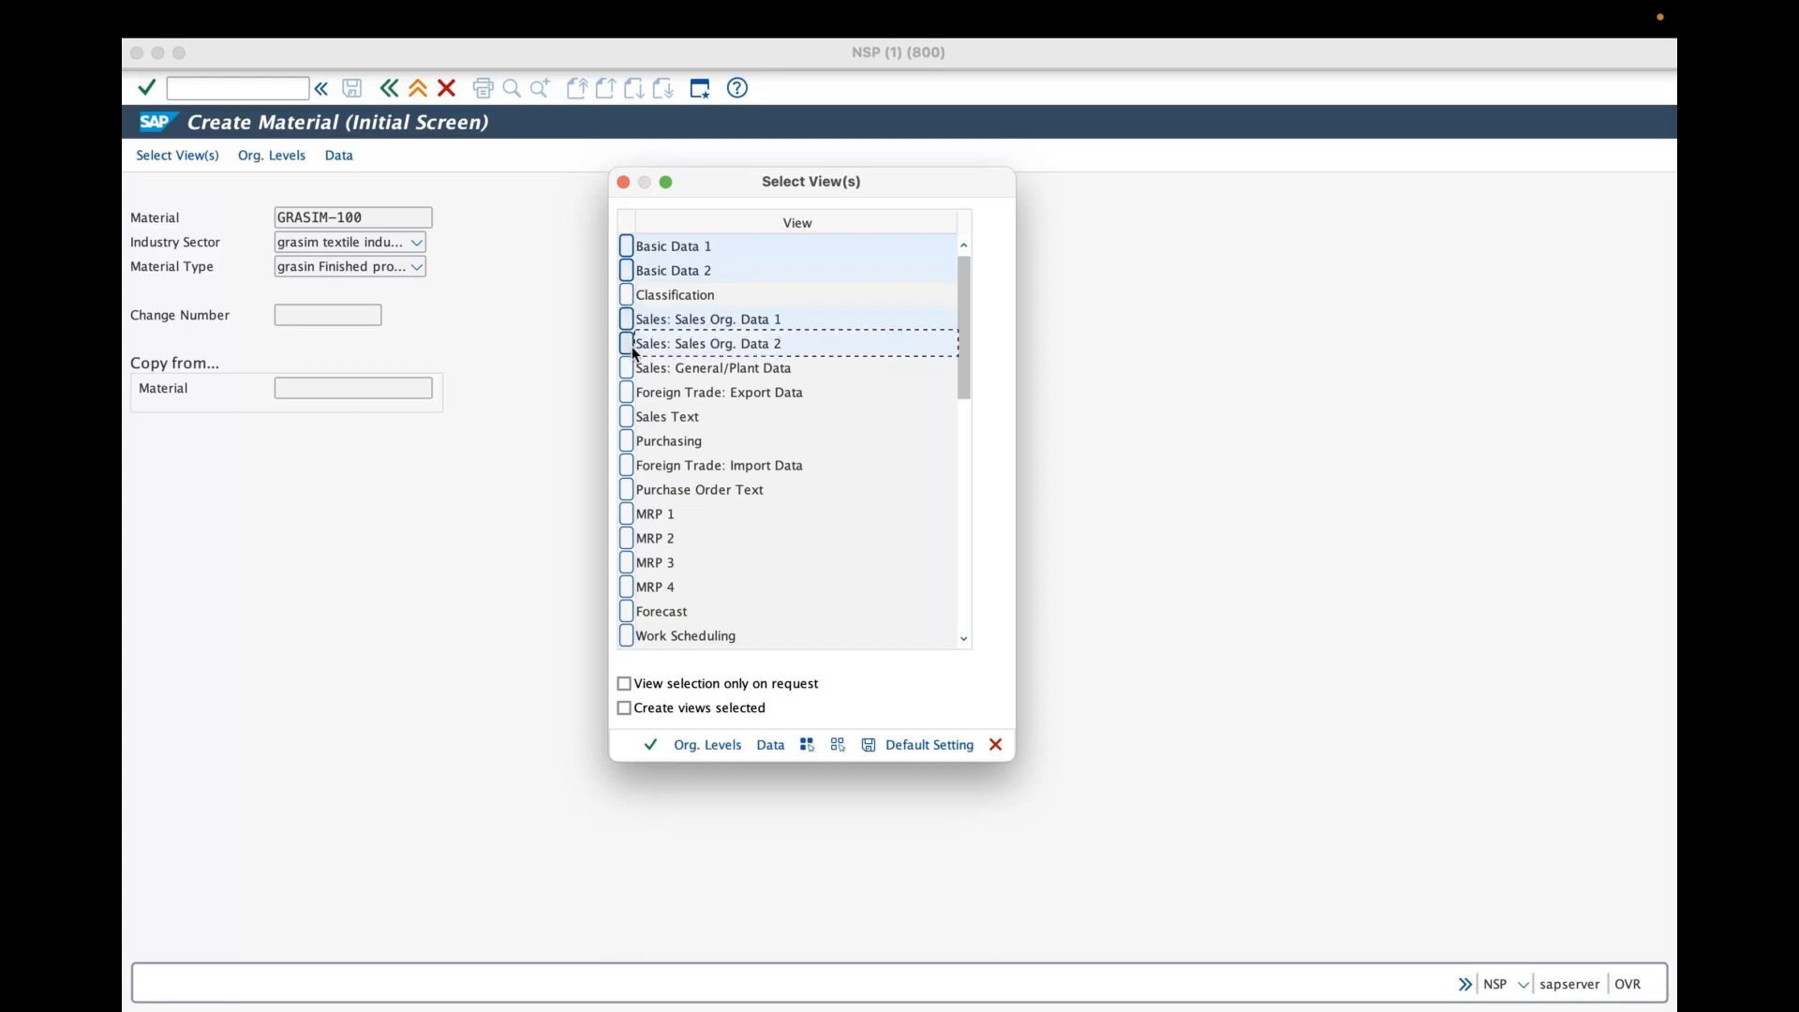
left_click(631, 367)
left_click(646, 367)
left_click(630, 416)
- Select the MRP 1, MRP 2, General Plant Data / Storage 1 and 2, and Warehouse Management 1 and 2 views
left_click_drag(961, 322, 963, 366)
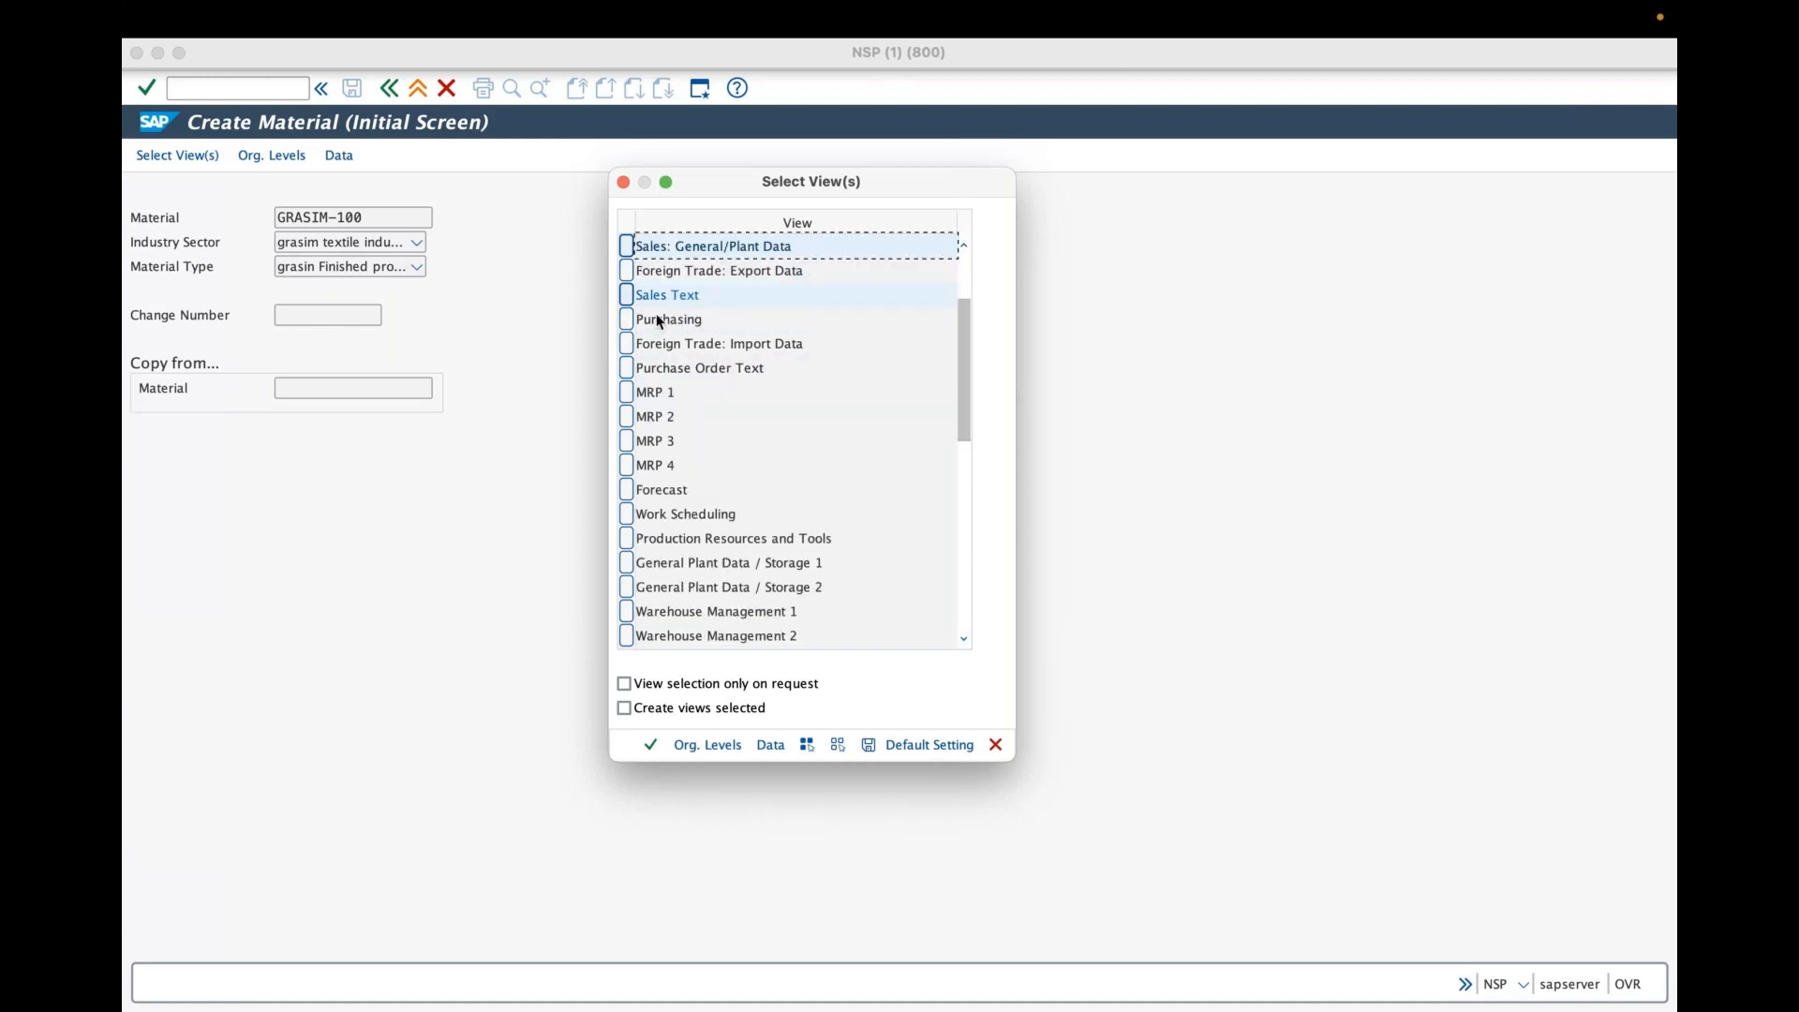
left_click(627, 401)
left_click(626, 412)
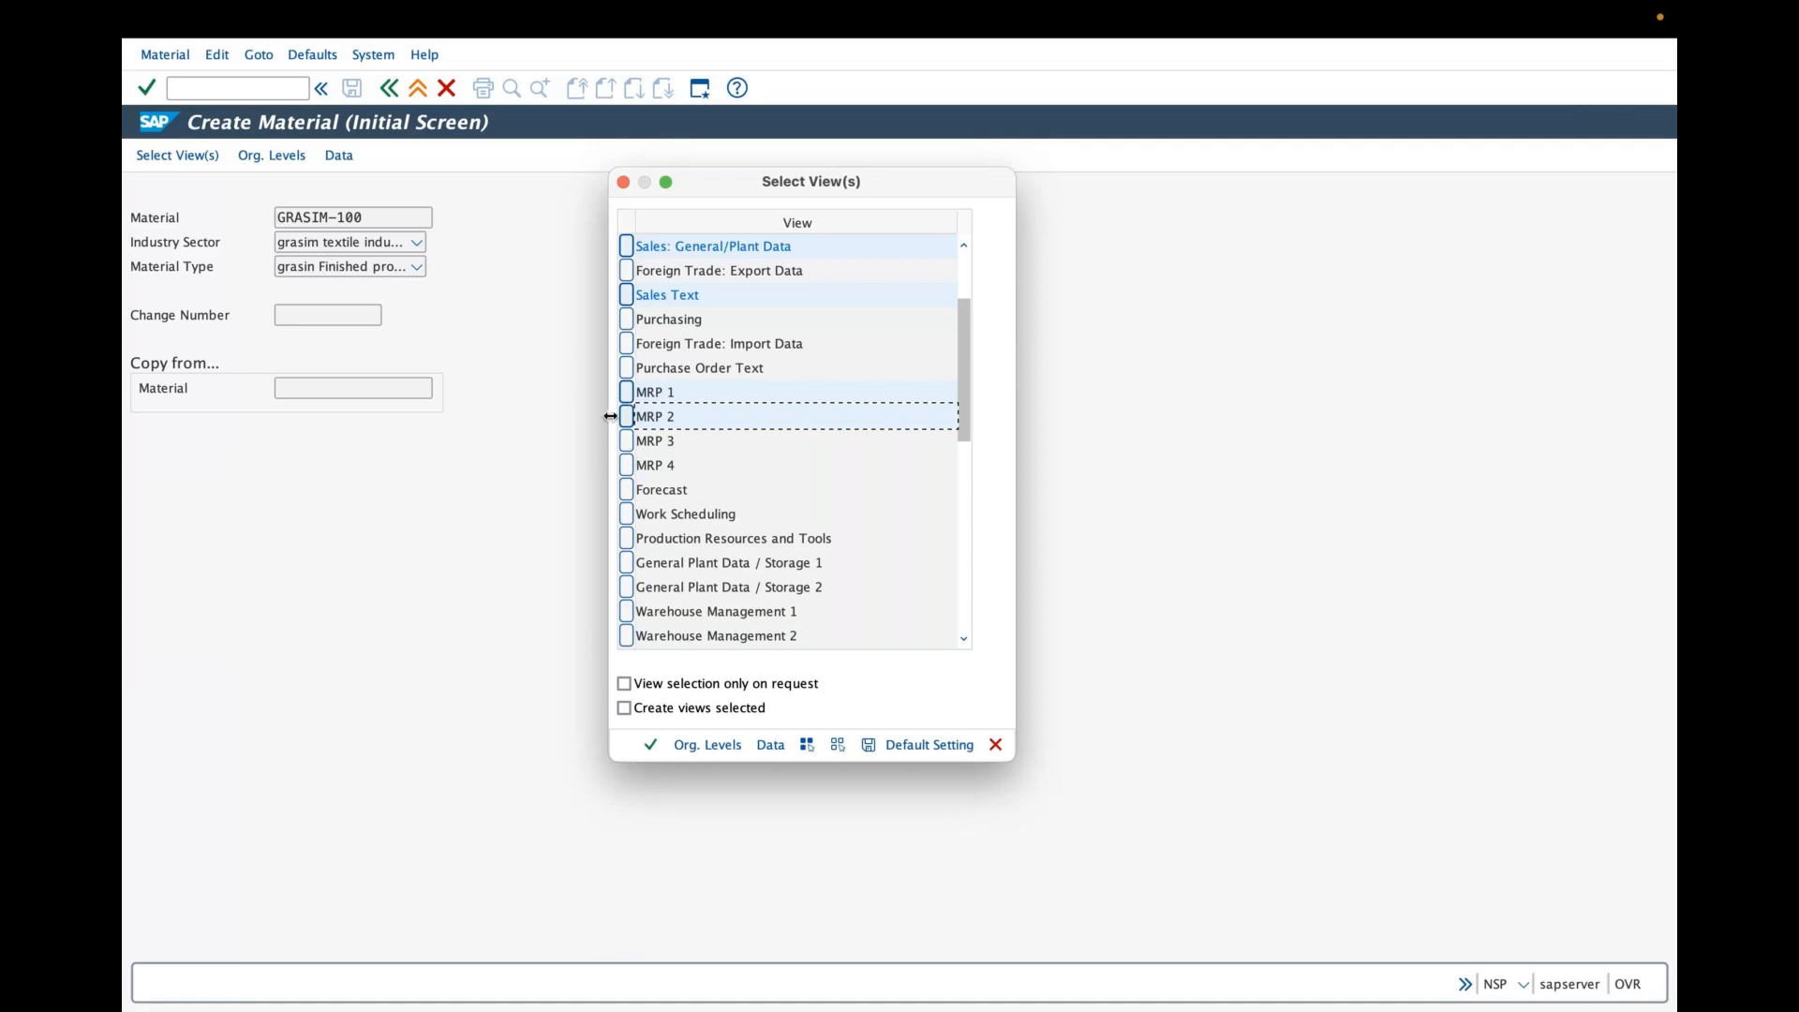
left_click(628, 562)
left_click(629, 588)
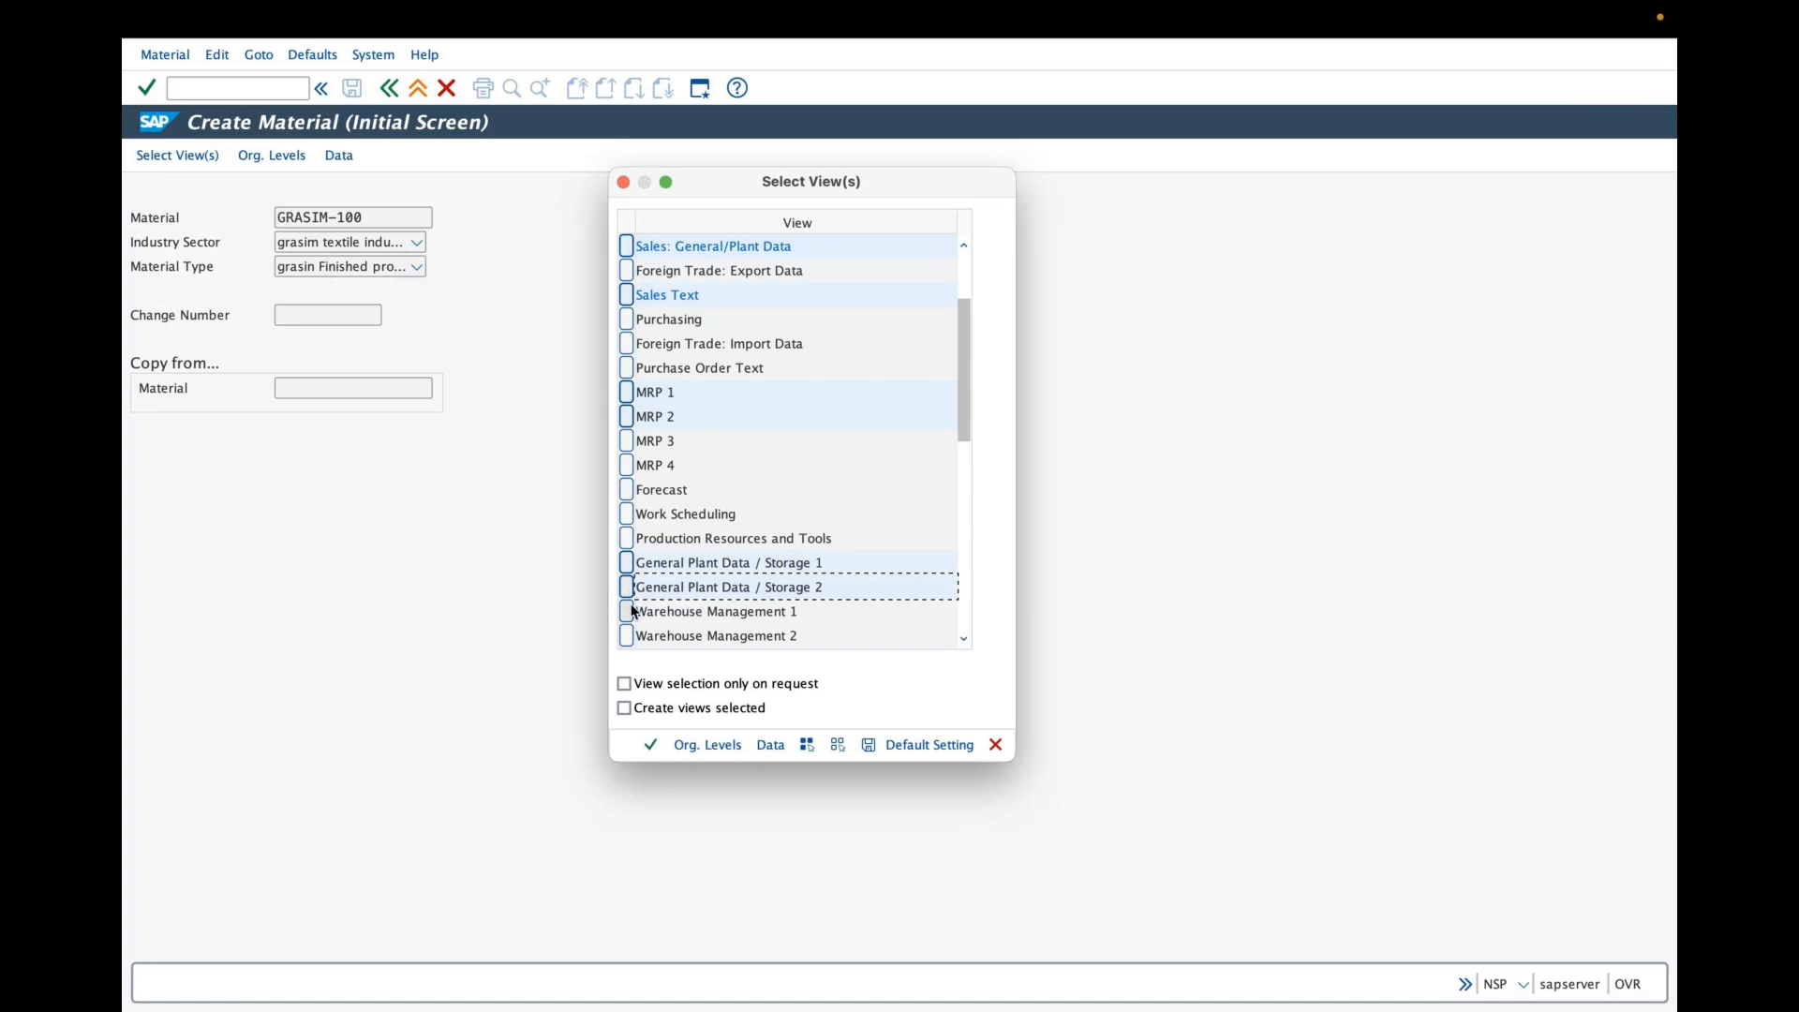
left_click(631, 611)
left_click(629, 635)
- Select the Accounting 1, Accounting 2, Costing 1 and Costing 2 views and review the selected views
scroll(964, 360, "down", 3)
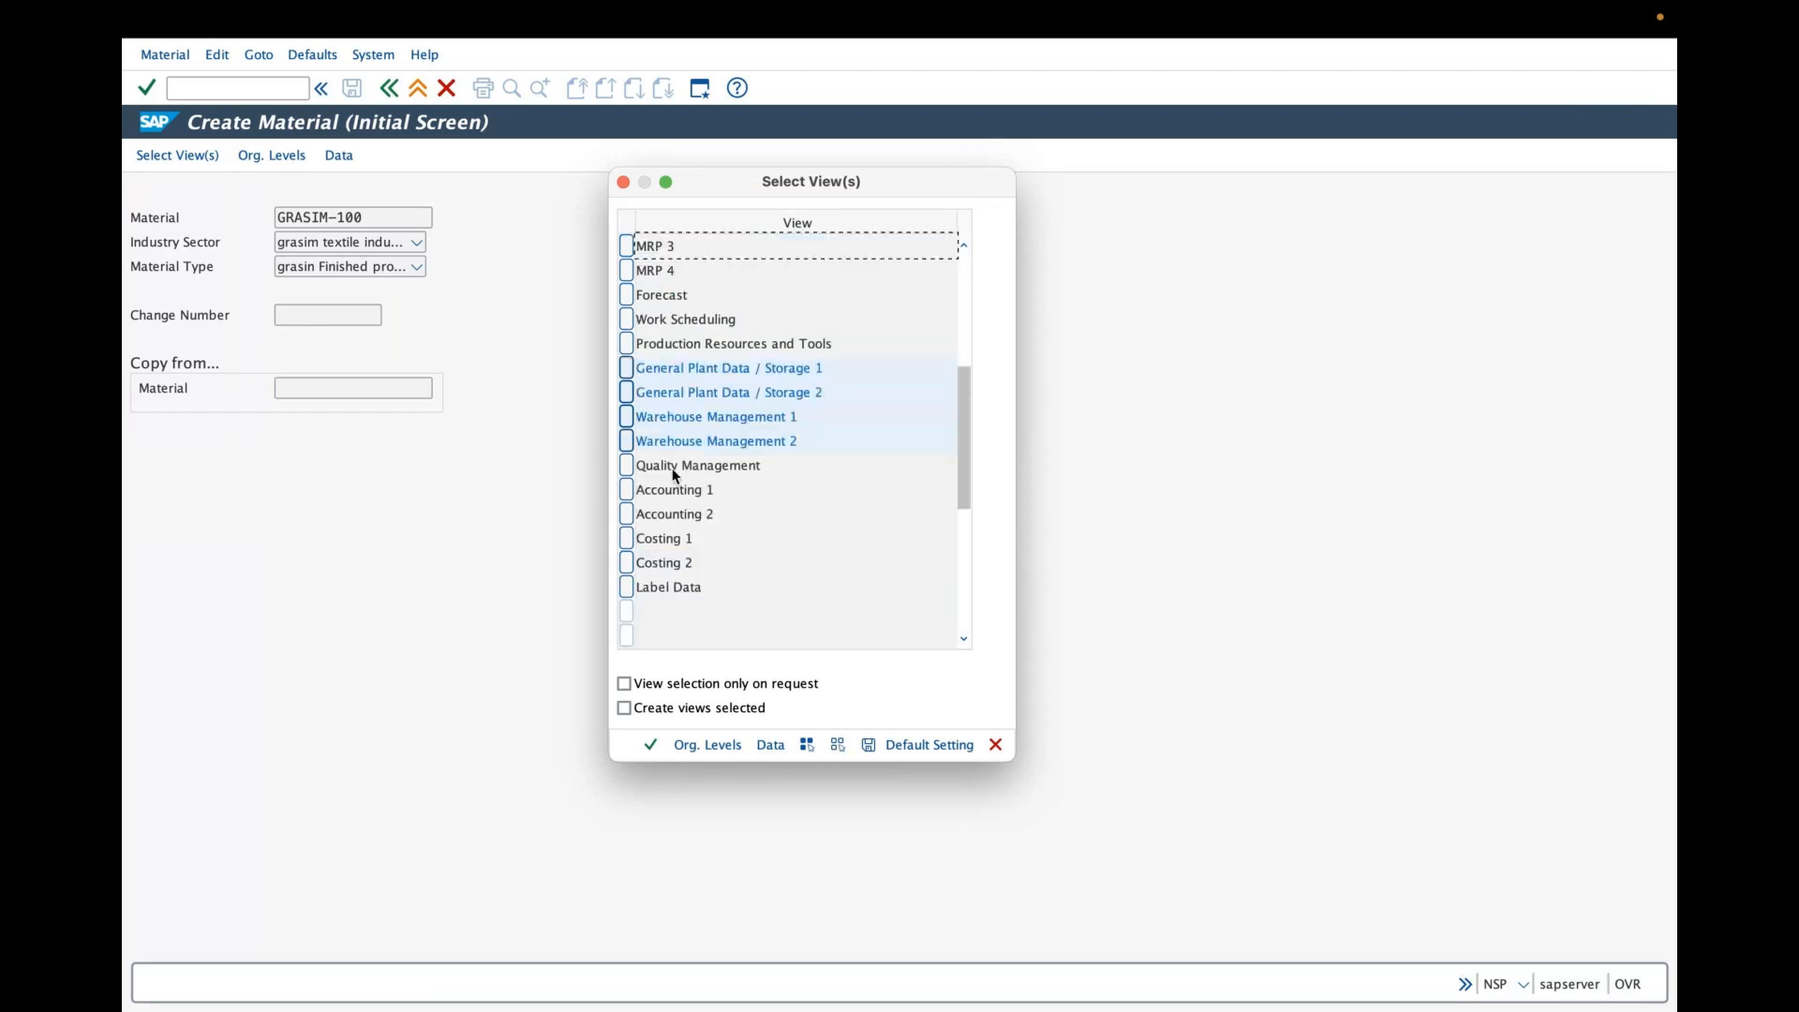
left_click(628, 490)
left_click(627, 514)
left_click_drag(632, 545, 626, 560)
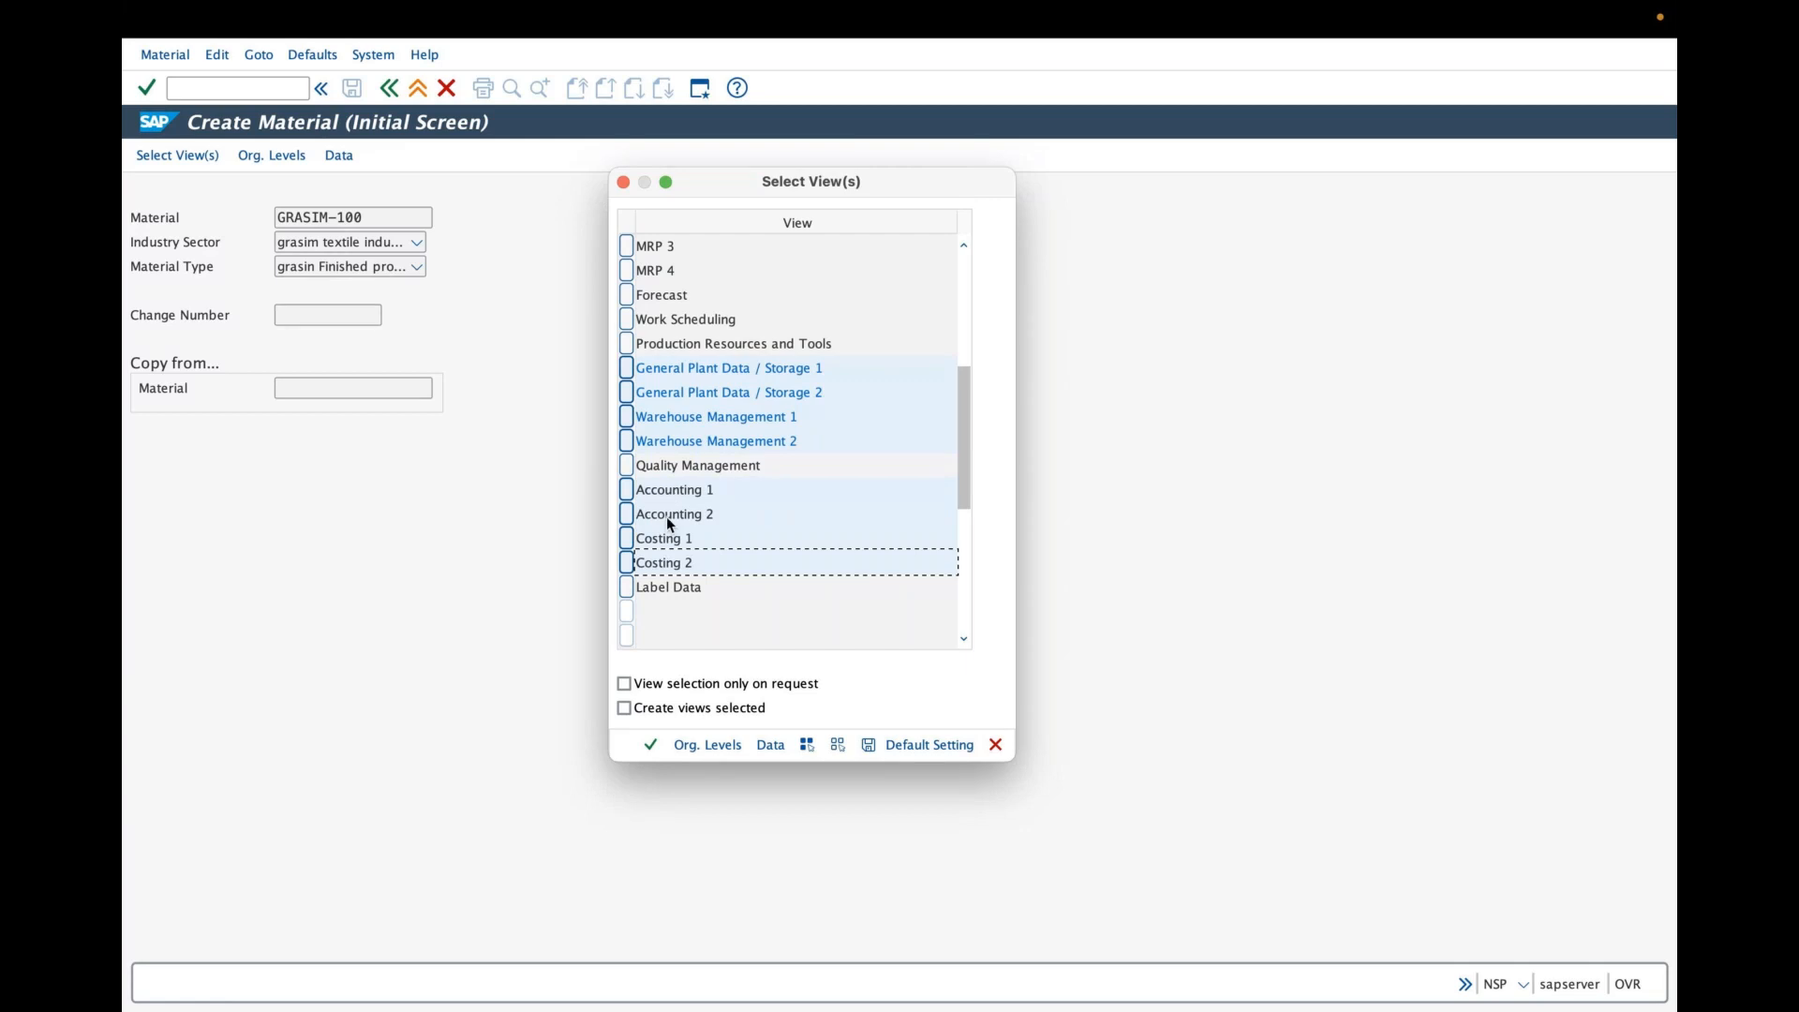
scroll(667, 517, "down", 1)
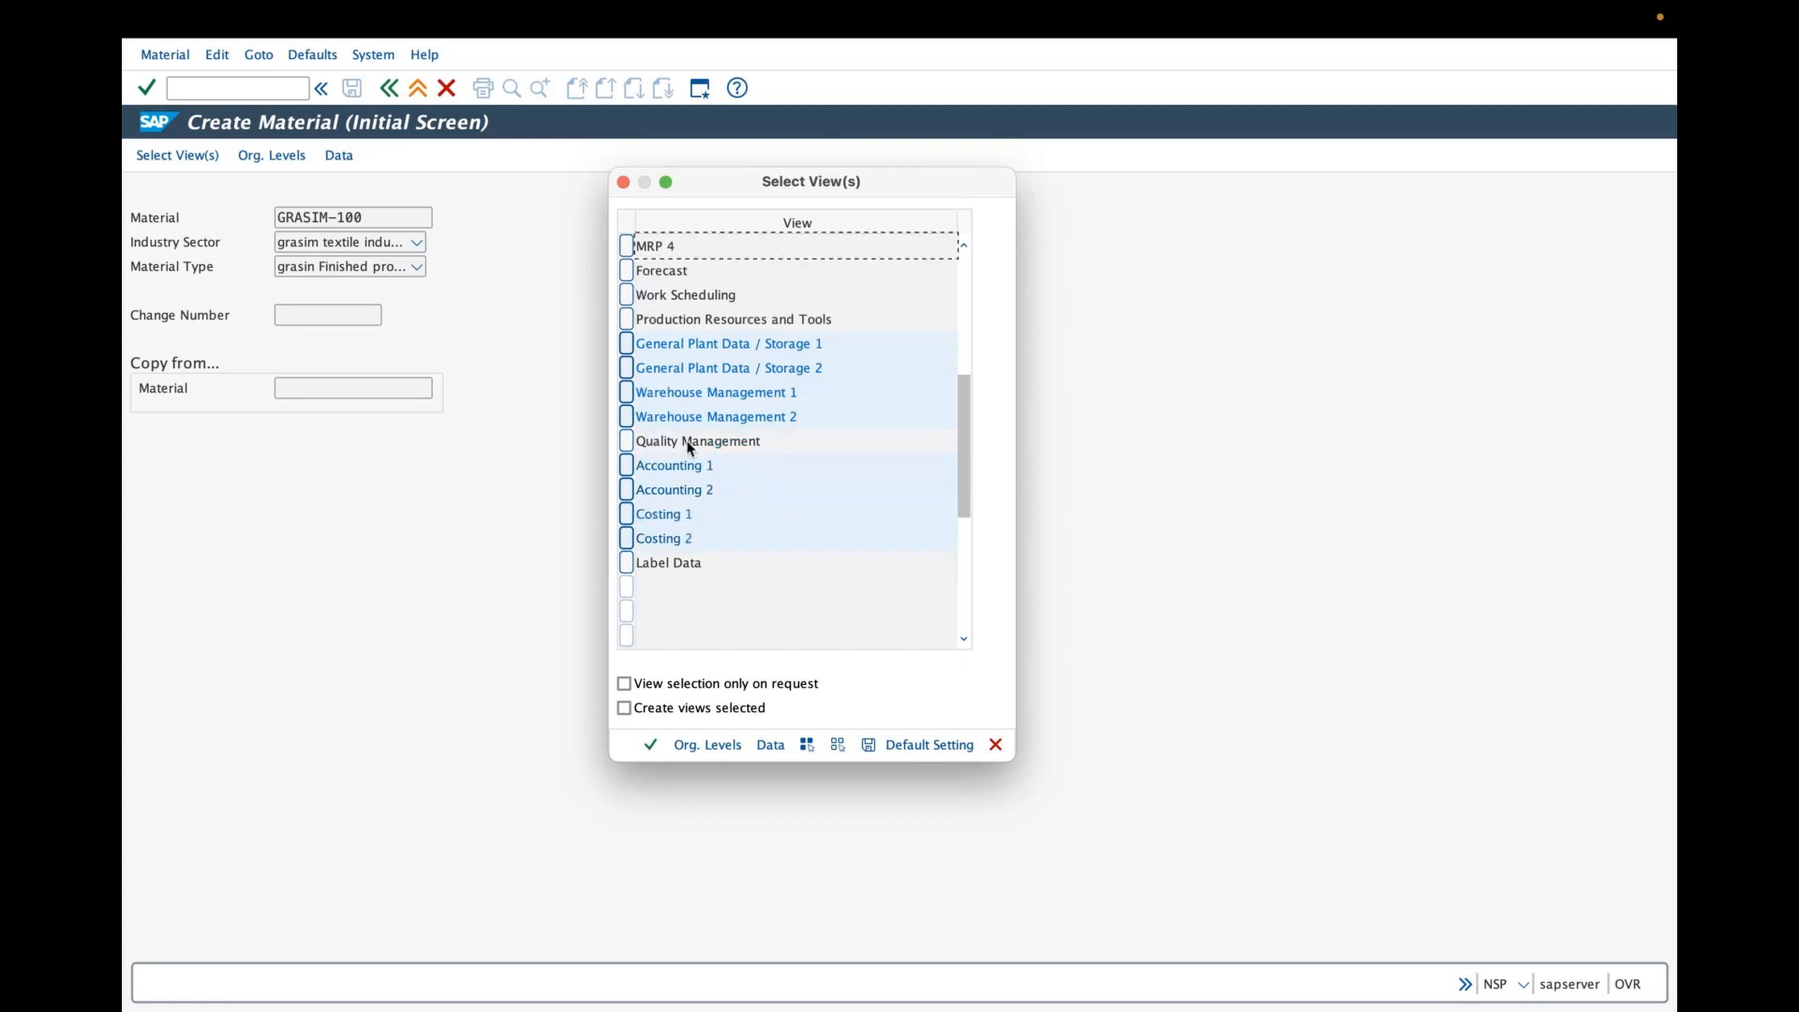
scroll(900, 401, "up", 3)
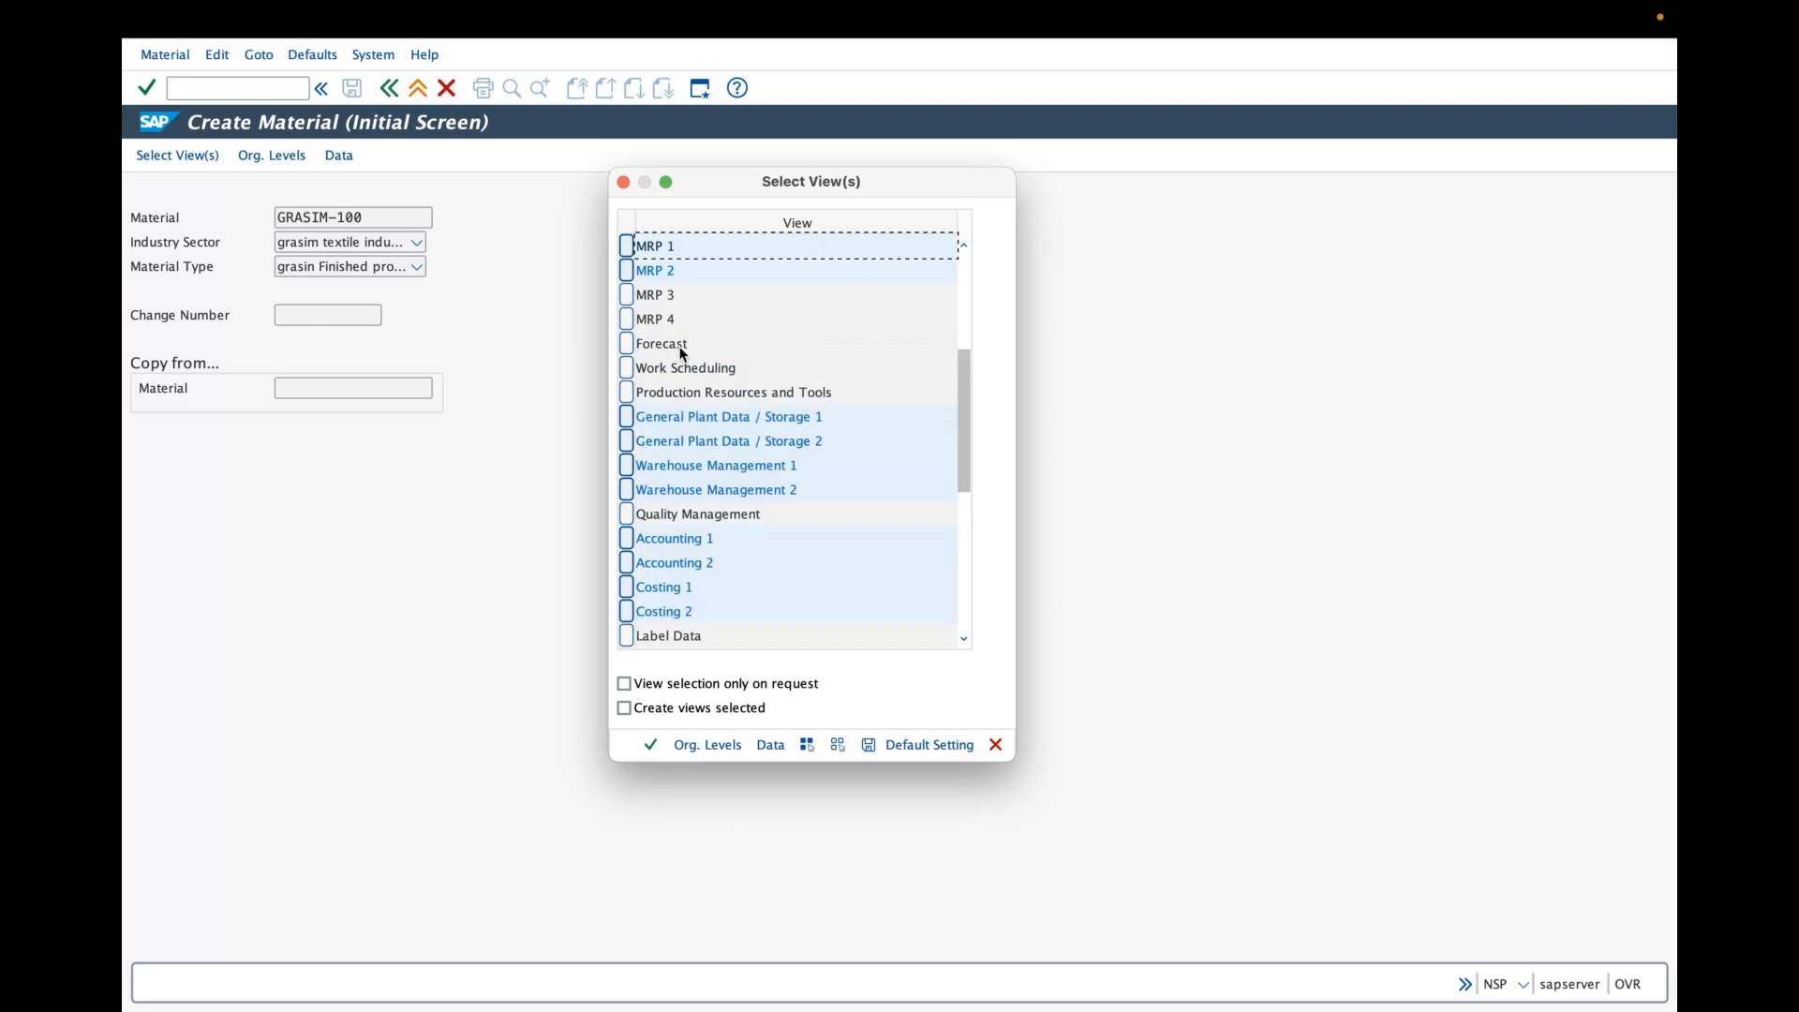
left_click_drag(964, 396, 981, 260)
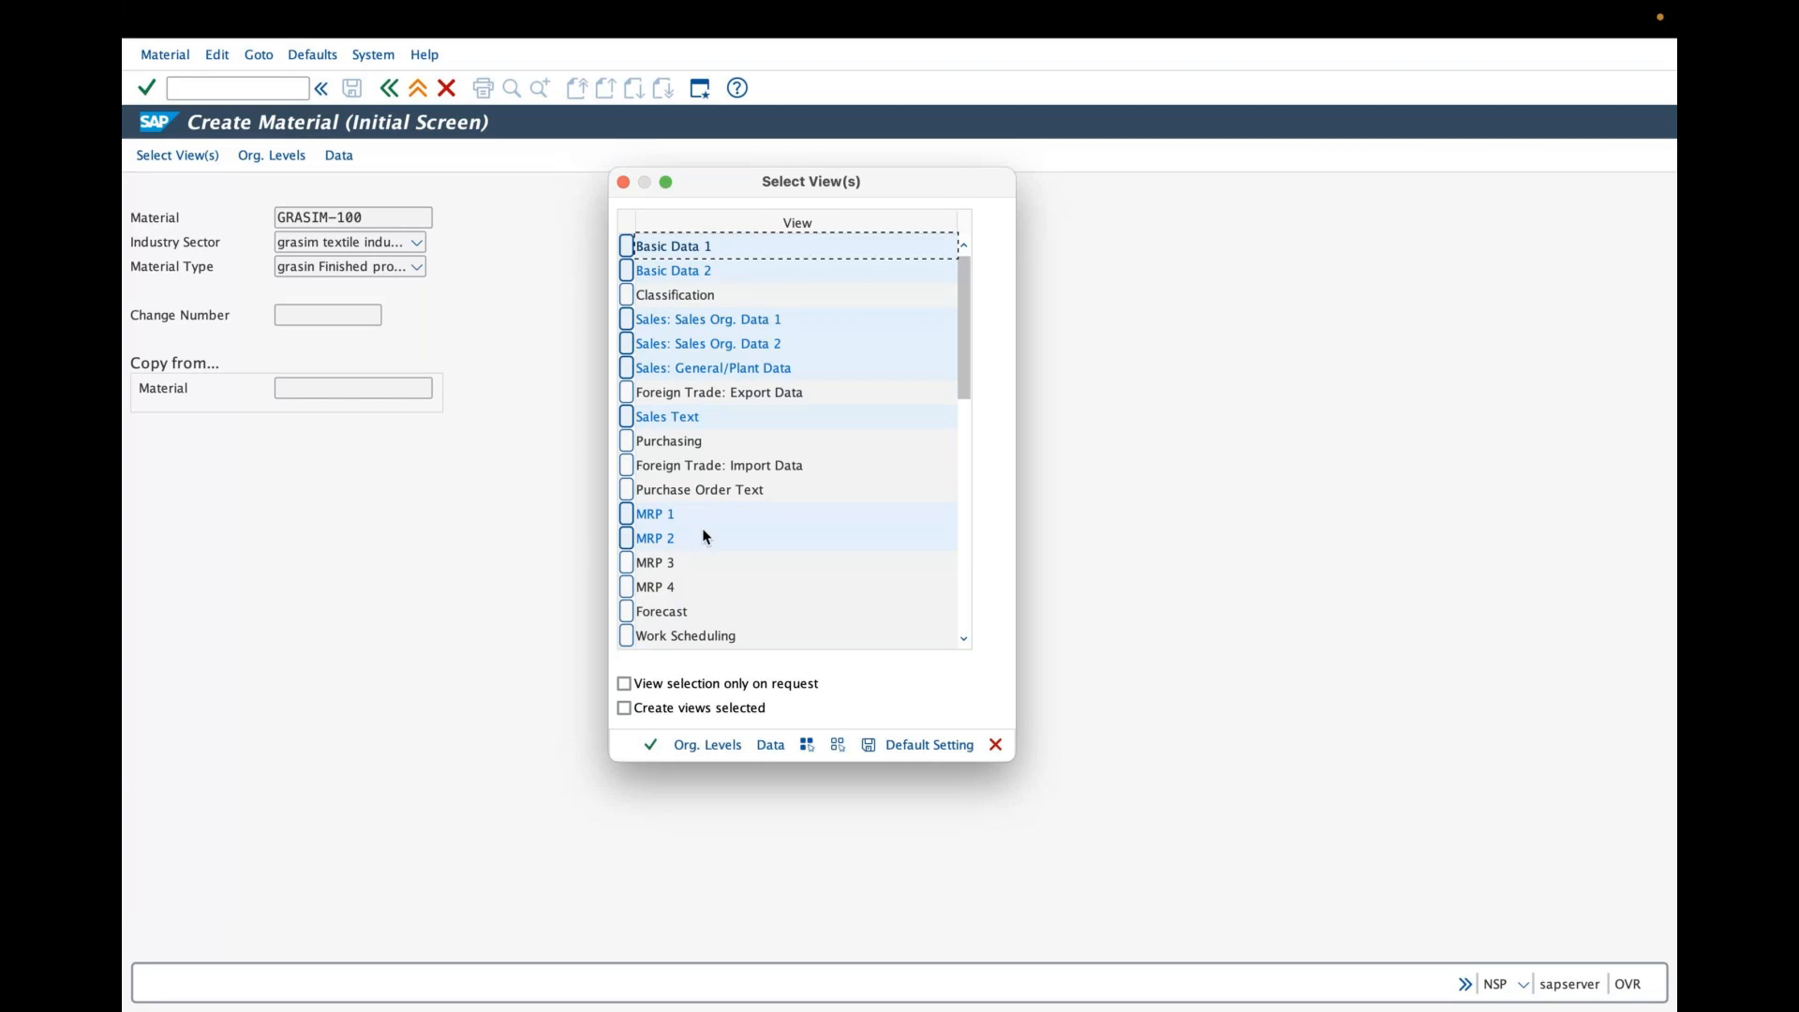
- Open the organizational levels for the selected views and set the plant to GRAP
left_click(709, 746)
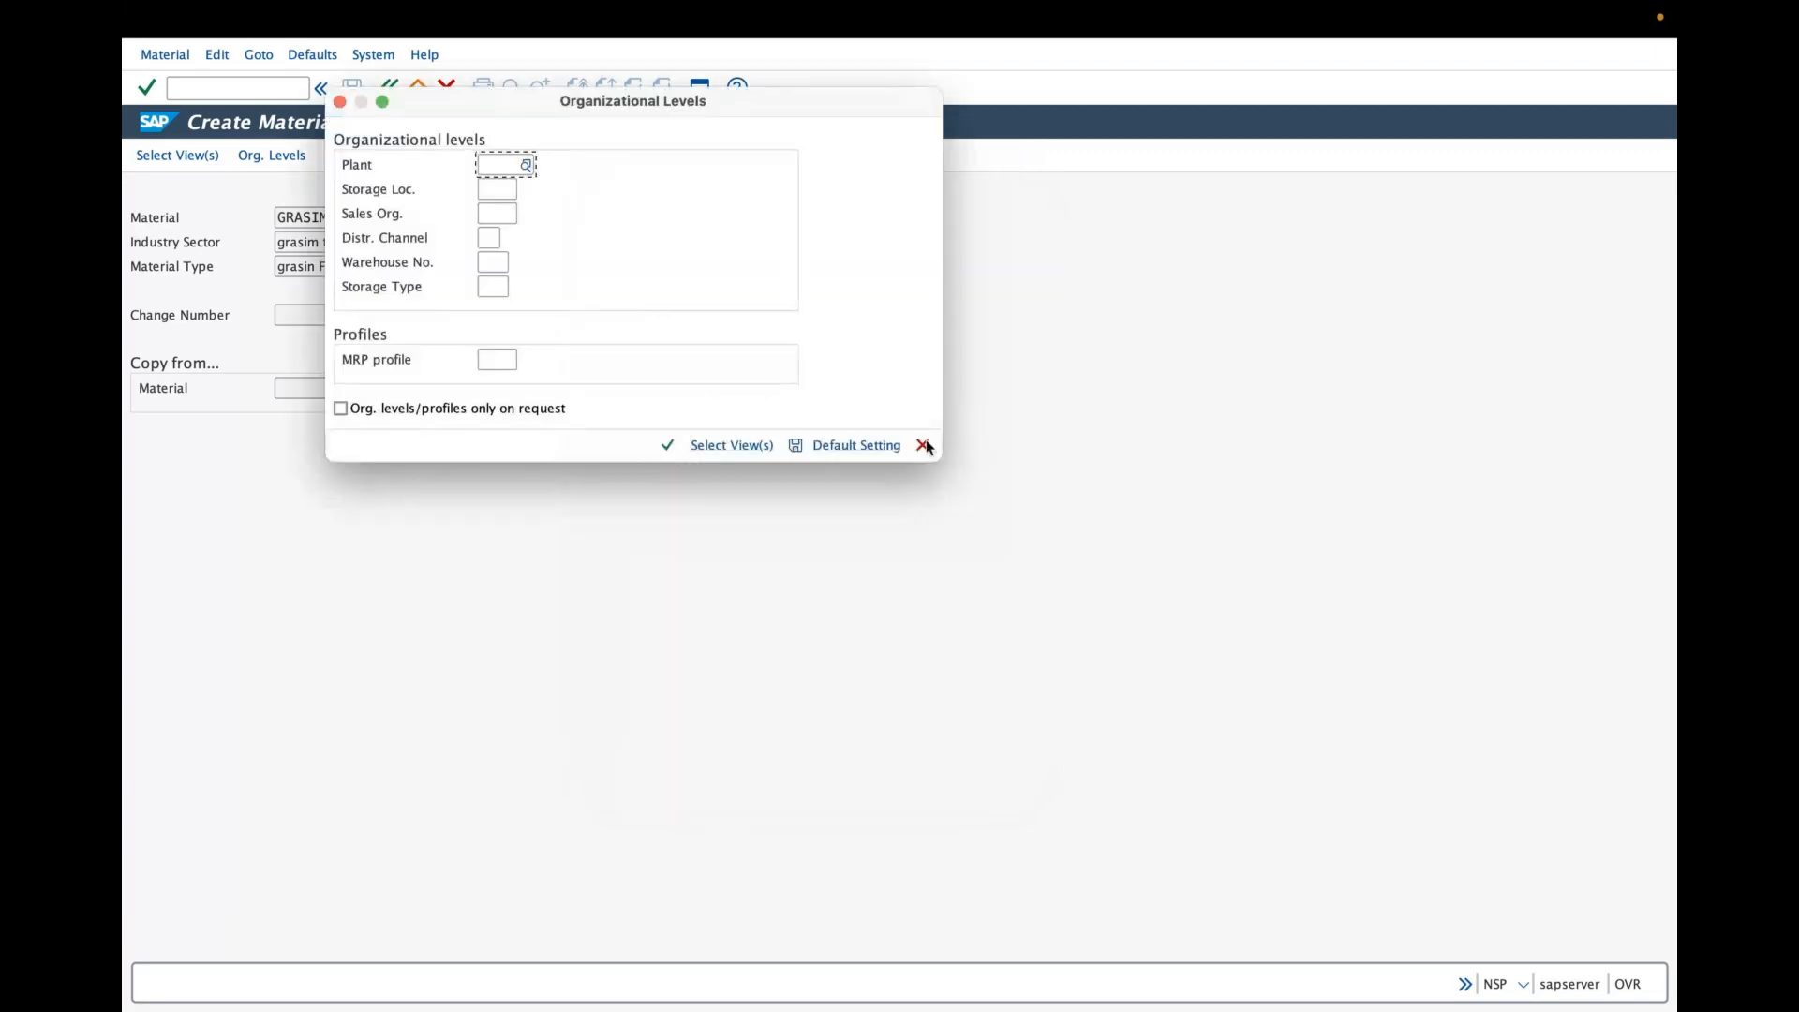
left_click(922, 445)
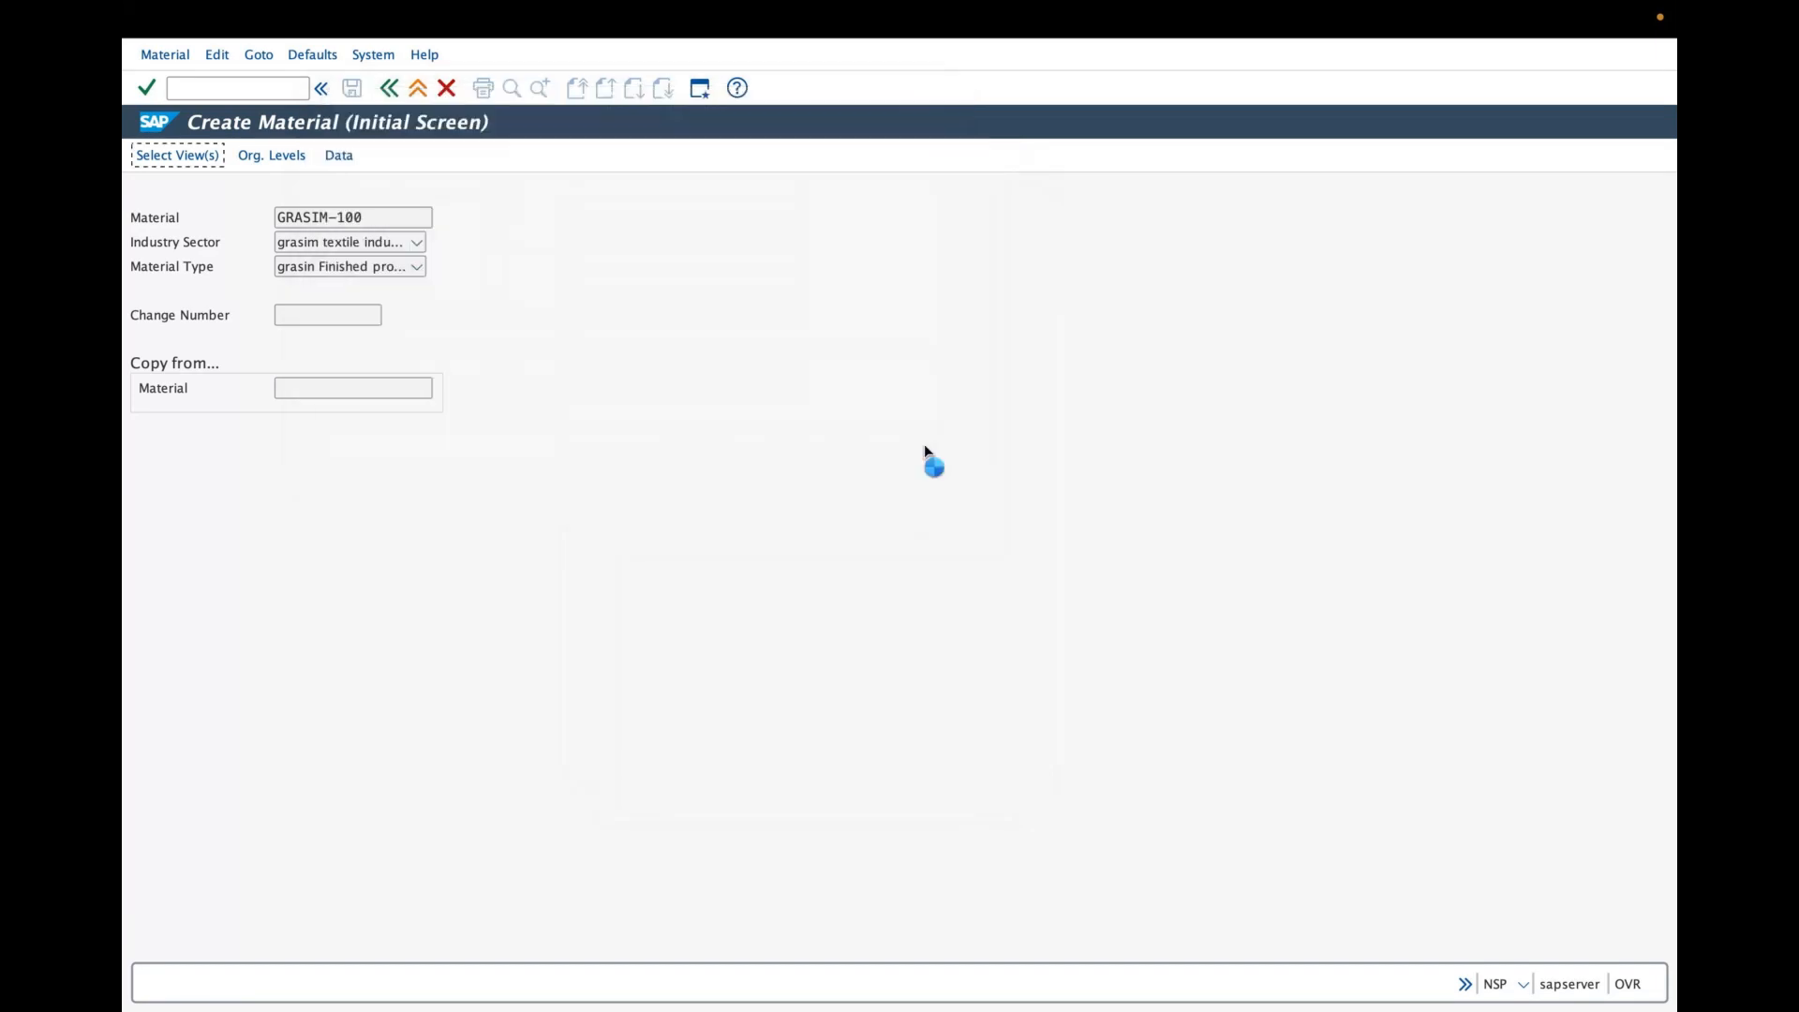
left_click(208, 163)
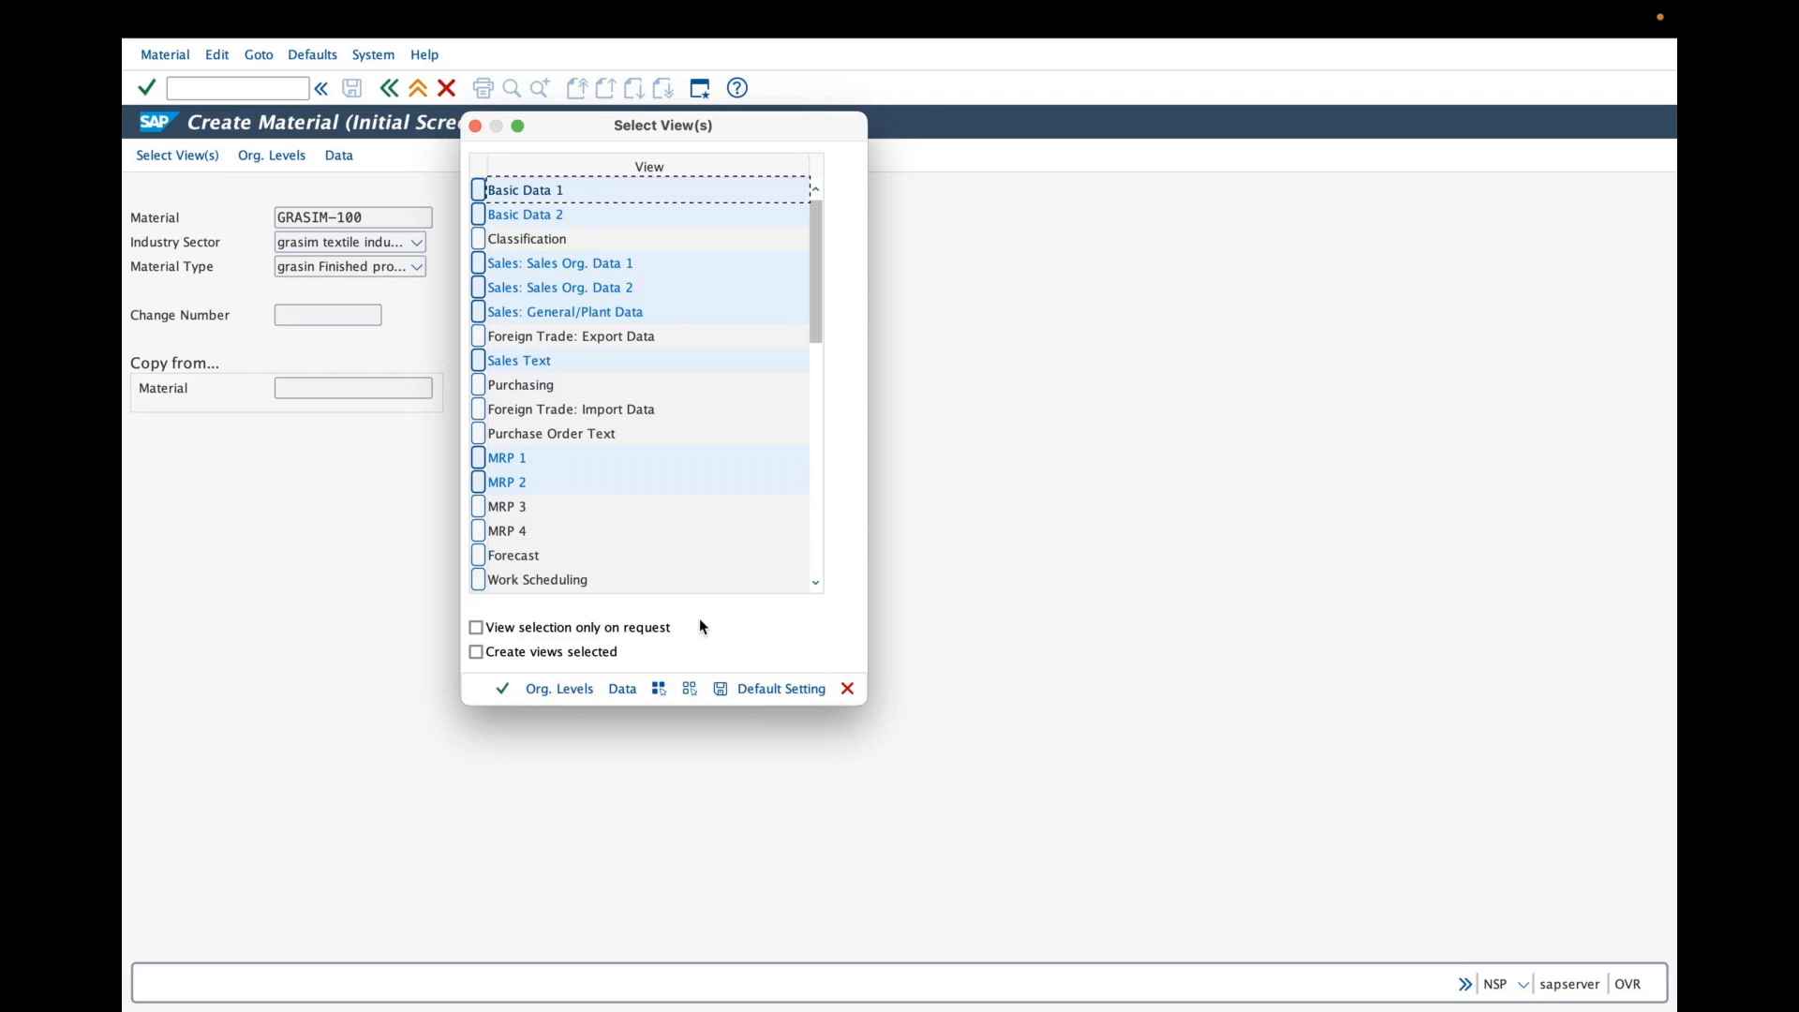
left_click(558, 688)
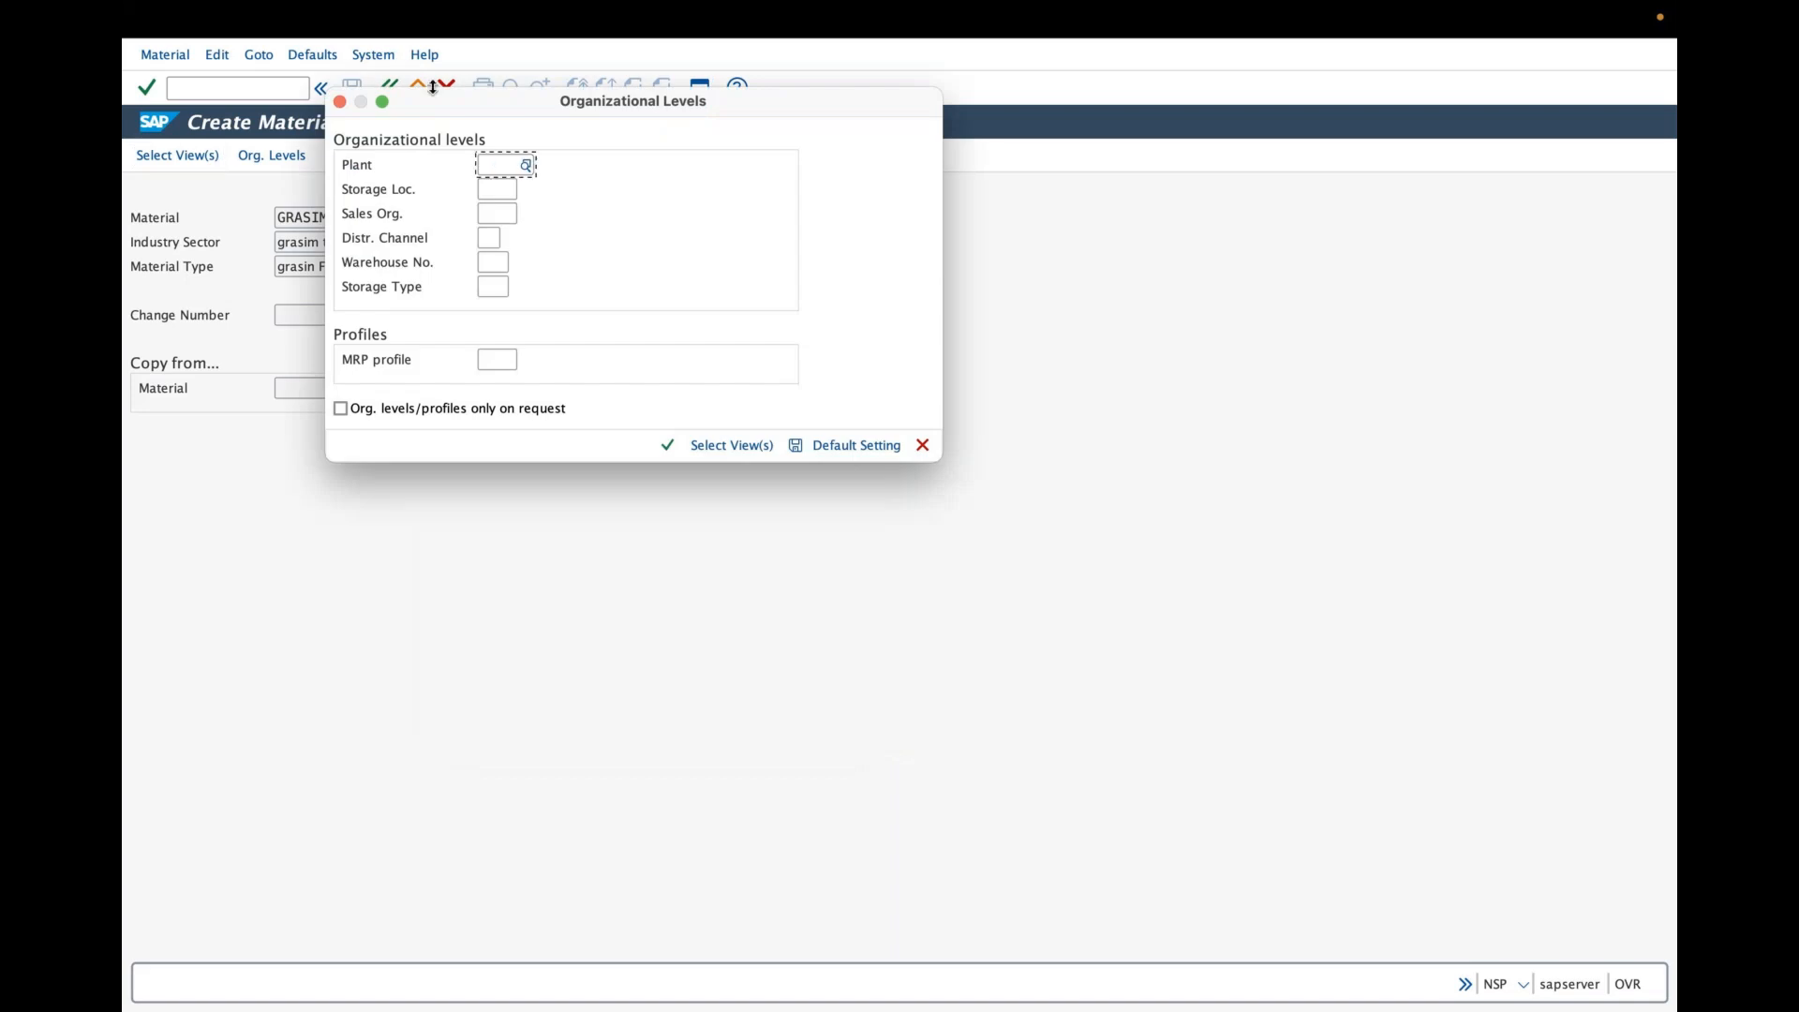
left_click_drag(421, 100, 673, 294)
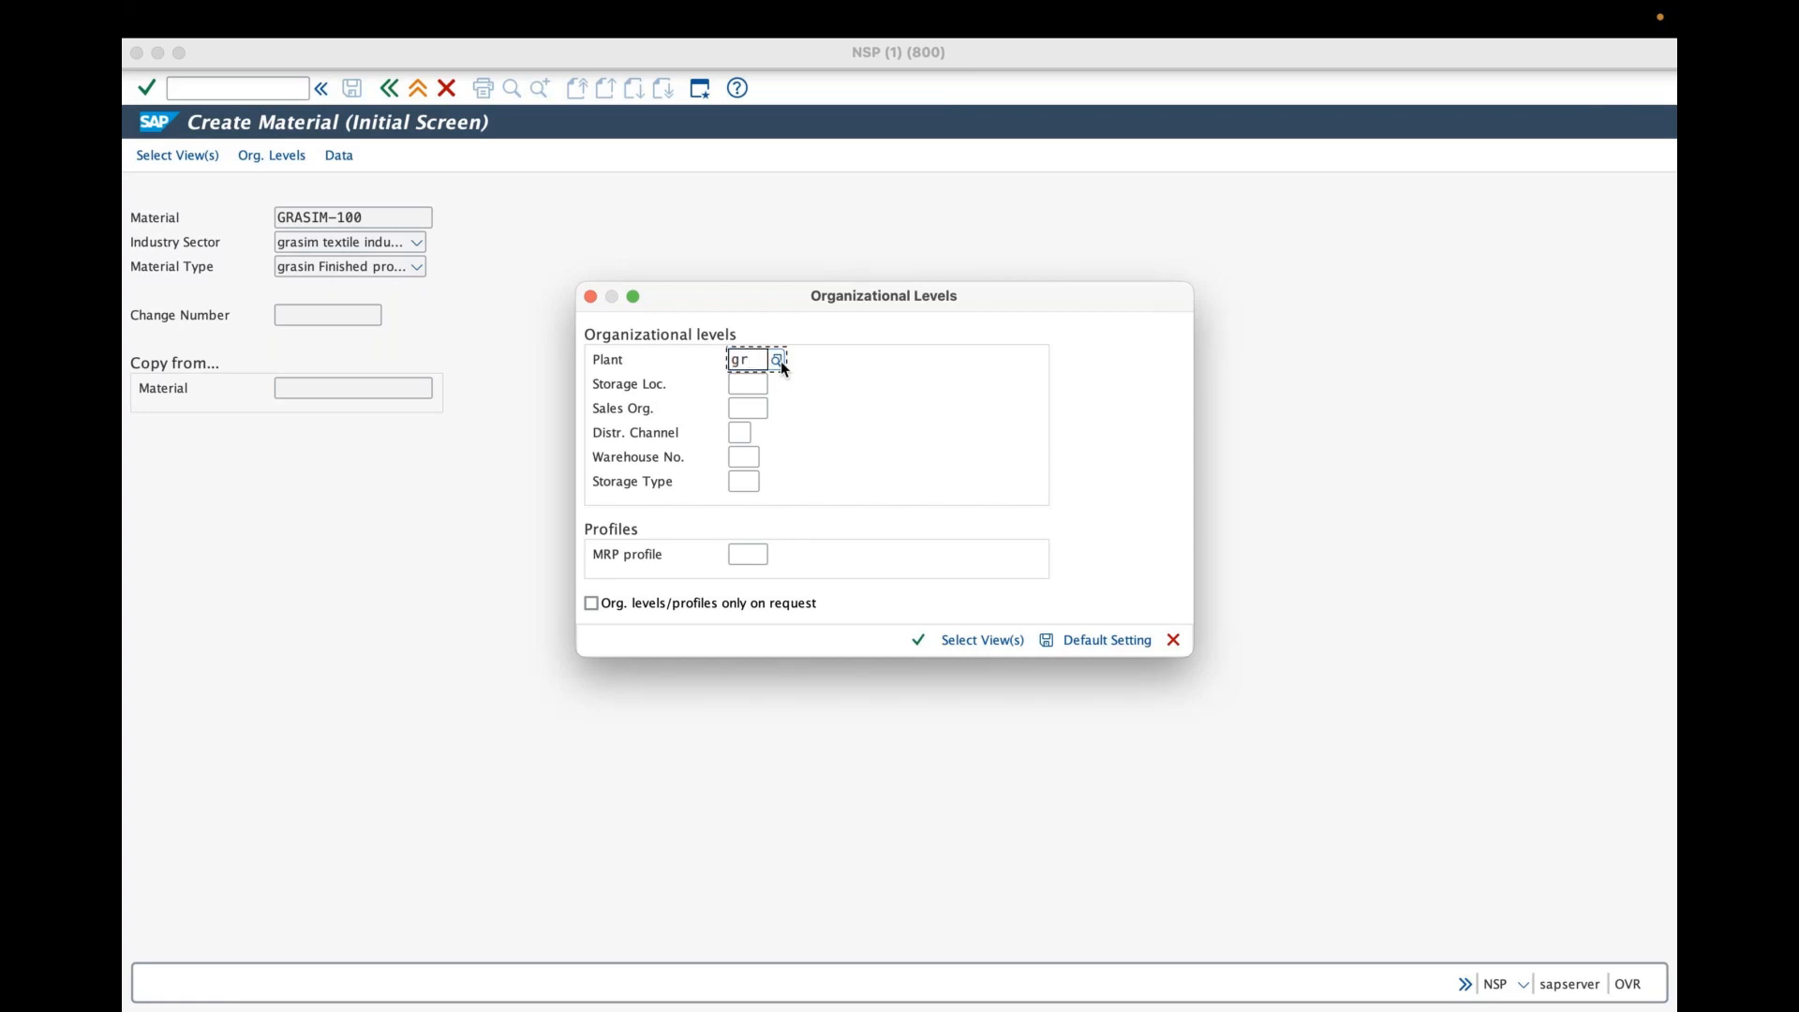
left_click(778, 360)
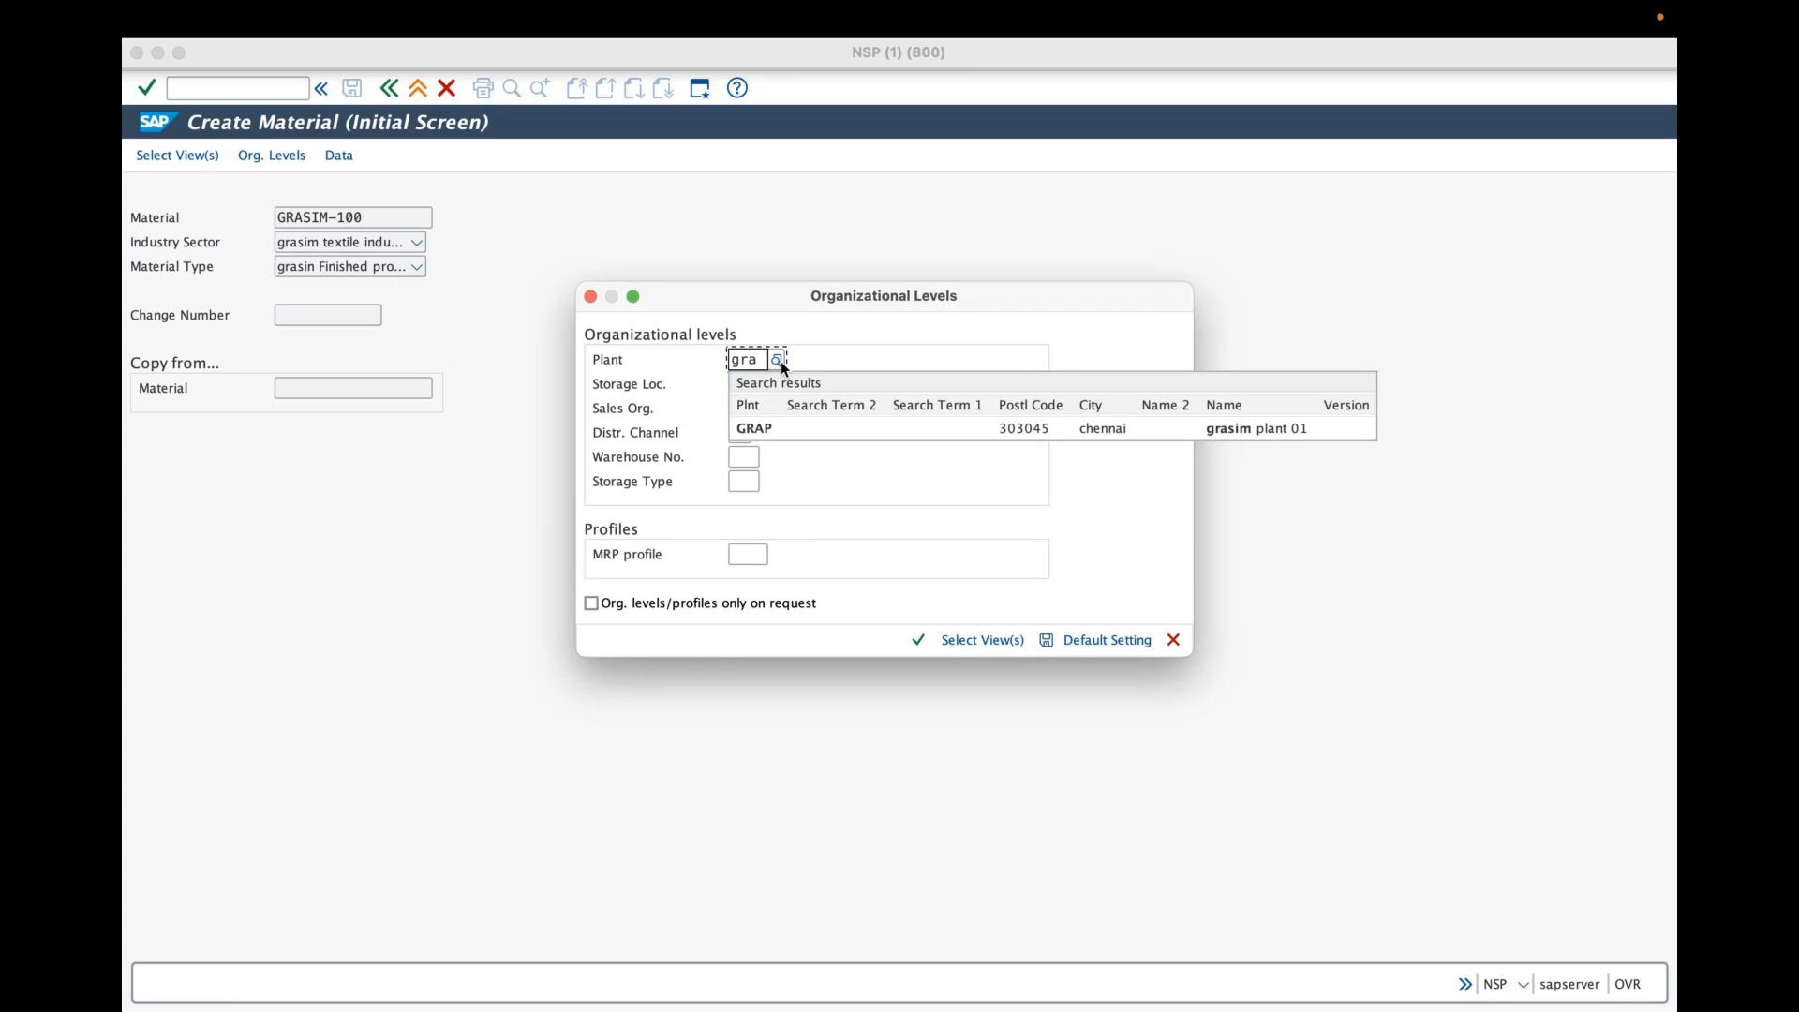
left_click(968, 431)
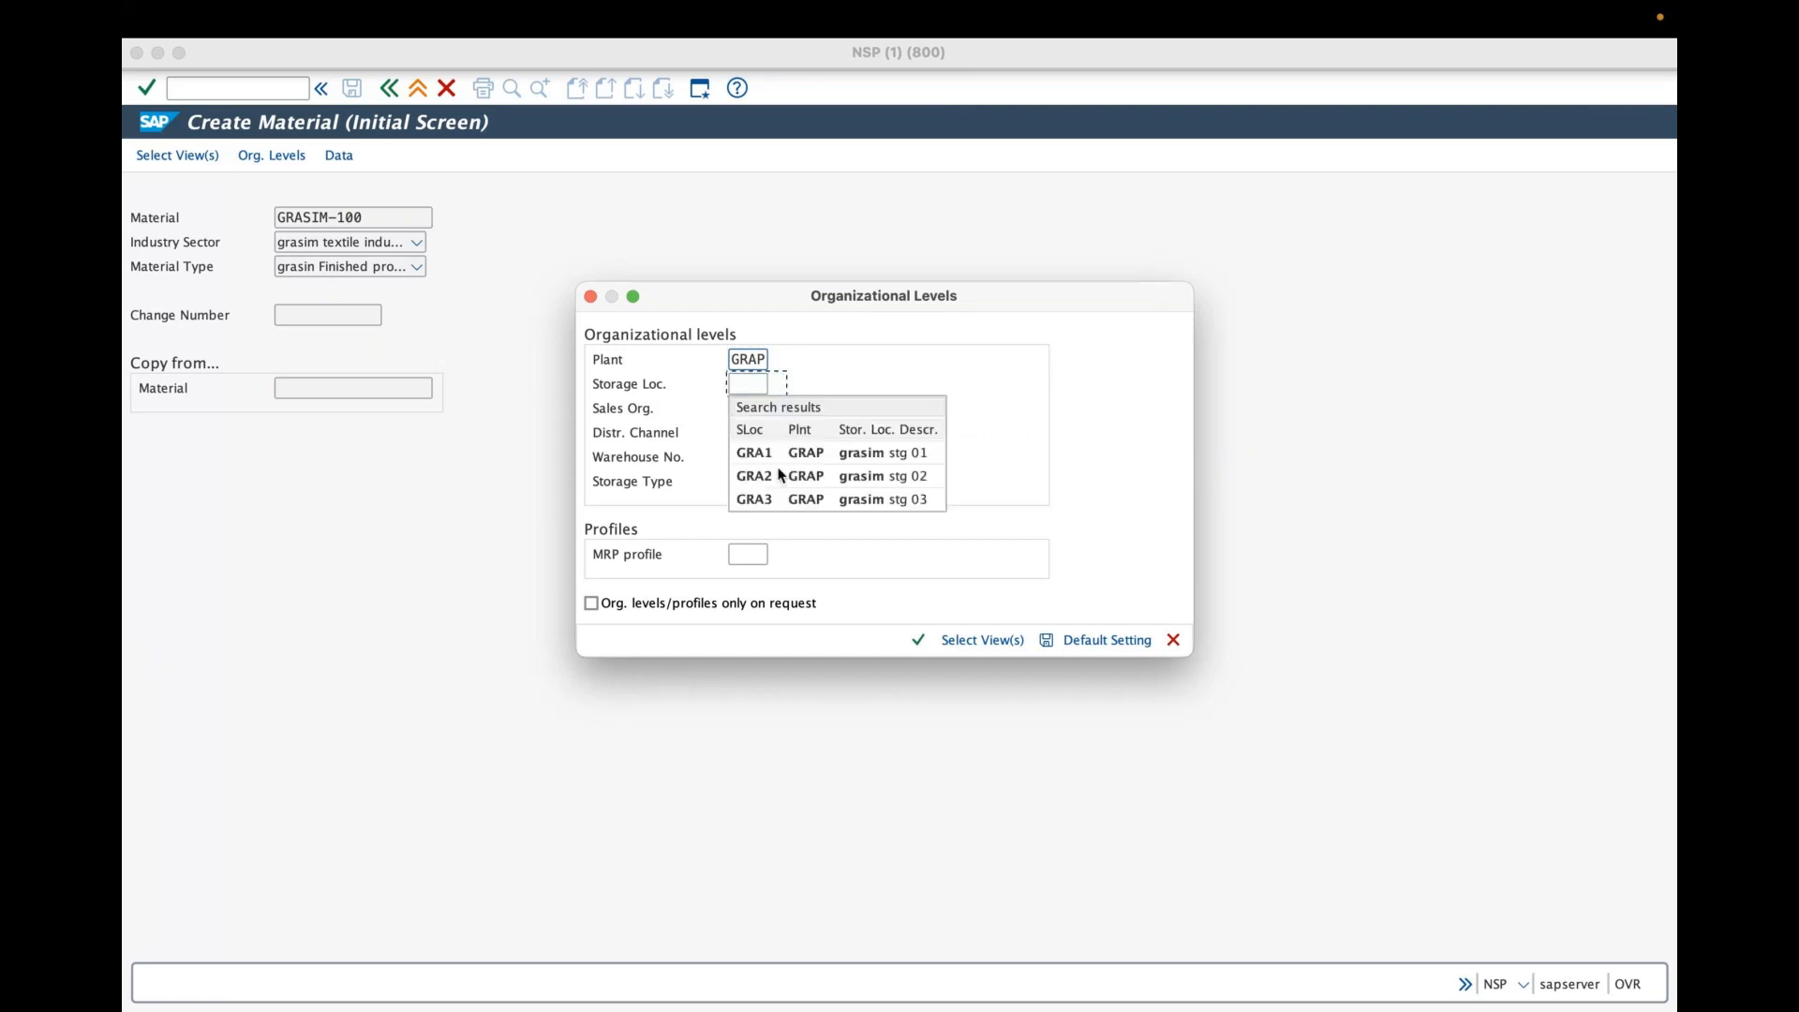
- Set the storage location to GRA1 and the sales organization to GRAS
left_click(791, 457)
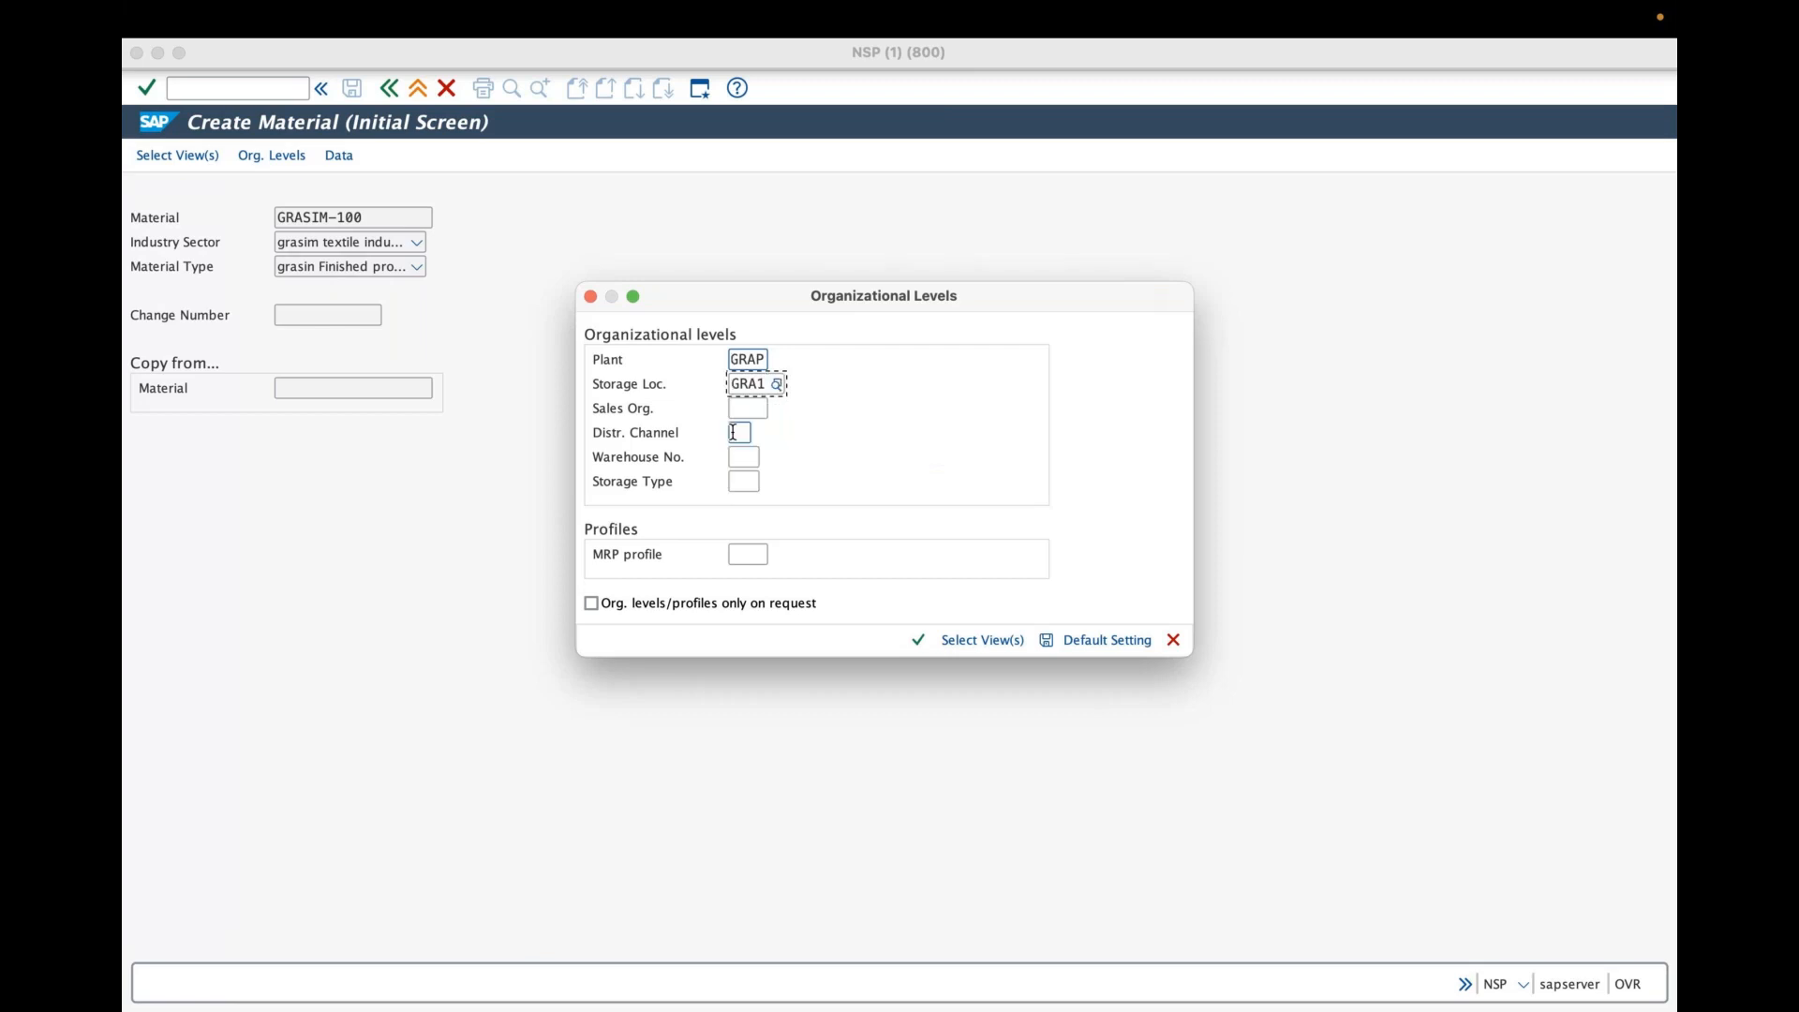
left_click(749, 411)
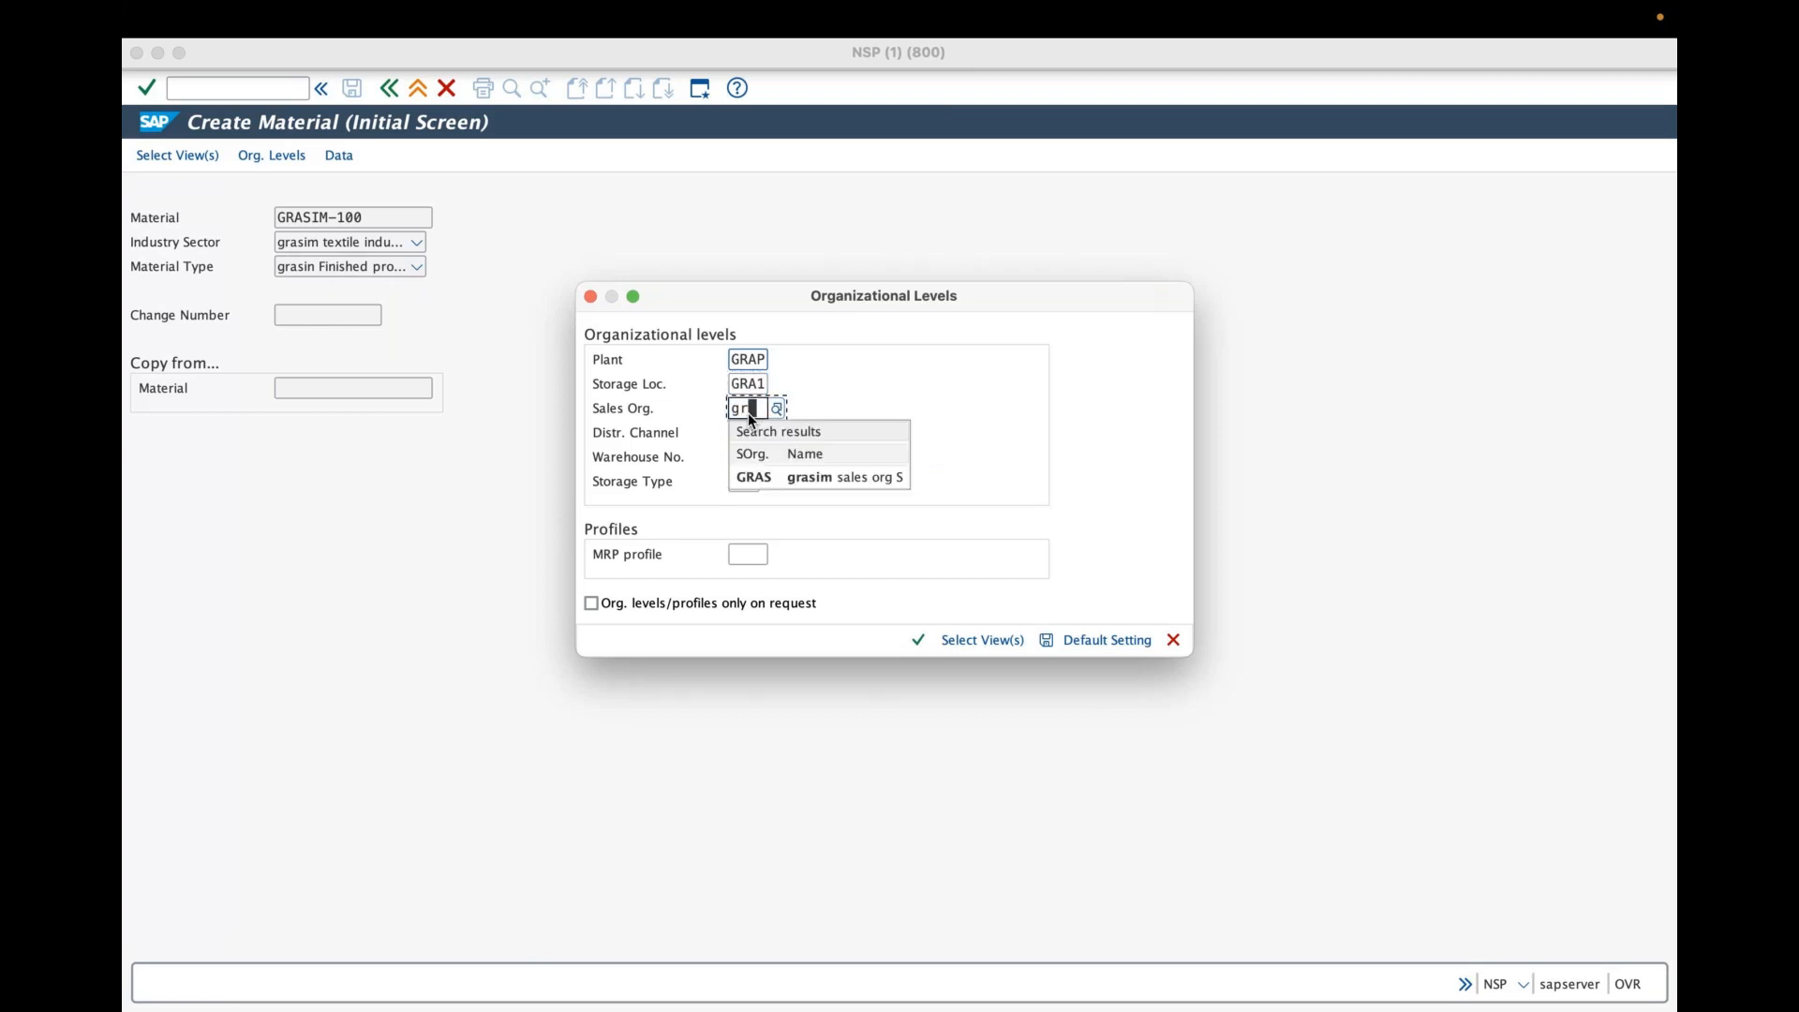
left_click(749, 477)
left_click(738, 433)
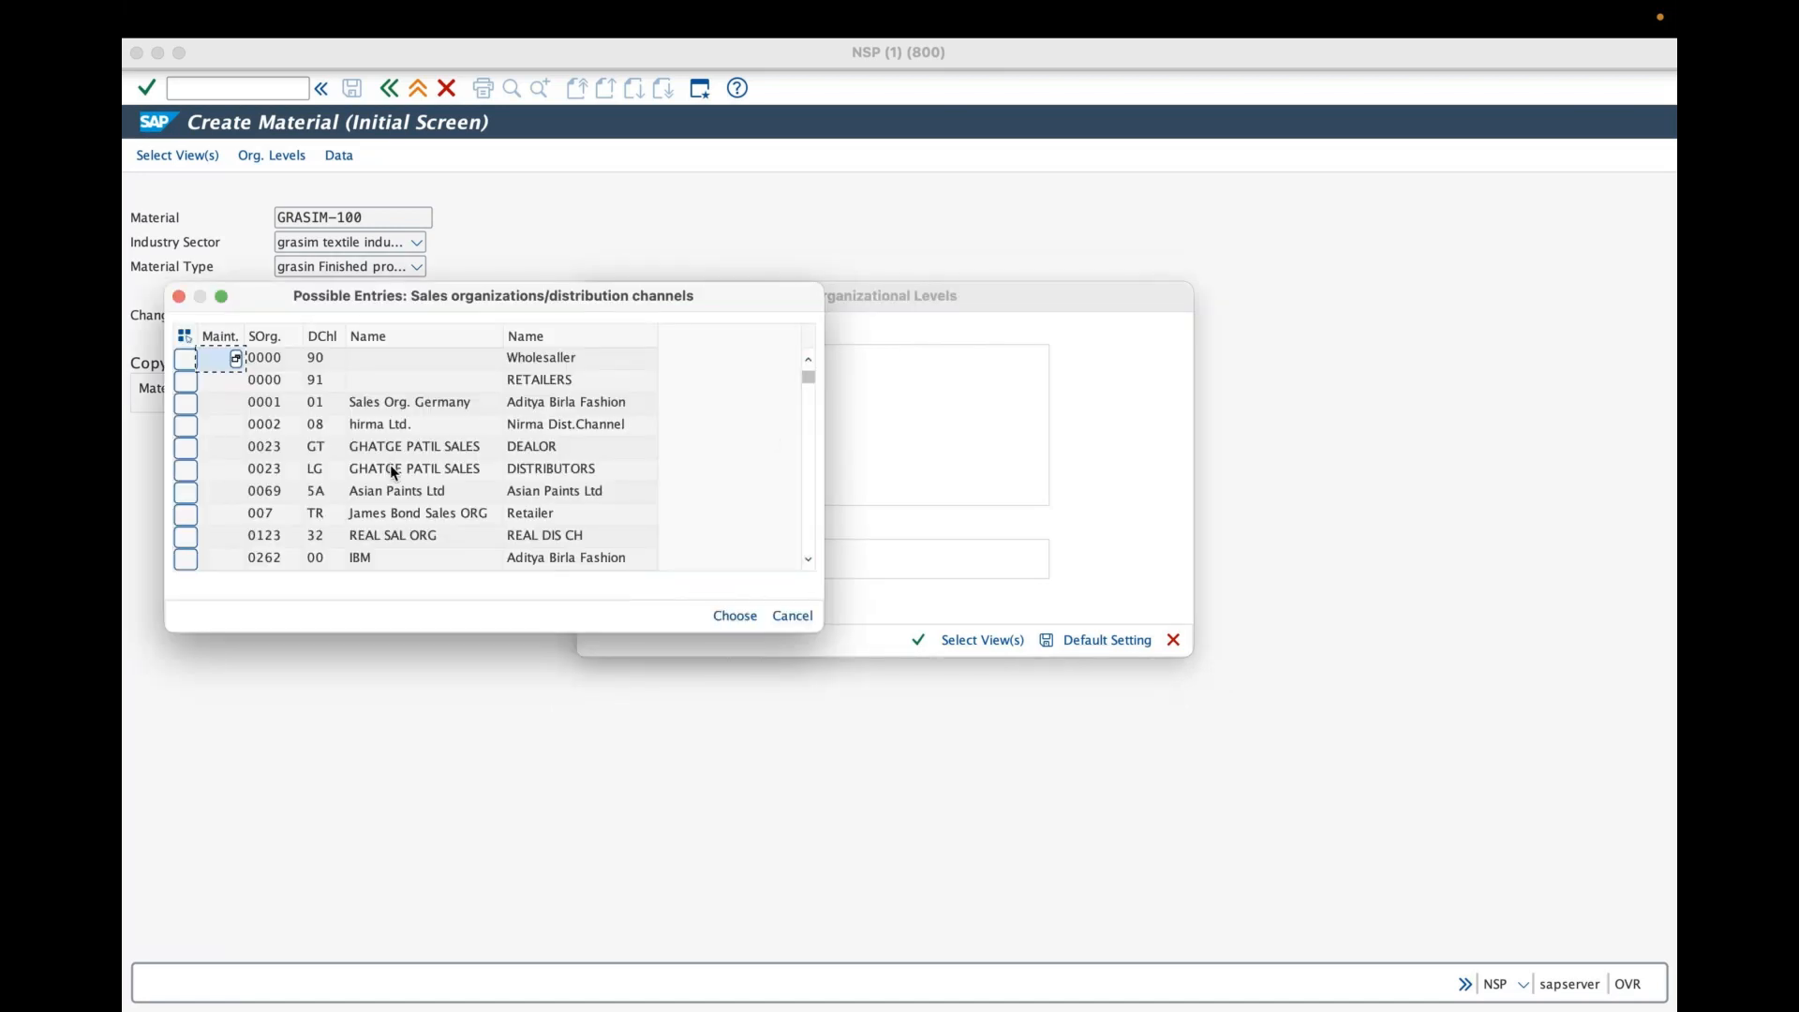
left_click_drag(808, 379, 807, 518)
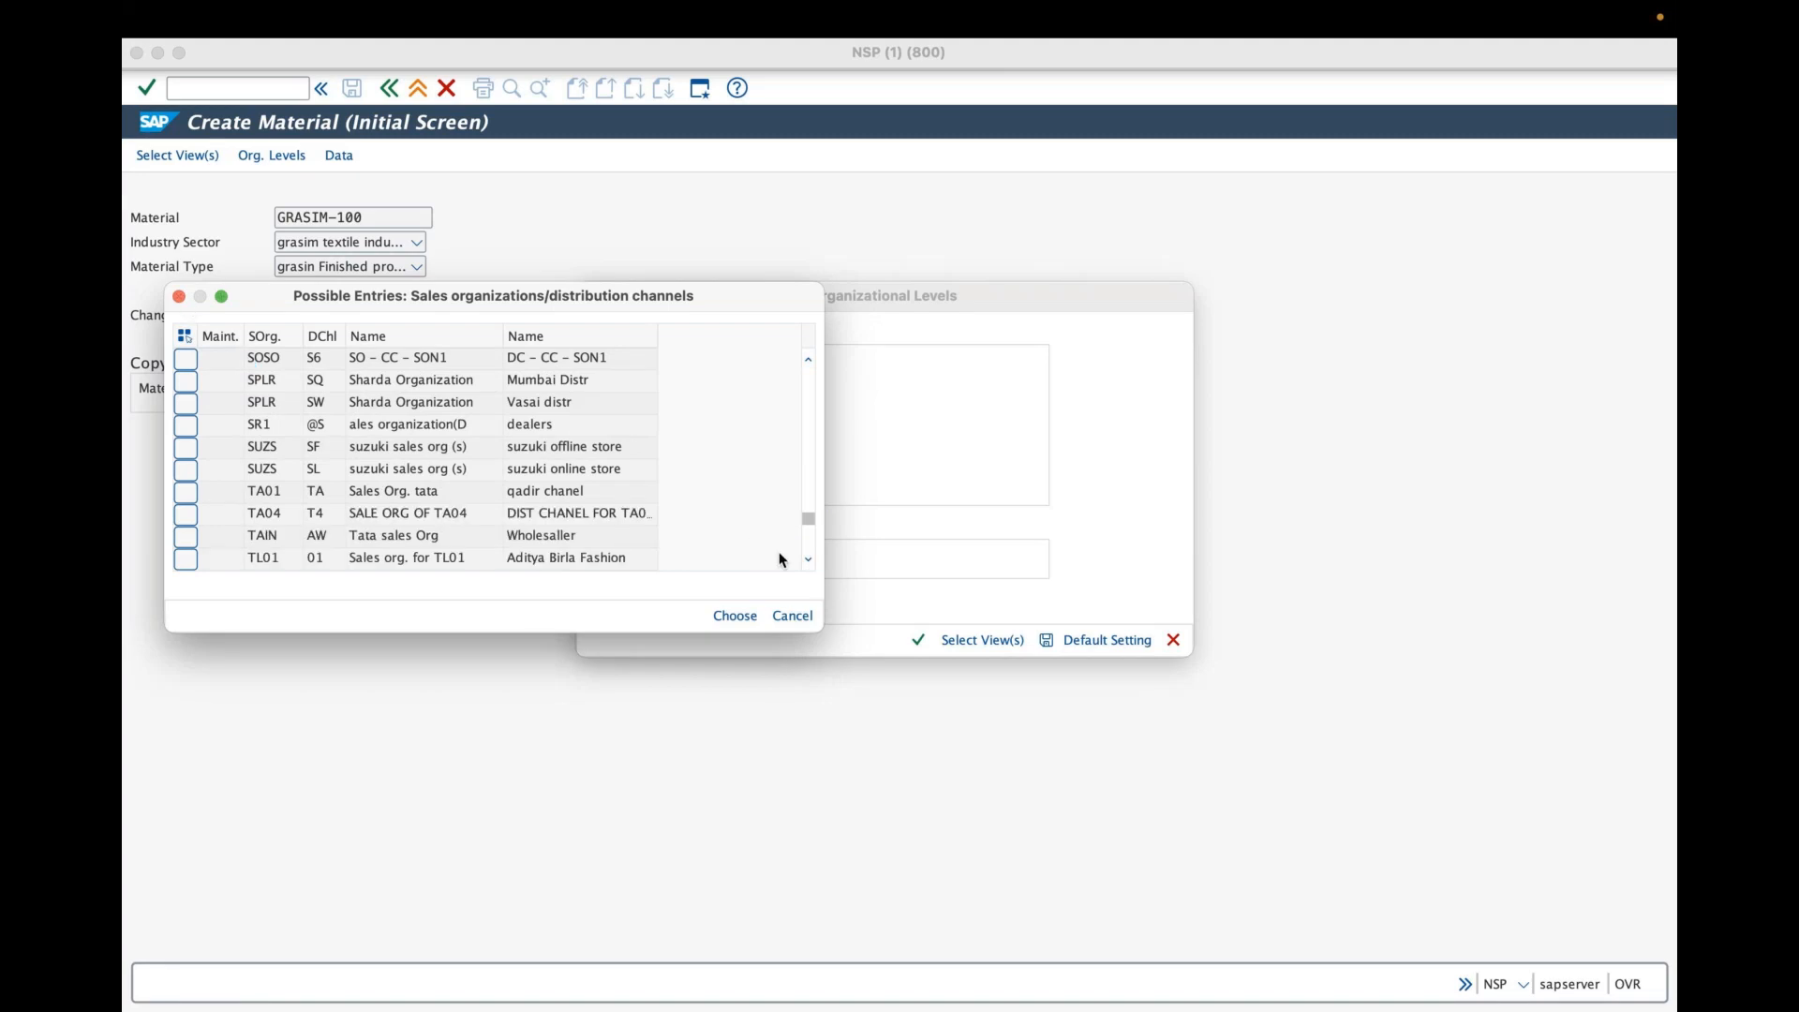
left_click(179, 297)
- Set the distribution channel to GO, grasim online store, from the full search results
type("g")
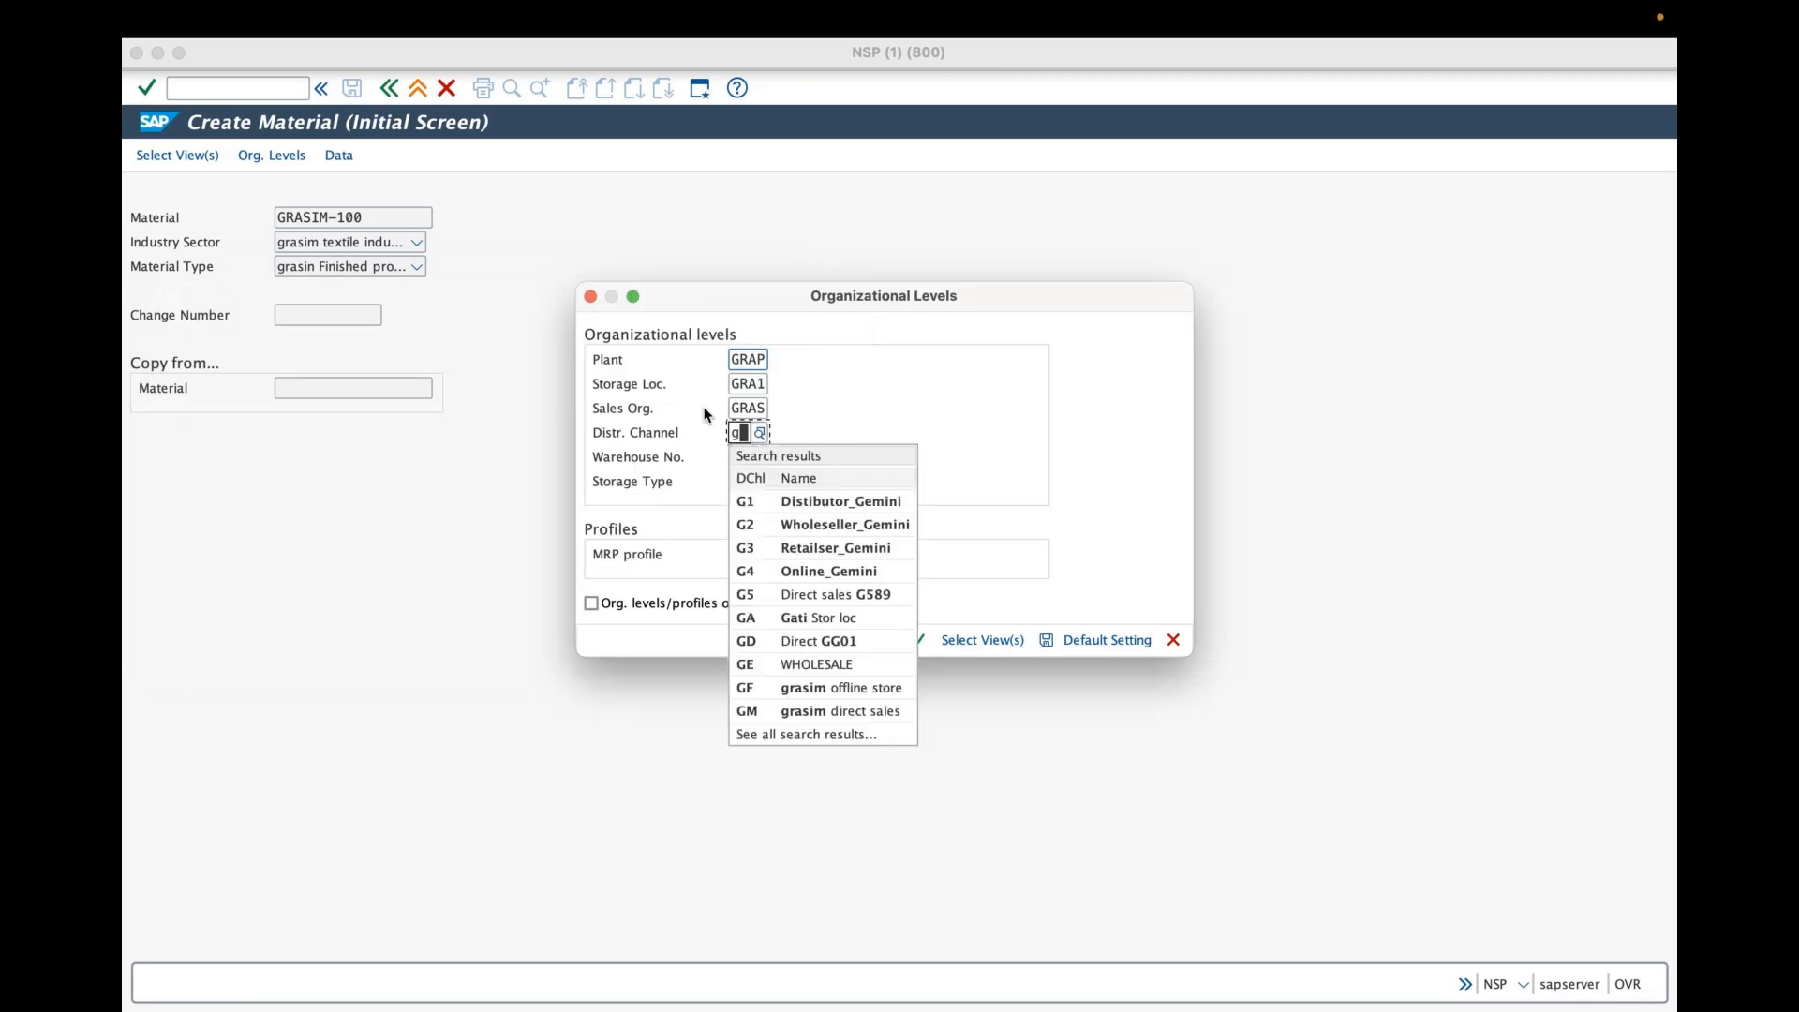
left_click(838, 734)
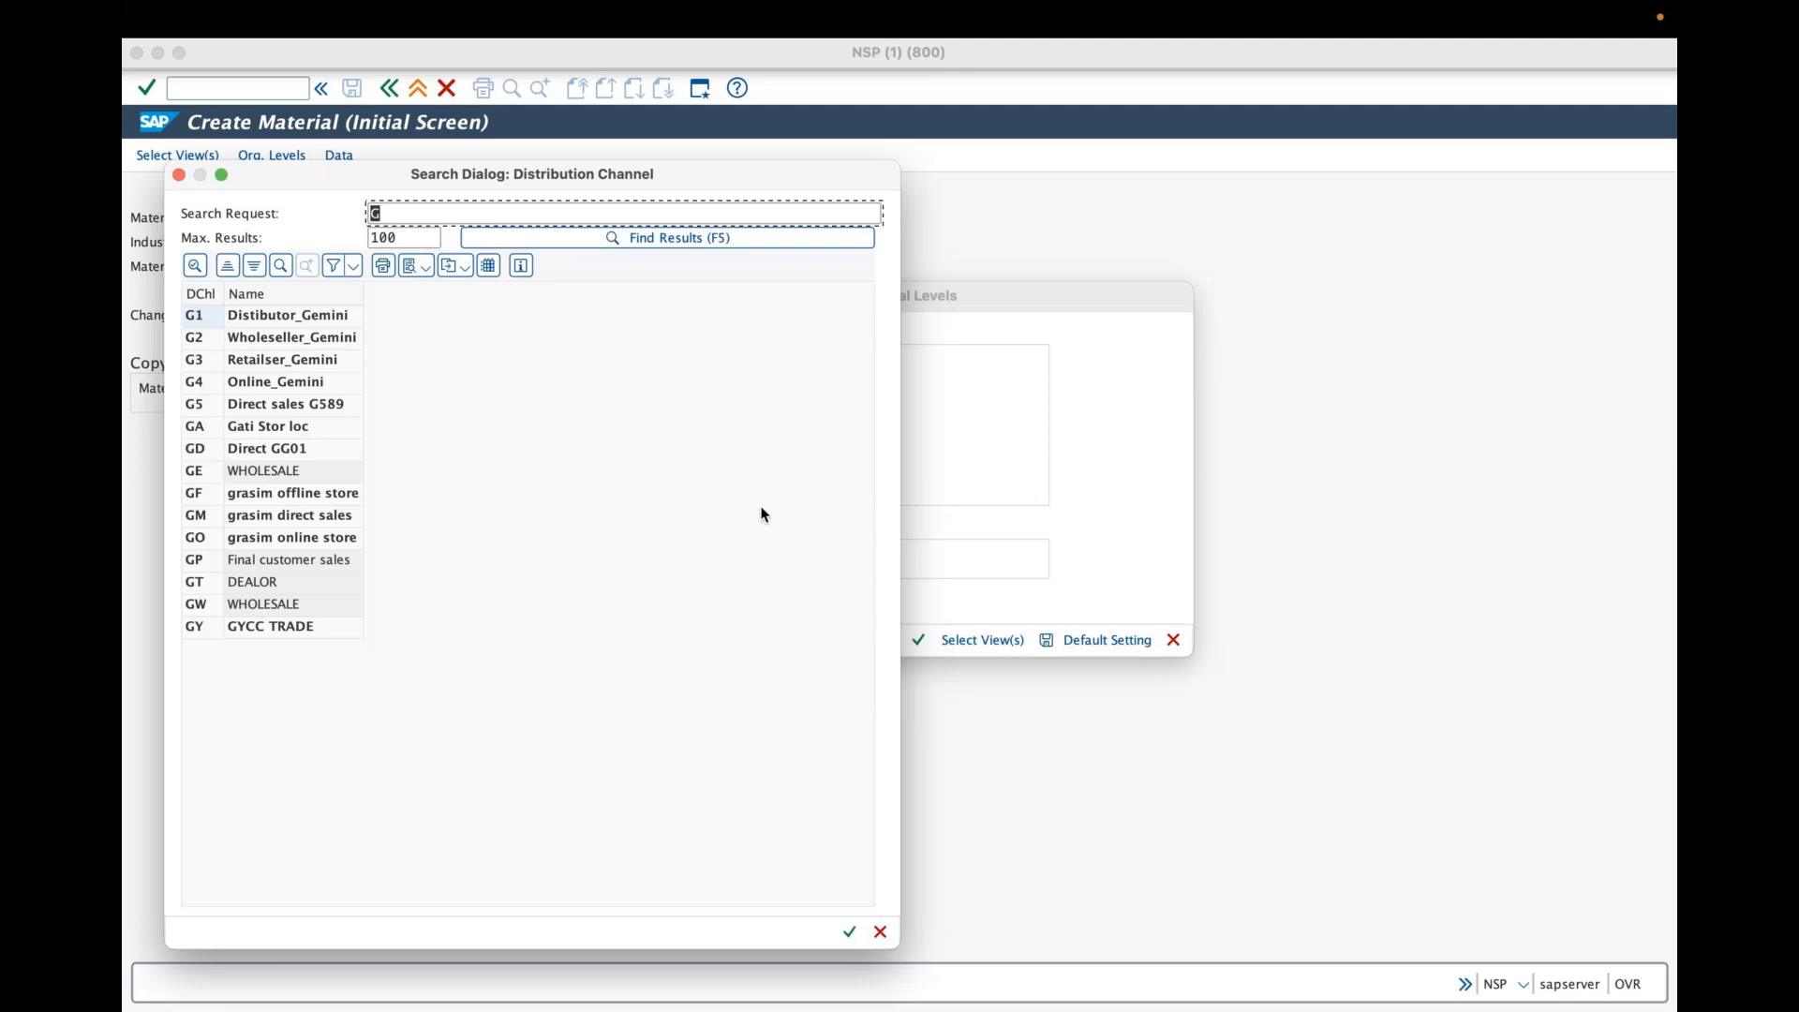
left_click(255, 538)
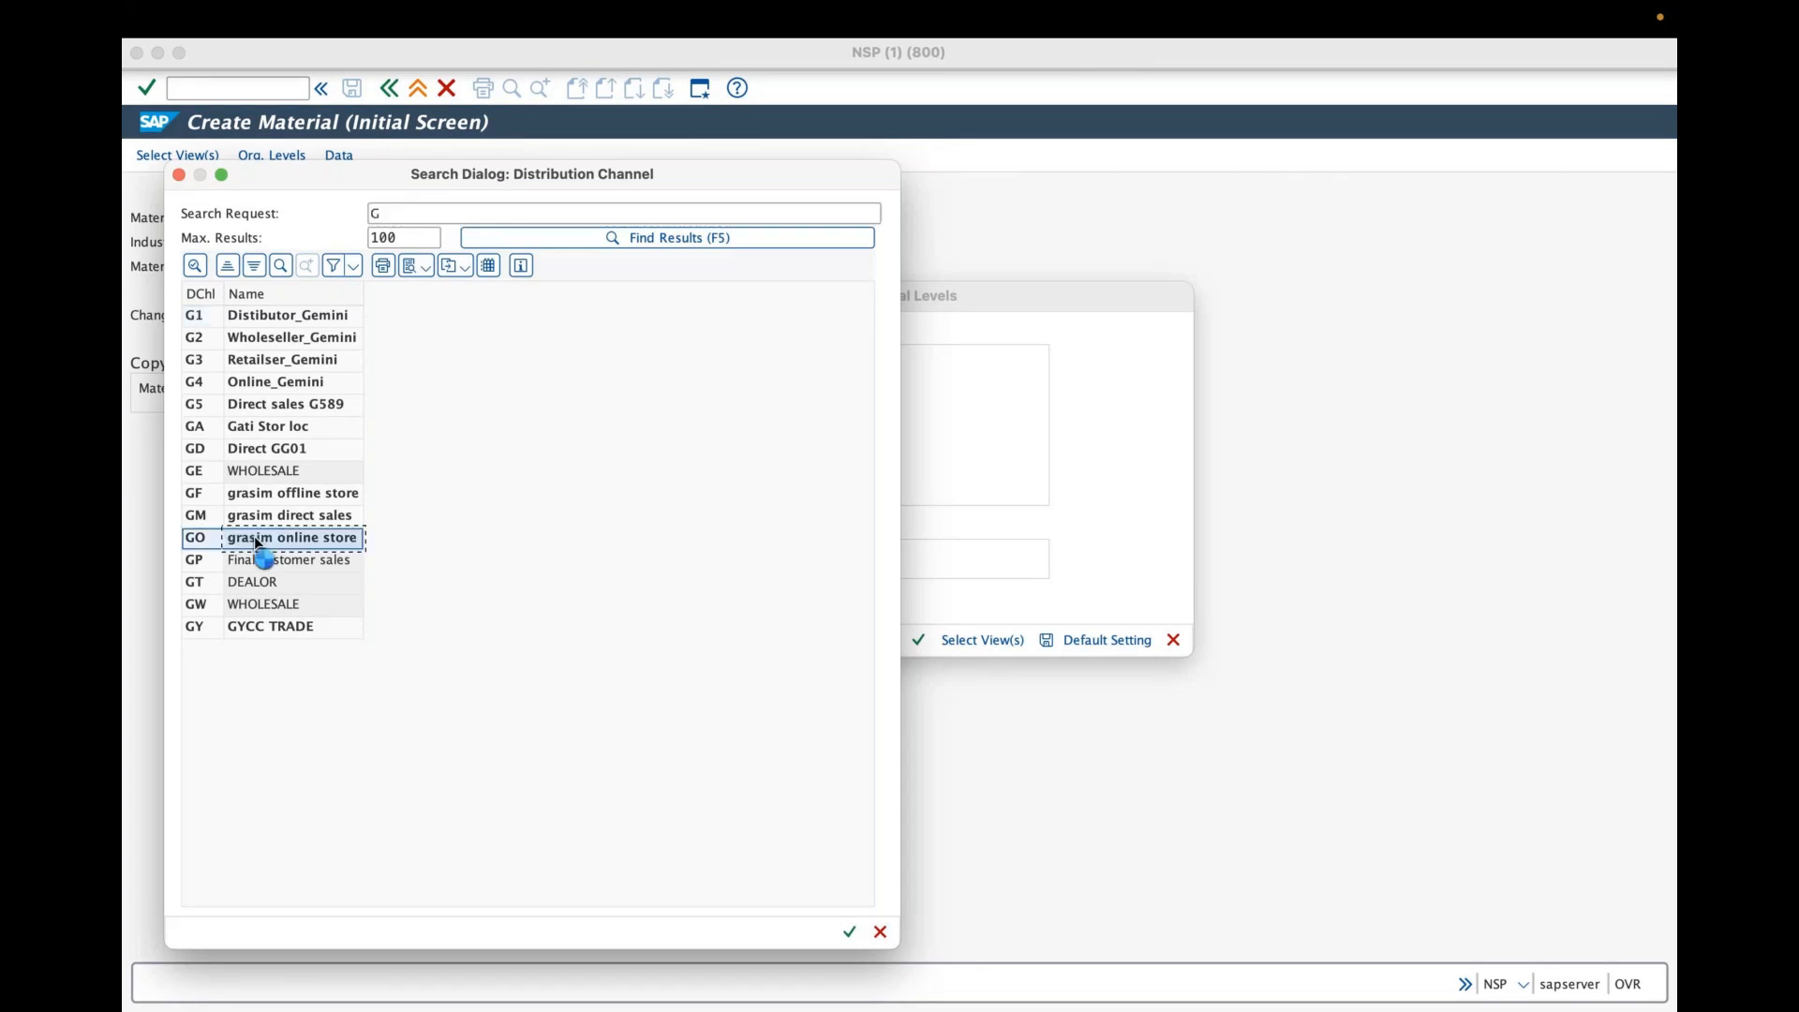
double_click(257, 540)
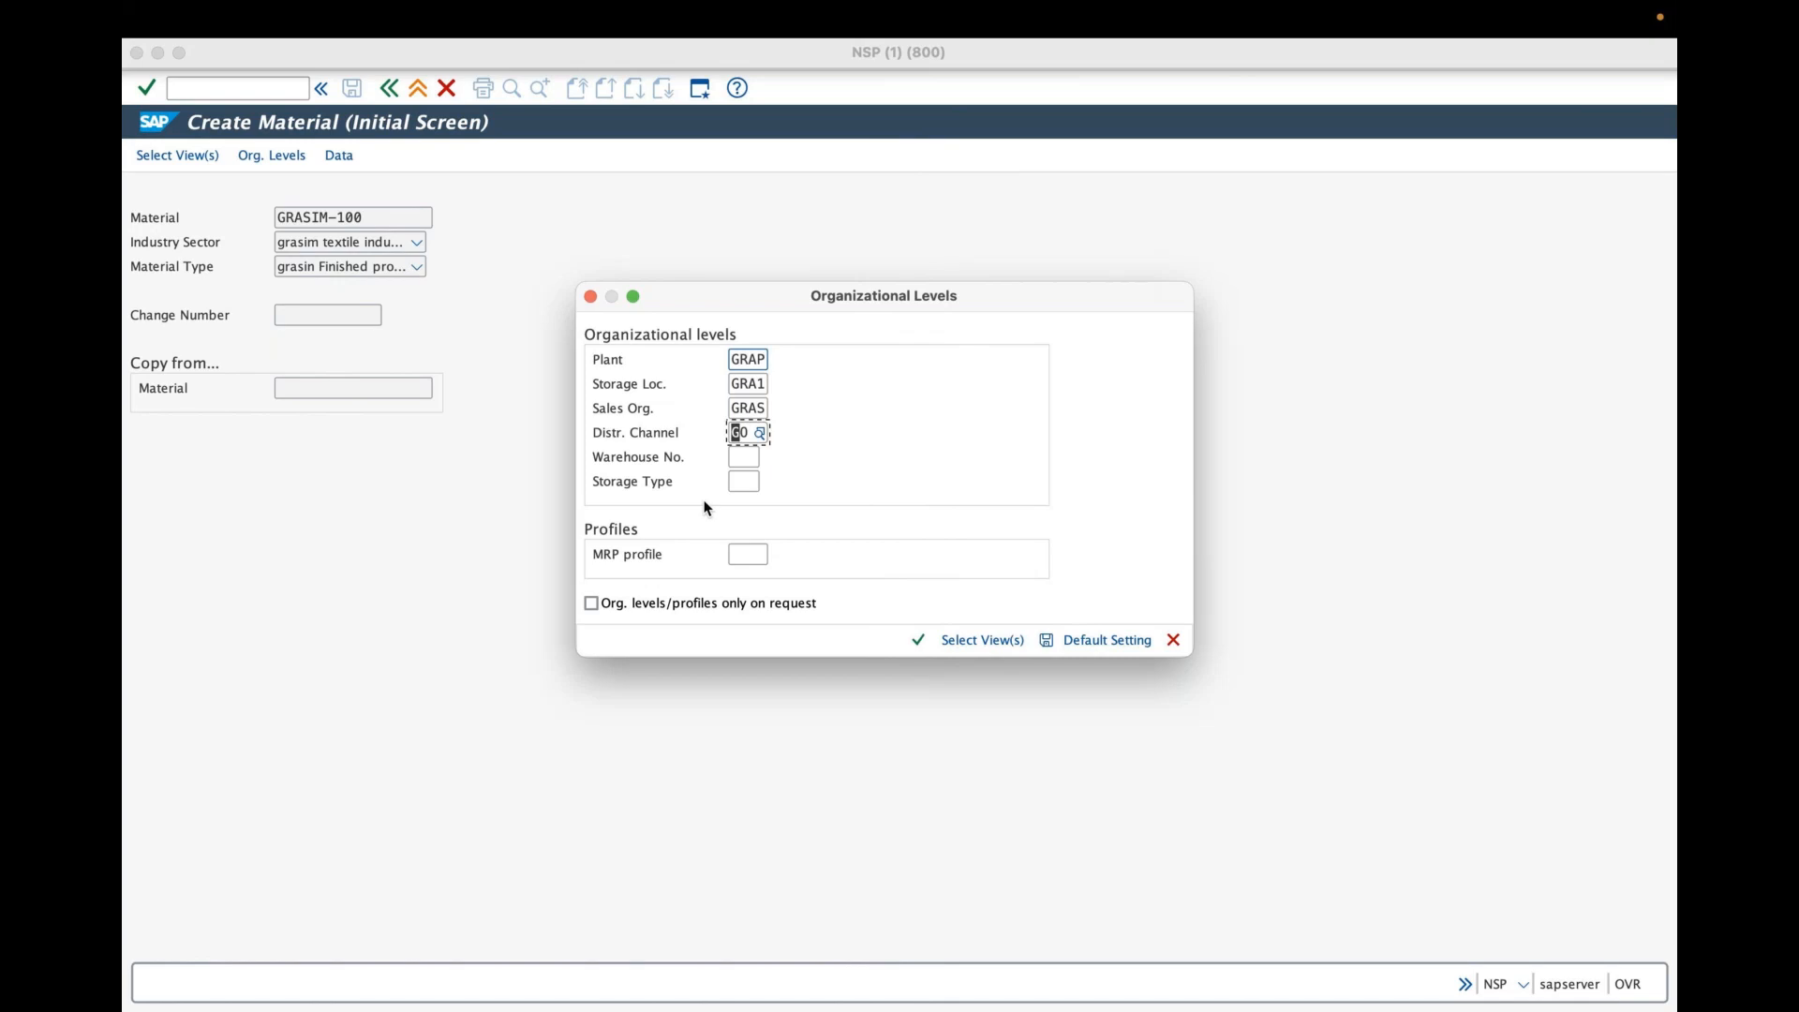
left_click(749, 459)
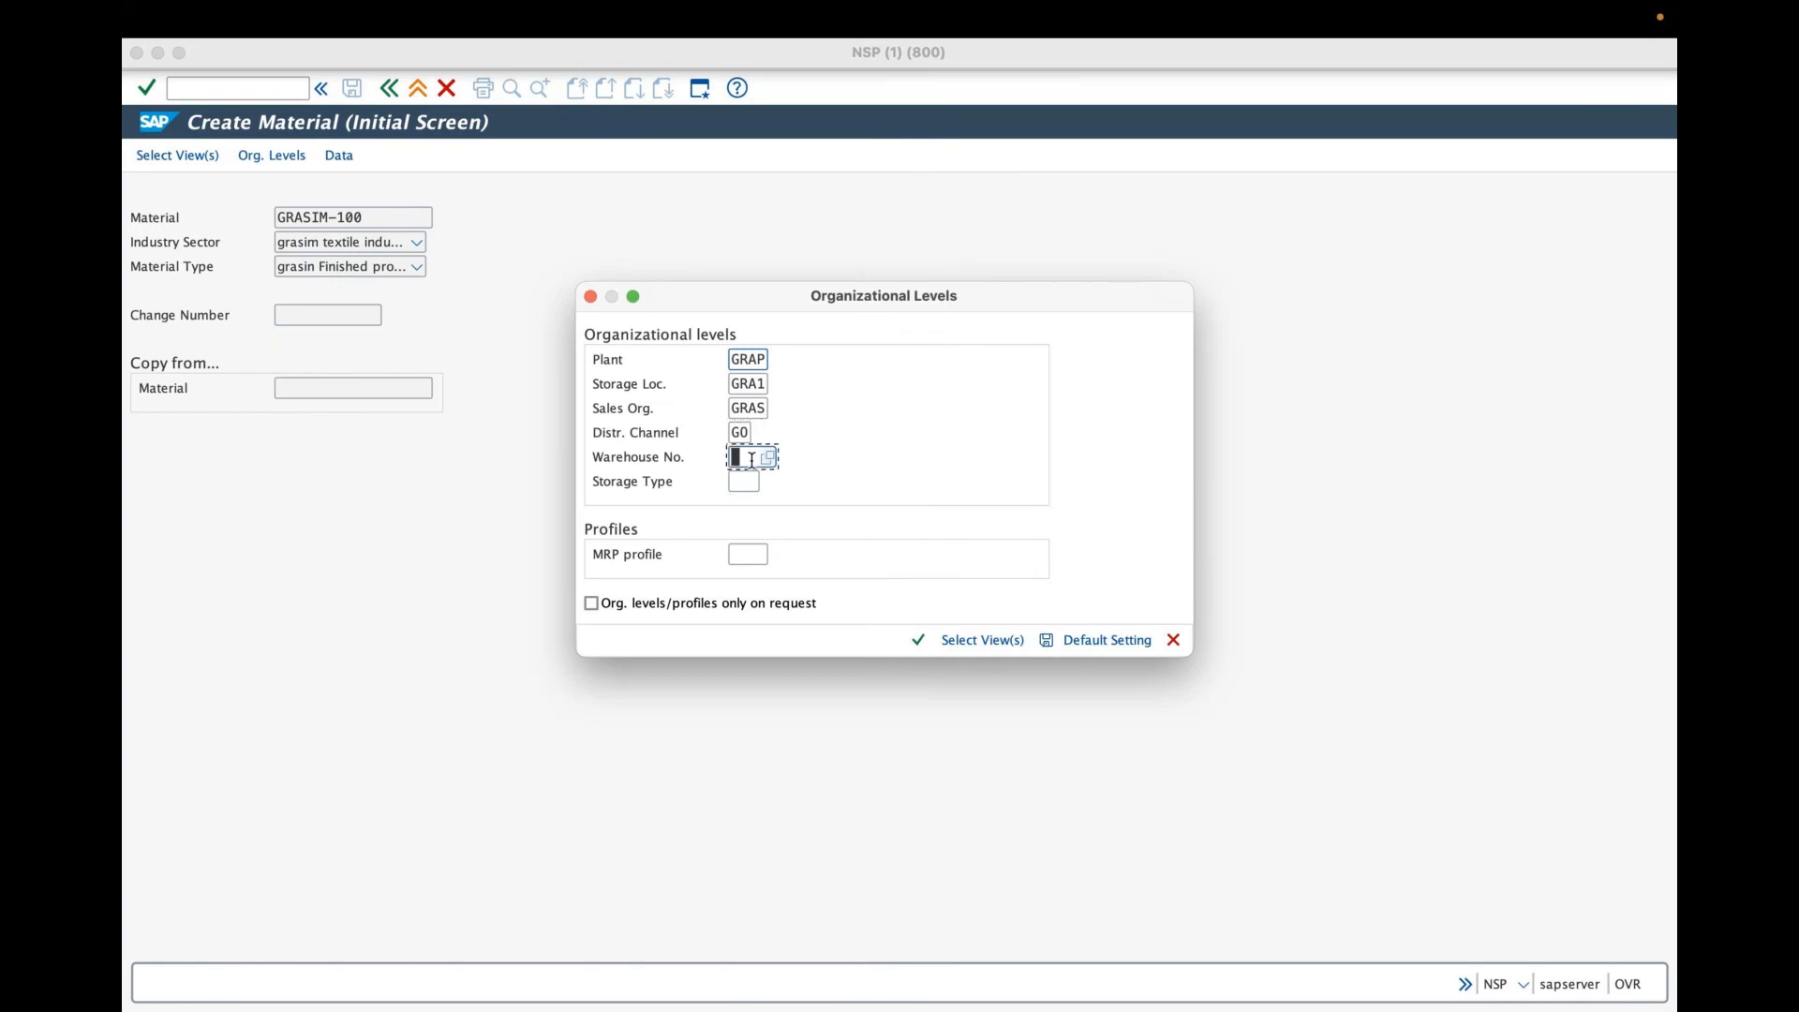
- Set the warehouse number to GRW using its search help
left_click(751, 459)
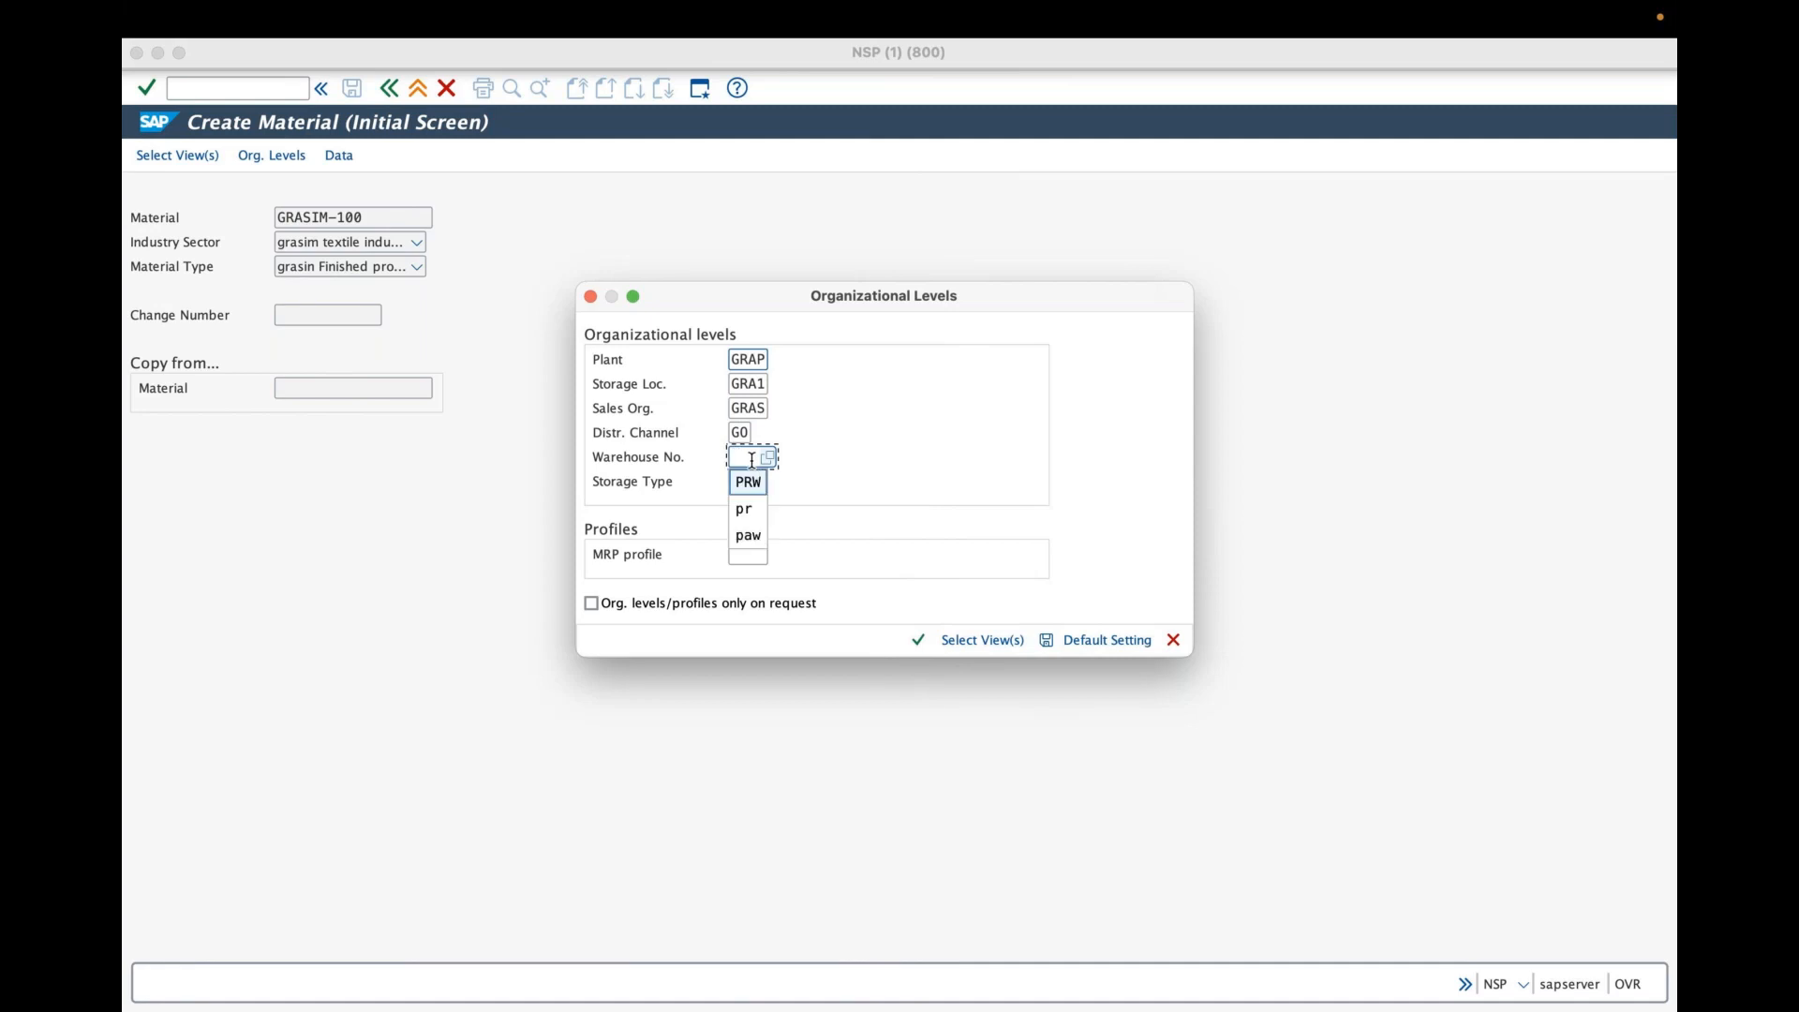
type("g")
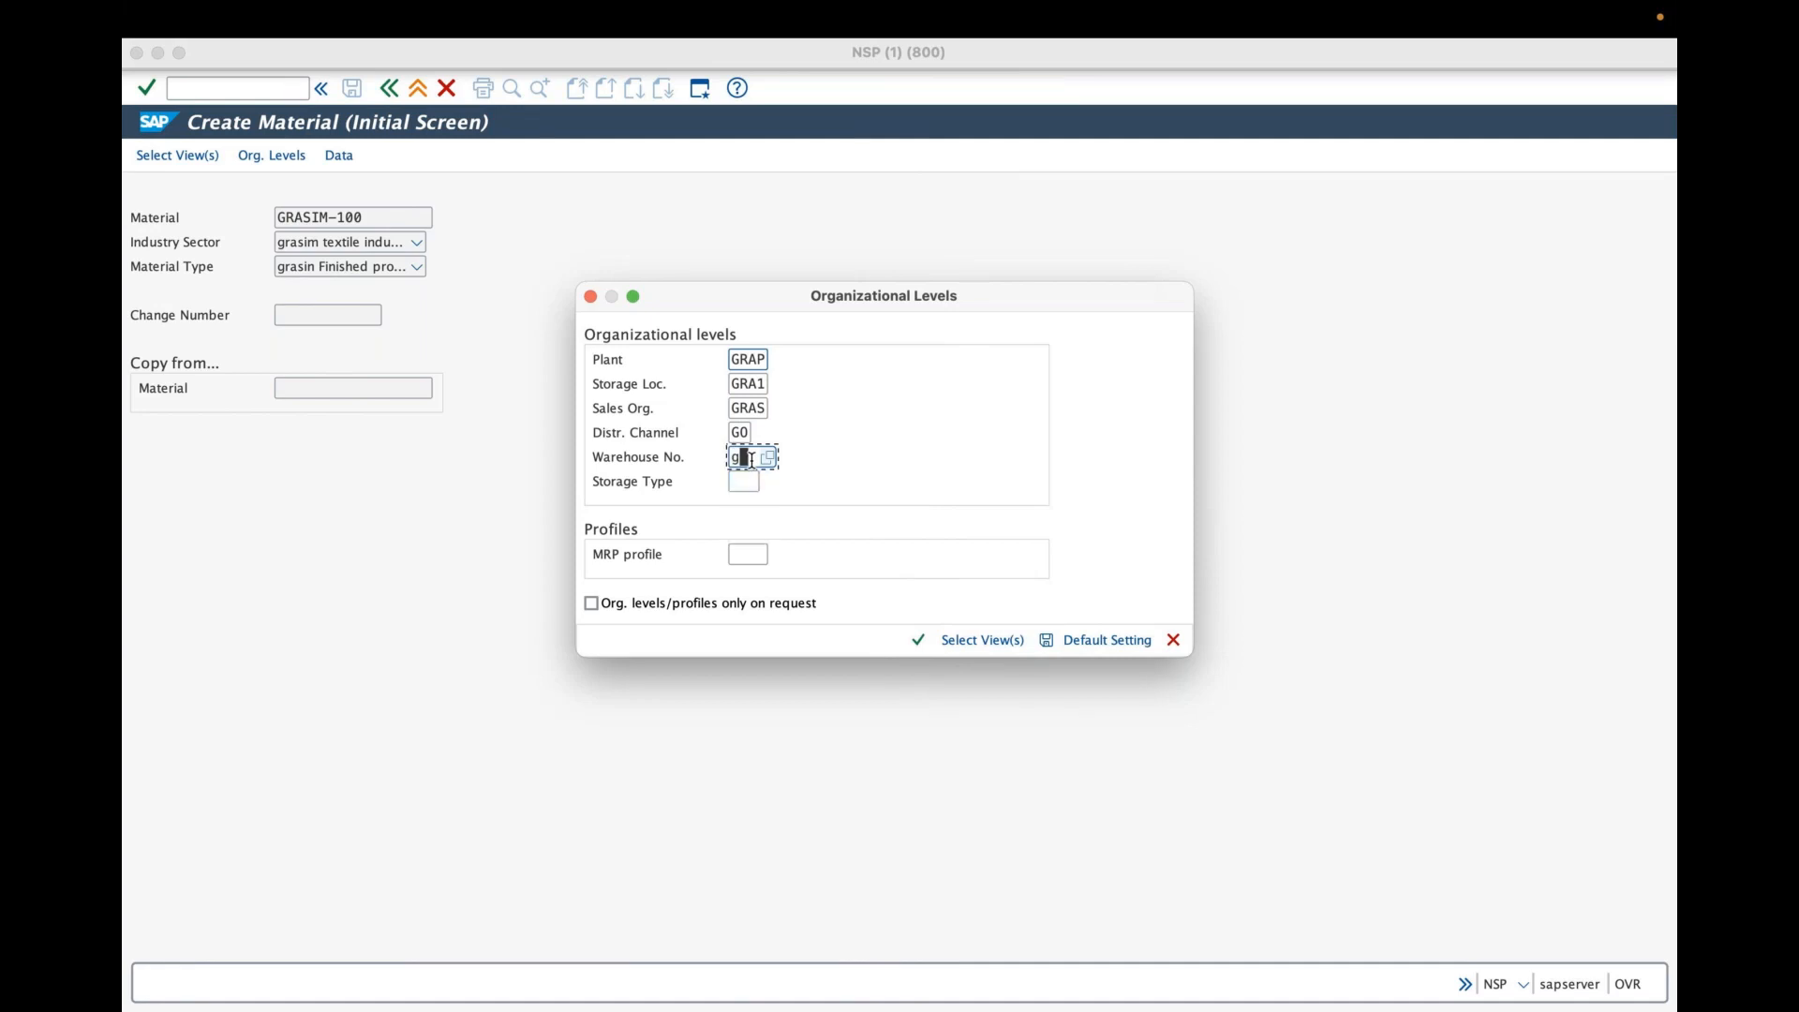
type("rw")
left_click(767, 458)
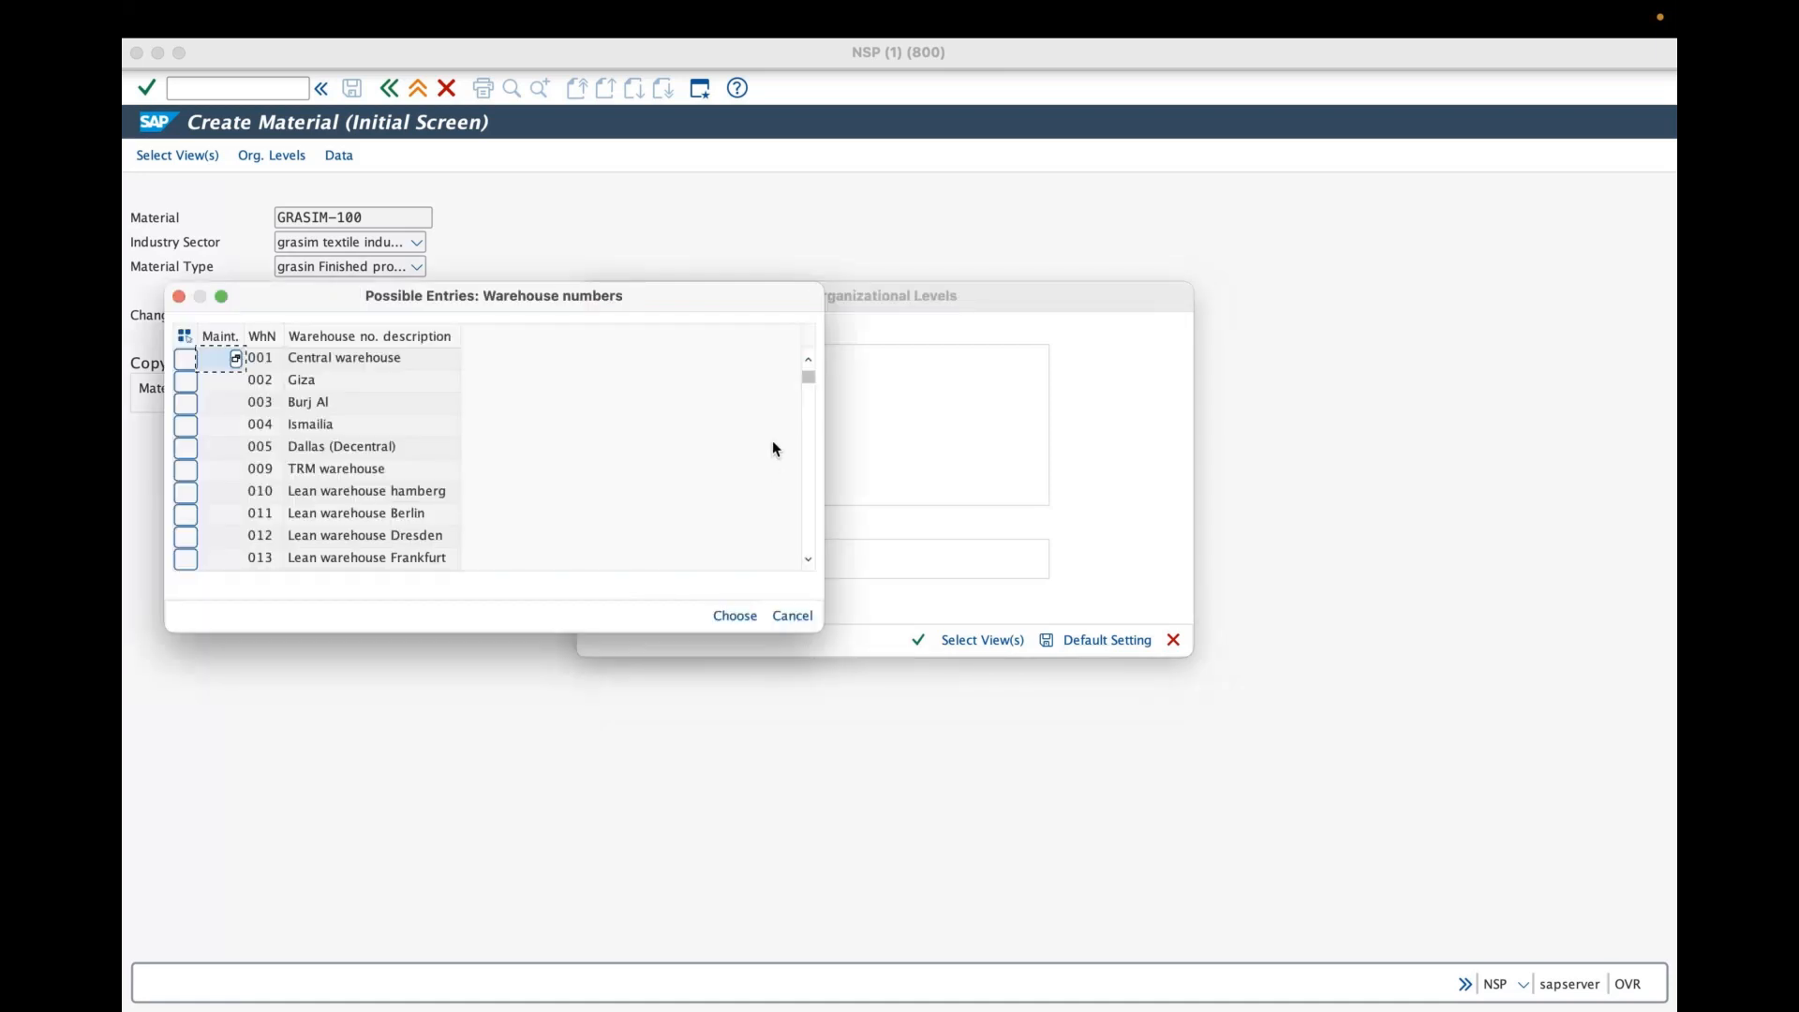
left_click_drag(805, 387, 806, 512)
double_click(453, 468)
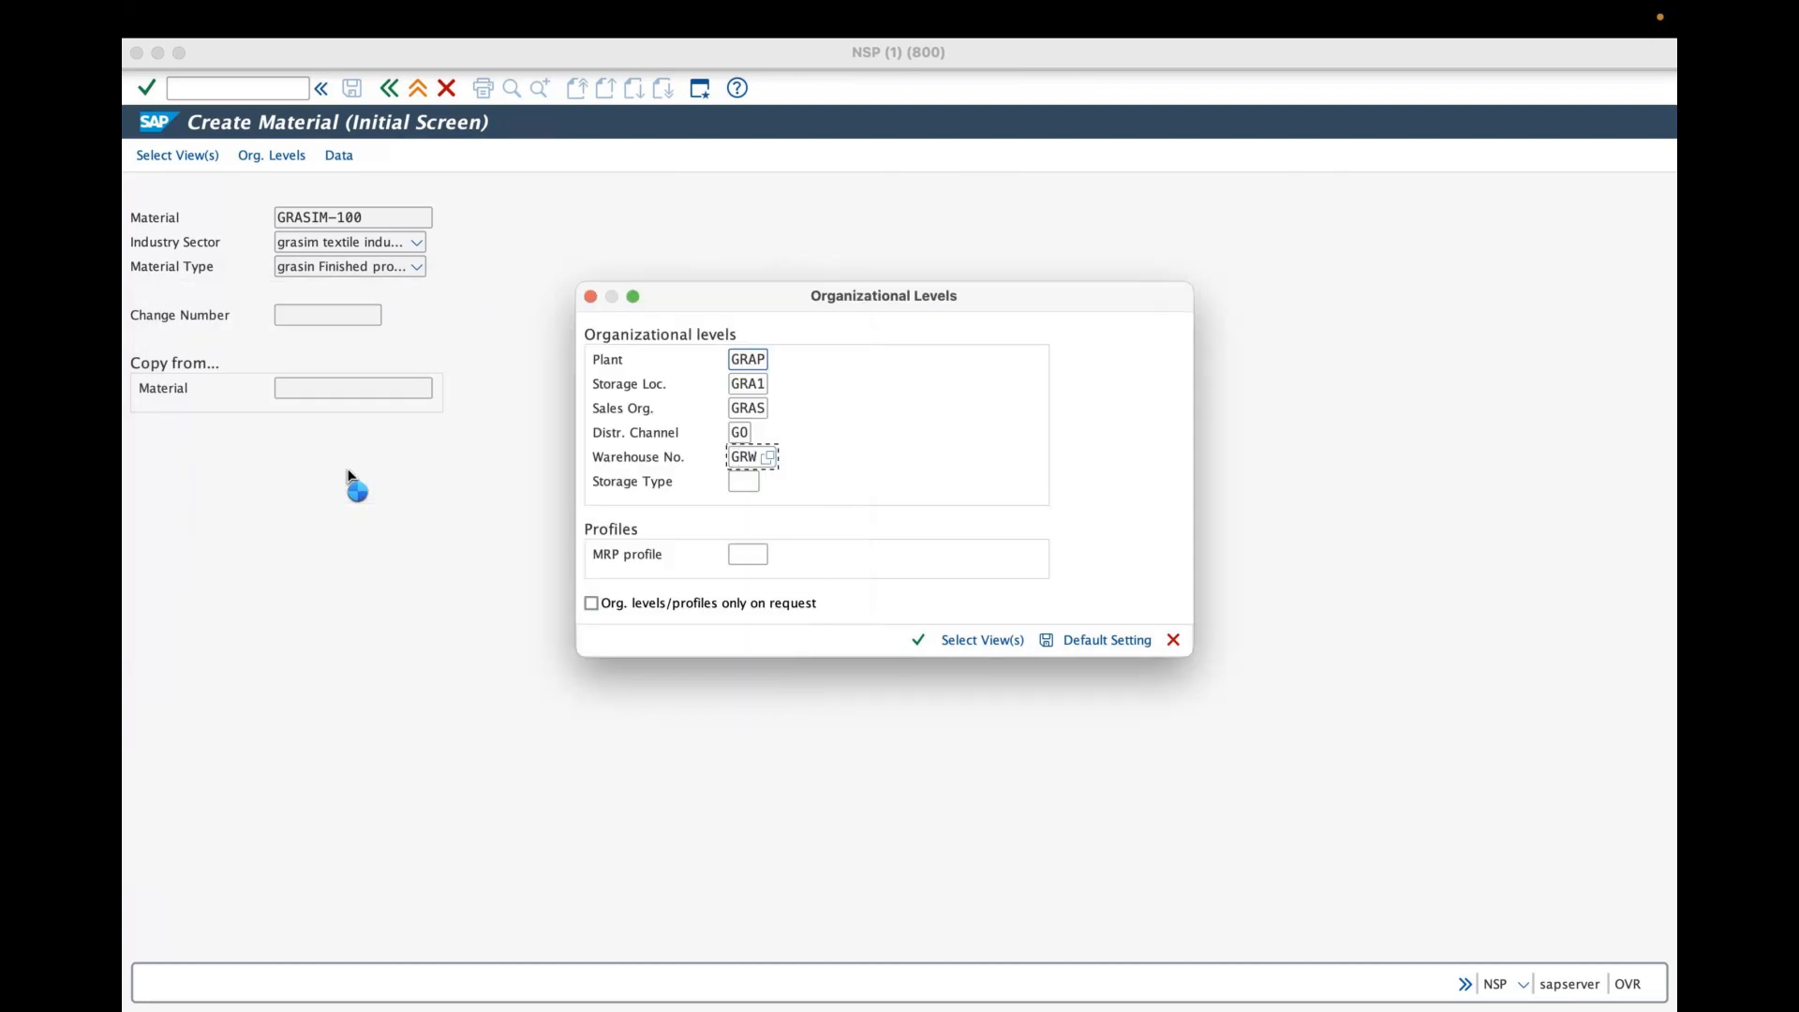
left_click(919, 73)
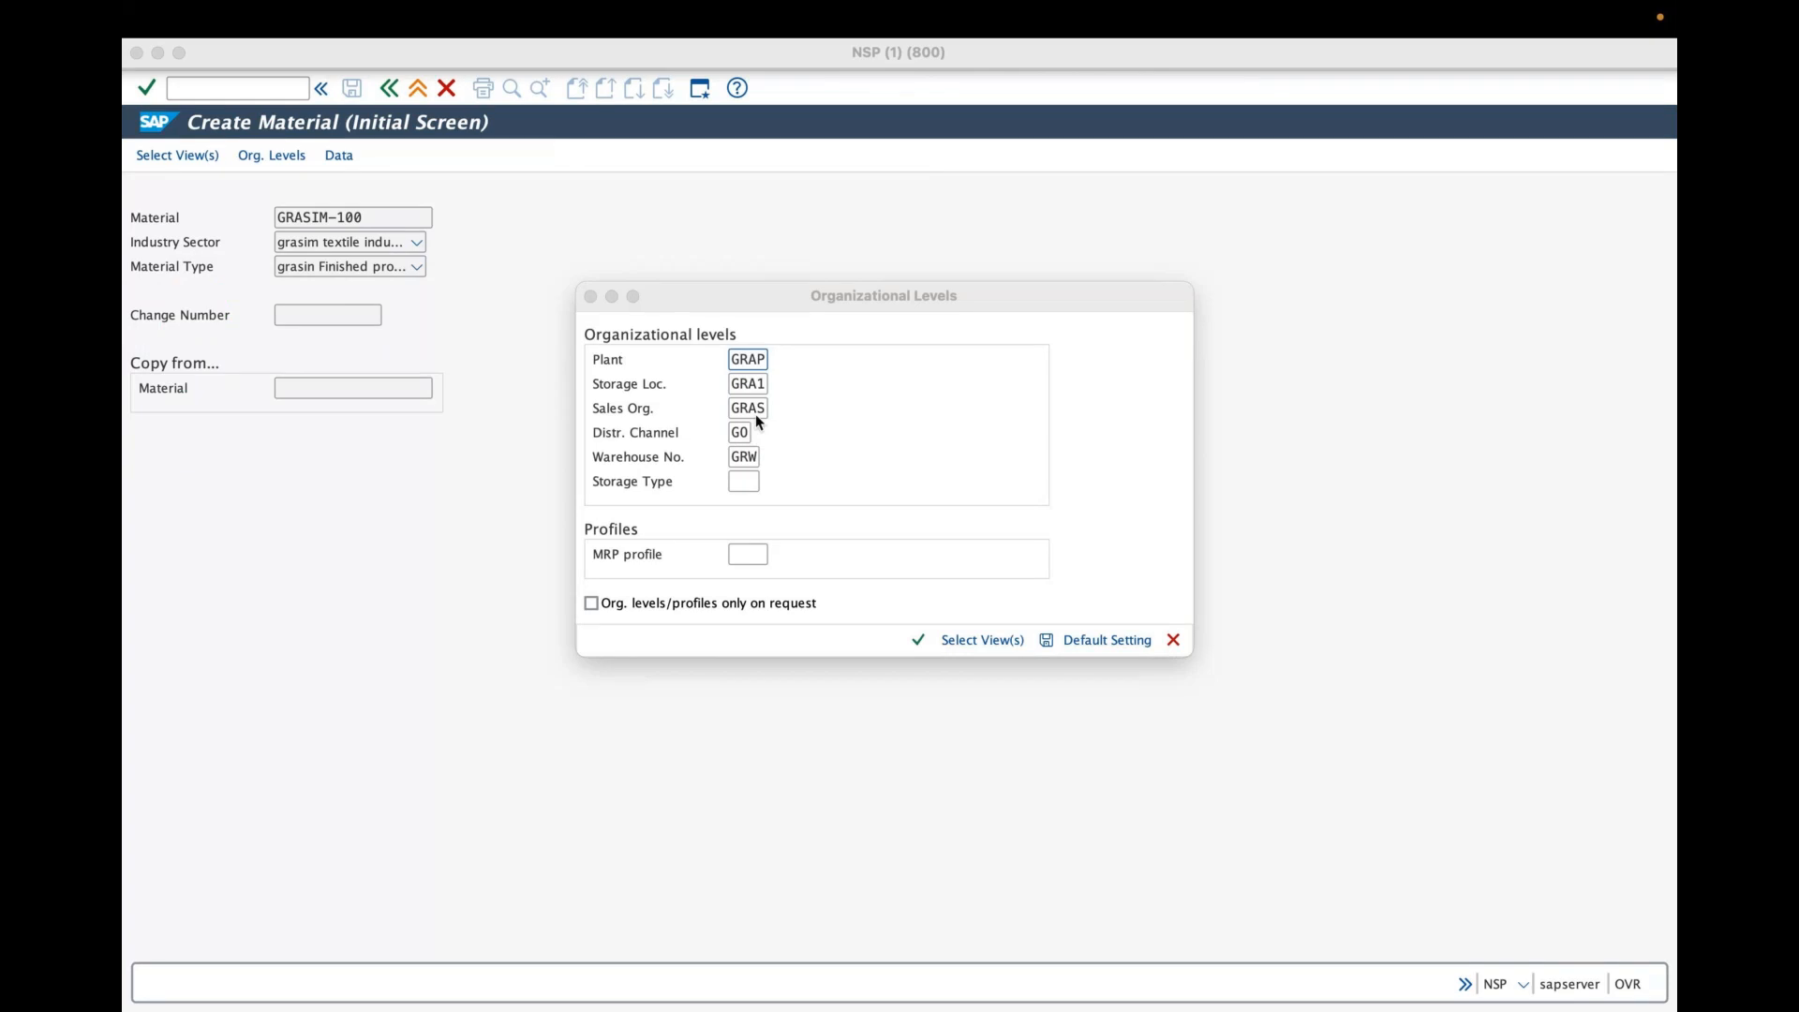
left_click(724, 484)
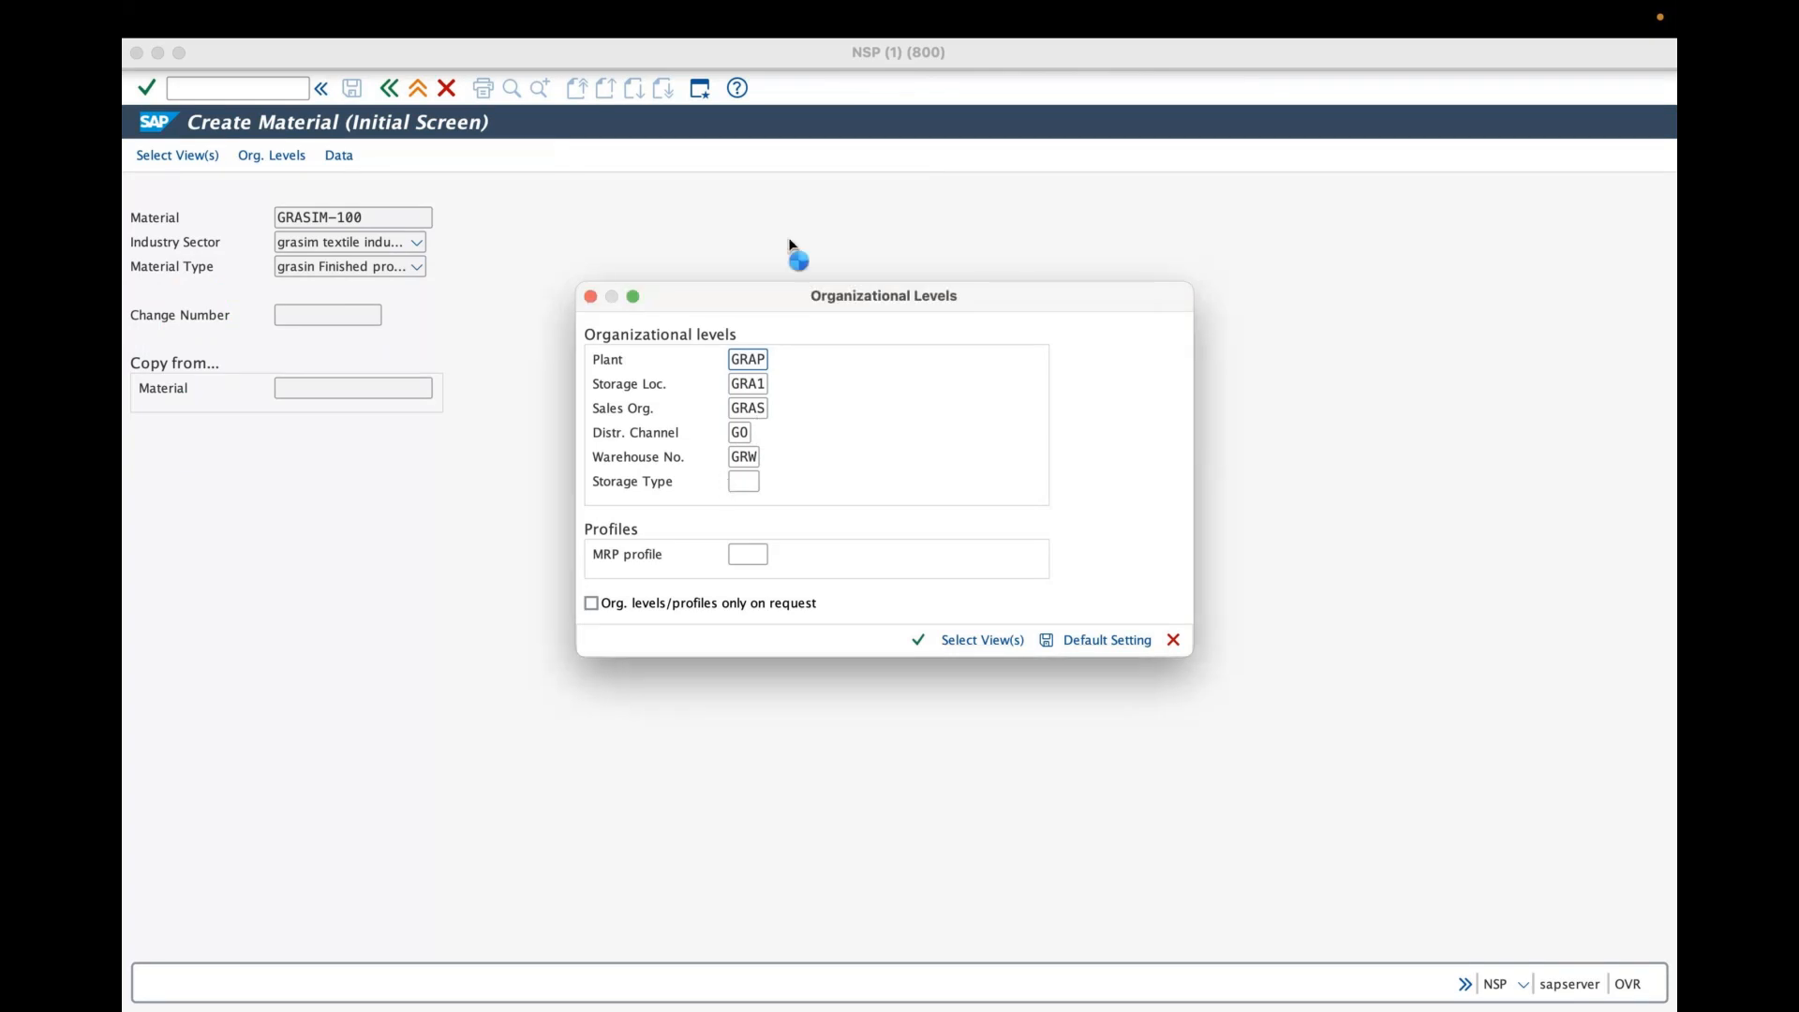
left_click(882, 76)
mouse_move(717, 476)
left_mouse_down()
mouse_move(745, 486)
mouse_move(720, 493)
mouse_move(758, 560)
left_mouse_up()
left_click_drag(757, 536, 733, 562)
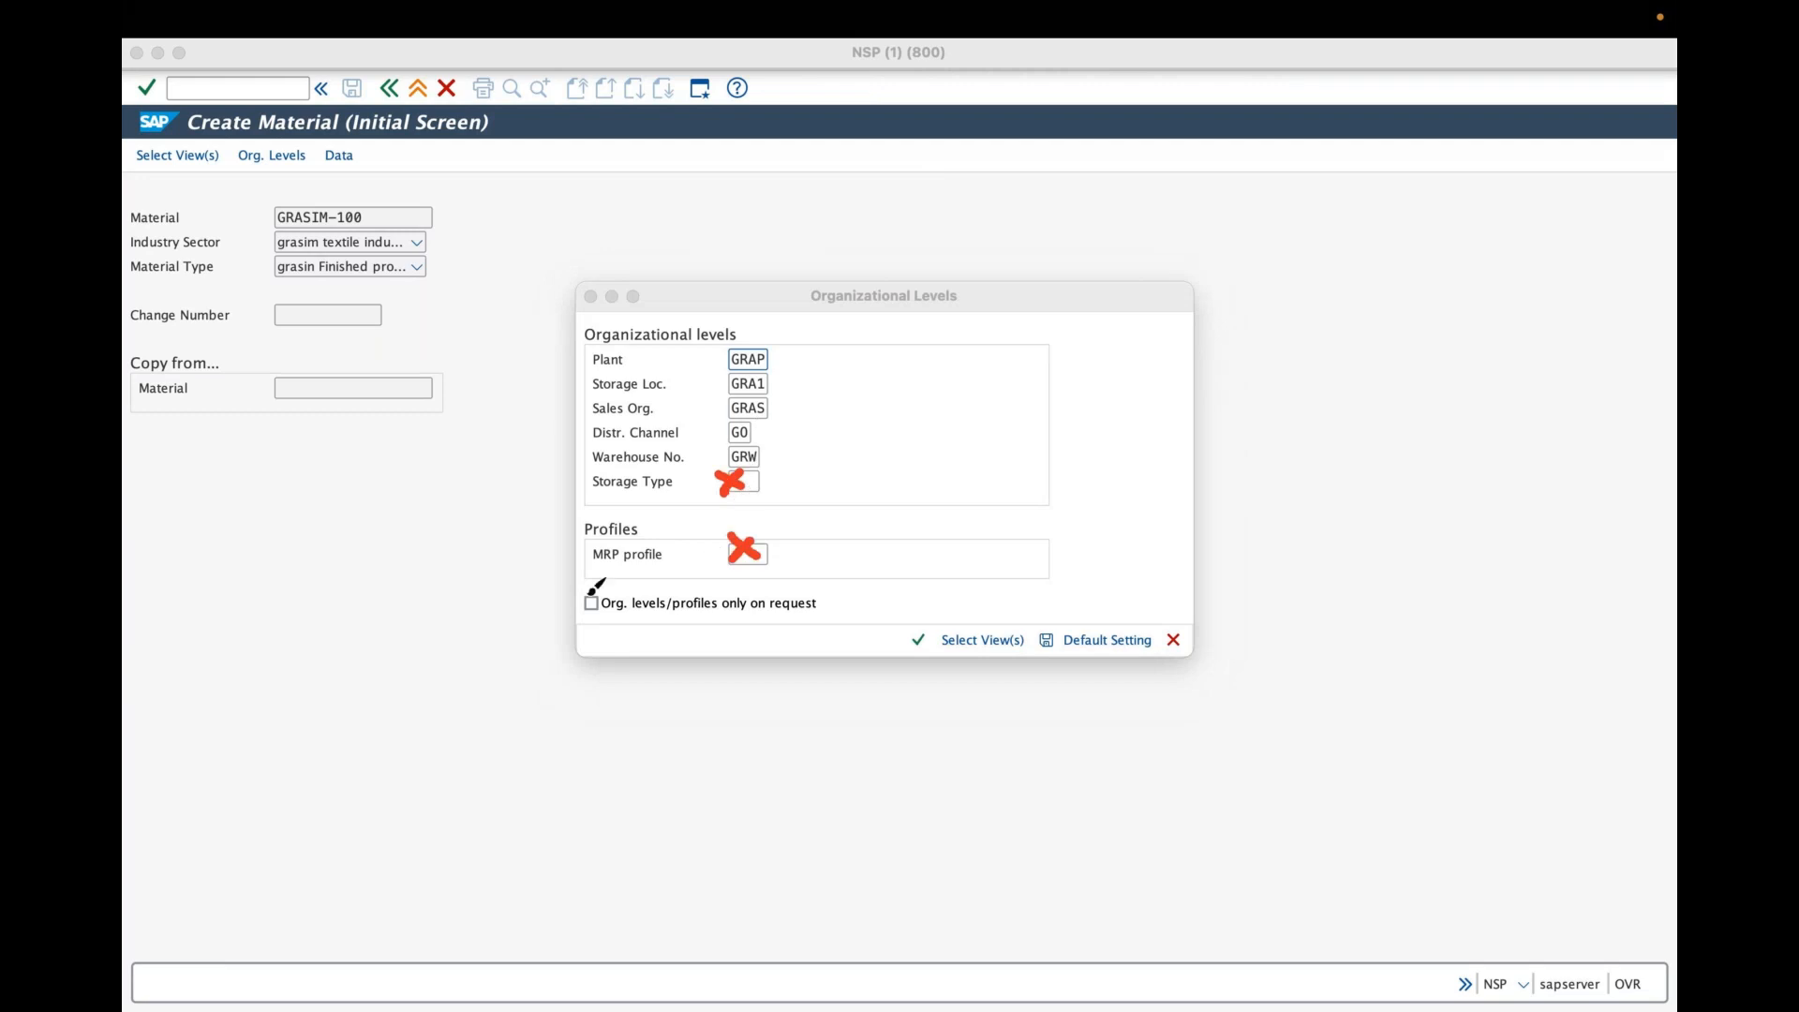
left_click_drag(584, 594, 605, 590)
mouse_move(765, 349)
left_mouse_down()
mouse_move(804, 317)
mouse_move(792, 430)
left_mouse_up()
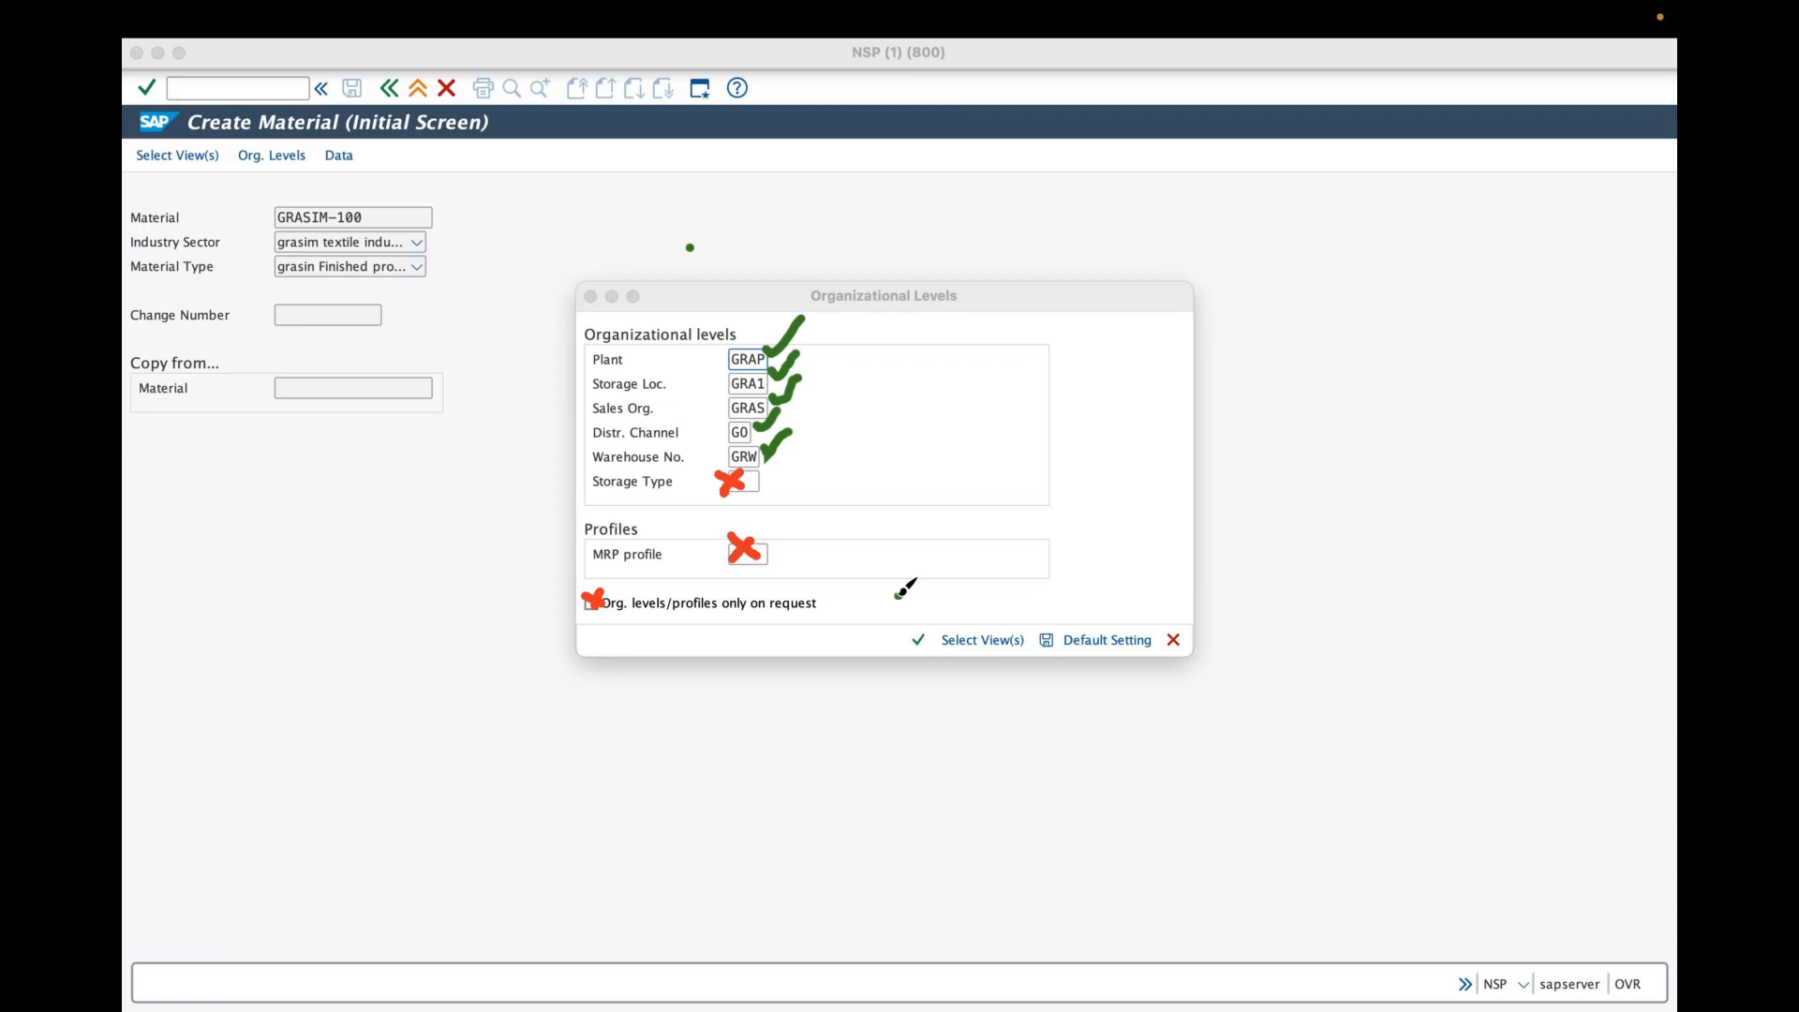
left_click_drag(899, 593, 897, 615)
key("Escape")
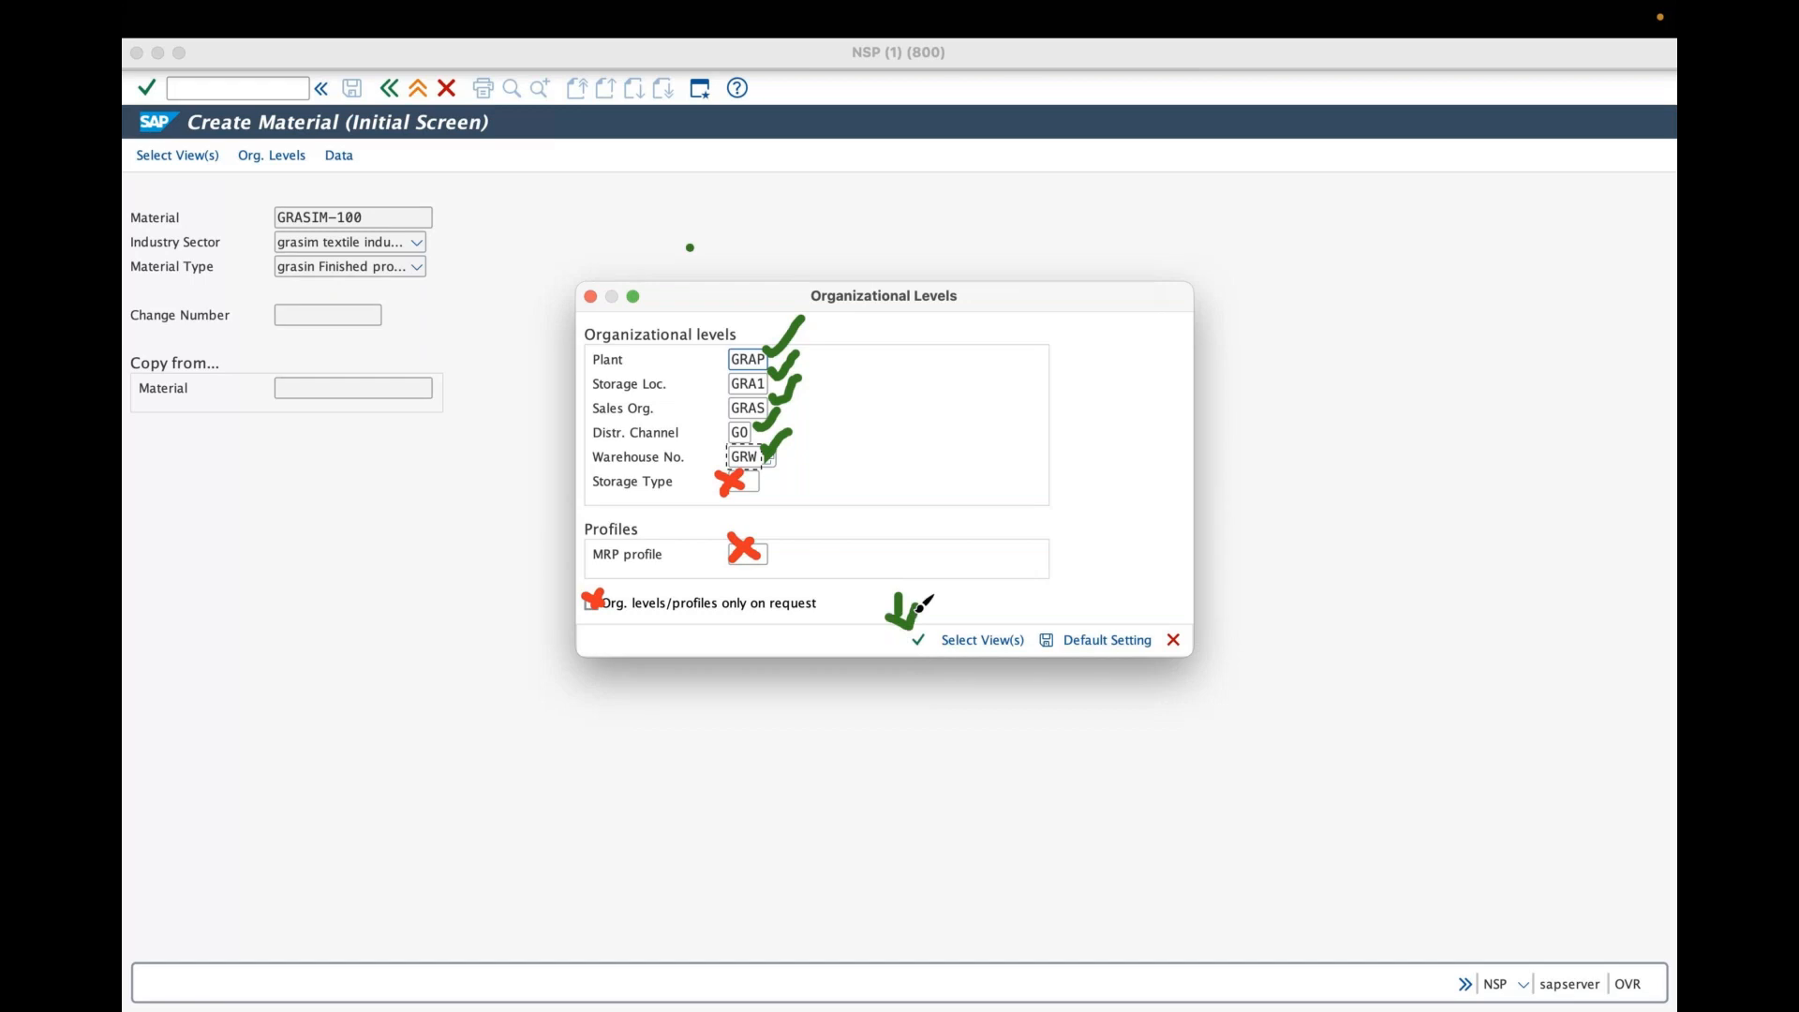
left_click(895, 97)
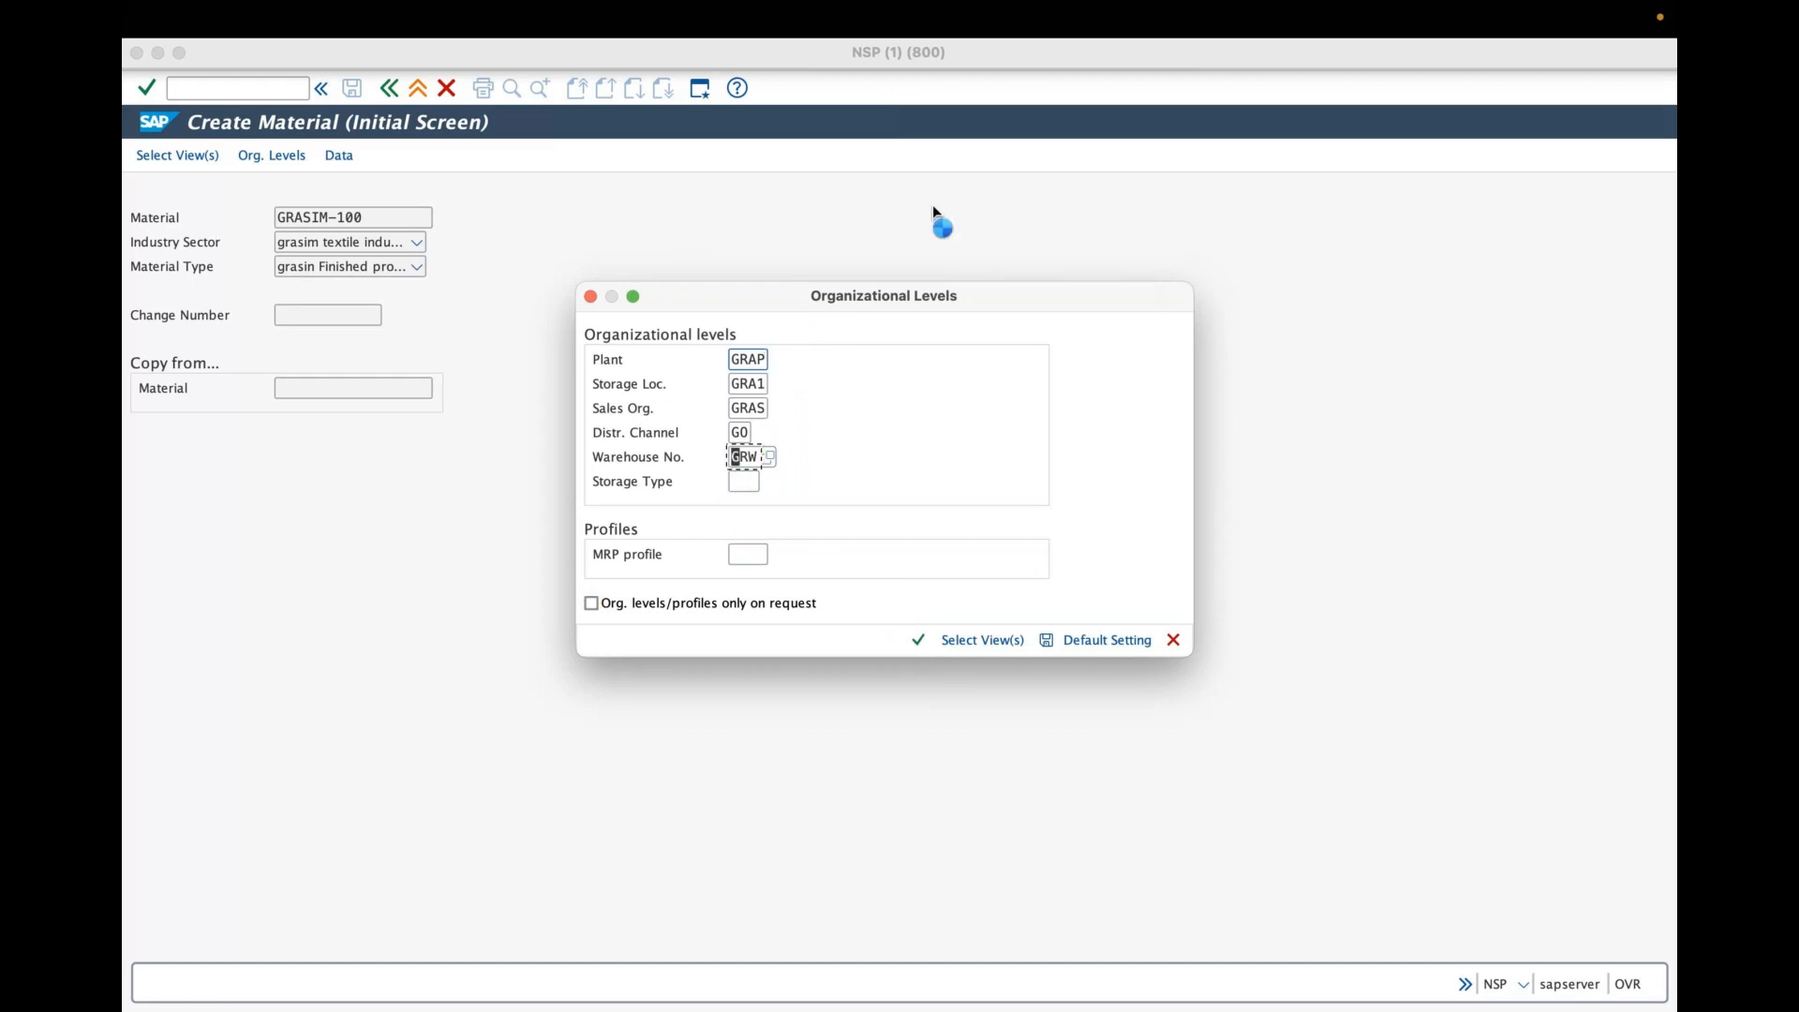
- Try to confirm the organizational levels, then cancel the dialog and leave material creation
left_click(920, 639)
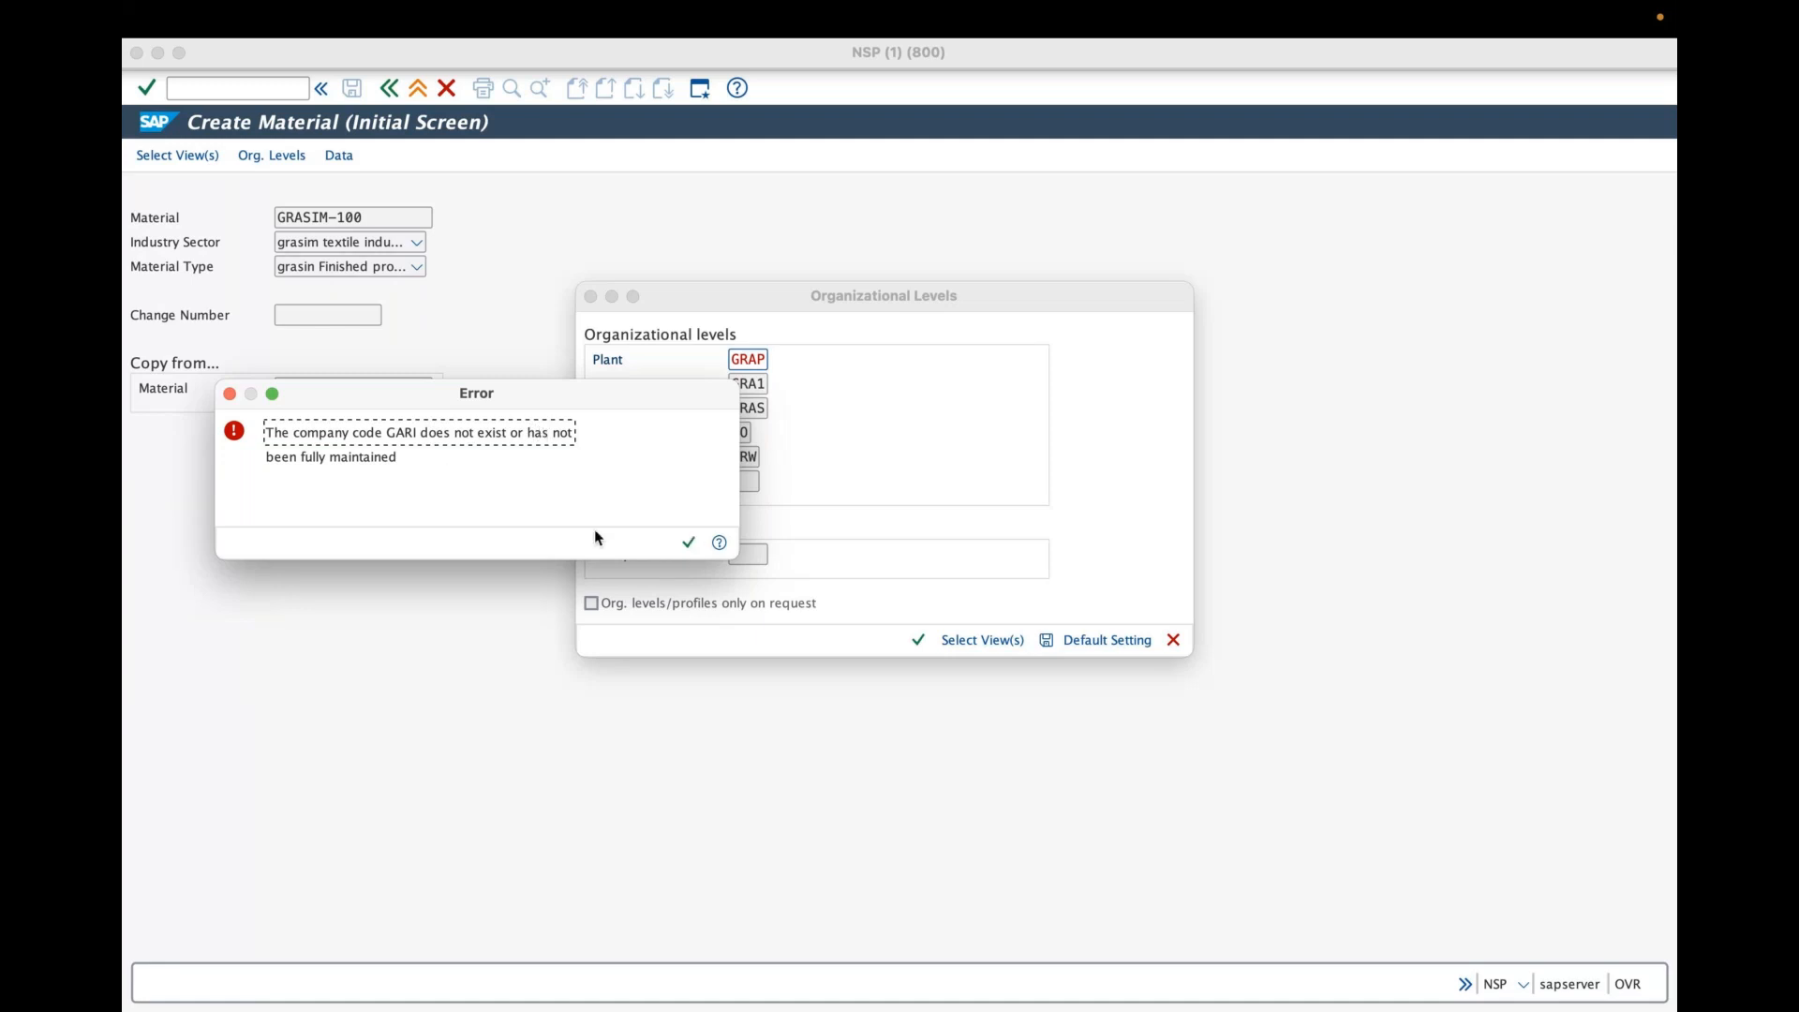
left_click_drag(534, 401, 650, 540)
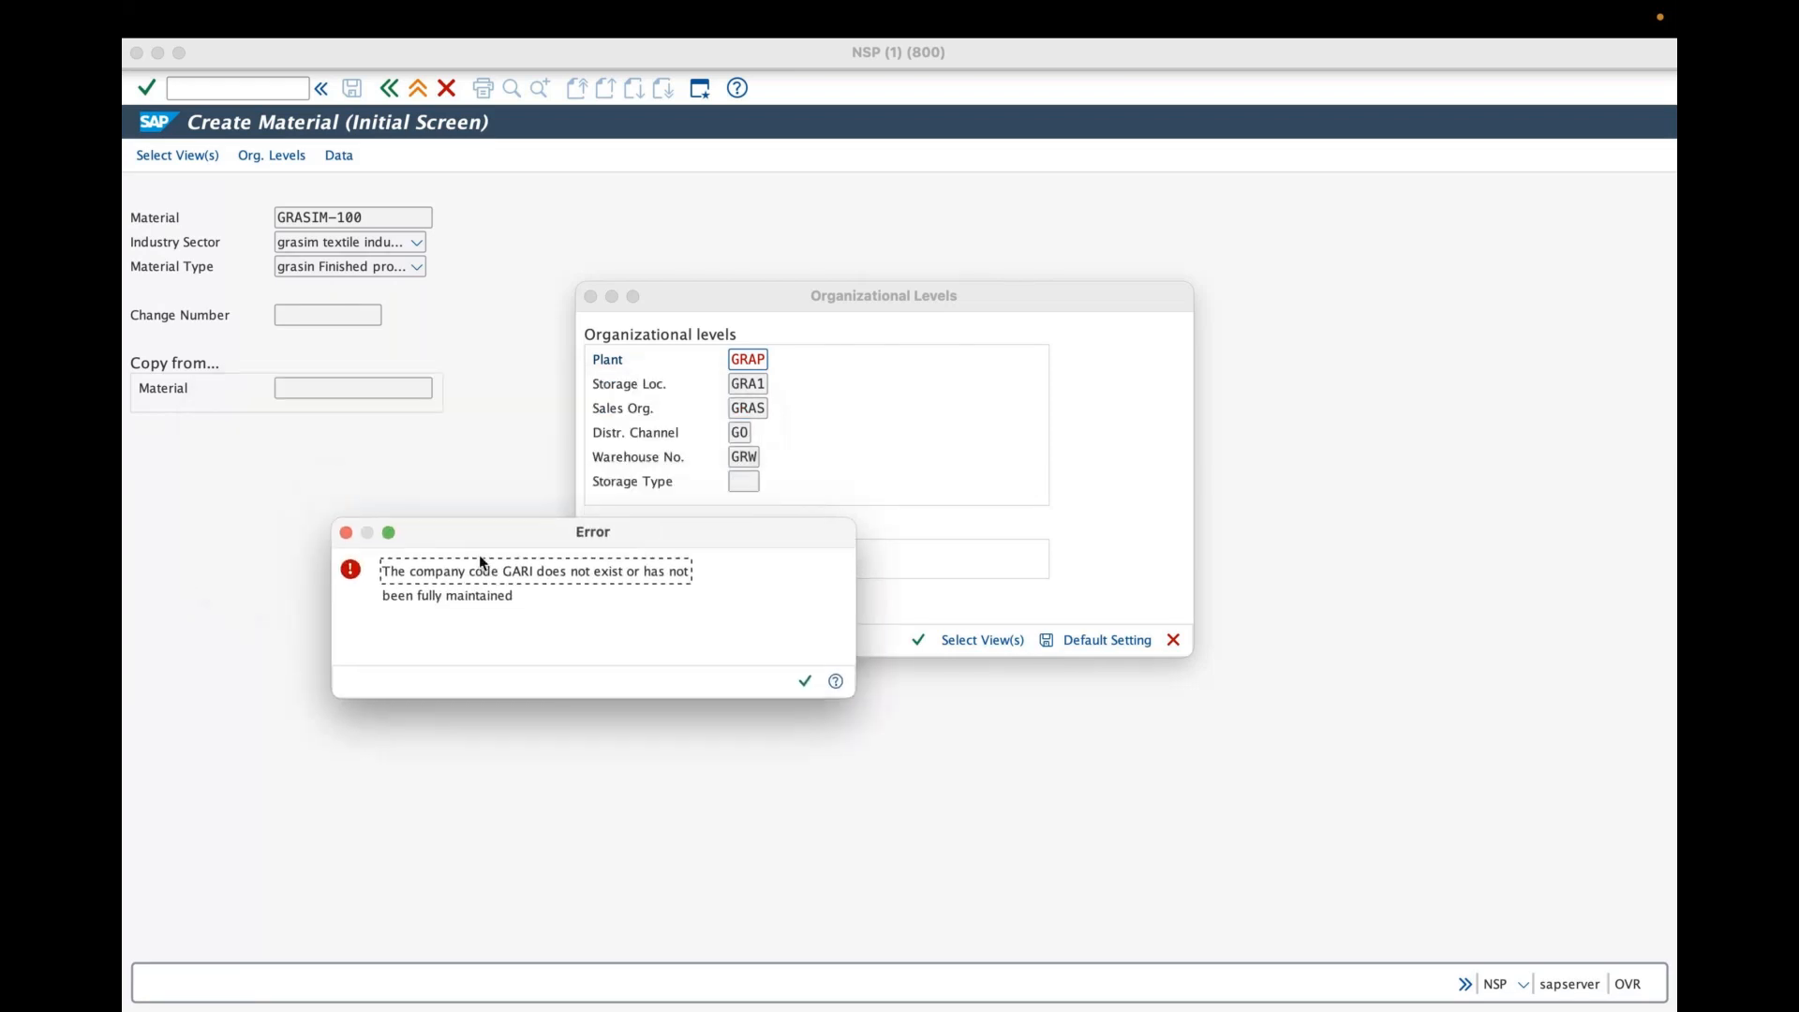
left_click(806, 685)
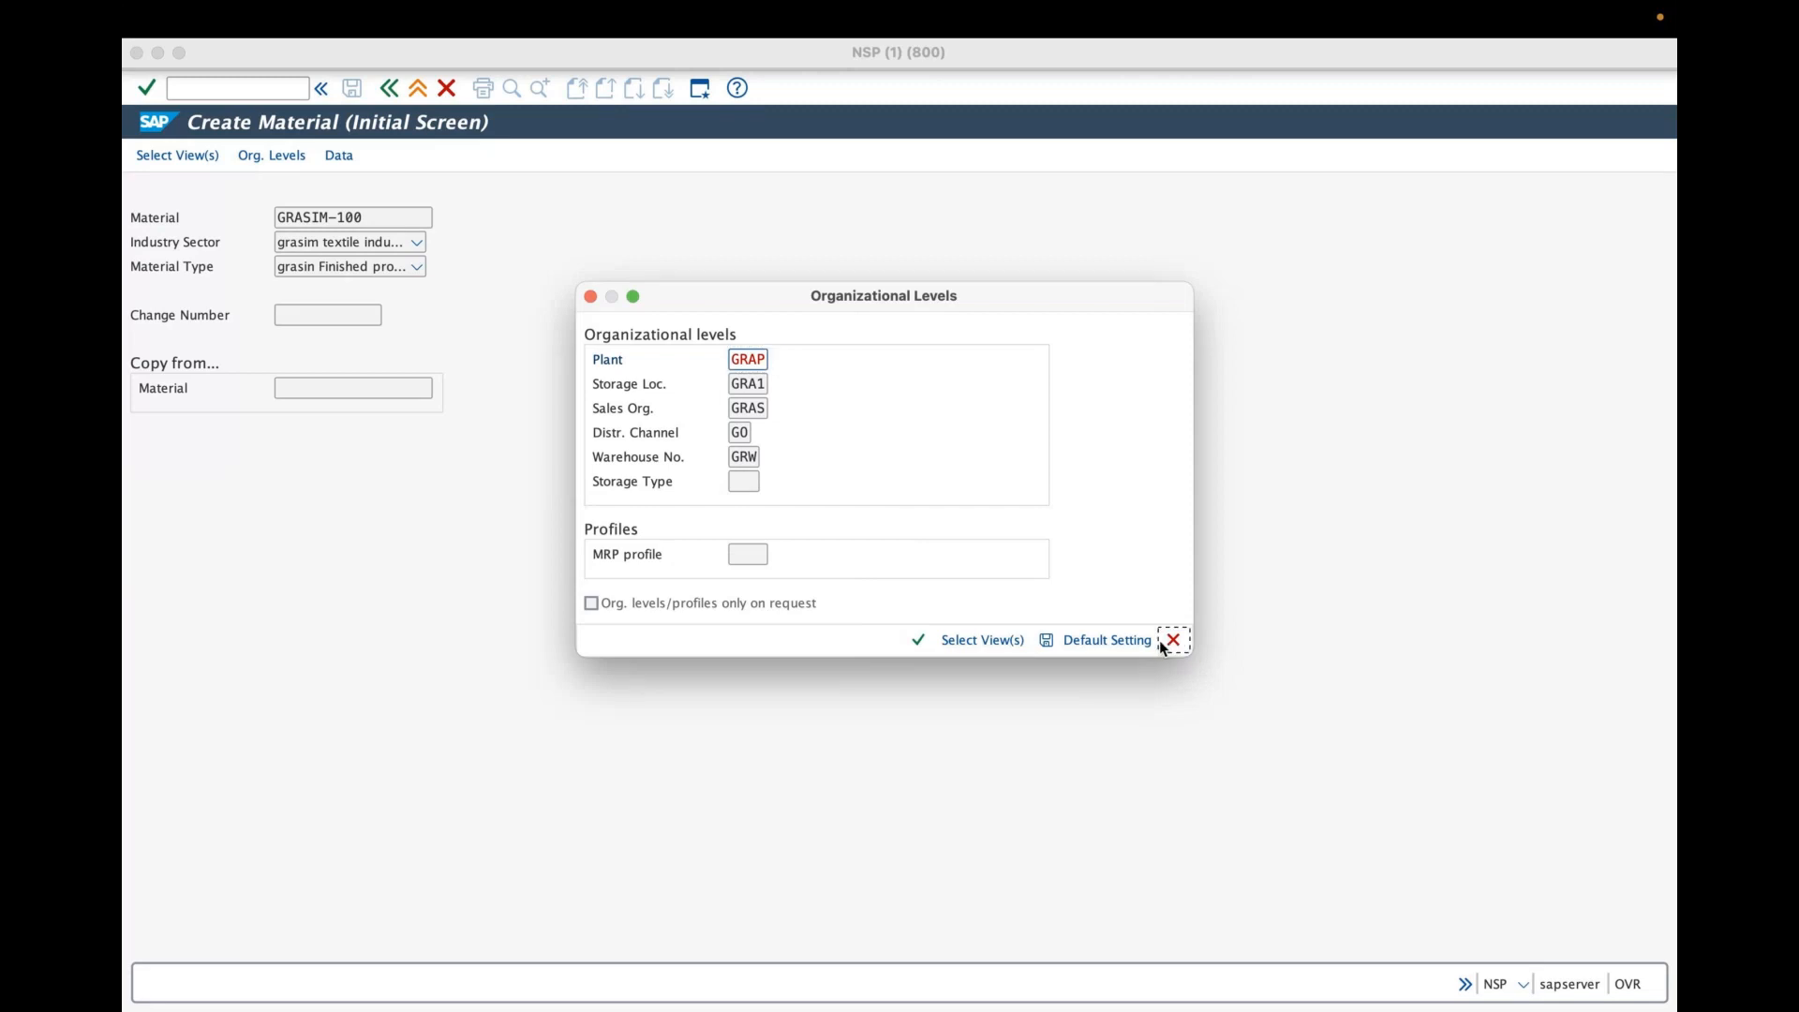
left_click(1173, 640)
left_click(390, 90)
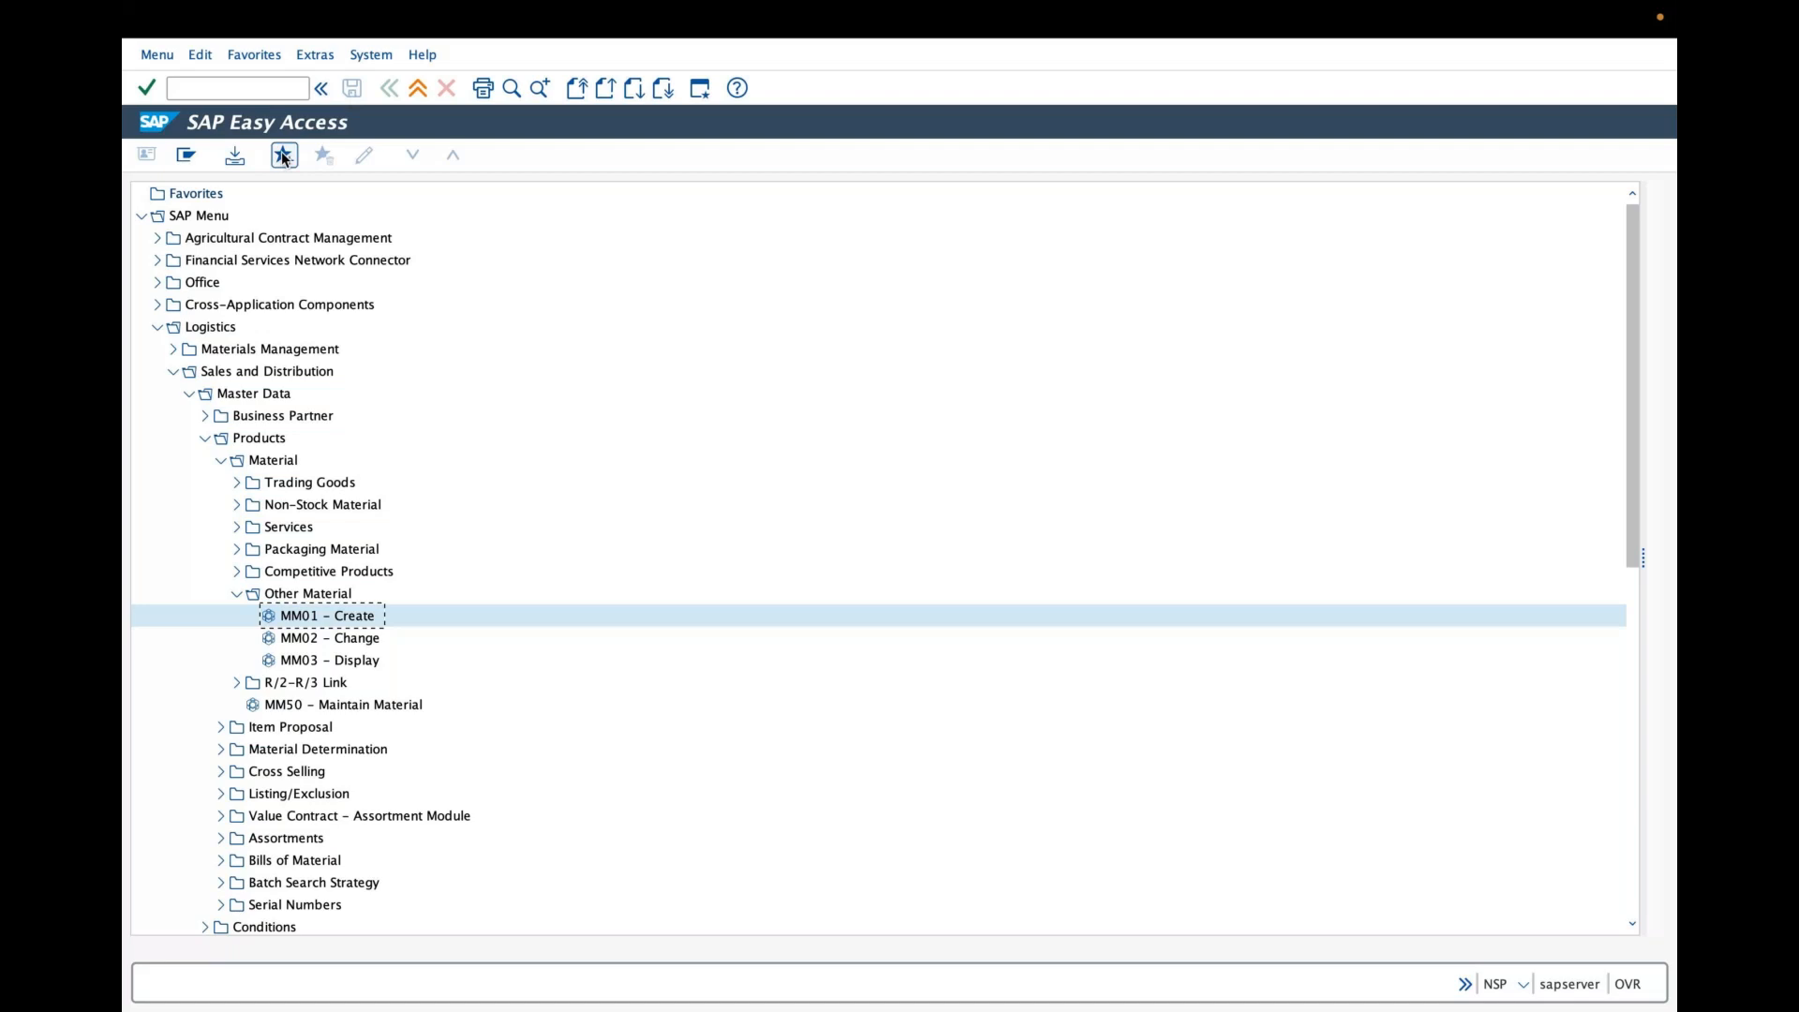
- Open transaction spro and expand Financial Accounting Global Settings down to Company Code
left_click(226, 88)
type("sp")
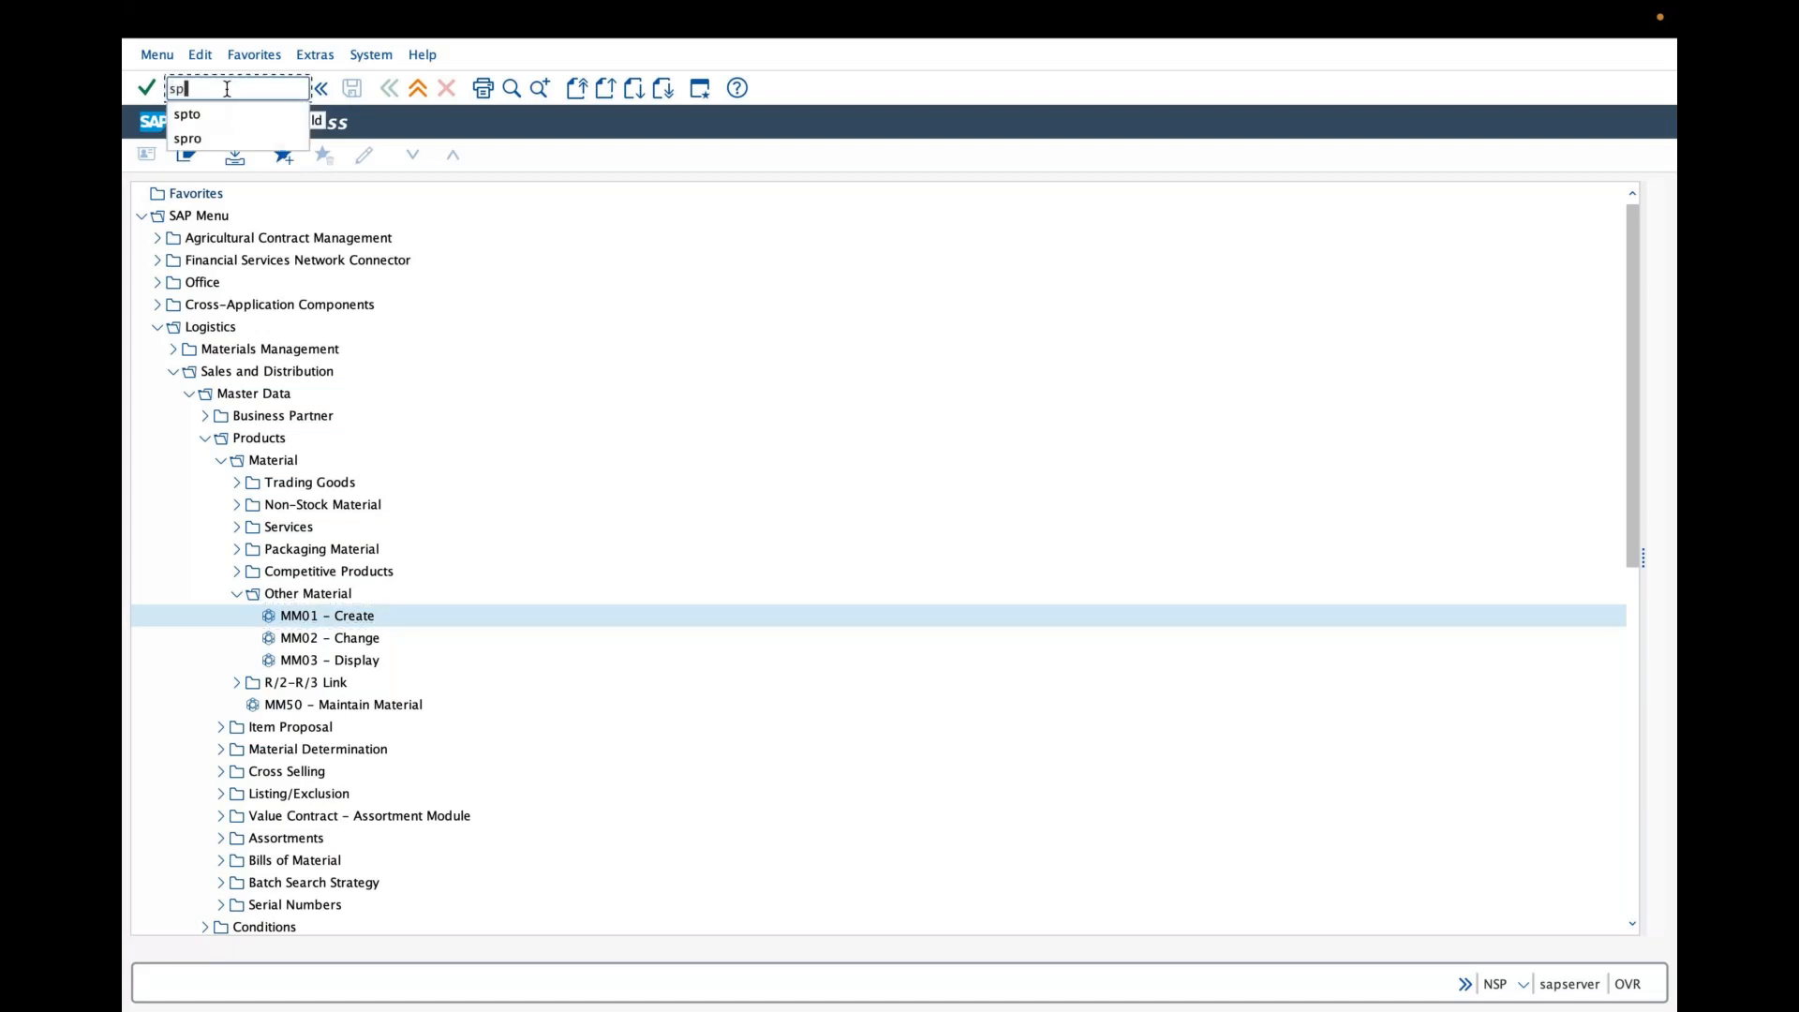
type("ro")
key("Return")
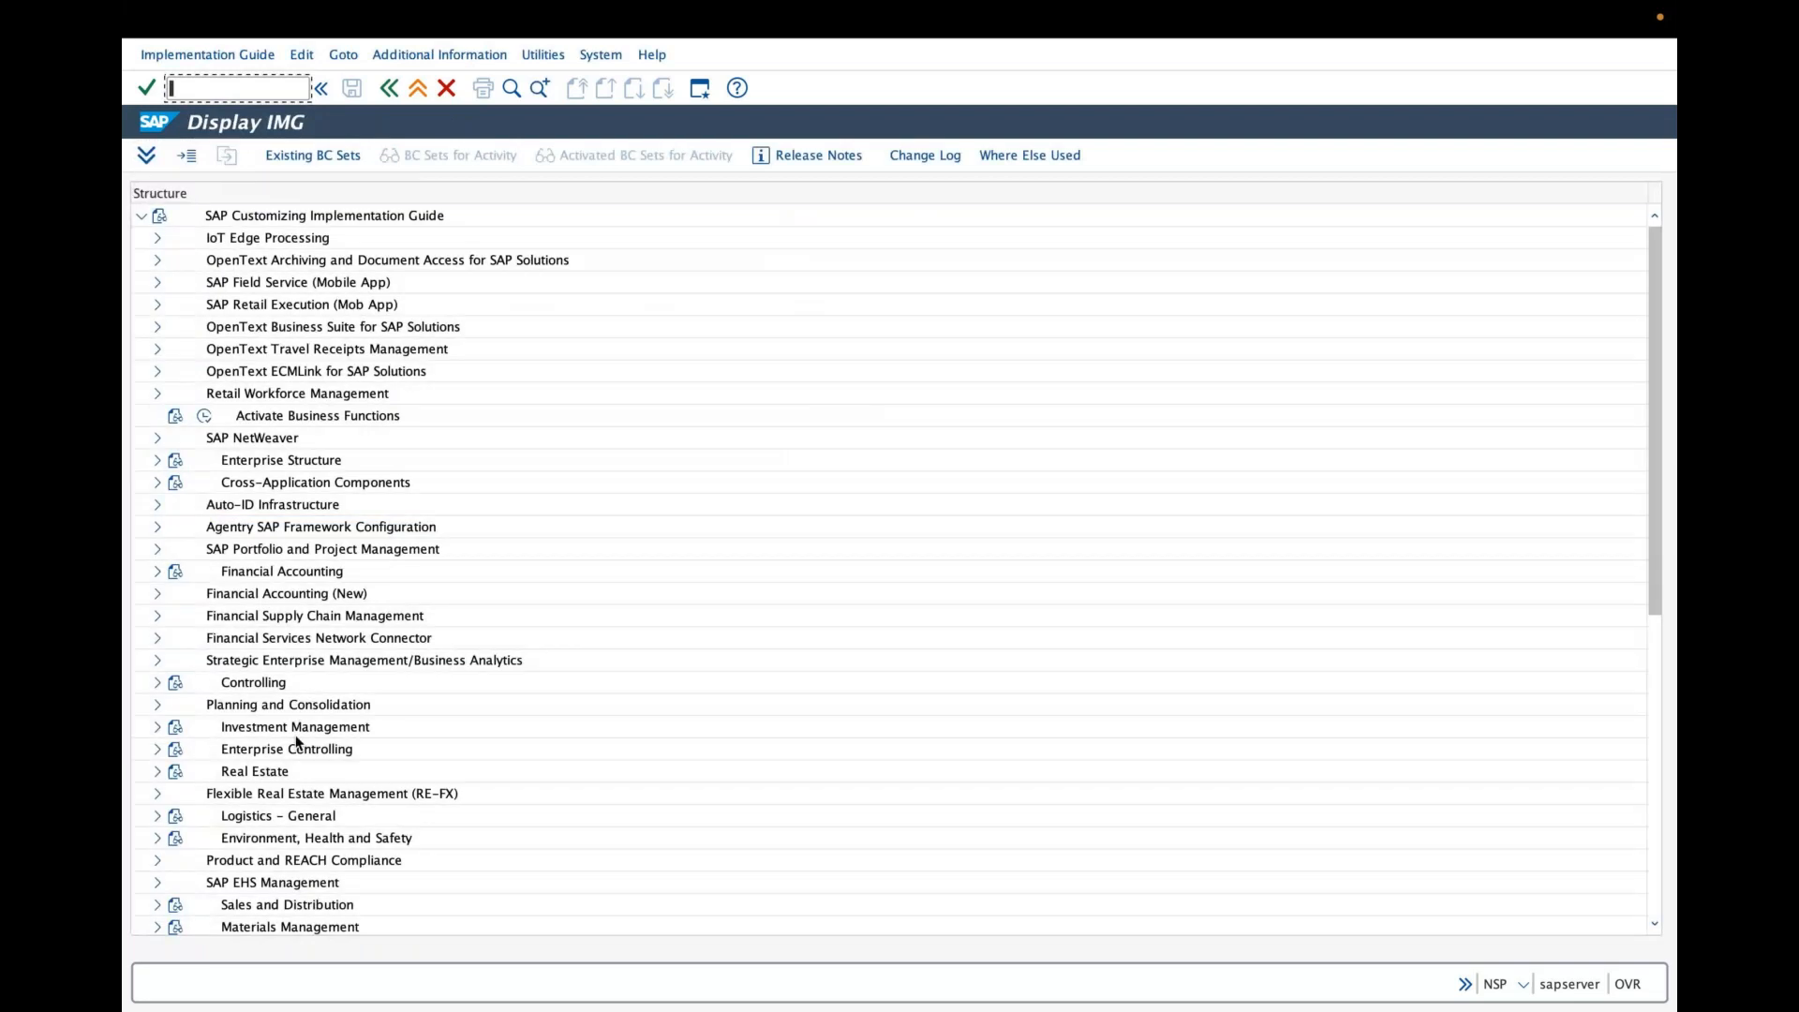
scroll(217, 562, "down", 1)
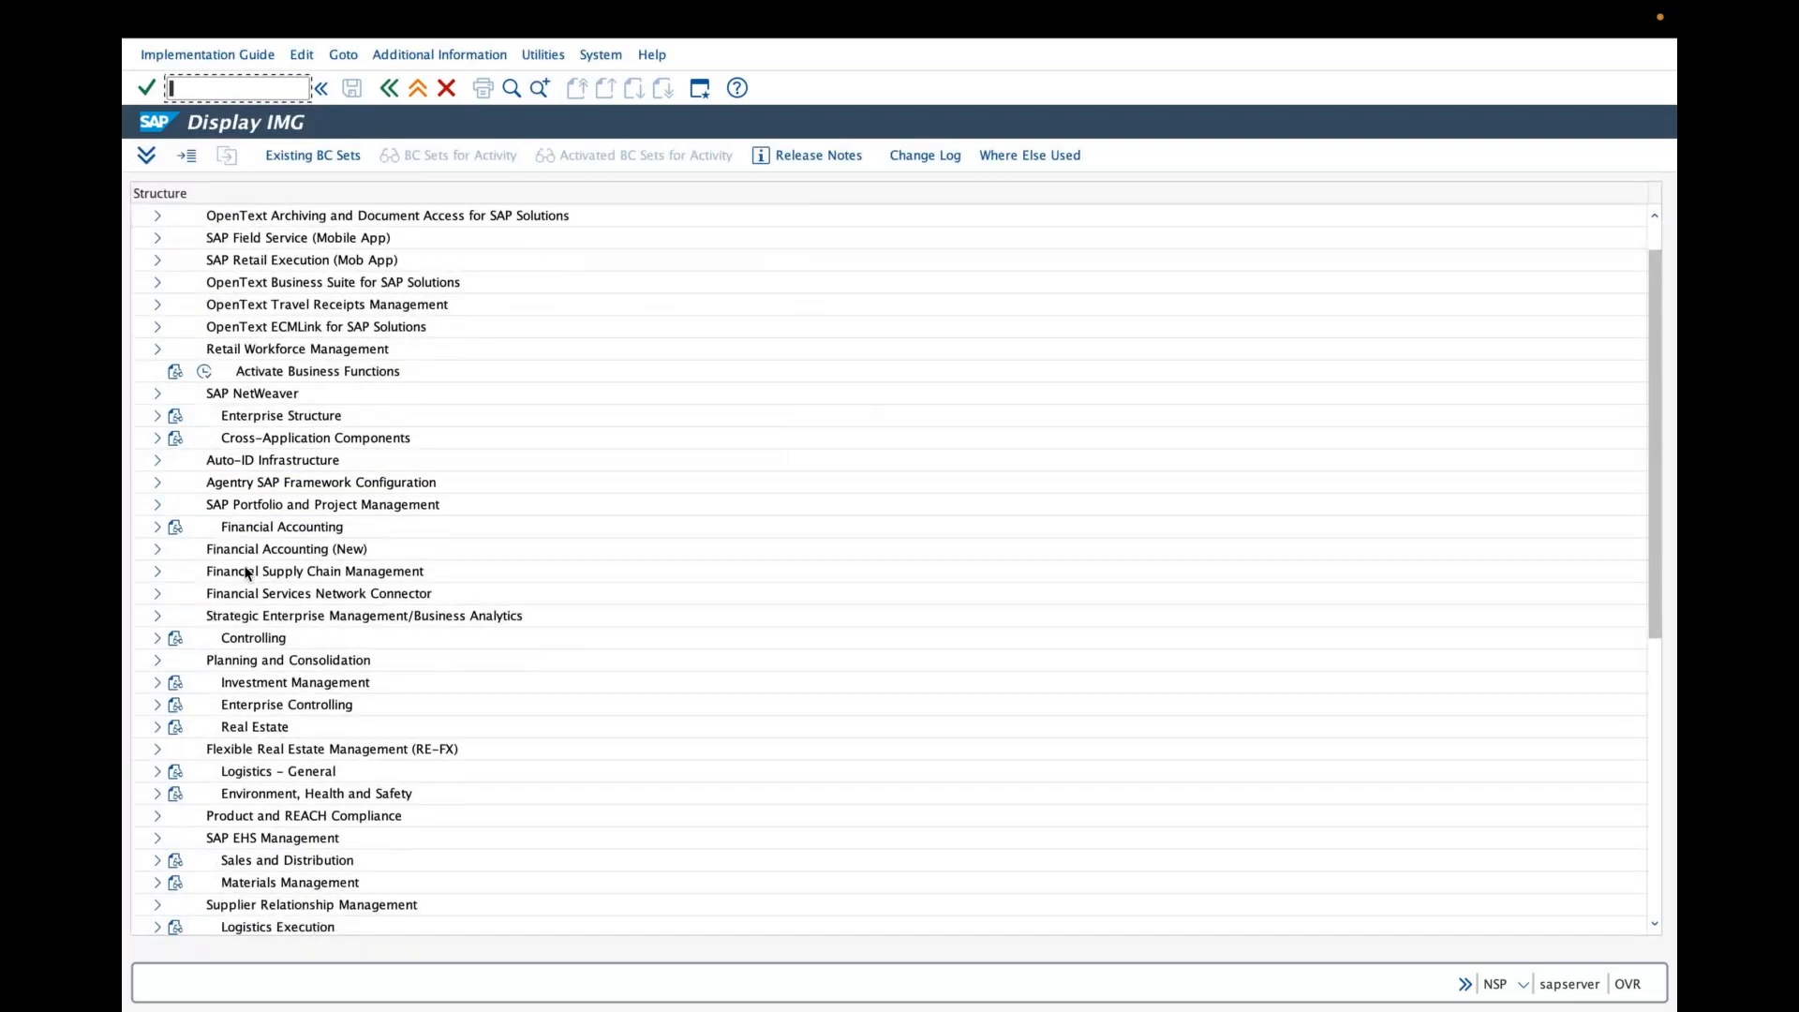
left_click(153, 528)
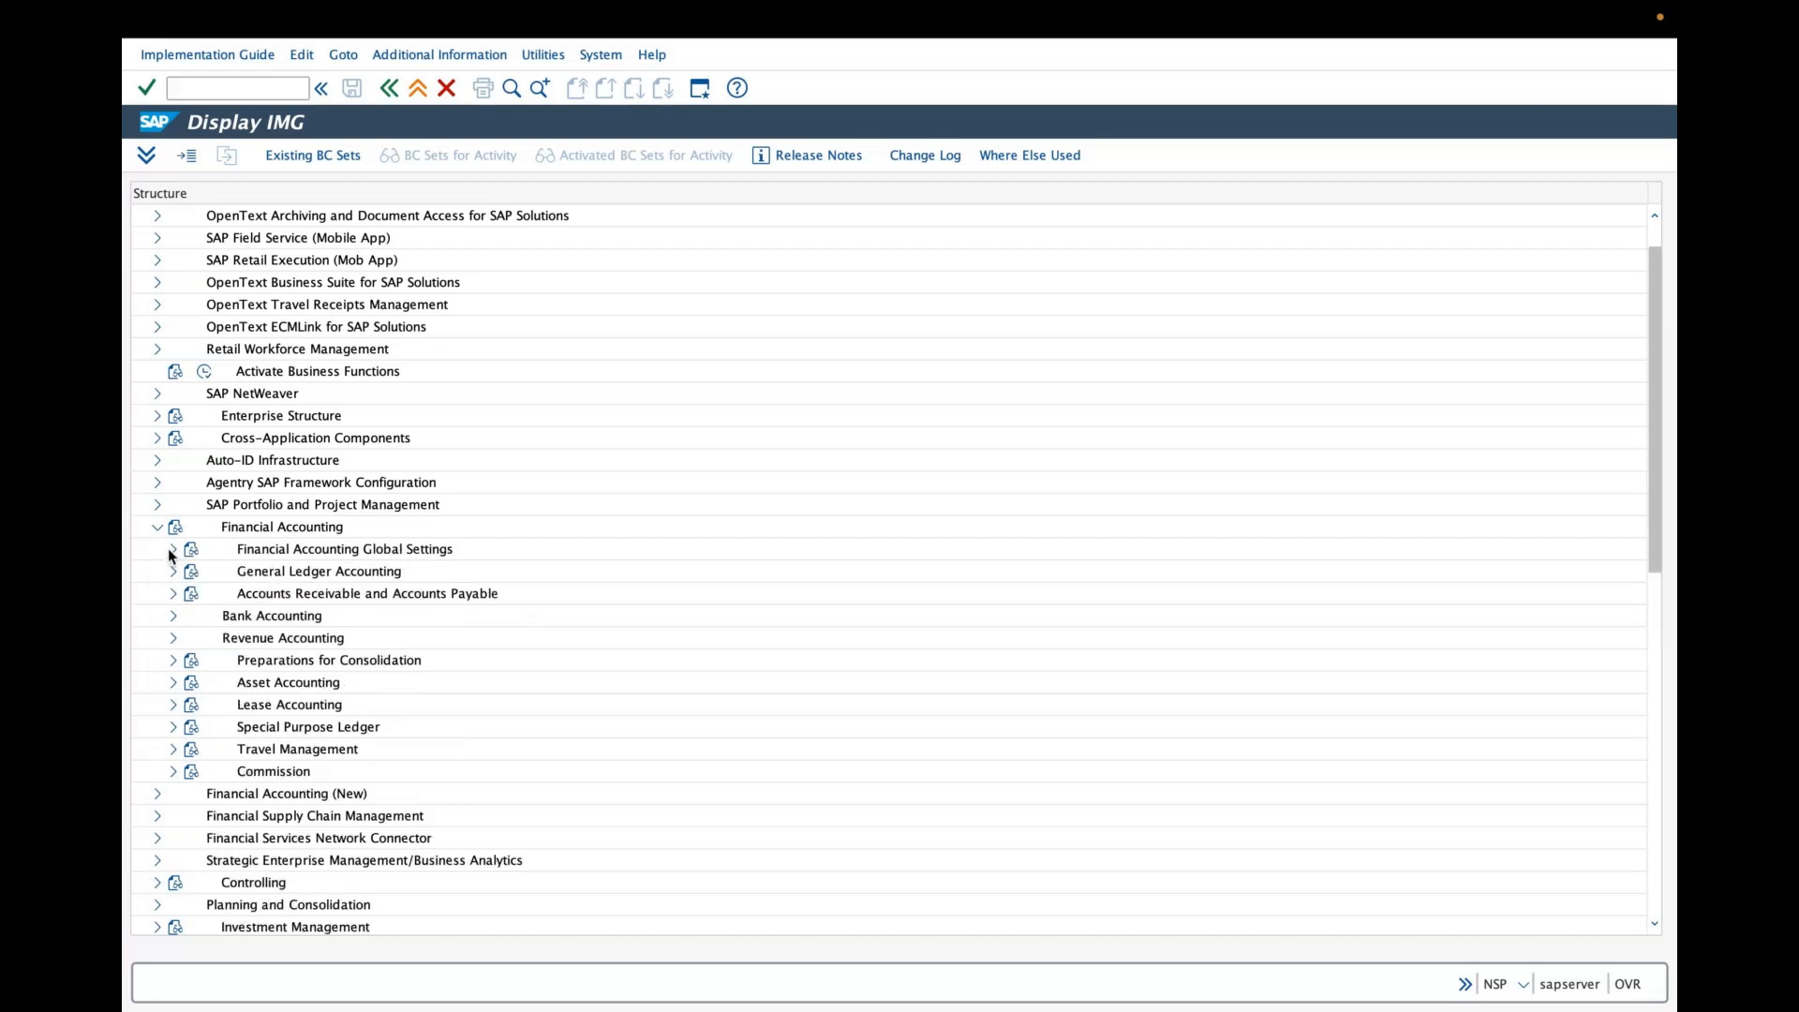
left_click(170, 550)
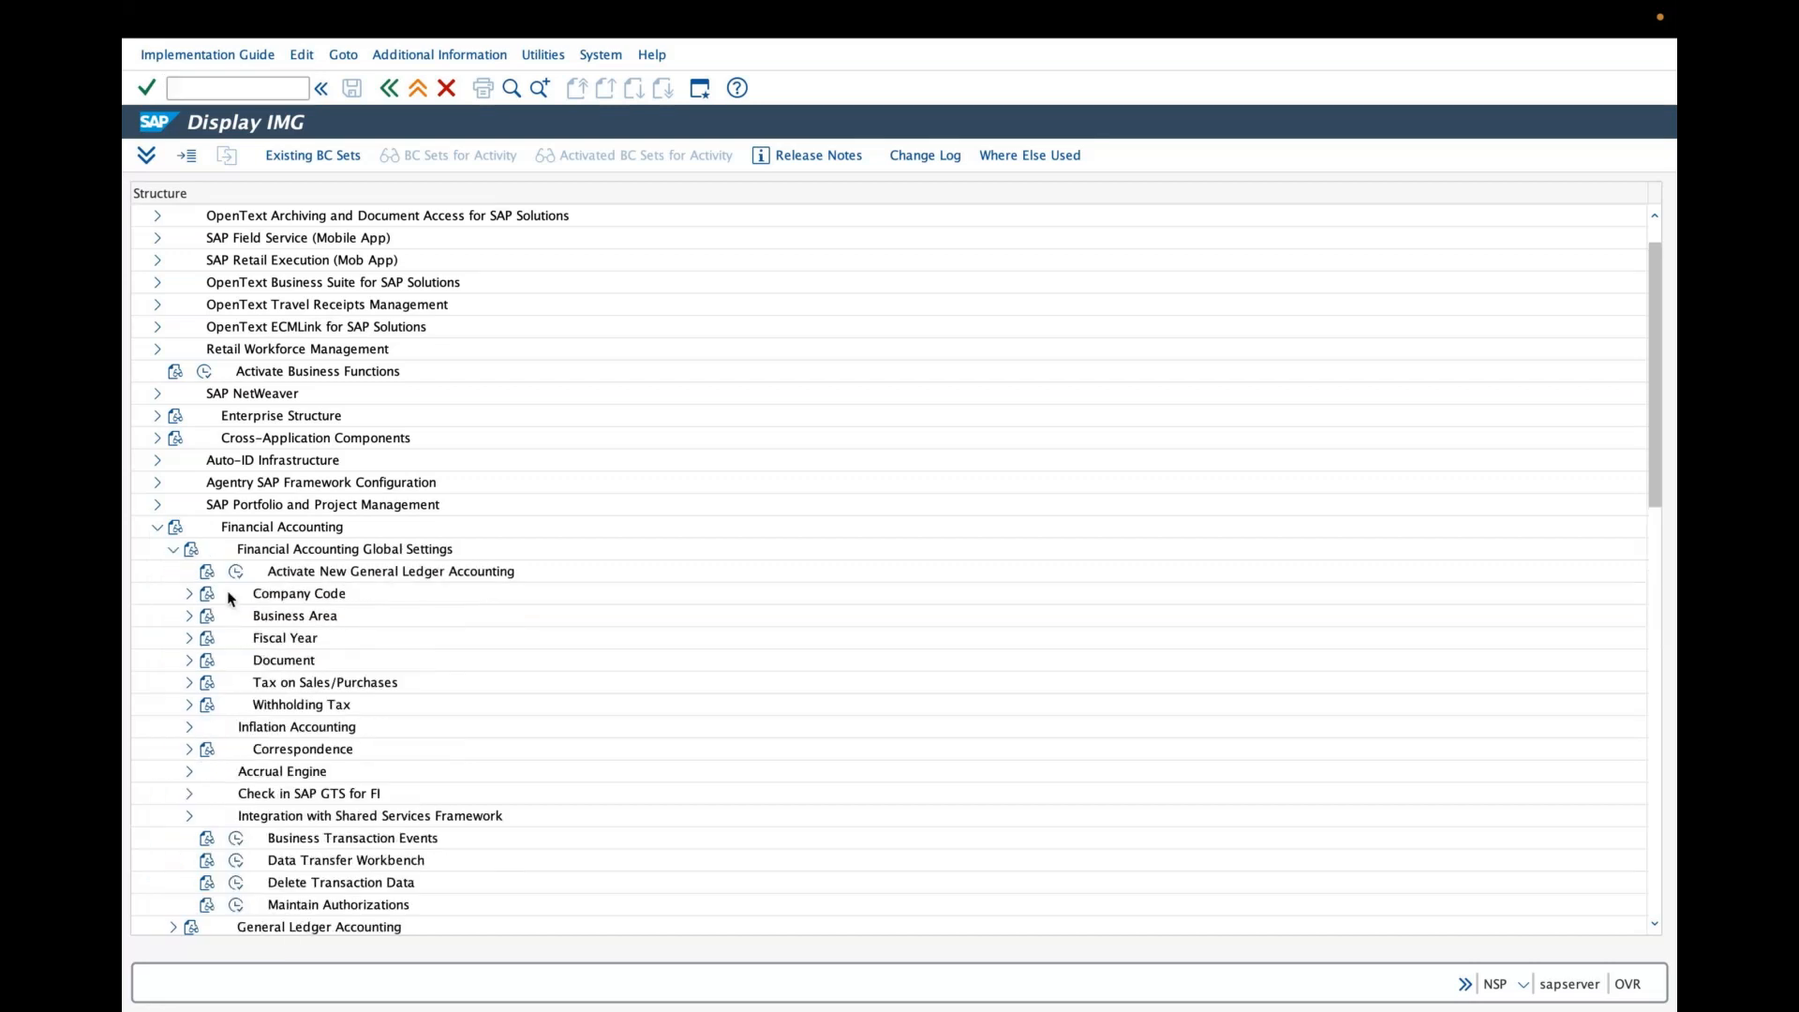
left_click(188, 596)
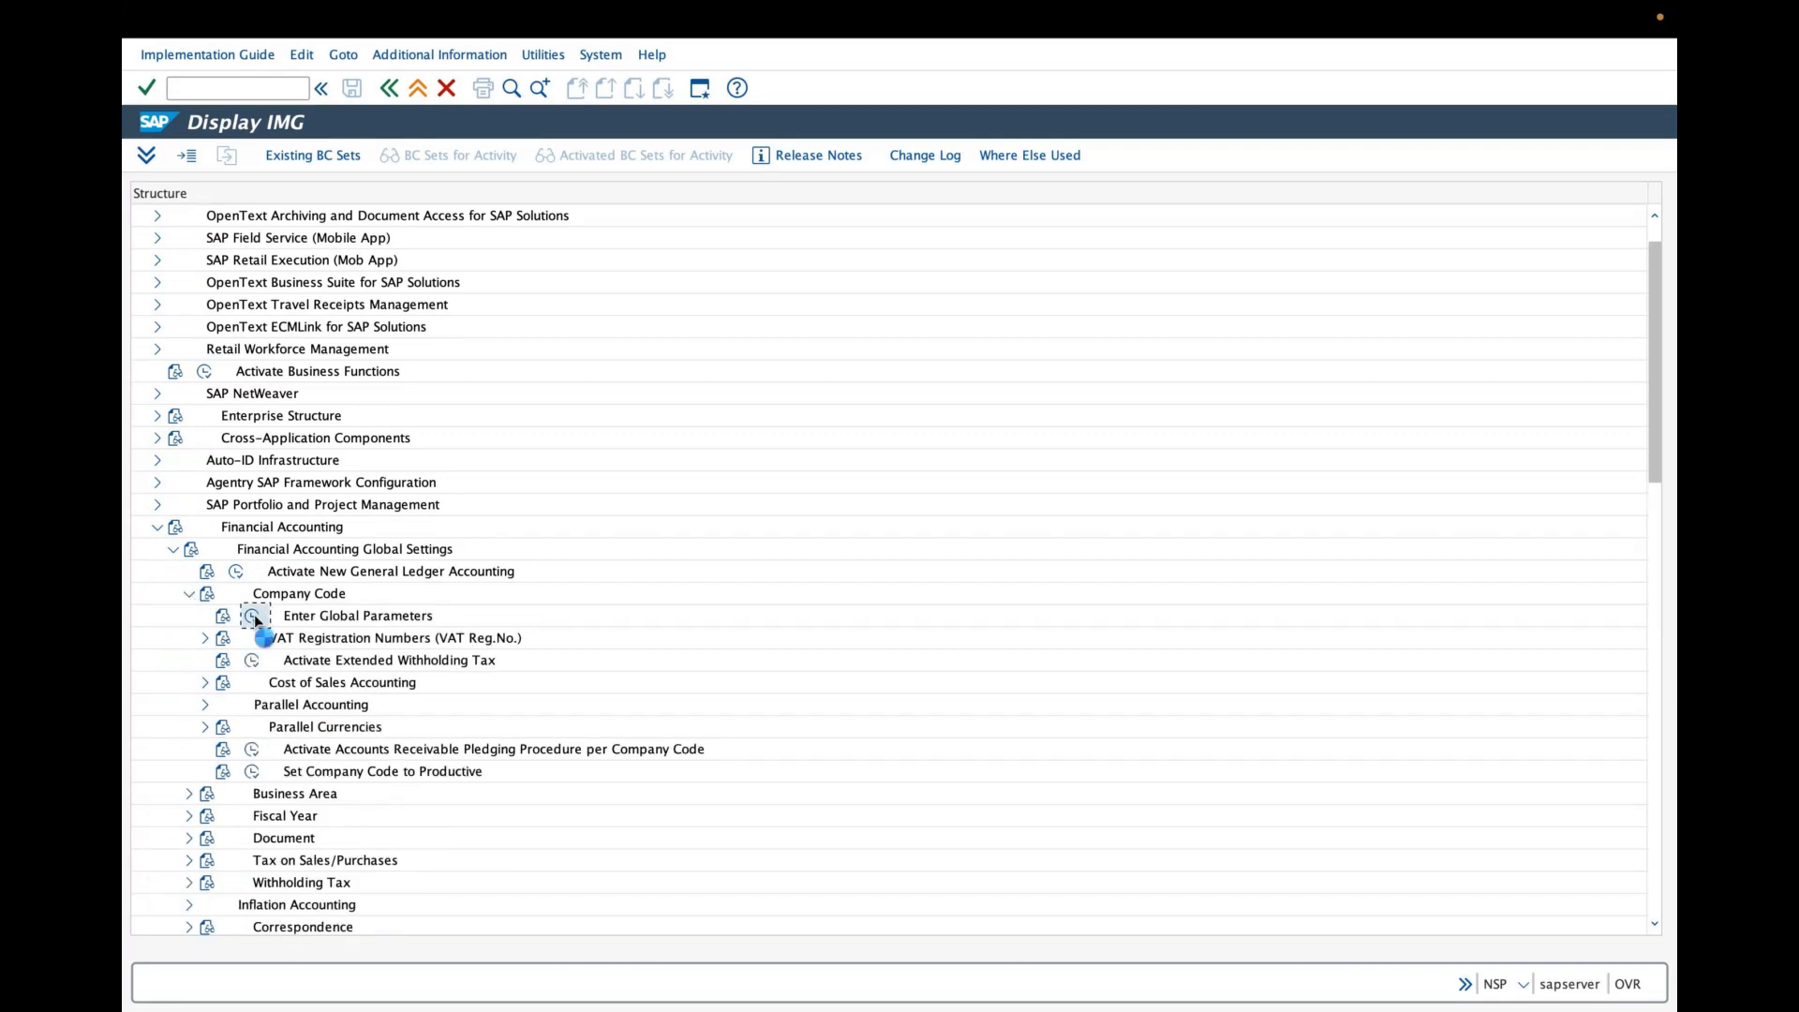
- Open company code global parameters, position the list at gr and review company code GRAI's details
left_click(433, 923)
type("gr")
key("Return")
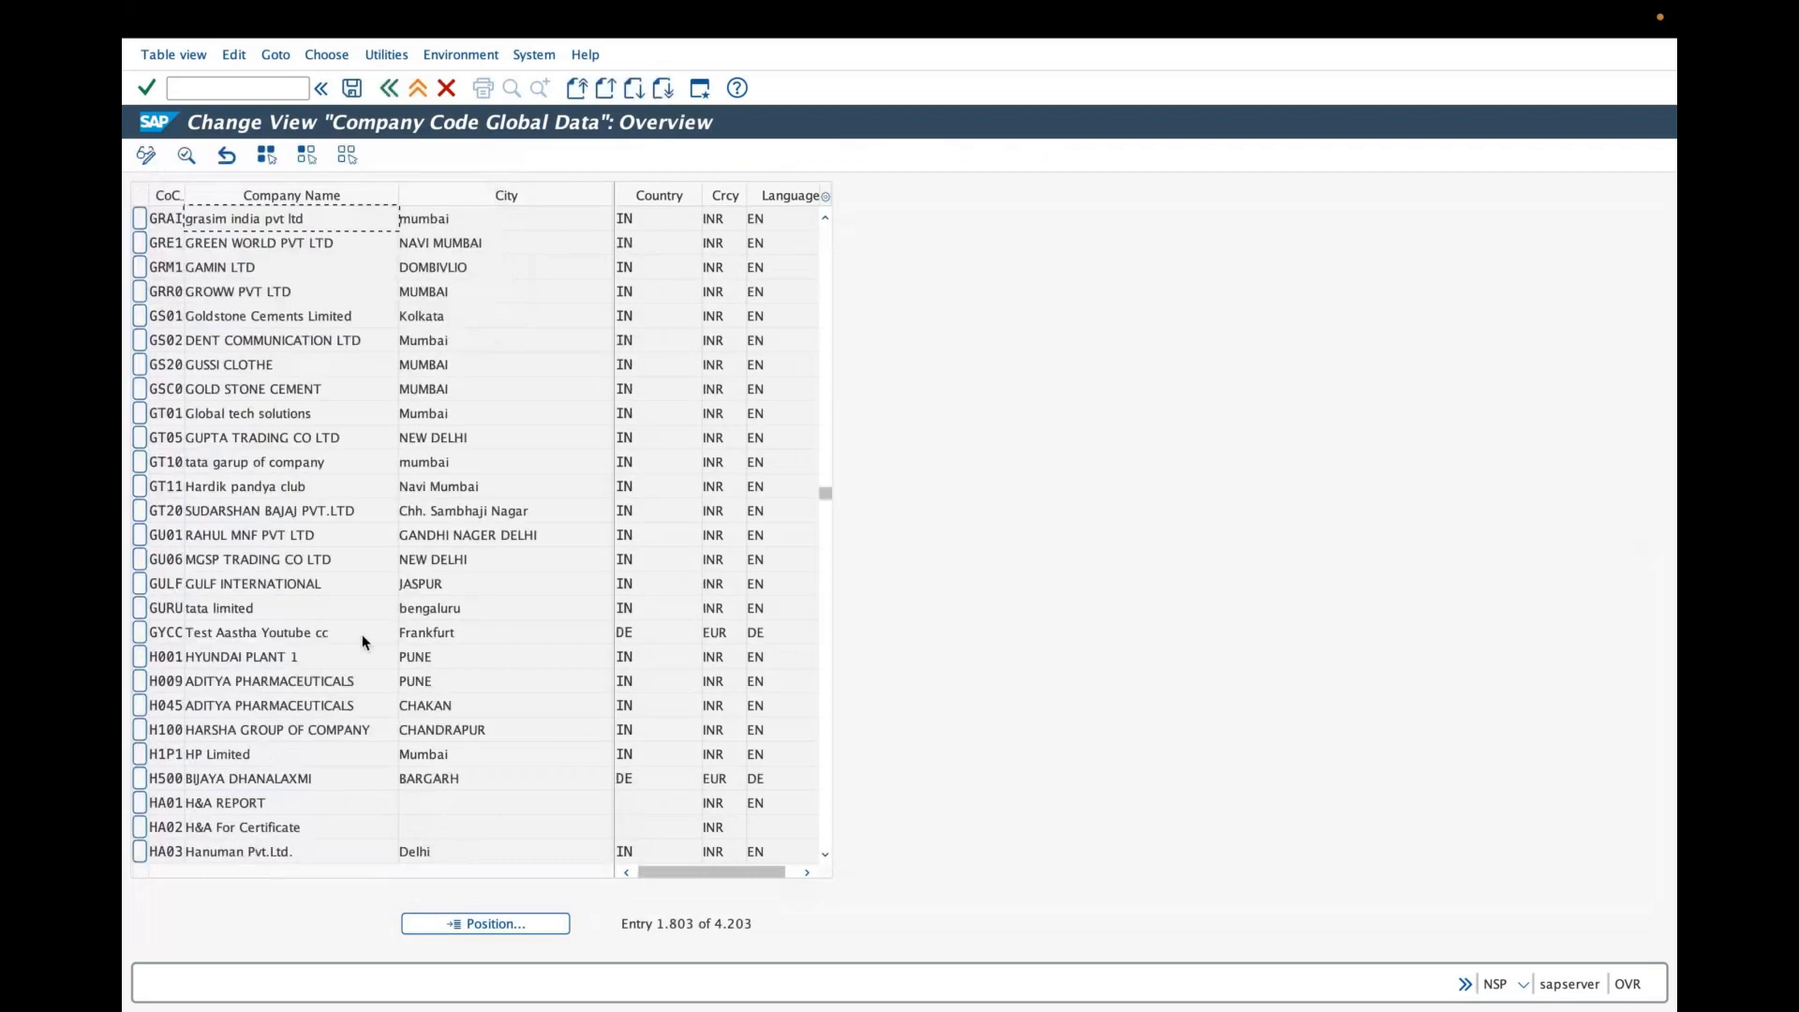
double_click(261, 218)
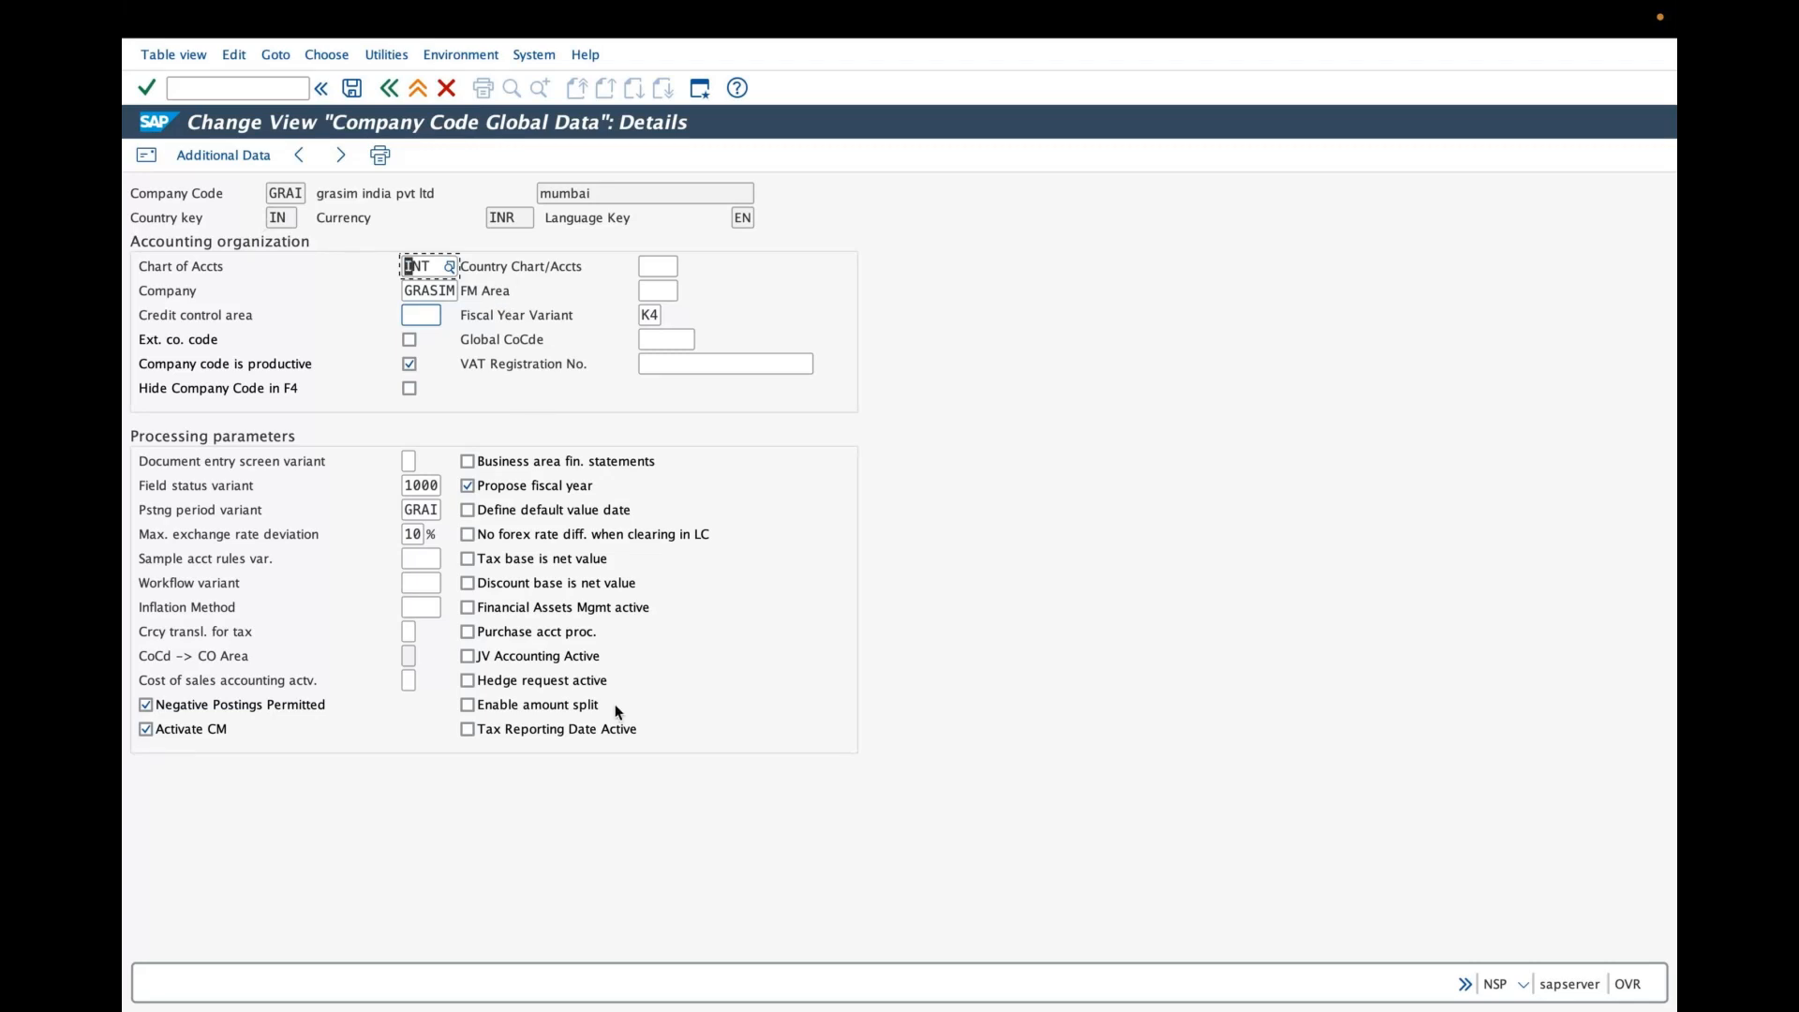
left_click(389, 94)
left_click(388, 91)
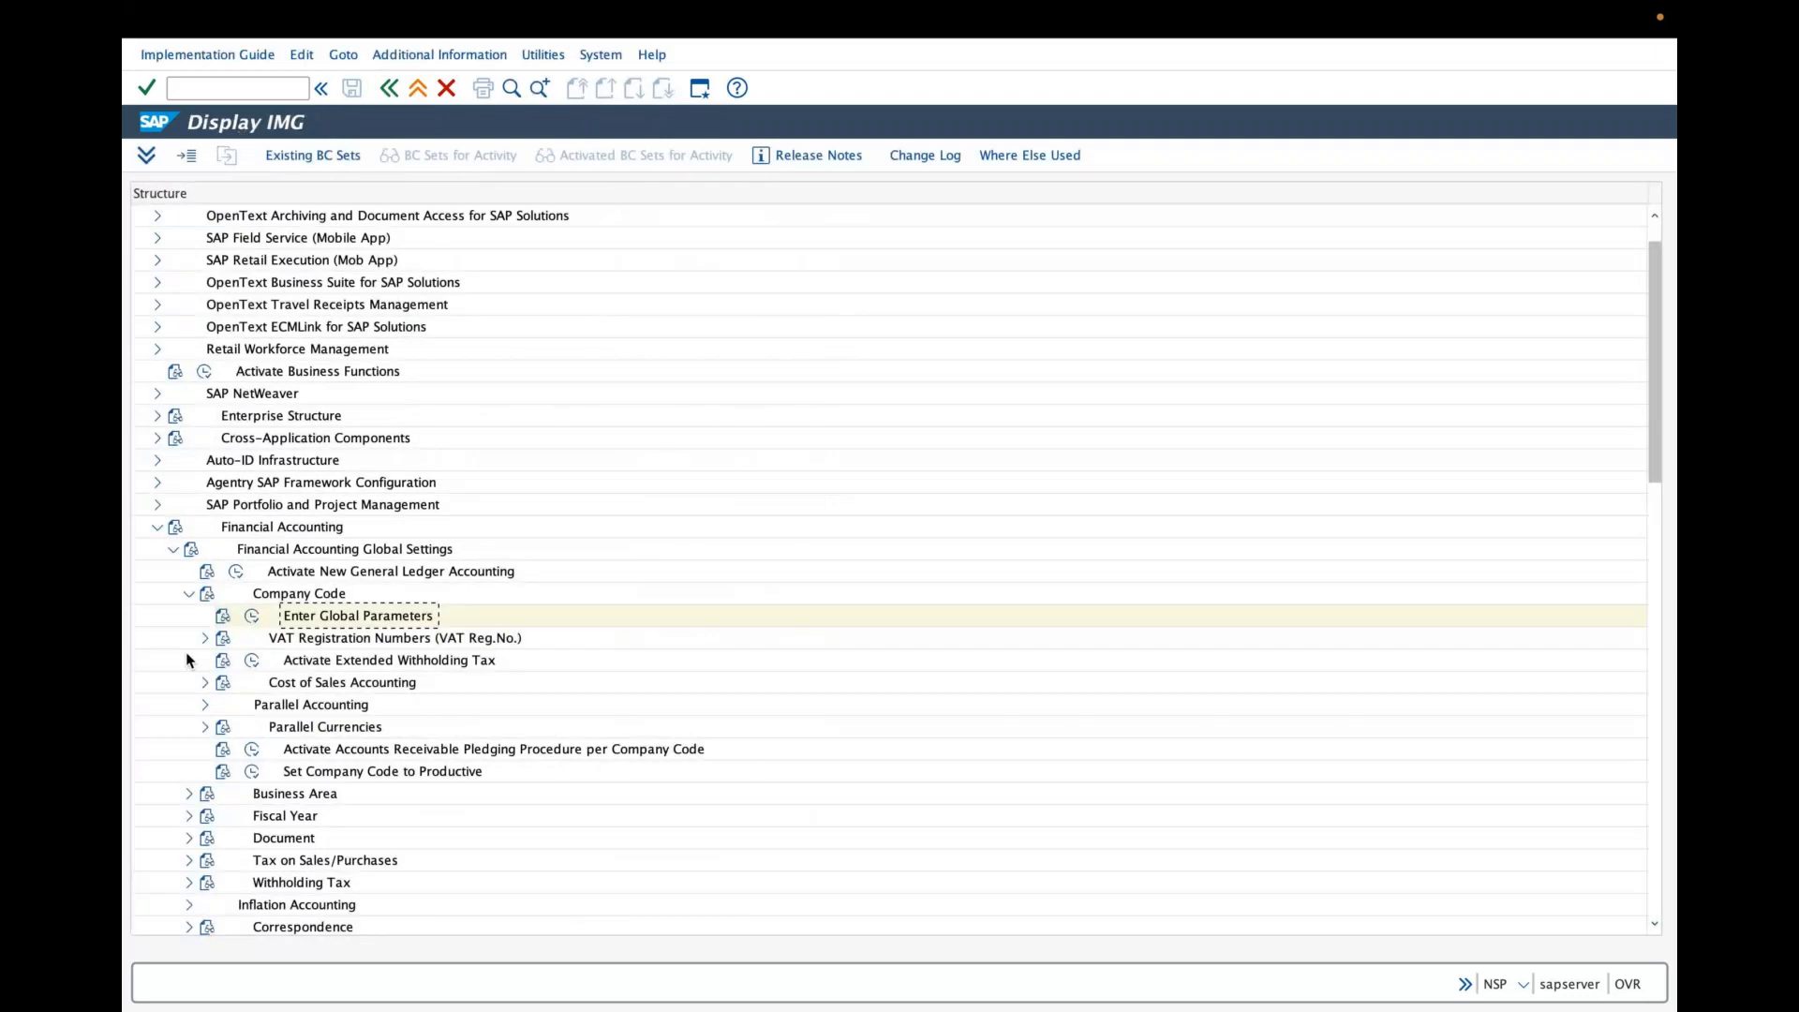
- Open Open and Close Posting Periods under Document > Posting Periods for posting period variant GRAI
left_click(189, 594)
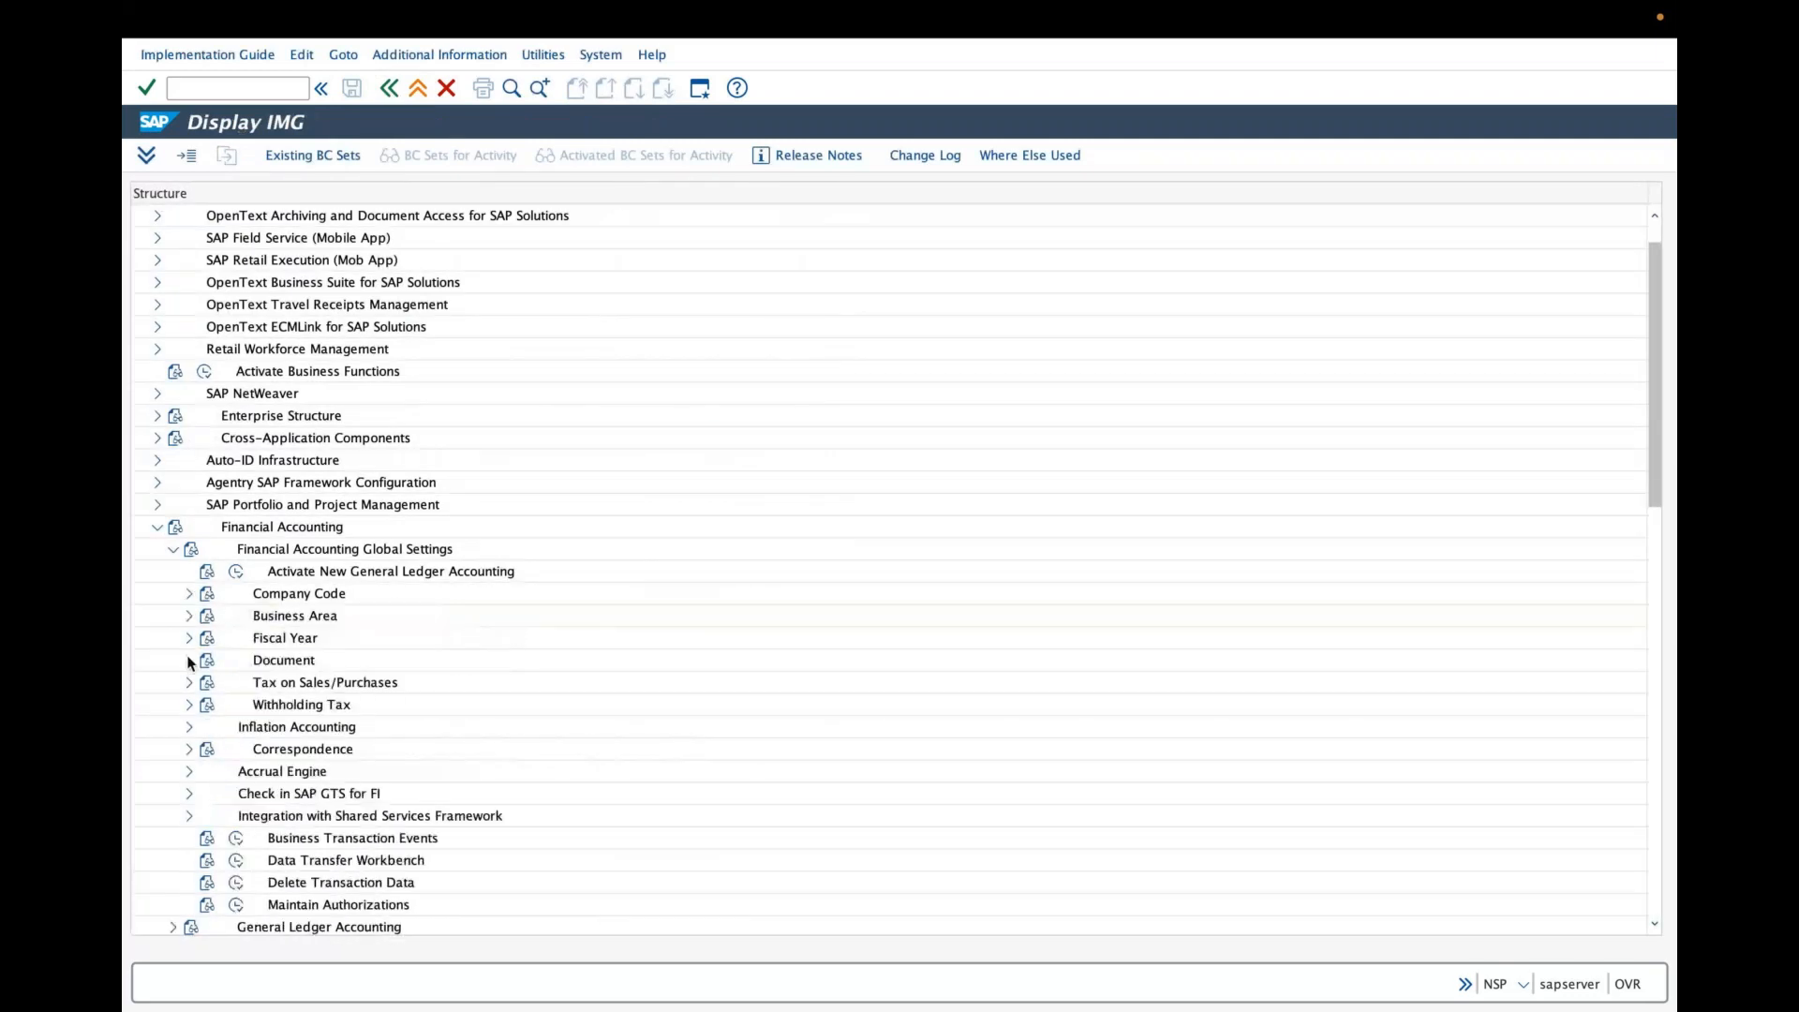
left_click(189, 660)
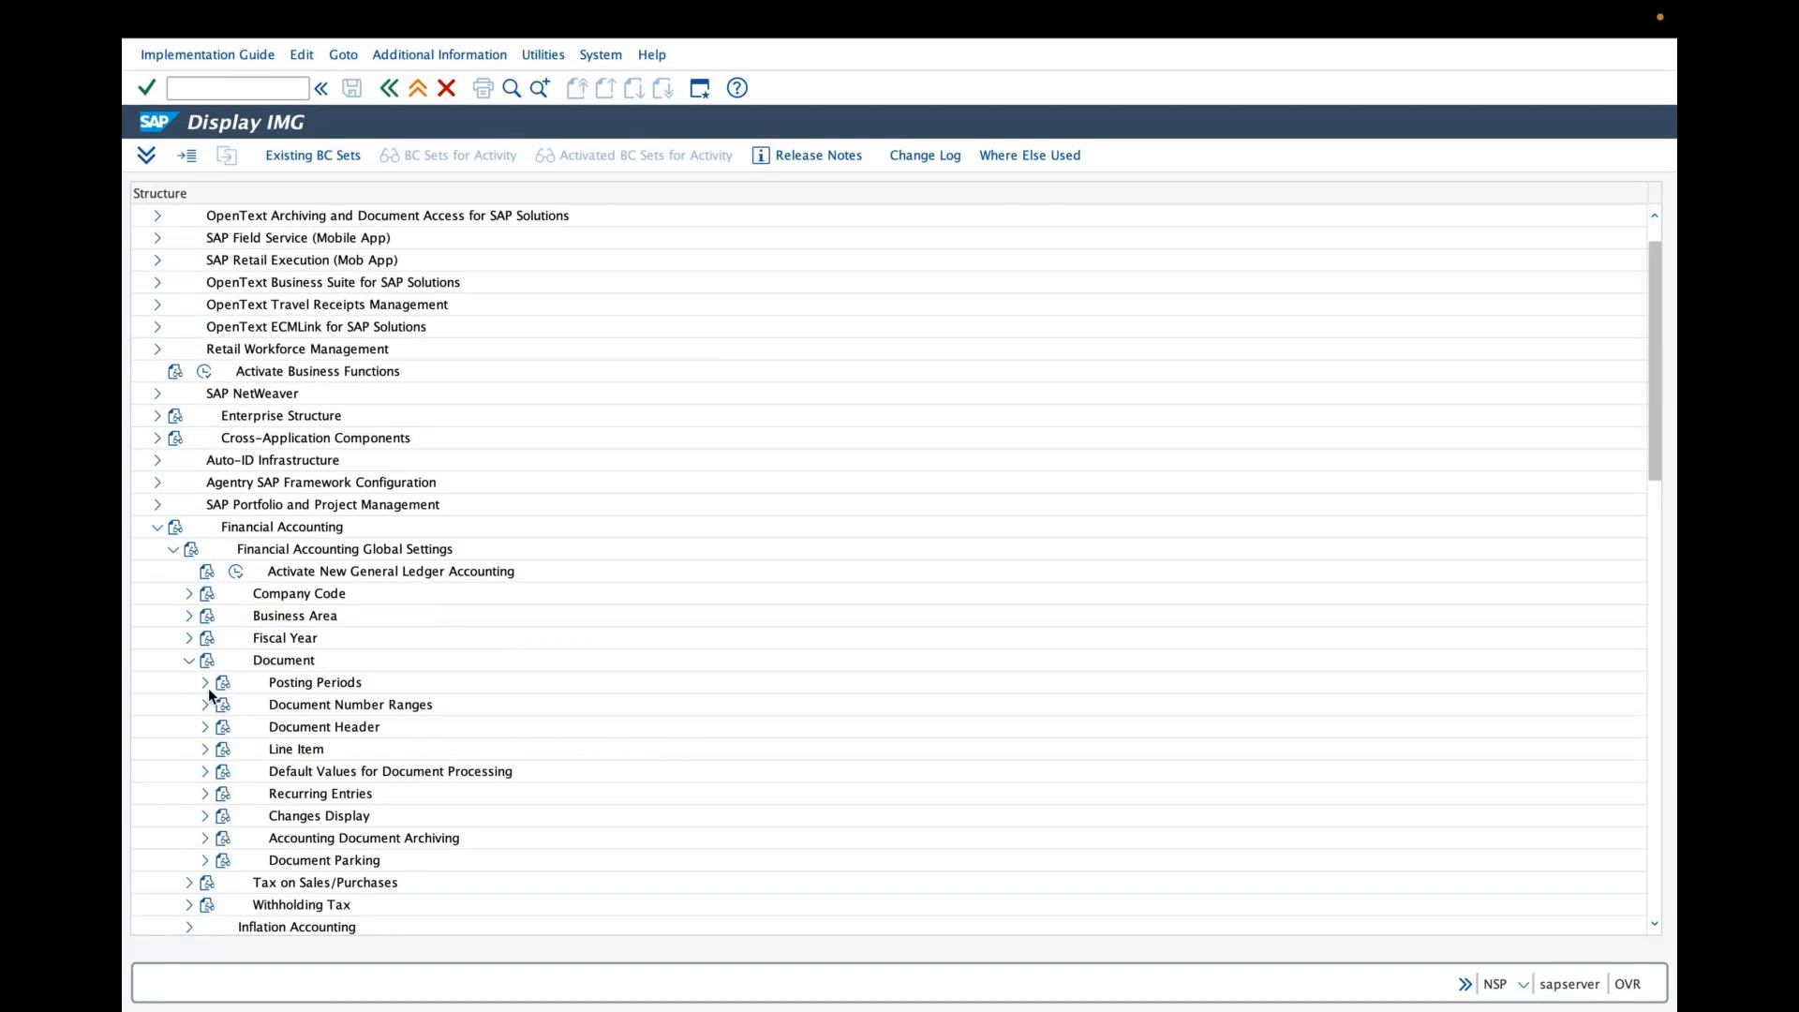
left_click(205, 683)
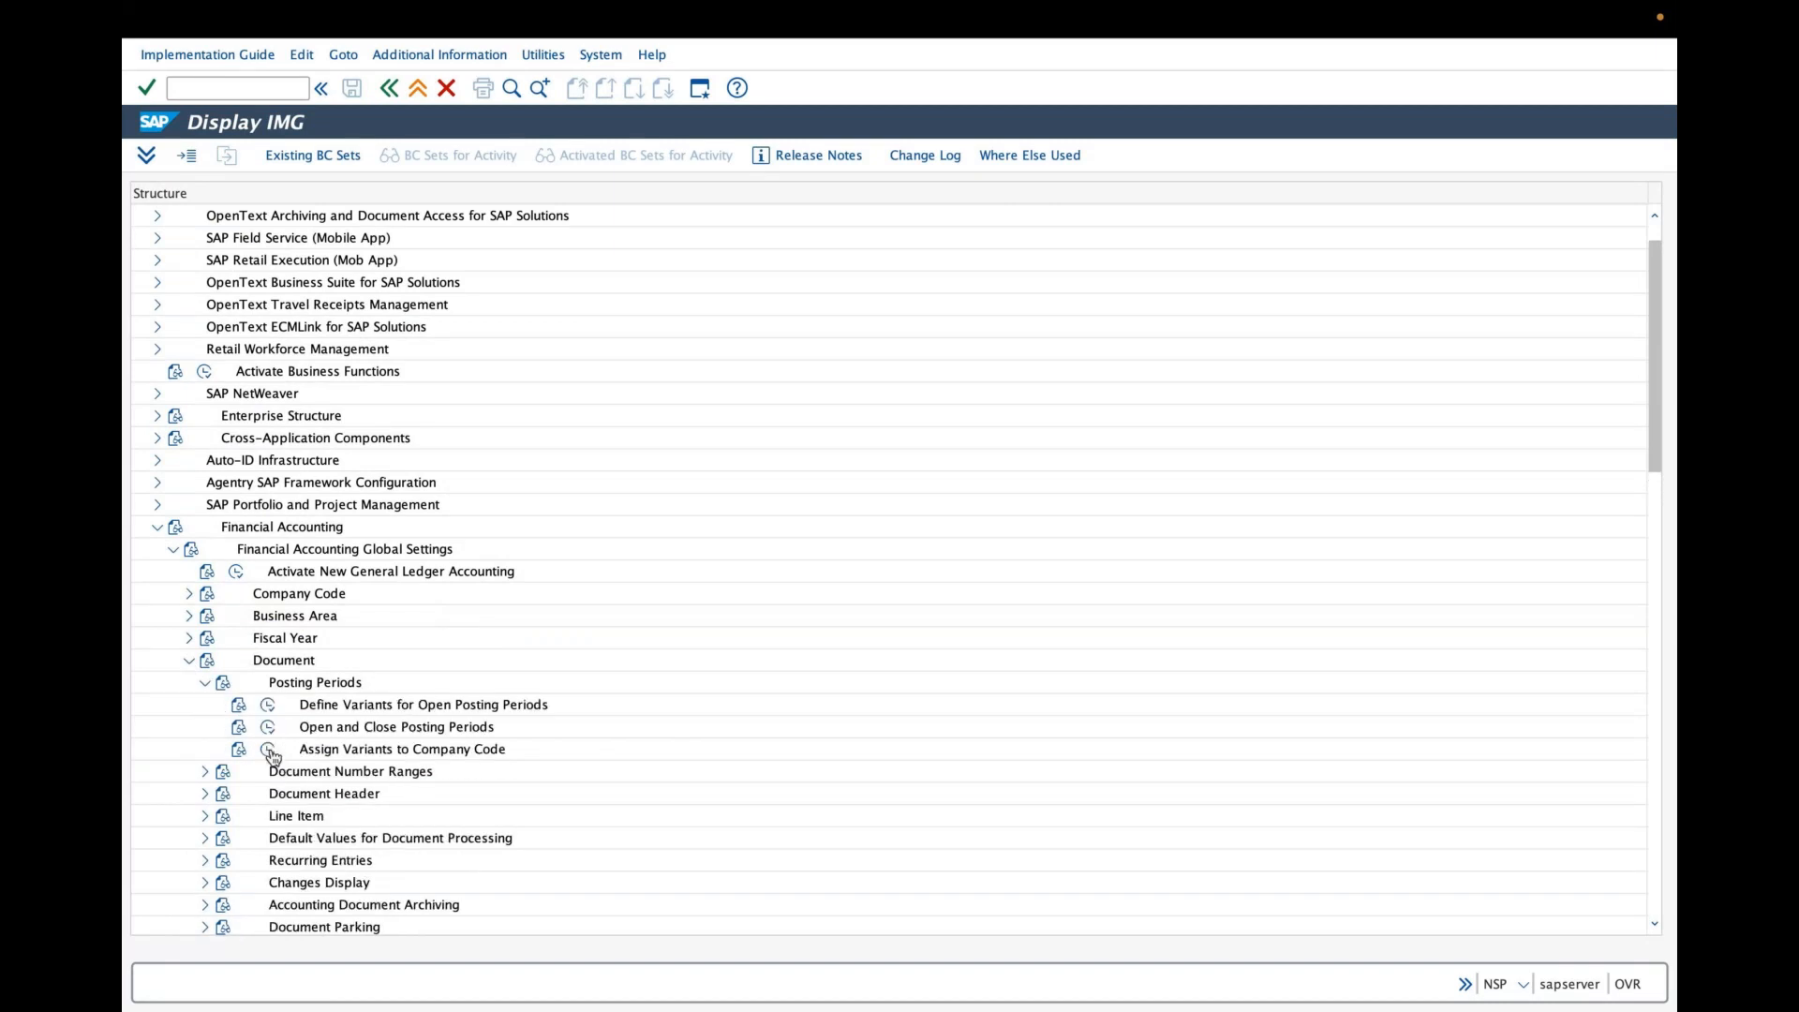
left_click(269, 751)
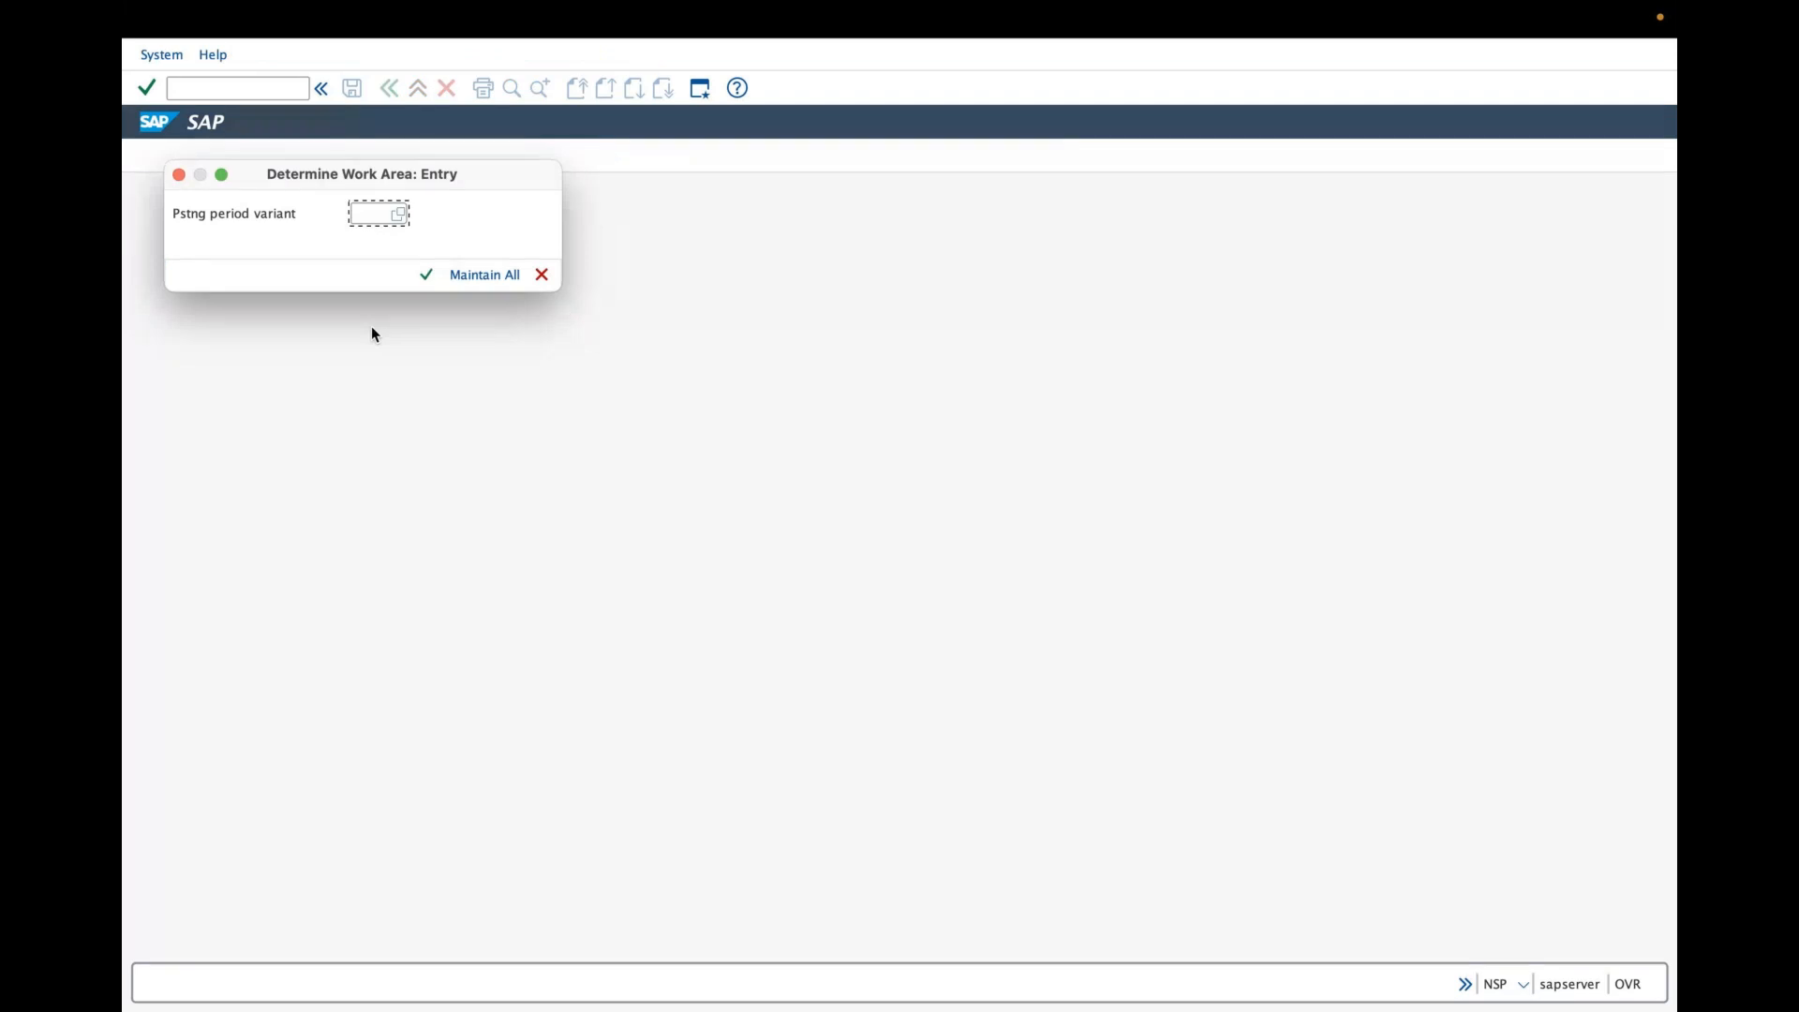
type("grai")
key("Return")
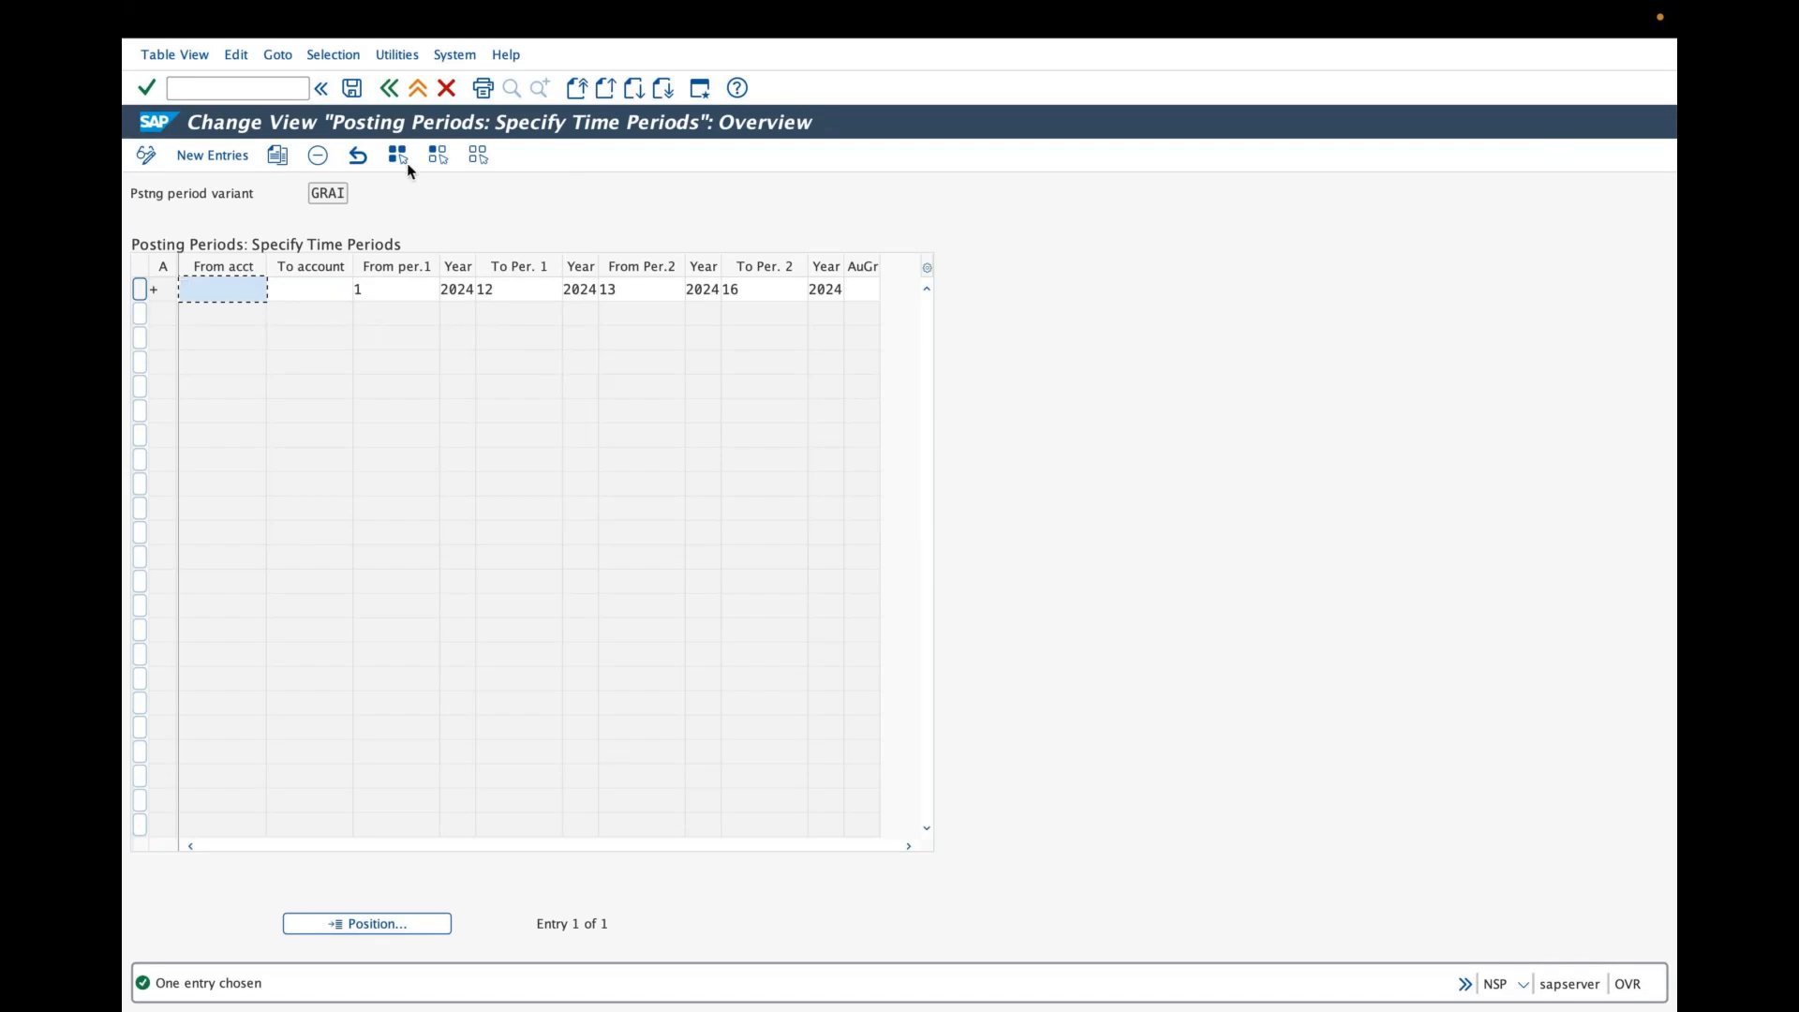
left_click(391, 91)
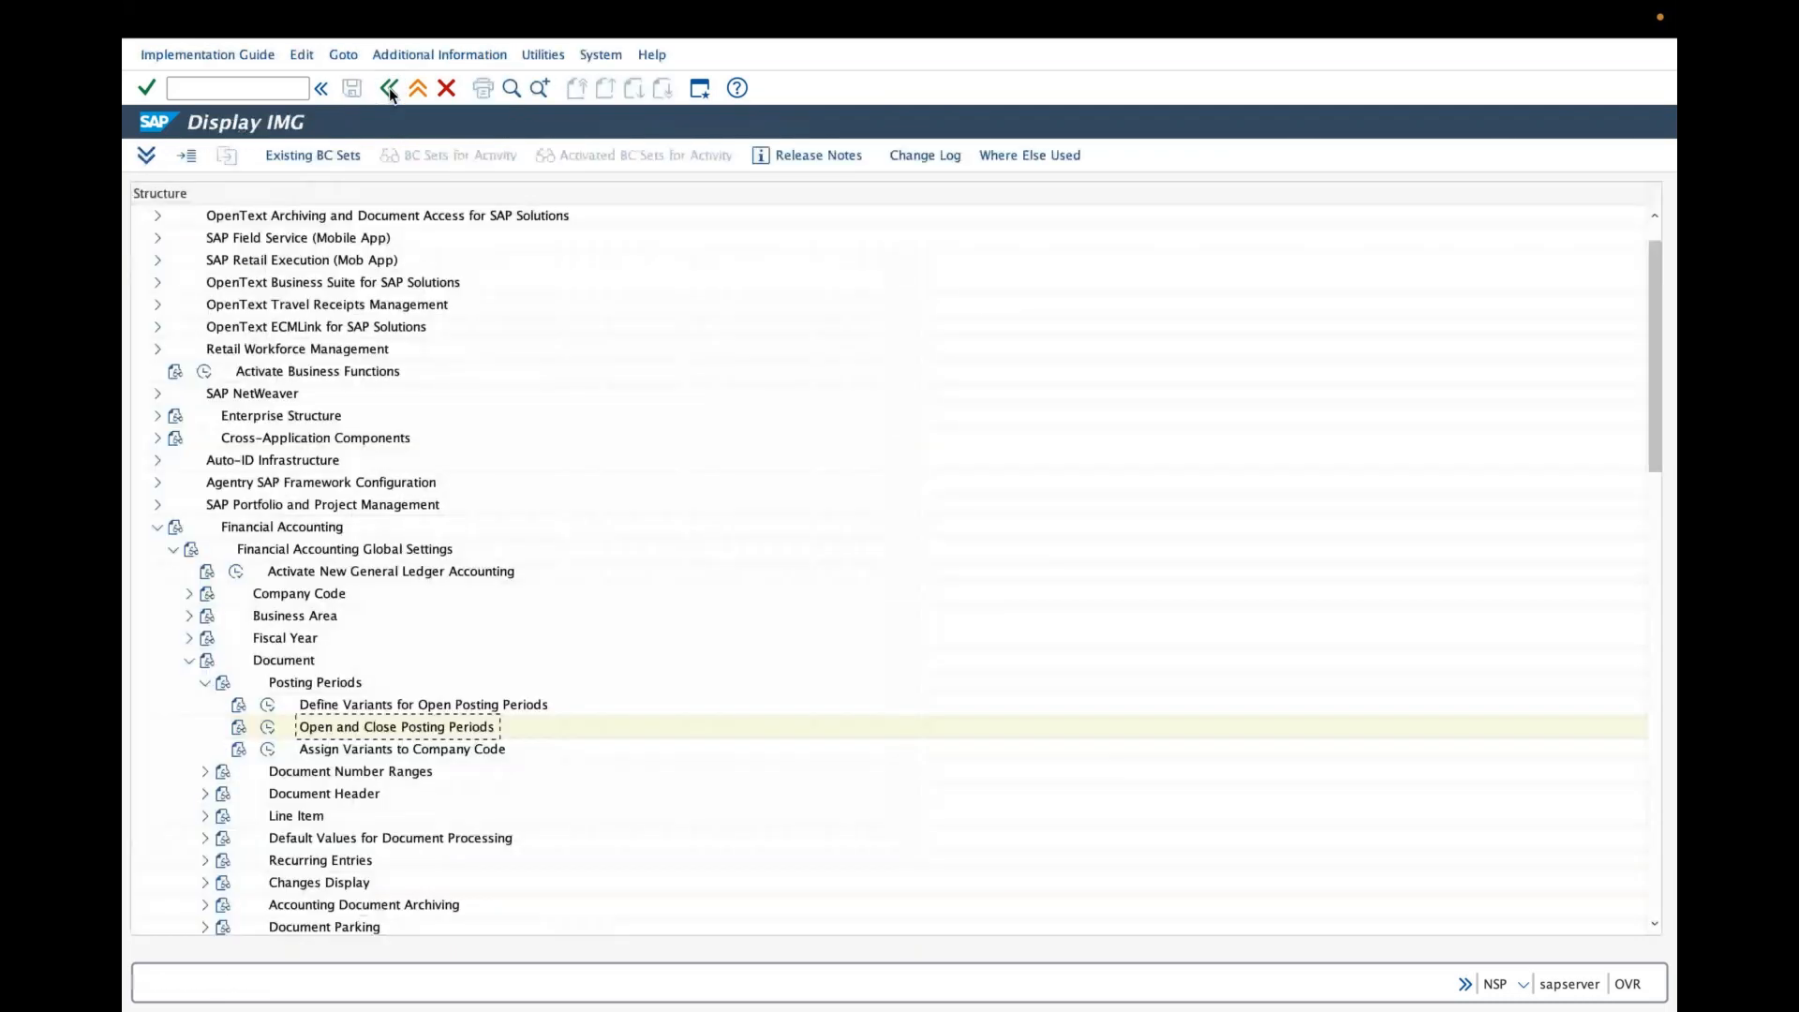
- Open Assign Variants to Company Code and position the list at company code GRAI
left_click(269, 753)
left_click(357, 690)
type("gra")
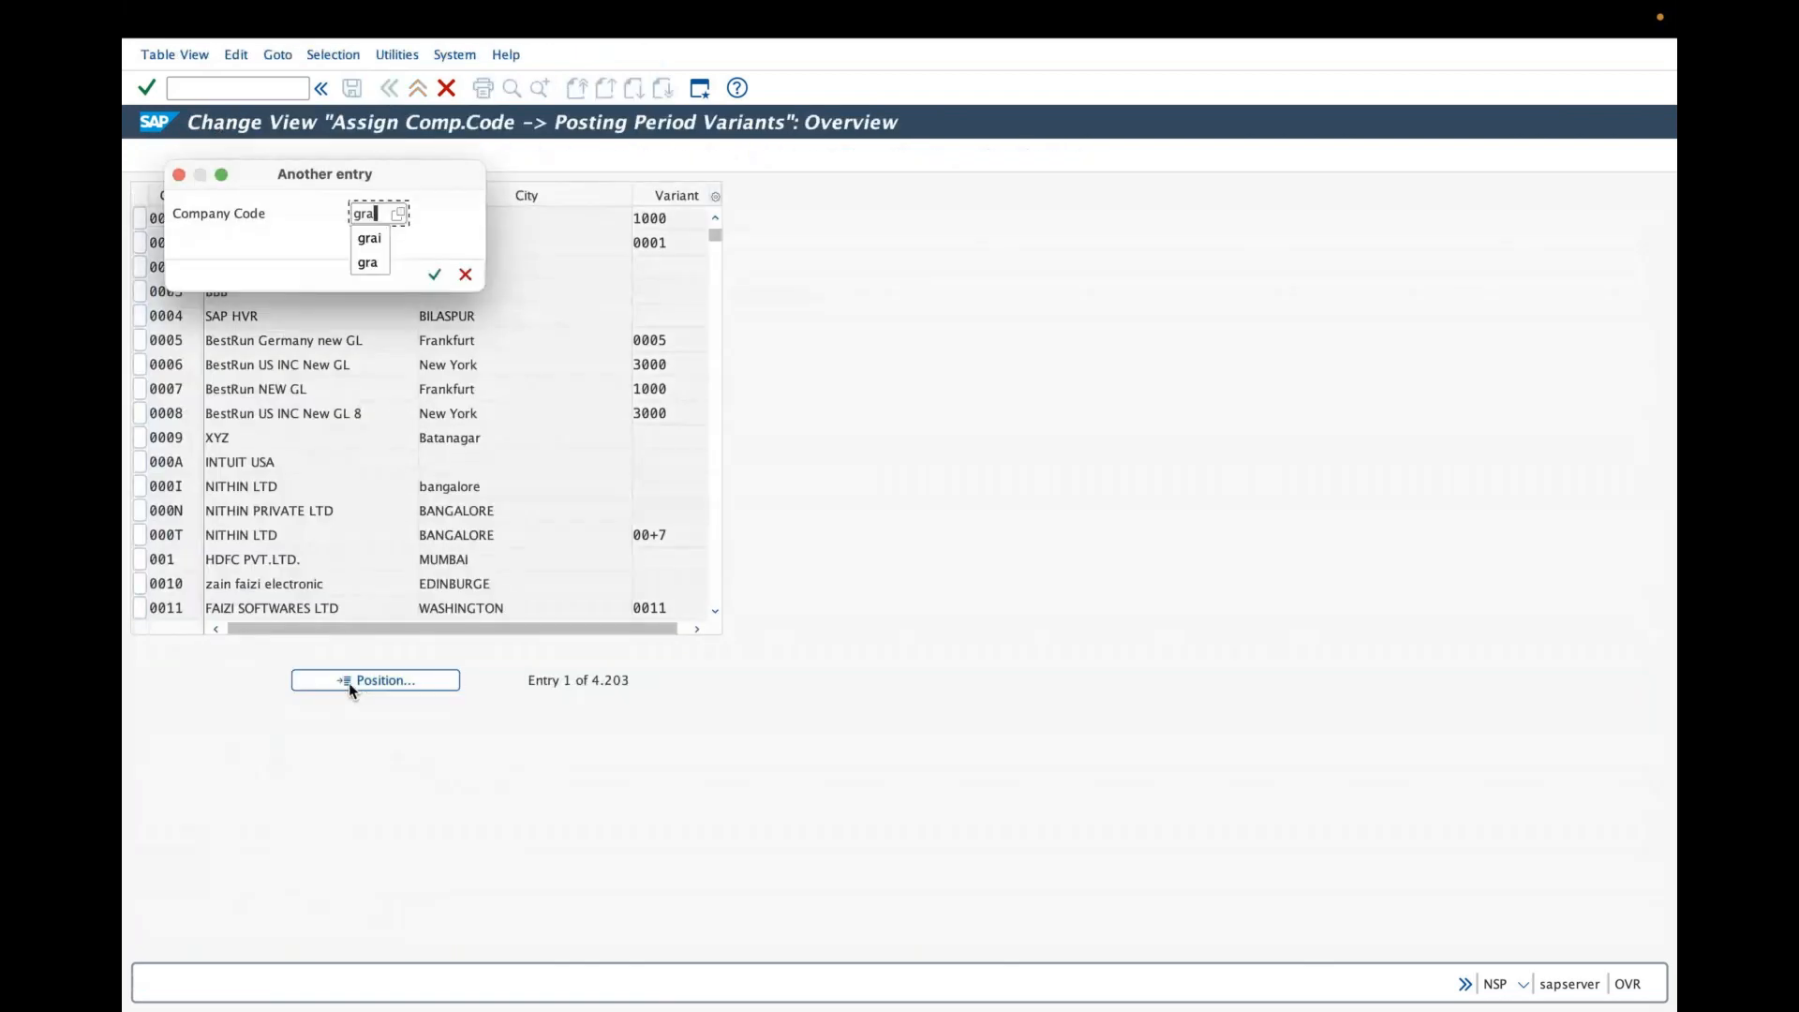
key("Return")
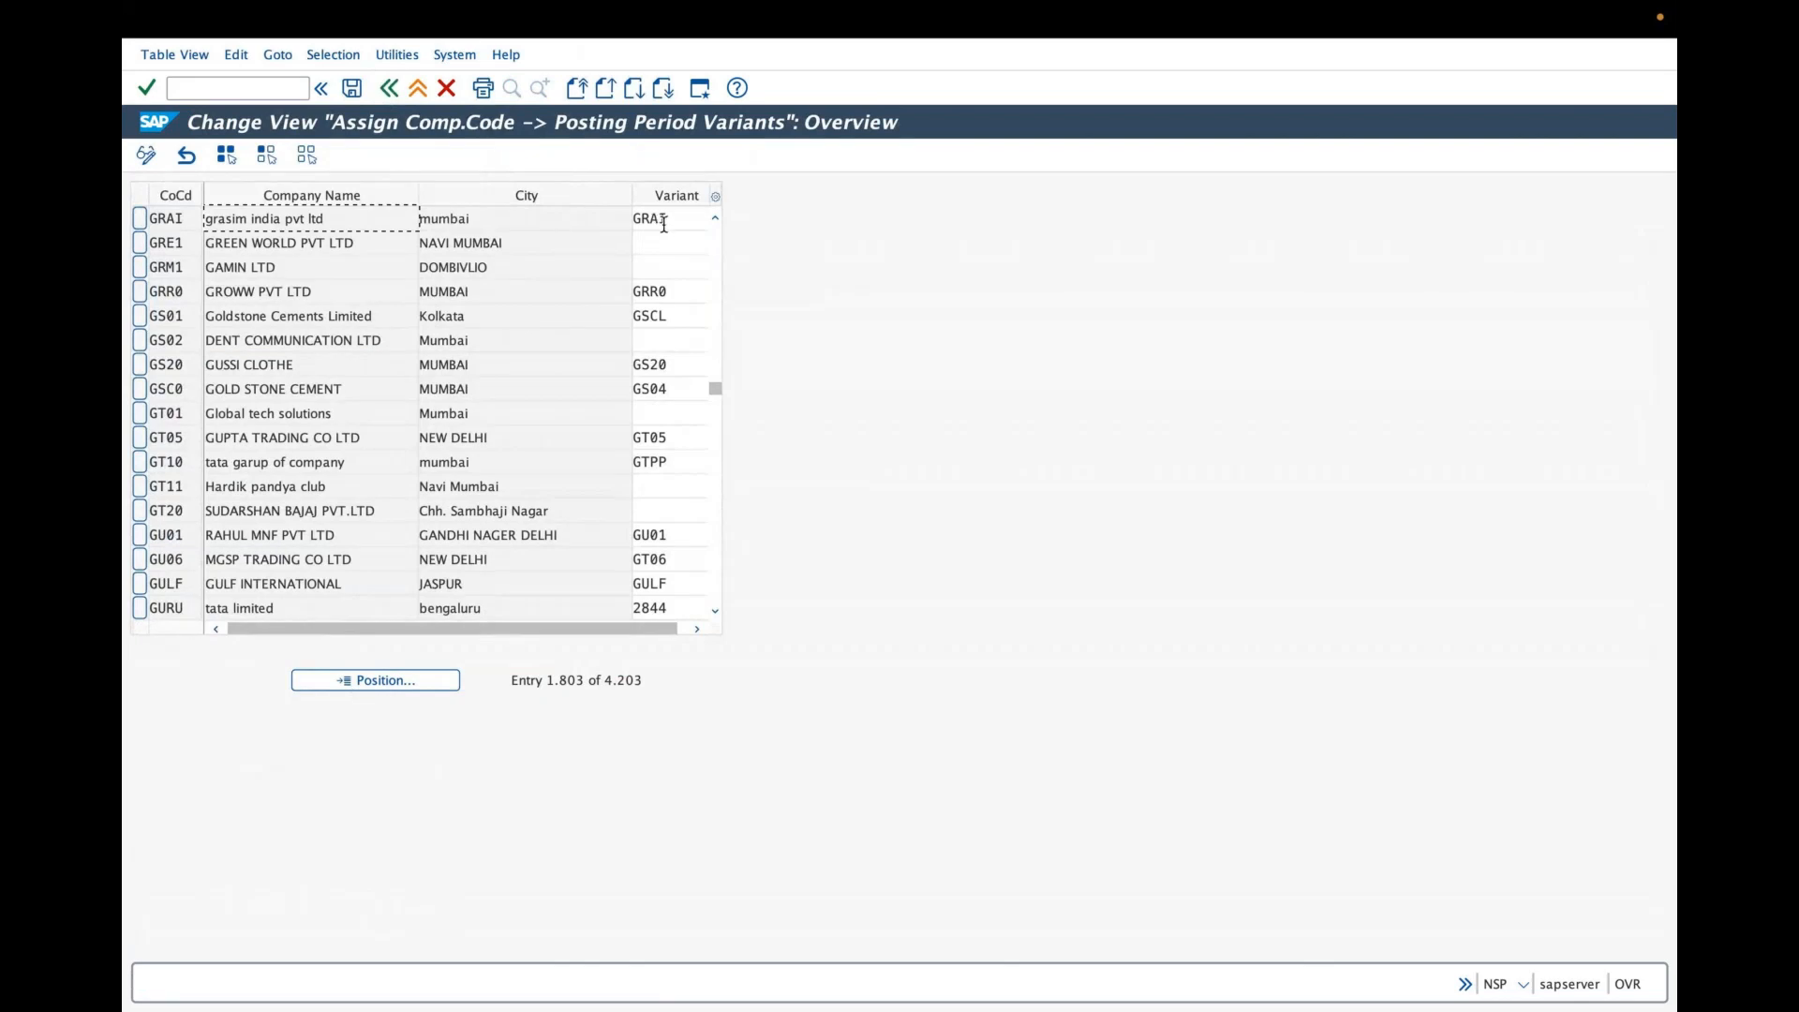
left_click(395, 95)
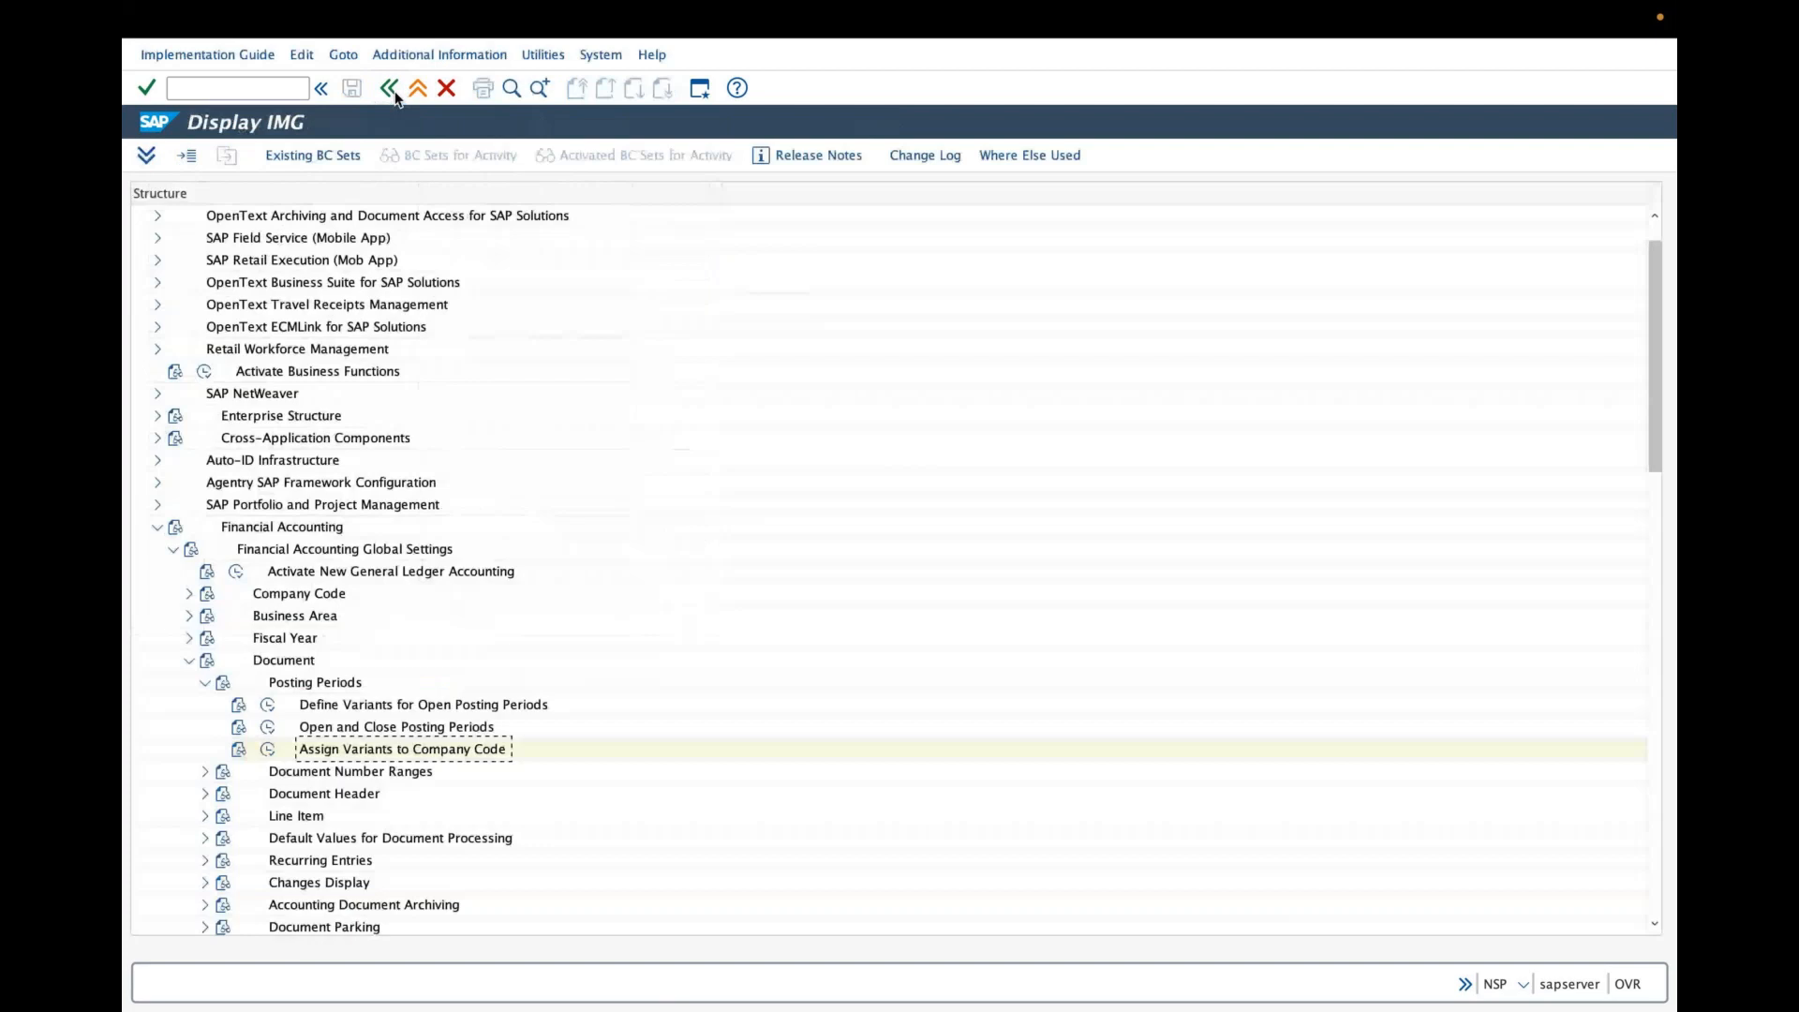
- Collapse Financial Accounting and expand Logistics – General in the implementation guide
left_click(204, 684)
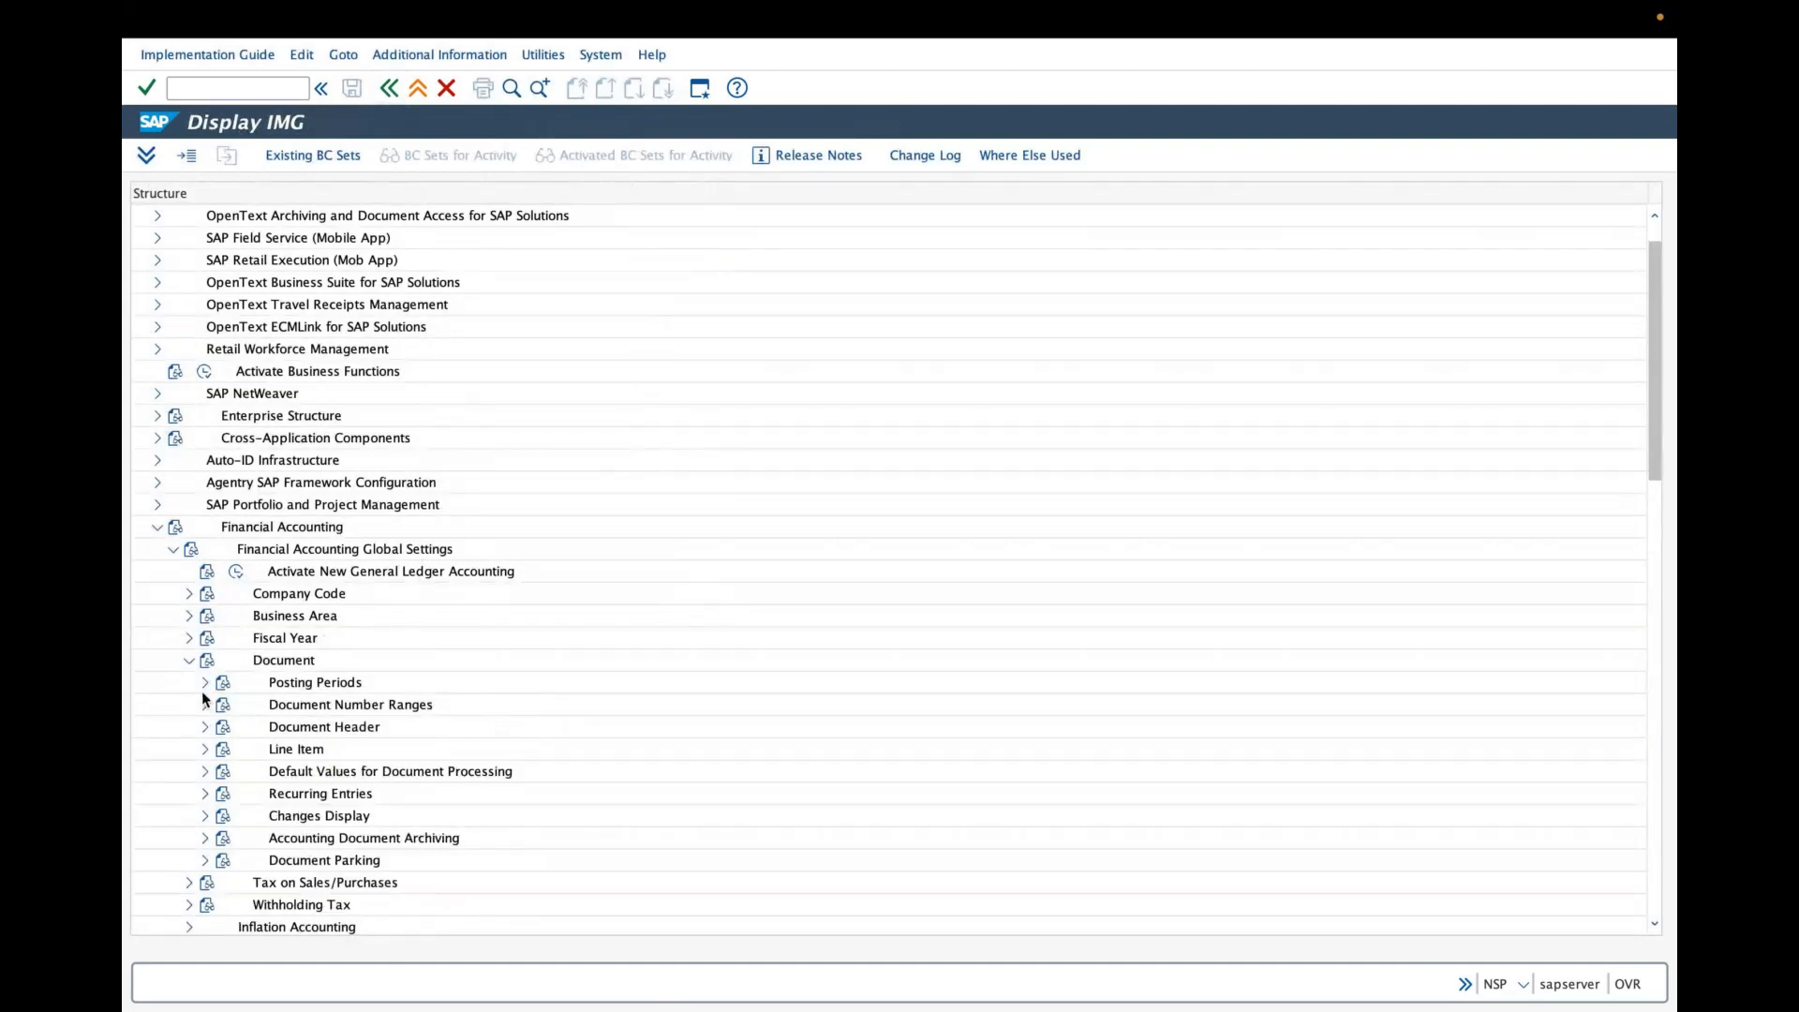
left_click(157, 525)
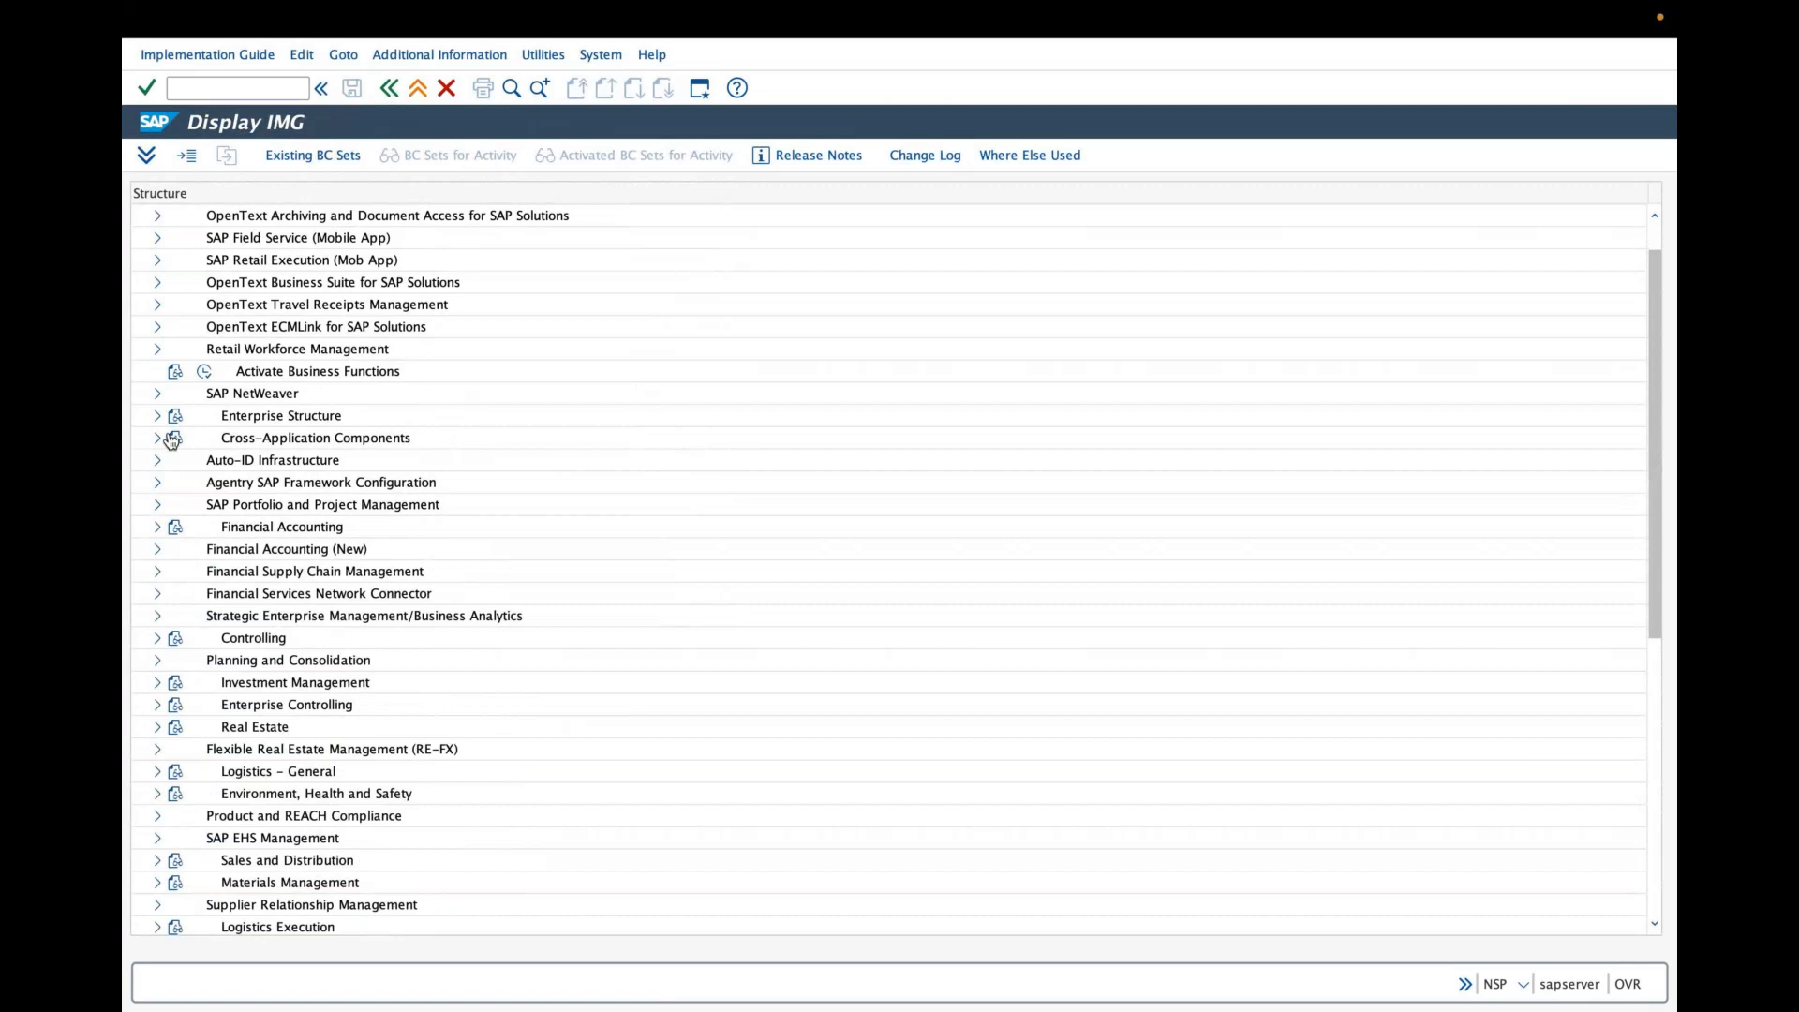
left_click(157, 772)
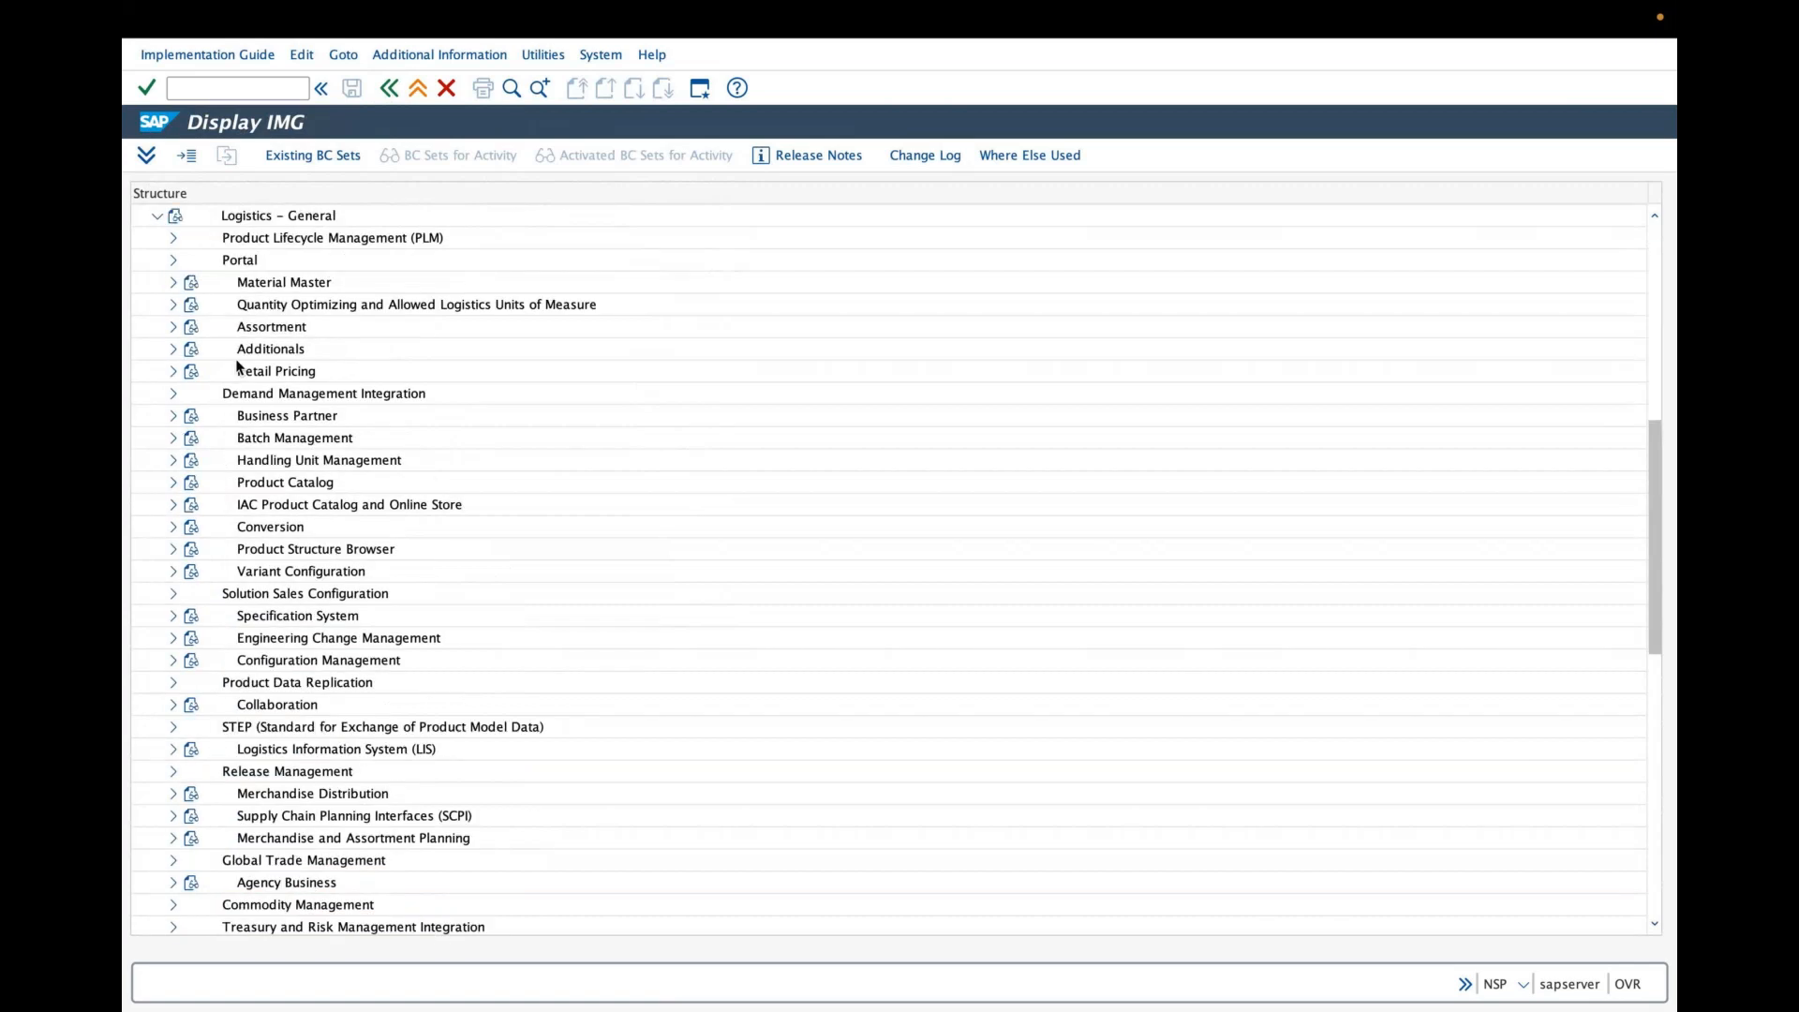
- Open Maintain Company Codes for Materials Management under Material Master > Basic Settings and position the list at company code GRAI
left_click(175, 284)
left_click(189, 327)
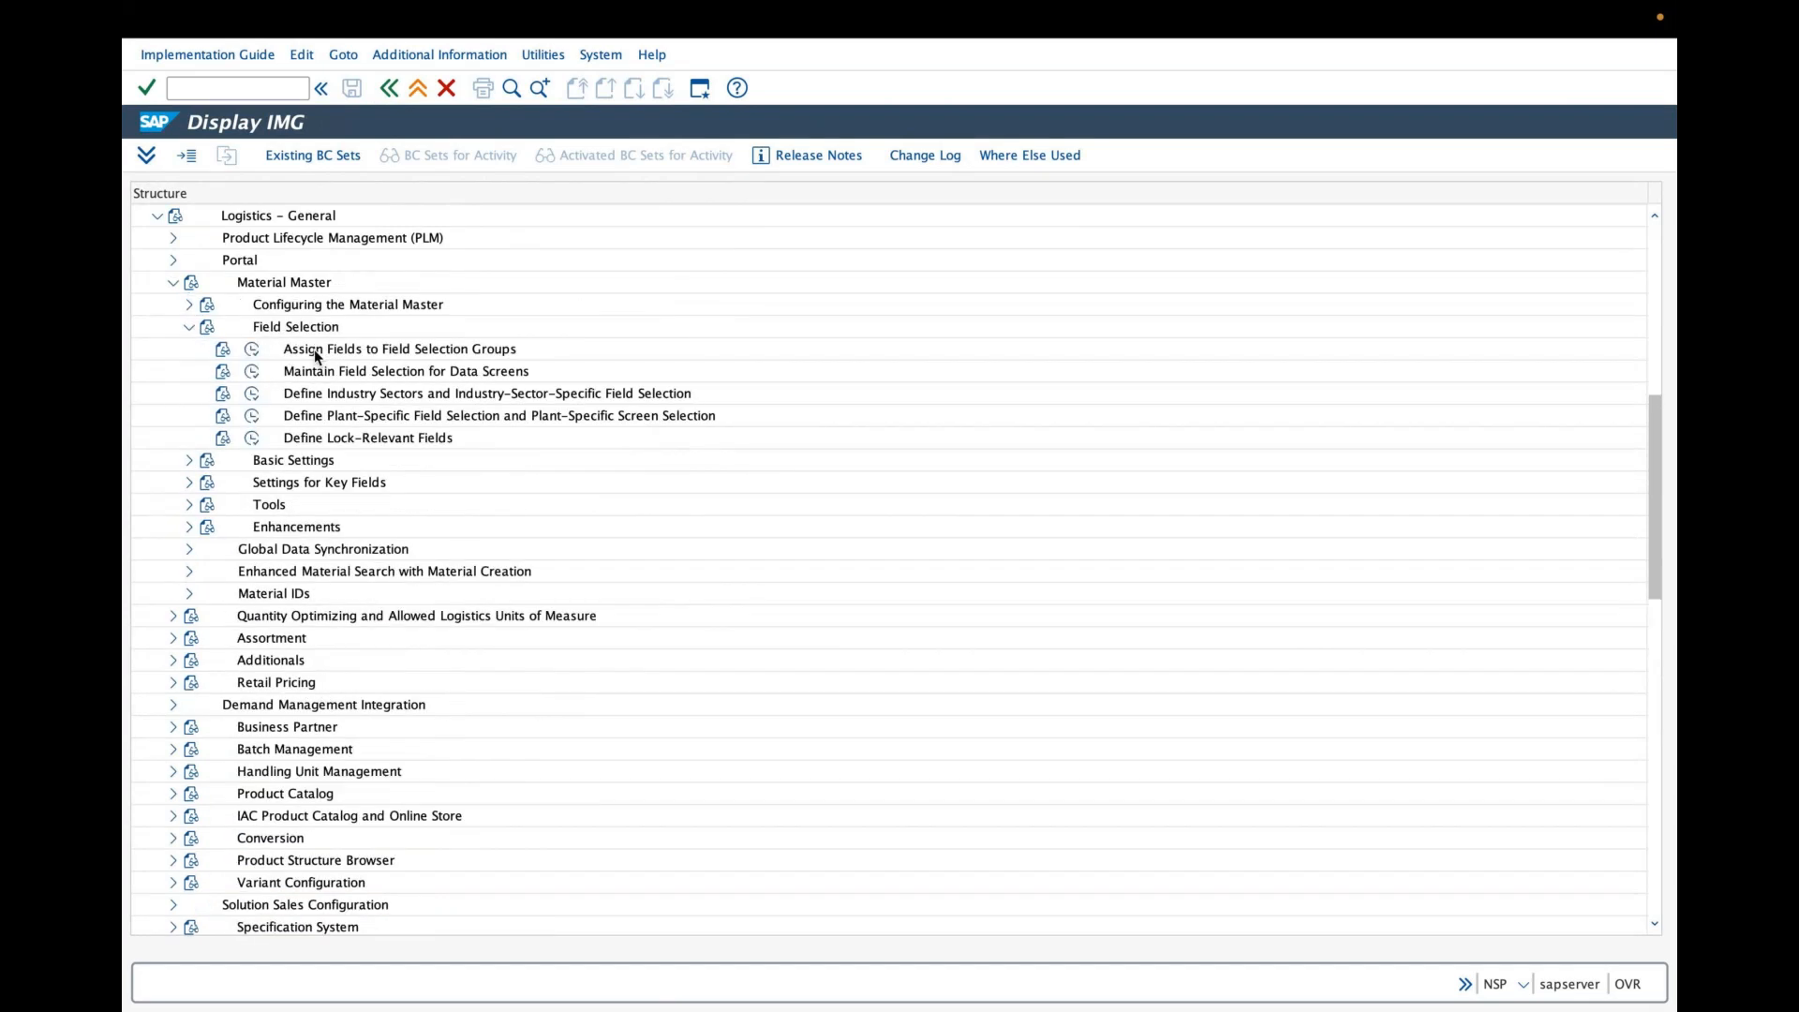
left_click(346, 395)
left_click(189, 328)
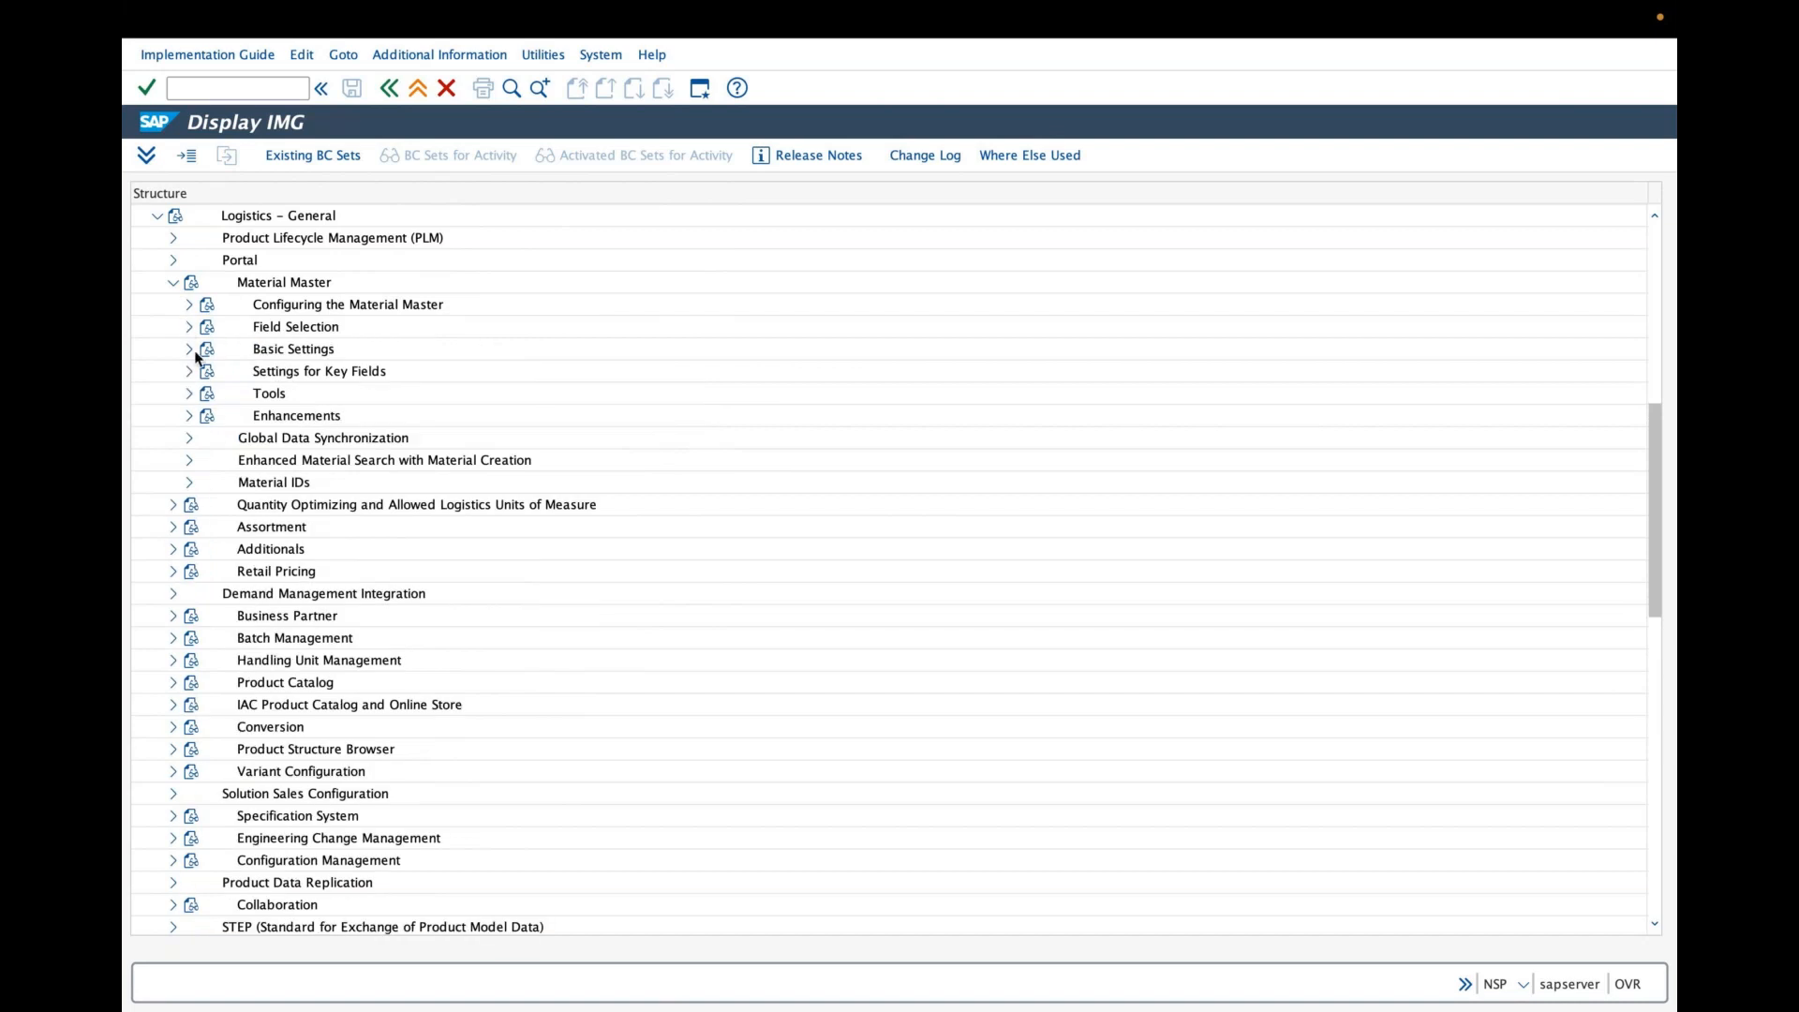
left_click(189, 350)
left_click(253, 418)
left_click(390, 583)
type("gral")
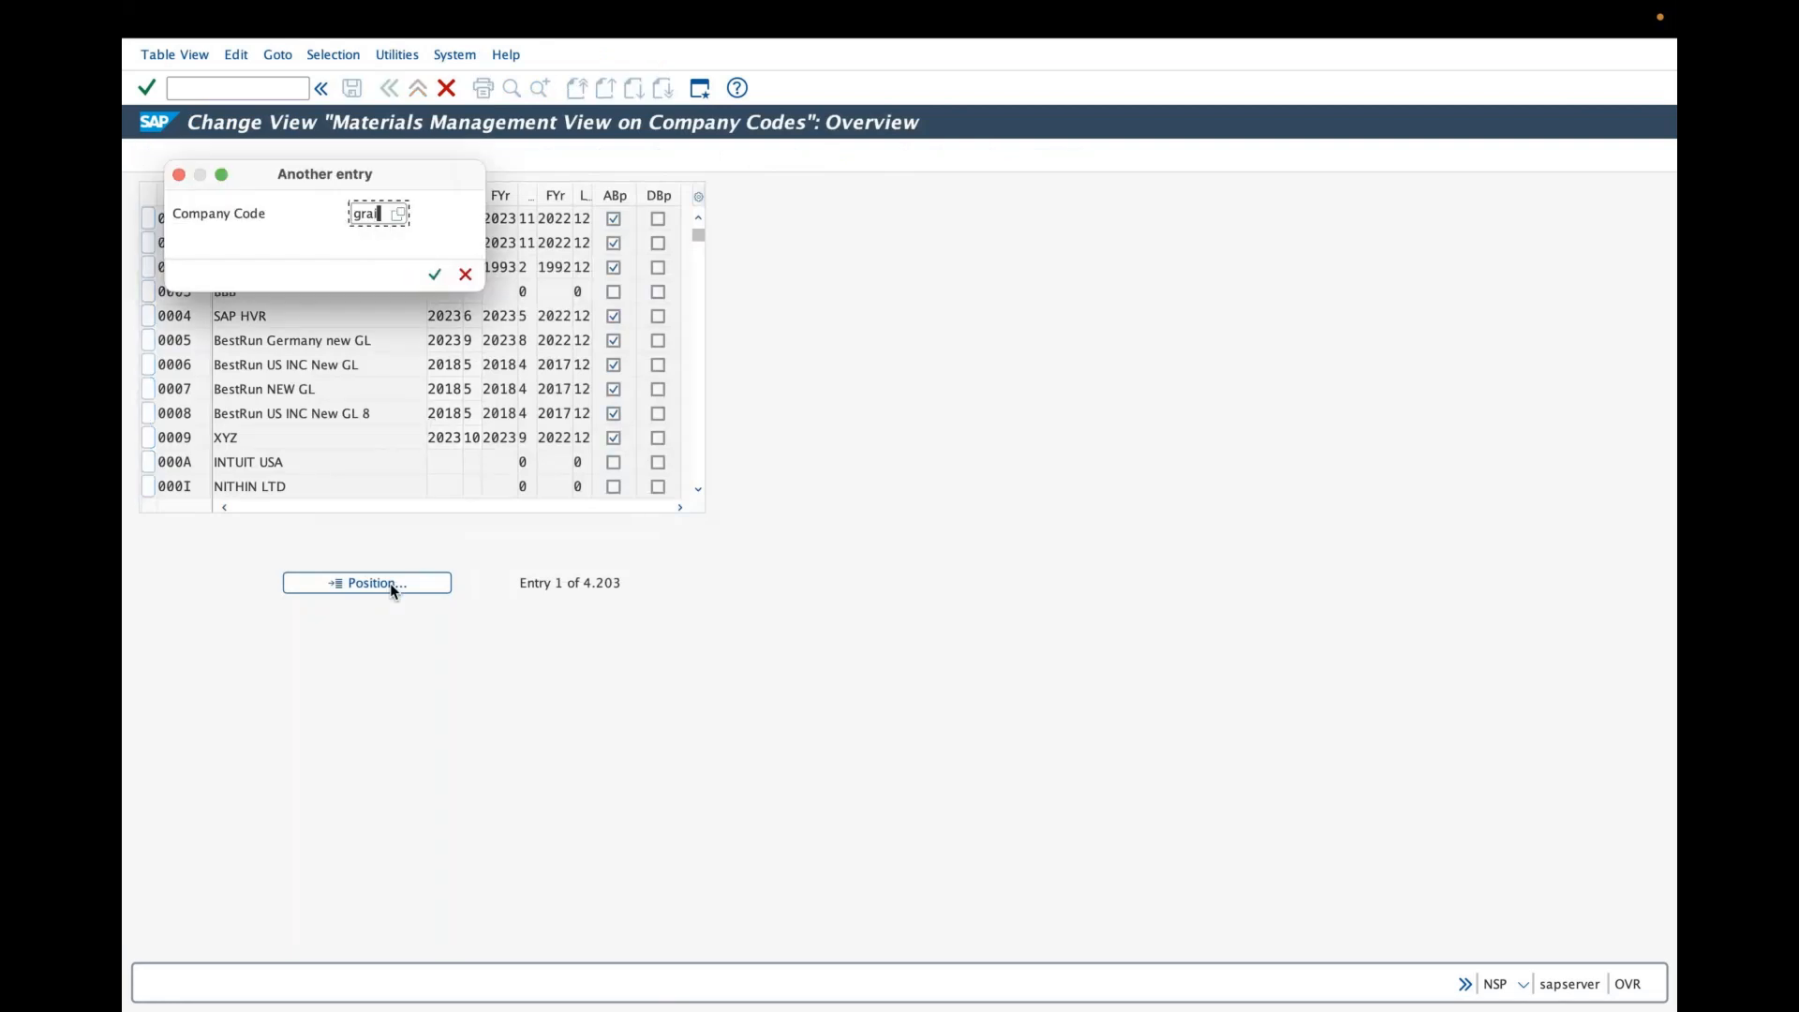
key("Return")
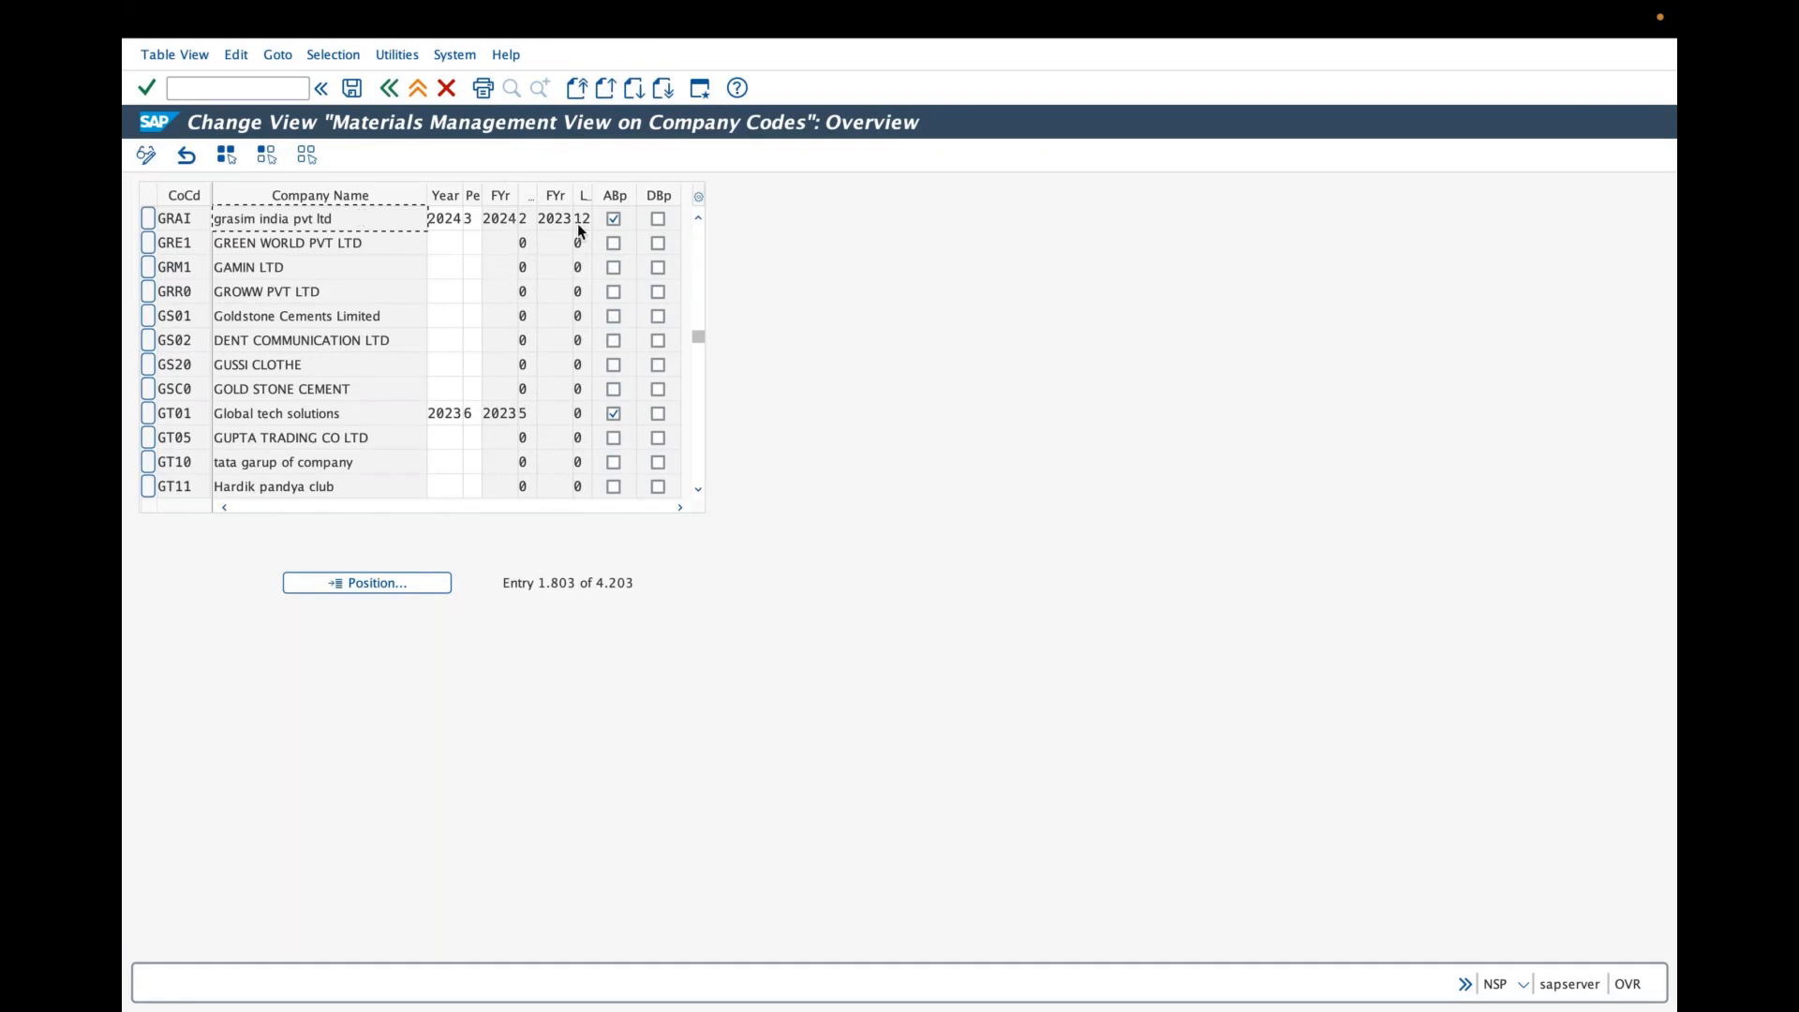
left_click(387, 91)
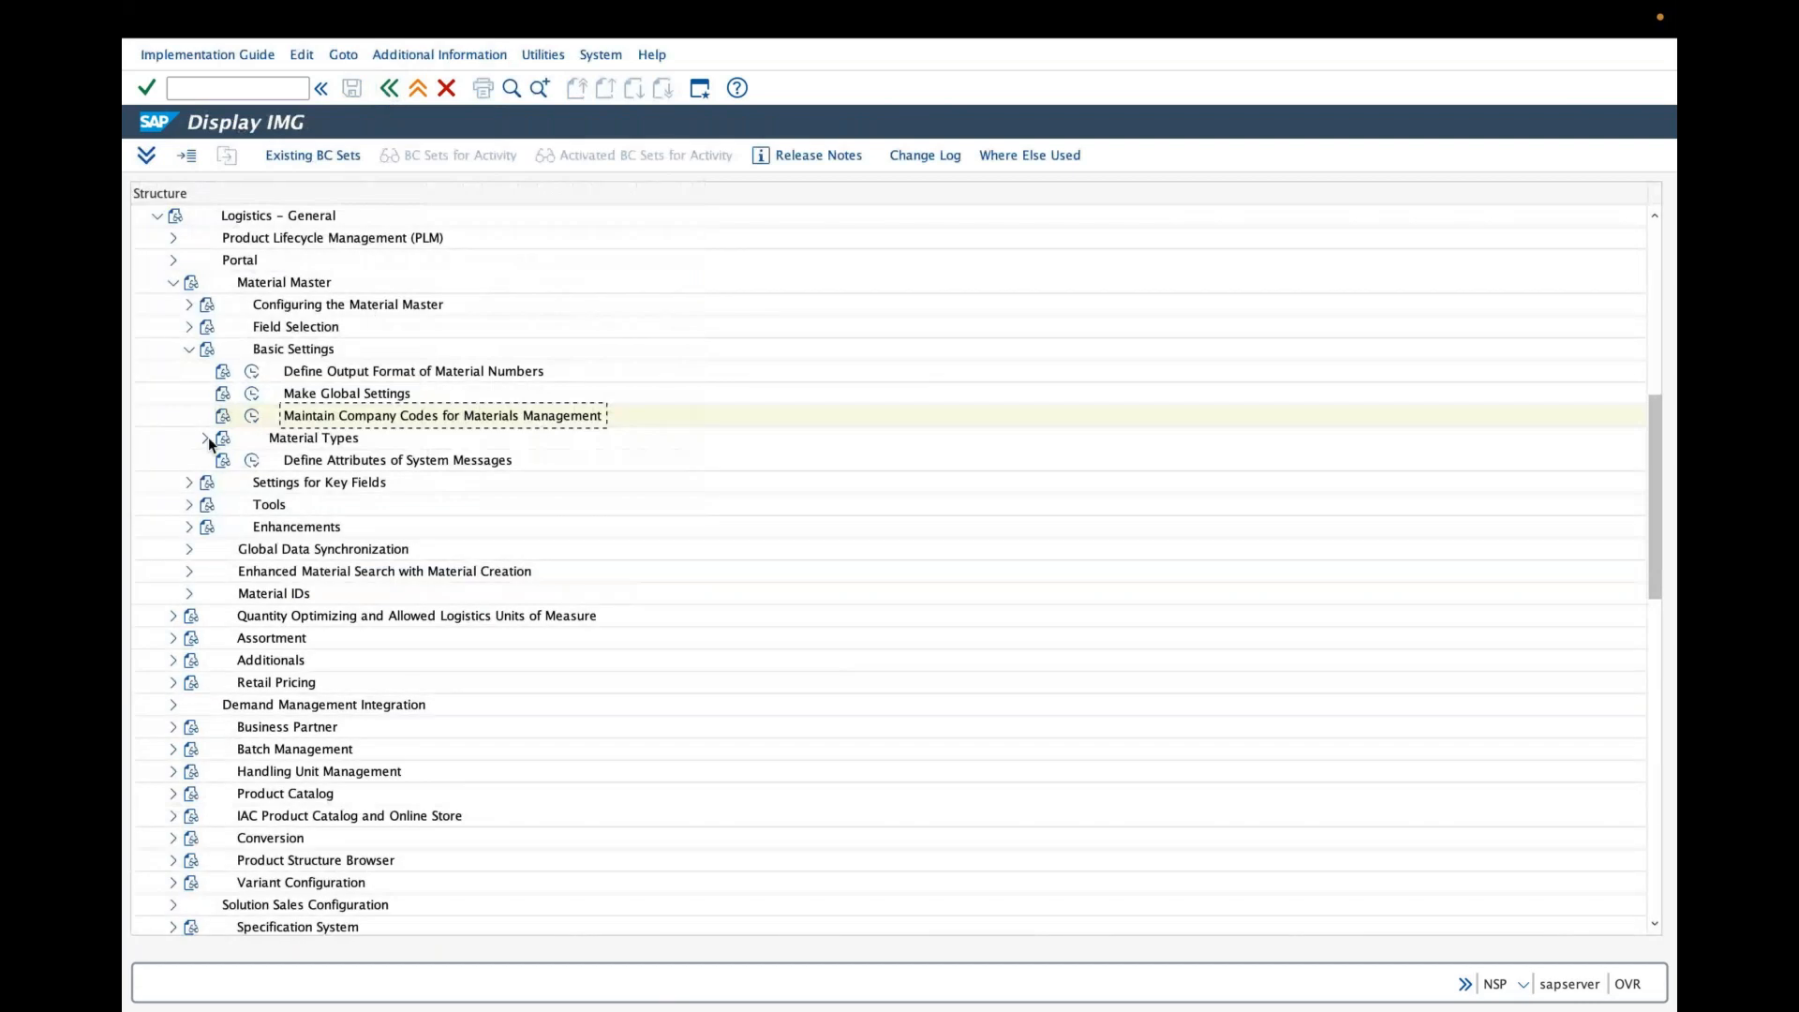
- Open Define Attributes of Material Types, position the list at gra and view the details of material type GRAF
left_click(203, 439)
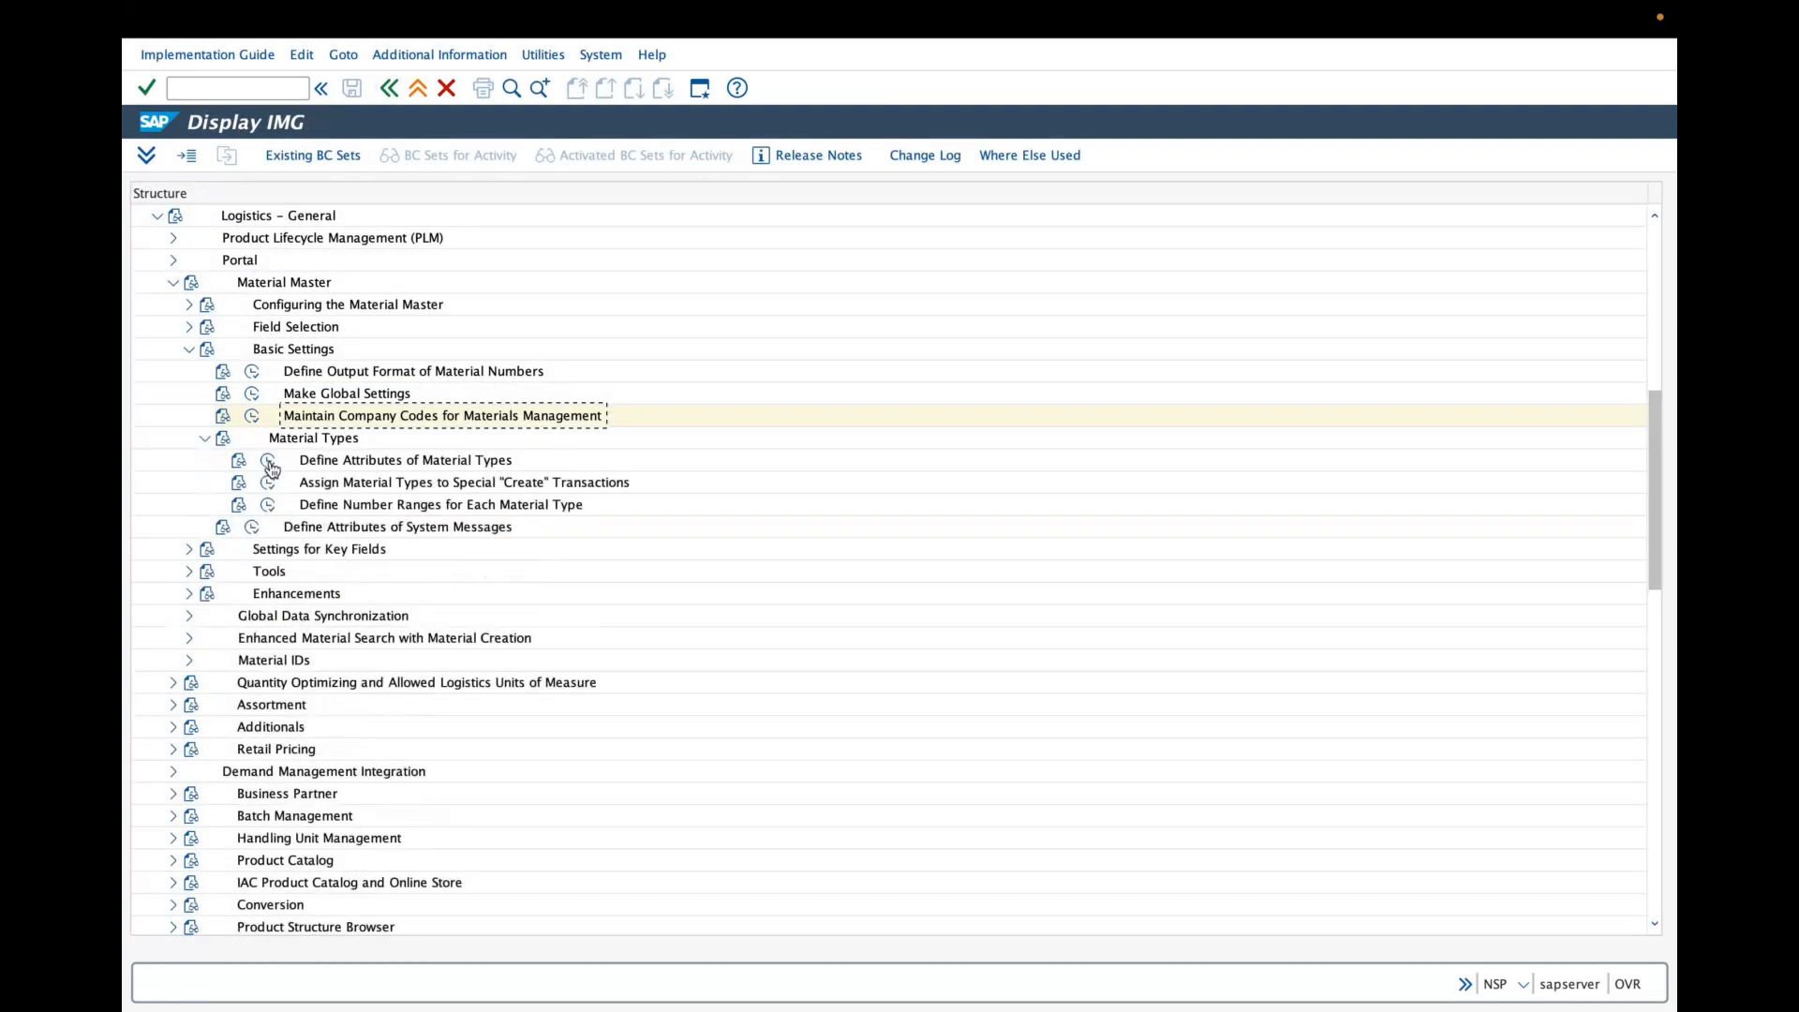
left_click(269, 463)
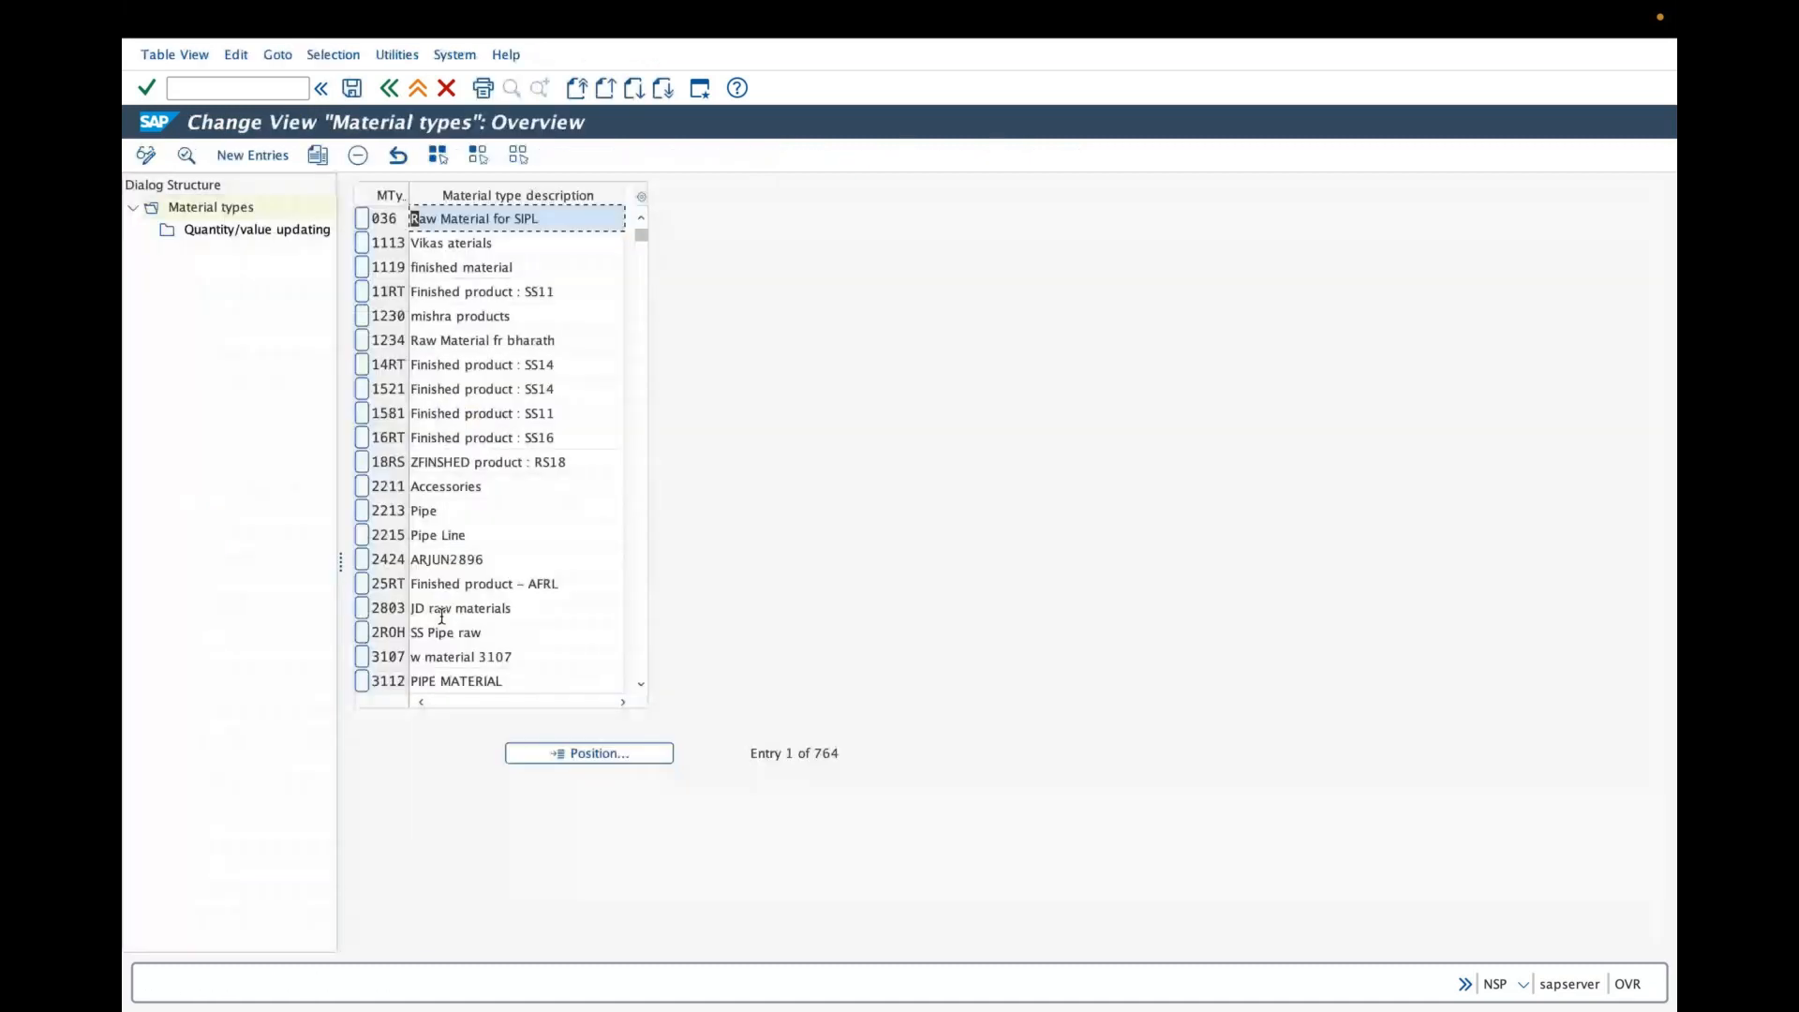
left_click(559, 753)
type("gra")
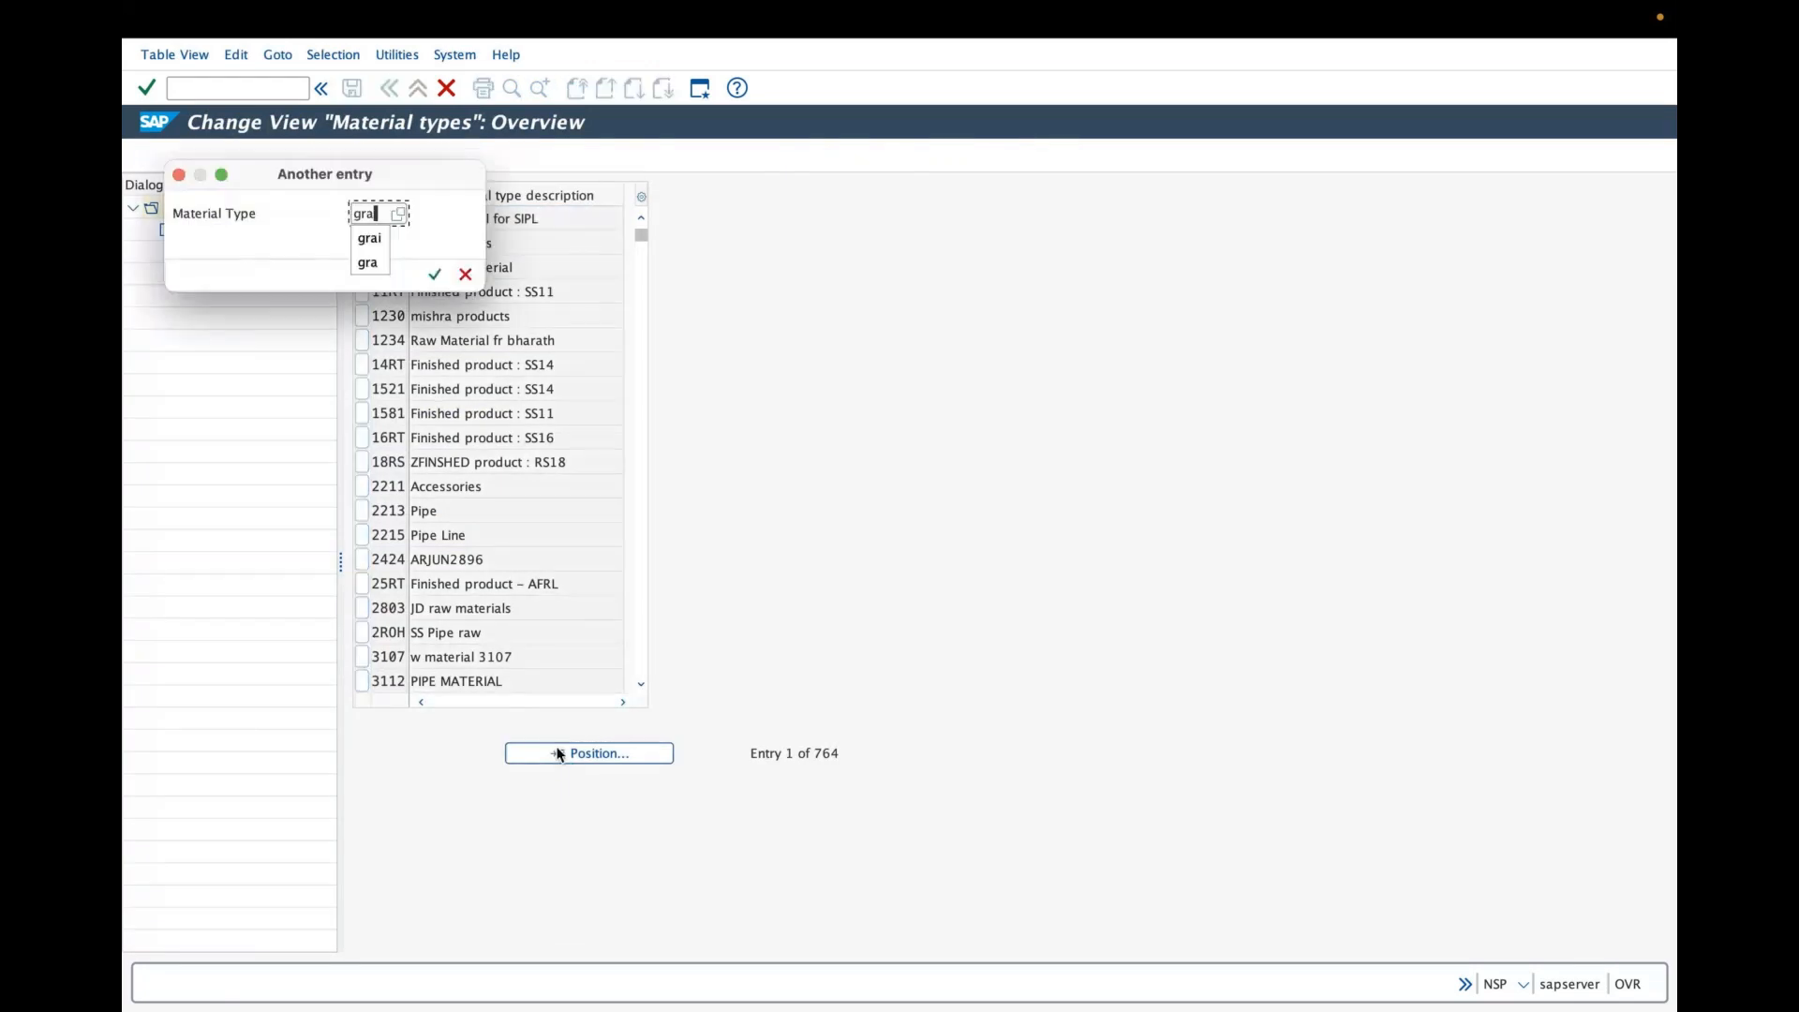
key("Return")
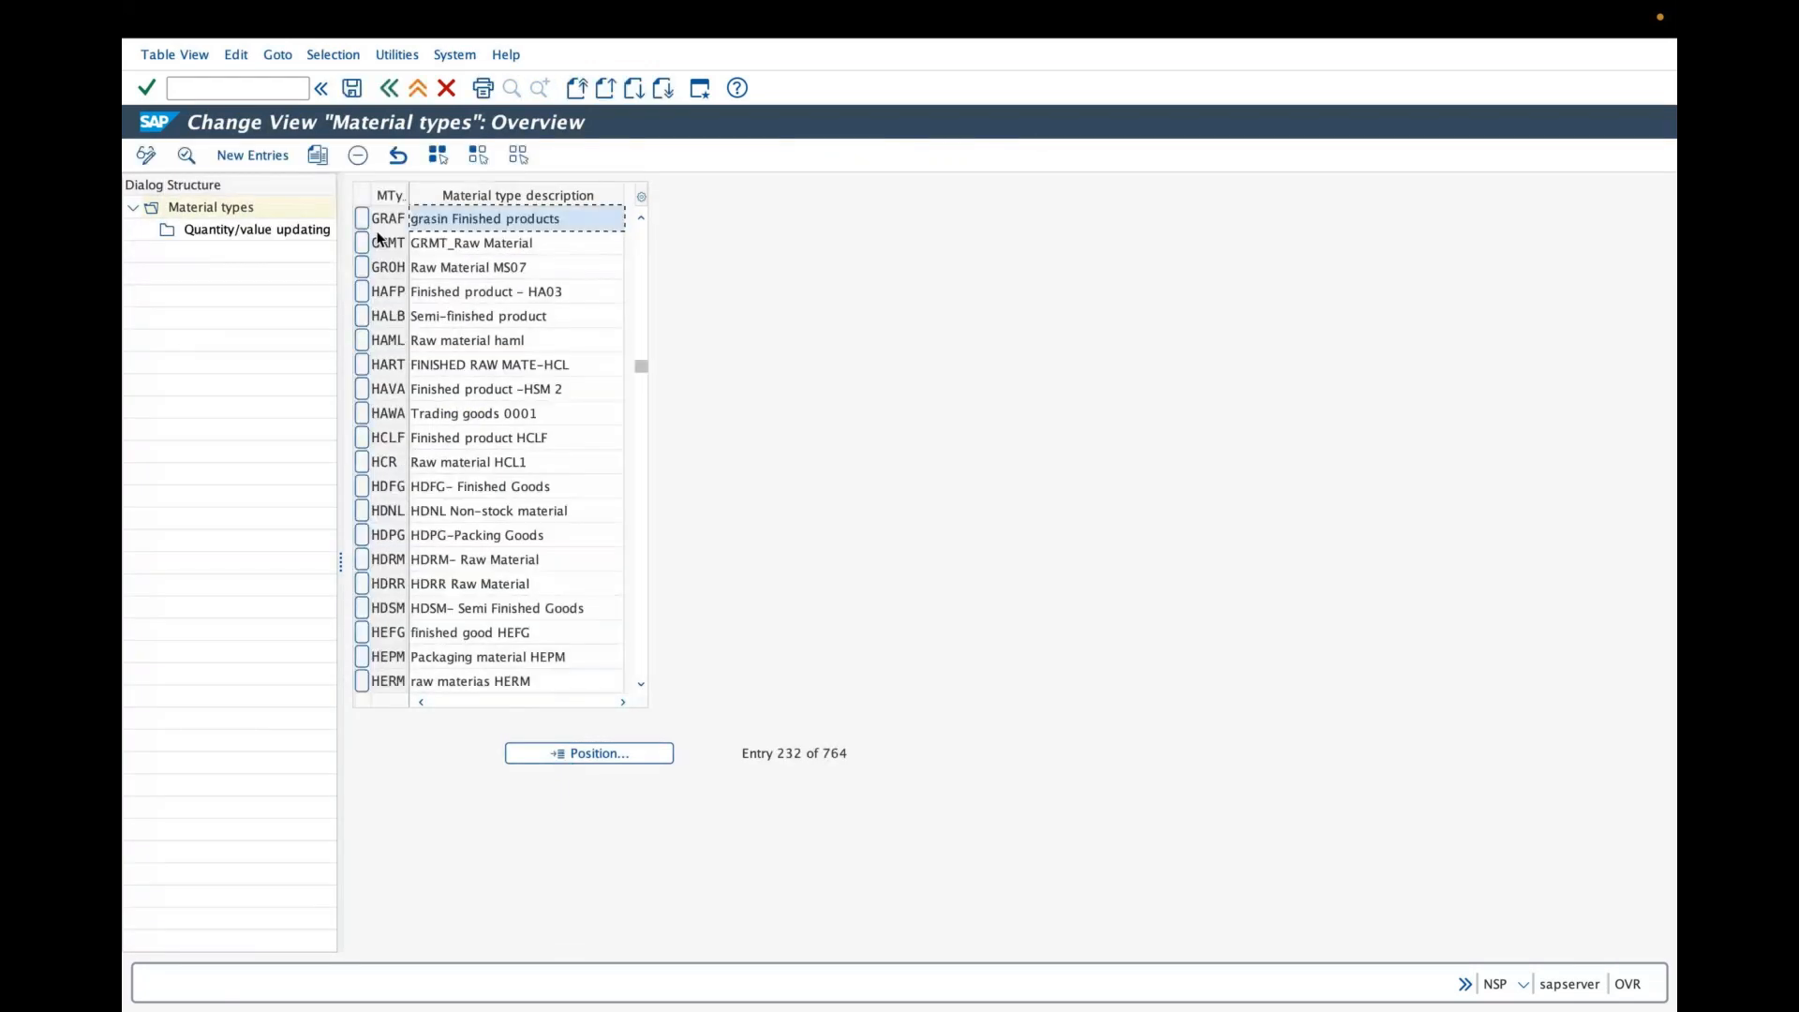
left_click(359, 216)
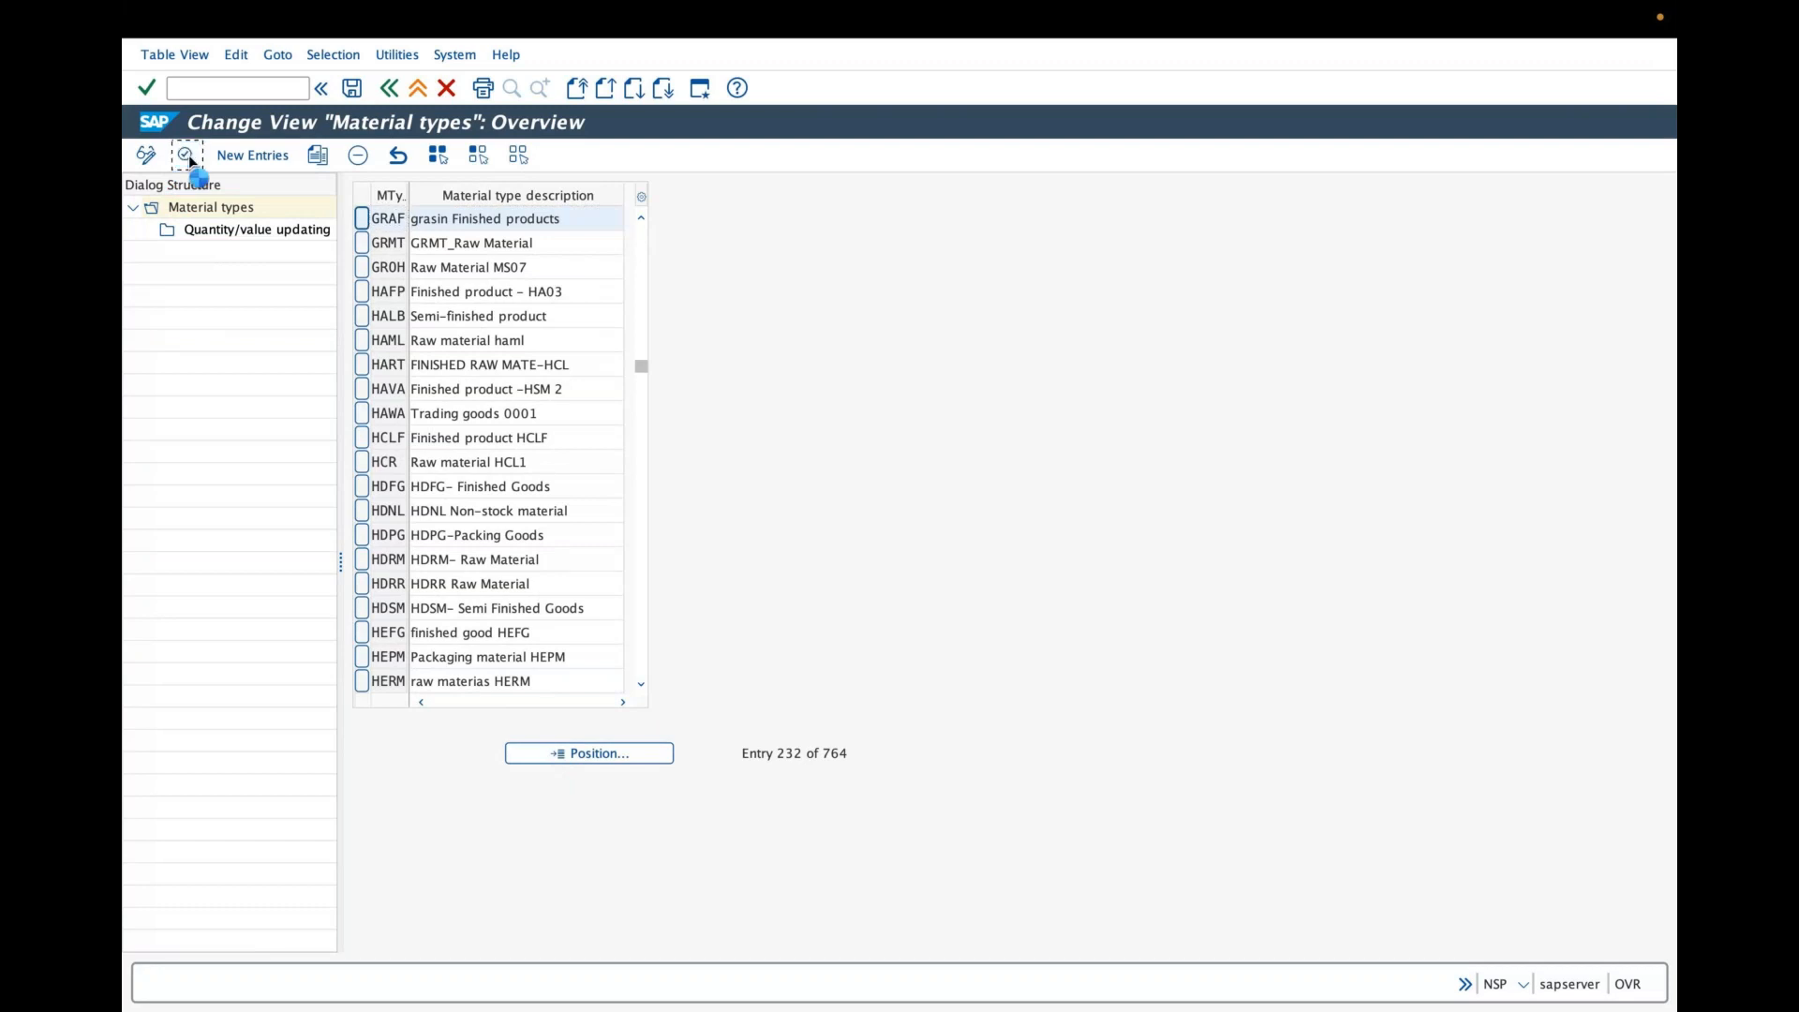
left_click(187, 156)
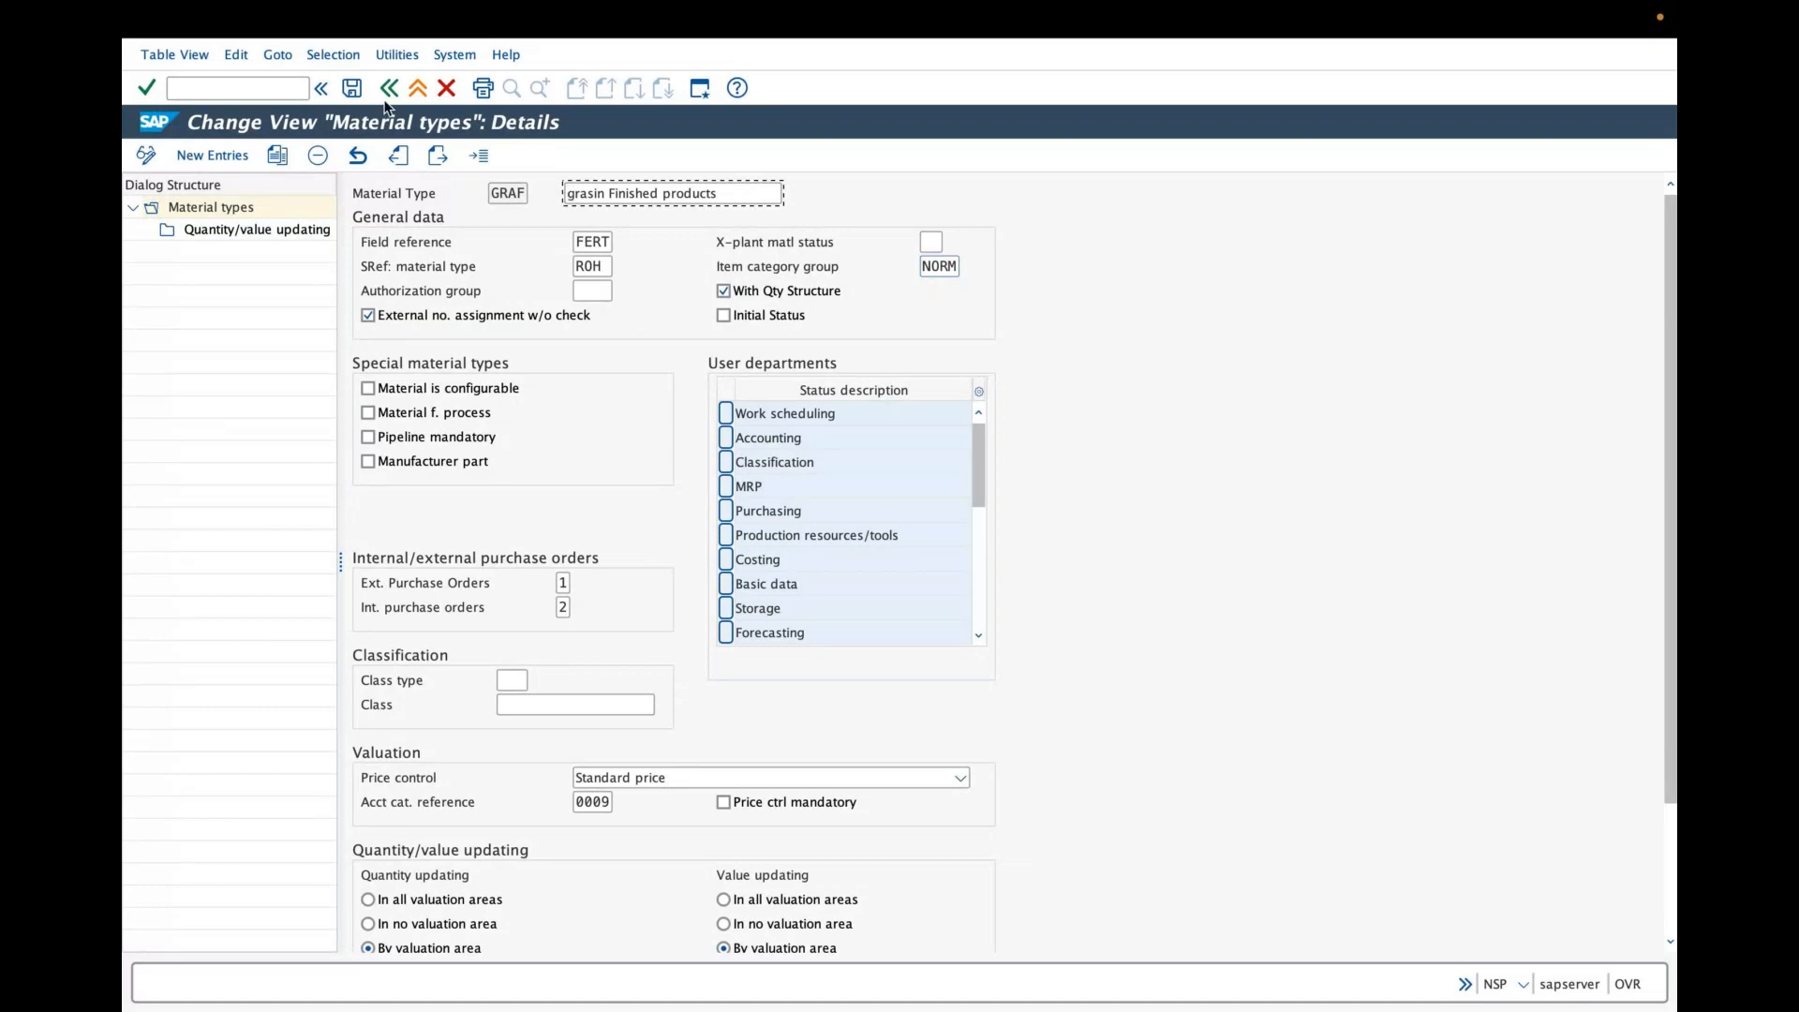
- Open Quantity/value updating for GRAF, position at valuation area grap, and leave without saving changes
double_click(304, 231)
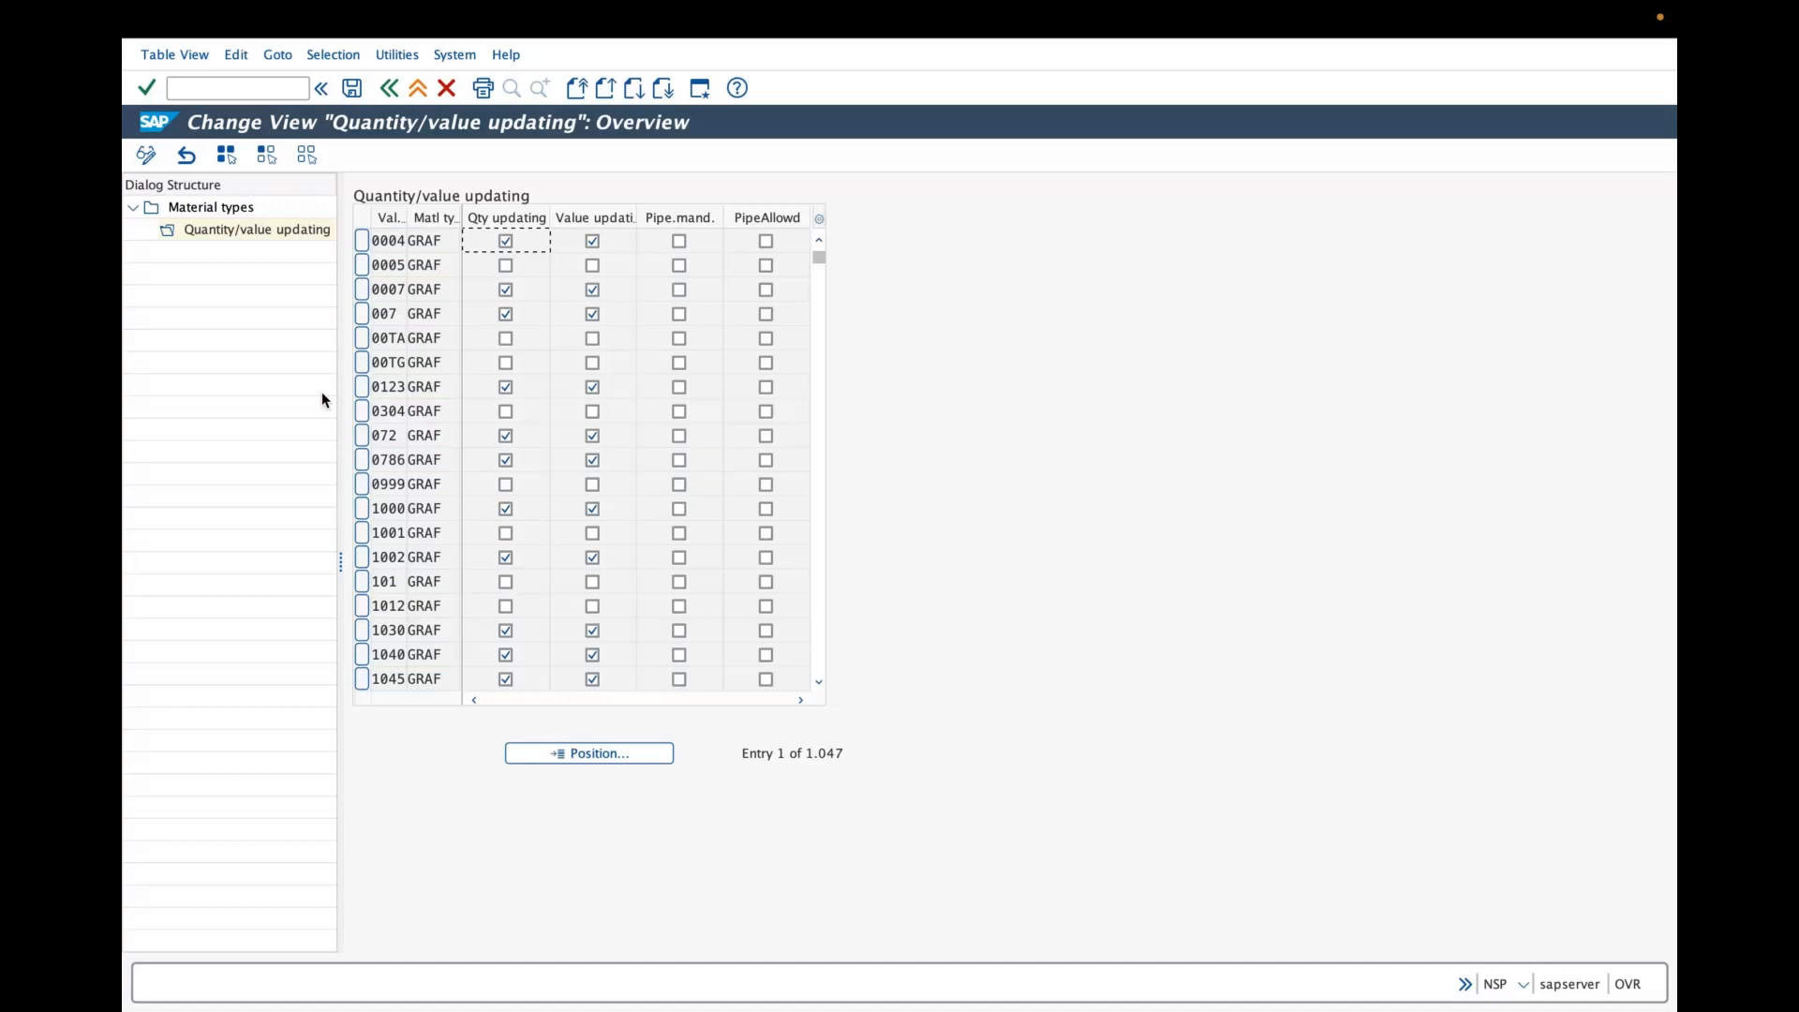
left_click(603, 753)
left_click(608, 750)
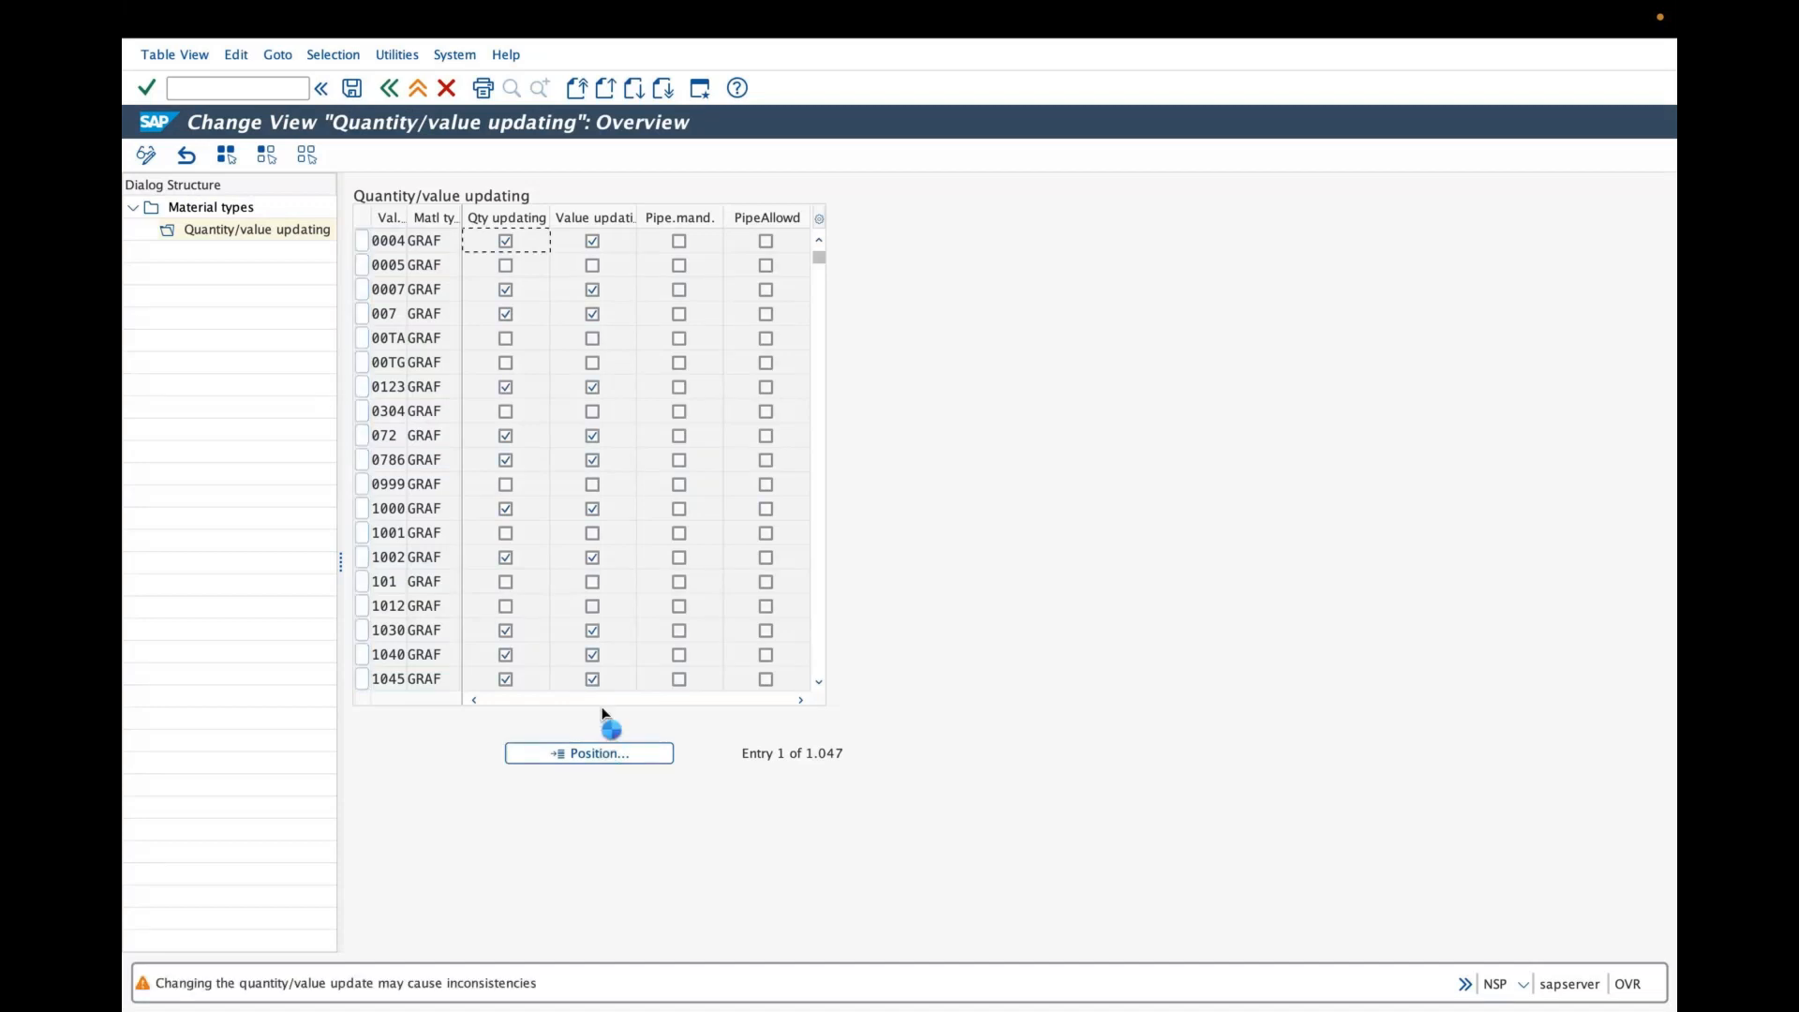
type("ga")
key("BackSpace")
type("ra")
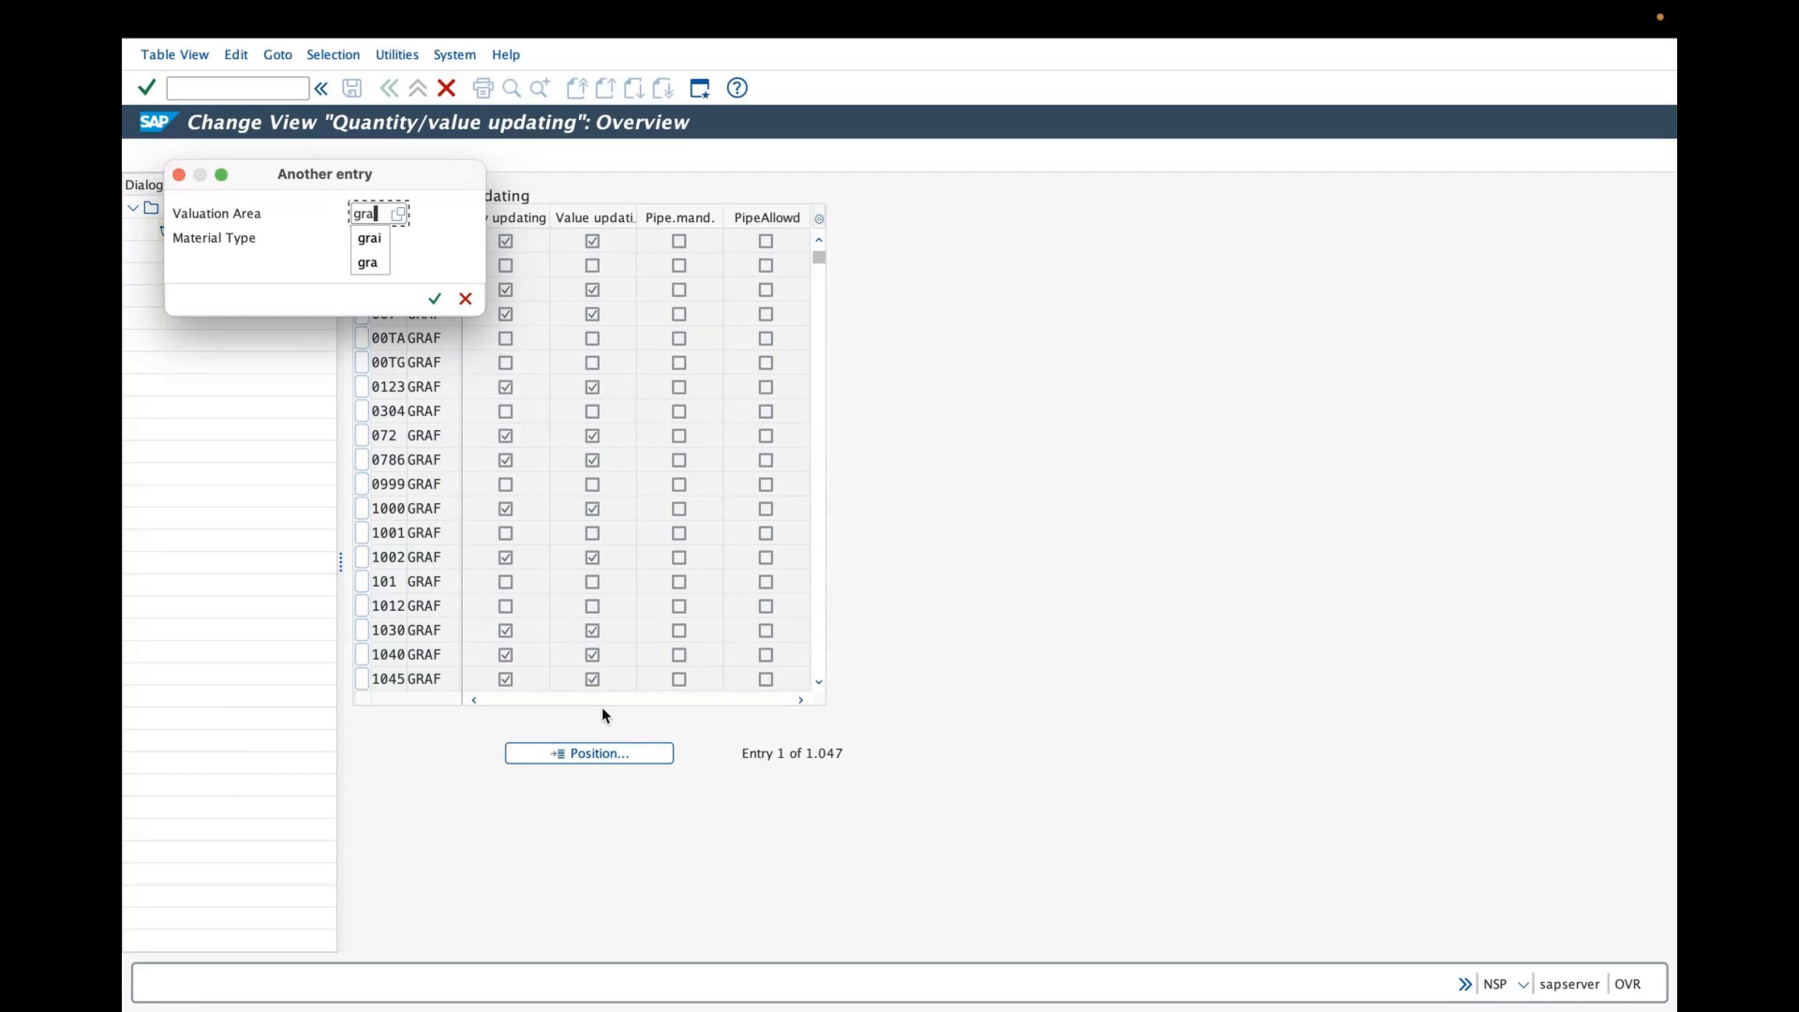
type("p")
key("Return")
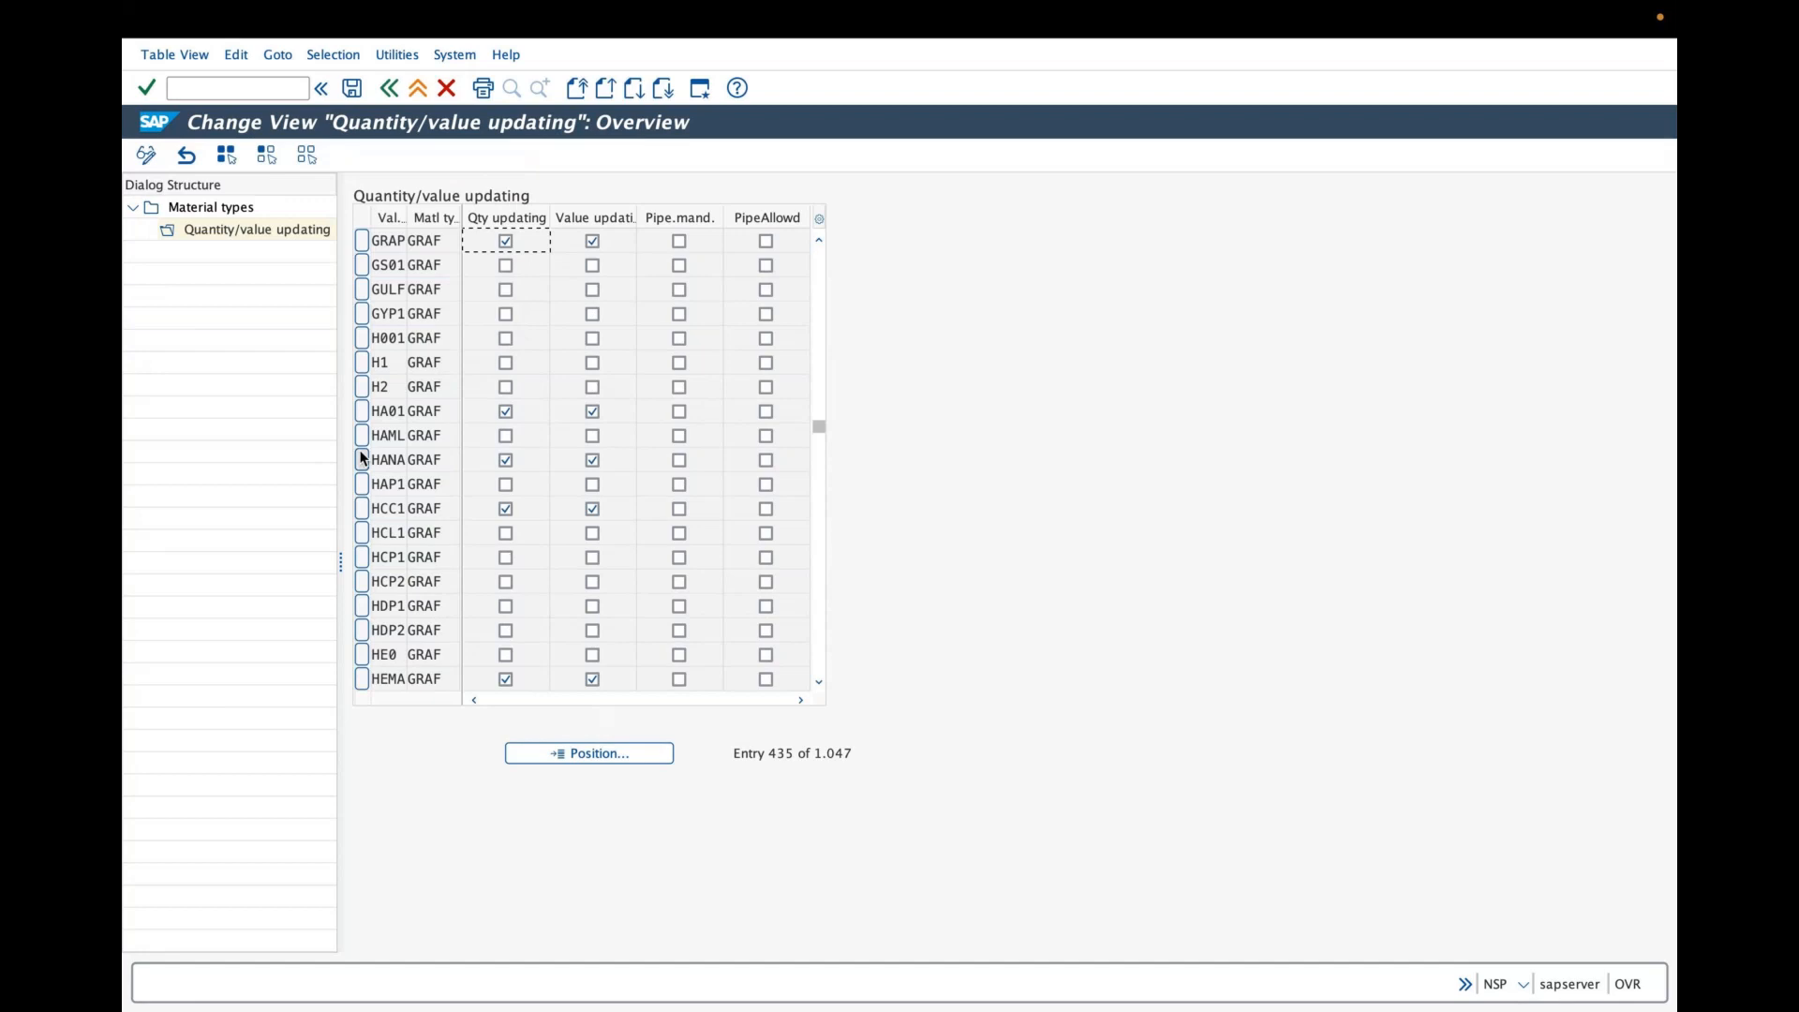
left_click(391, 90)
left_click(394, 97)
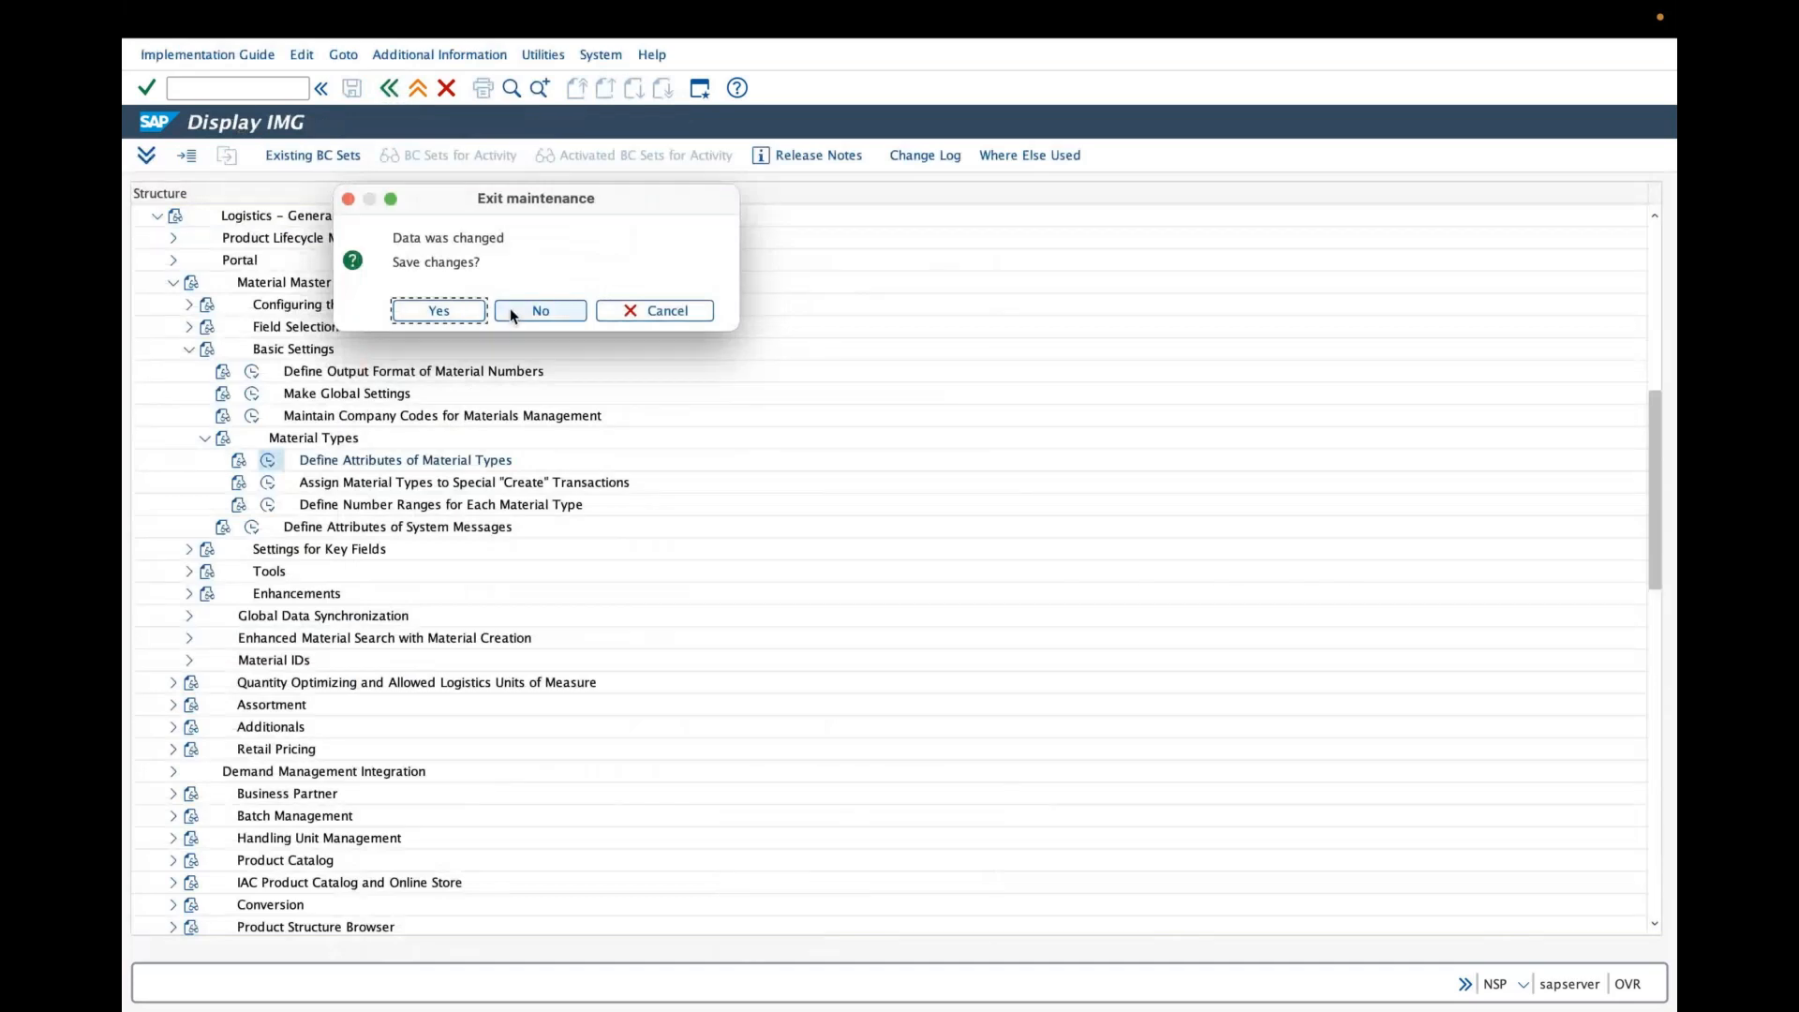
left_click(514, 312)
- Open Edit Company Code Data under Enterprise Structure > Definition > Financial Accounting and position the list at company code GRAI
scroll(189, 265, "up", 1)
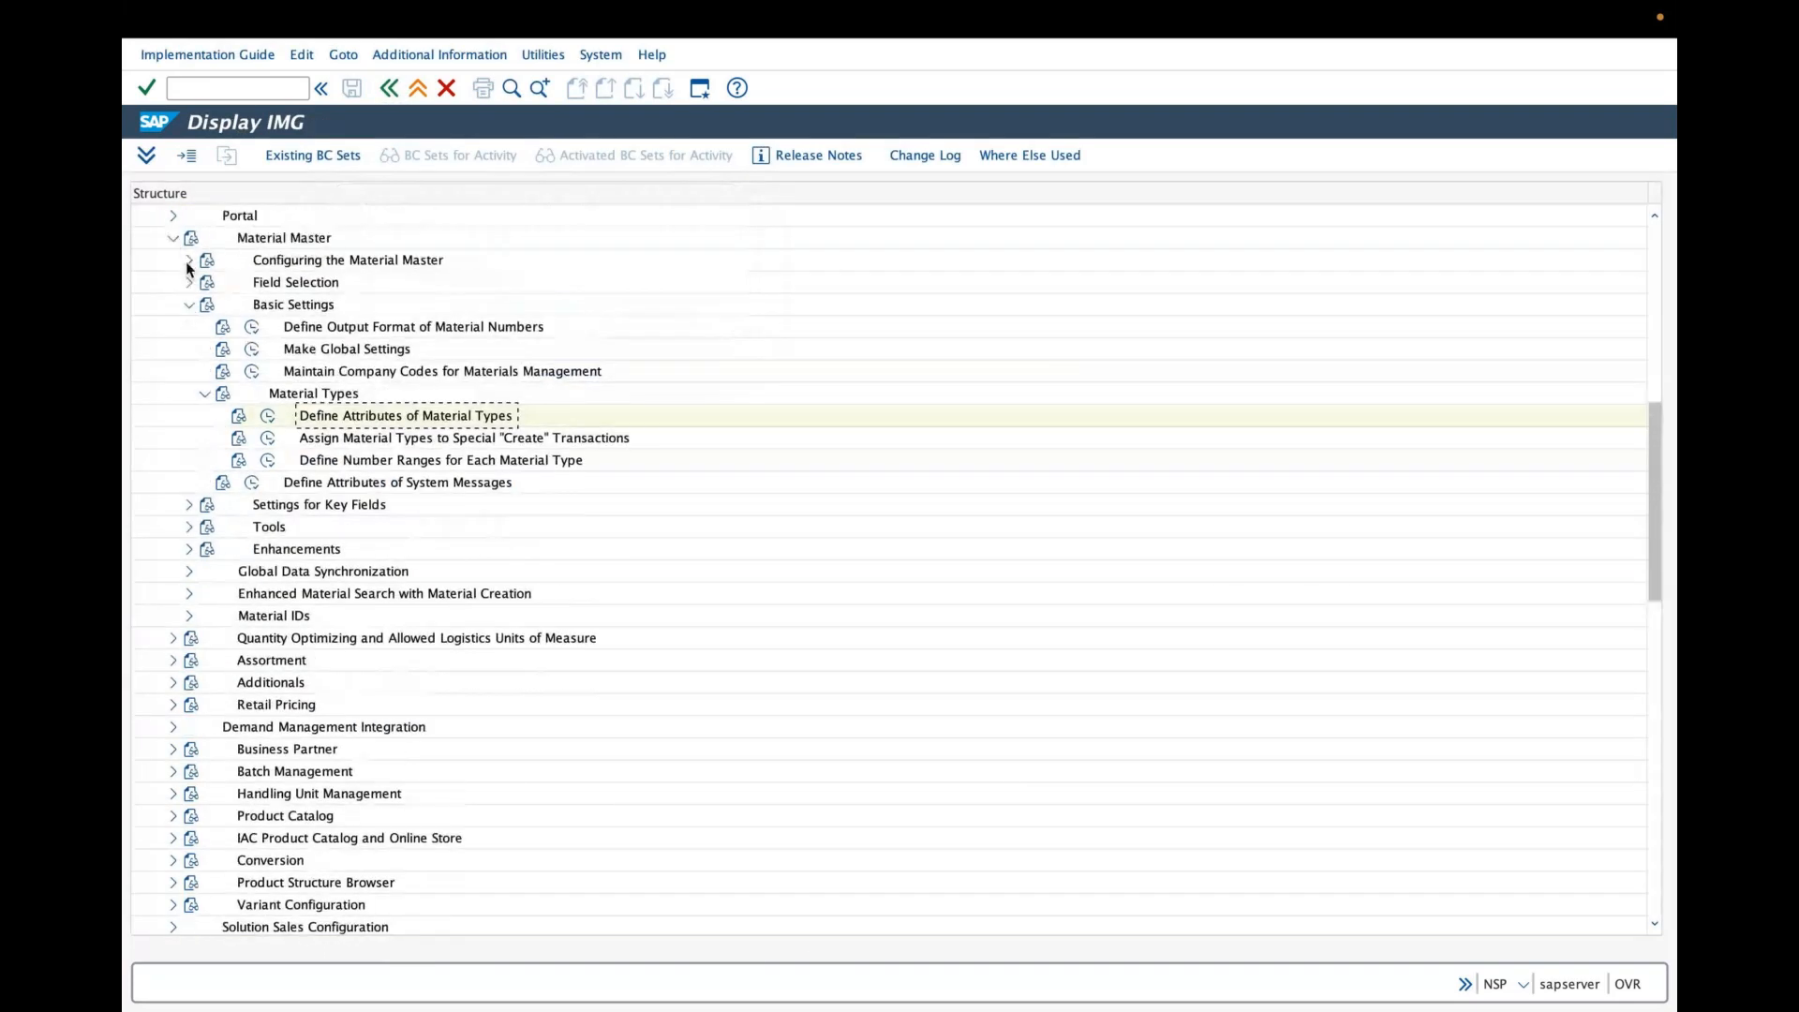
scroll(188, 269, "up", 4)
scroll(188, 270, "up", 4)
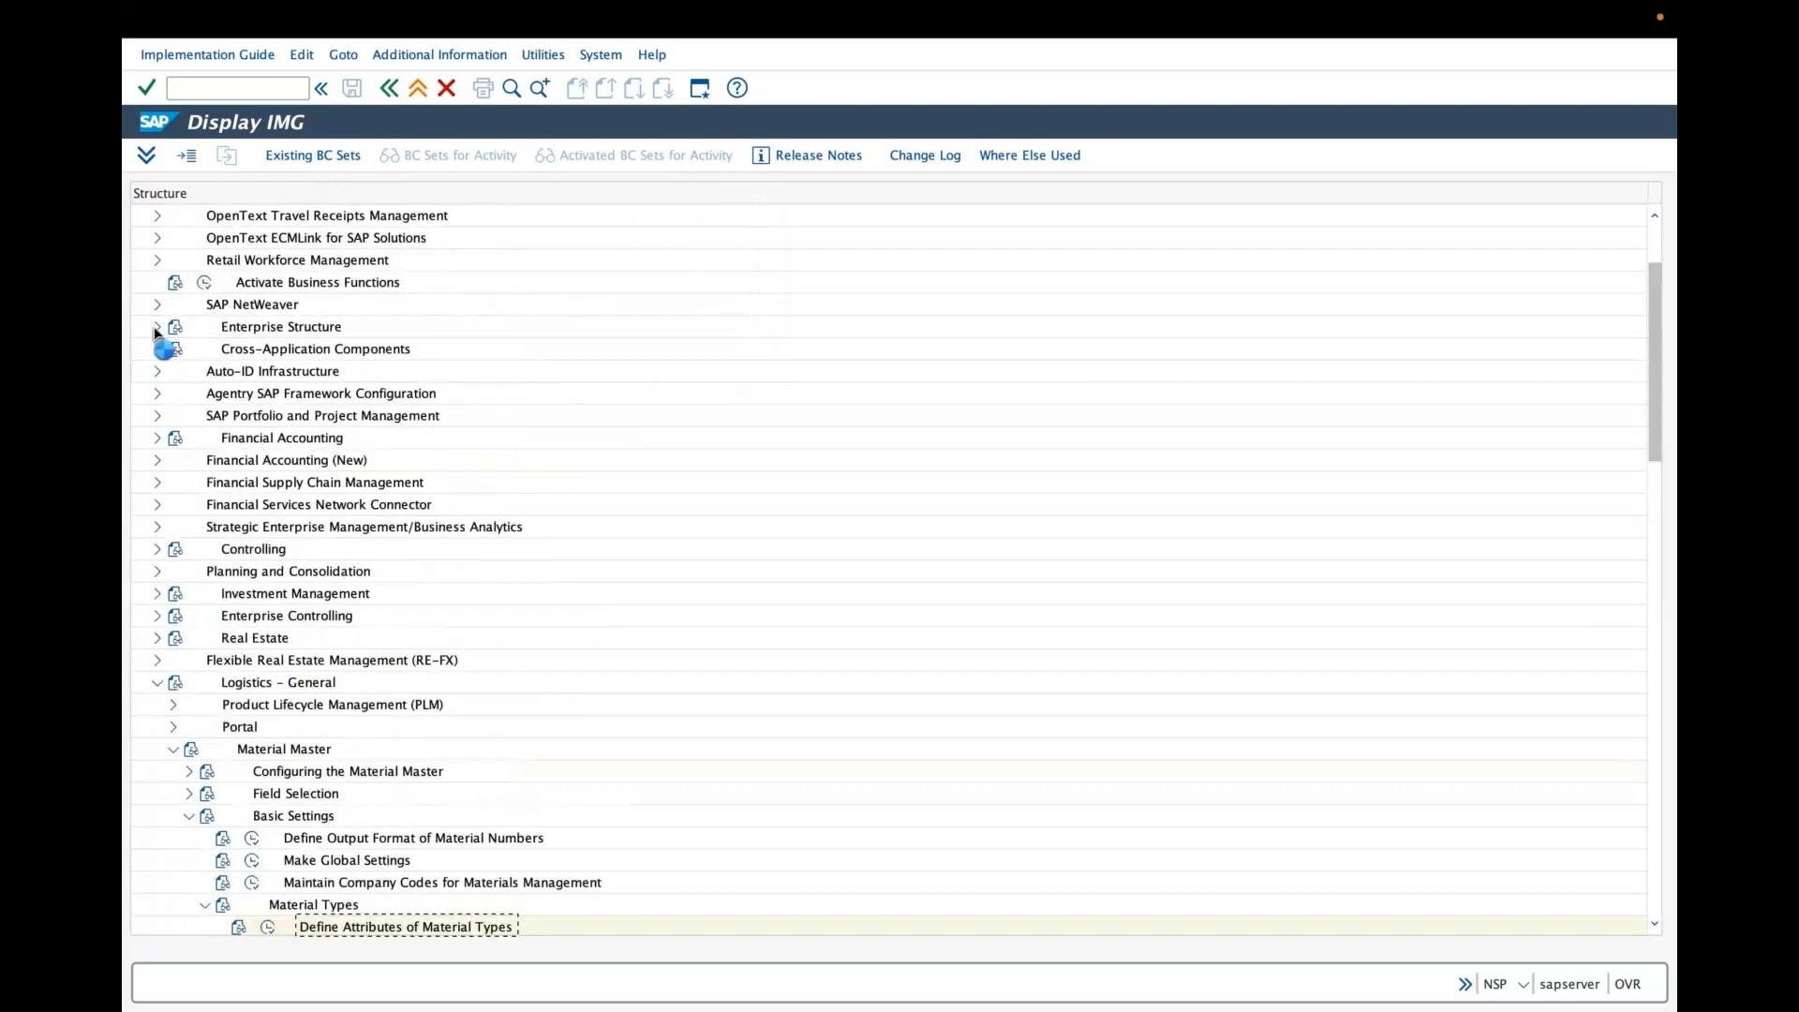
left_click(157, 328)
left_click(173, 371)
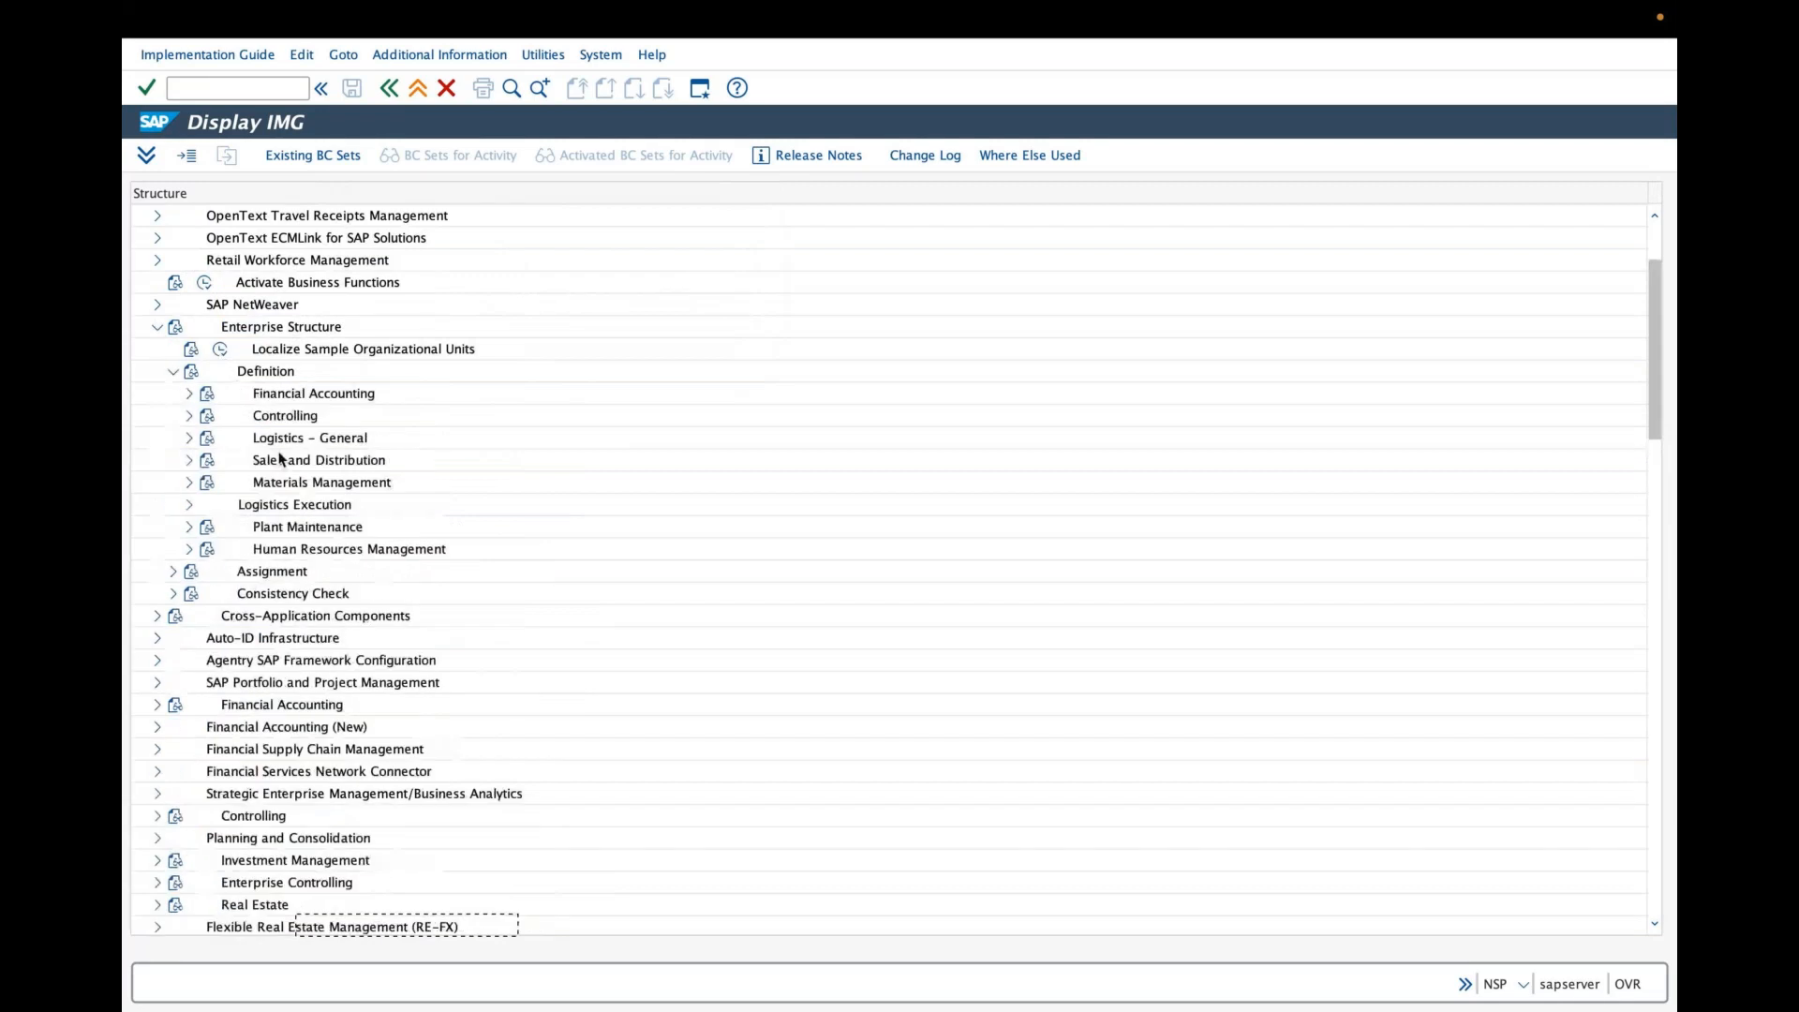
left_click(189, 397)
left_click(262, 461)
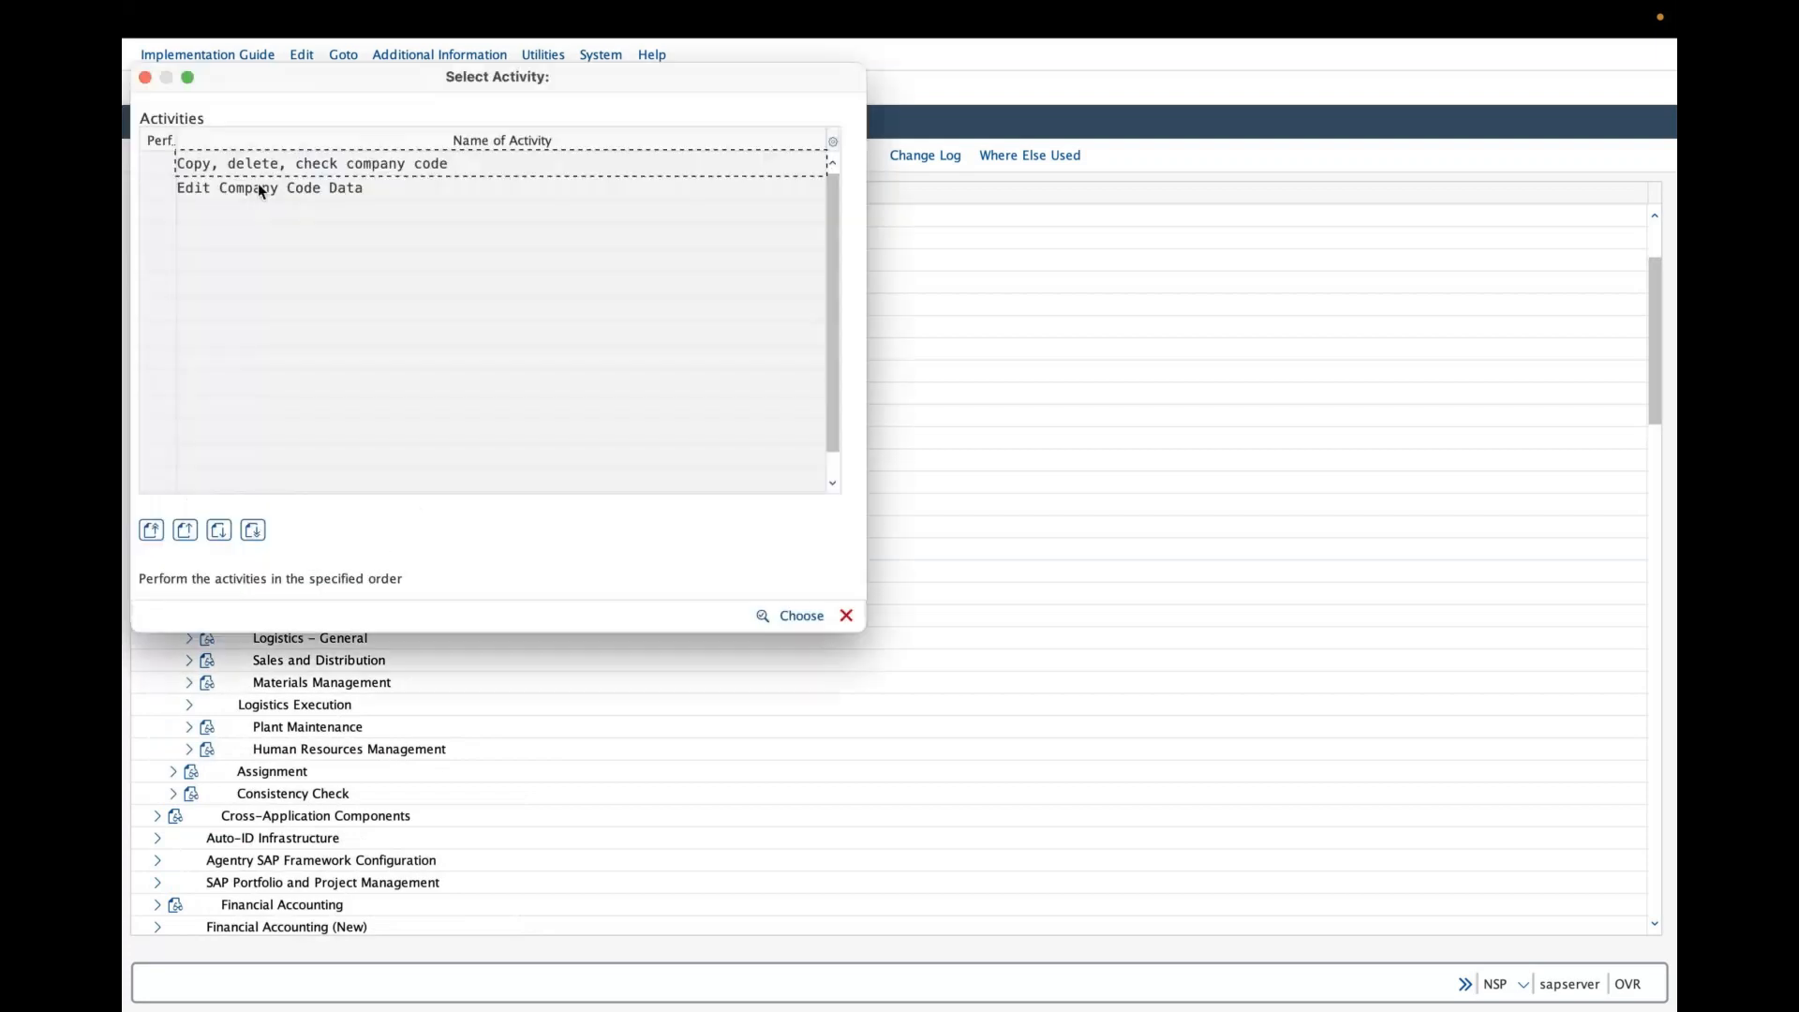
double_click(260, 190)
left_click(356, 656)
type("grai")
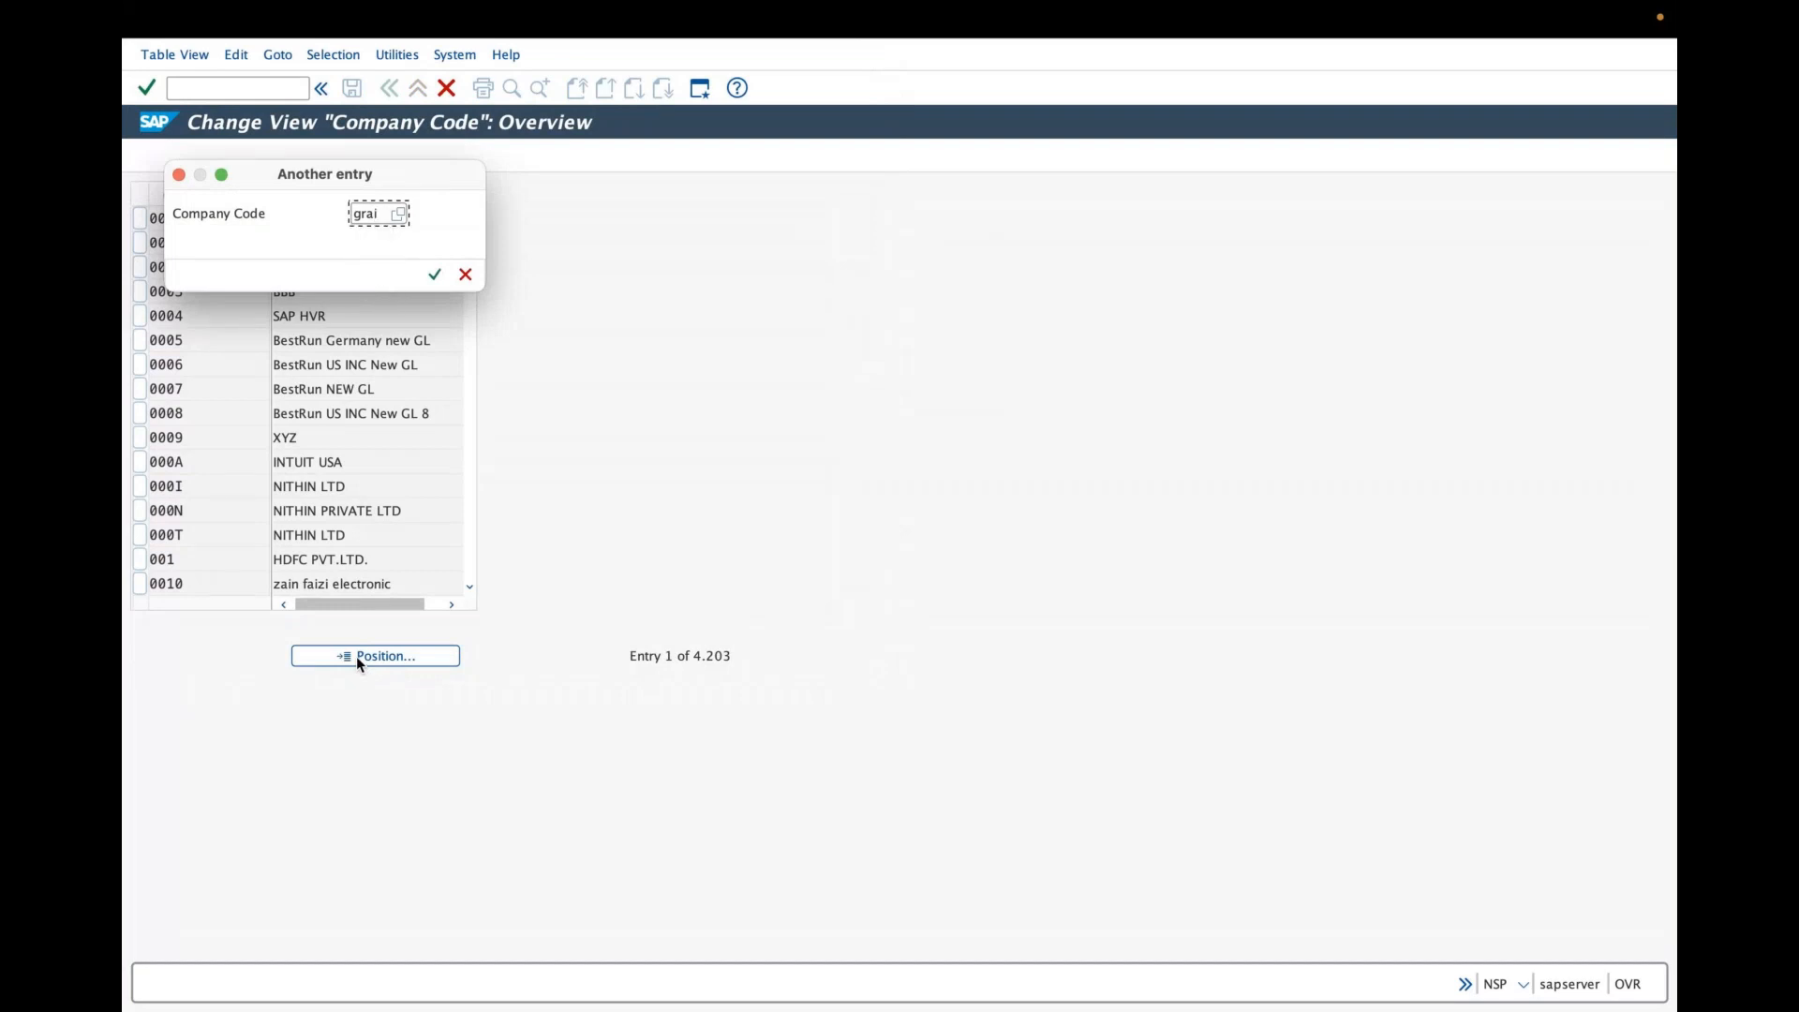
key("Return")
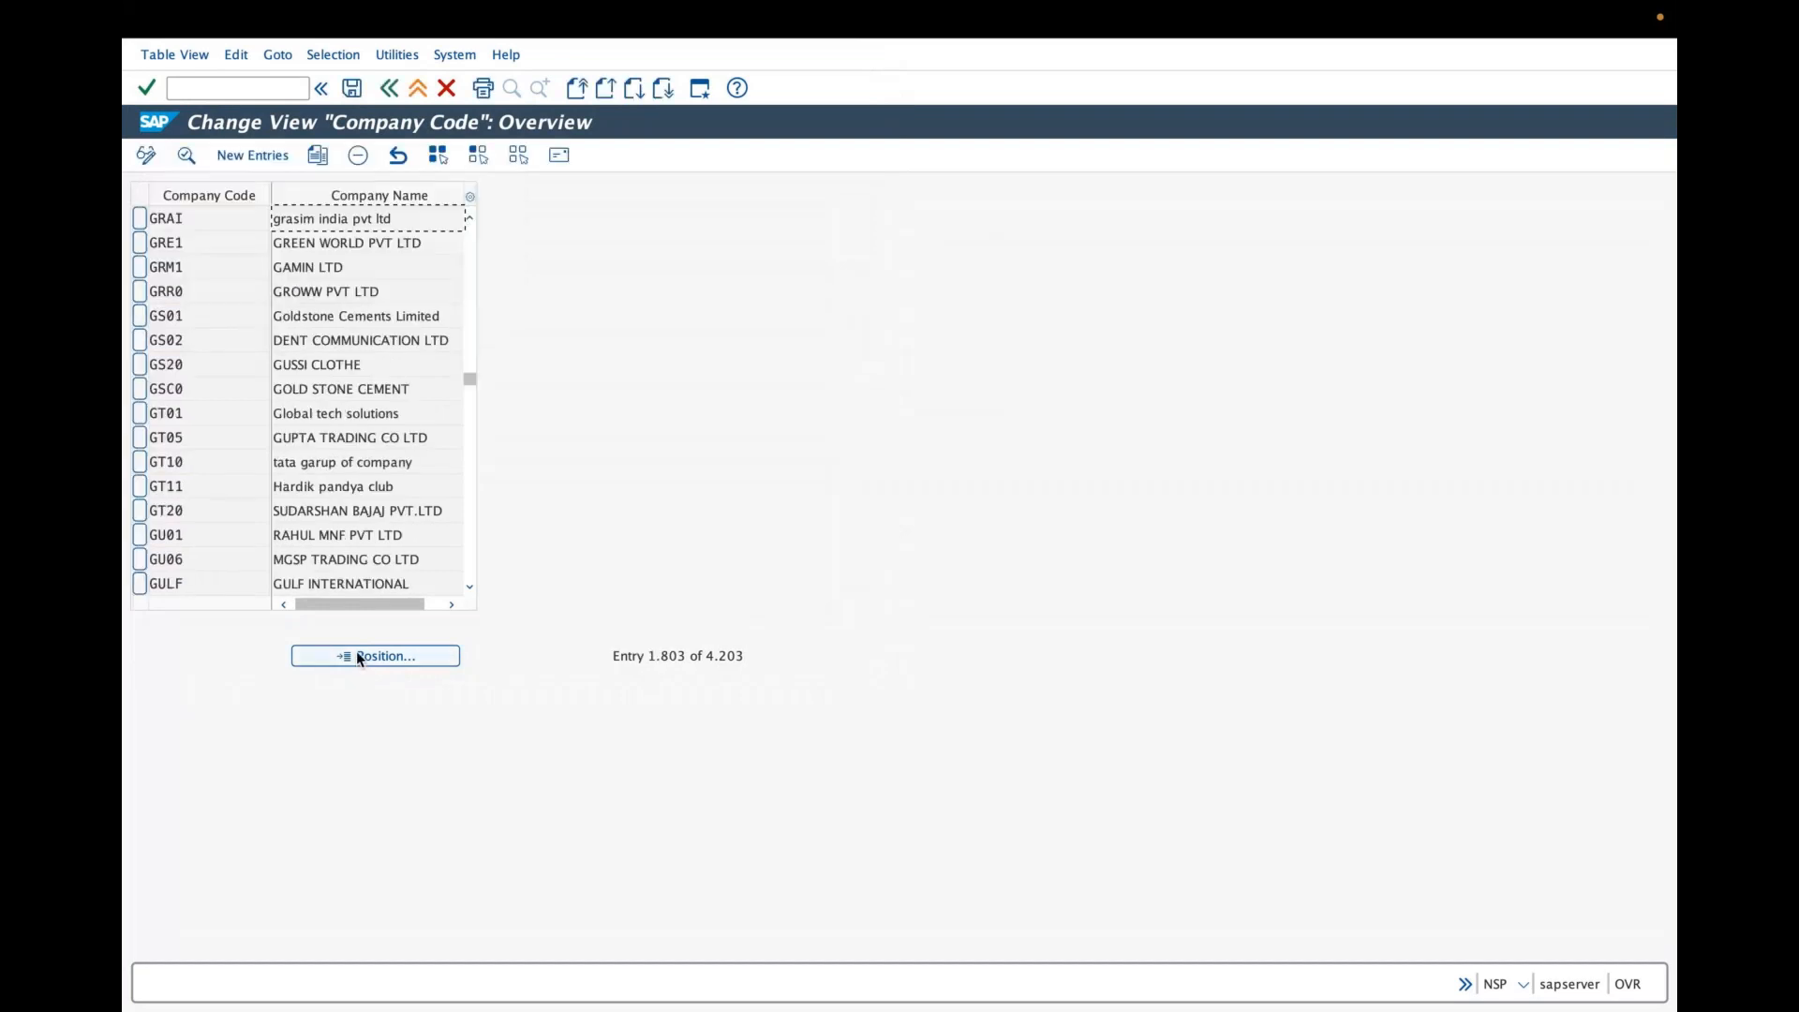
- Open company code GRAI's details and review its address, then close the activity
left_click(313, 215)
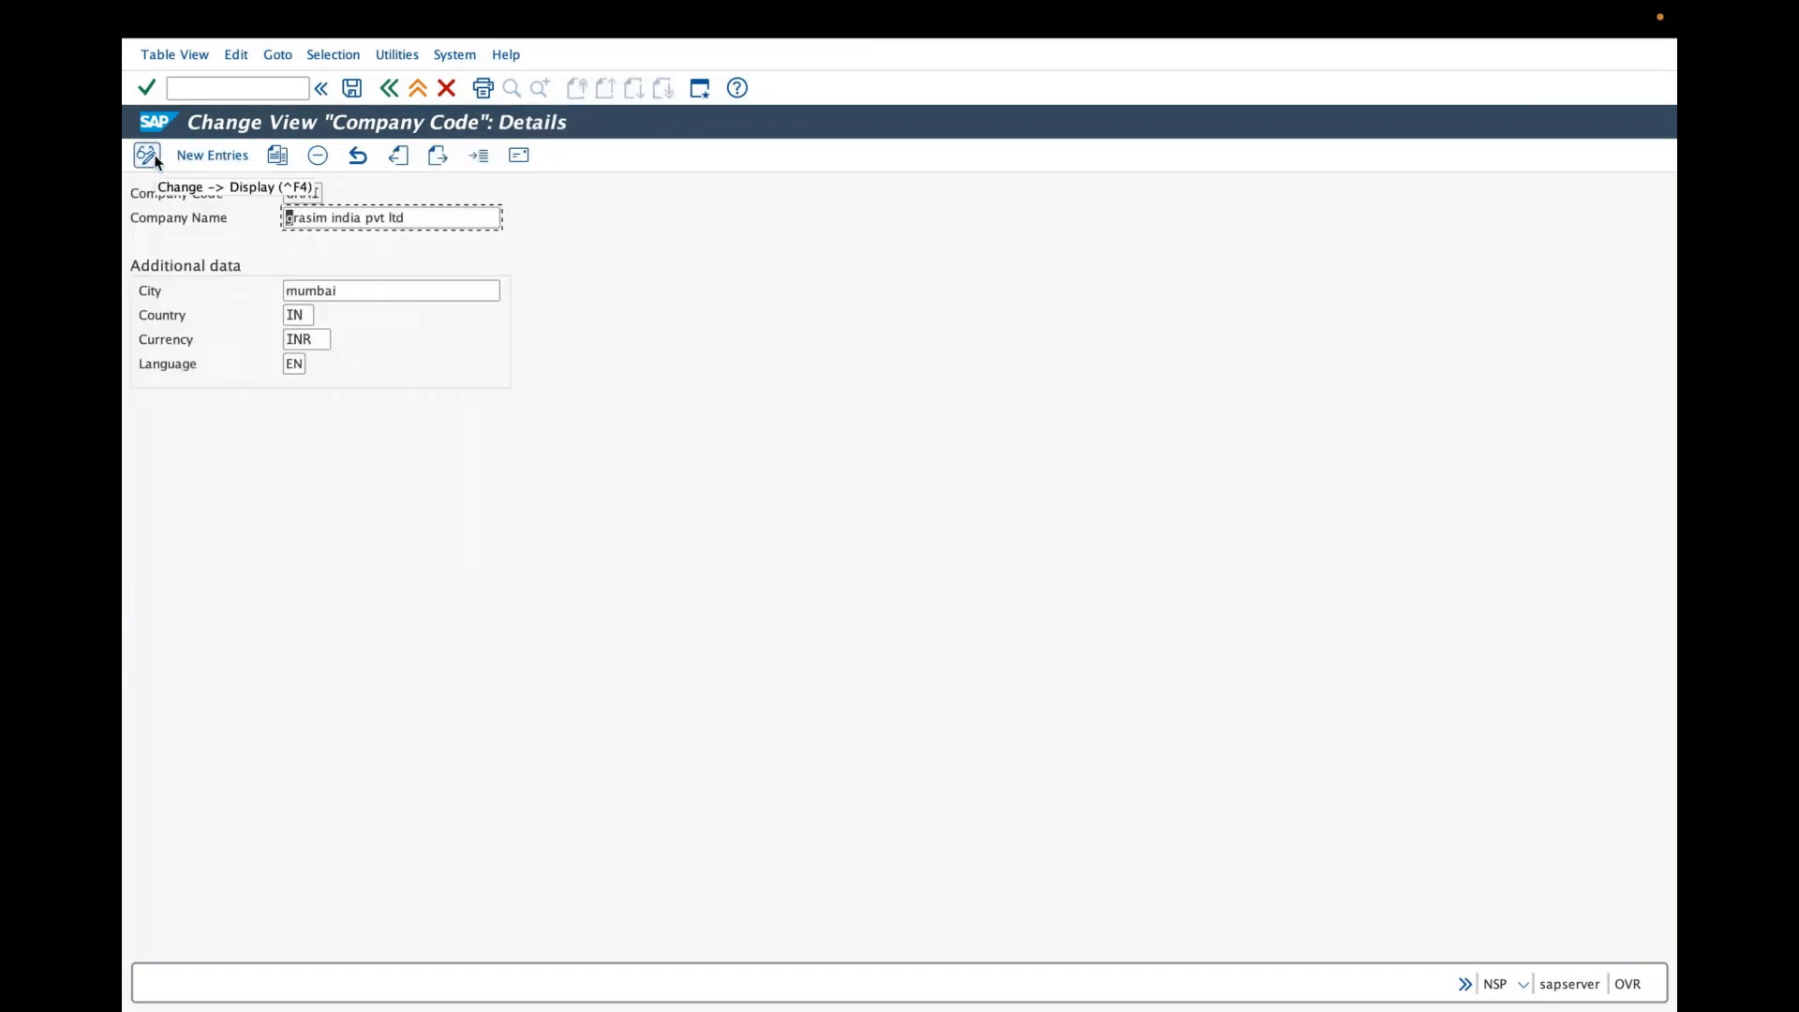
left_click(517, 157)
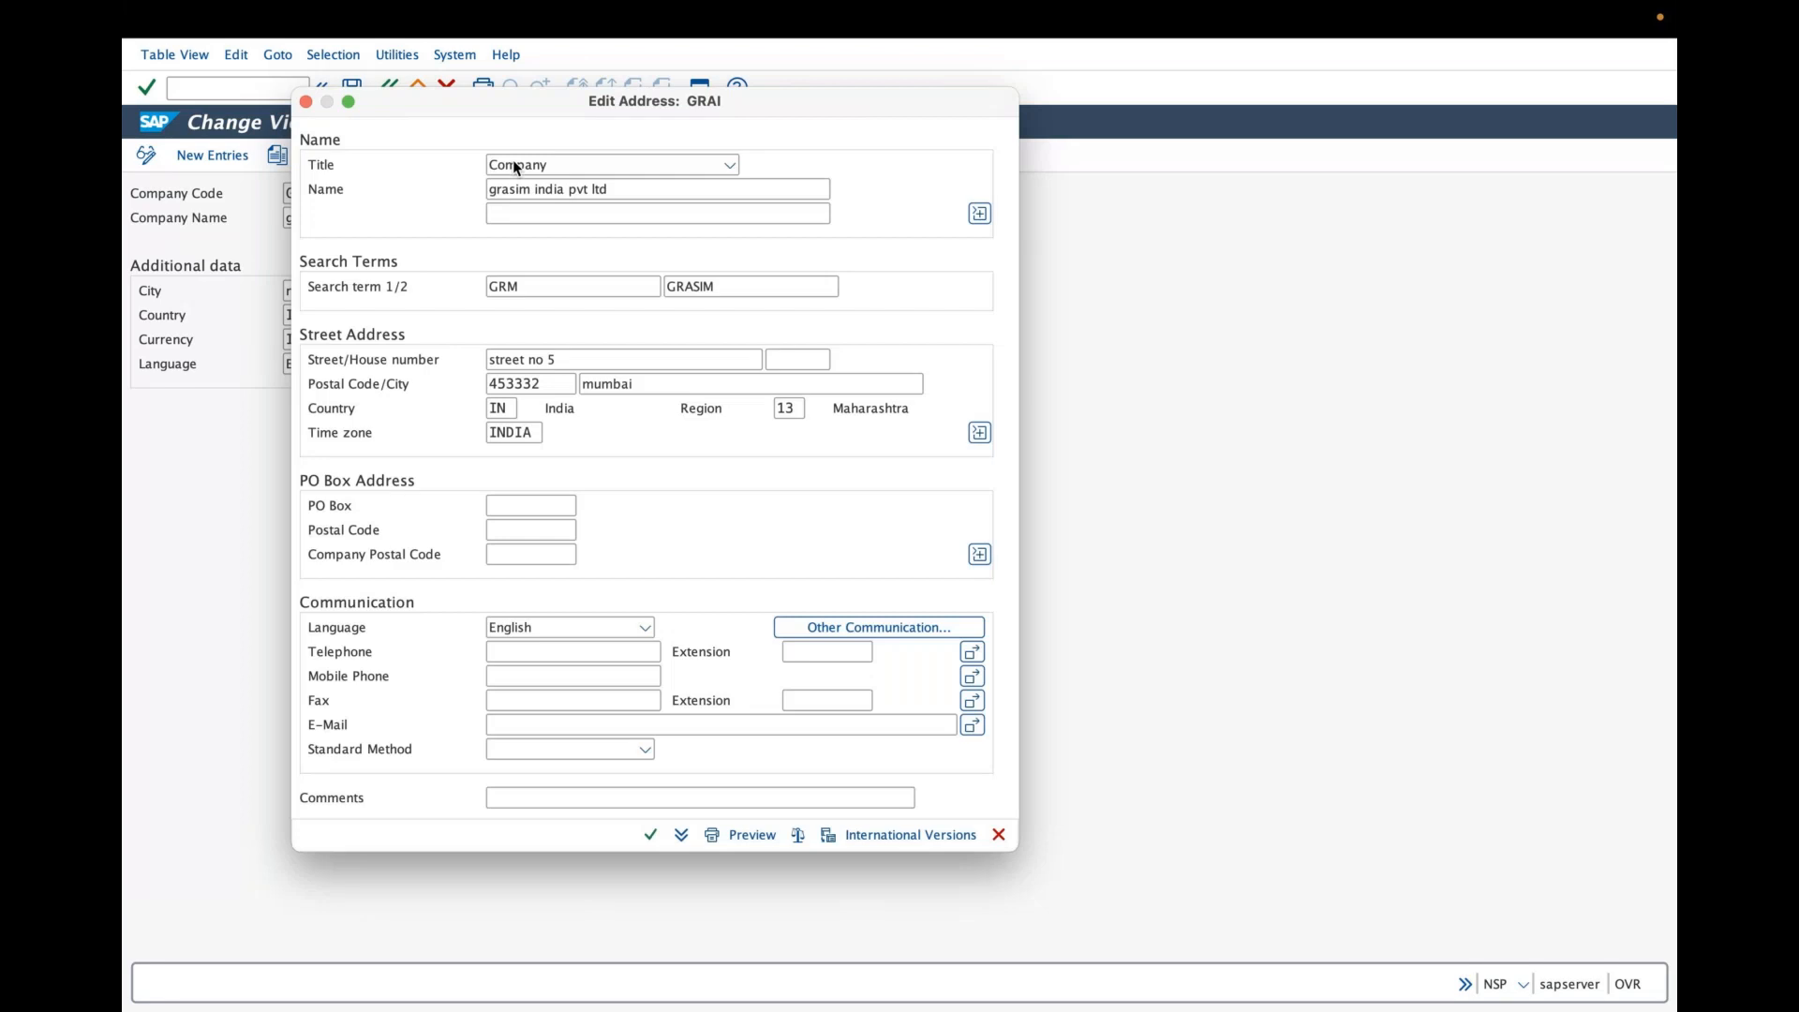
left_click(678, 833)
left_click(388, 90)
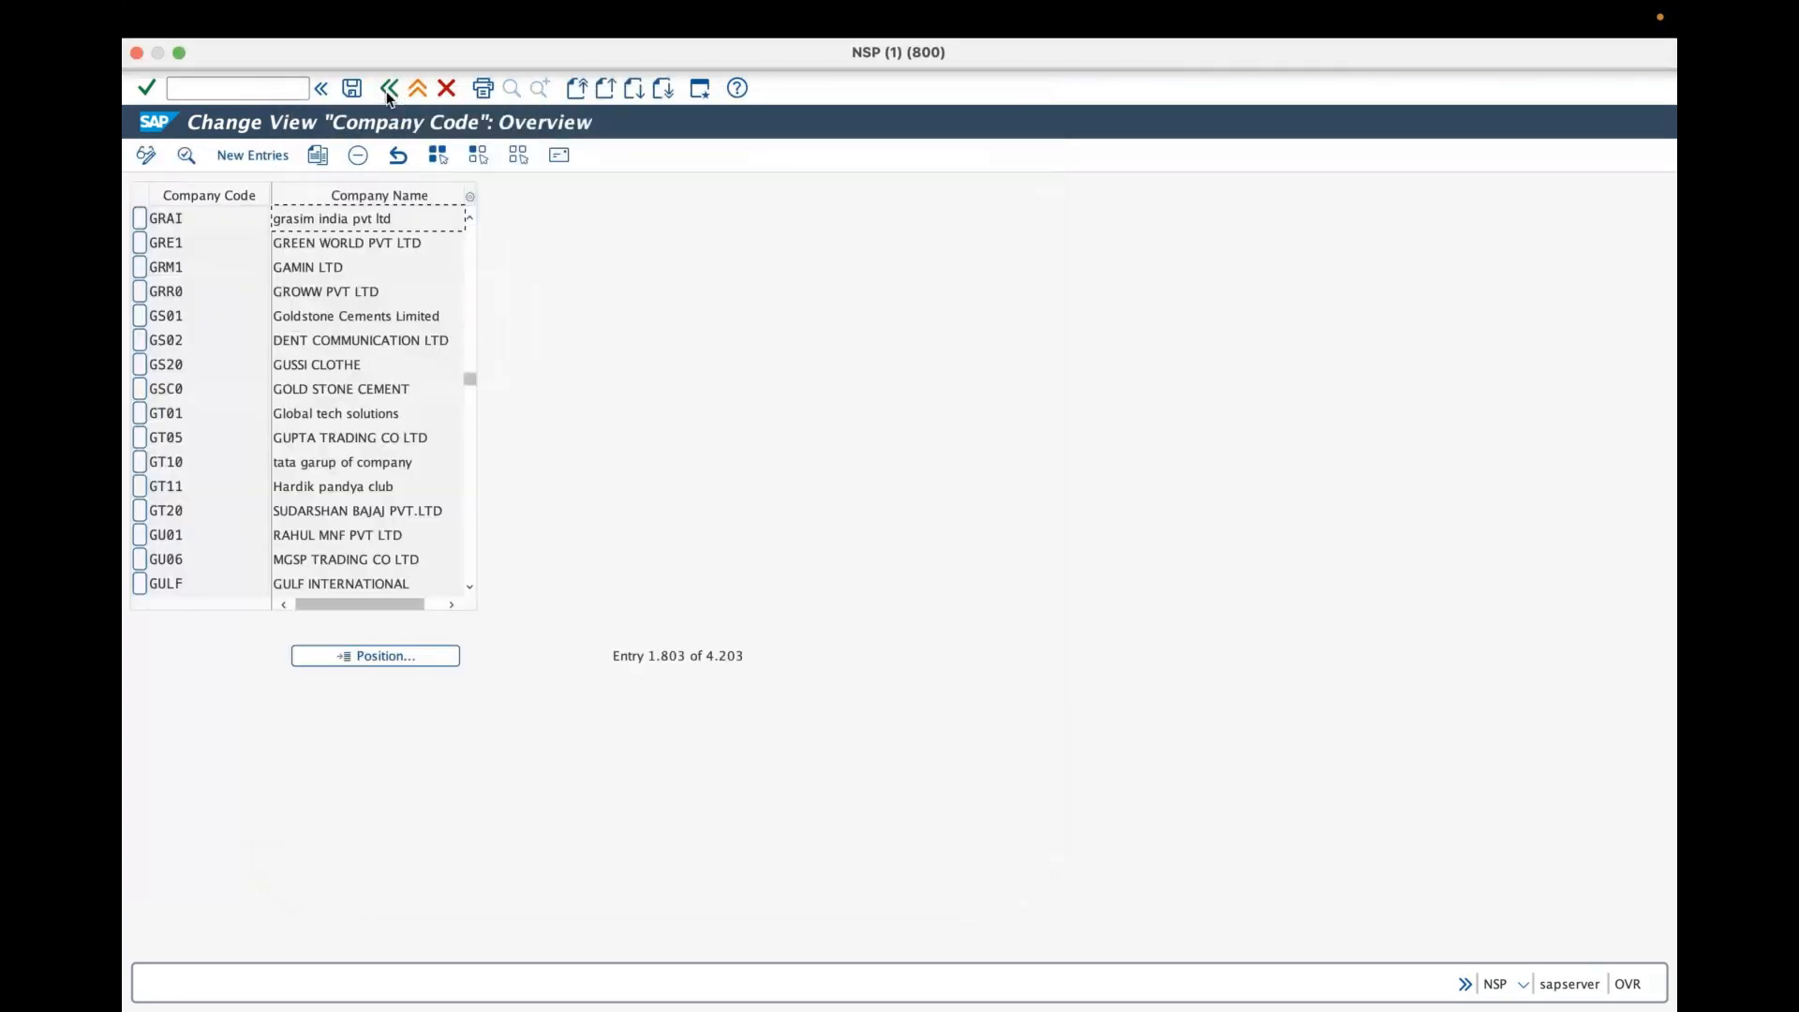
left_click(388, 90)
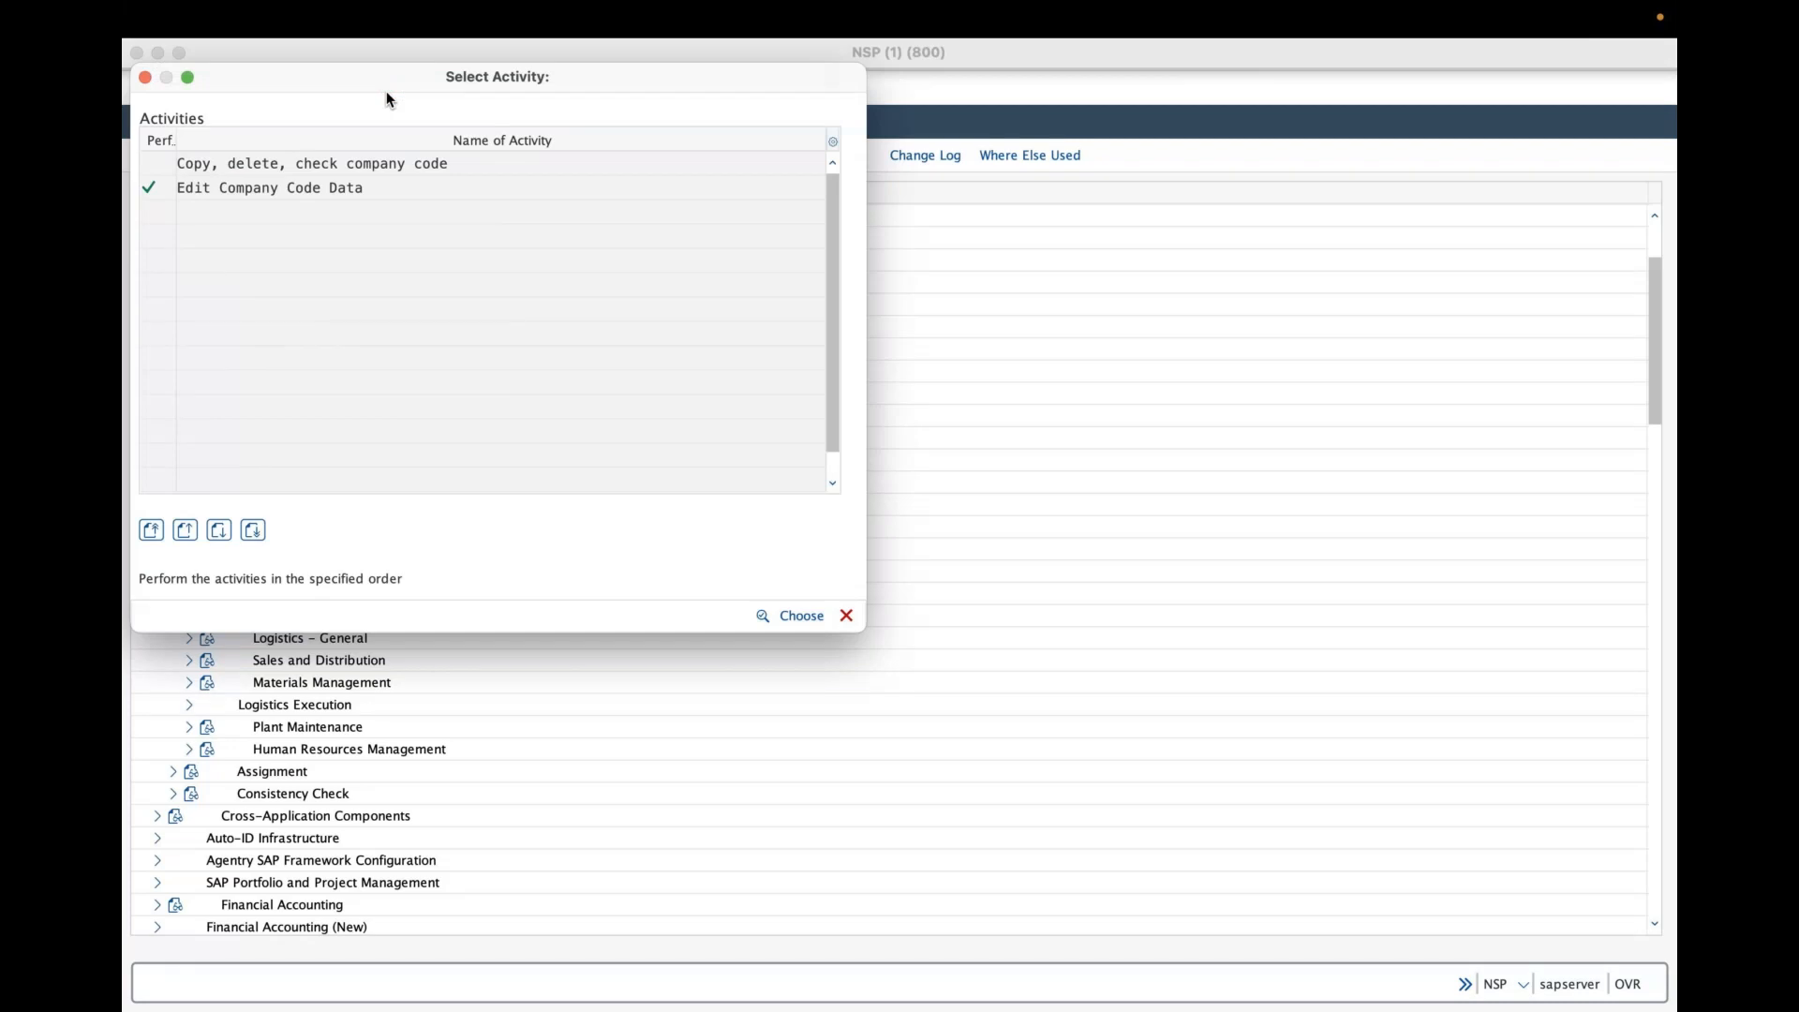
key("Escape")
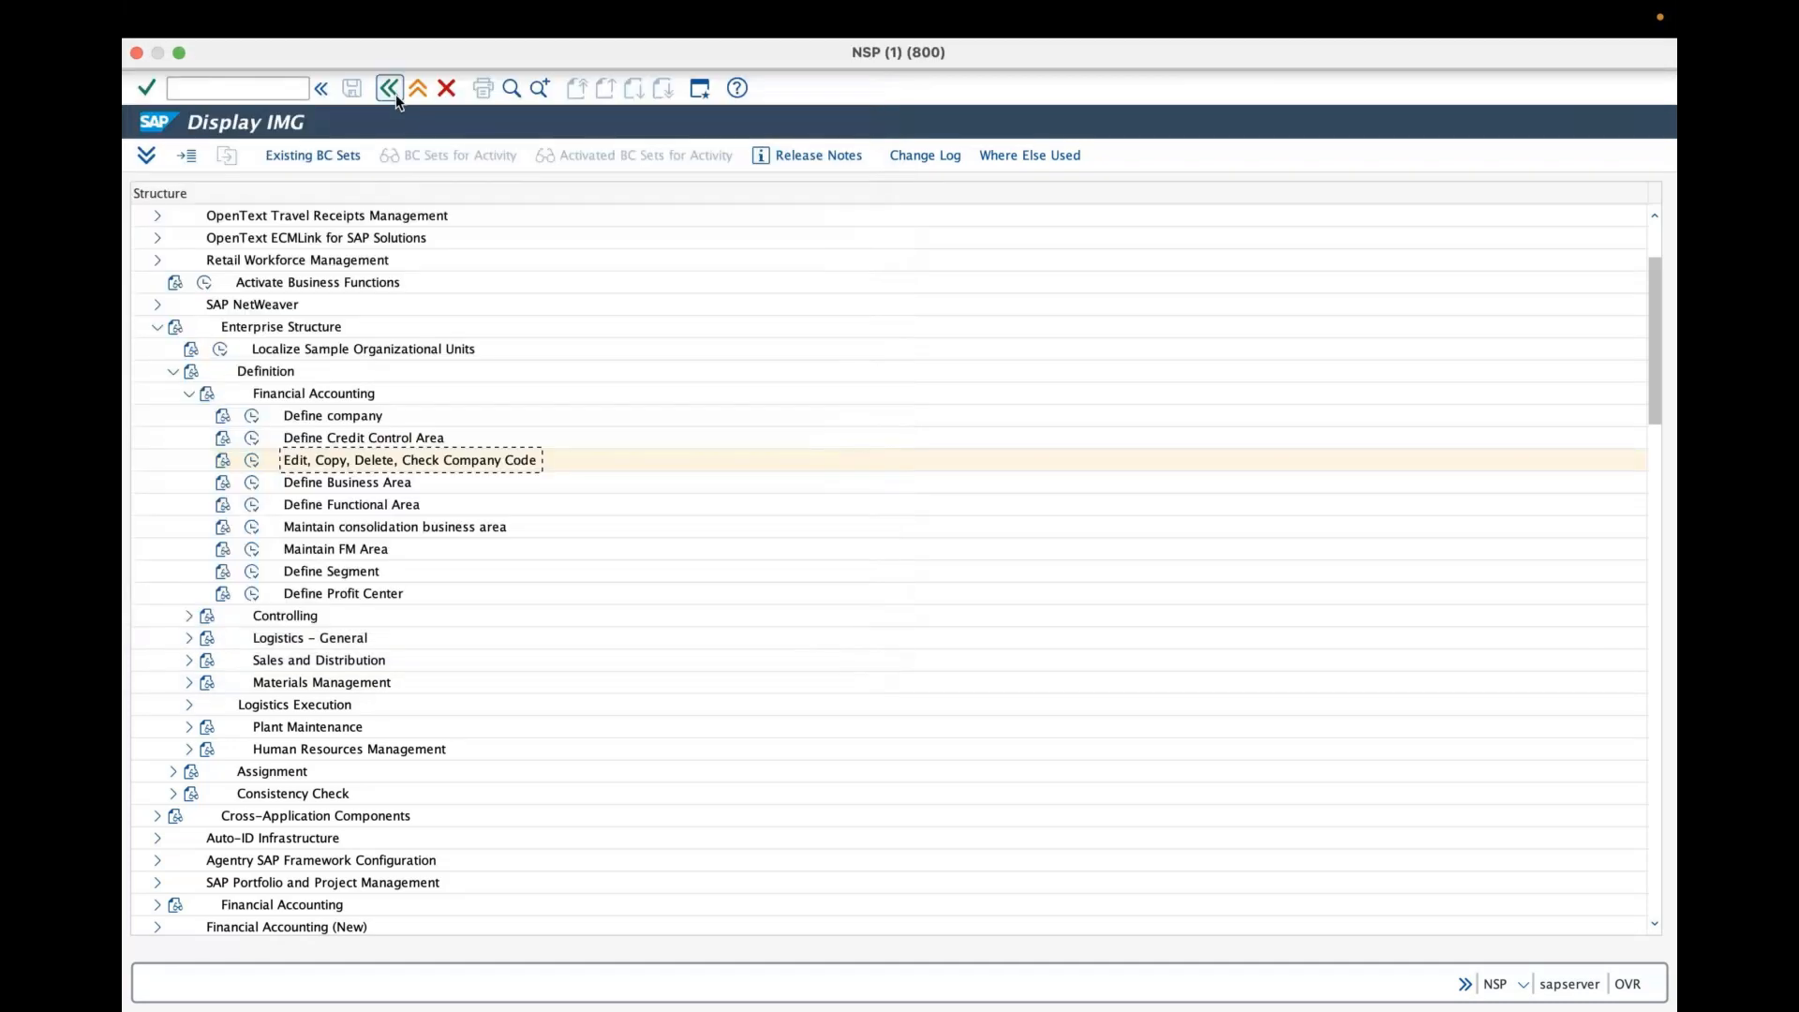
- Return to SAP Easy Access, collapse the menu tree and start transaction MM01
left_click(388, 89)
double_click(296, 616)
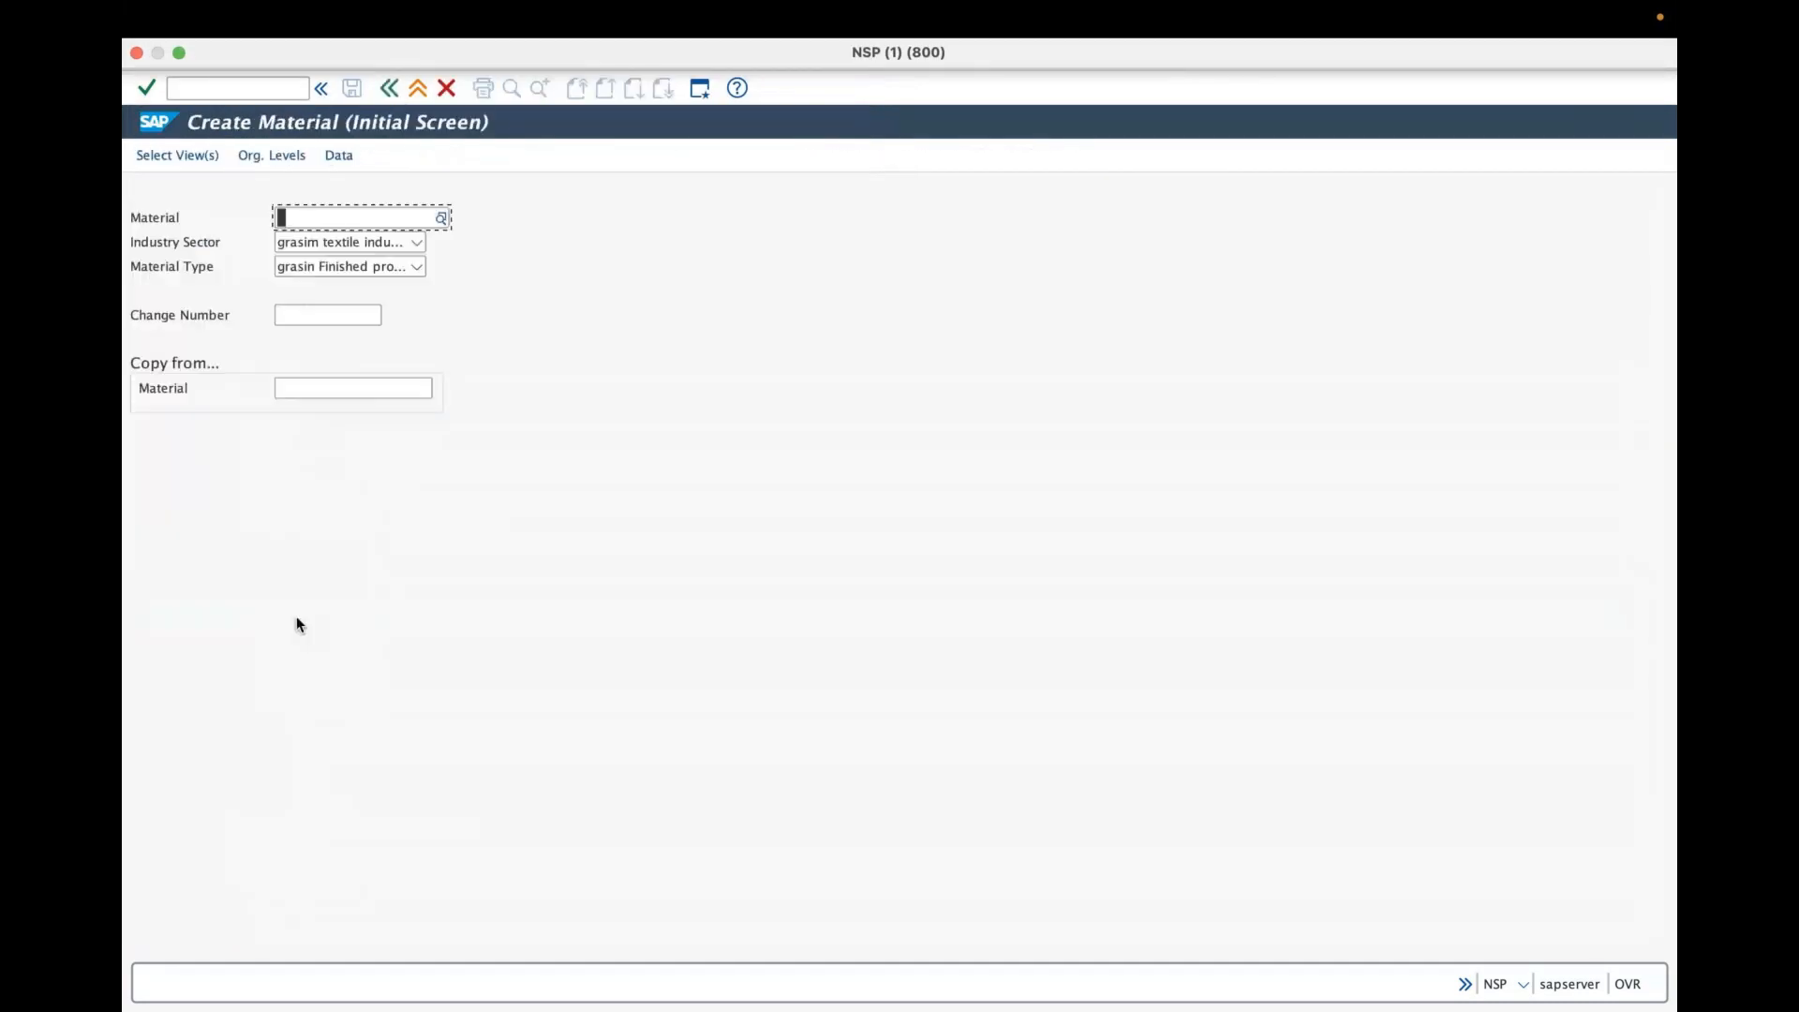
left_click(389, 88)
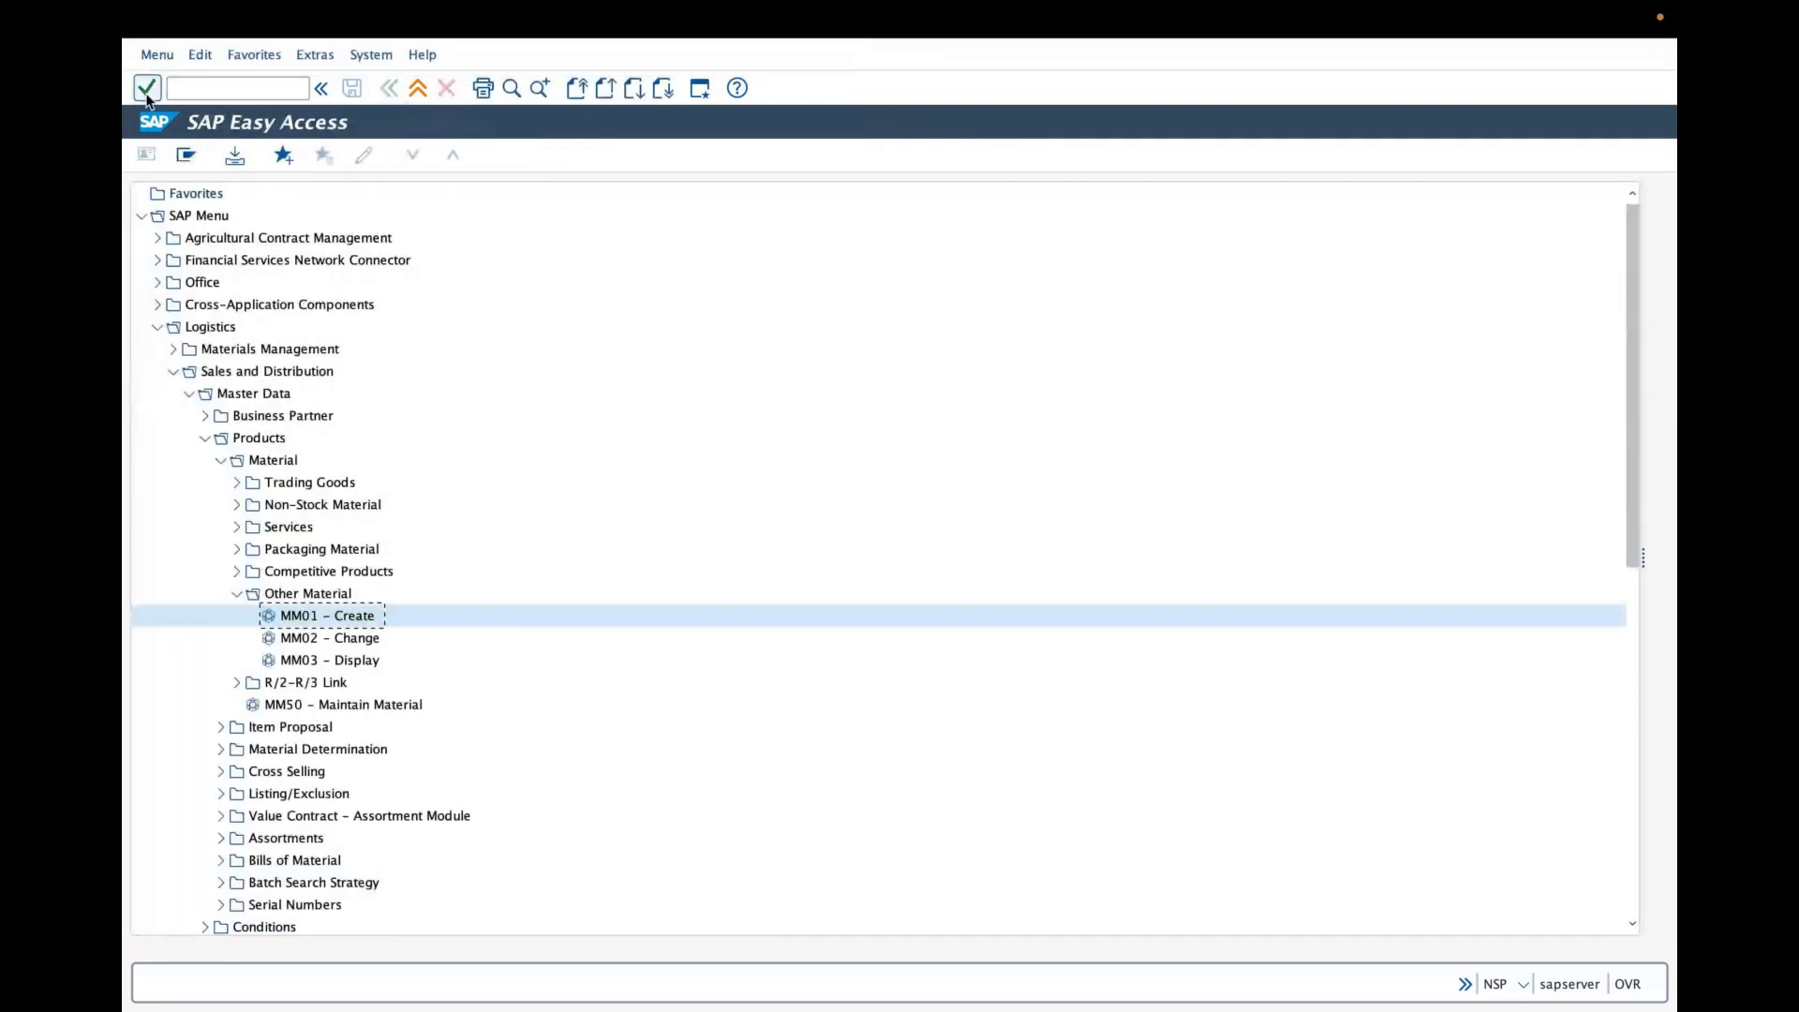
left_click(158, 57)
left_click(169, 159)
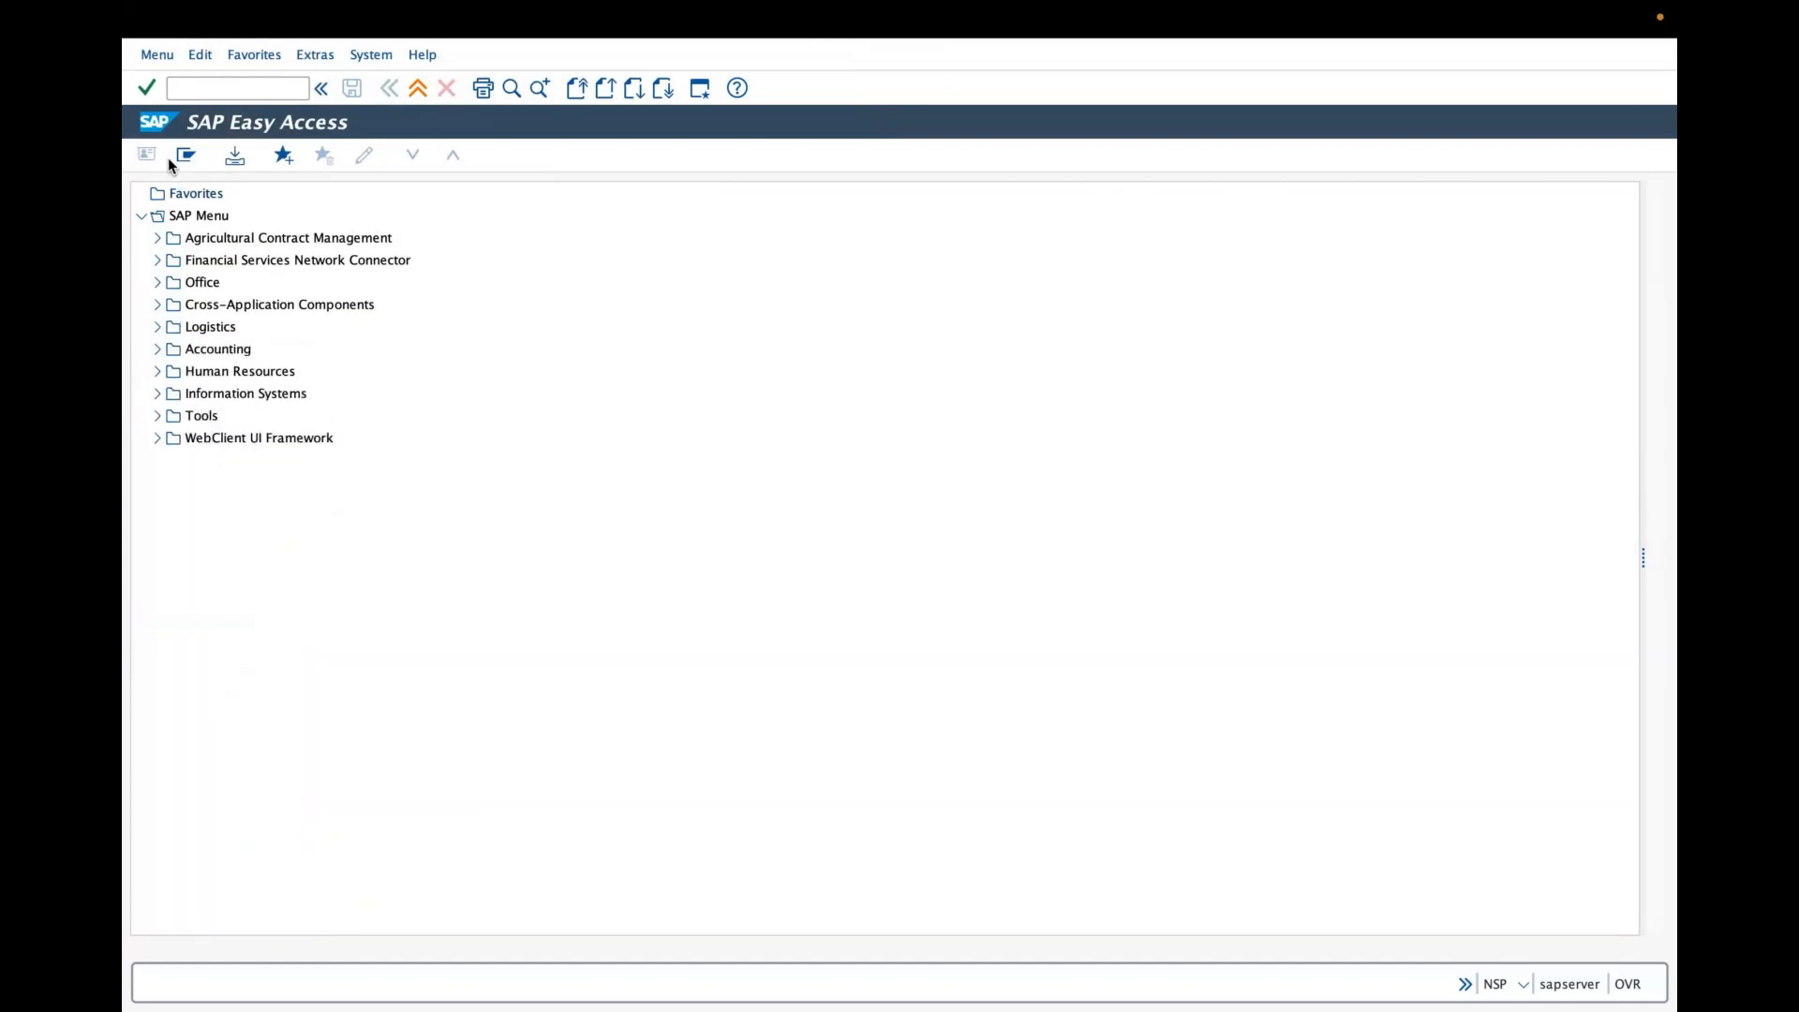
left_click(261, 94)
type("mm01")
key("Return")
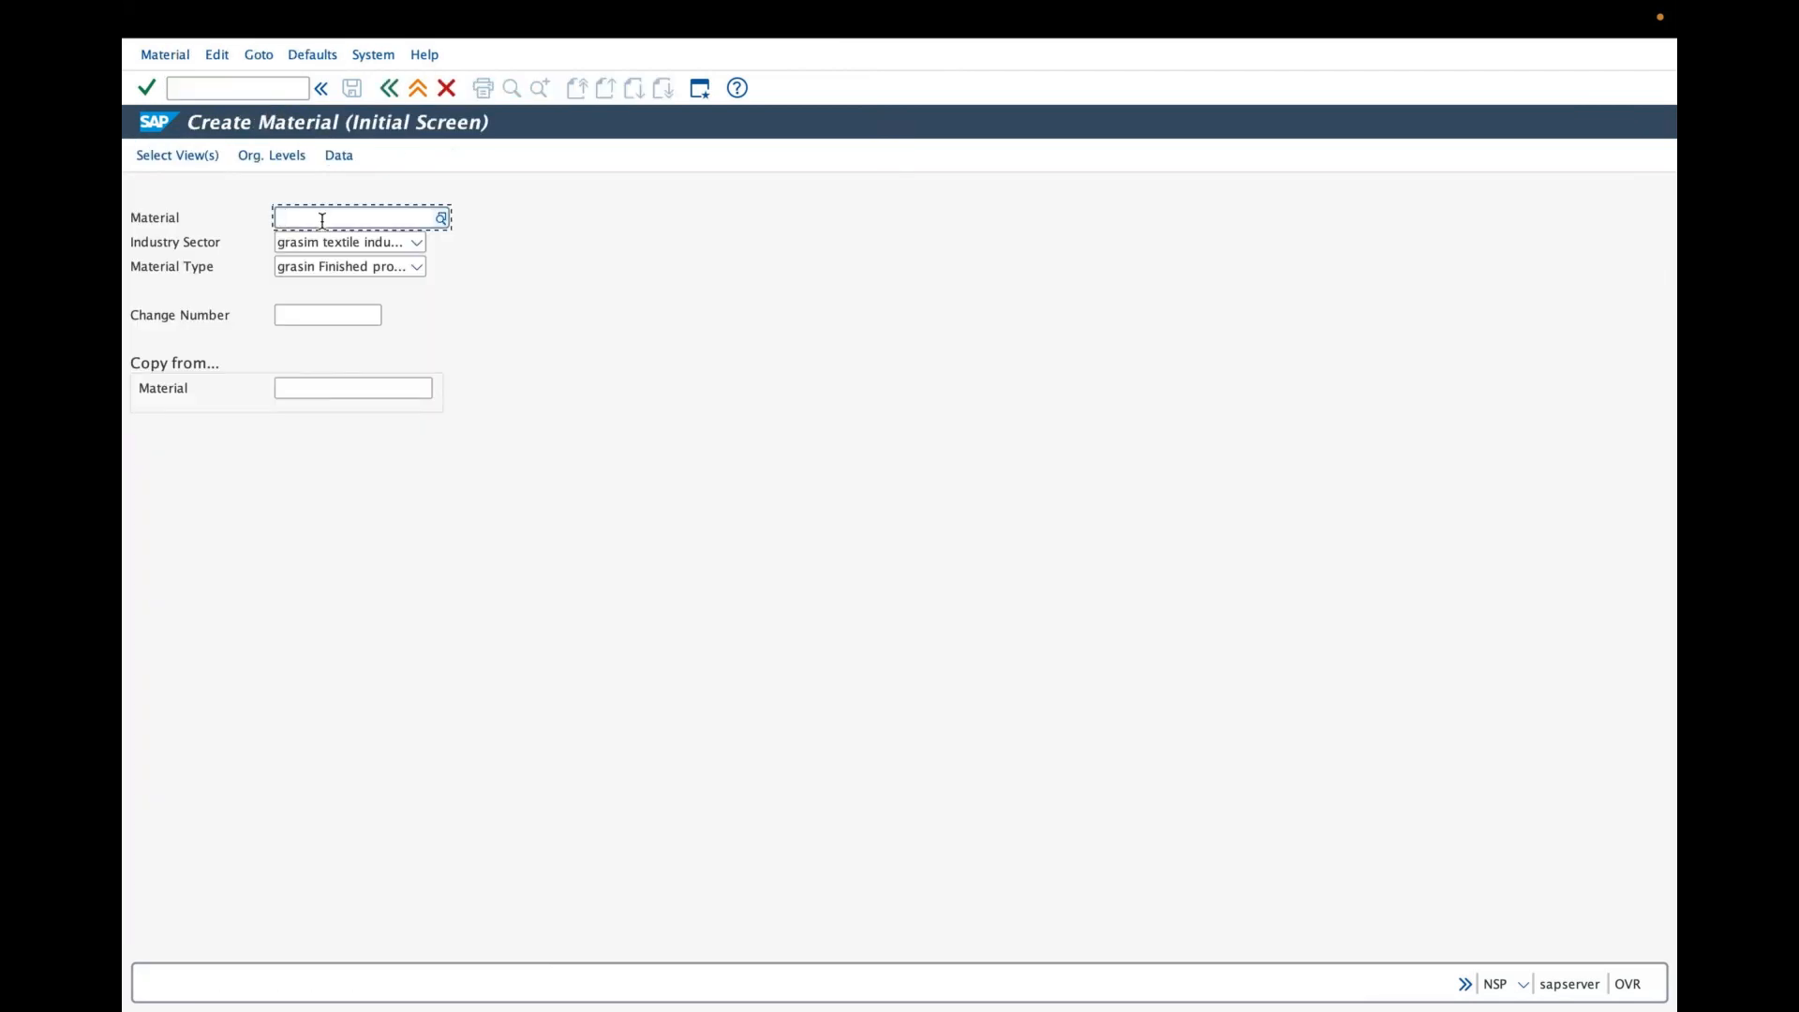
- Enter material grasim-100 on the Create Material initial screen and open the view selection
type("g")
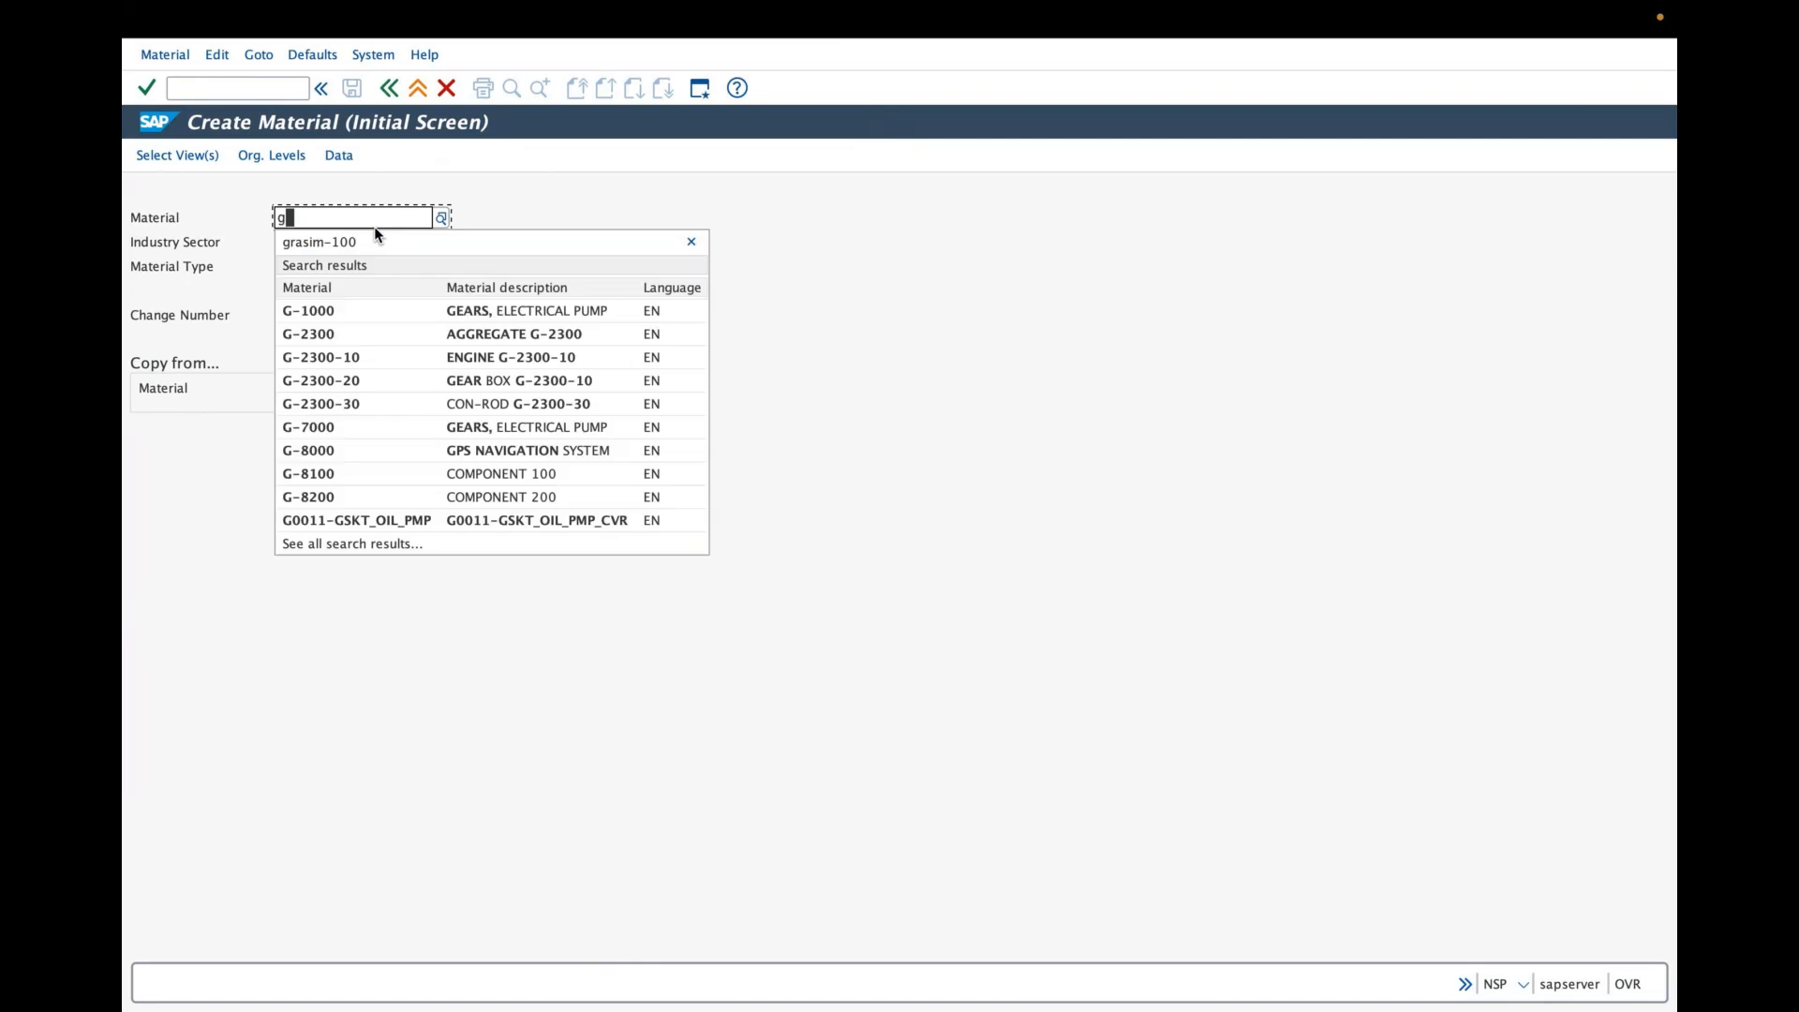
type("ras")
left_click(374, 230)
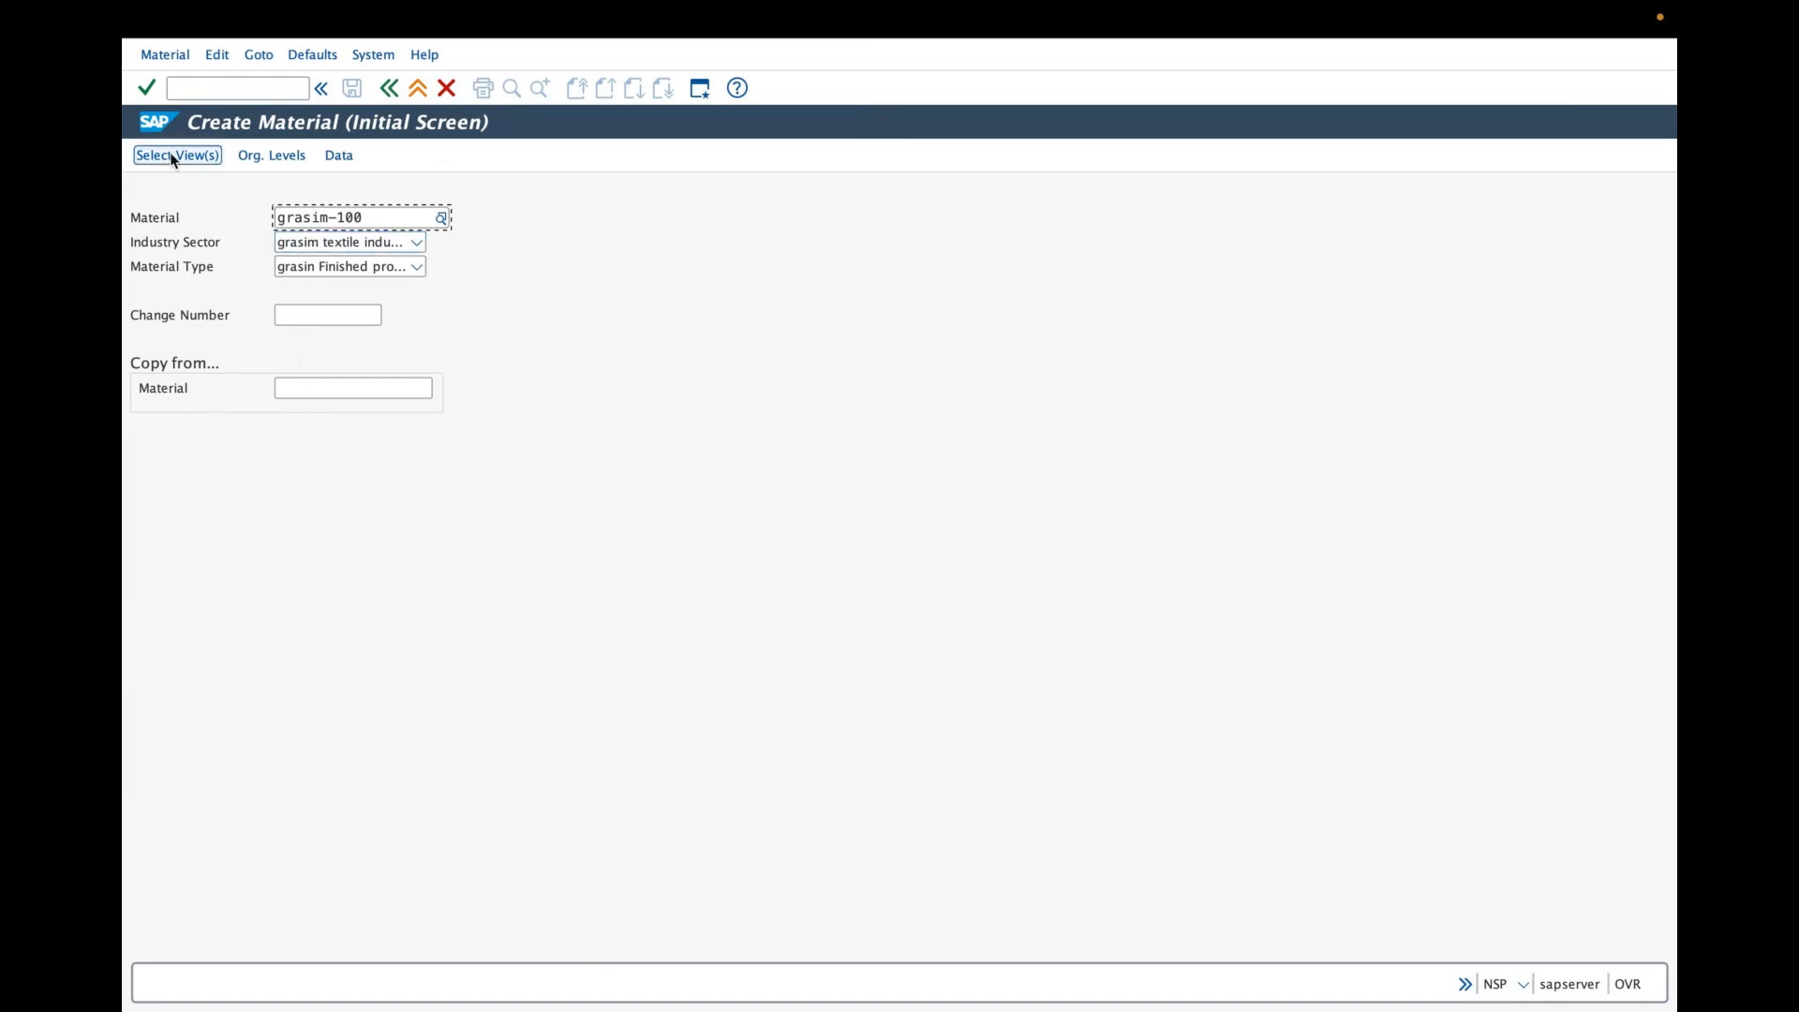
left_click(244, 156)
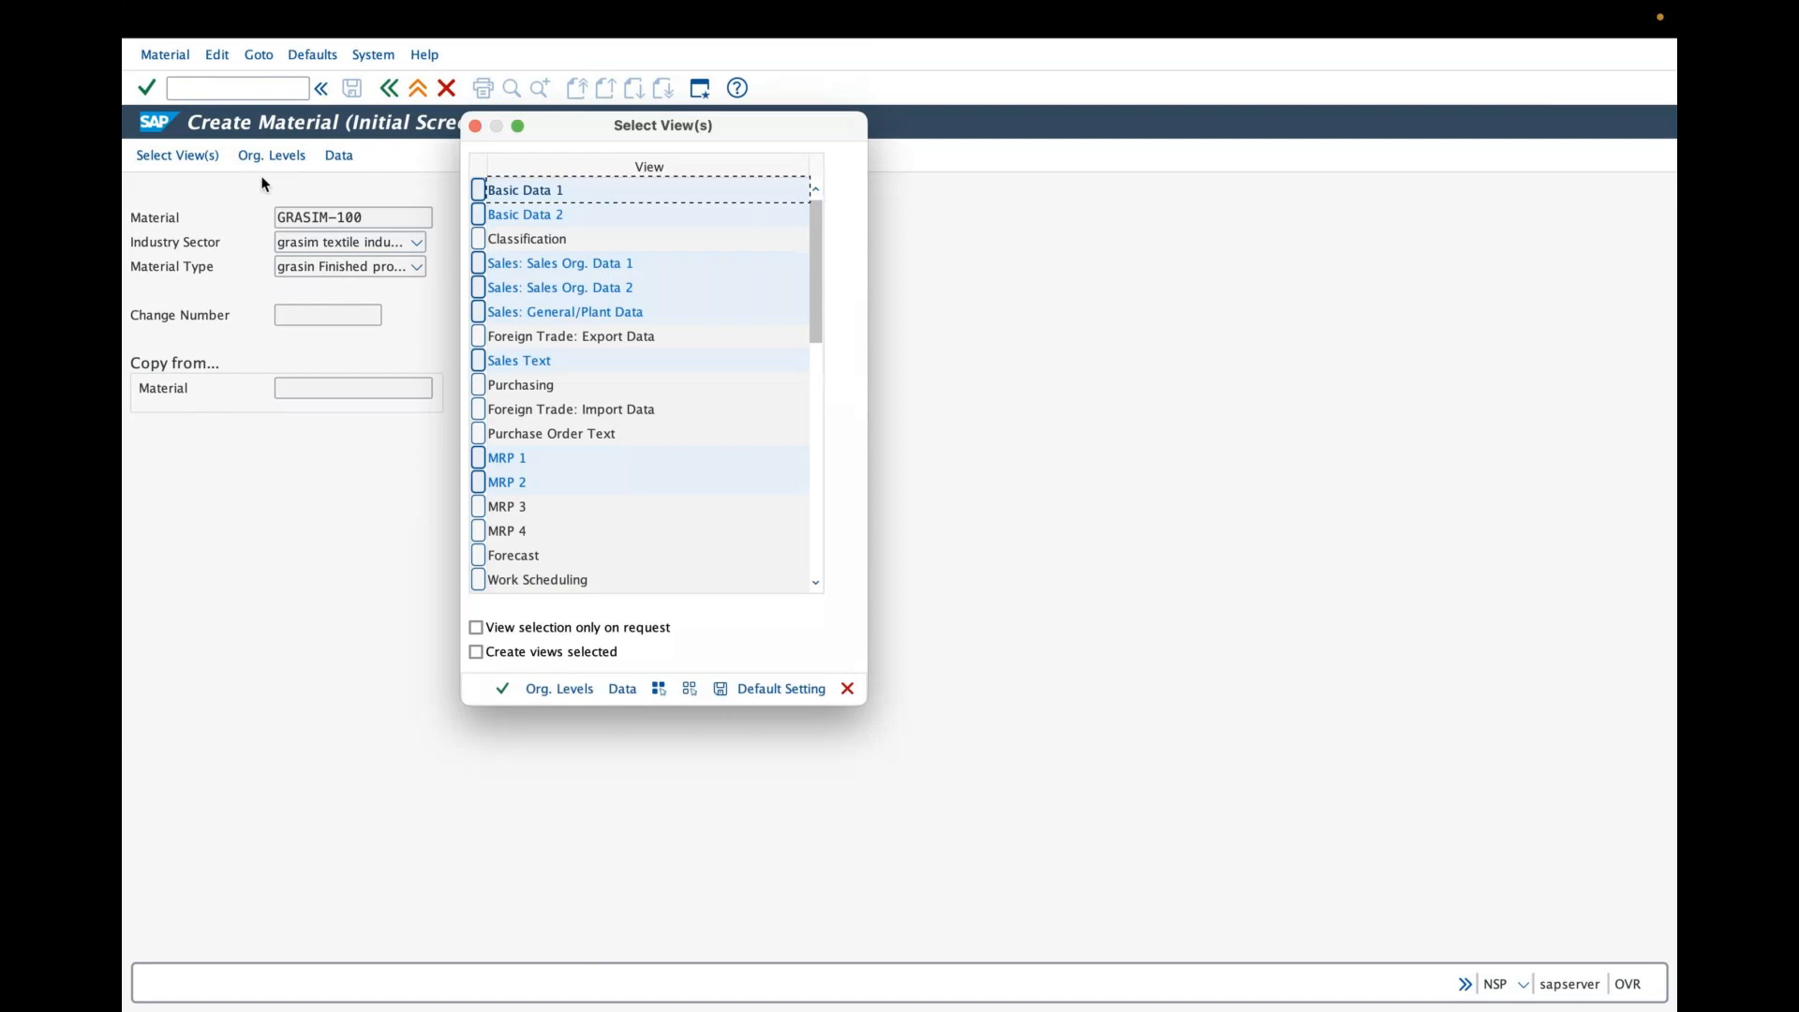
- Confirm the selected views and enter plant GRAP, storage location GRA1 and sales organization GRAS as organizational levels
key("Return")
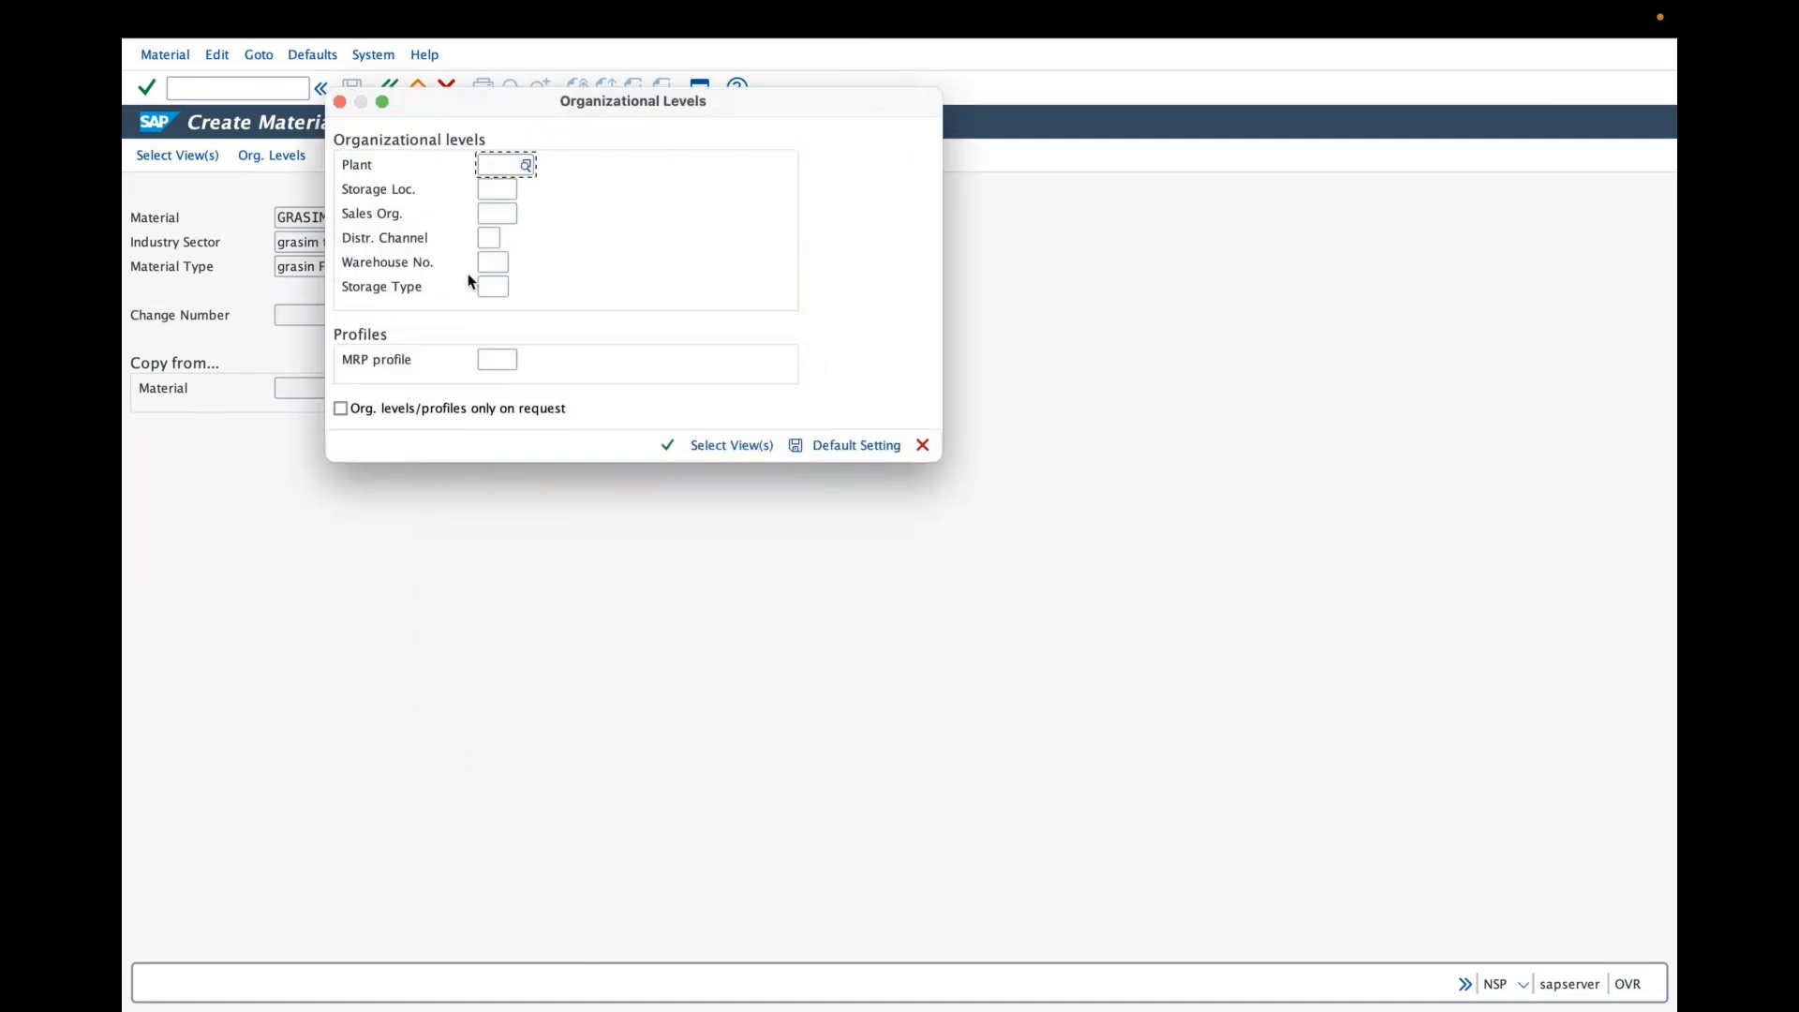
type("grap")
key("Tab")
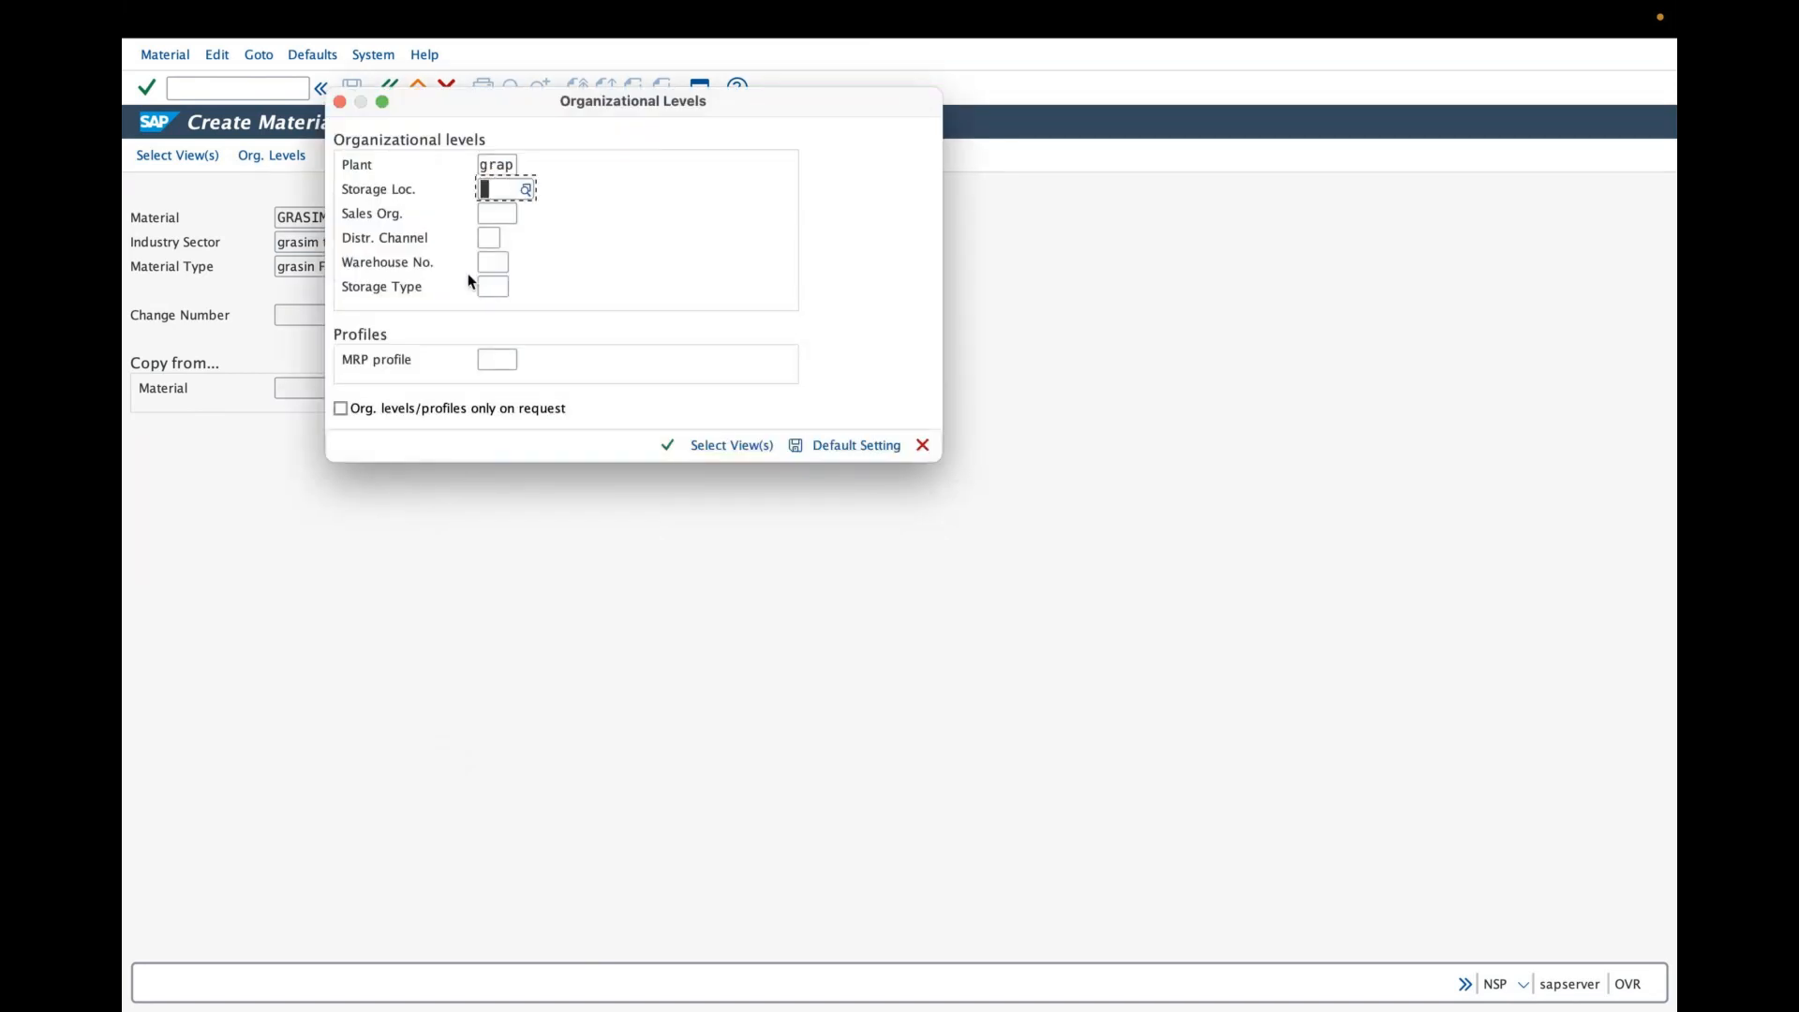
type("gra1")
key("Tab")
type("g")
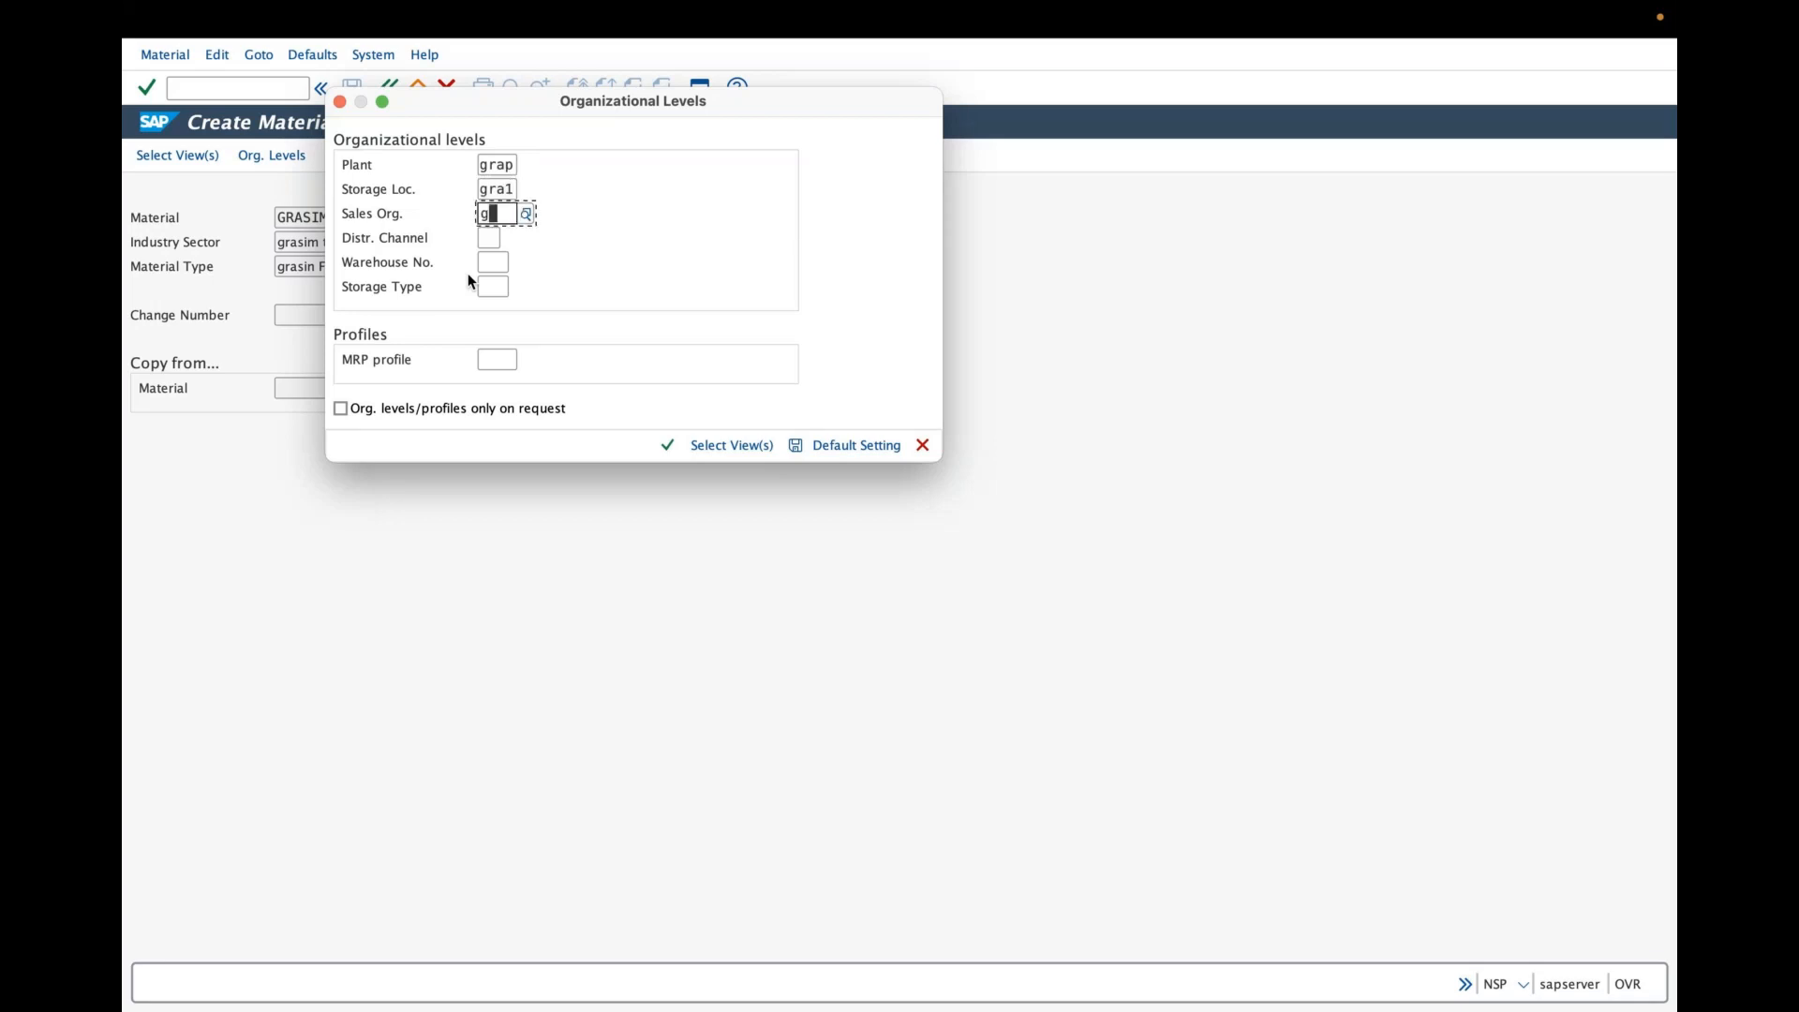
type("ras")
key("Tab")
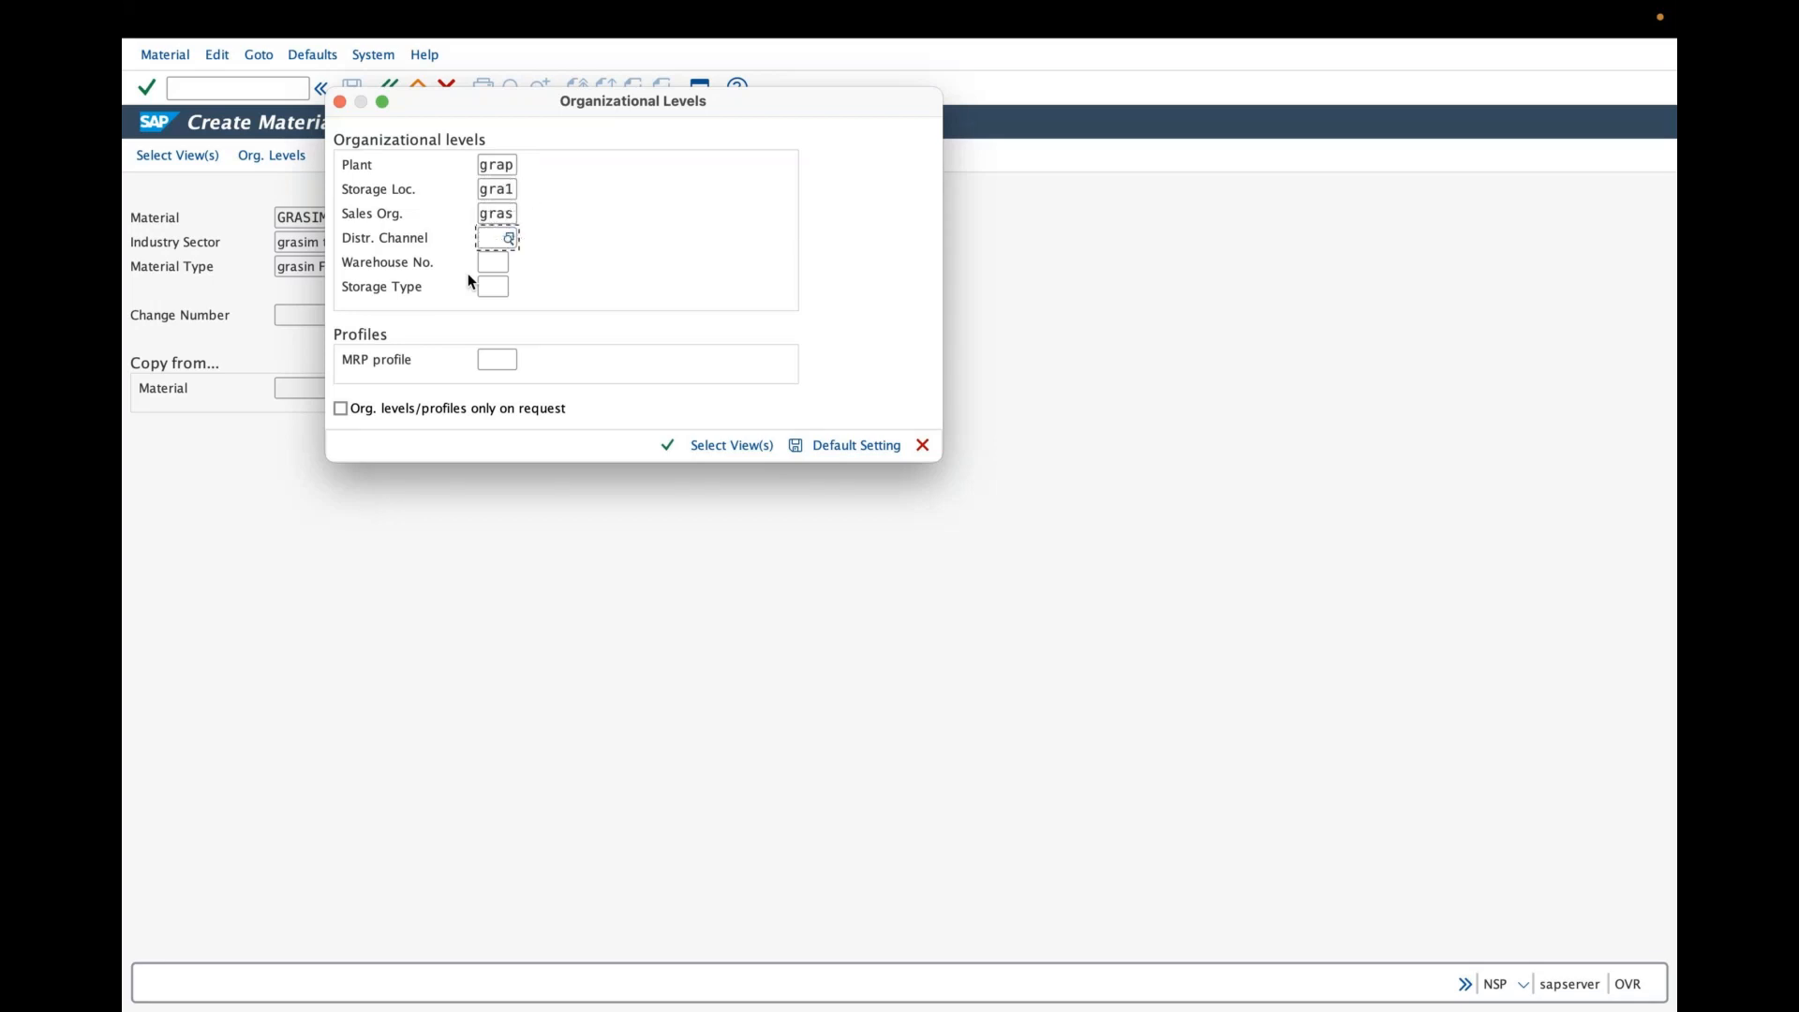
- Choose distribution channel GM (grasim direct sales), enter warehouse number GRW, and continue to the selected views
type("g")
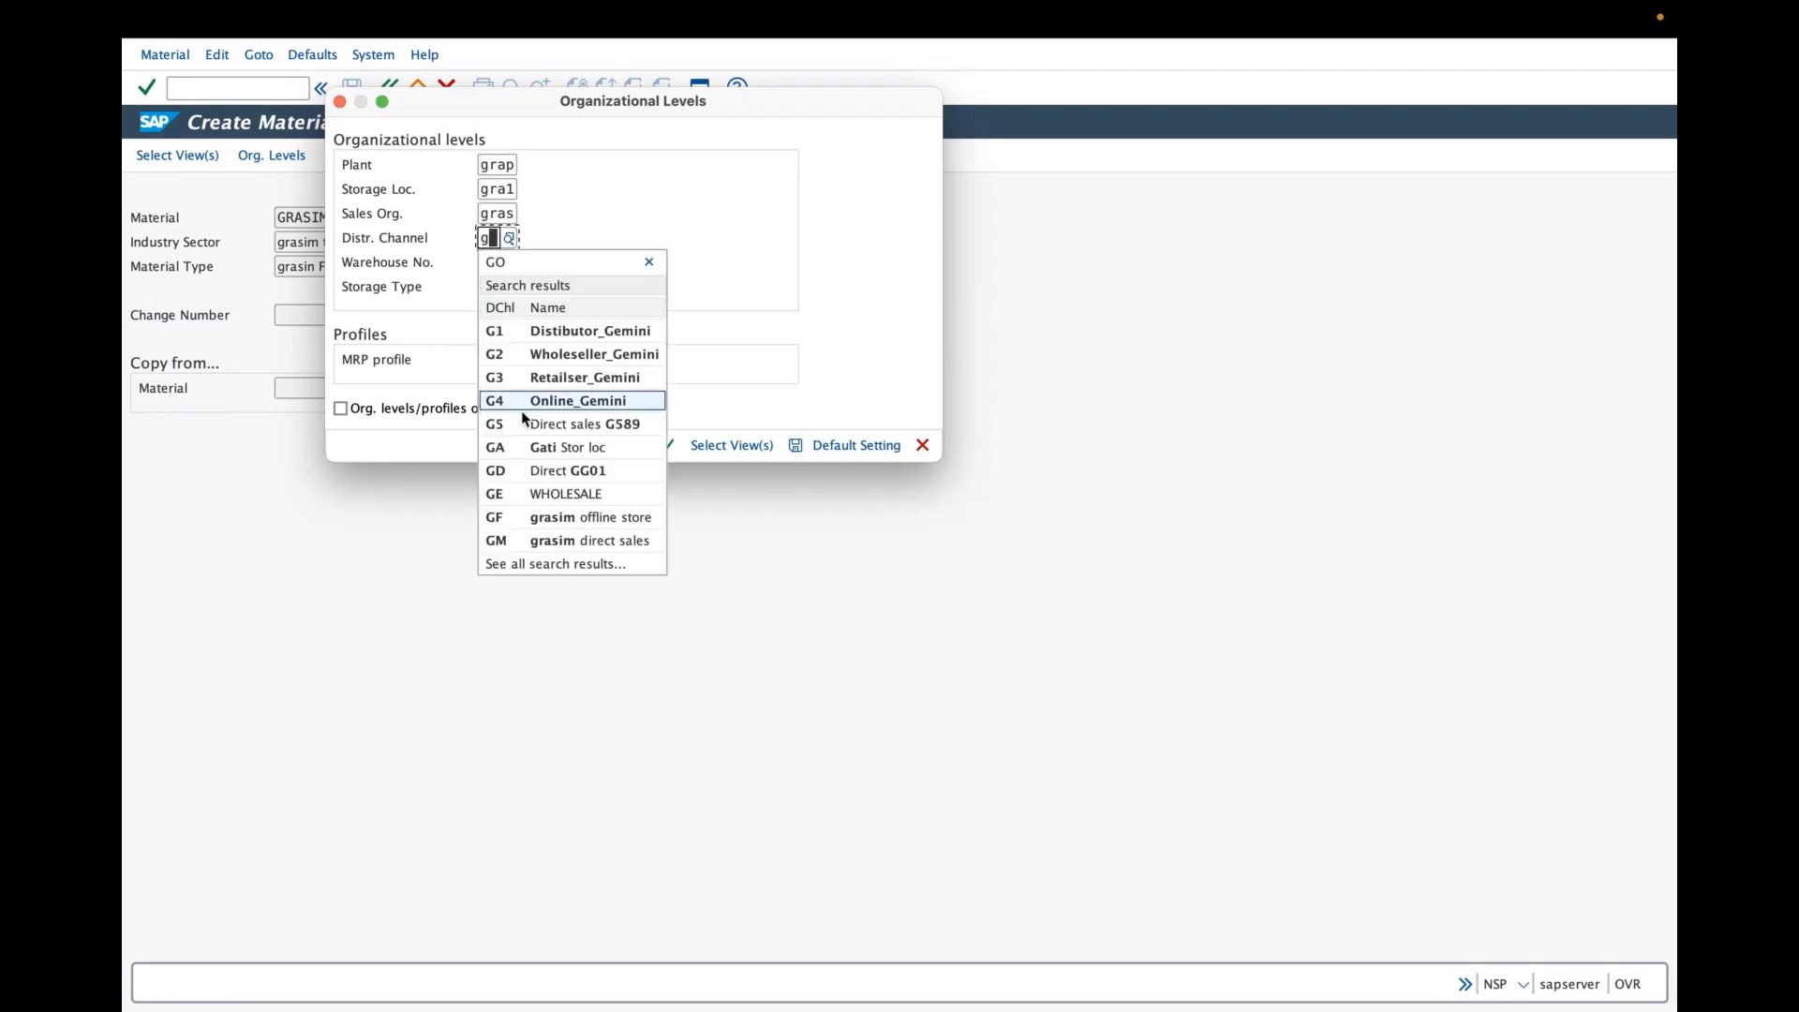
left_click(525, 541)
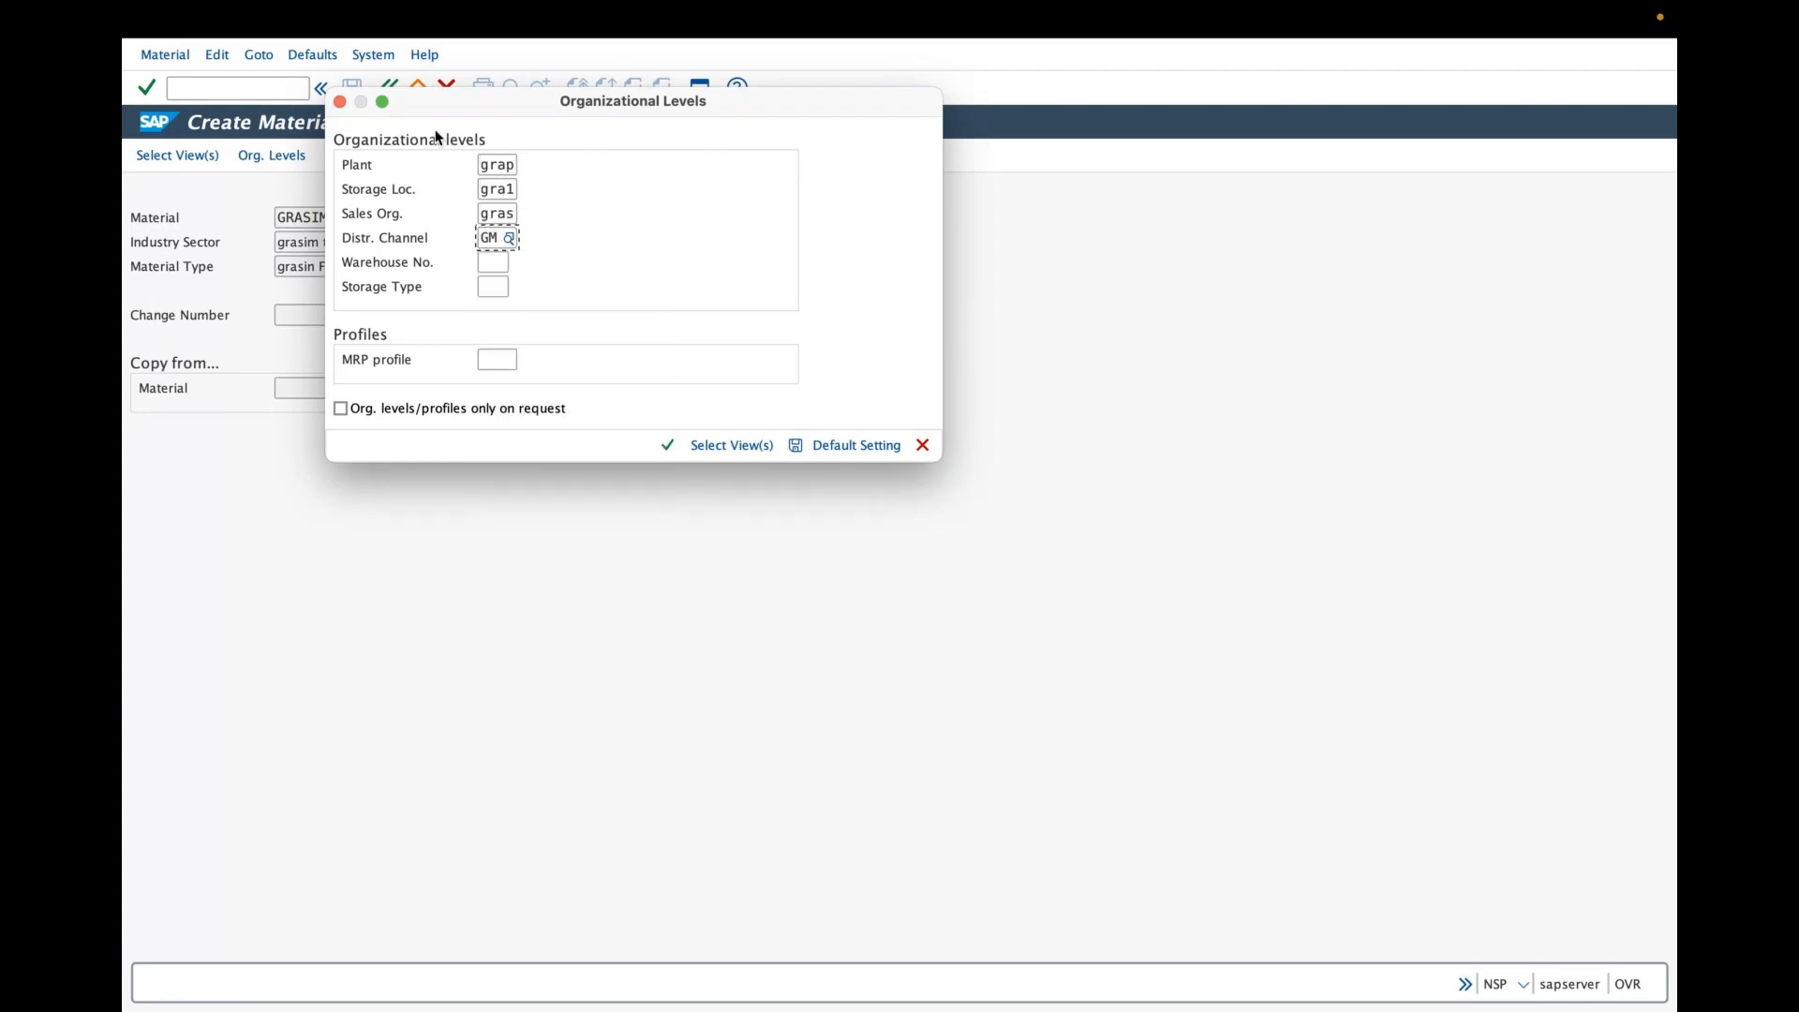
left_click(493, 259)
type("grw")
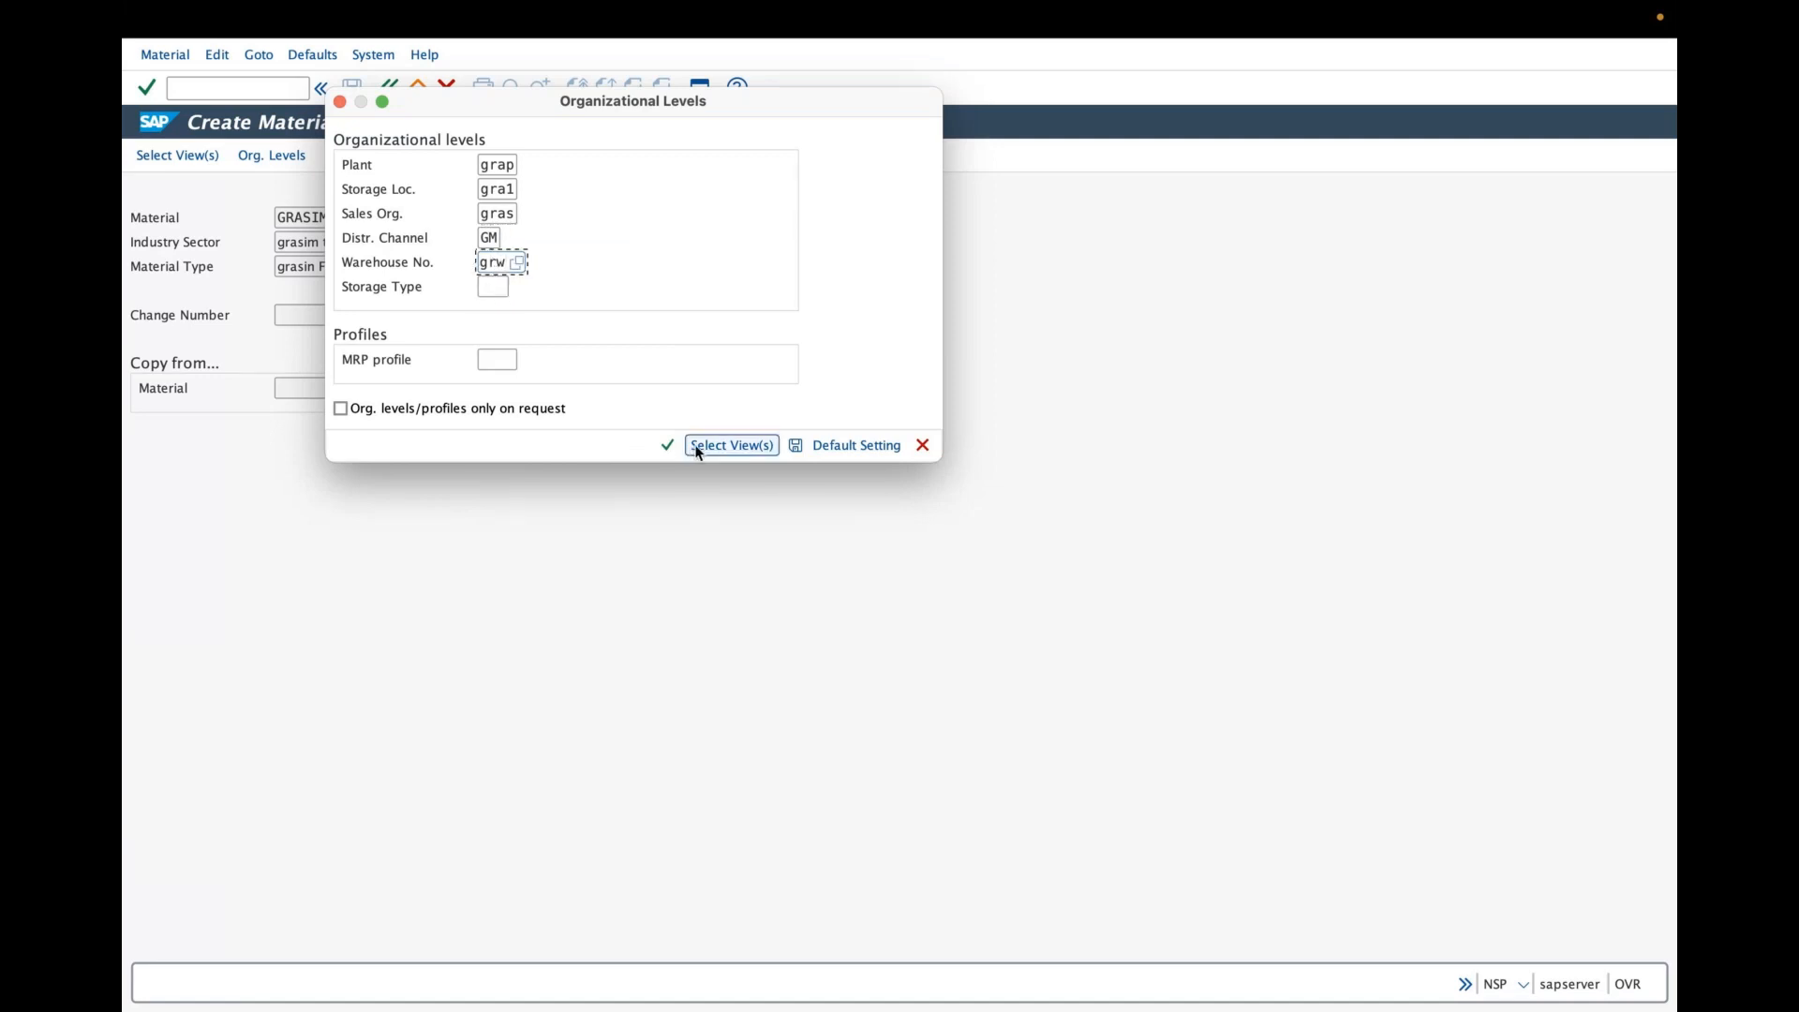
left_click(671, 443)
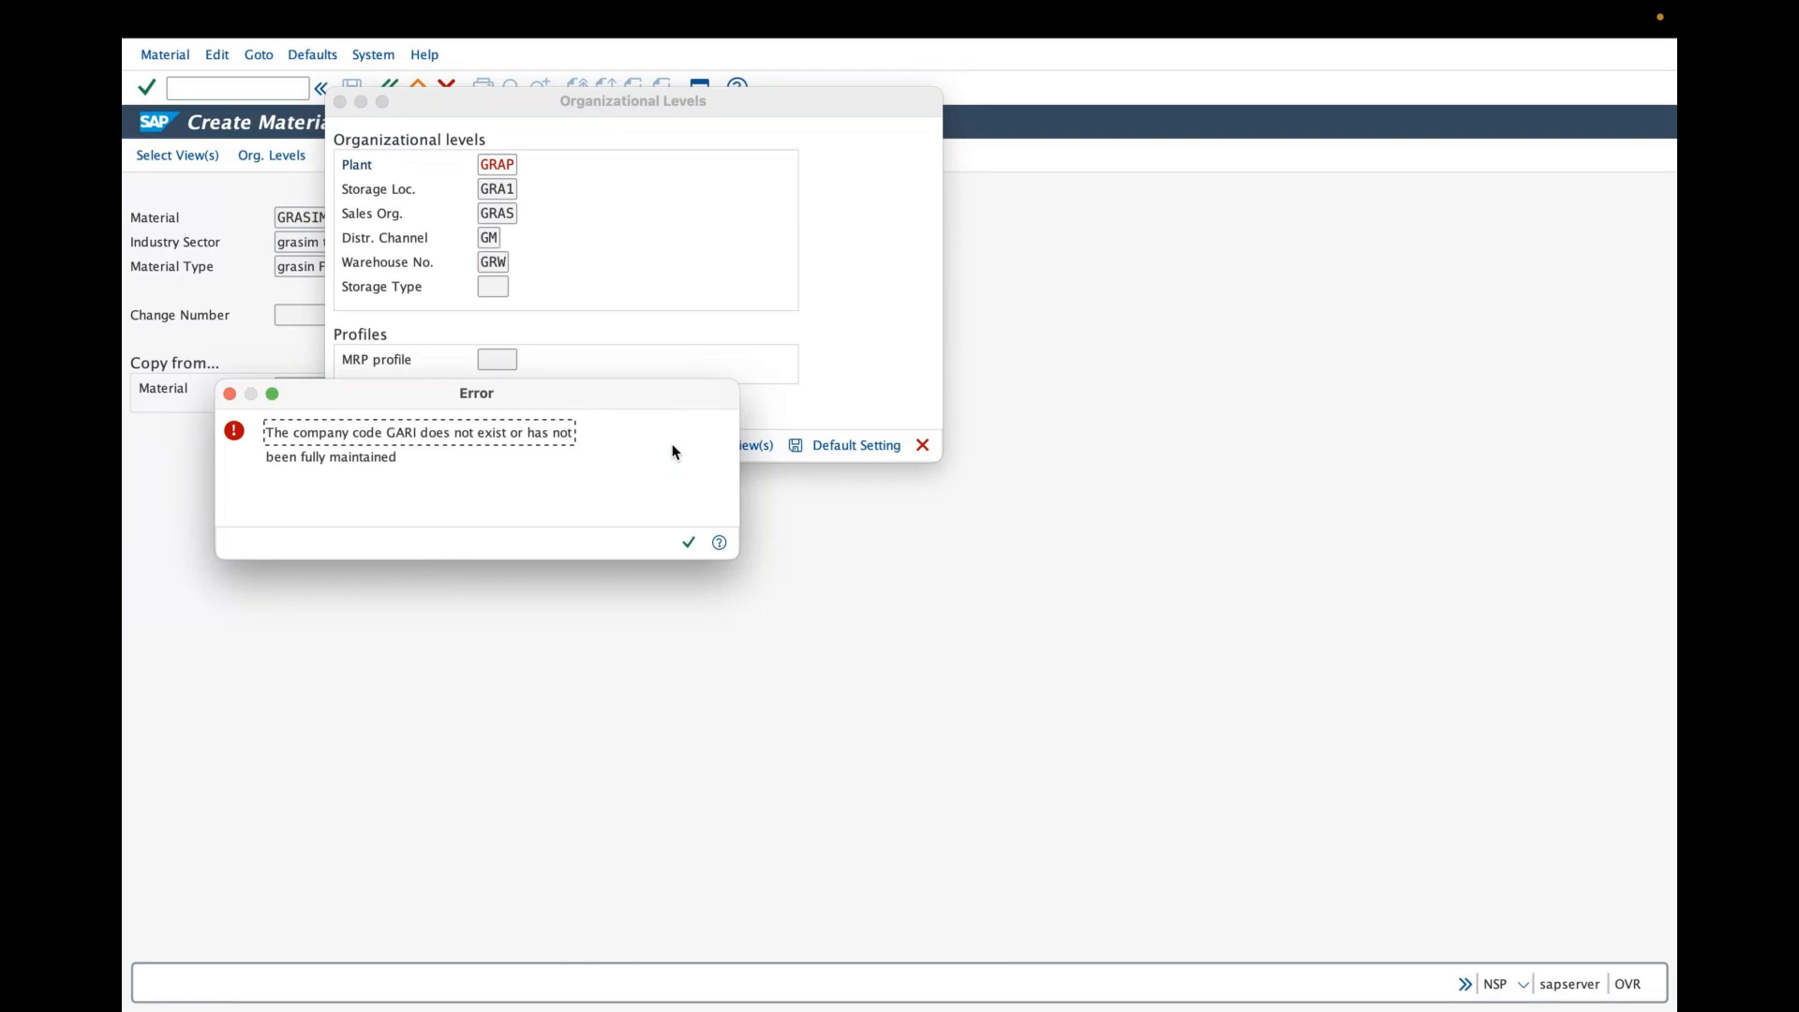
- Dismiss the company code GARI error and leave the Create Material transaction
left_click(684, 538)
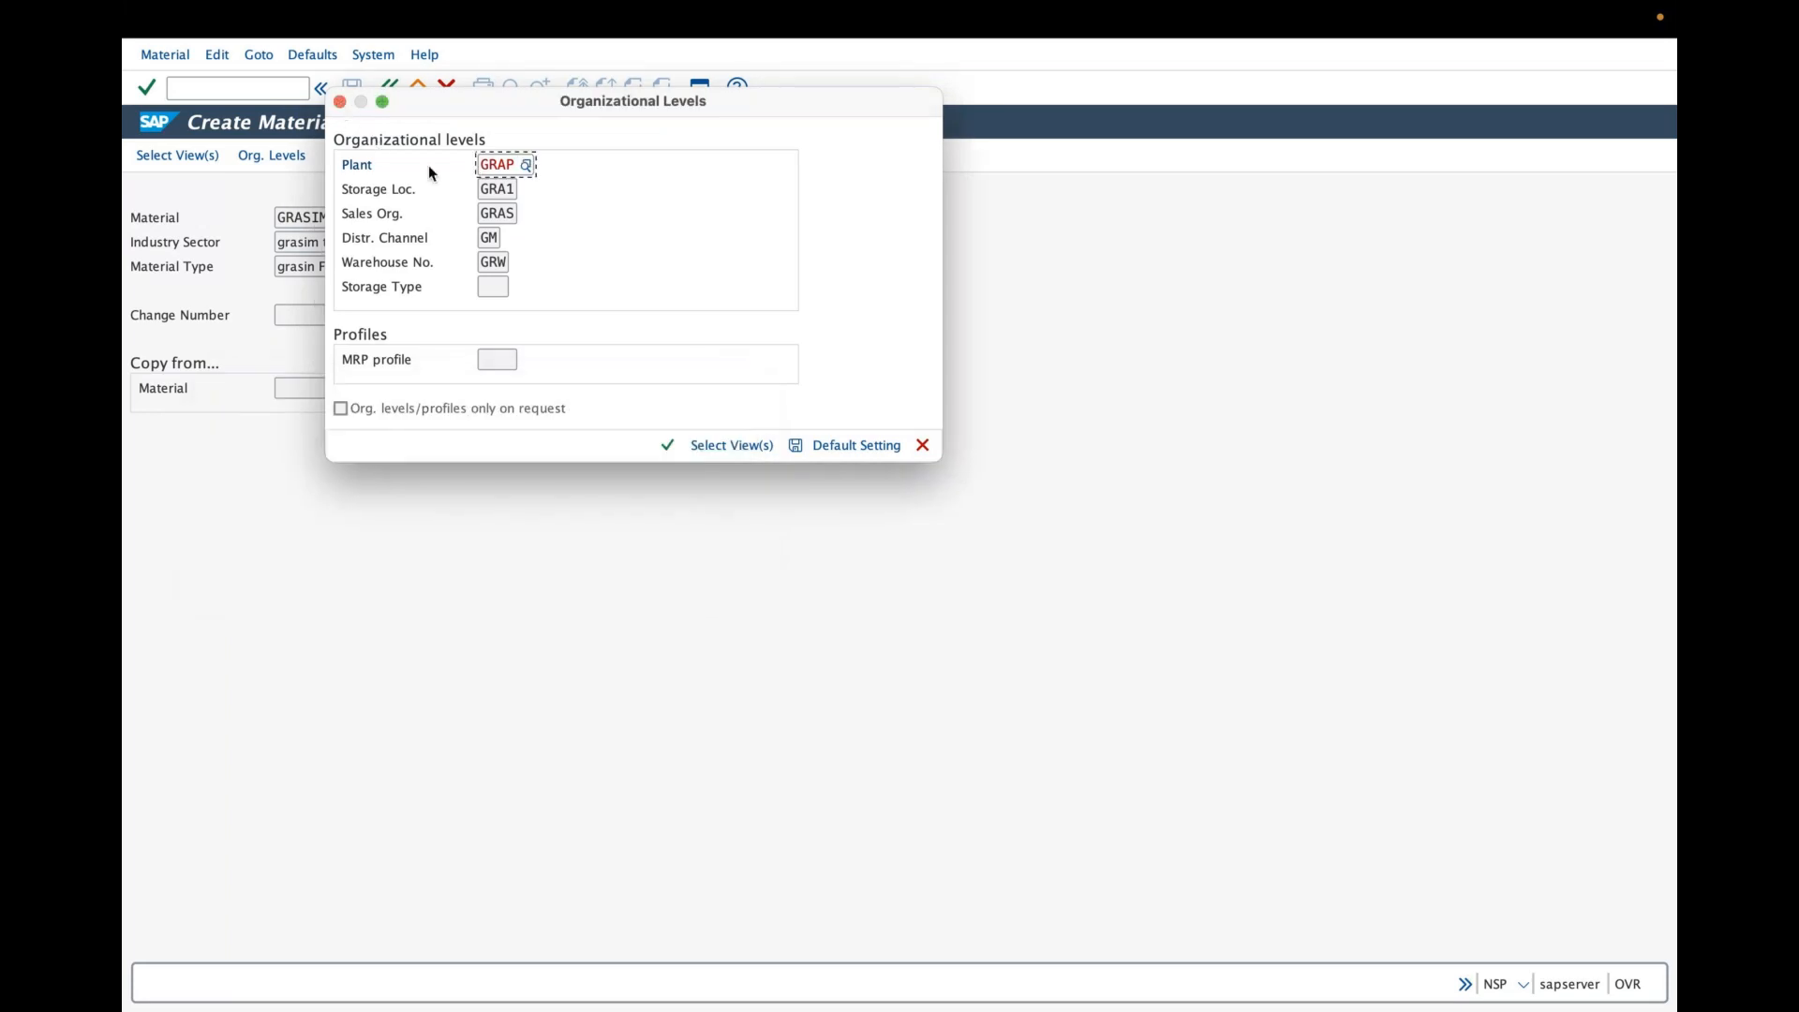
left_click(340, 102)
left_click(388, 88)
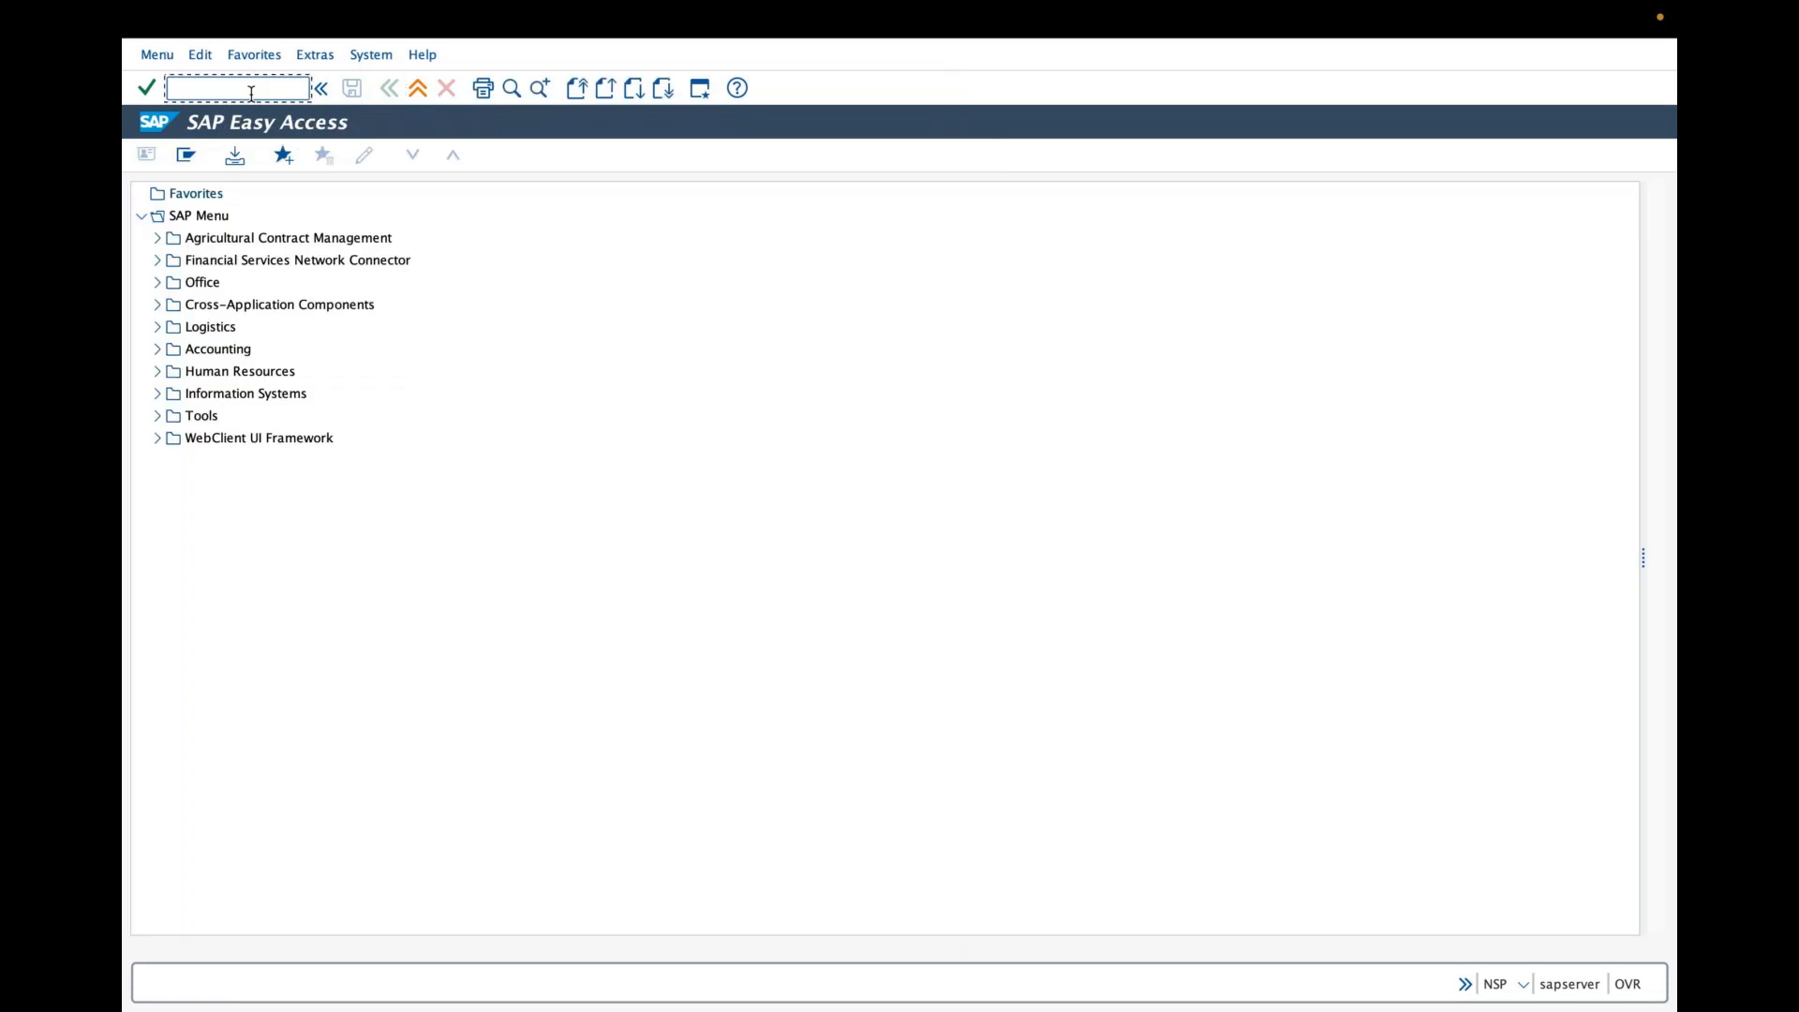
- Start transaction SPRO and open the SAP Reference IMG
left_click(251, 91)
type("spro")
key("Return")
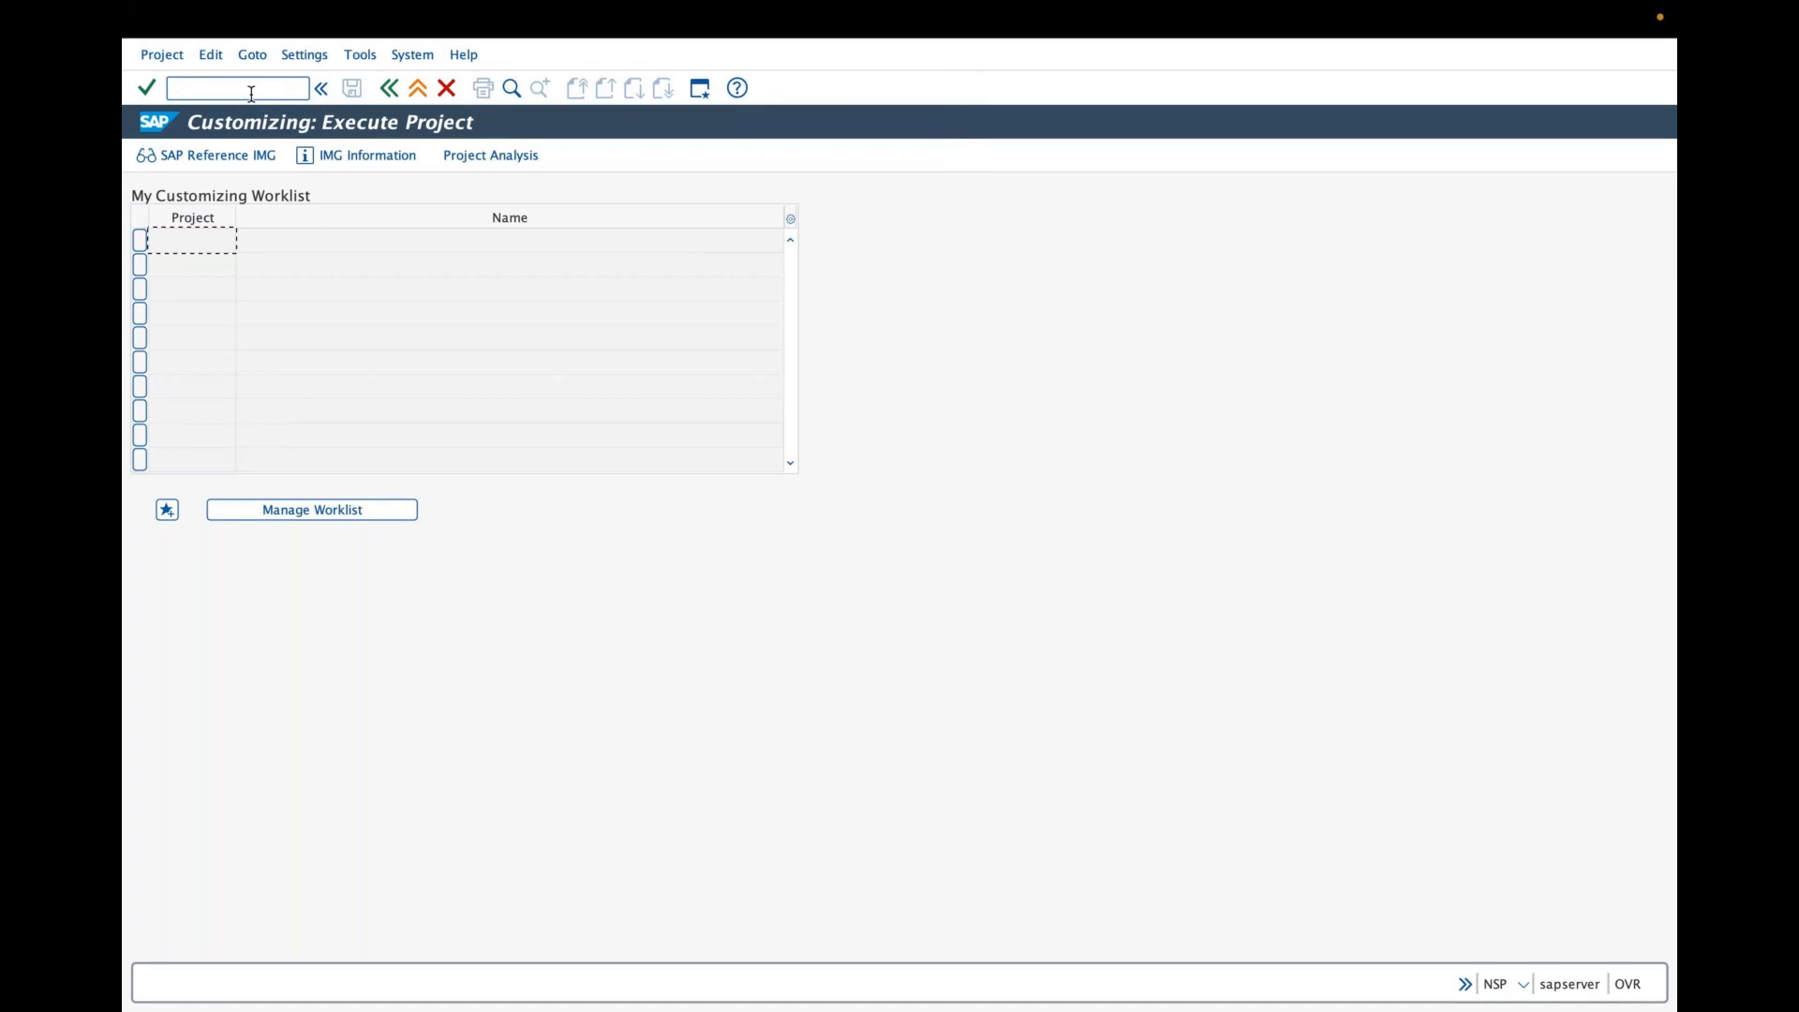
left_click(255, 150)
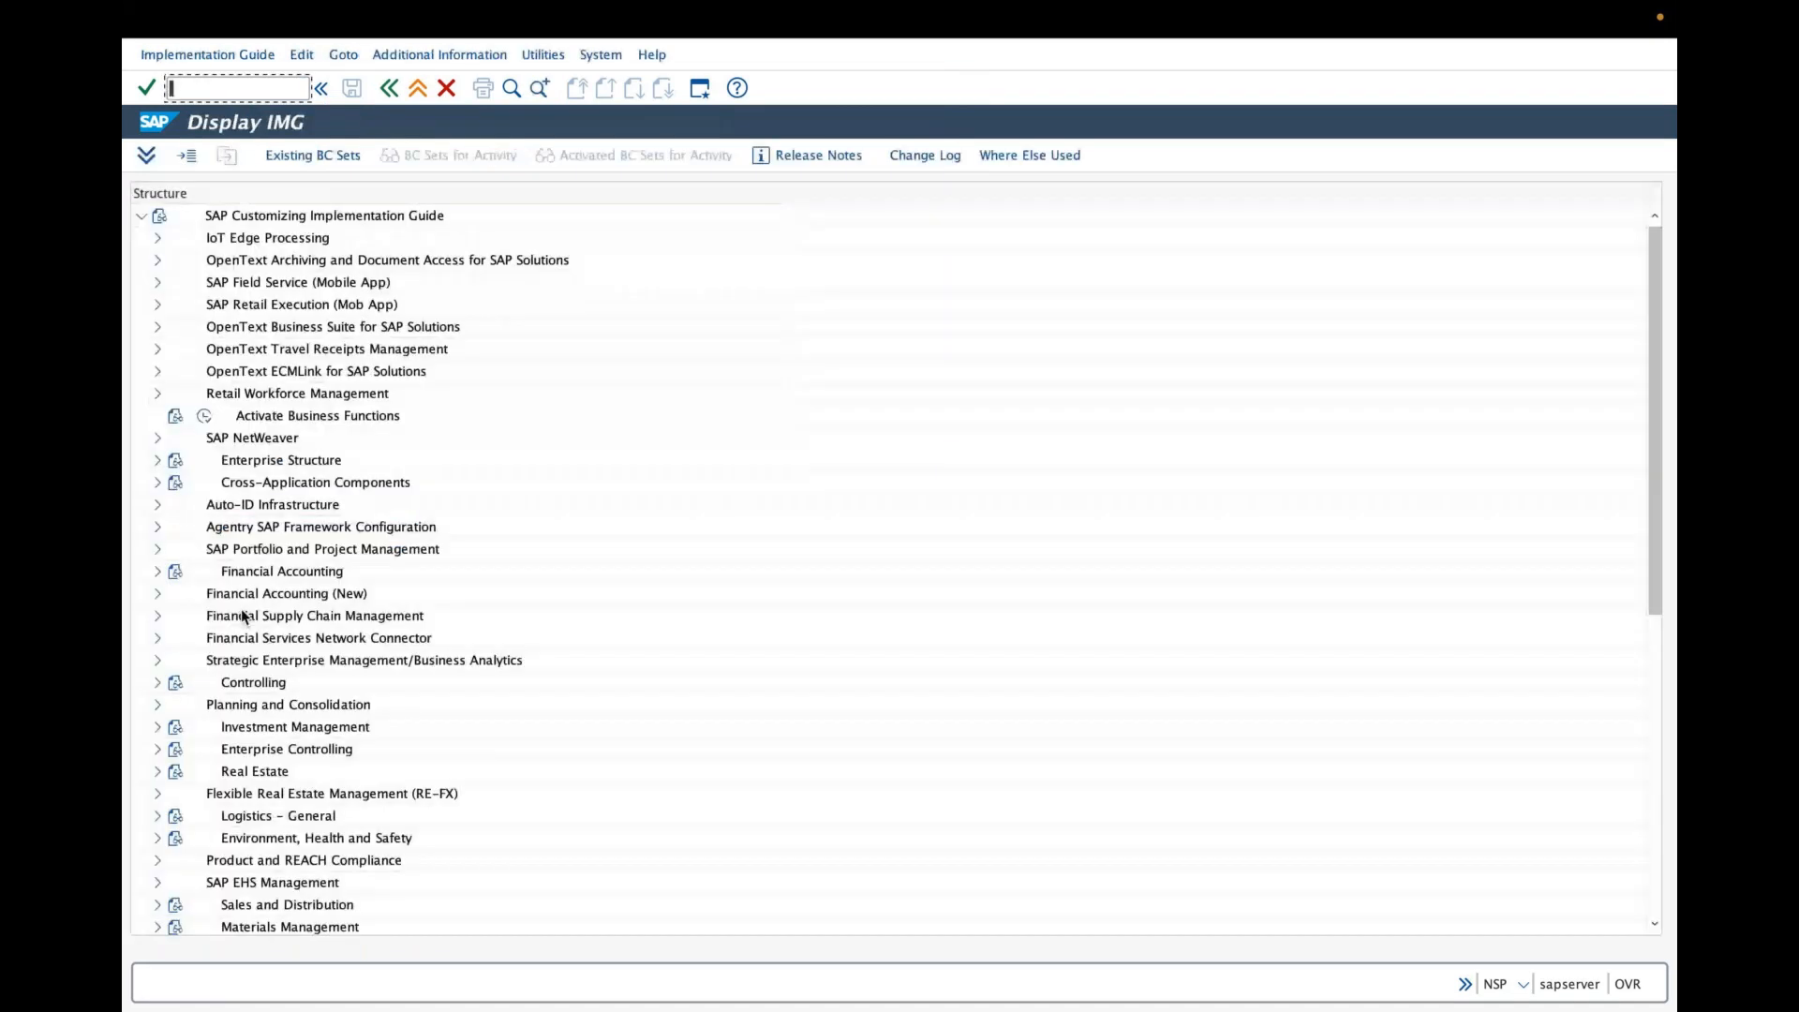
- Open the sales organization – distribution channel – plant assignment under Enterprise Structure and position the list on sales organization GRA
left_click(157, 460)
left_click(173, 527)
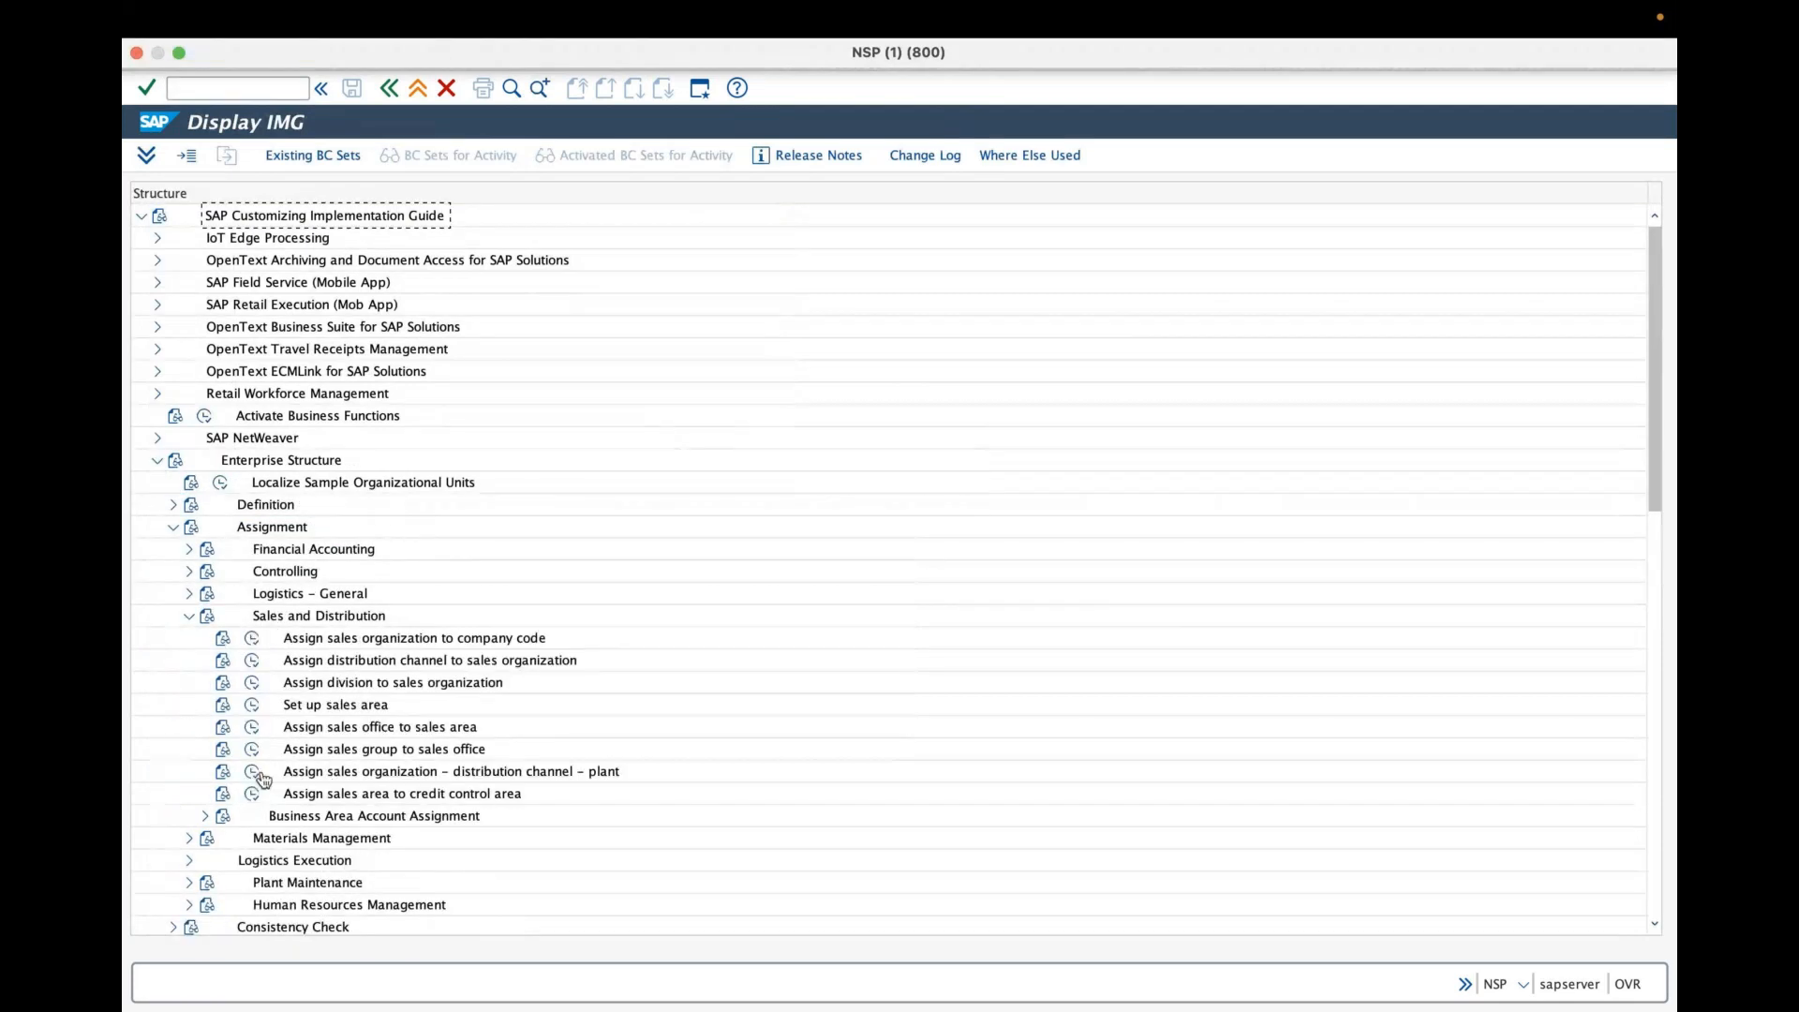
left_click(259, 773)
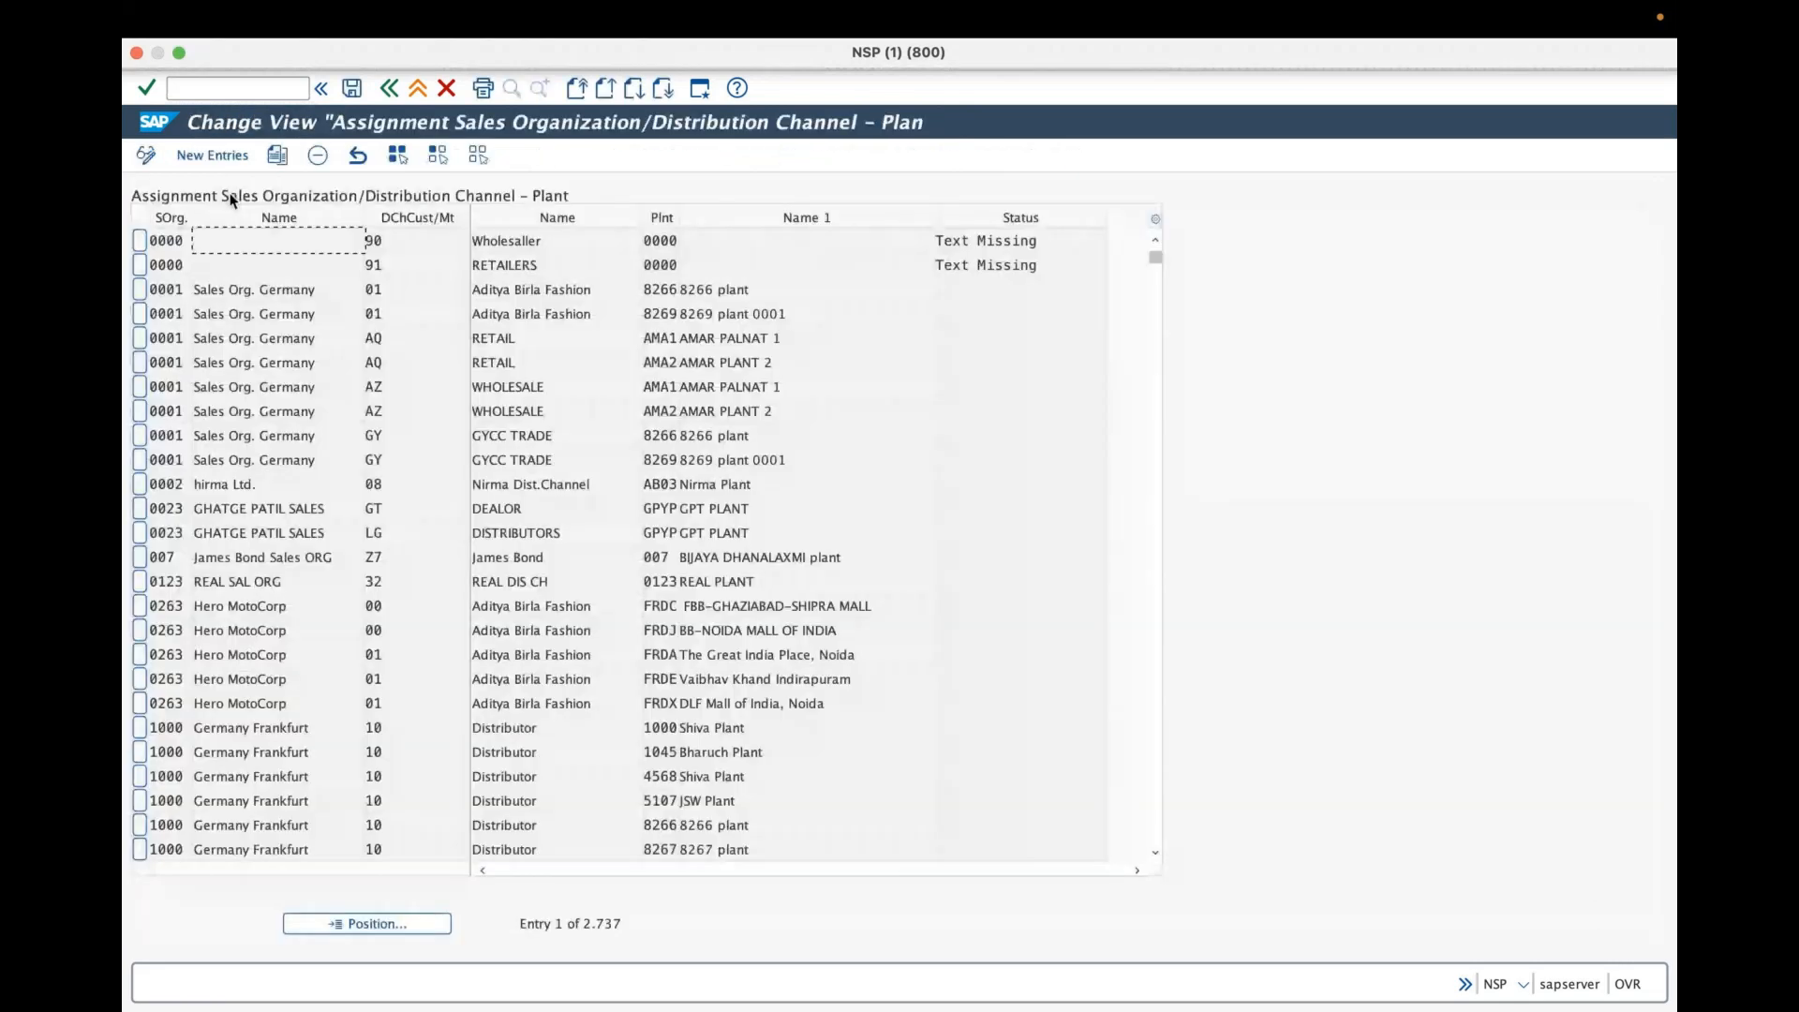
left_click(441, 923)
type("a")
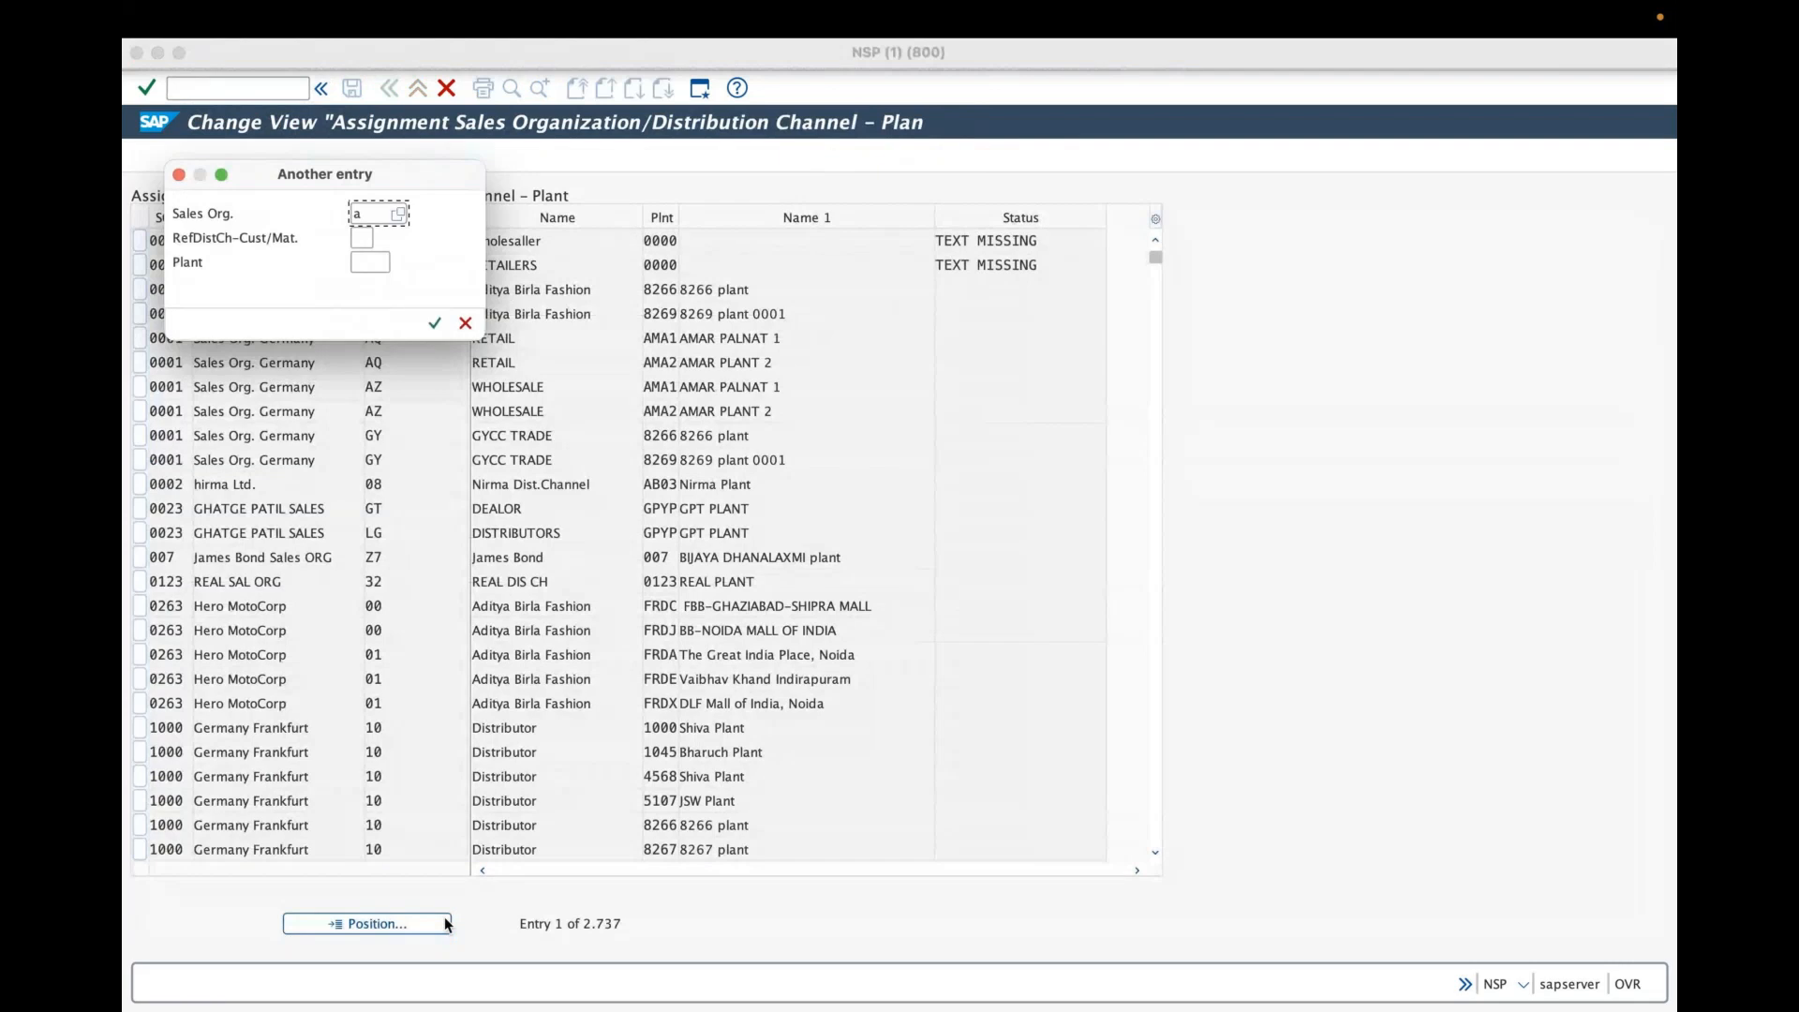
key("BackSpace")
type("gr")
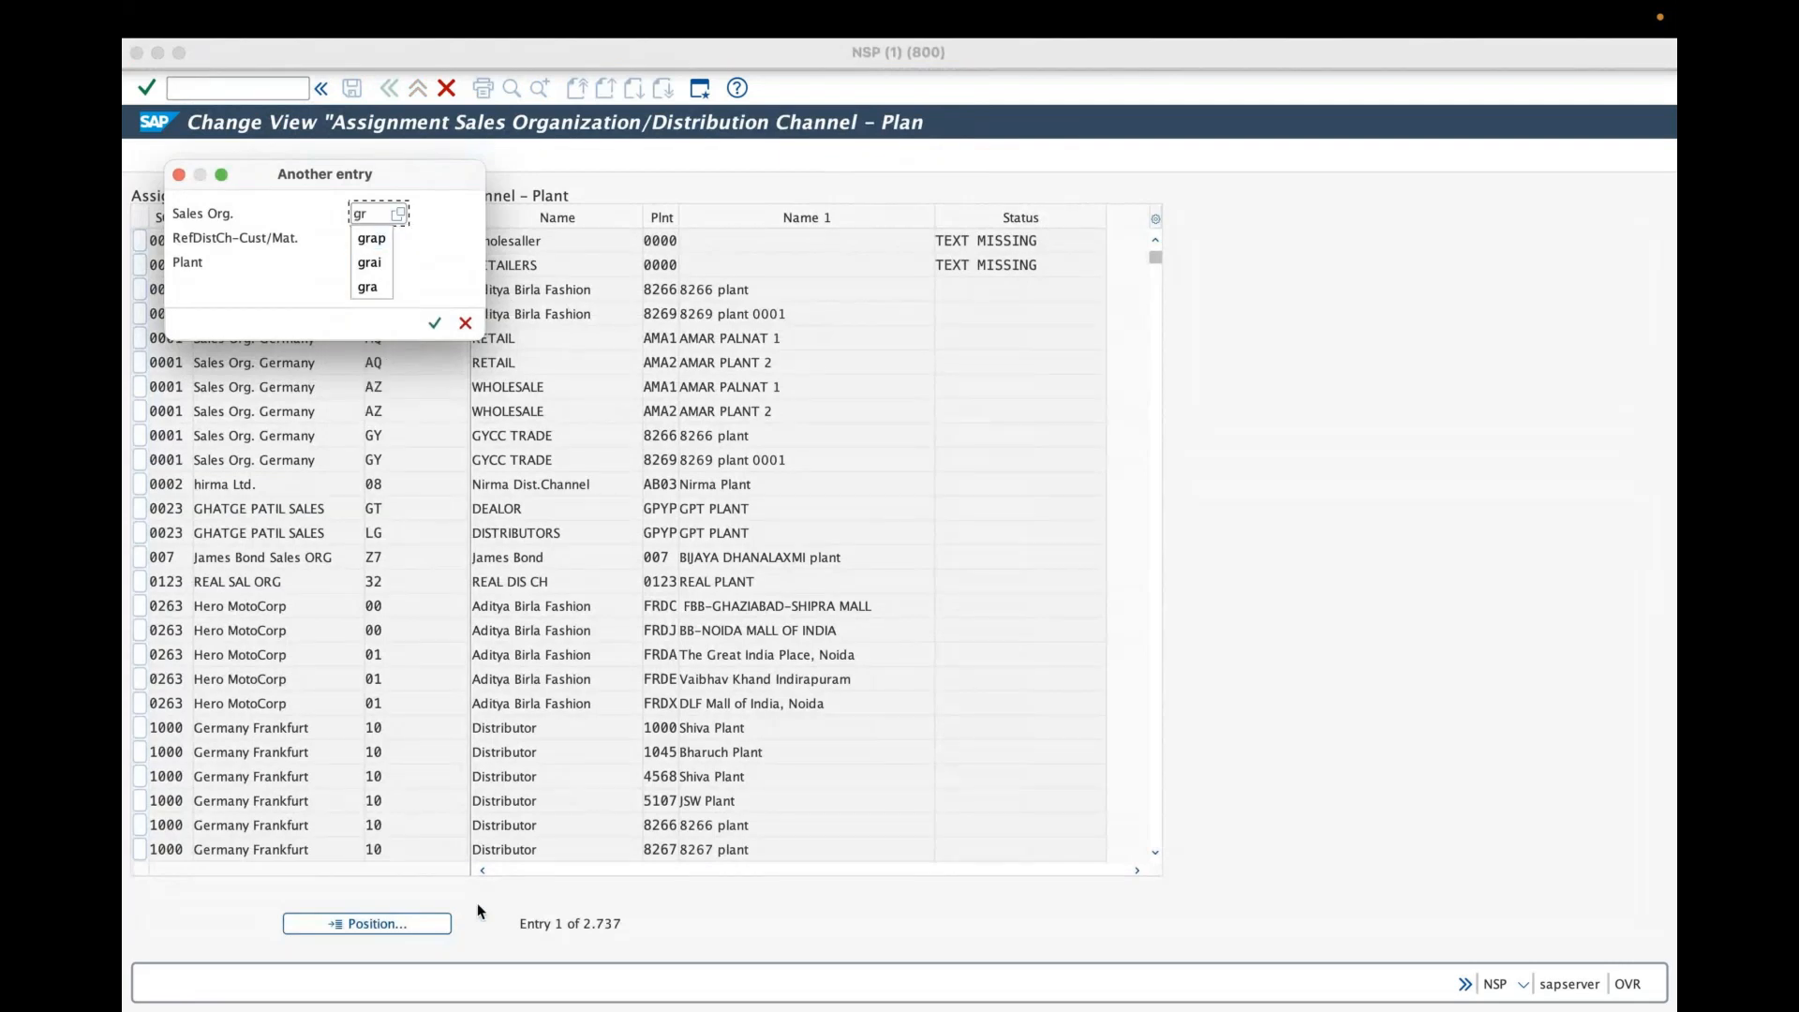
type("a")
key("Return")
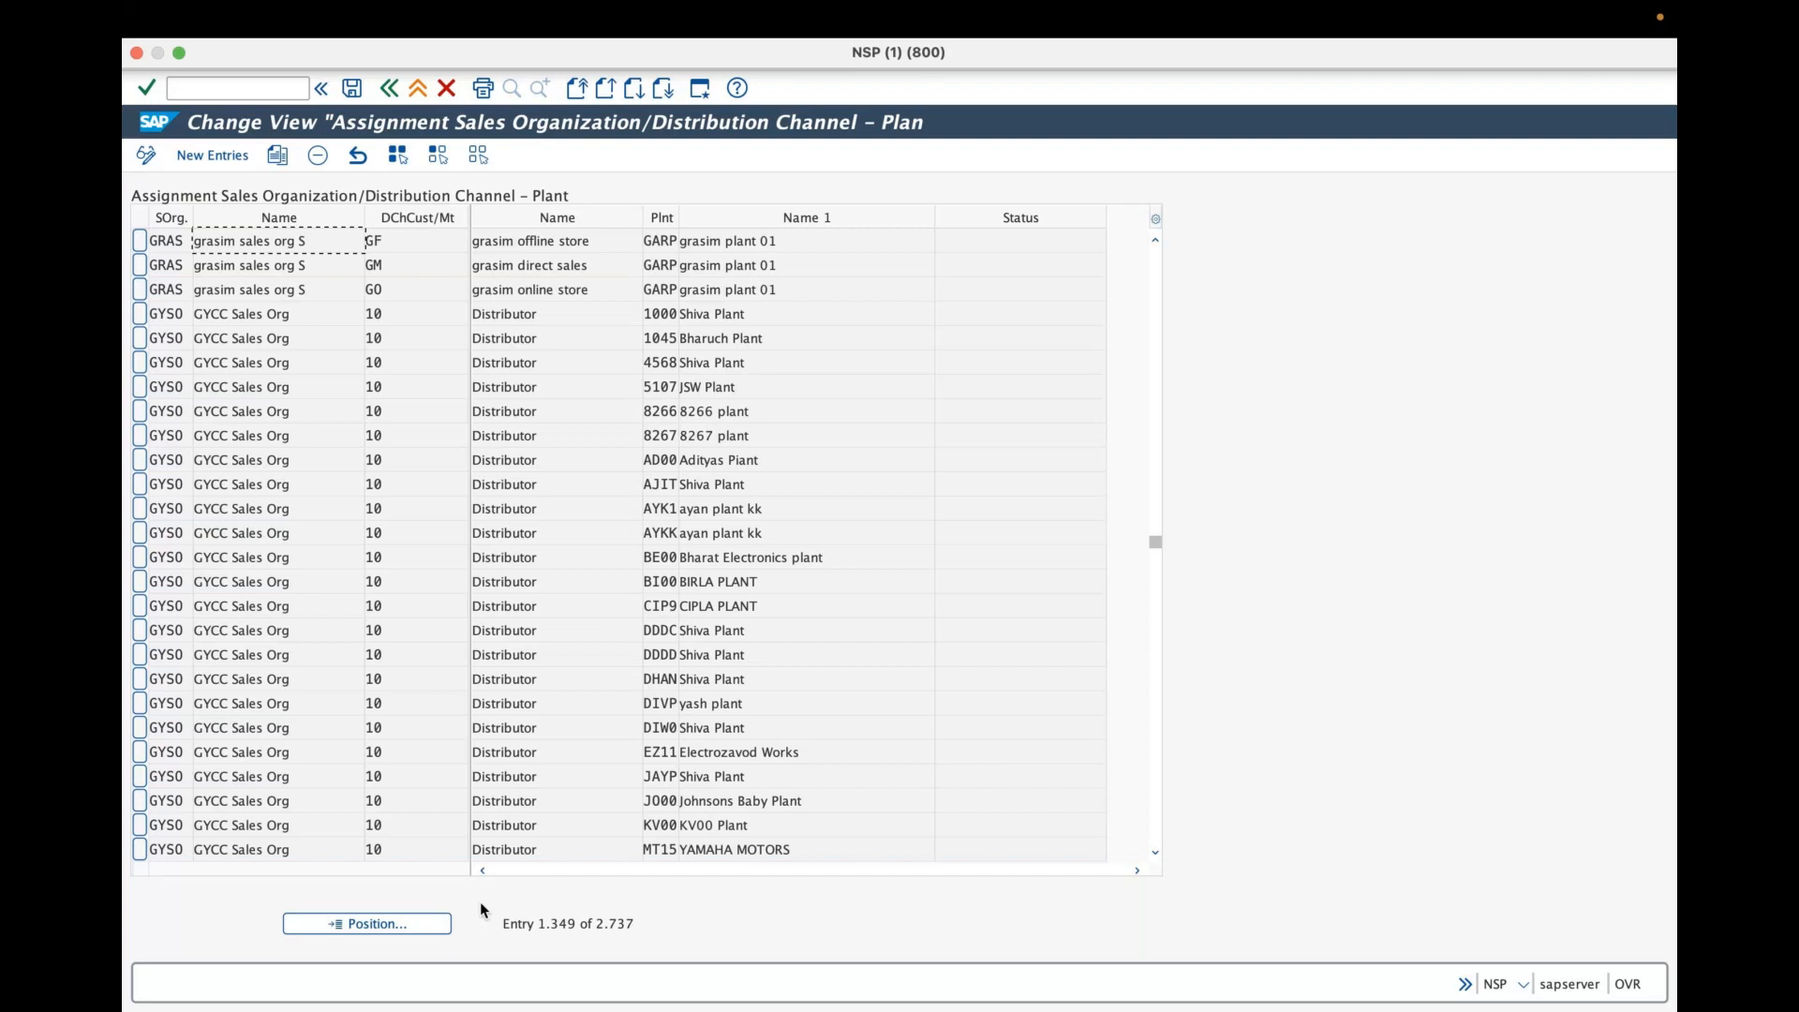
- Open the plant-to-company-code assignment under Logistics – General and position the list on plant GRA
left_click(389, 89)
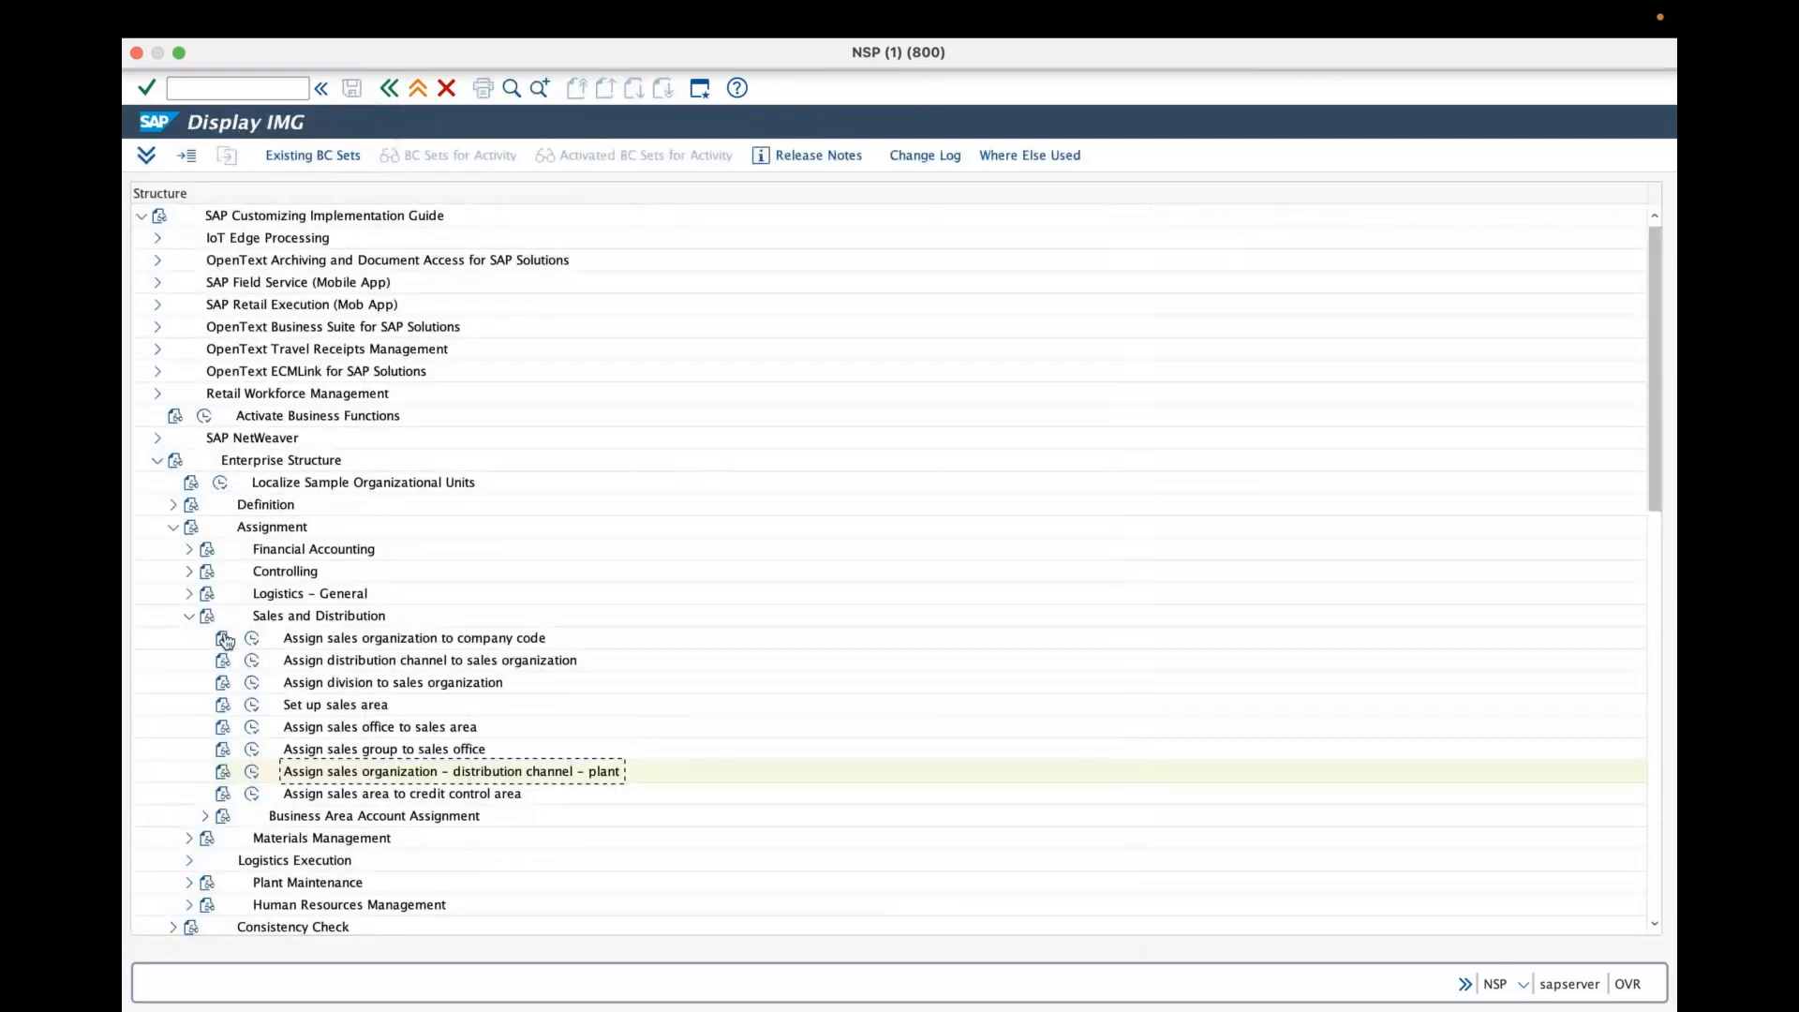
left_click(190, 617)
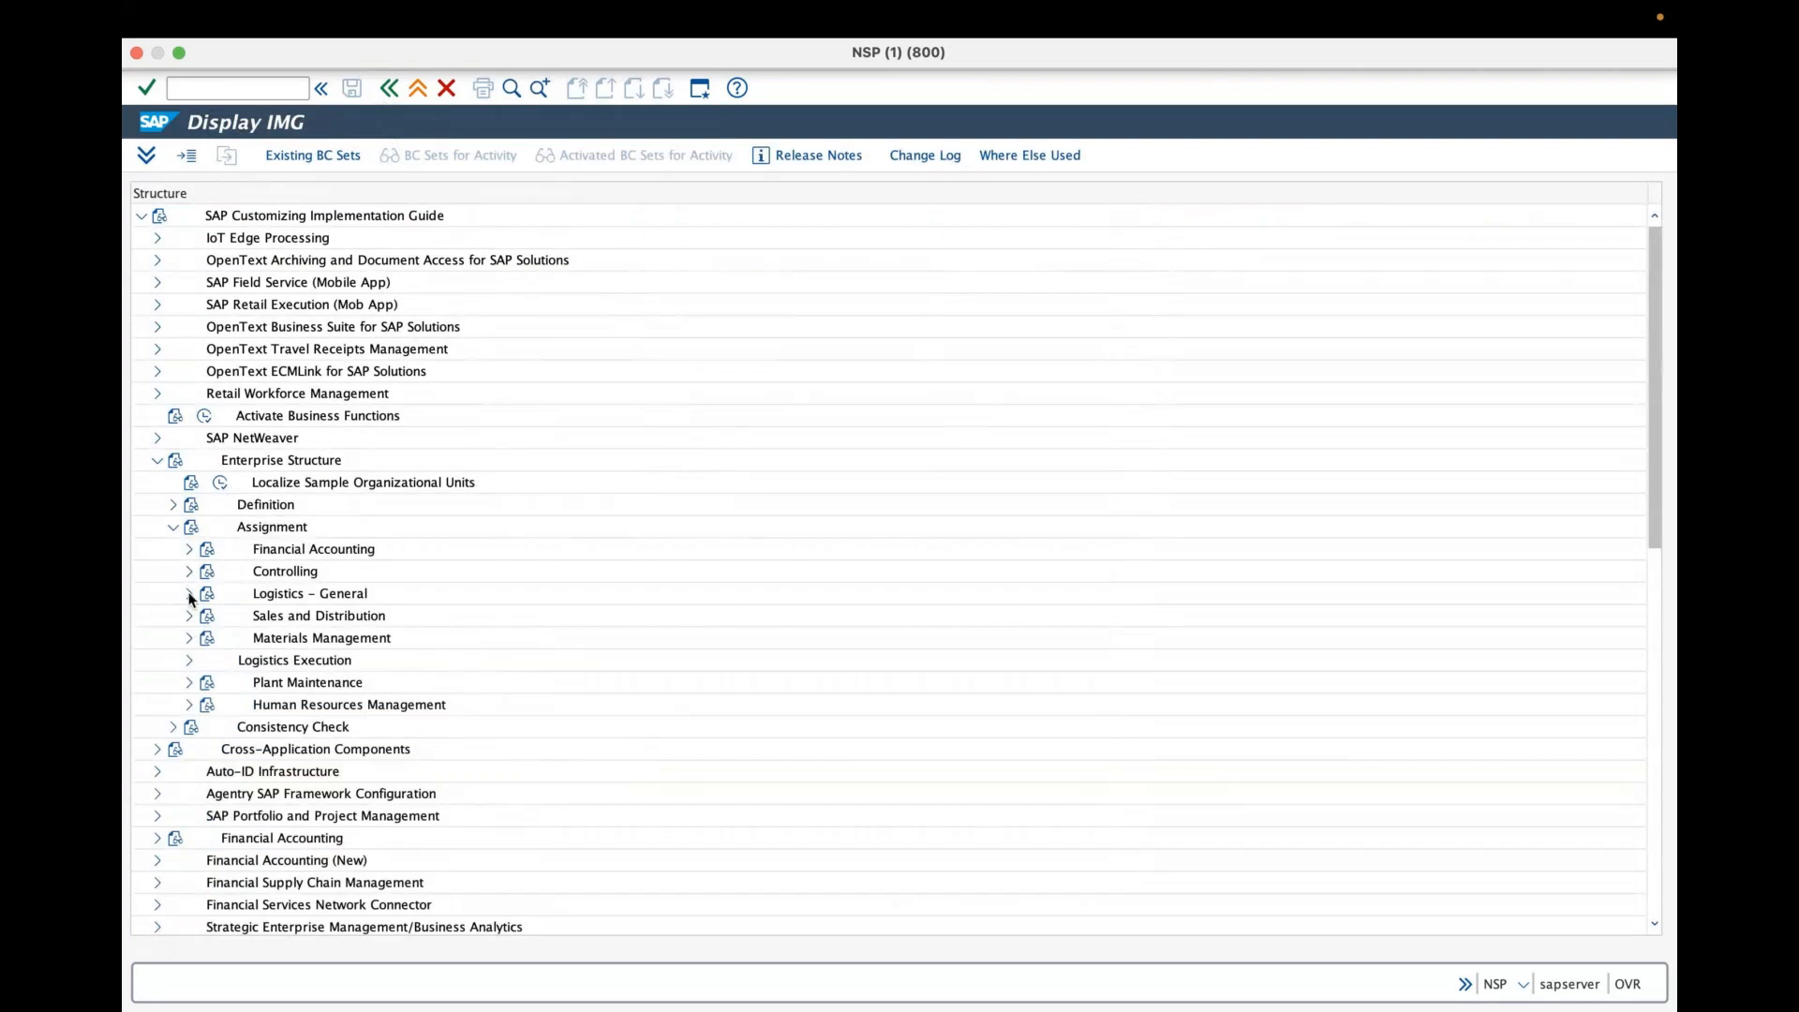
left_click(189, 594)
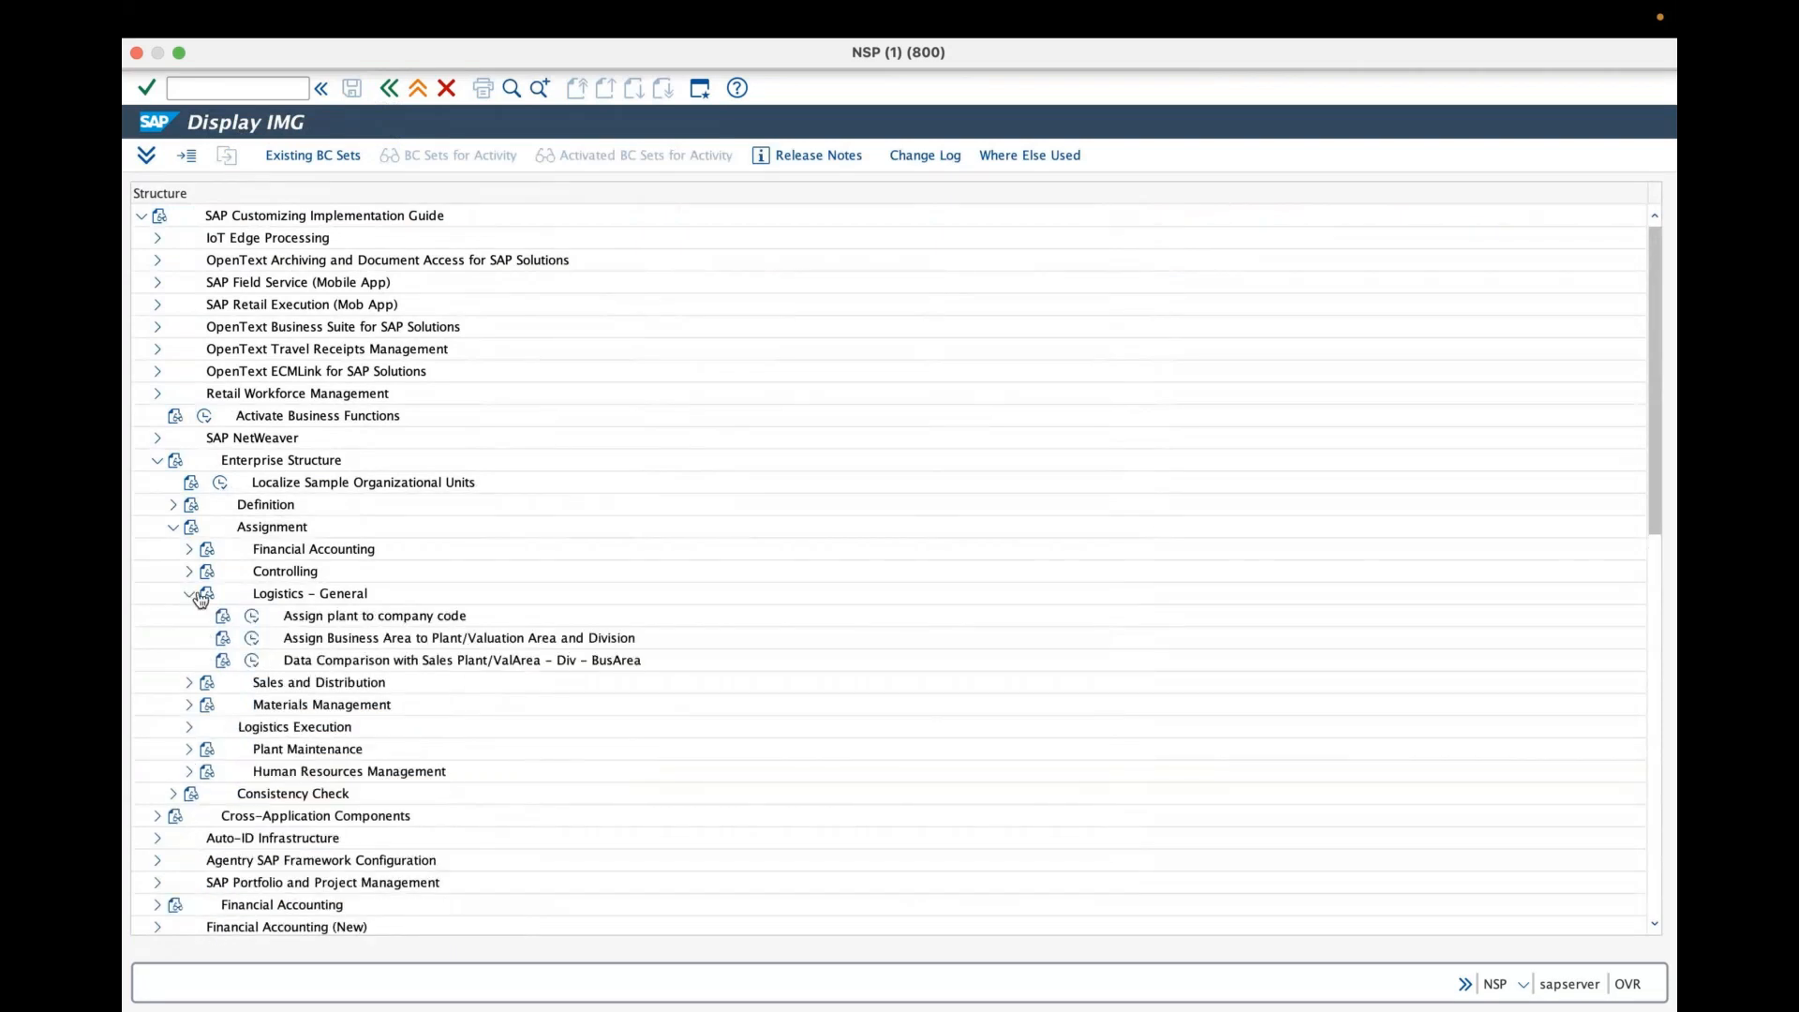
left_click(247, 617)
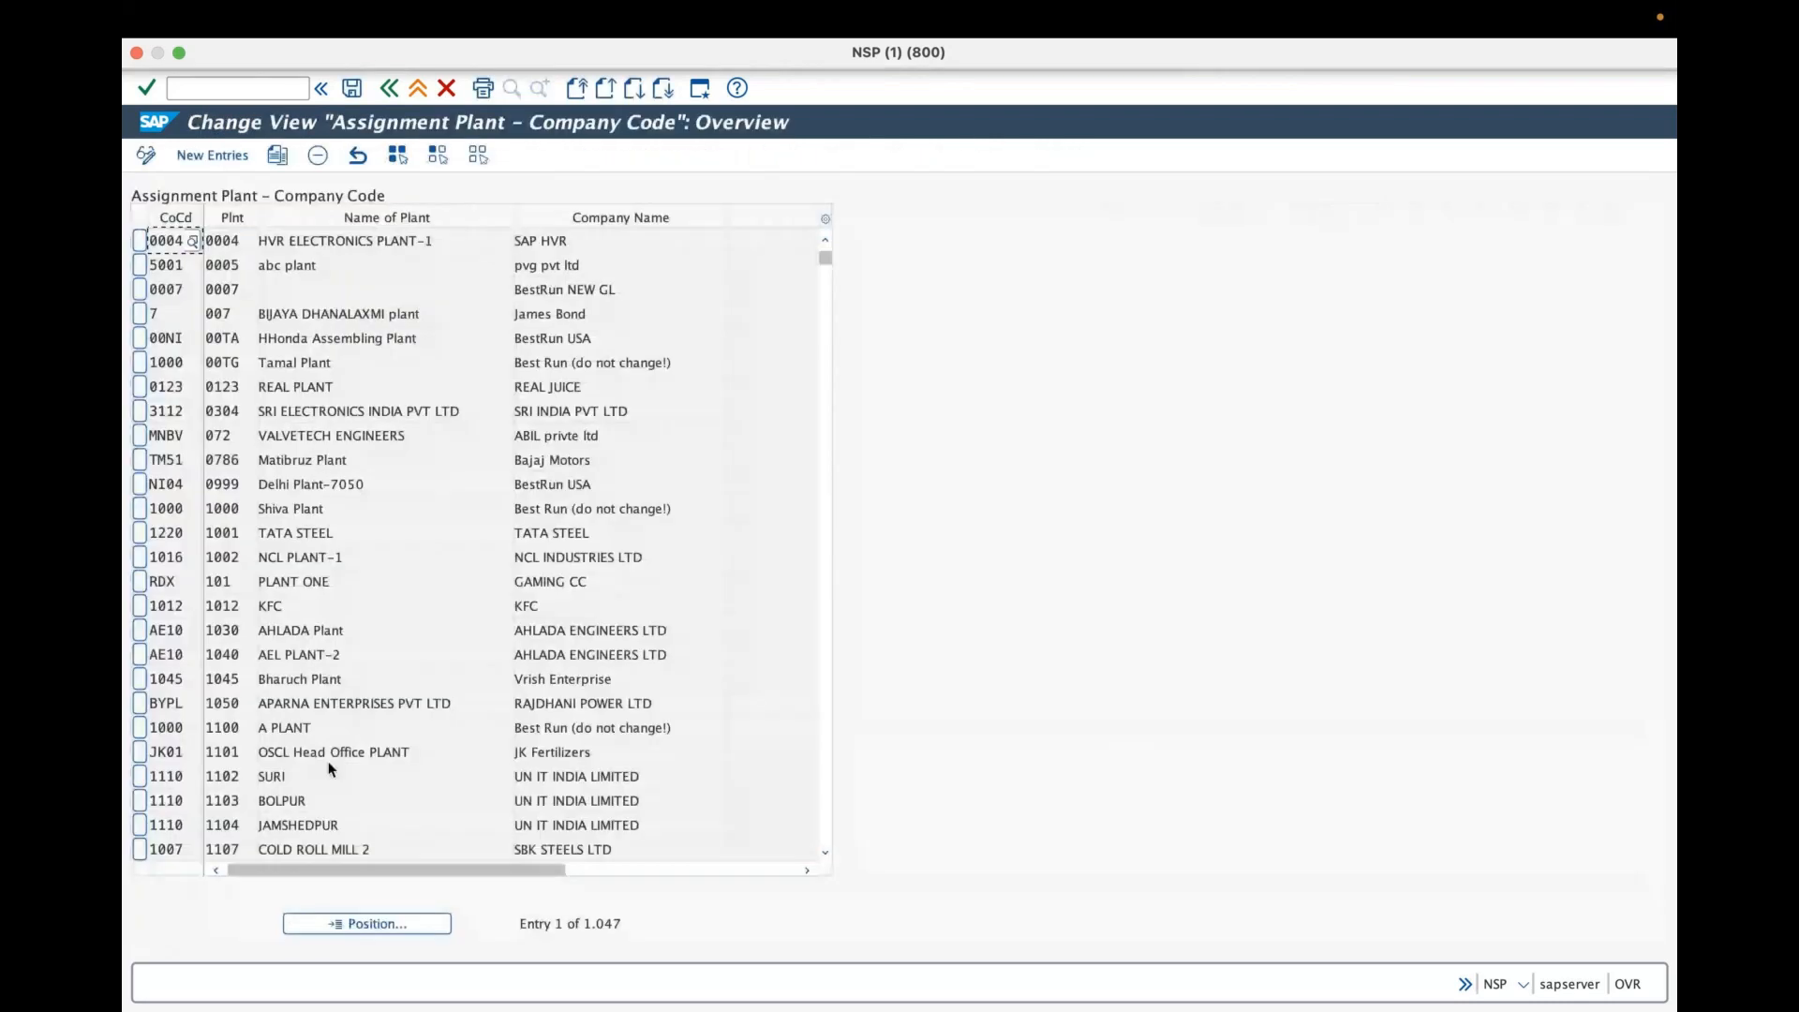
left_click(401, 926)
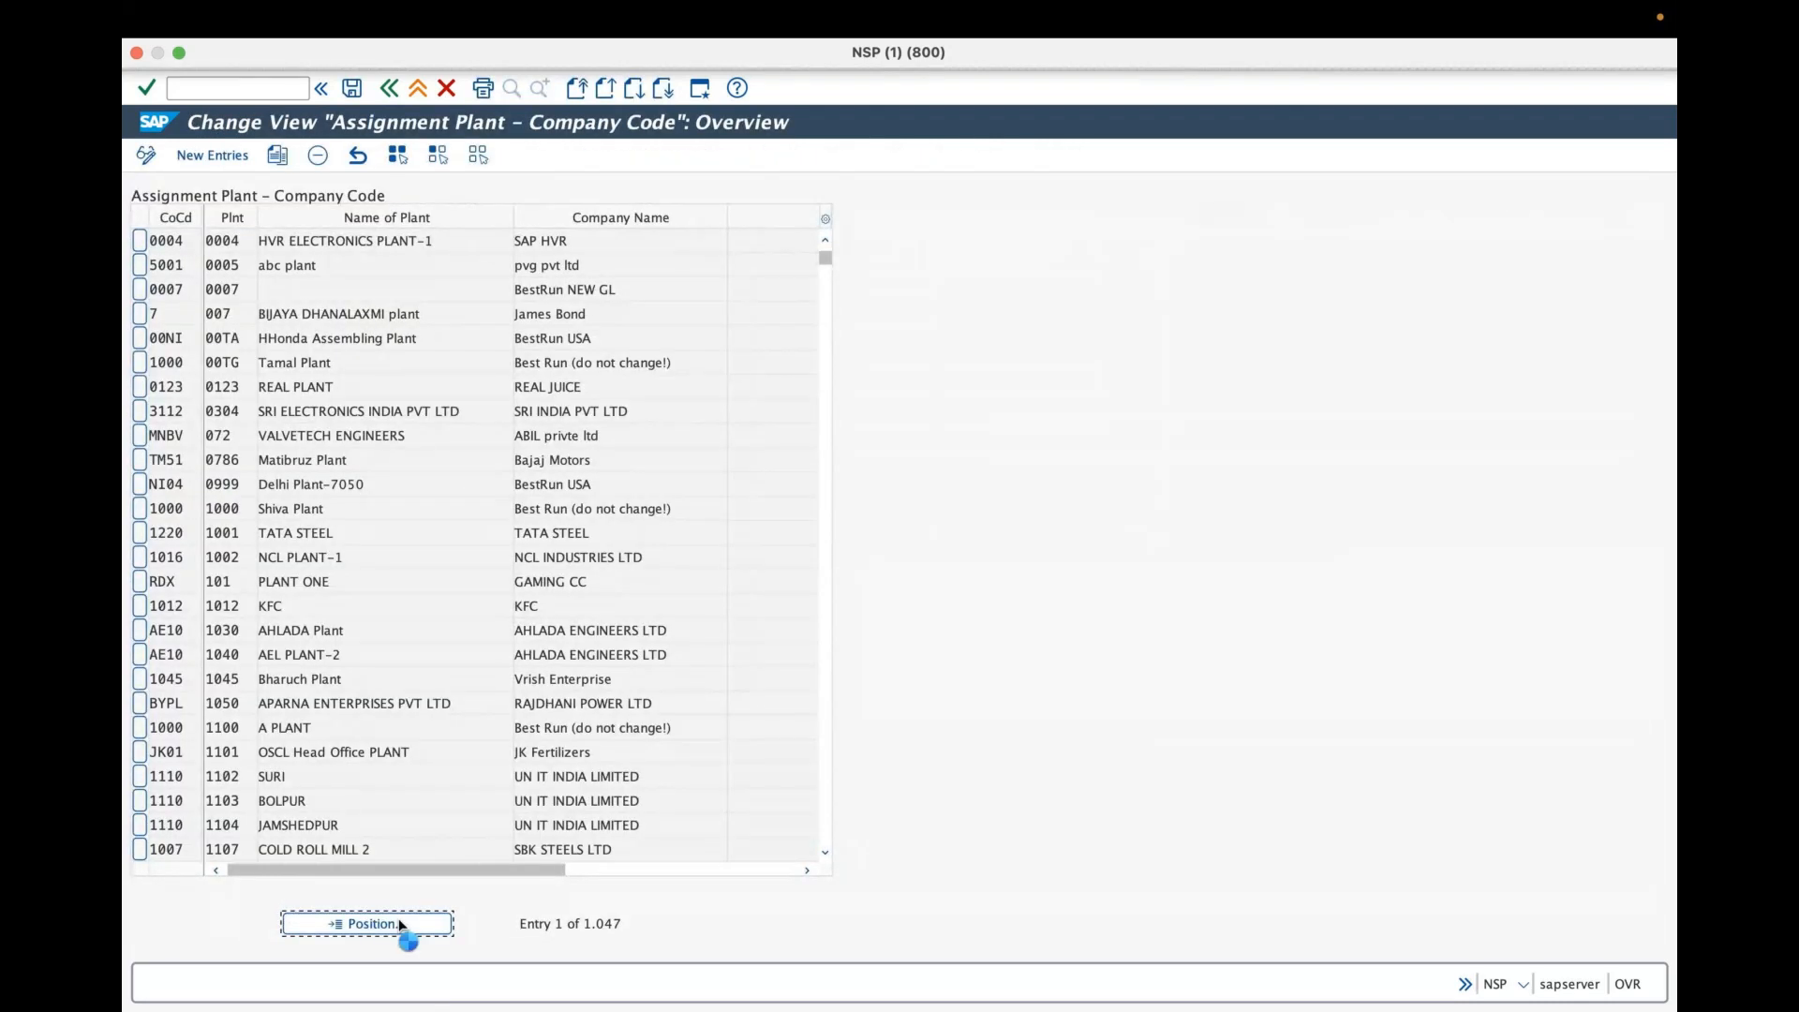
type("gra")
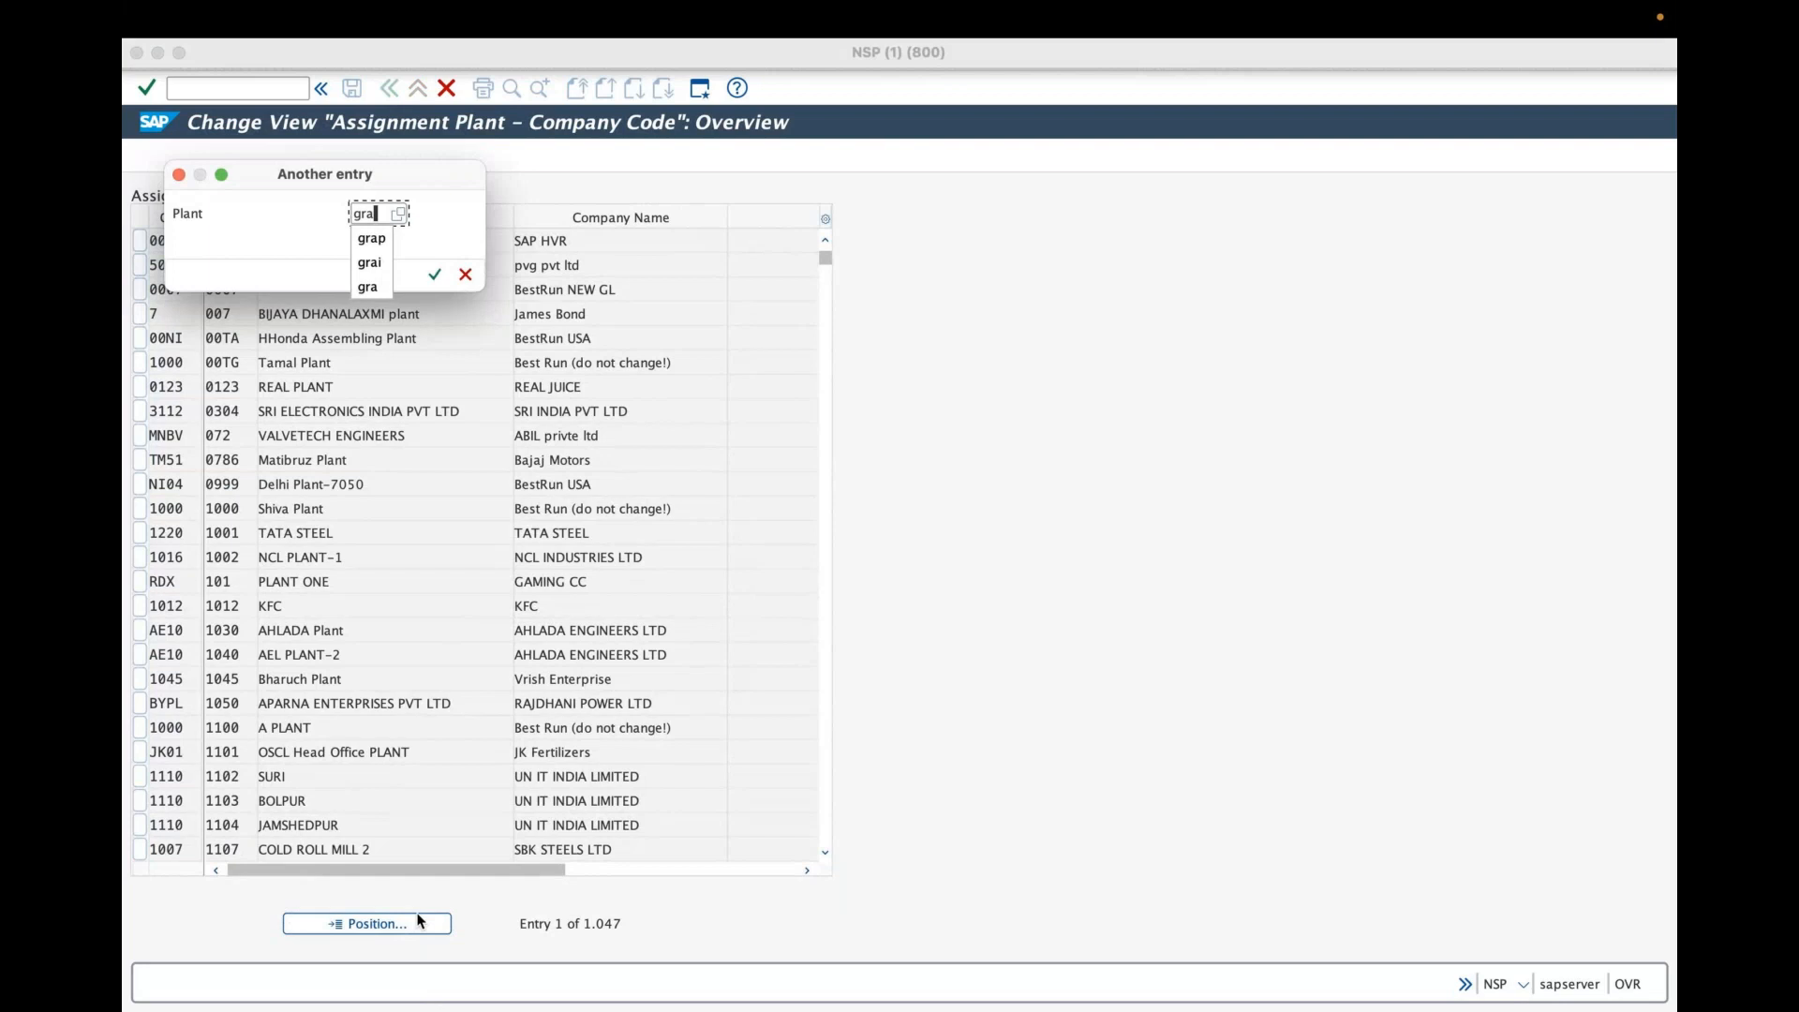
key("Return")
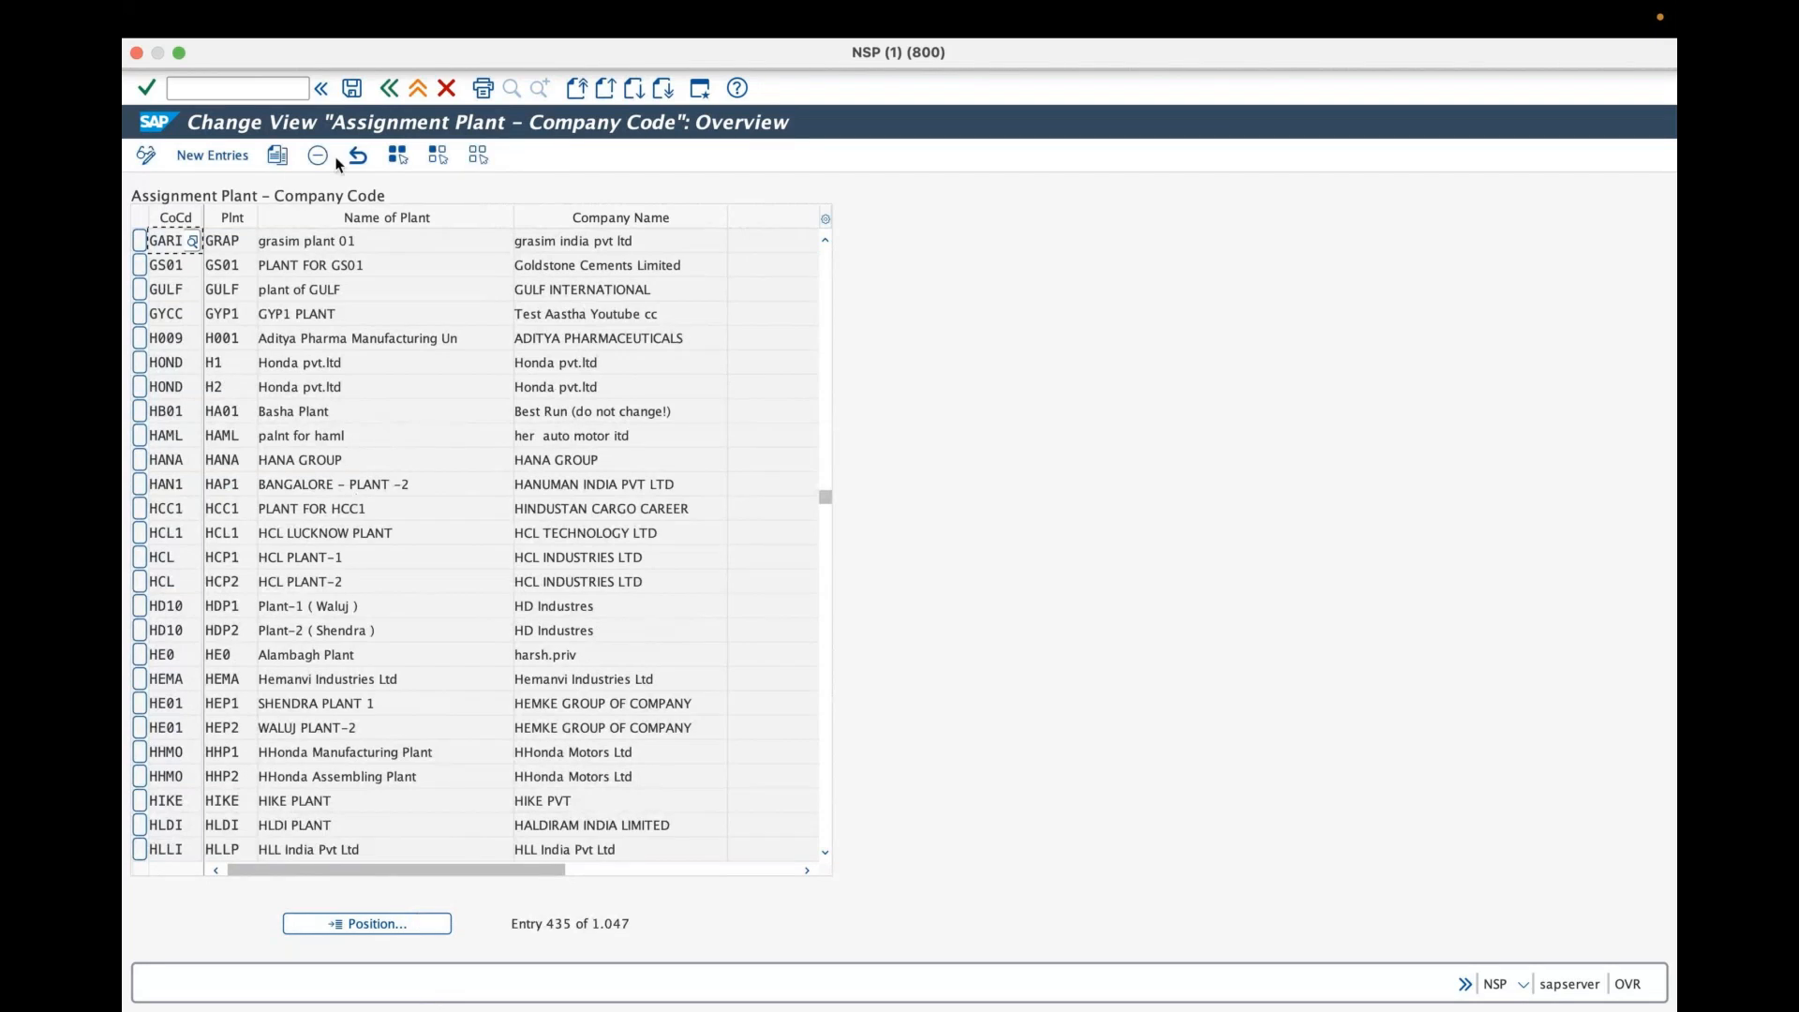
- Open the sales-organization-to-company-code assignment under Sales and Distribution and position the list on GRA
left_click(387, 92)
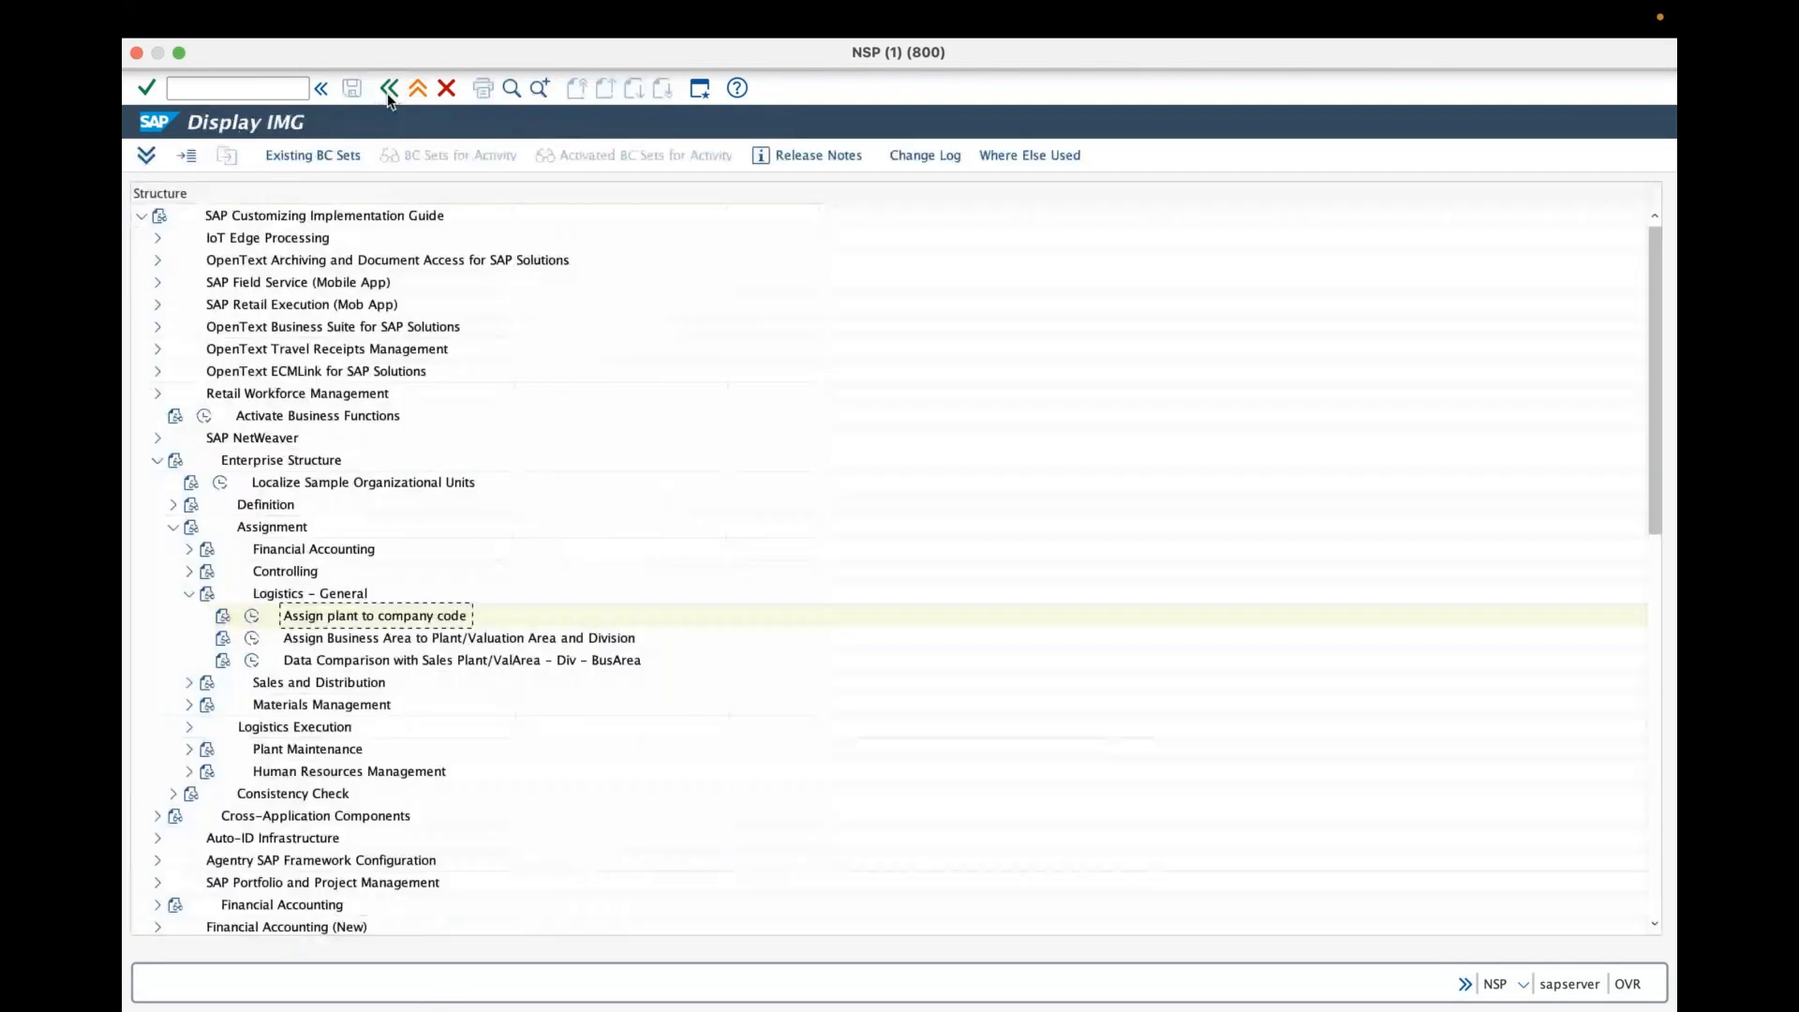
left_click(188, 594)
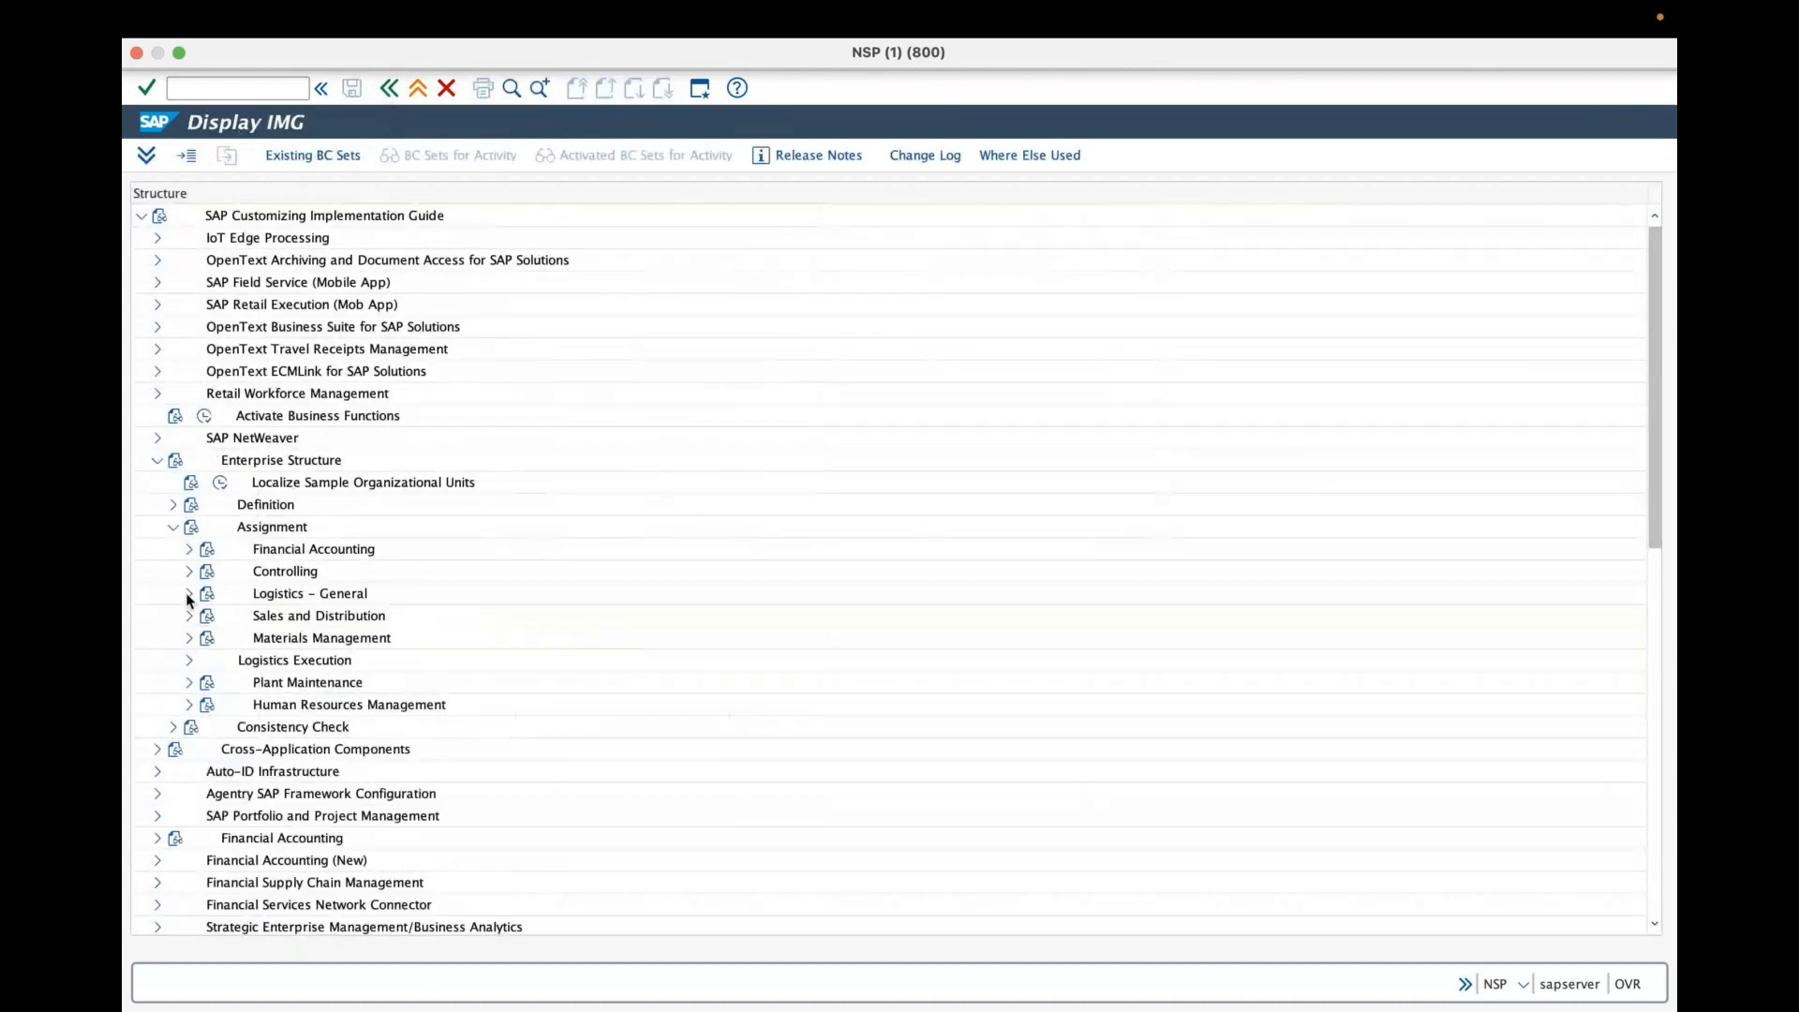
left_click(188, 616)
left_click(252, 639)
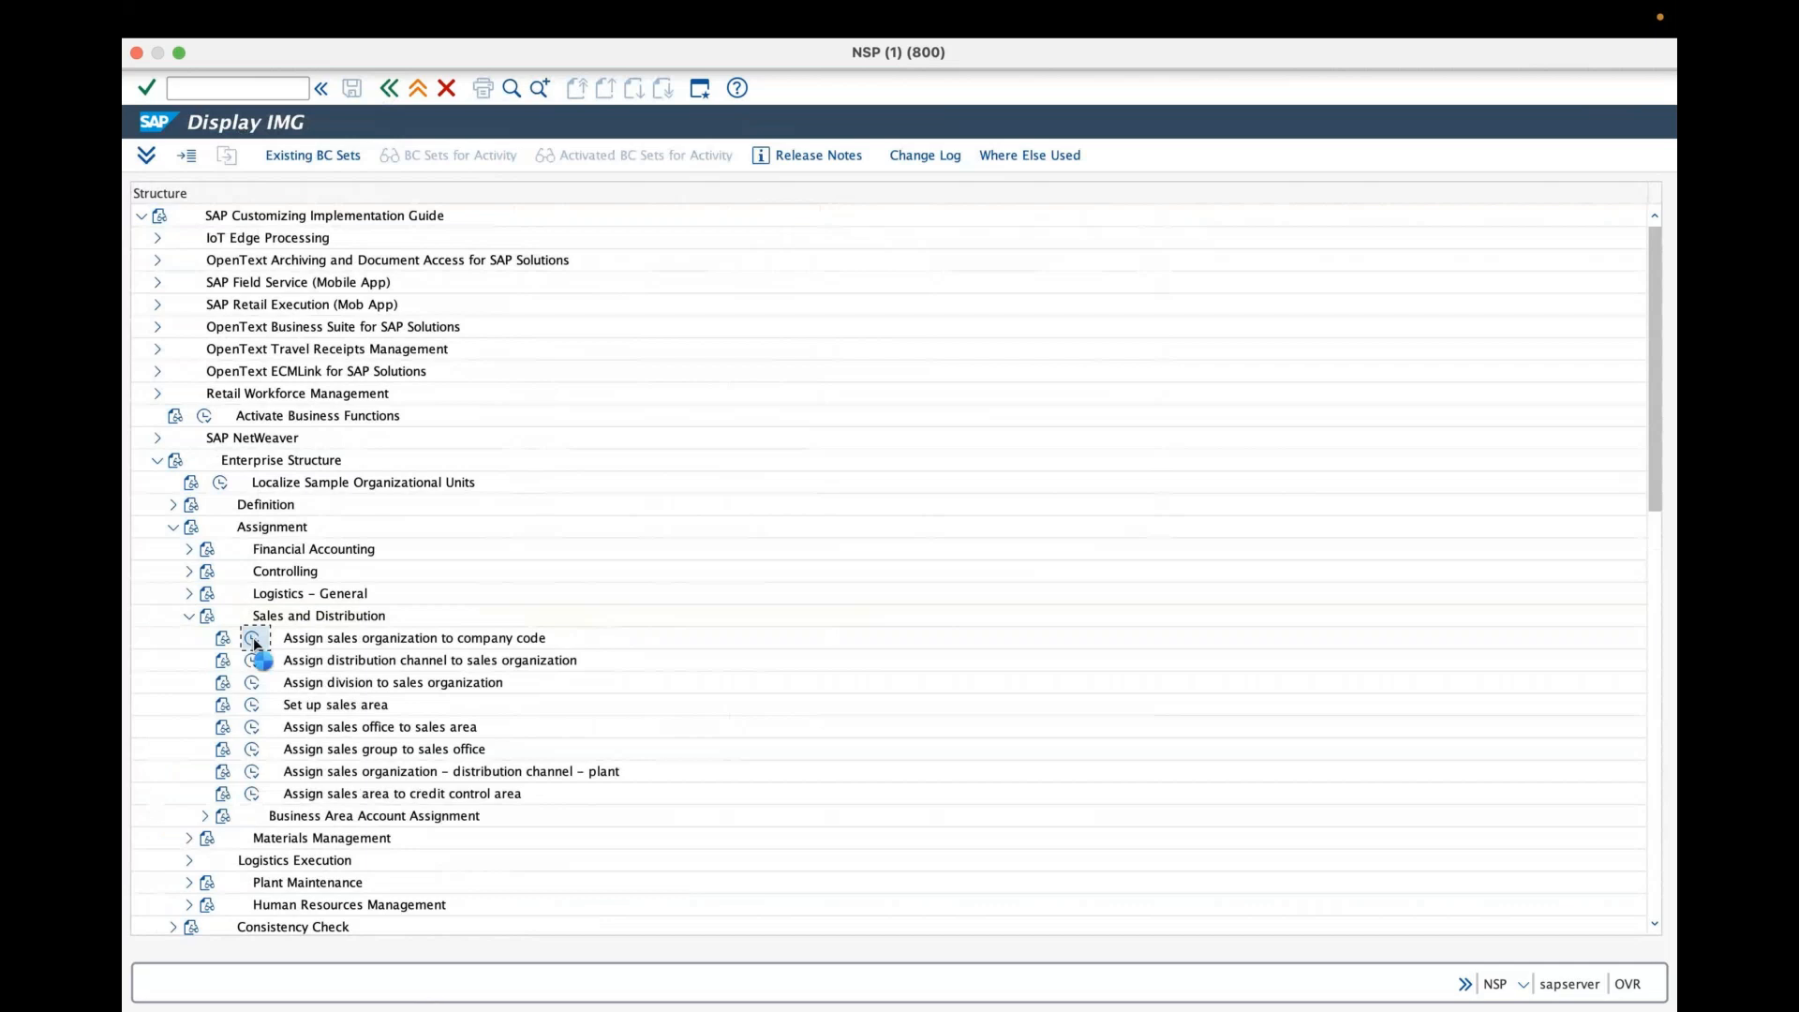
left_click(384, 926)
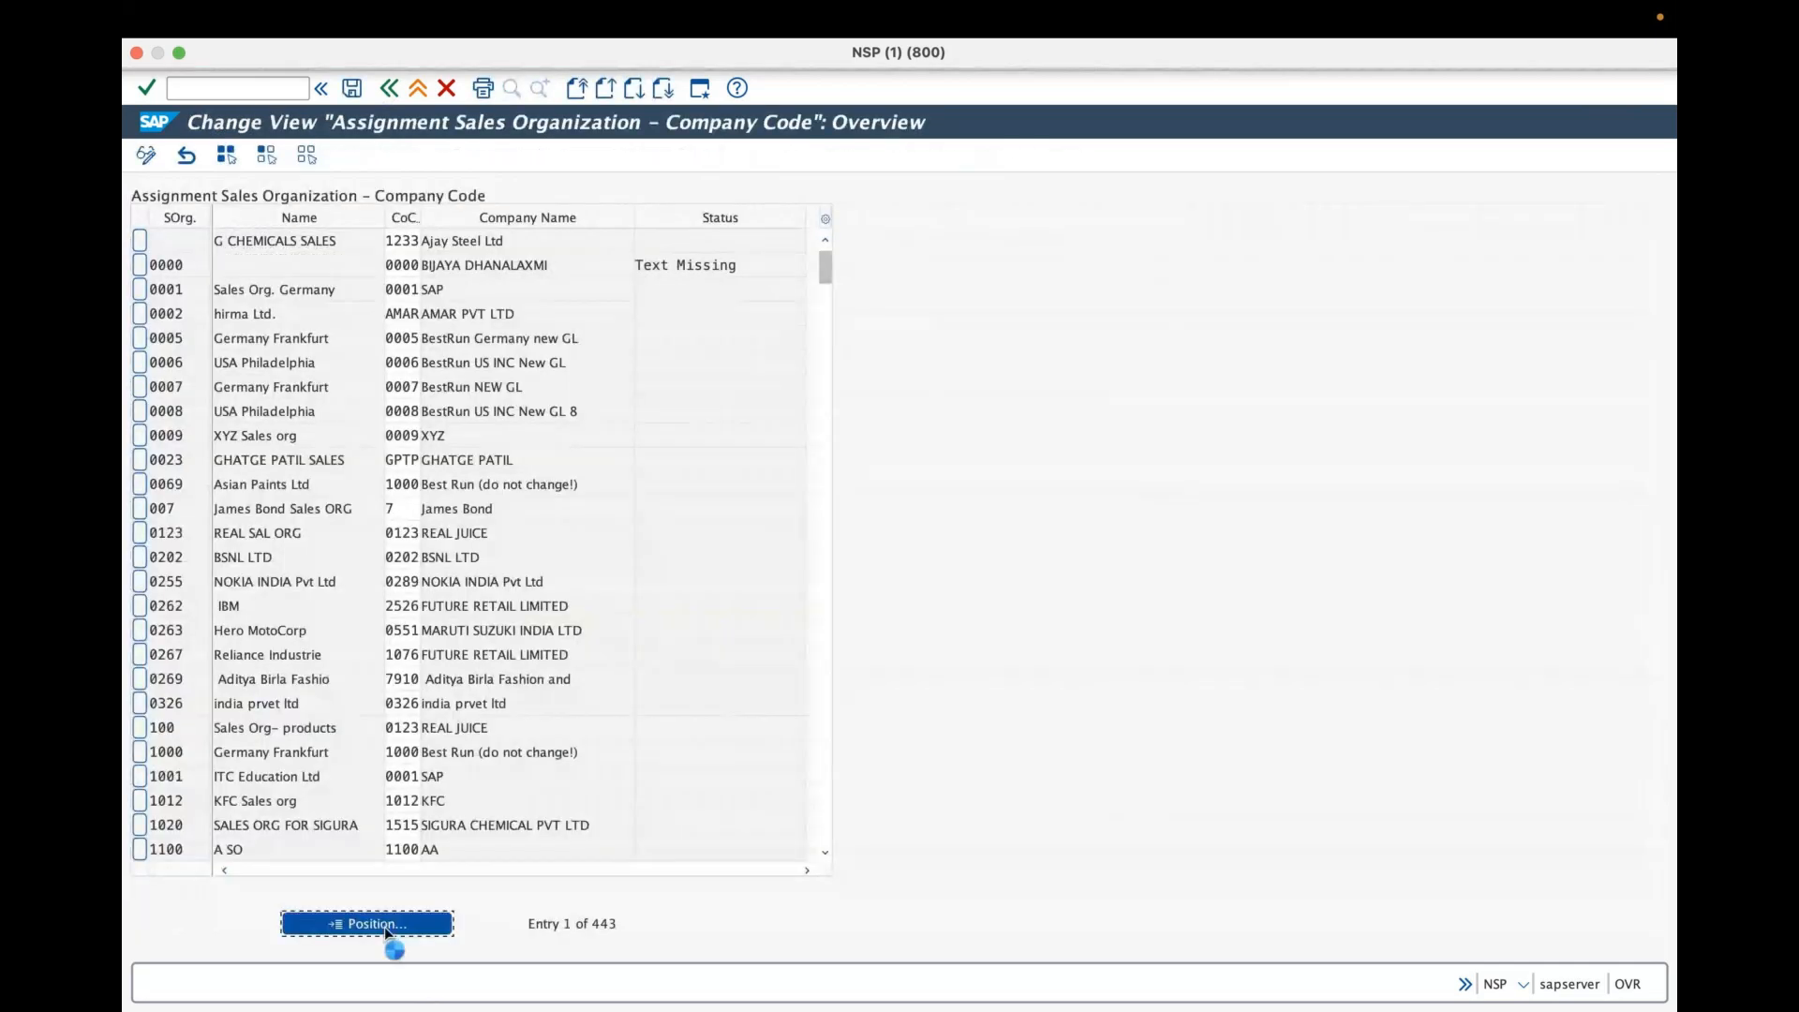
type("gr")
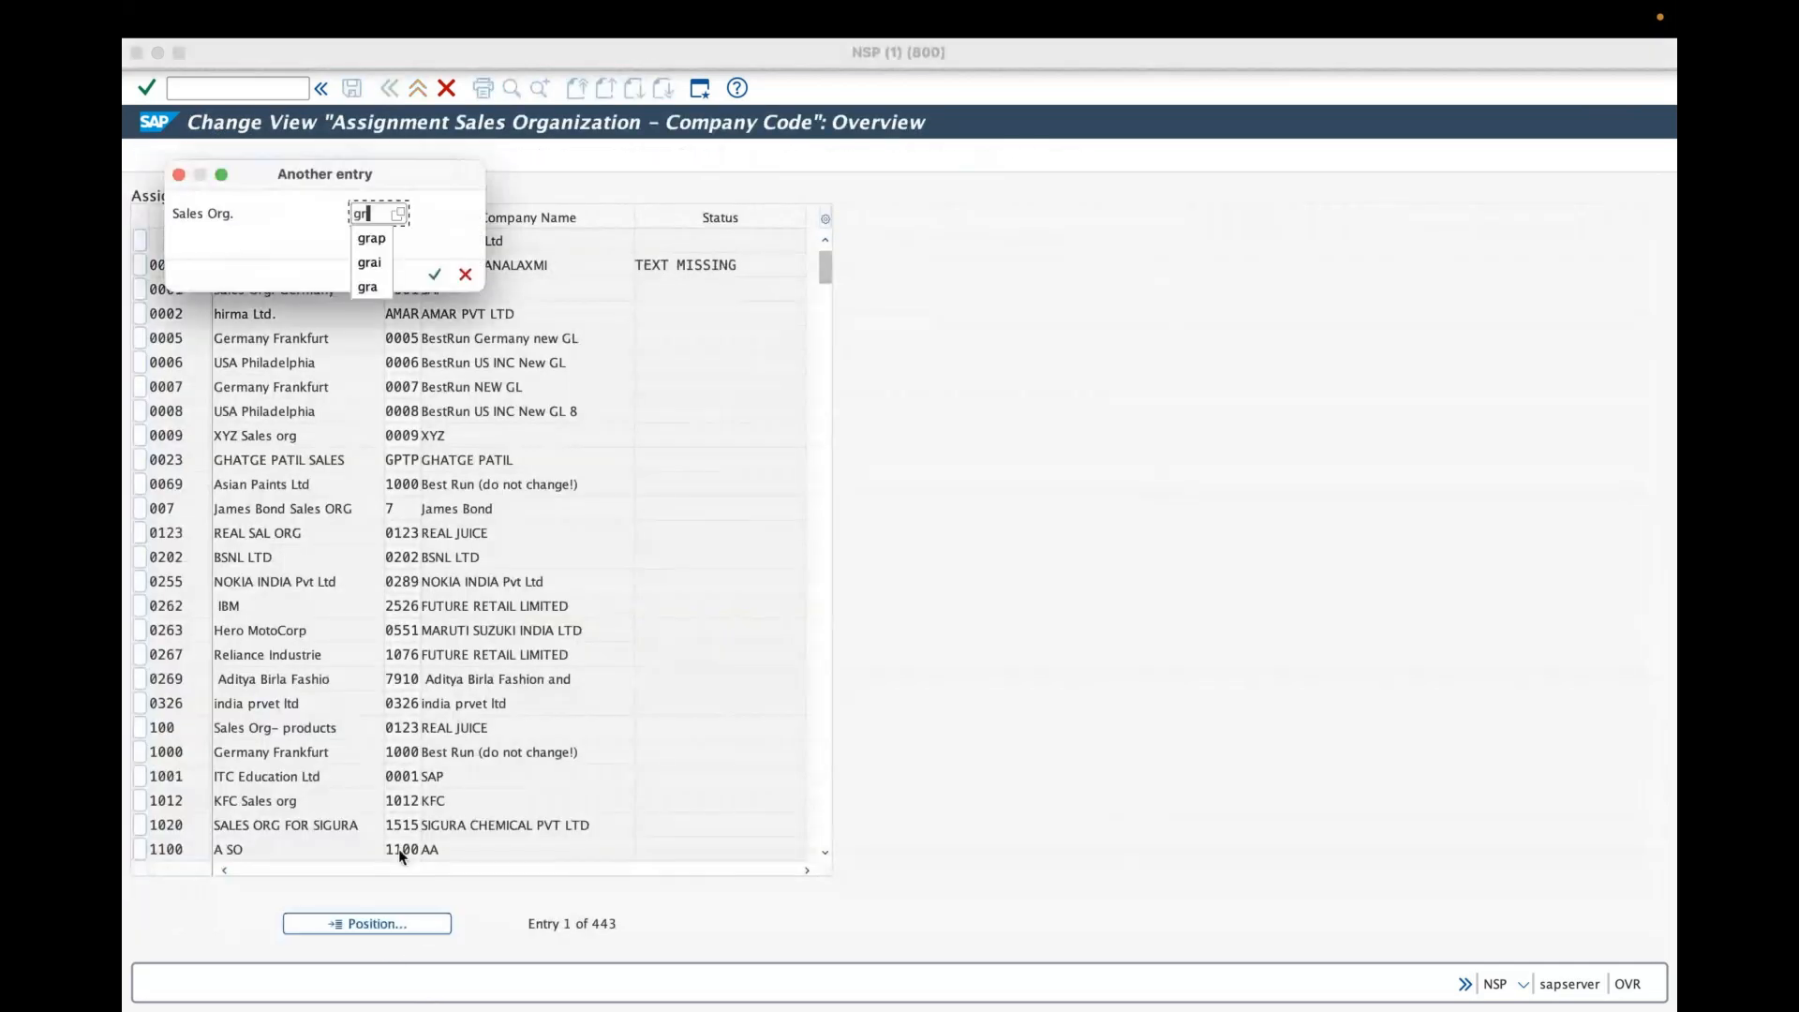
type("a")
key("Return")
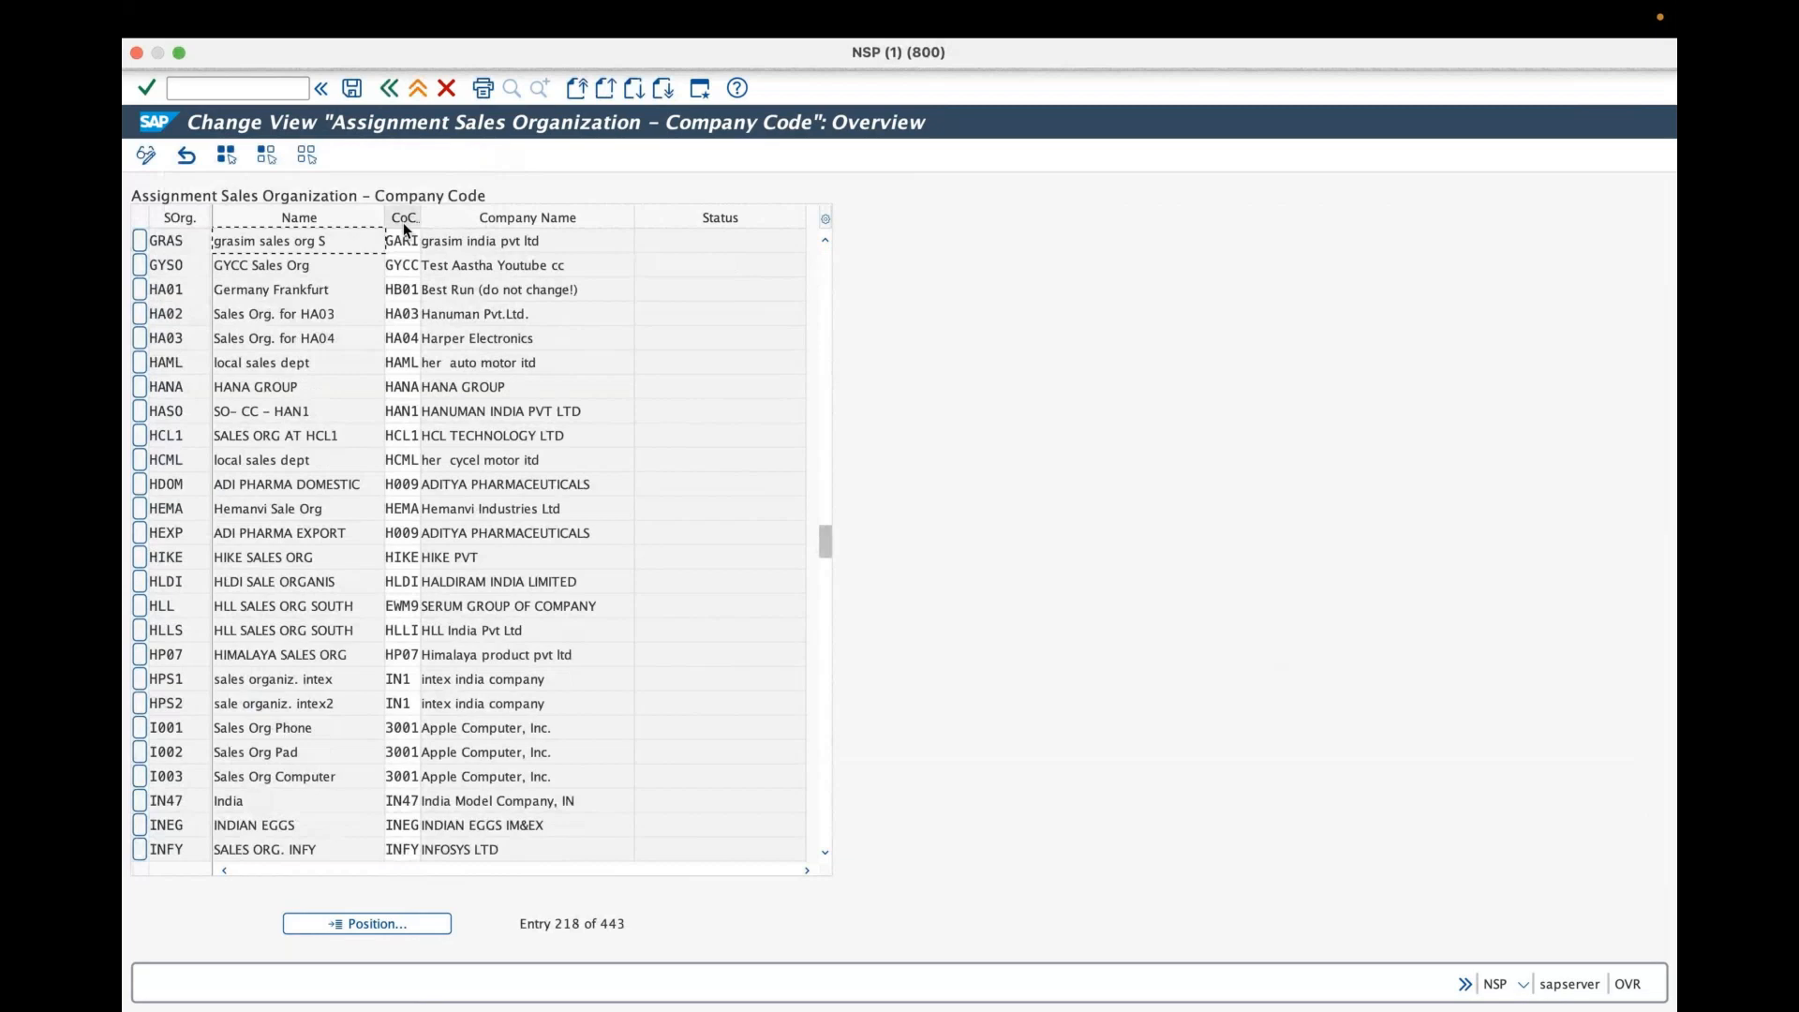
- Open the company-code-to-company assignment under Financial Accounting, position the list on company code GRAI, and save
left_click(389, 90)
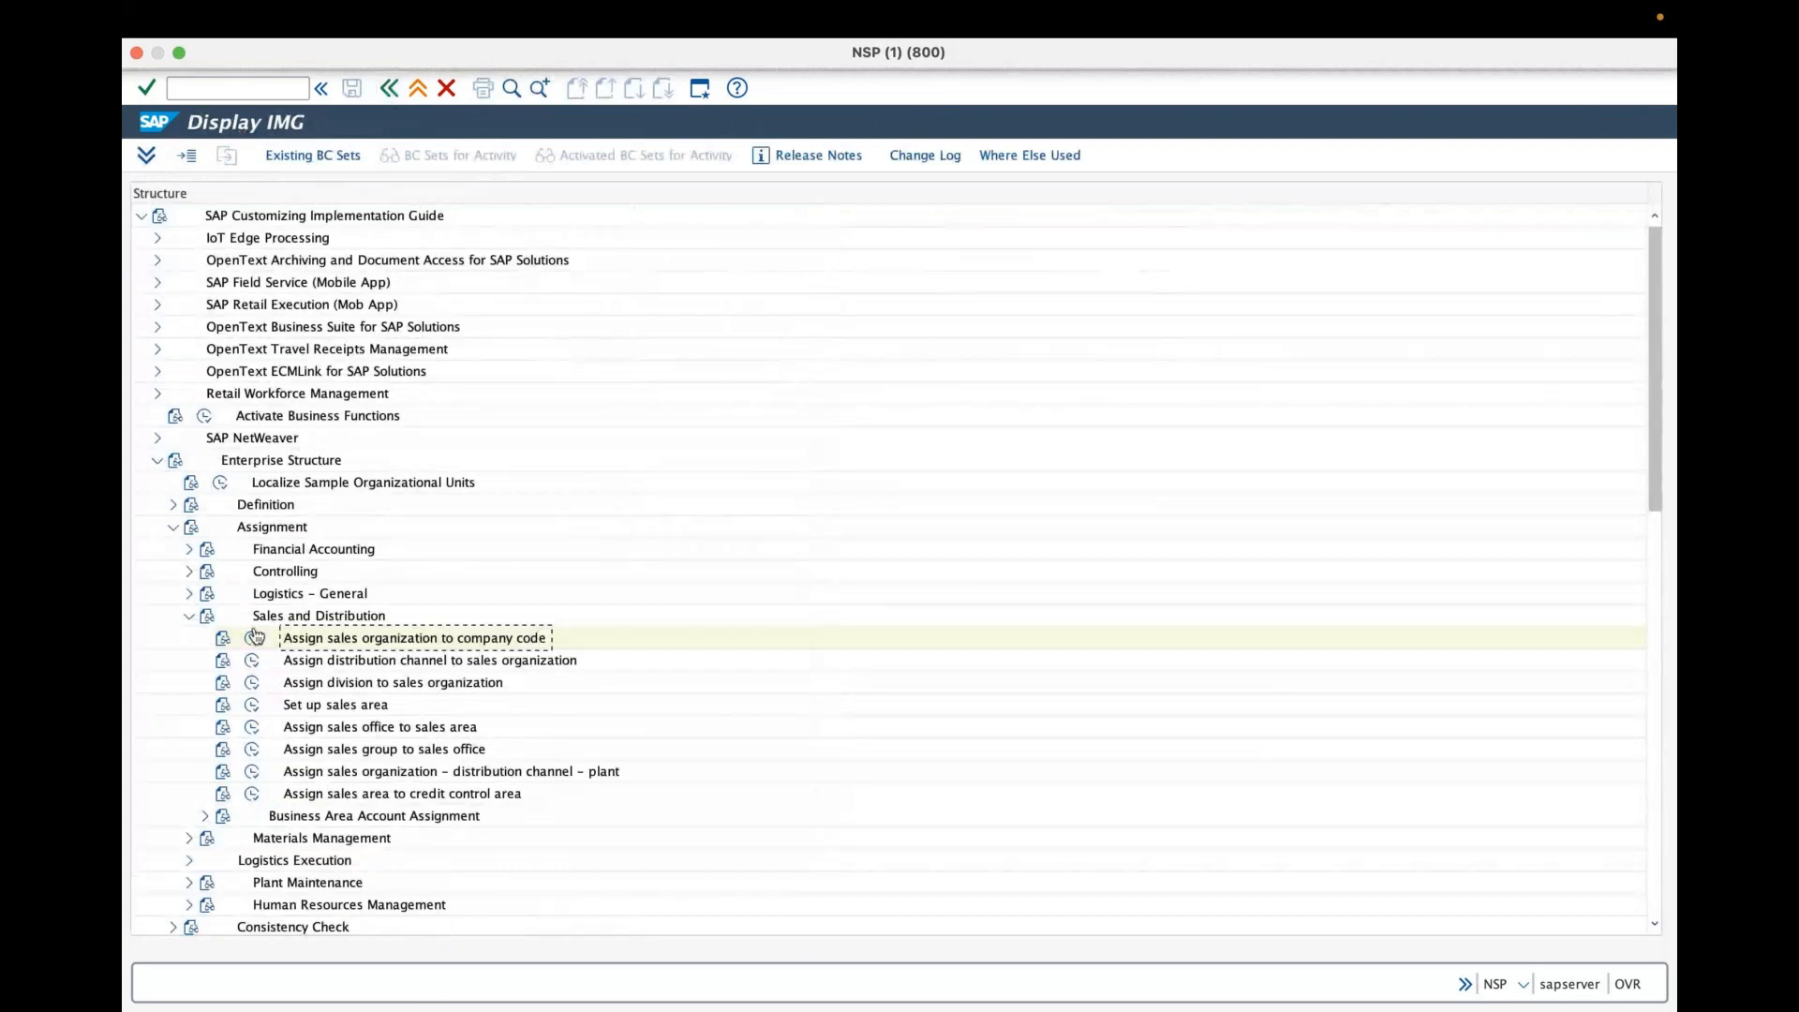
left_click(191, 616)
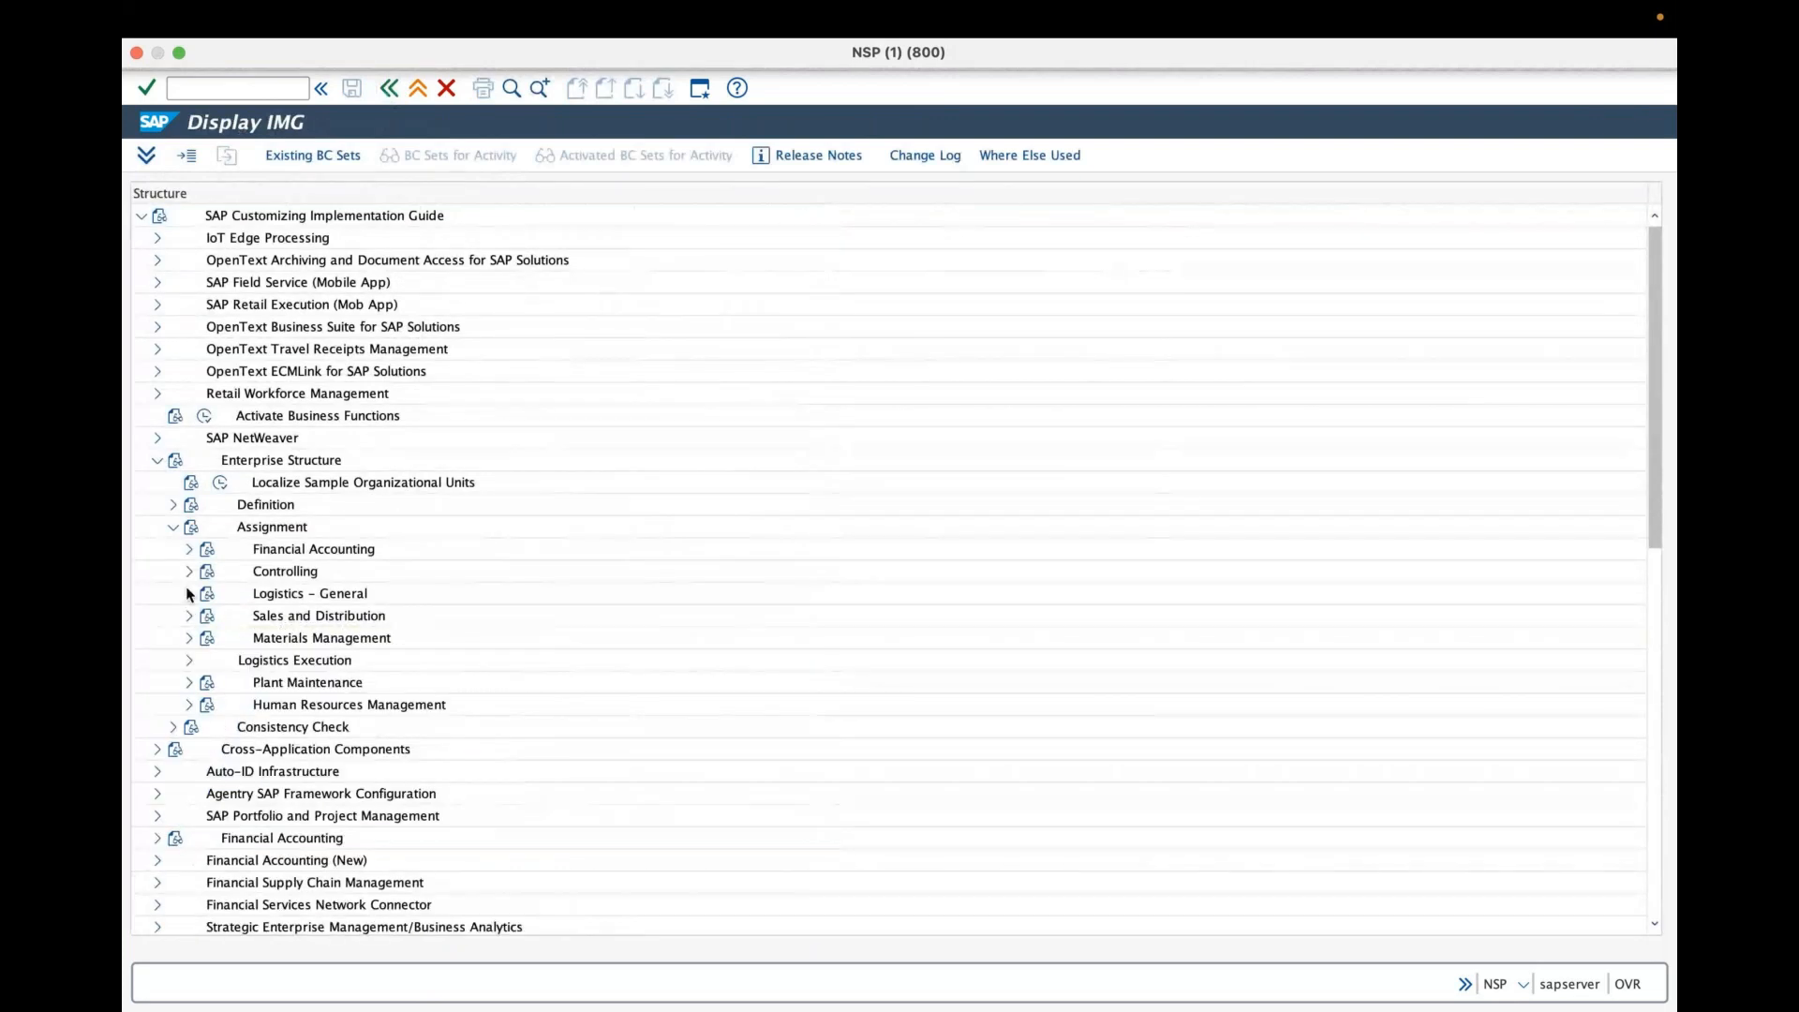
left_click(188, 548)
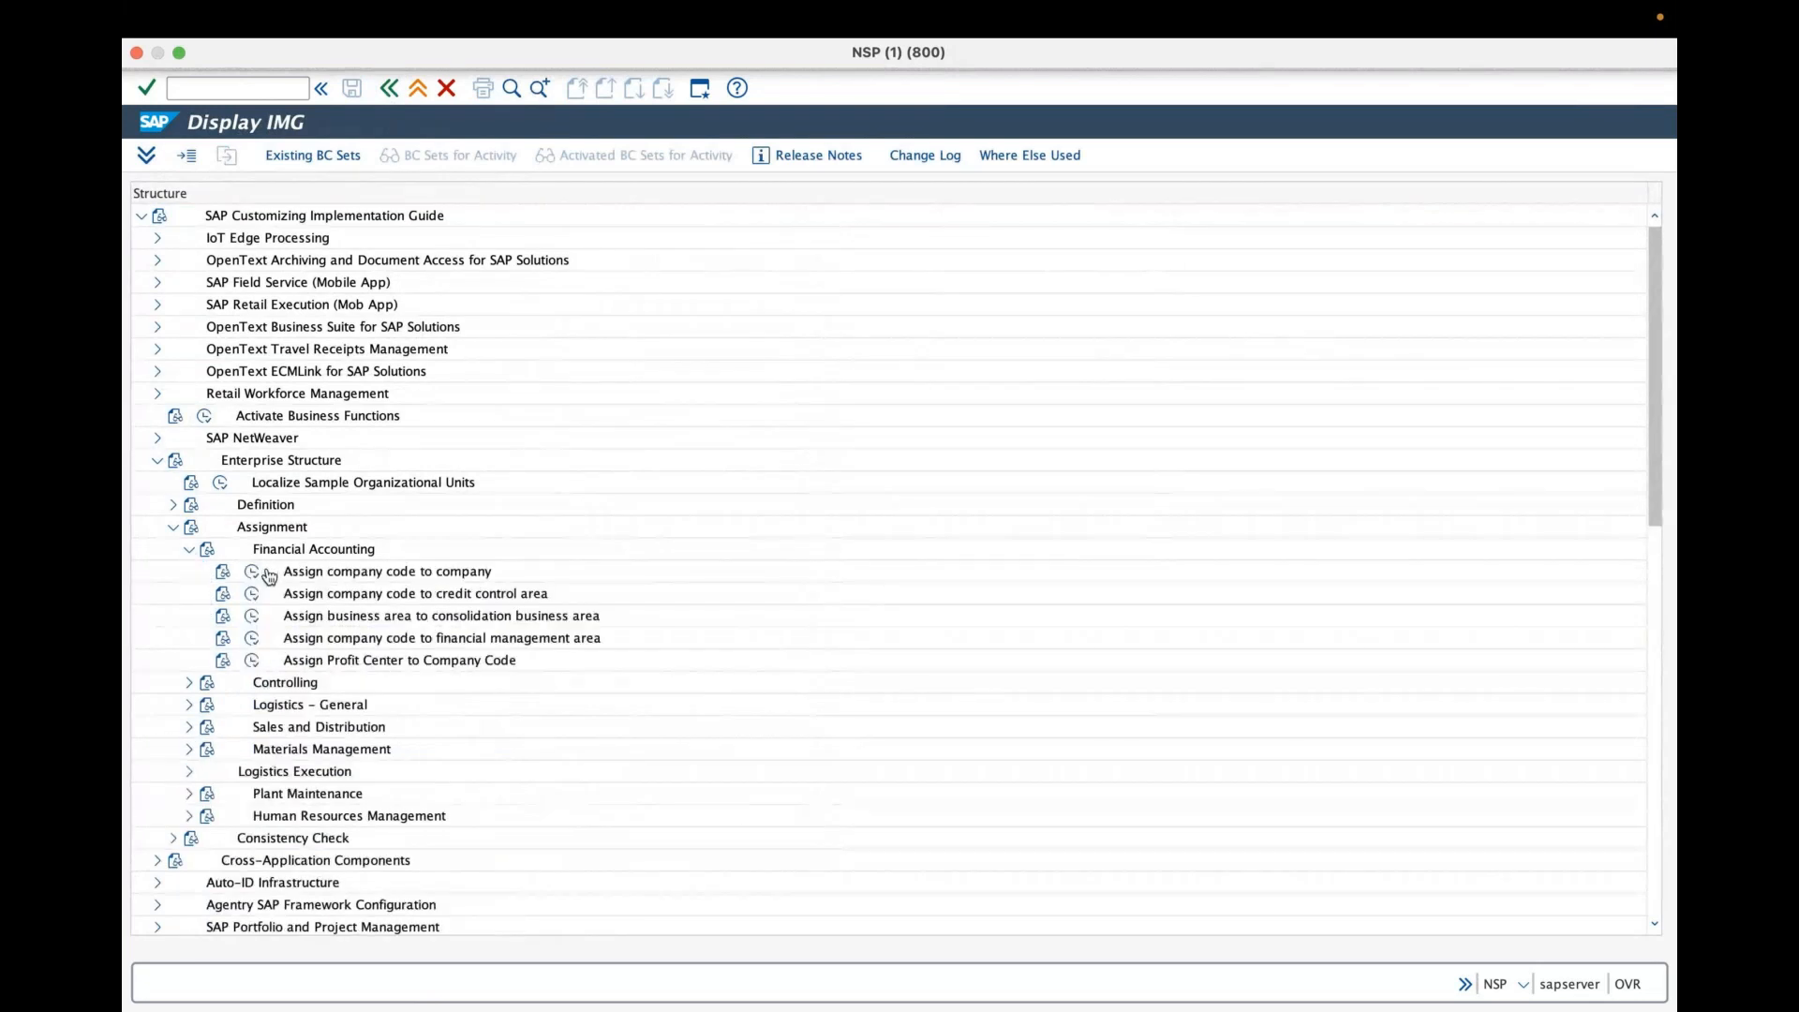
left_click(251, 572)
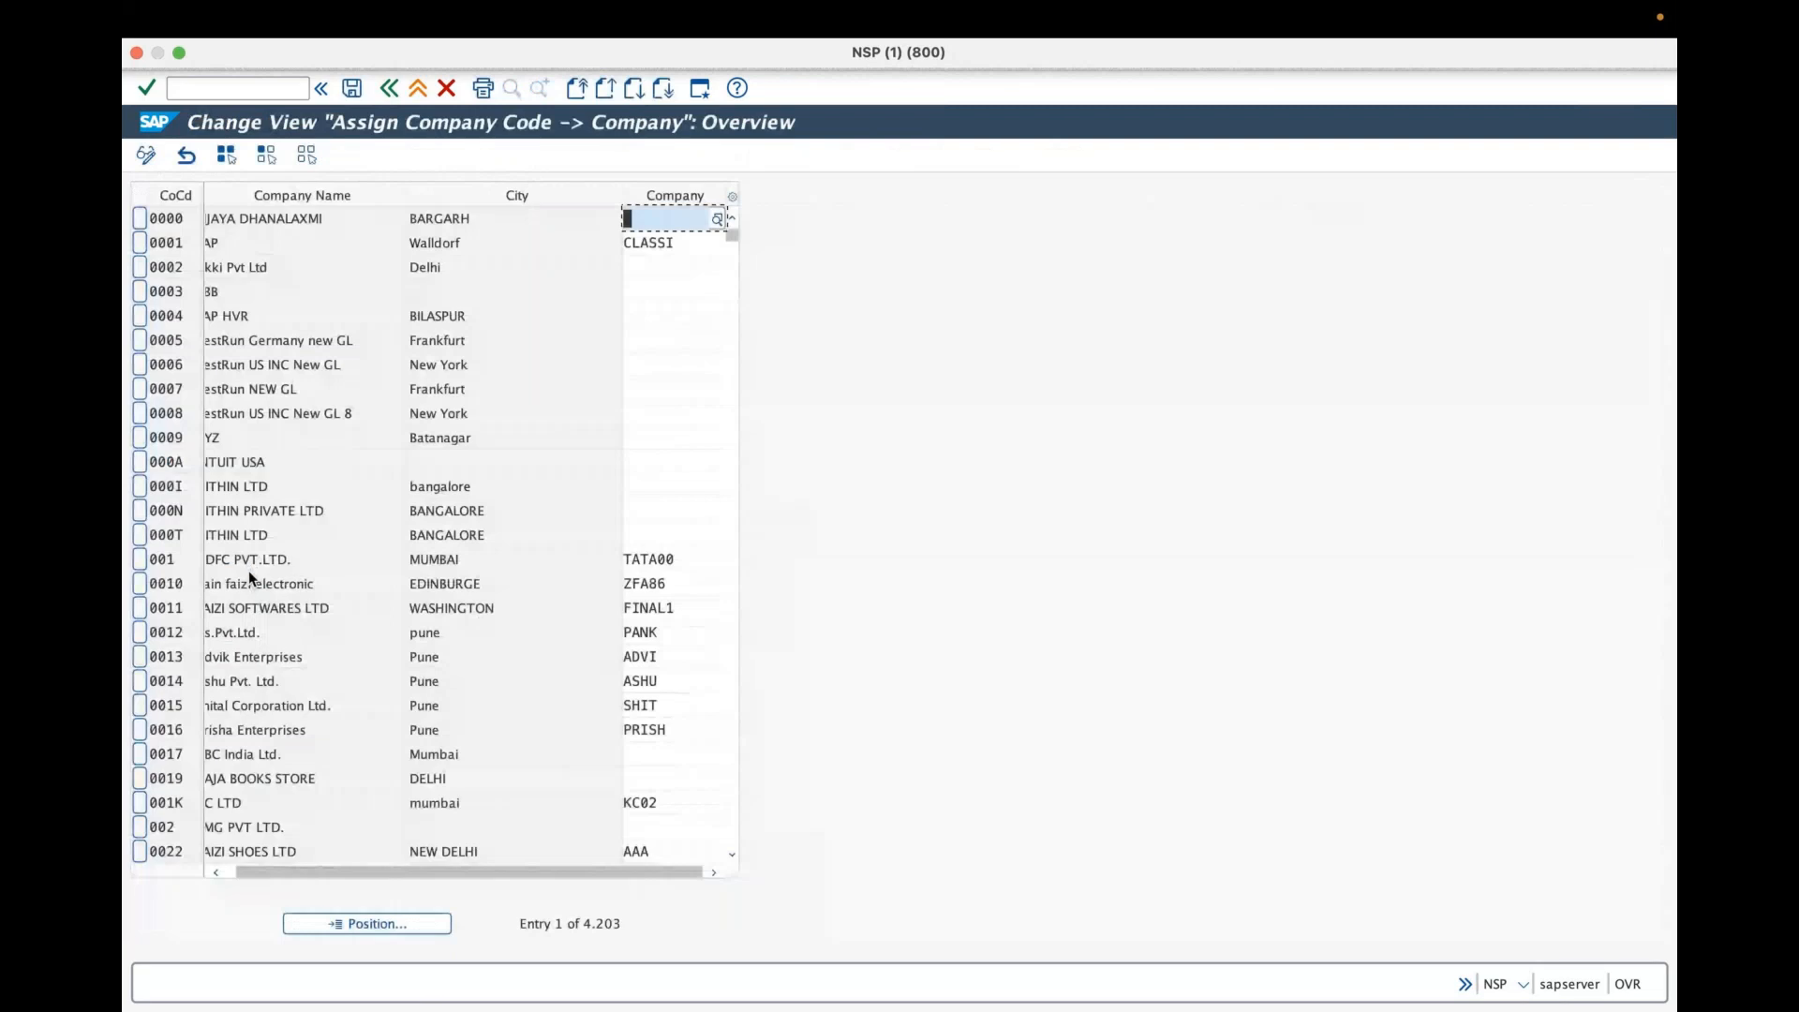
left_click(366, 923)
type("gra")
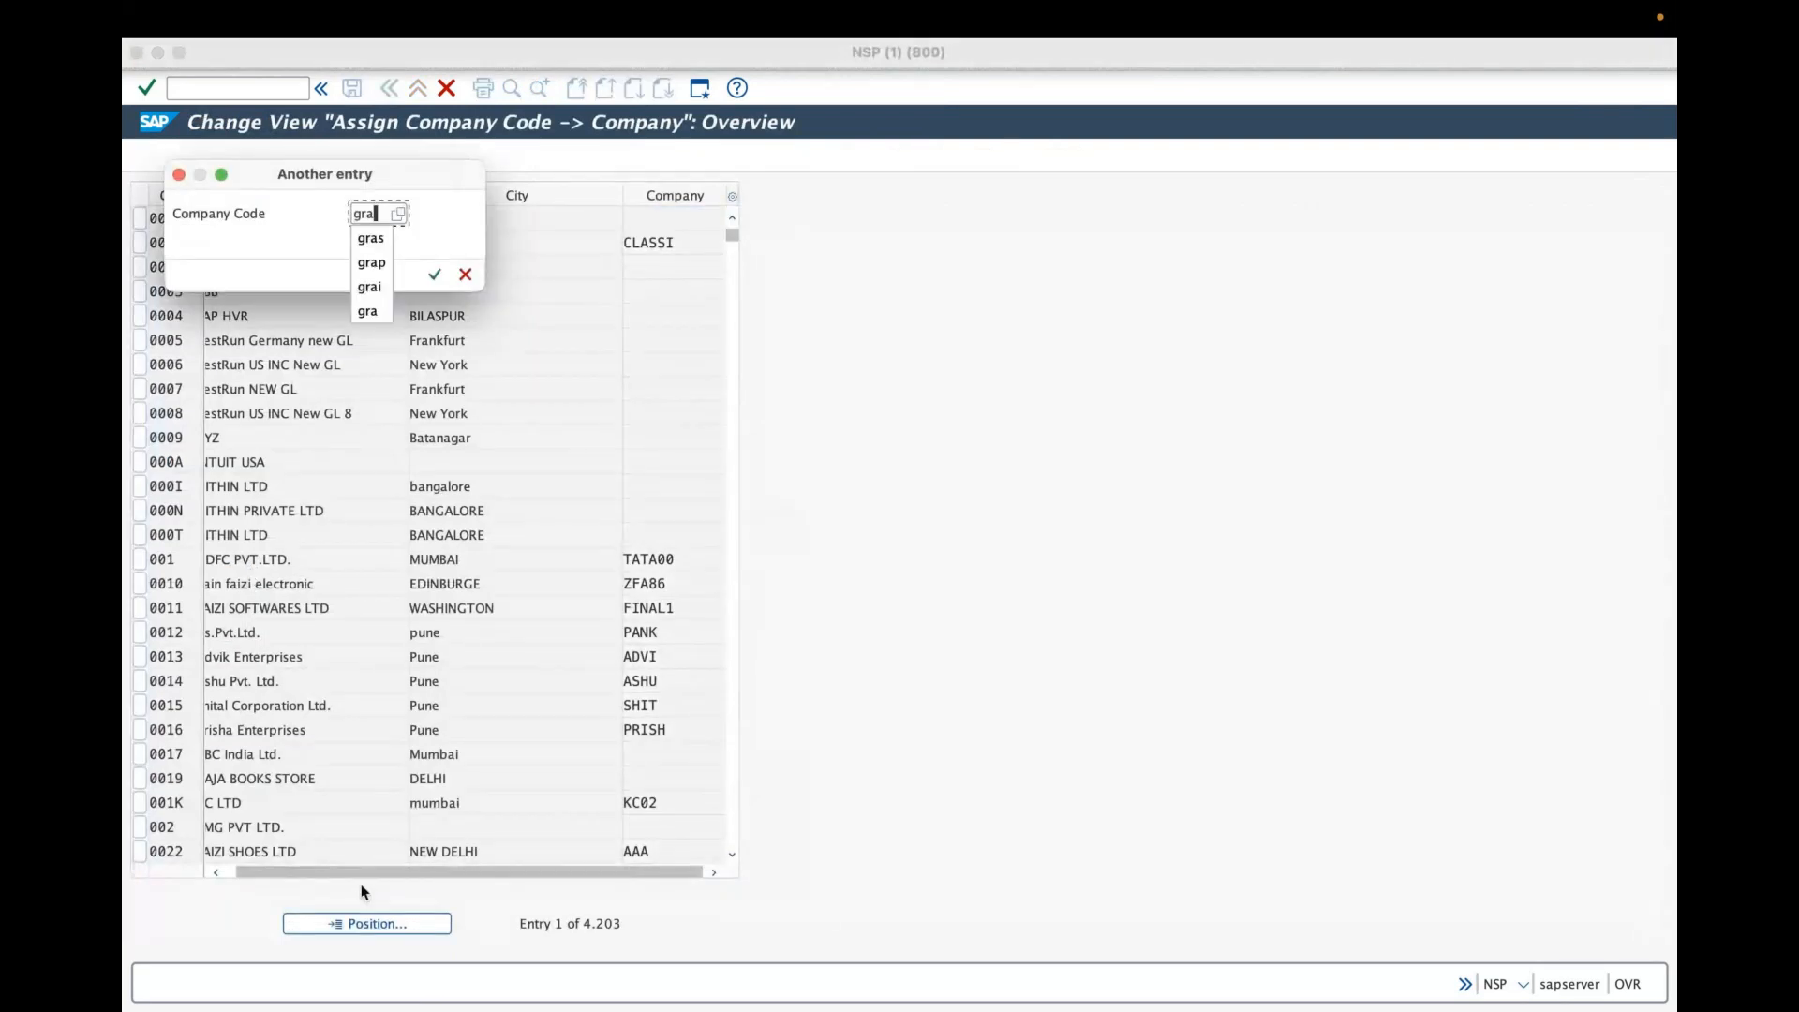
type("l")
key("Return")
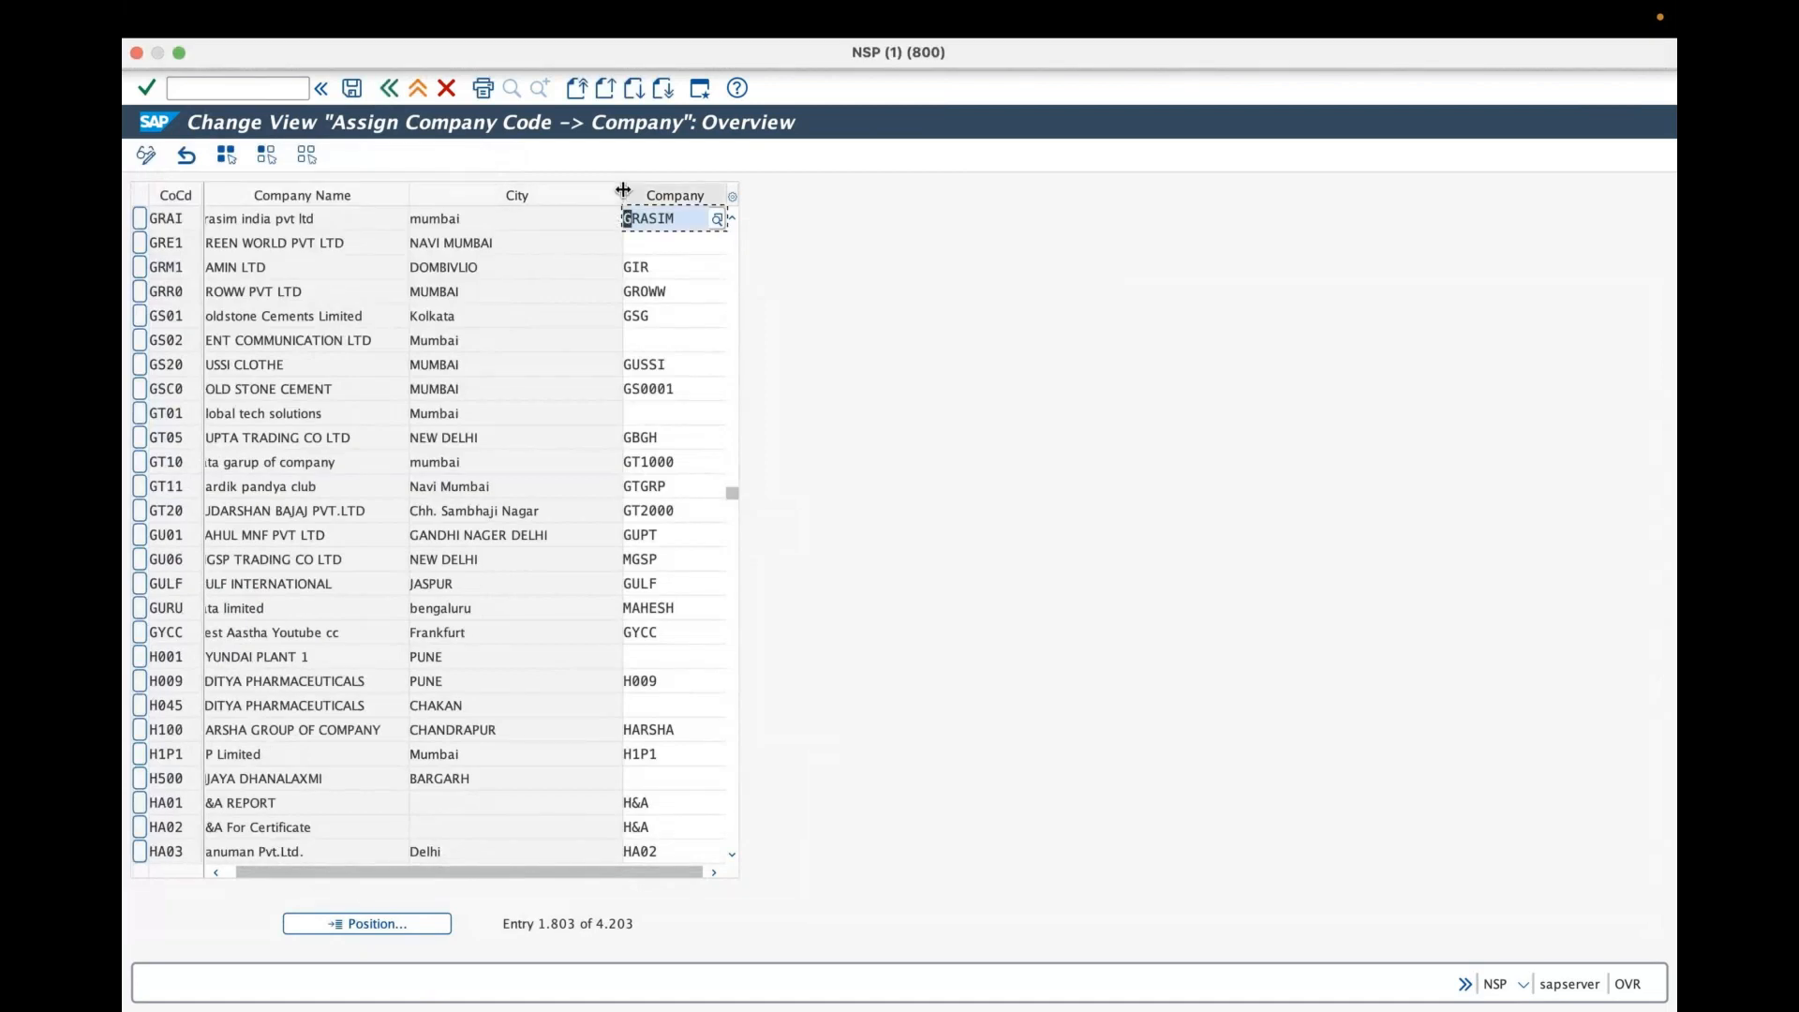
mouse_move(616, 191)
left_mouse_down()
mouse_move(575, 191)
mouse_move(605, 196)
left_mouse_up()
left_click(343, 92)
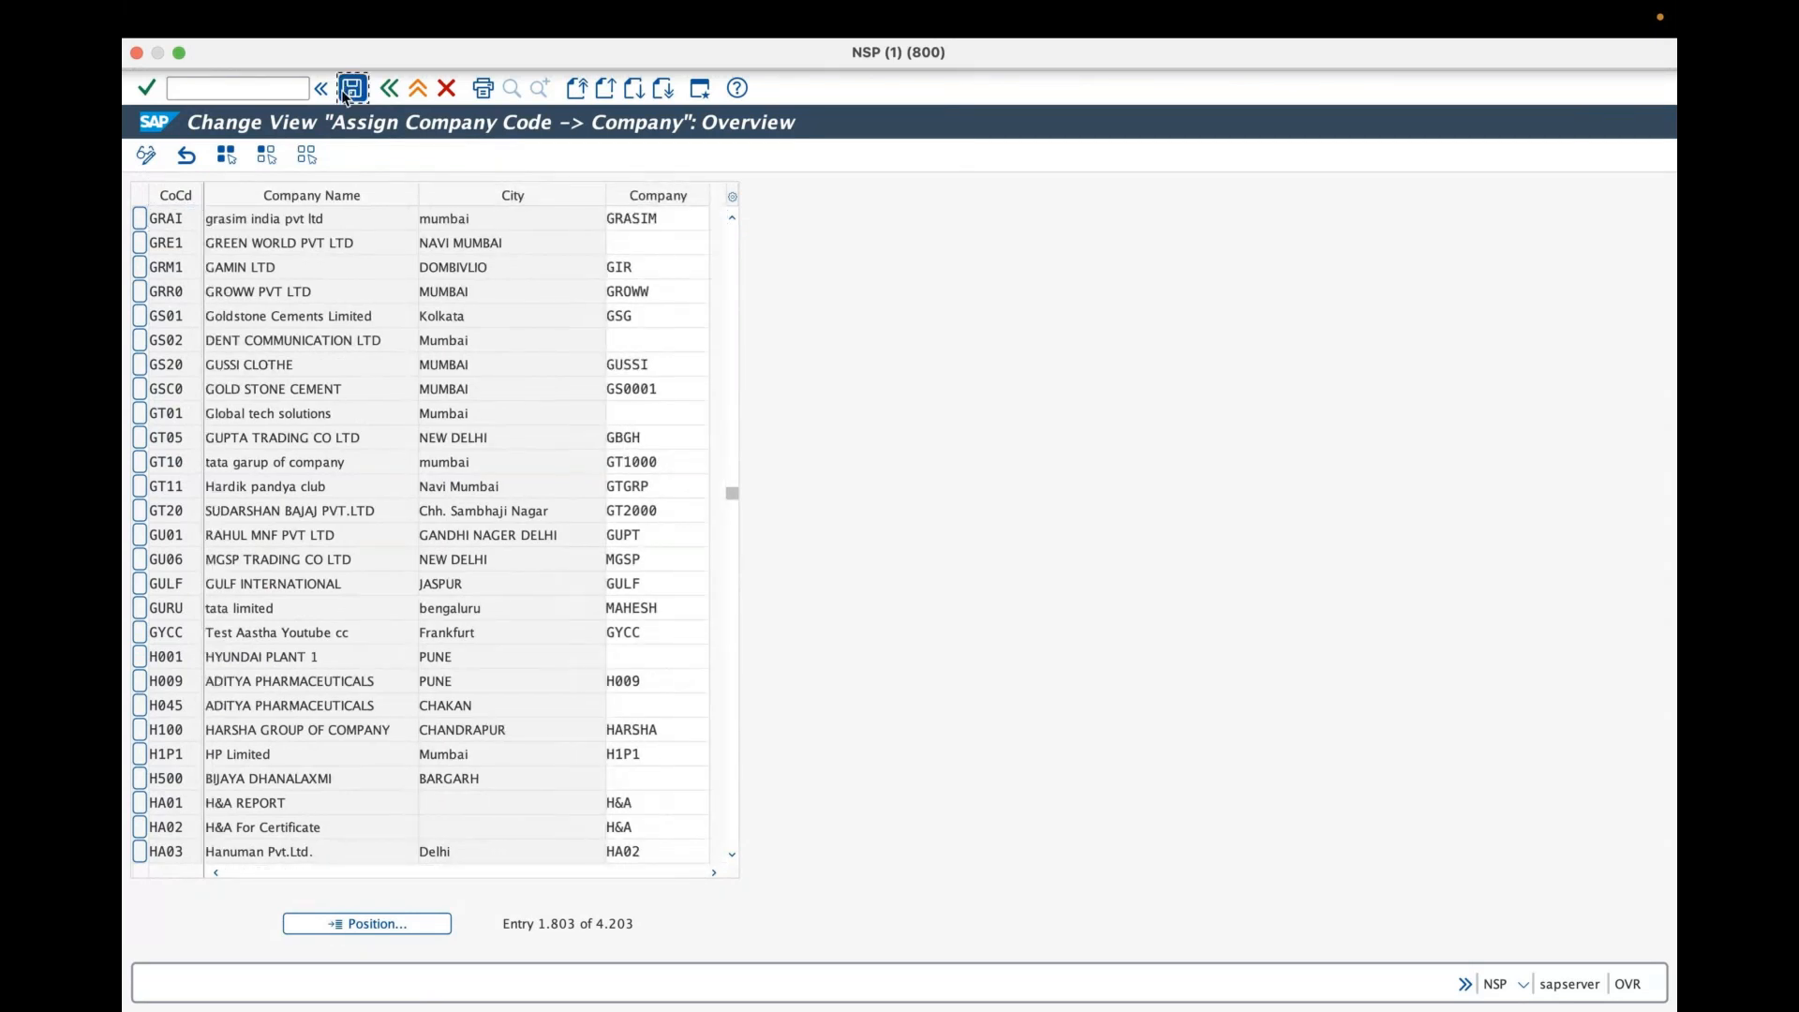
- Collapse the Financial Accounting and Assignment nodes and exit customizing back to SAP Easy Access
left_click(390, 90)
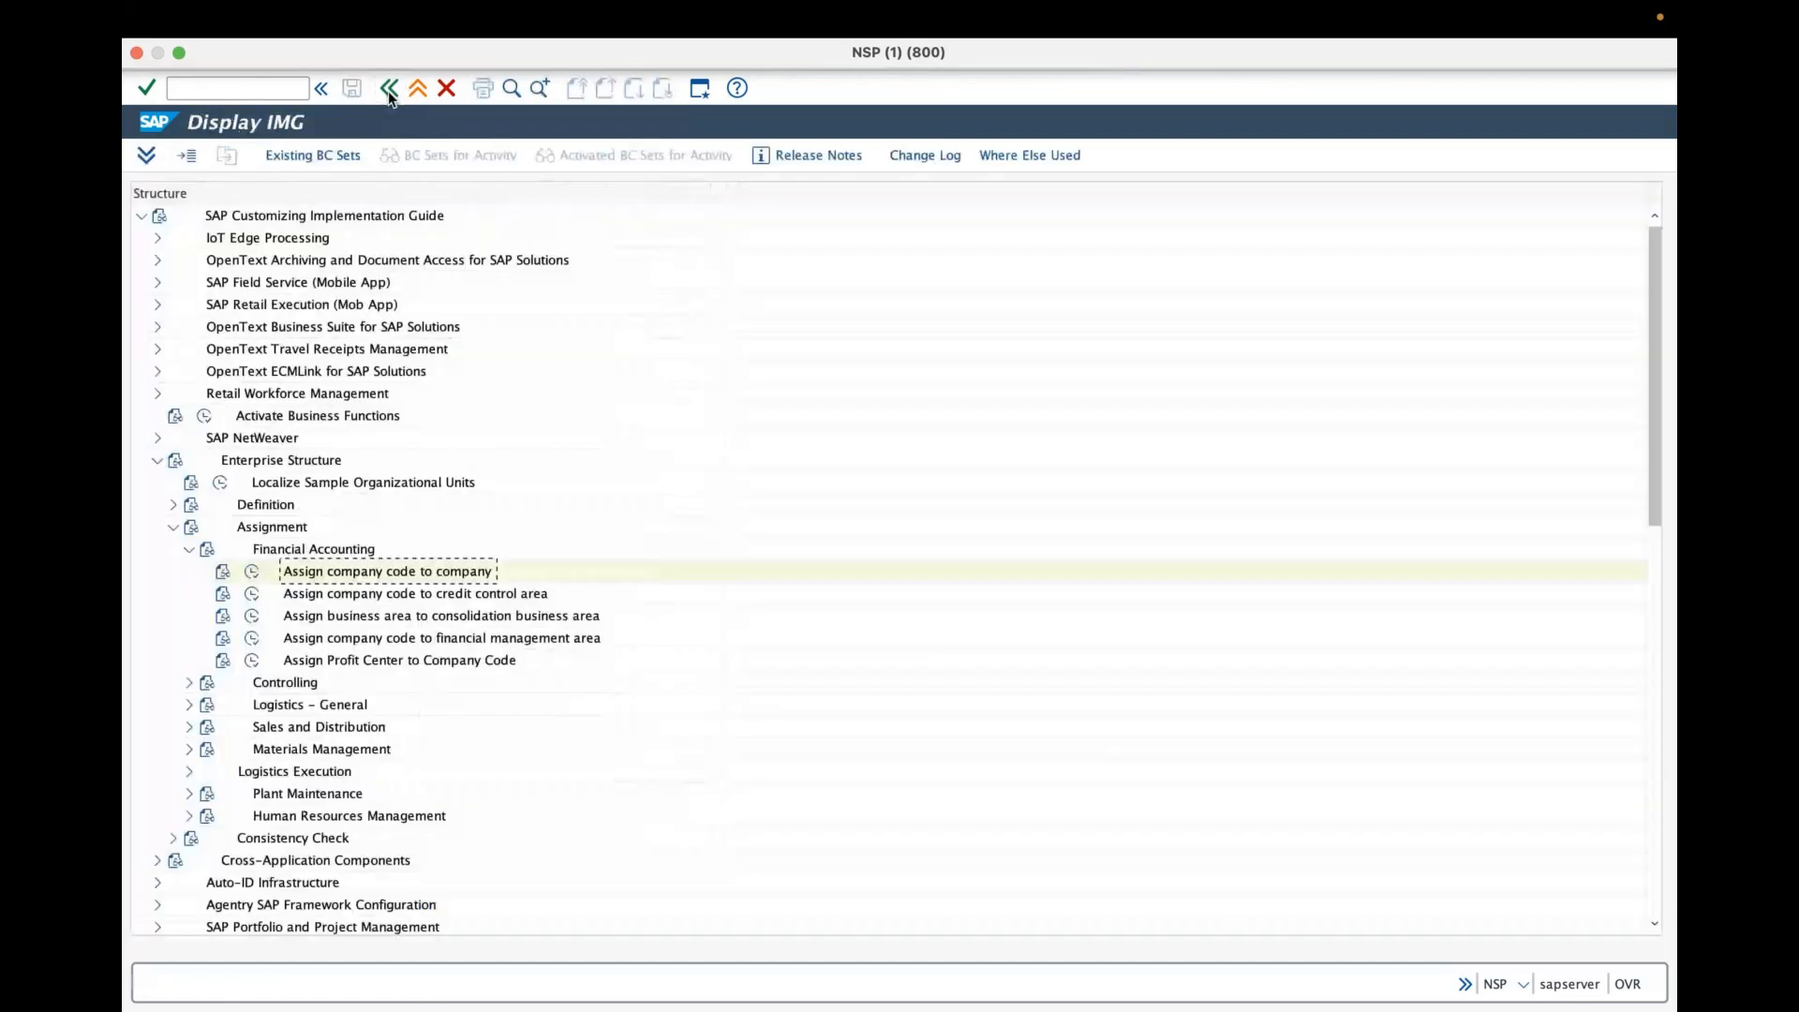
left_click(190, 551)
left_click(173, 530)
left_click(384, 89)
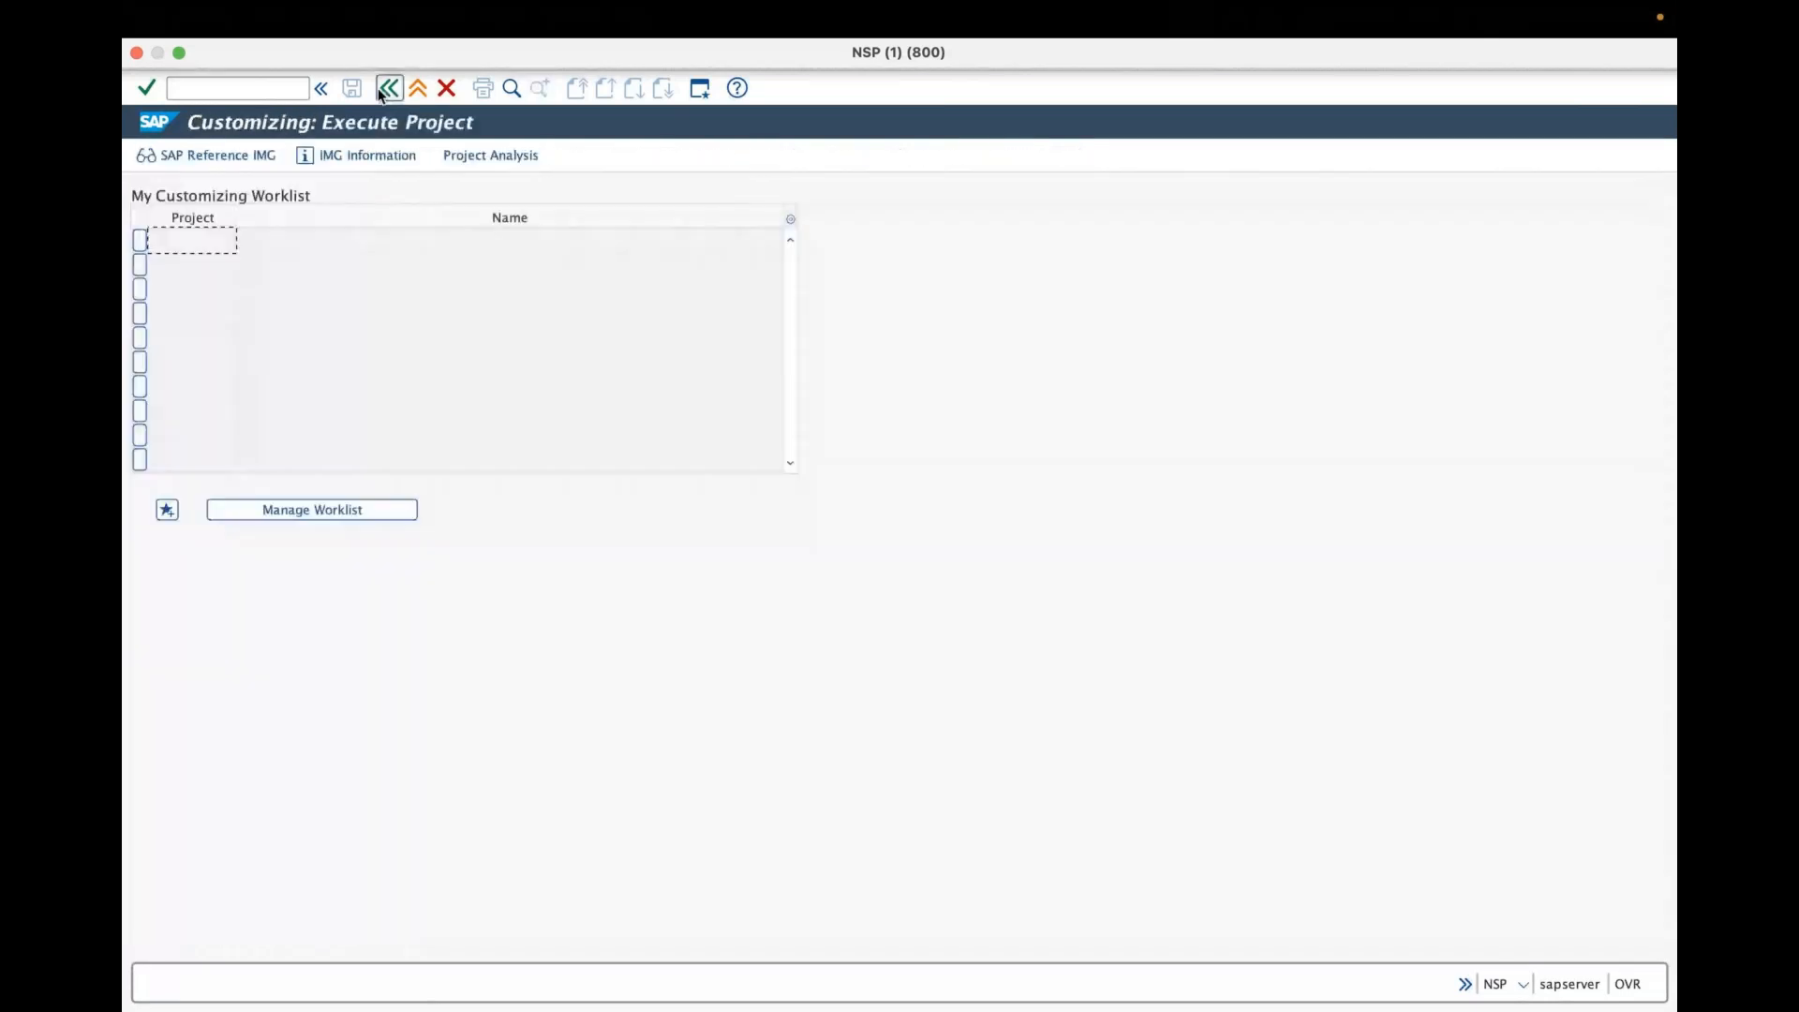
left_click(387, 89)
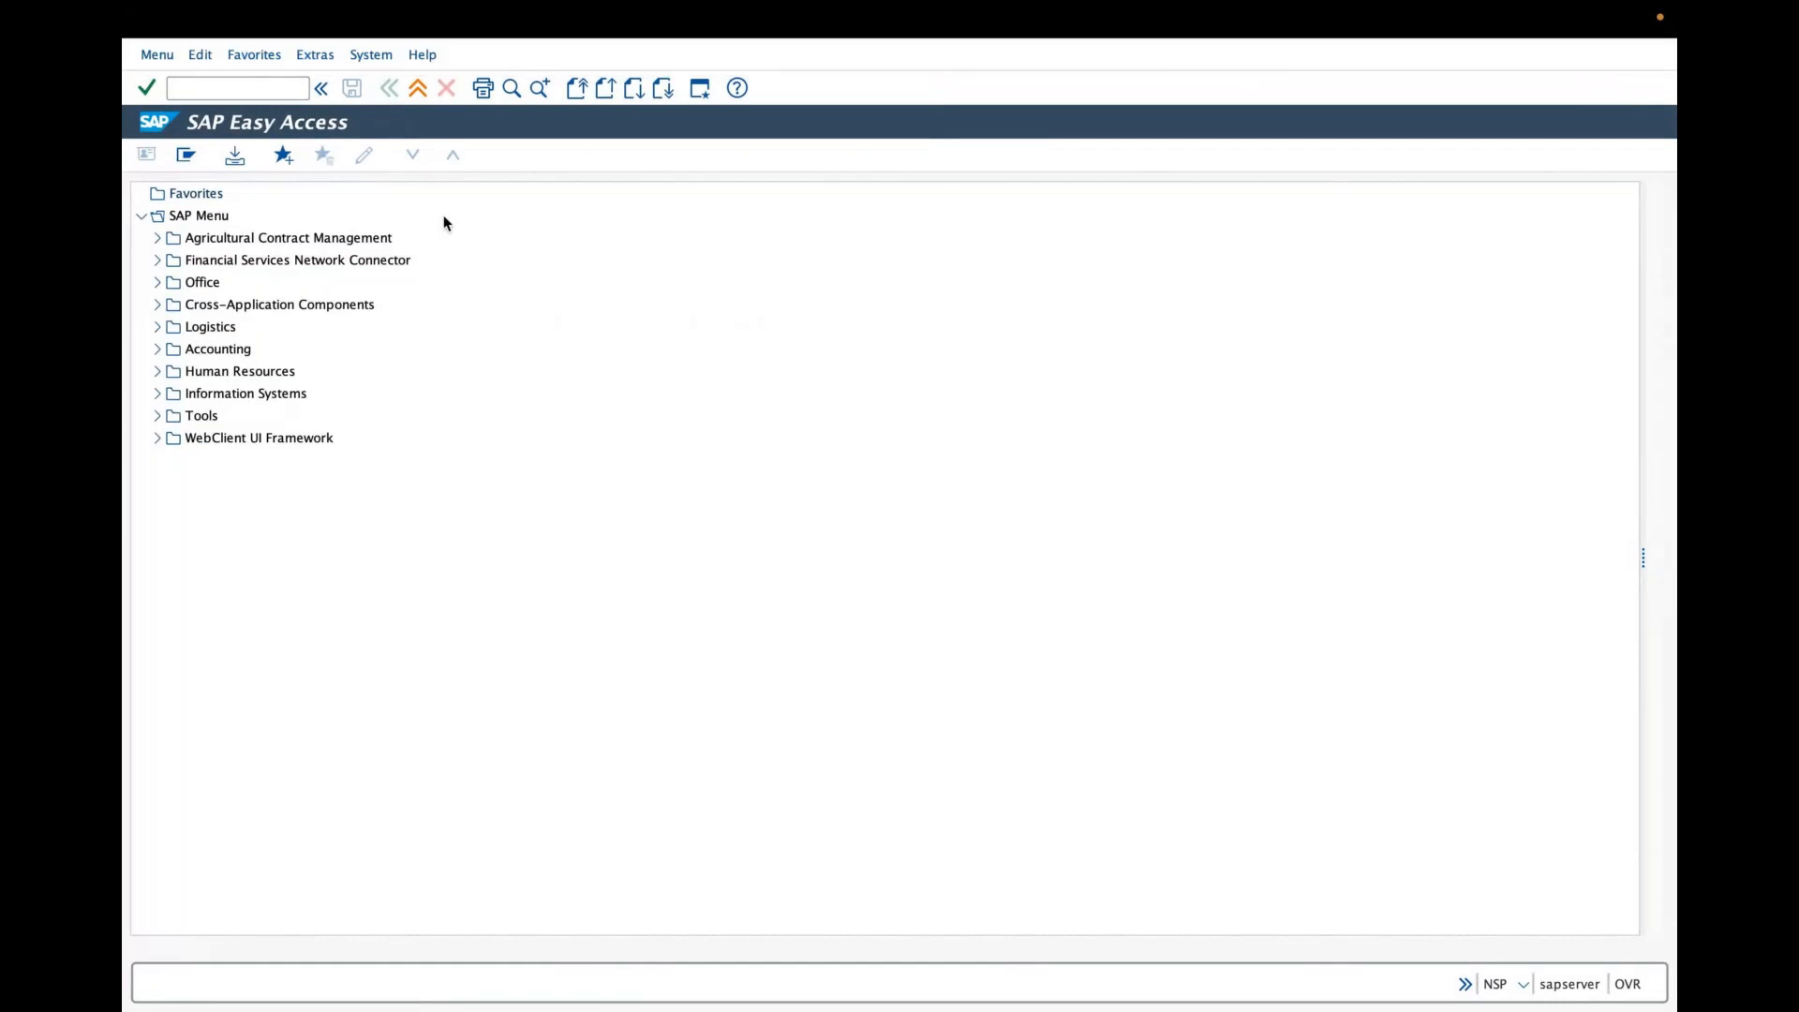
- Refresh the SAP Easy Access menu
left_click(156, 54)
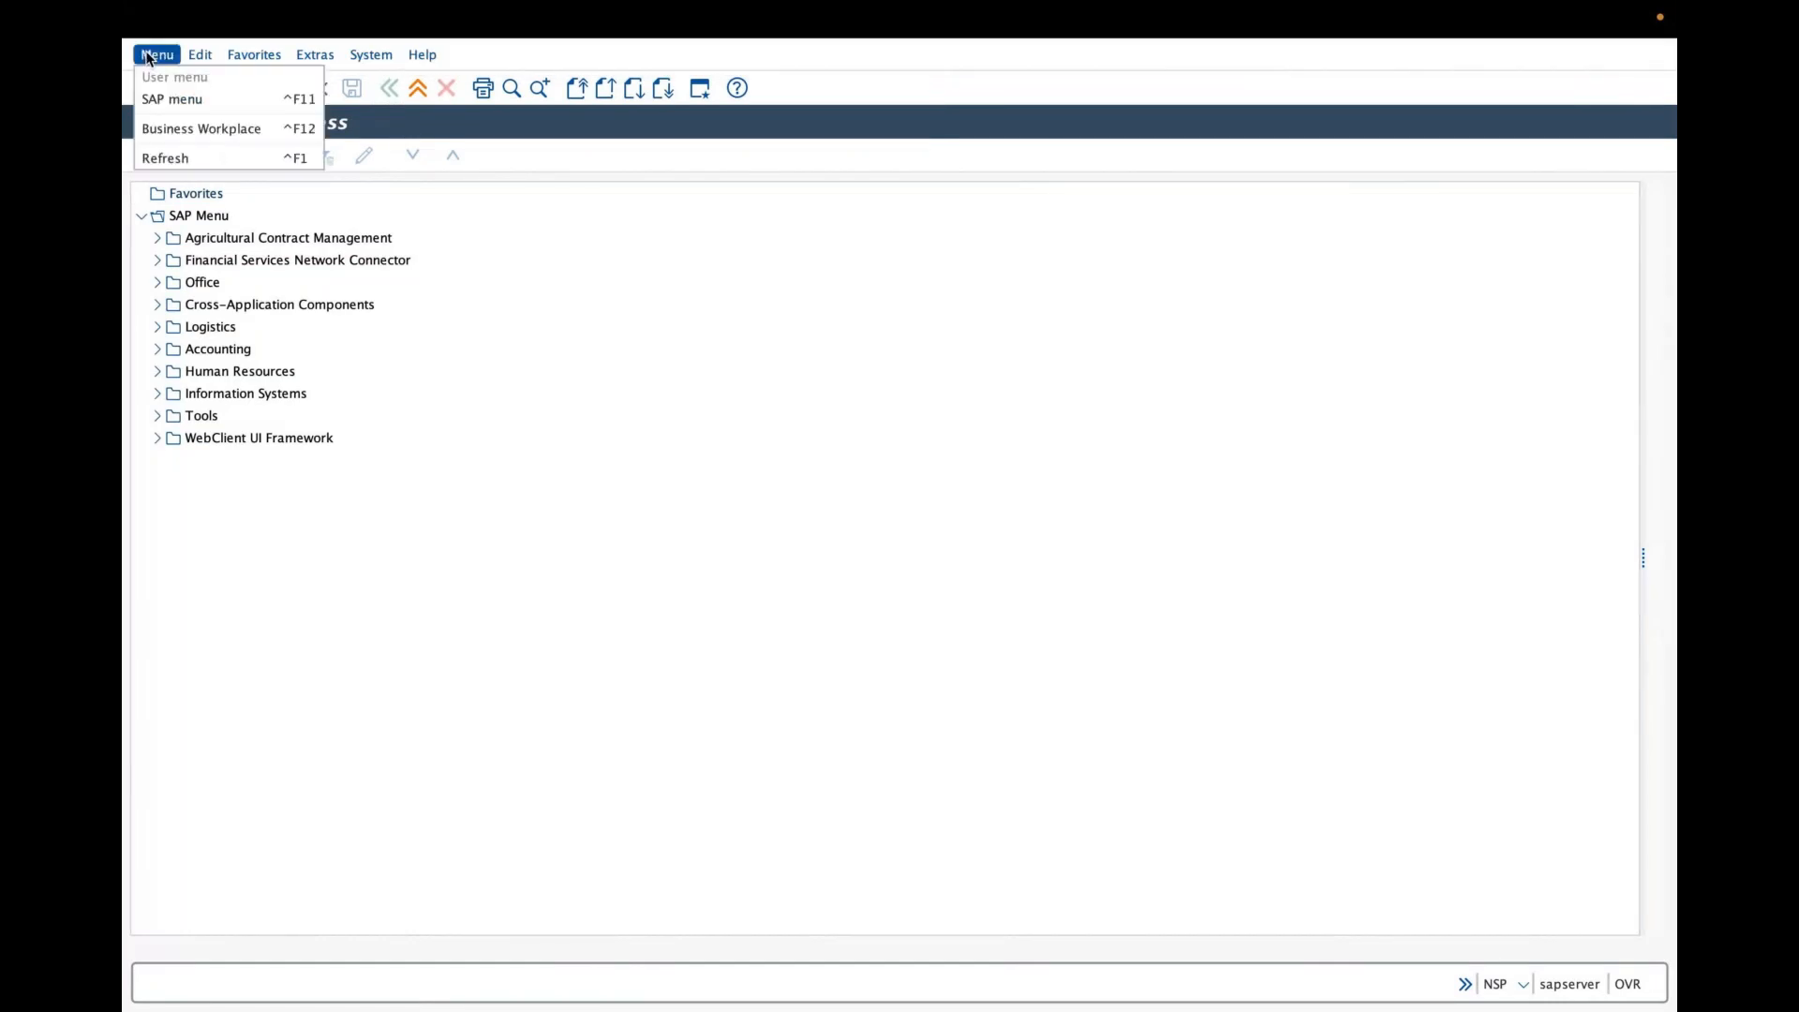
left_click(181, 157)
left_click(170, 159)
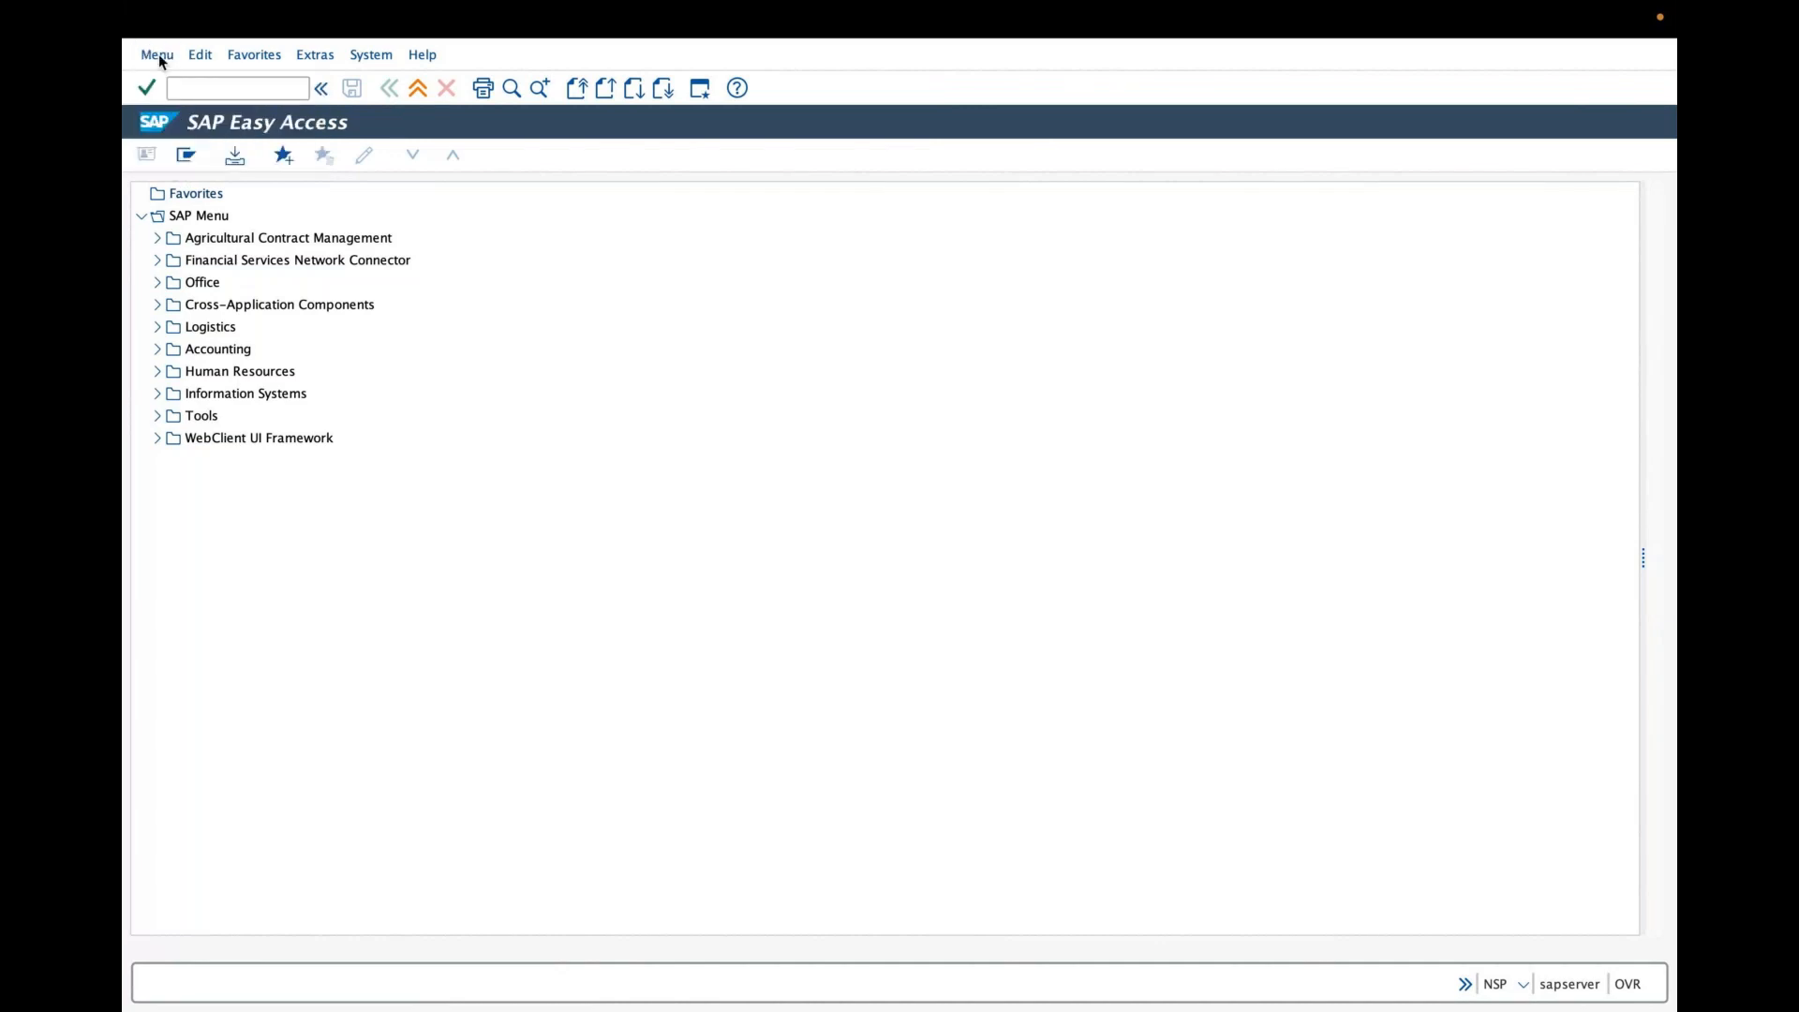
left_click(158, 54)
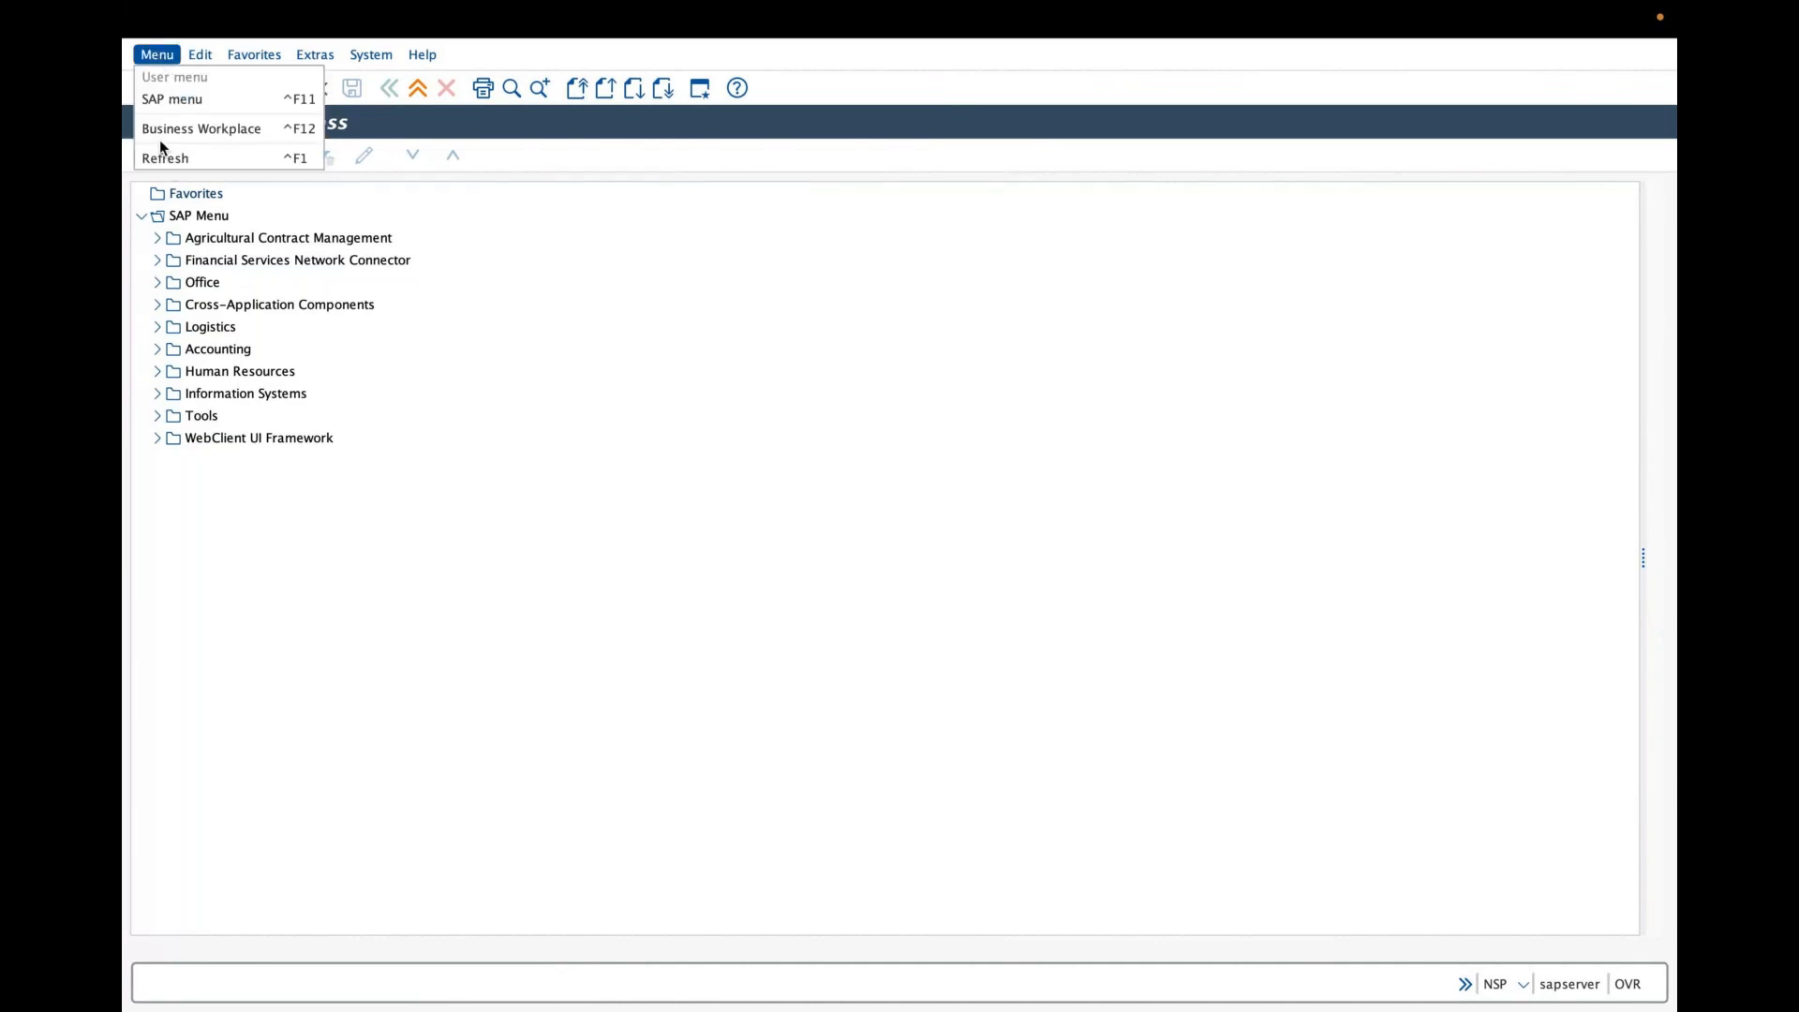
left_click(160, 58)
left_click(159, 56)
left_click(165, 126)
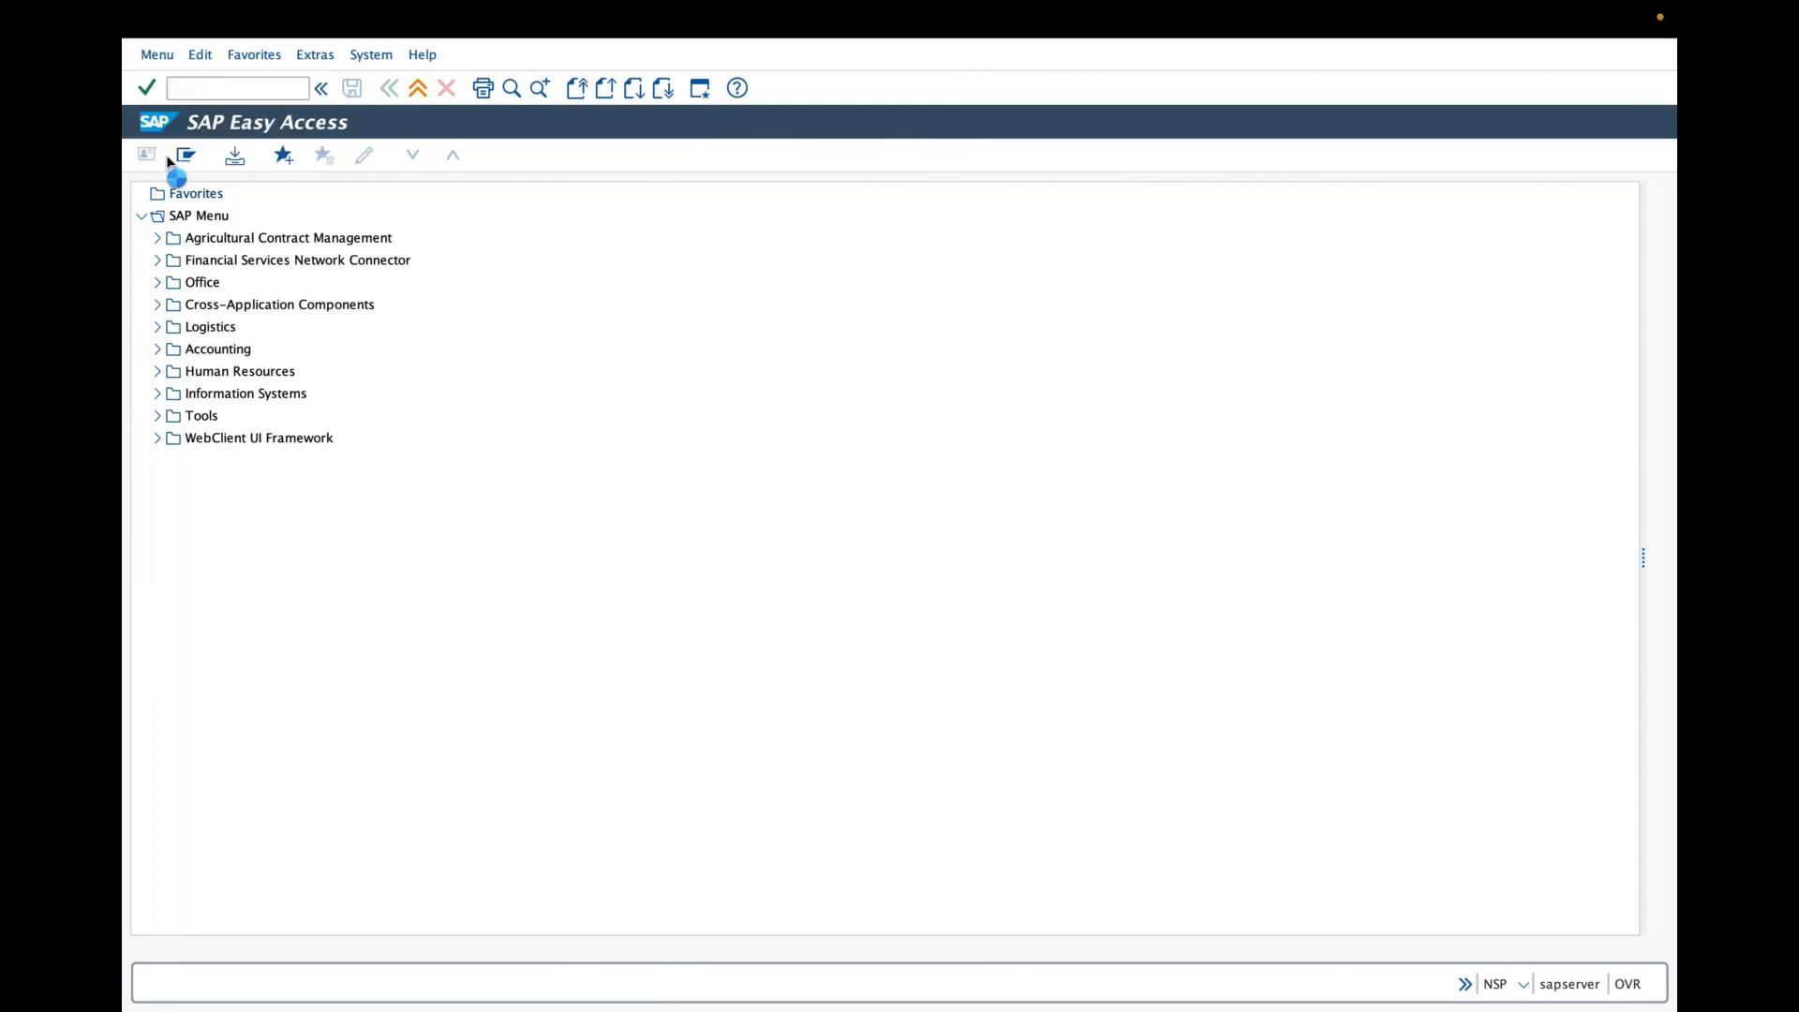
left_click(167, 57)
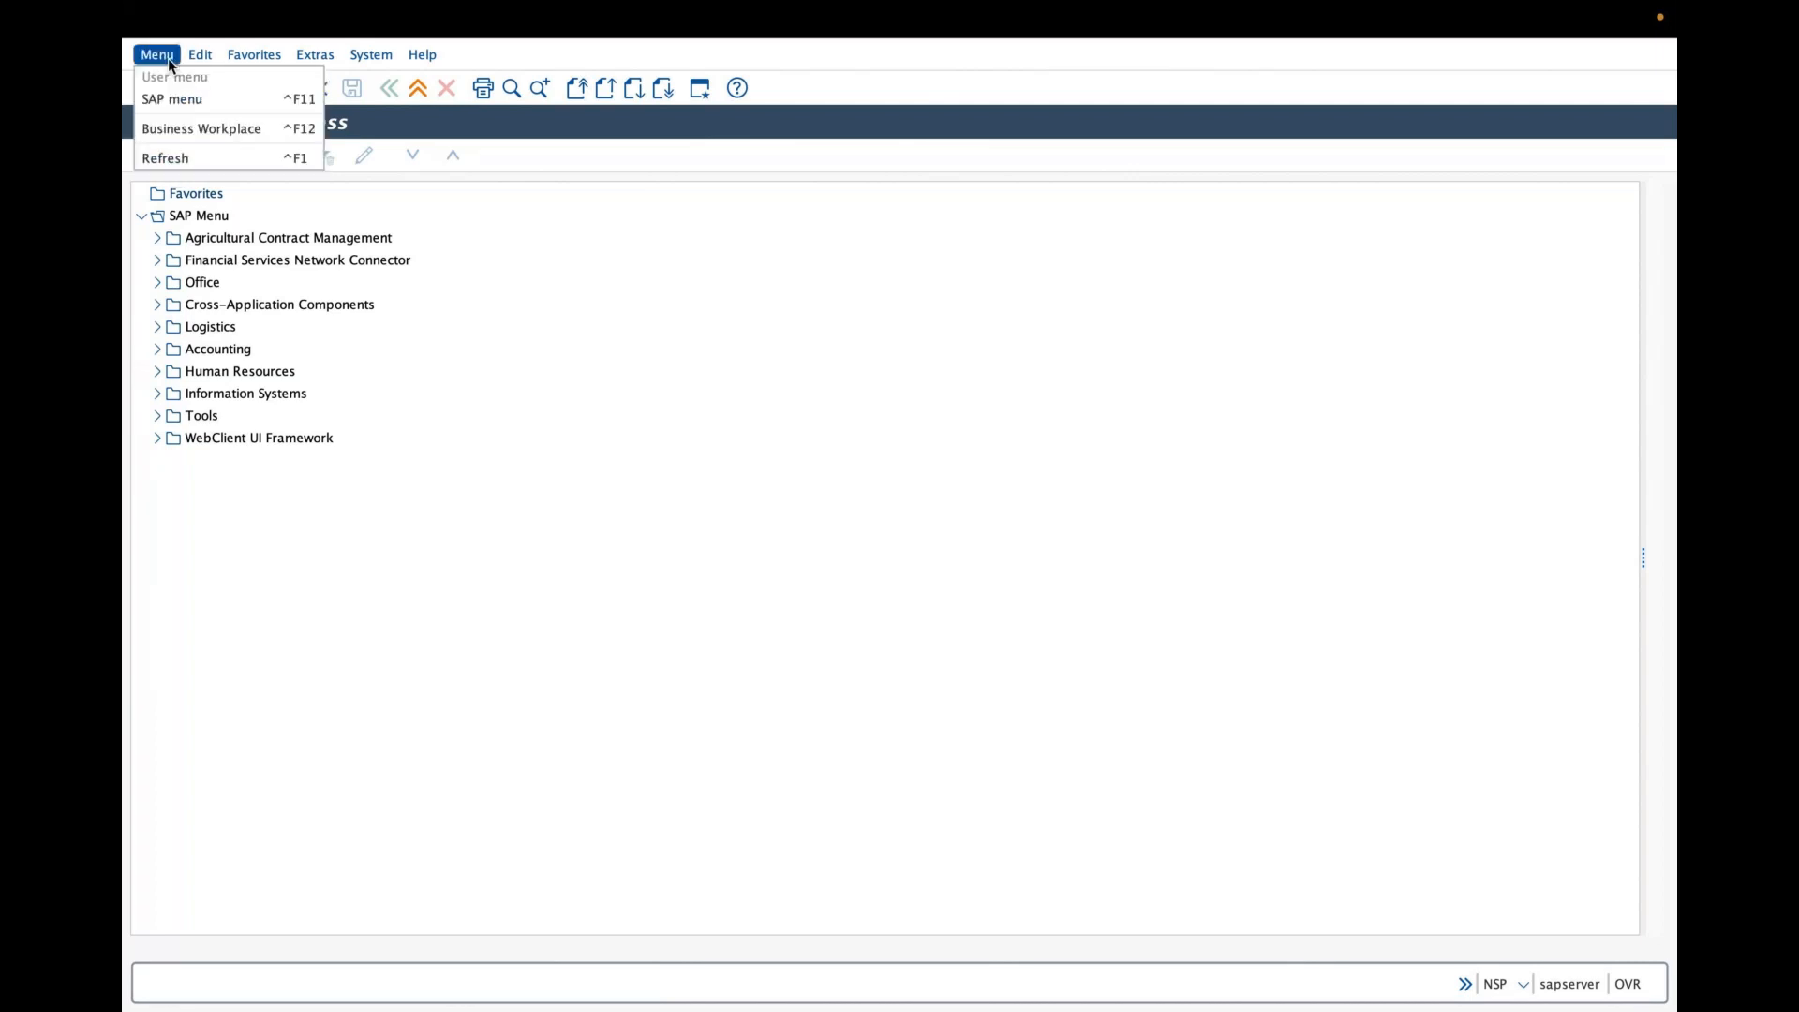
left_click(171, 73)
left_click(167, 62)
left_click(170, 159)
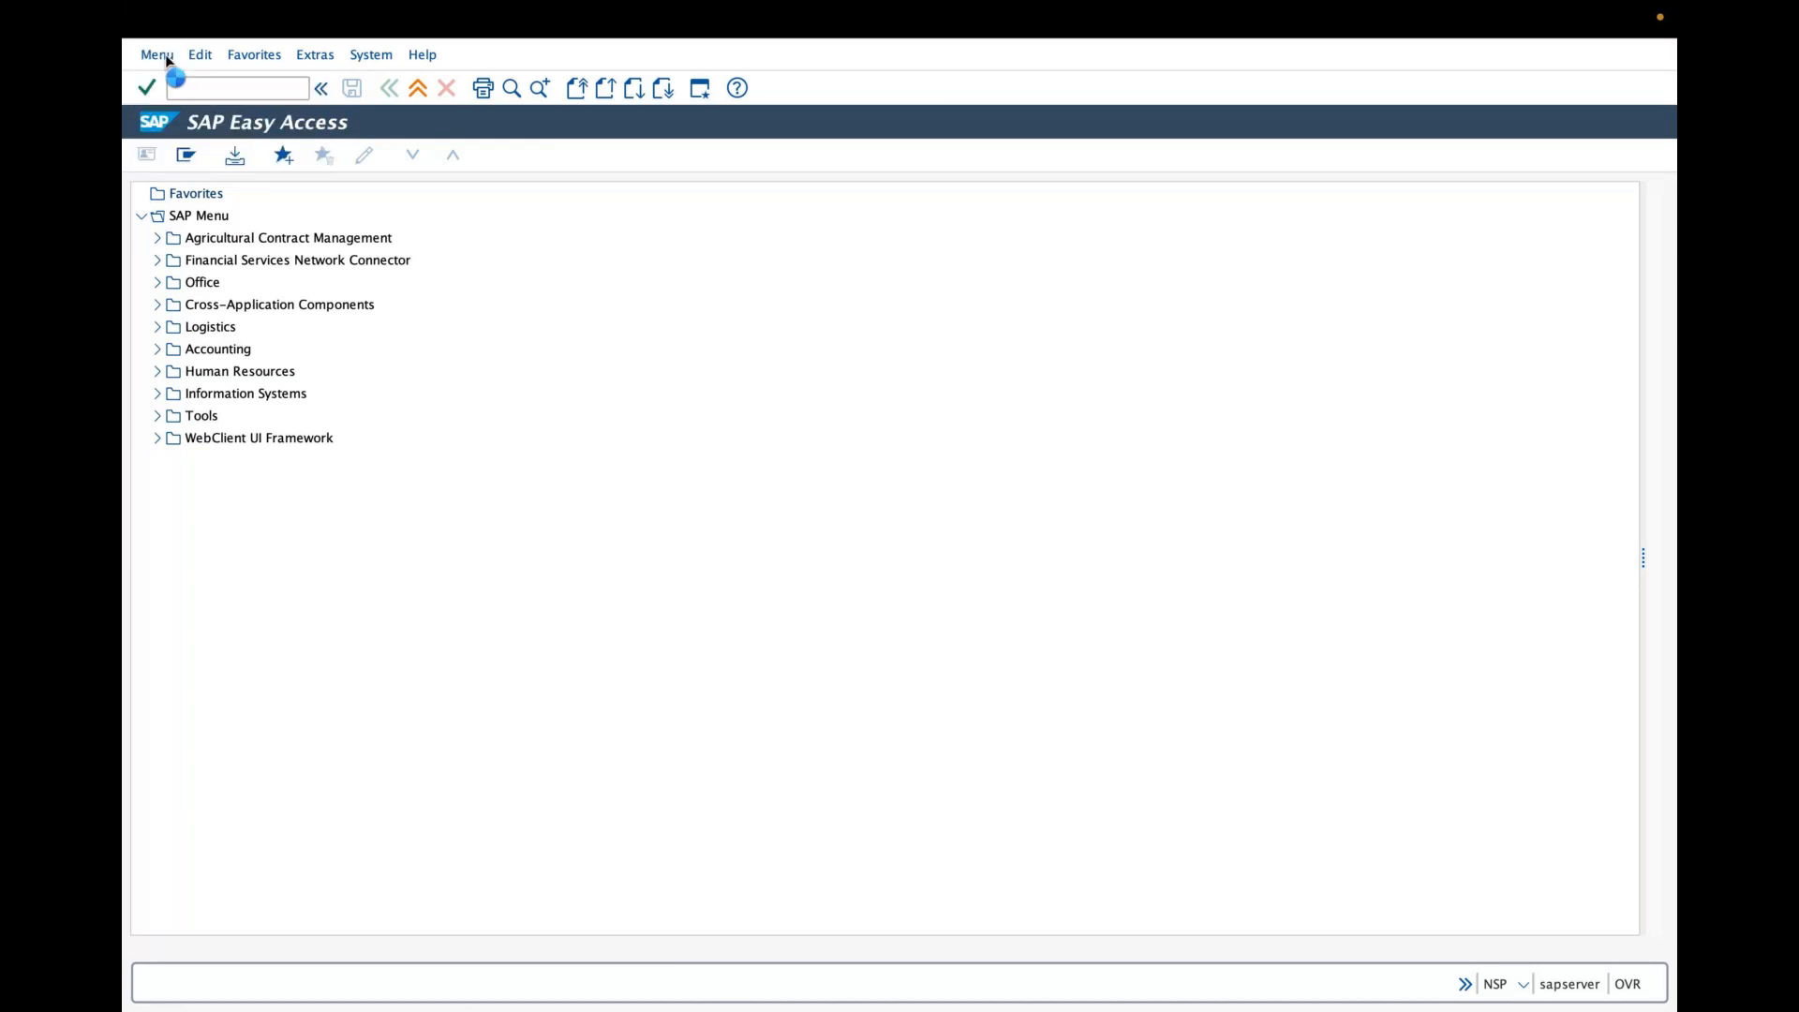
left_click(167, 58)
left_click(167, 152)
- Start transaction MM01 to create a material
left_click(272, 87)
type("mm0")
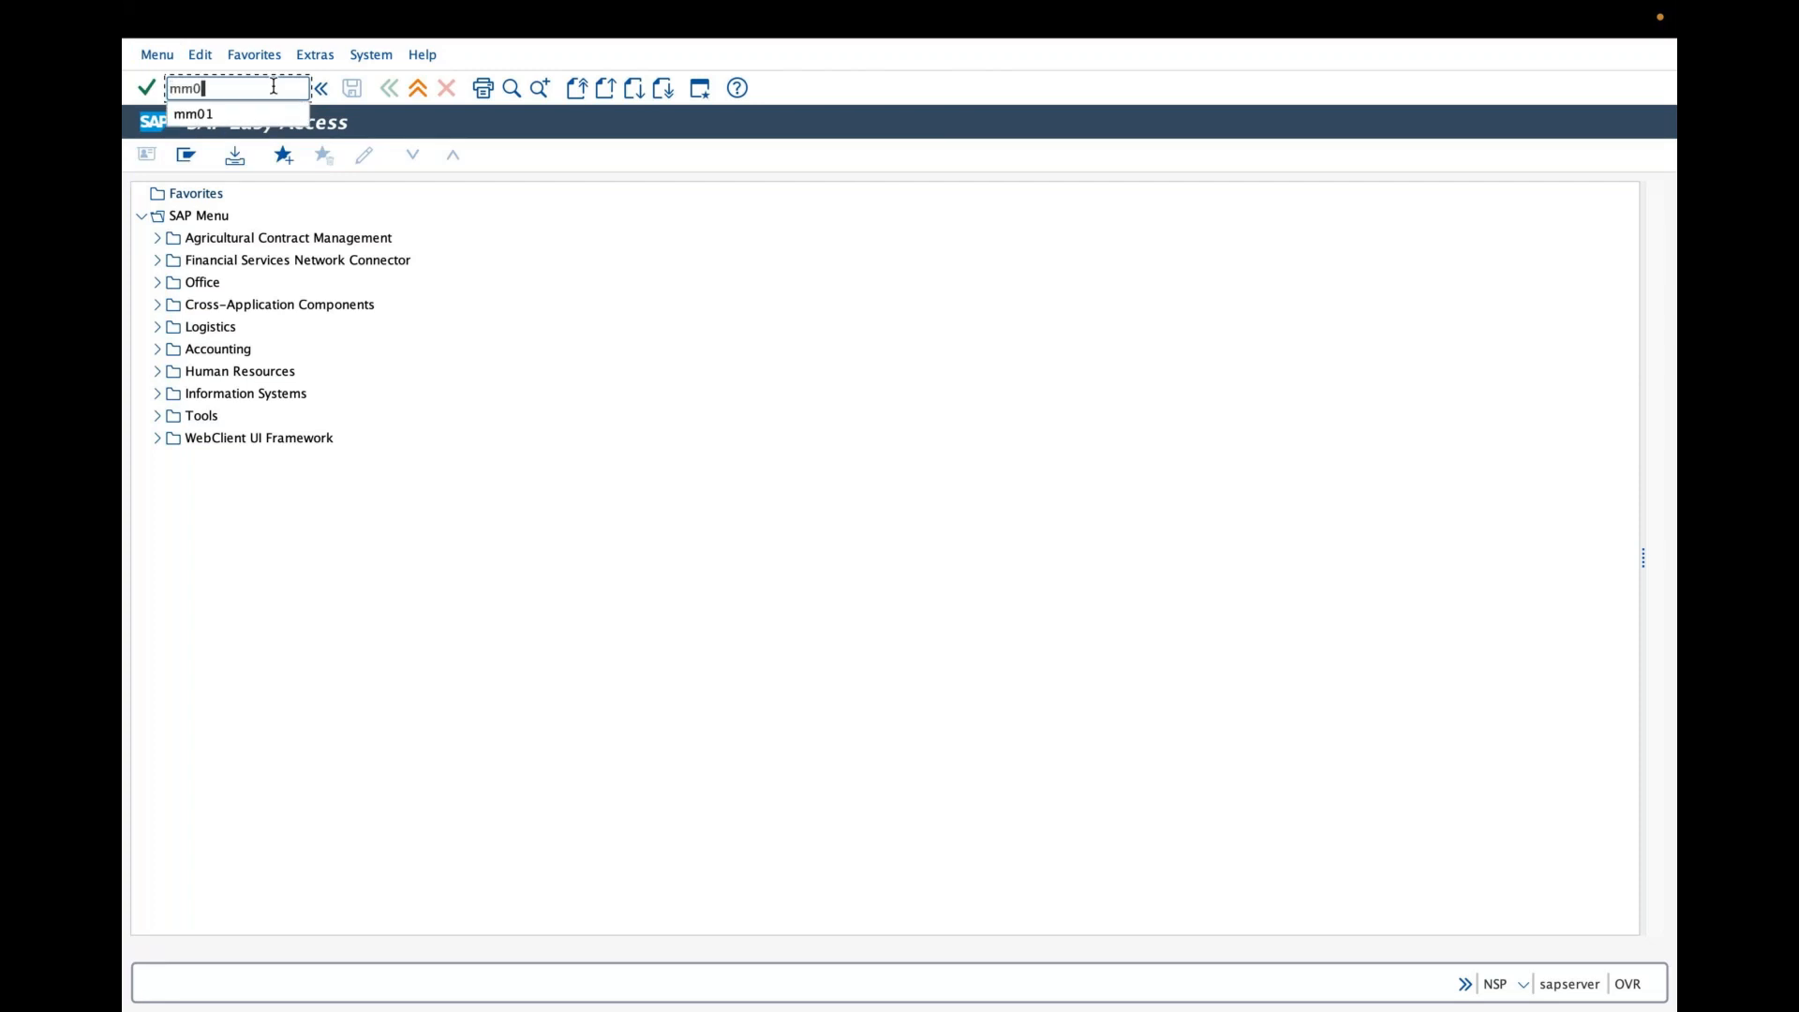
type("1")
key("Return")
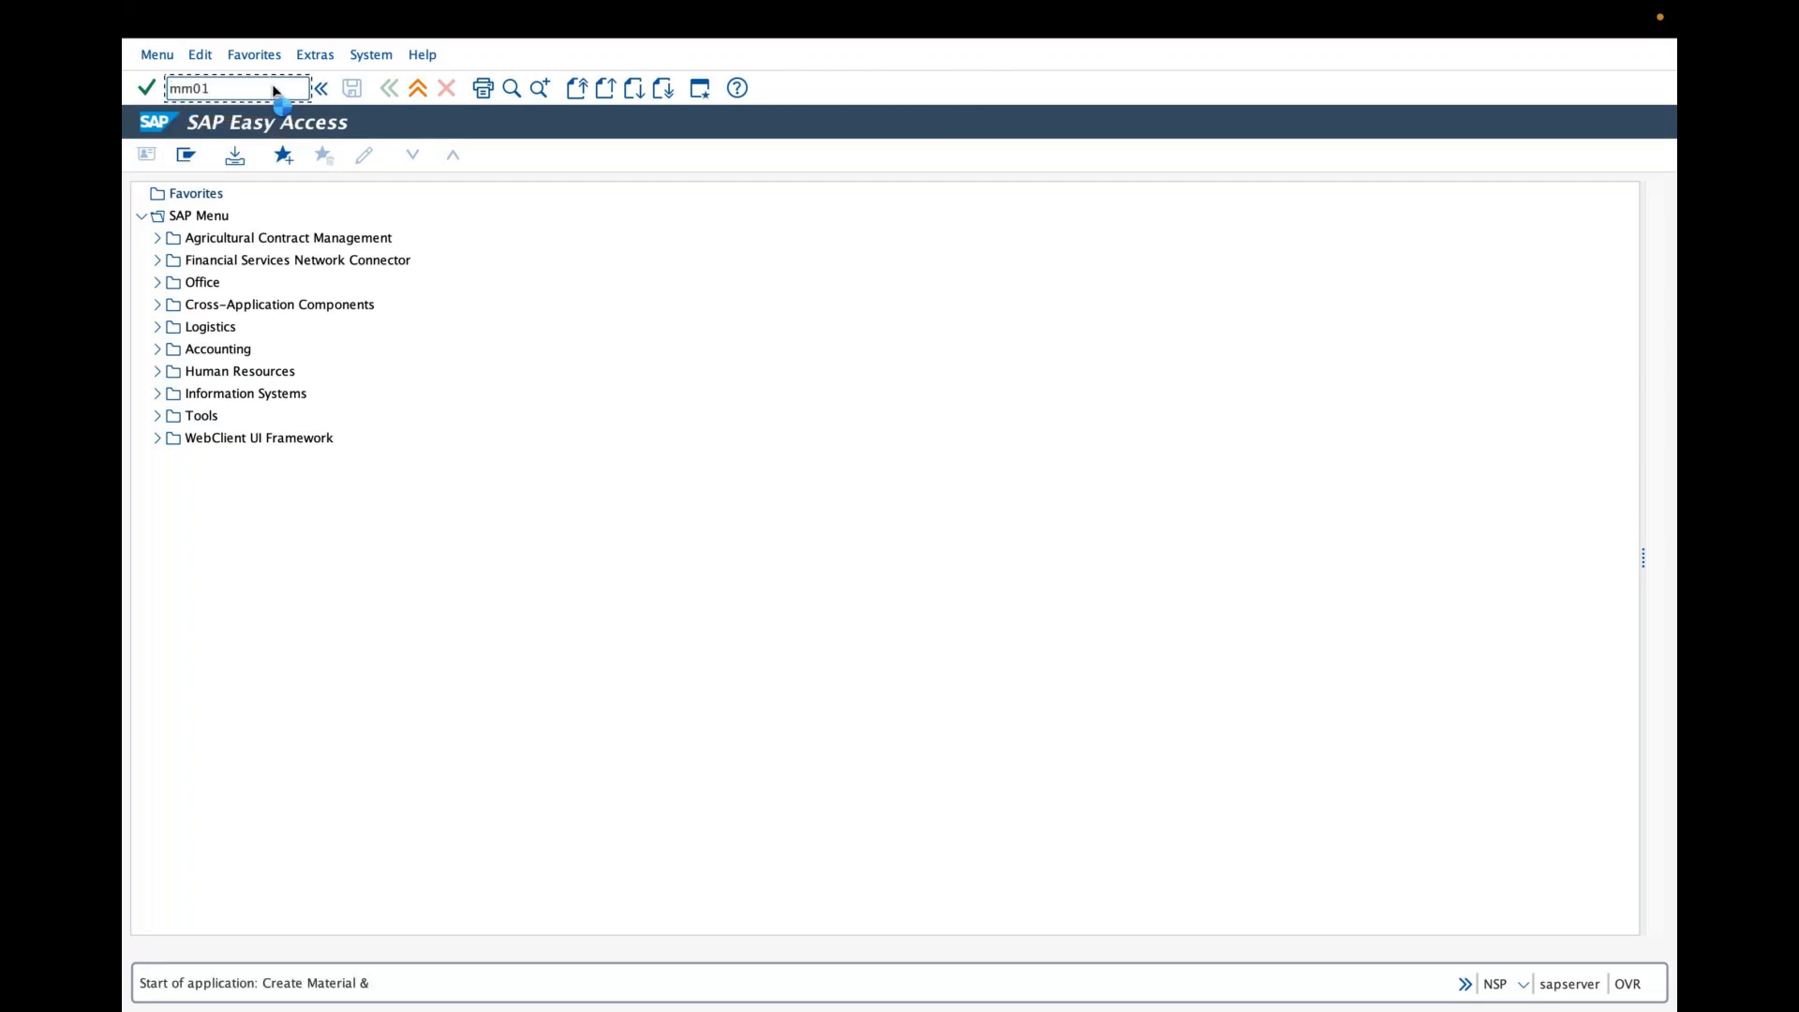
- Enter material number GRASIM-100 and confirm the view selection
left_click(315, 216)
type("g")
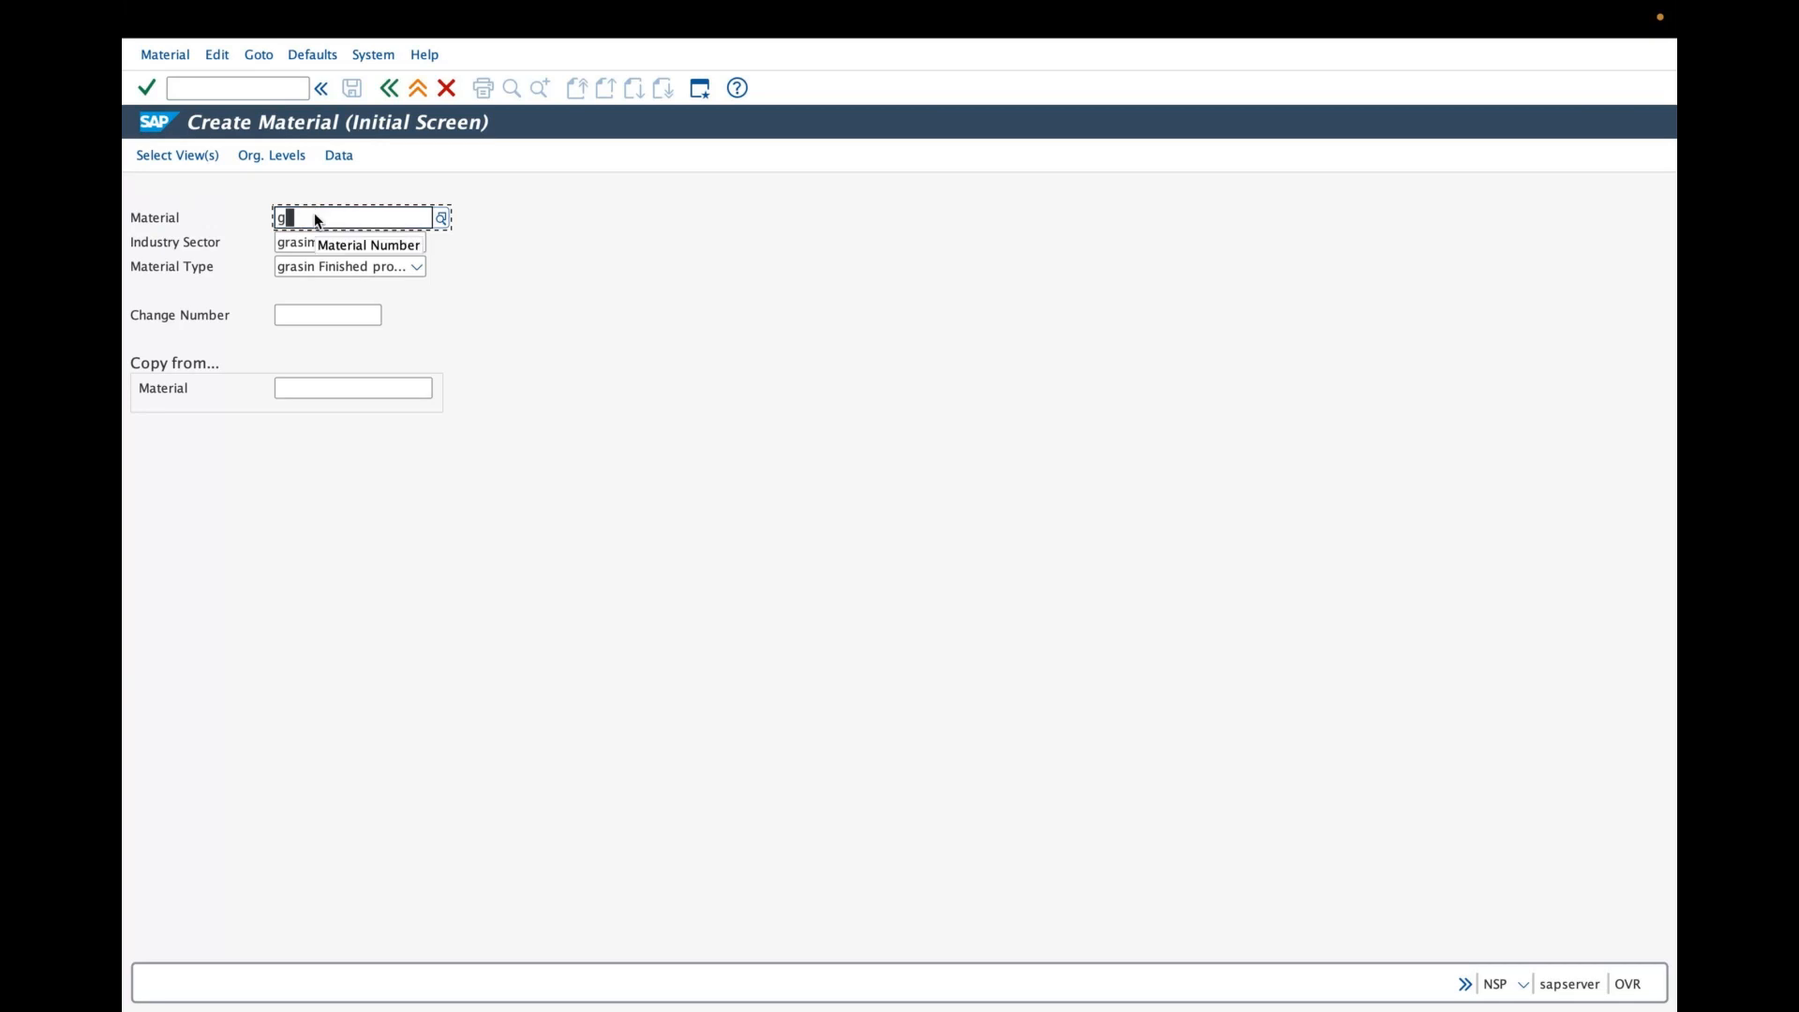
type("rasim-100")
left_click(185, 155)
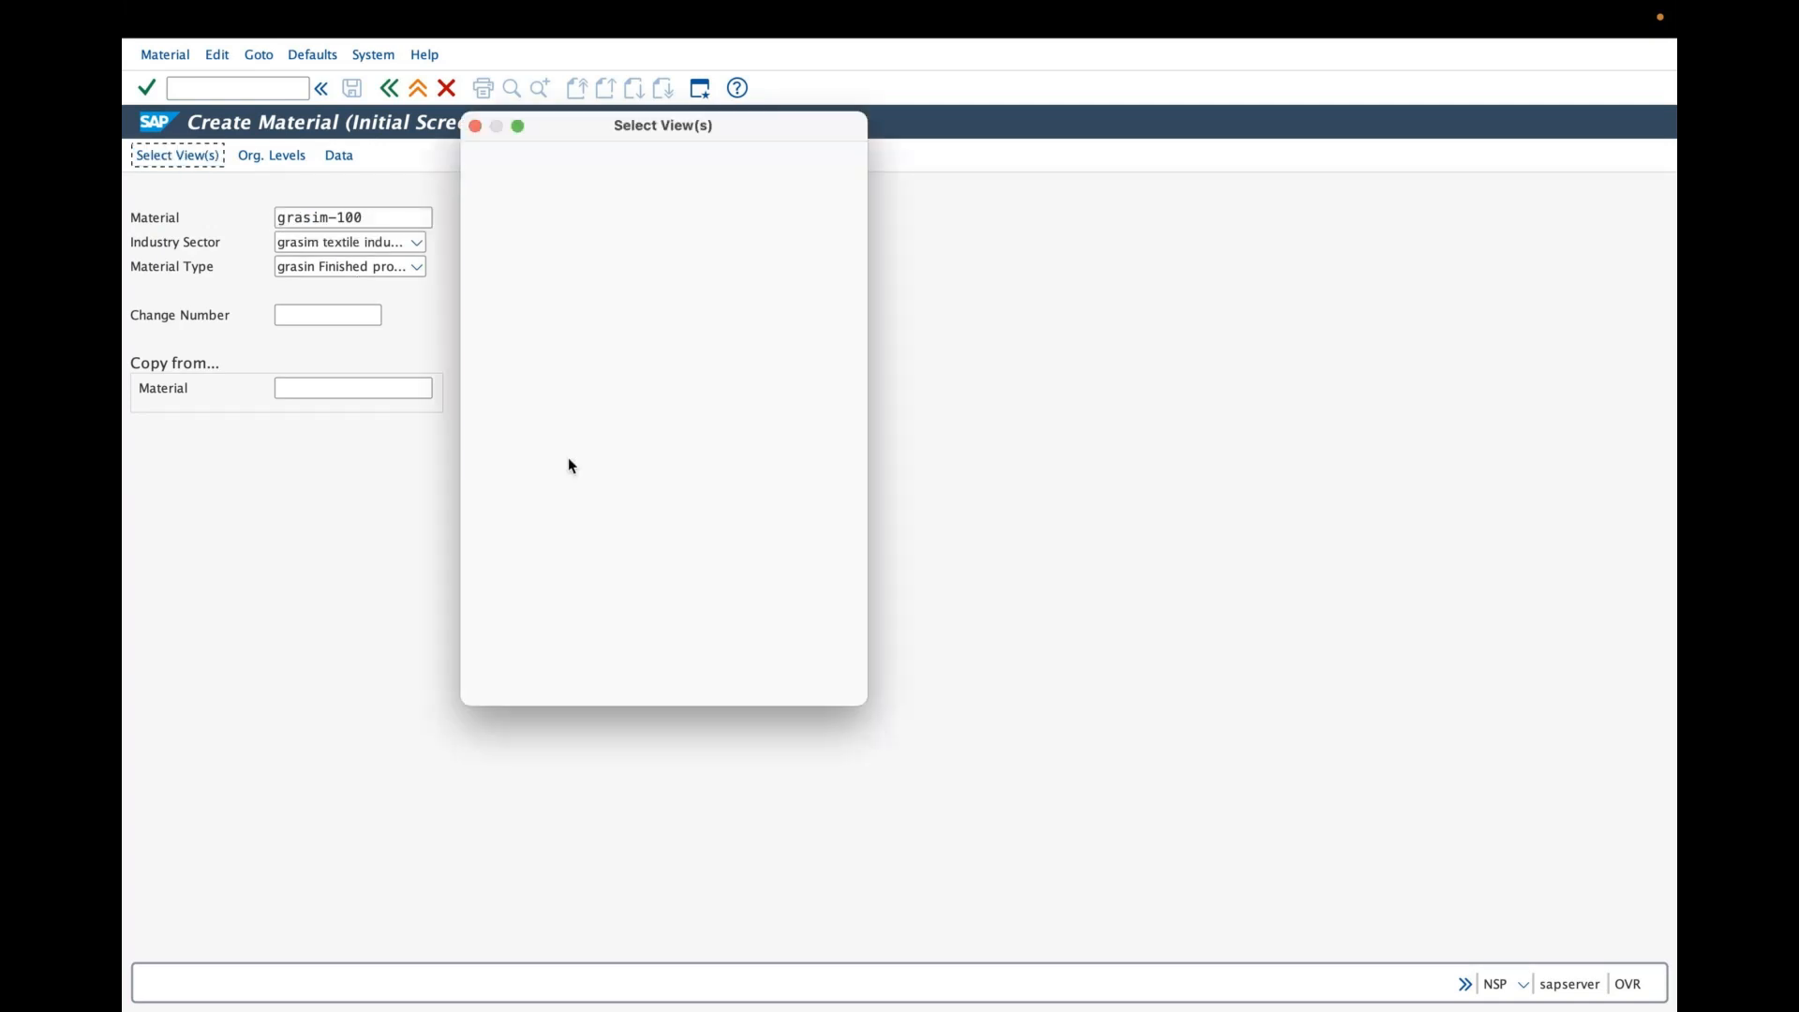
key("Return")
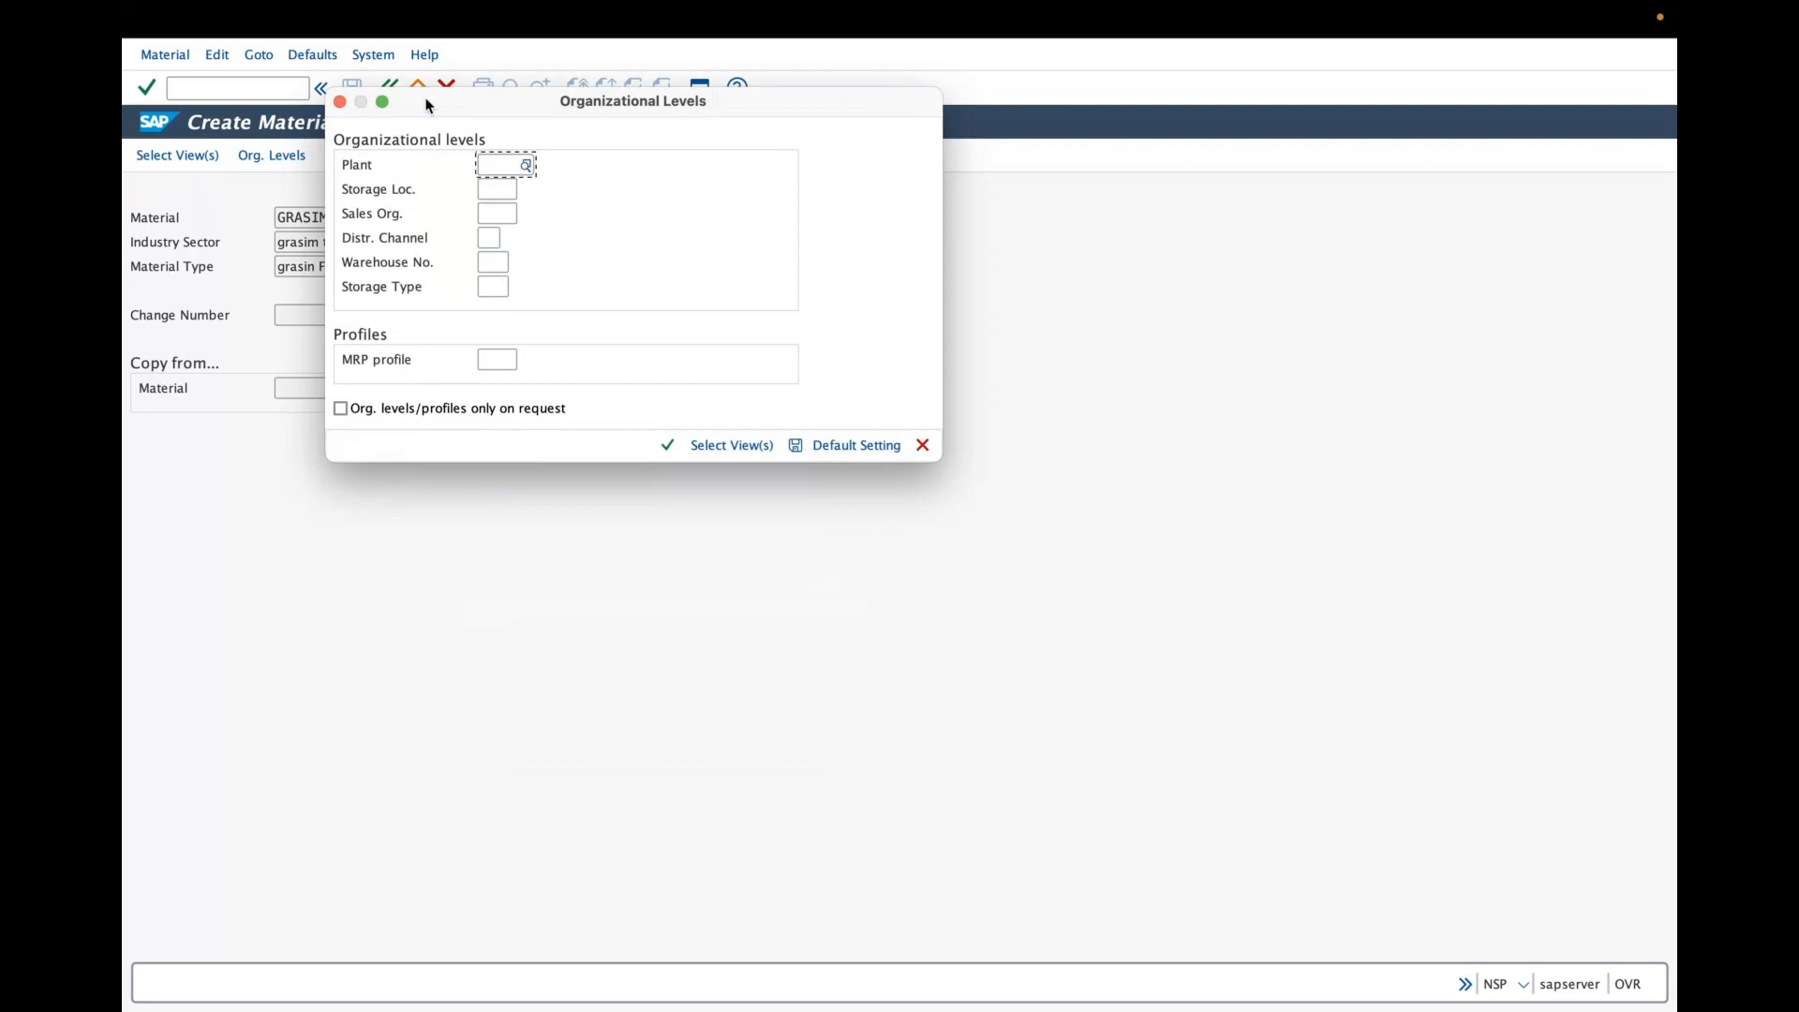
- Enter plant GRAP and storage location GRA1 in the organizational levels
left_click_drag(426, 105, 430, 183)
type("gr")
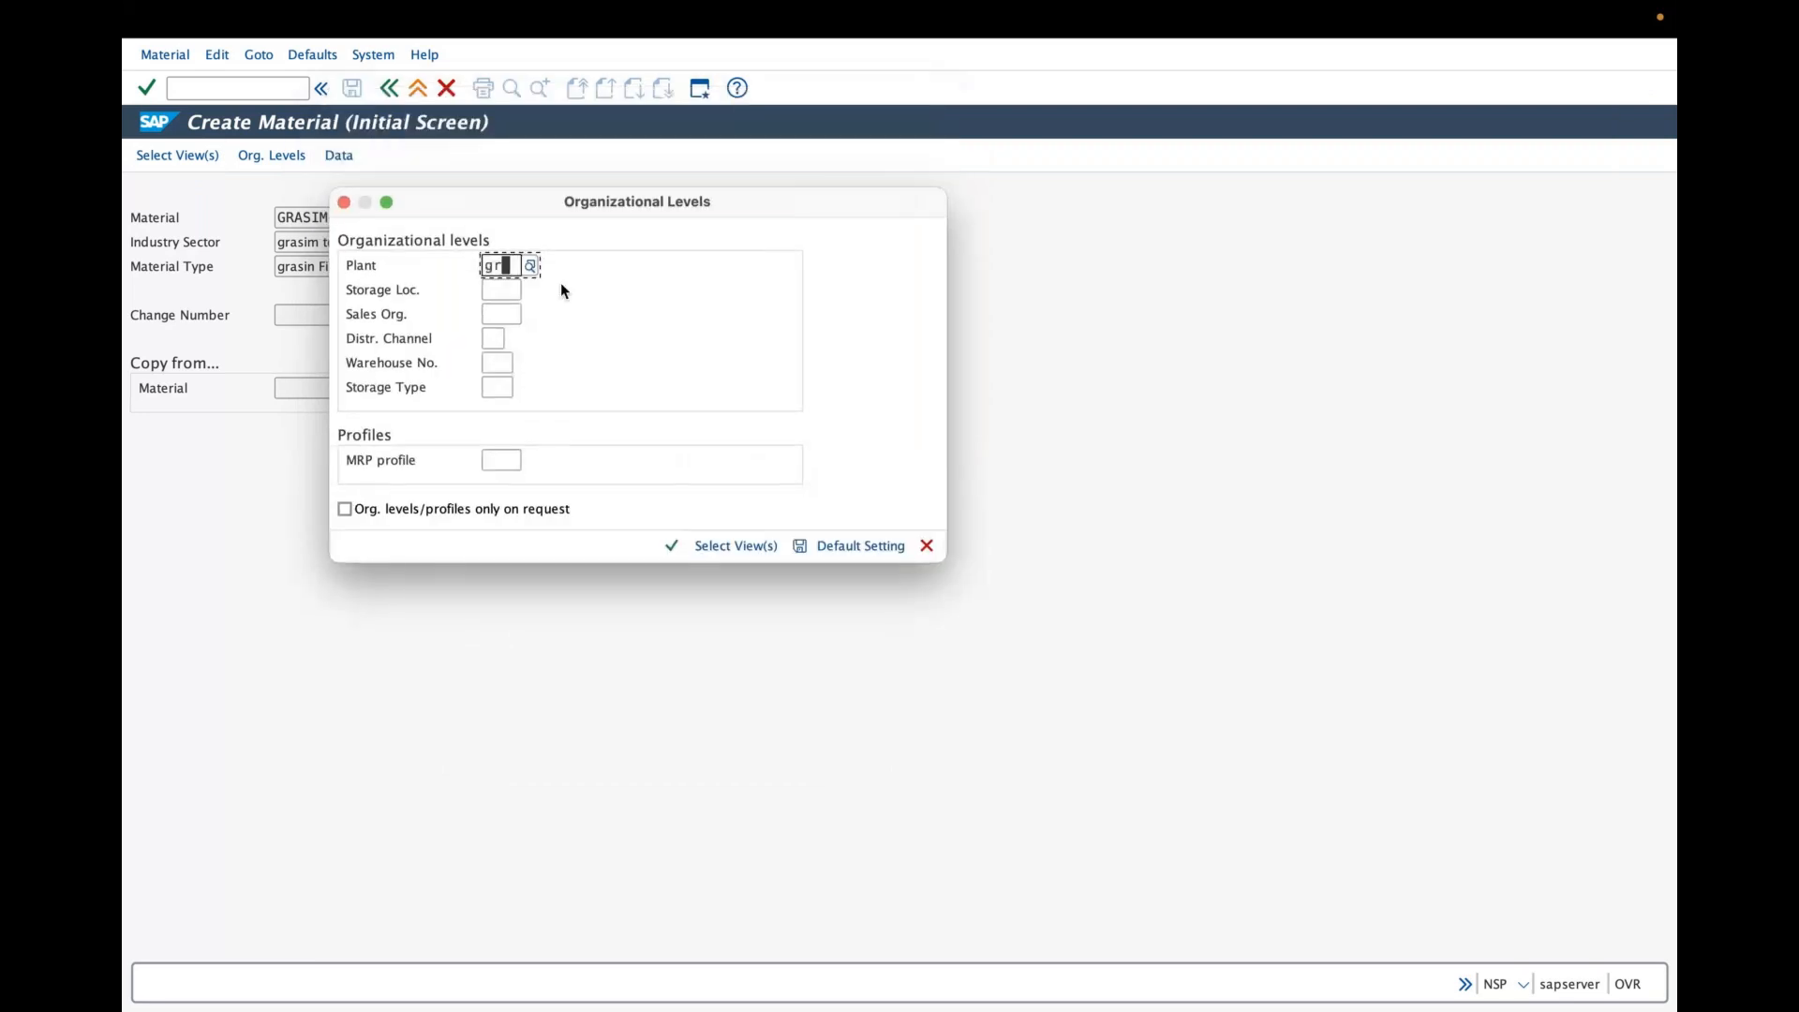
type("ap")
left_click(500, 310)
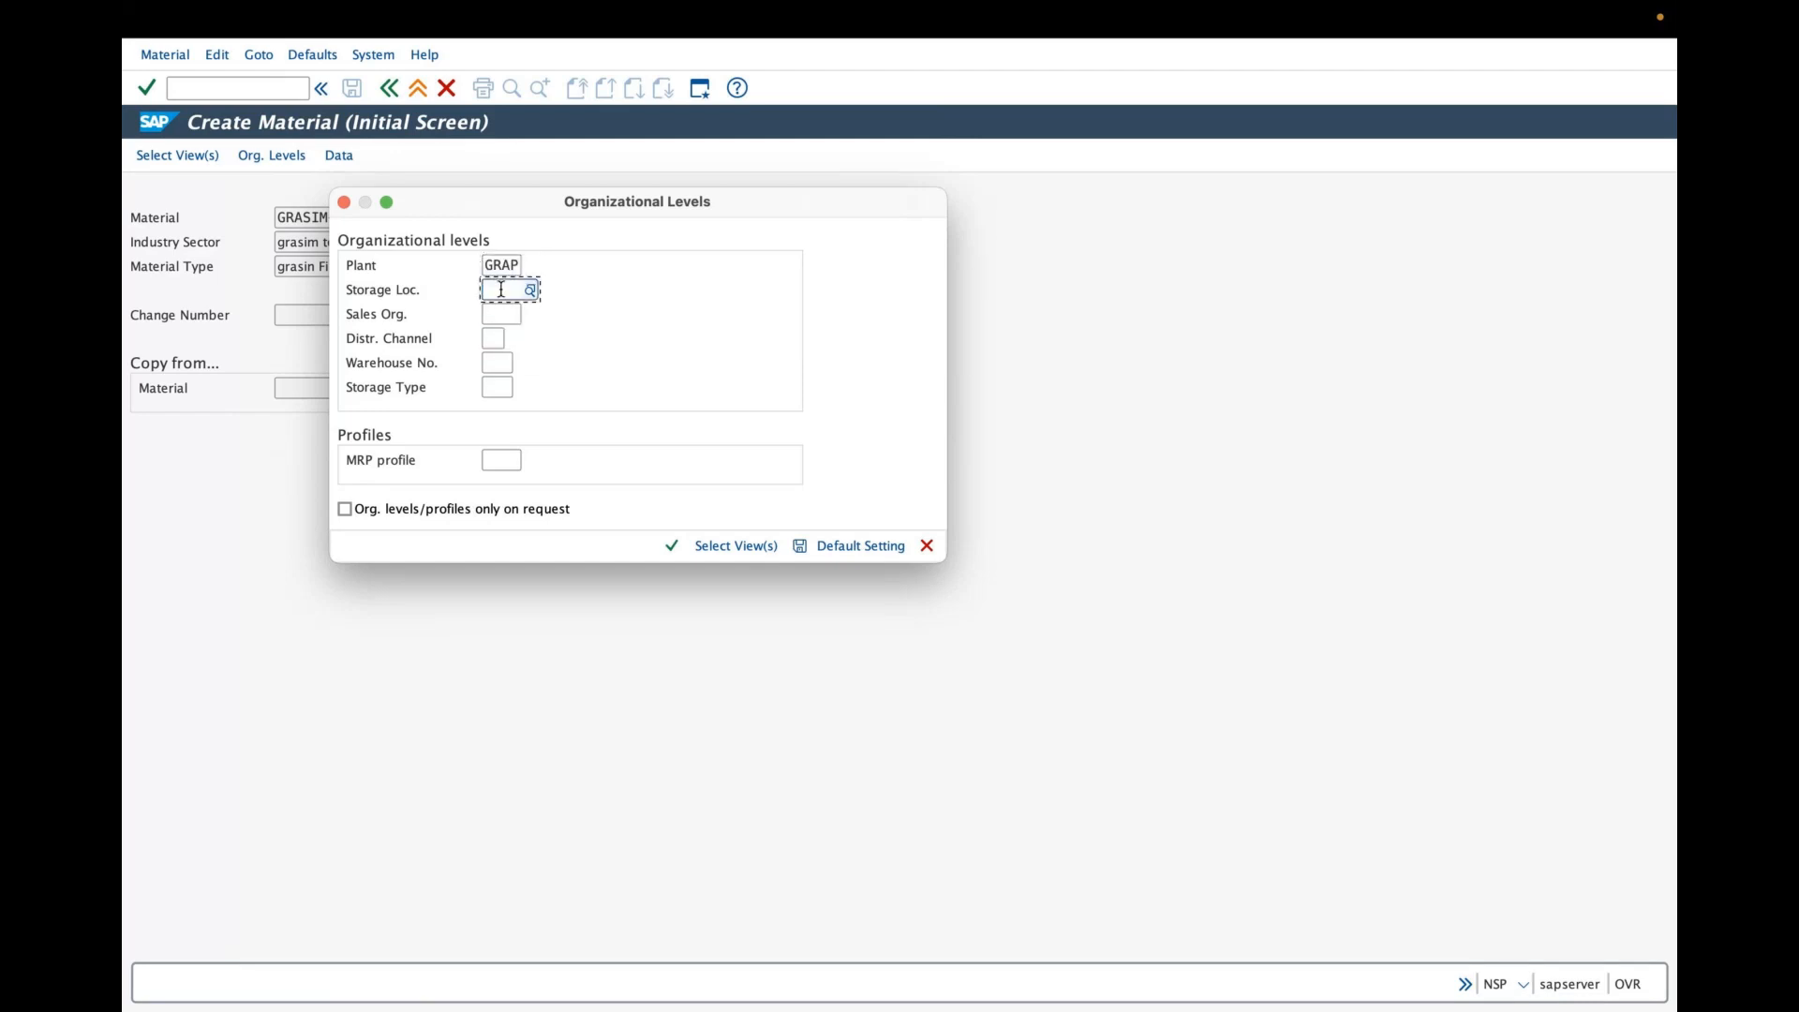
left_click(504, 290)
type("gras")
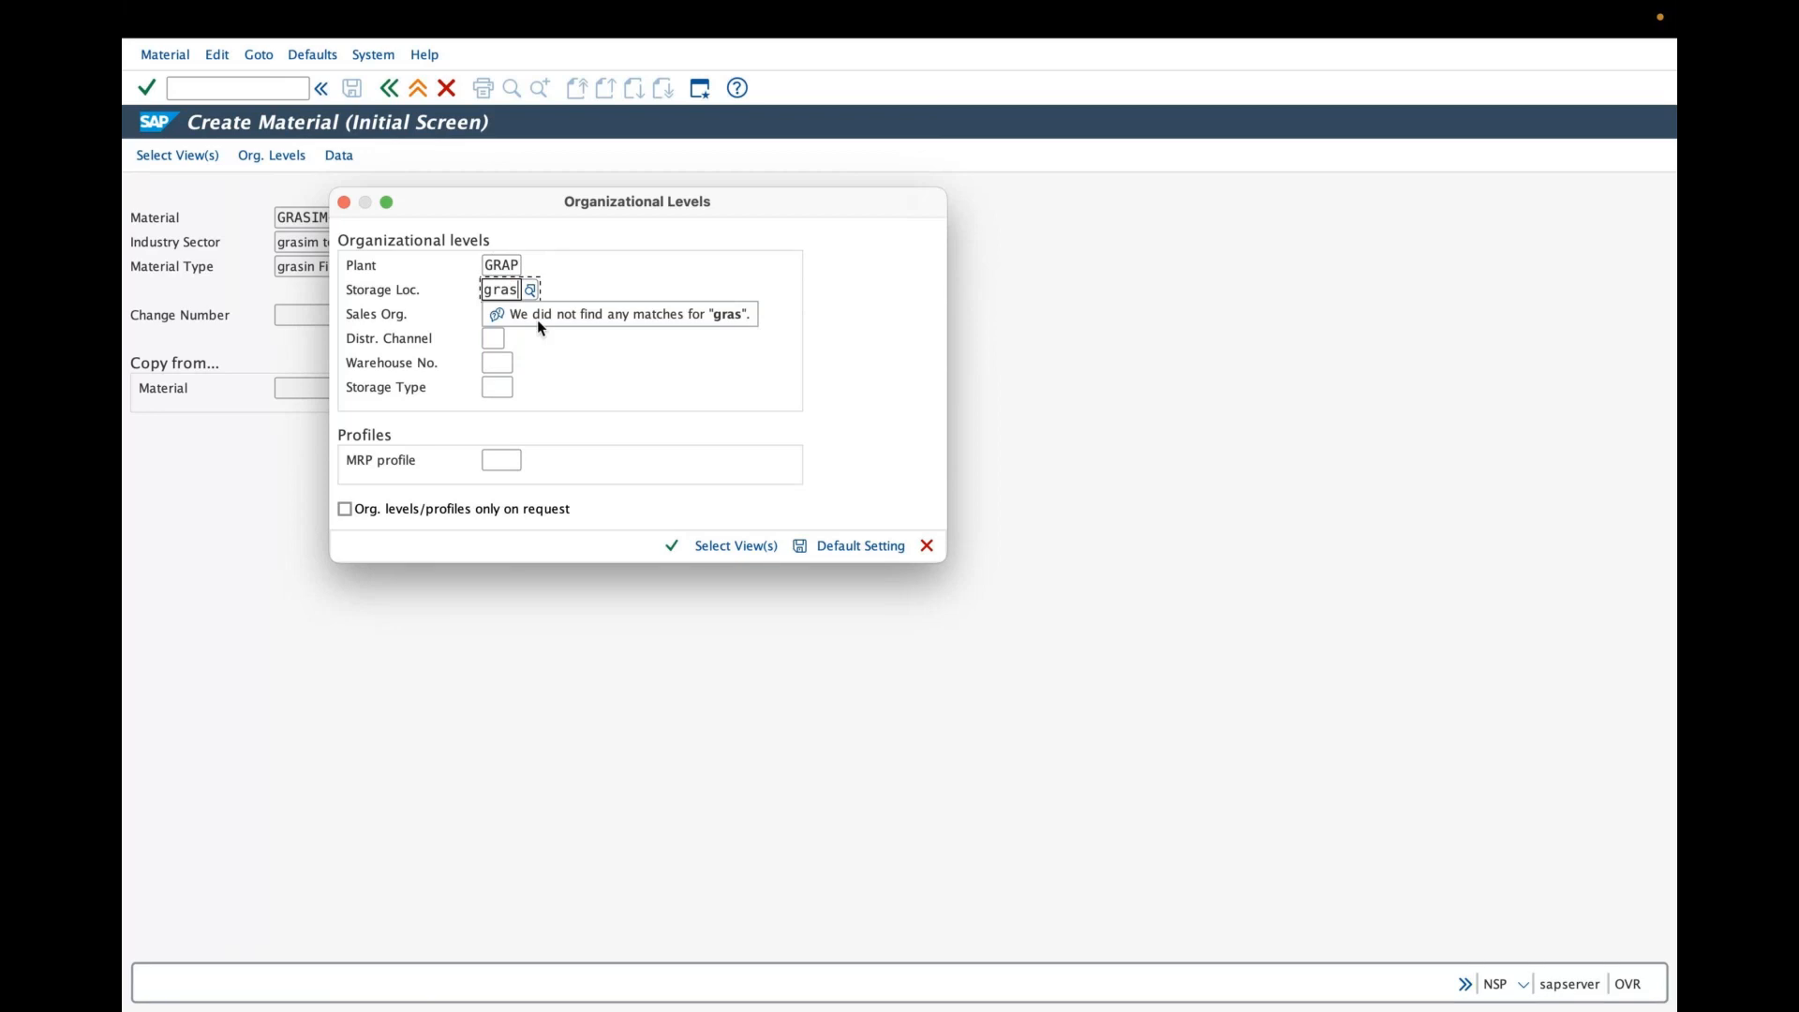
key("BackSpace")
type("1")
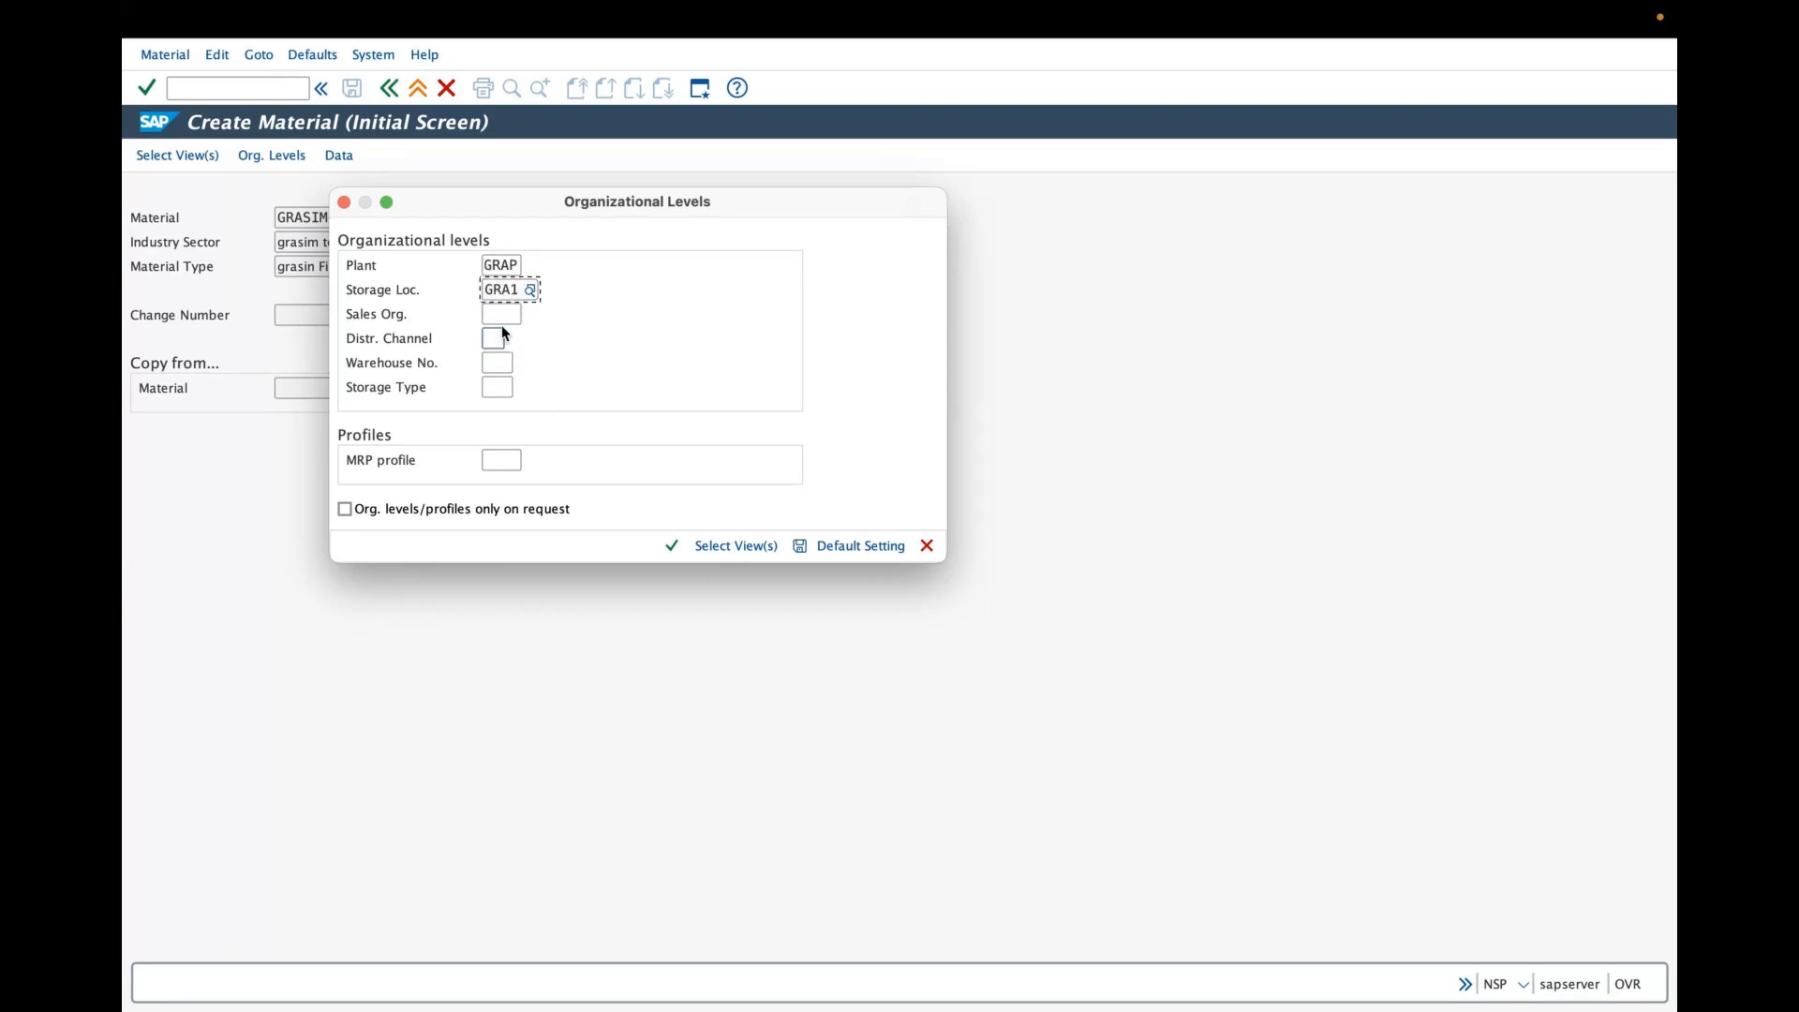
- Enter sales organization GRAS, distribution channel GD and warehouse GRW, try to continue, and dismiss the error
left_click(503, 317)
type("gras")
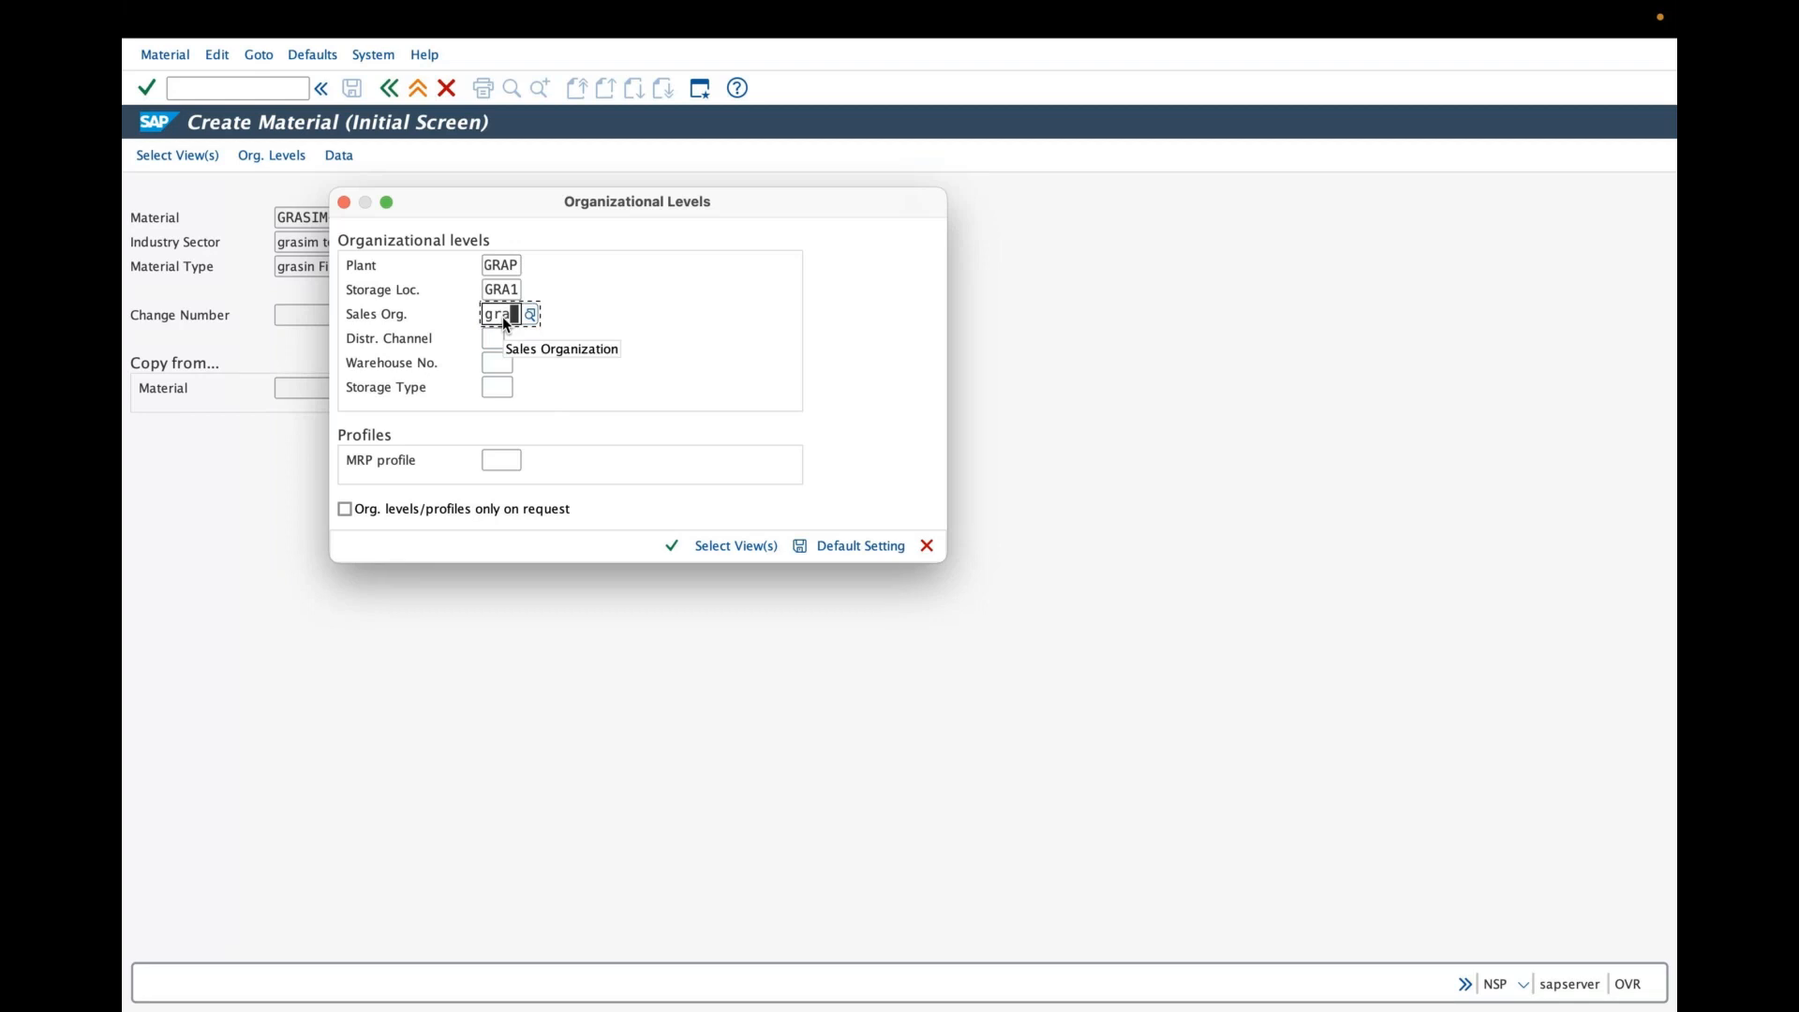
left_click(521, 402)
left_click(501, 342)
type("gd")
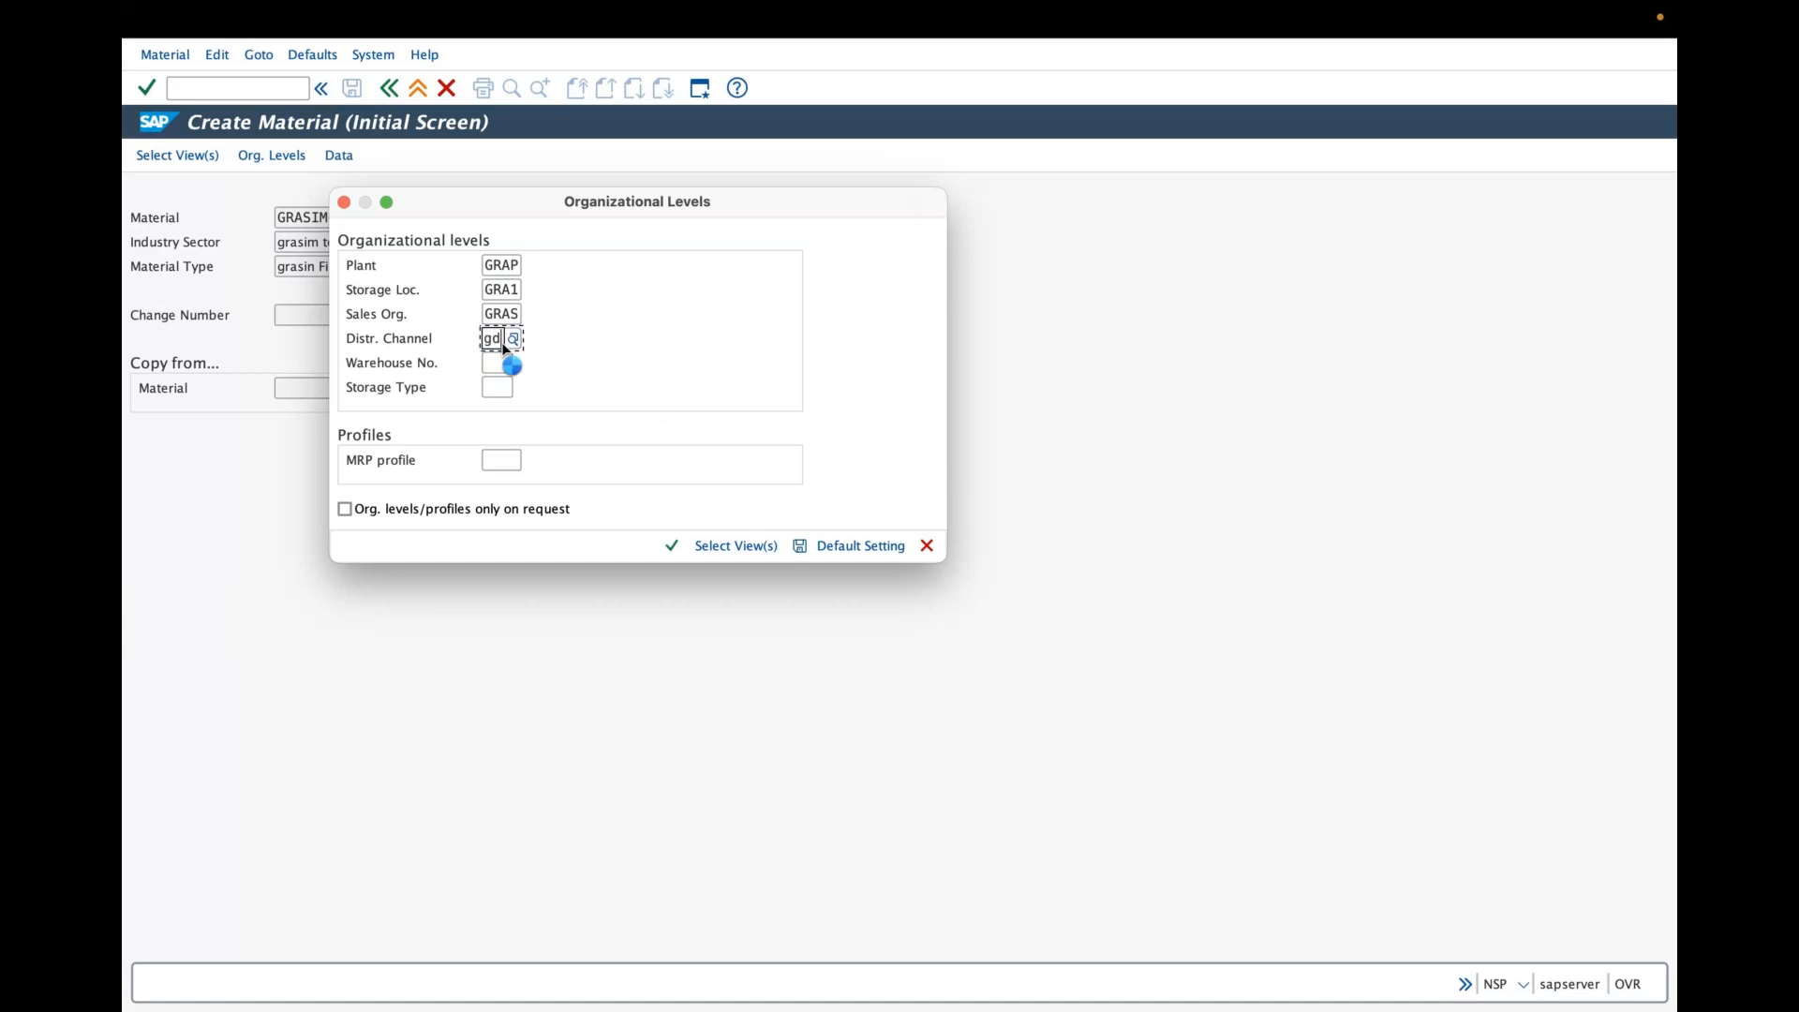
key("BackSpace")
type("gd")
left_click(518, 403)
type("grw")
left_click(498, 364)
type("g")
left_click(516, 401)
left_click(672, 548)
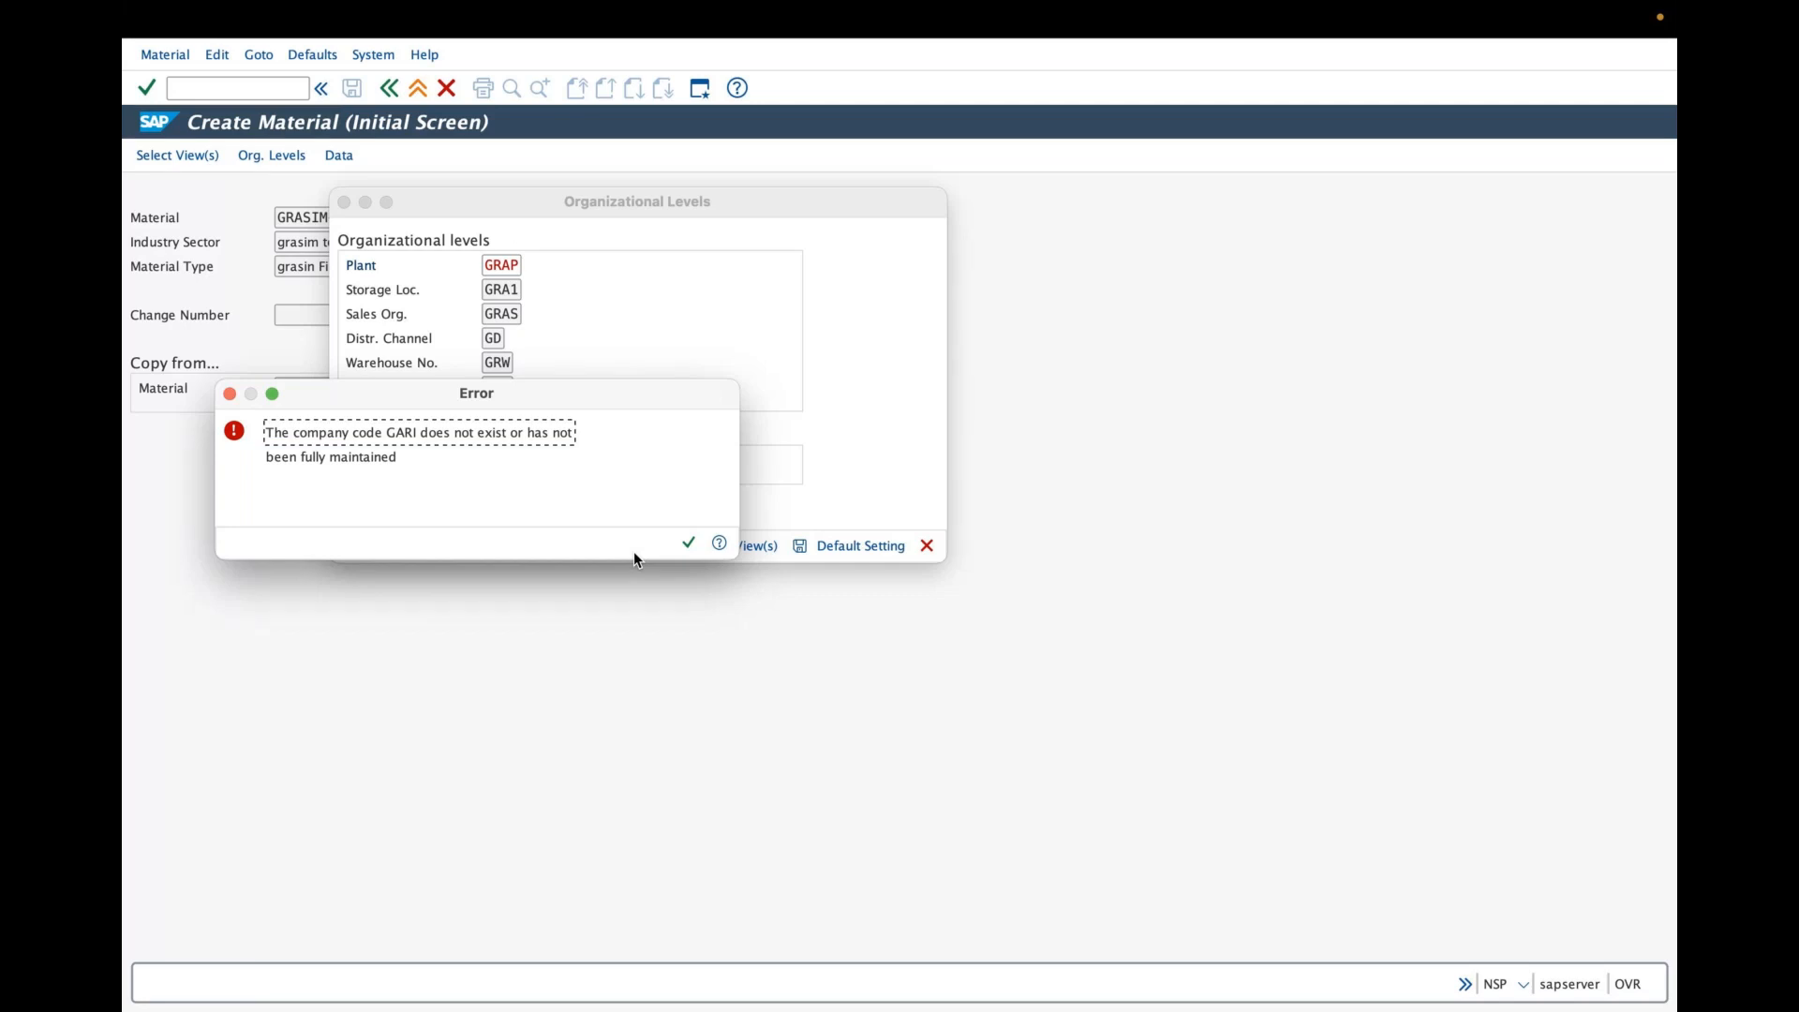
left_click(230, 394)
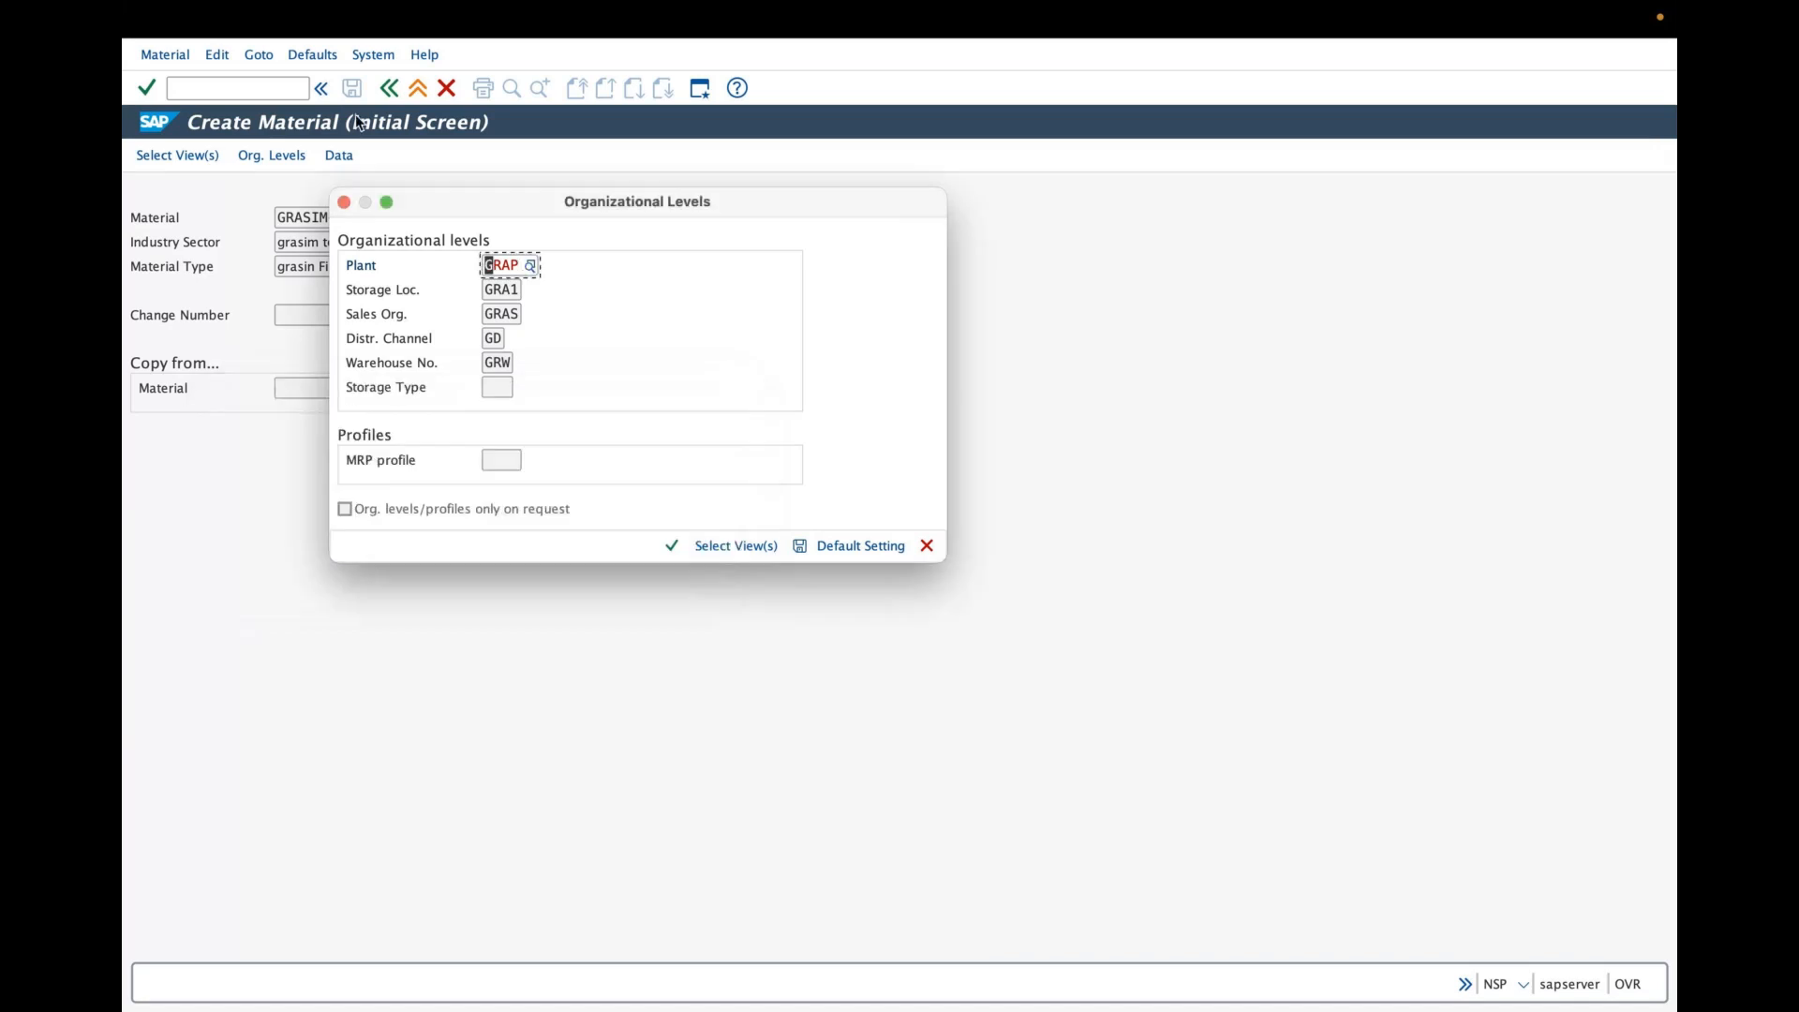
- Cancel the organizational levels dialog, leave MM01 for SAP Easy Access, and refresh the menu
left_click(926, 546)
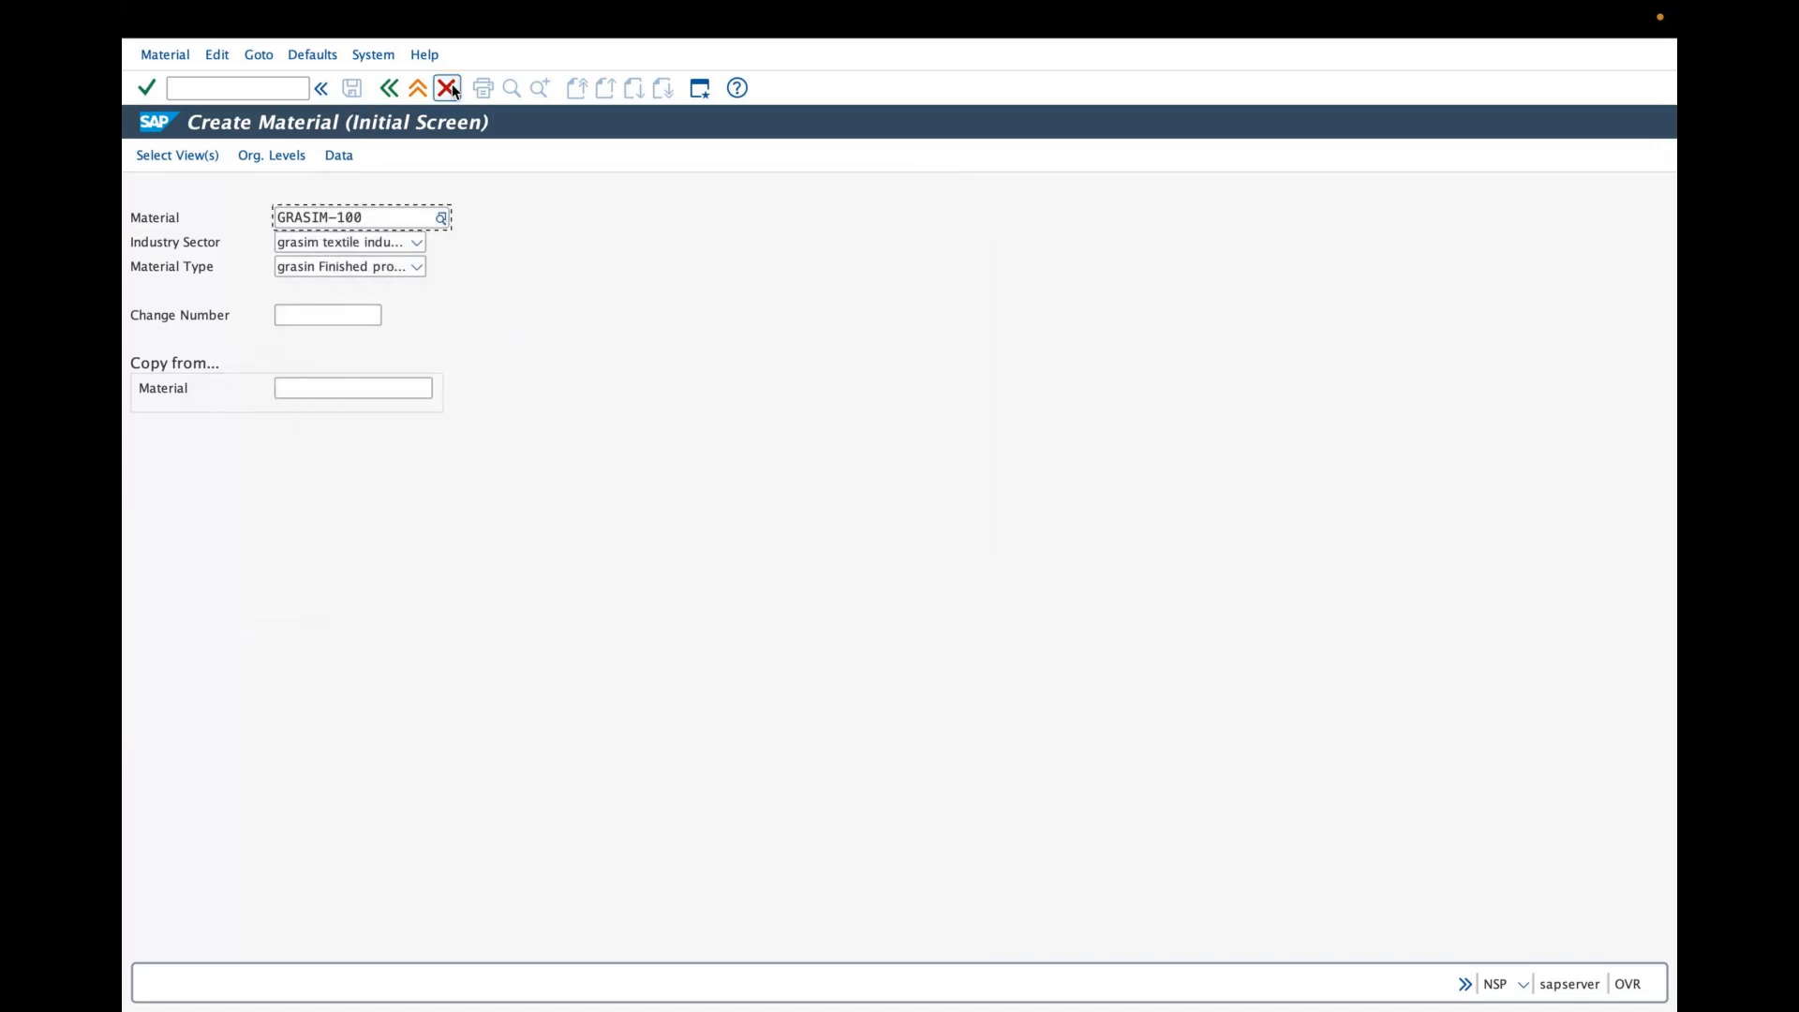
left_click(389, 90)
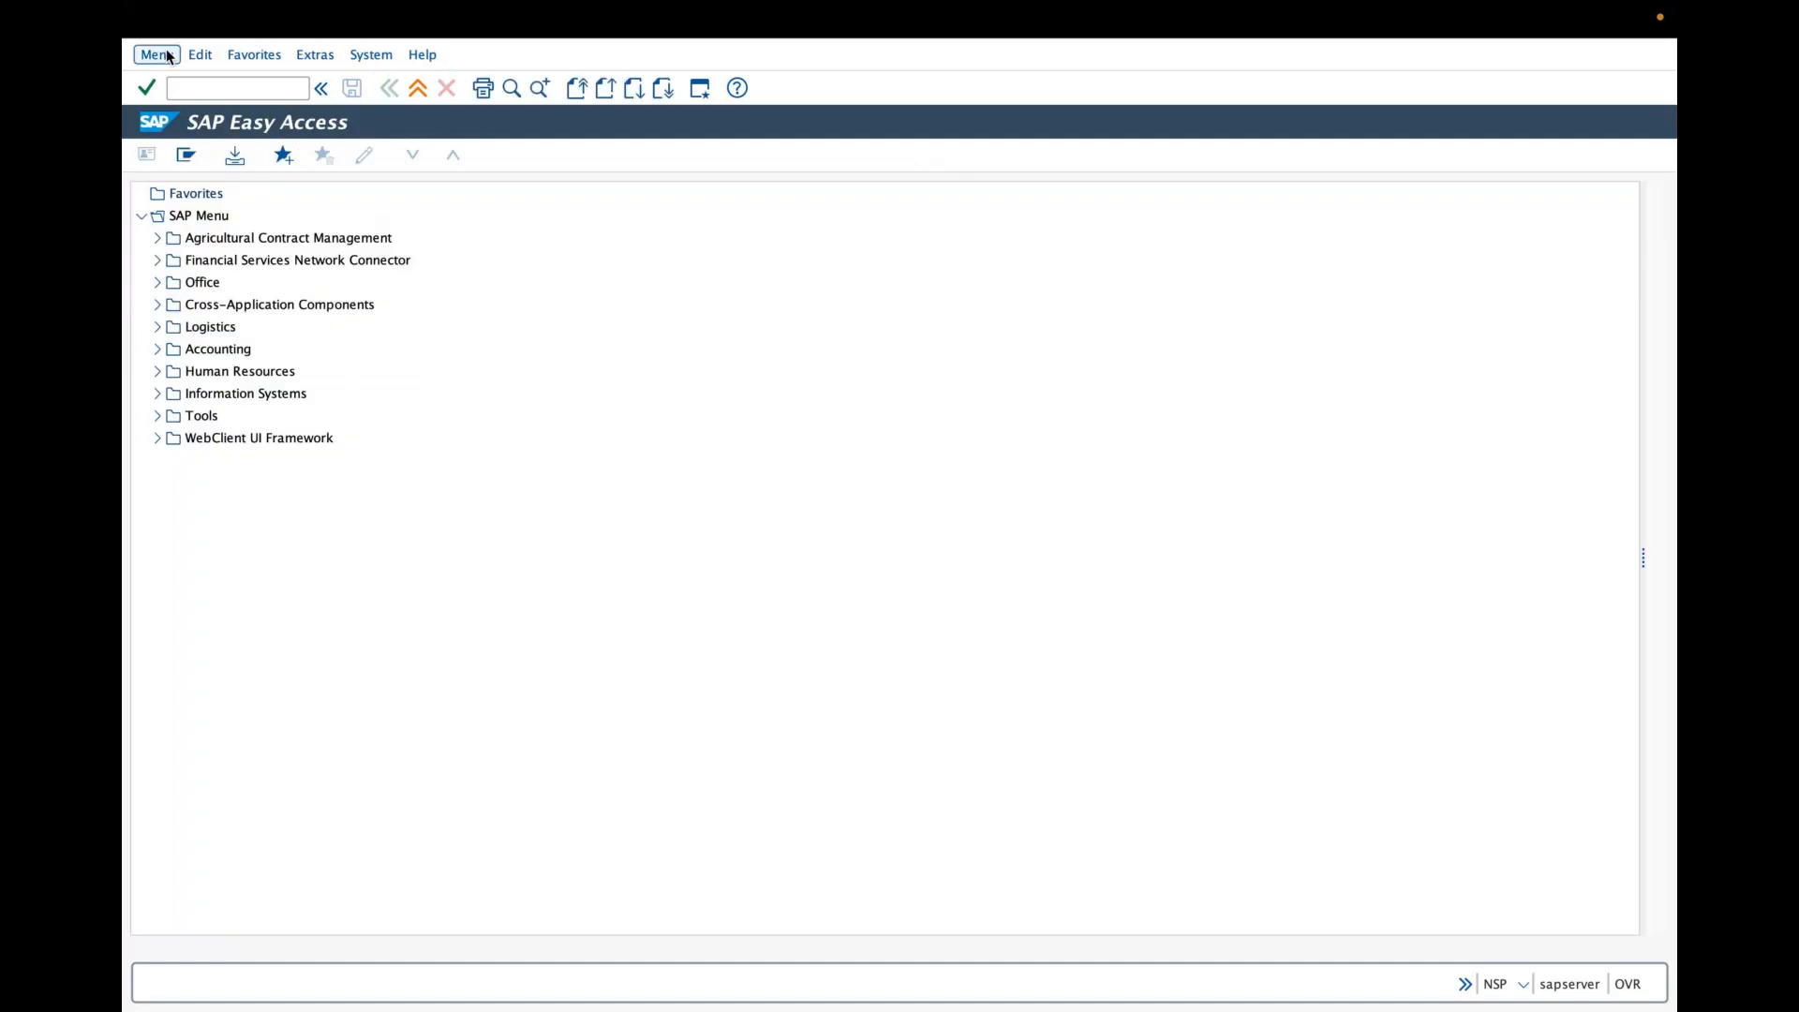
left_click(158, 54)
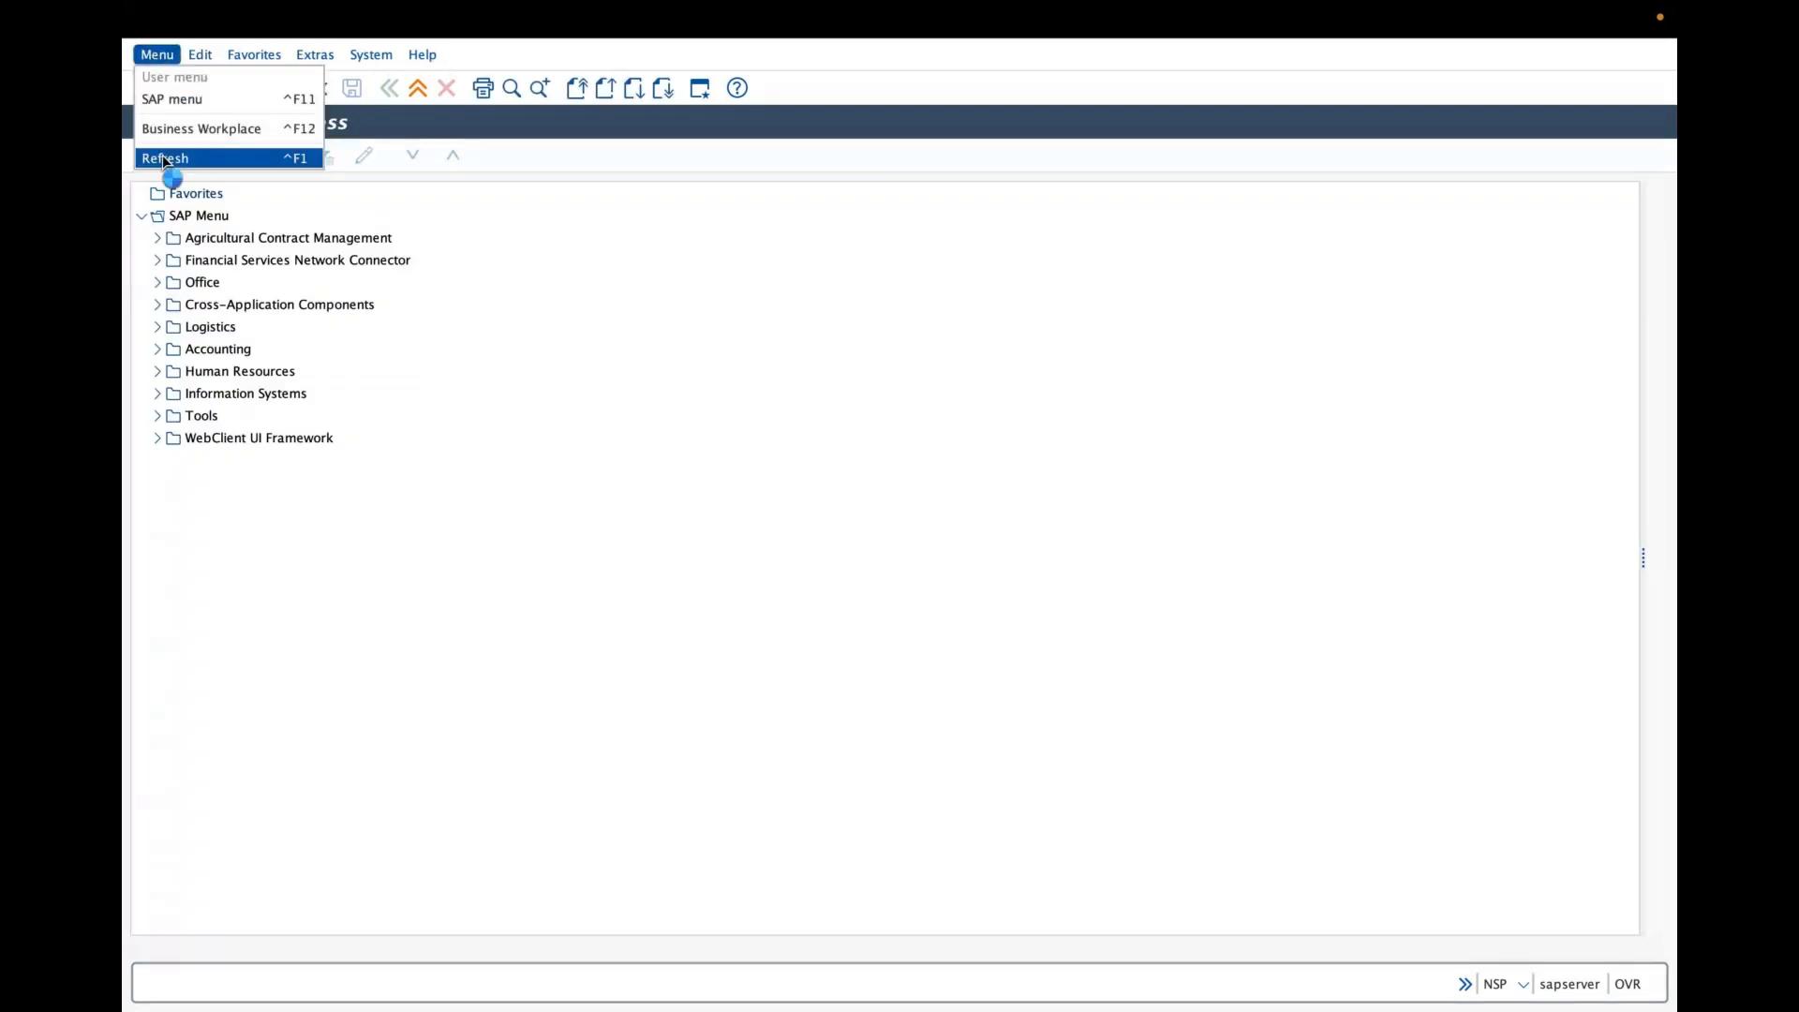
left_click(164, 158)
left_click(158, 55)
left_click(166, 94)
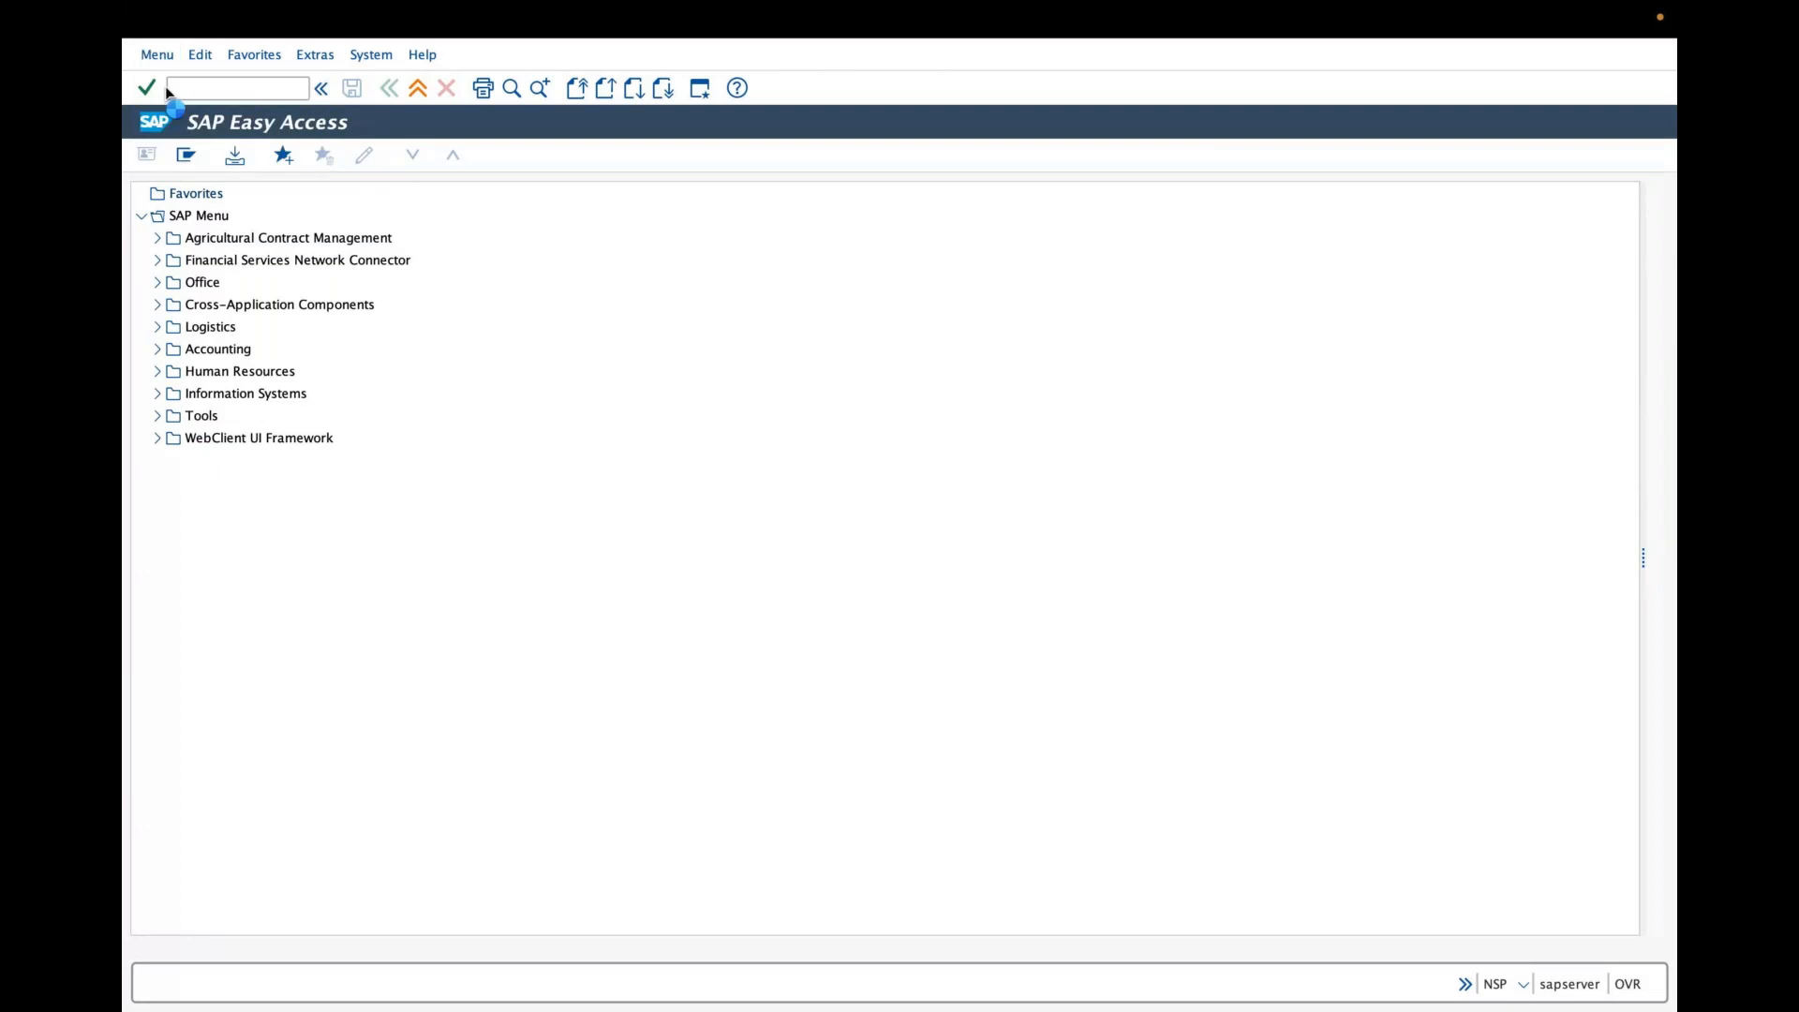
left_click(158, 54)
left_click(182, 158)
- Open the SAP Reference IMG through transaction SPRO
left_click(283, 83)
type("sp")
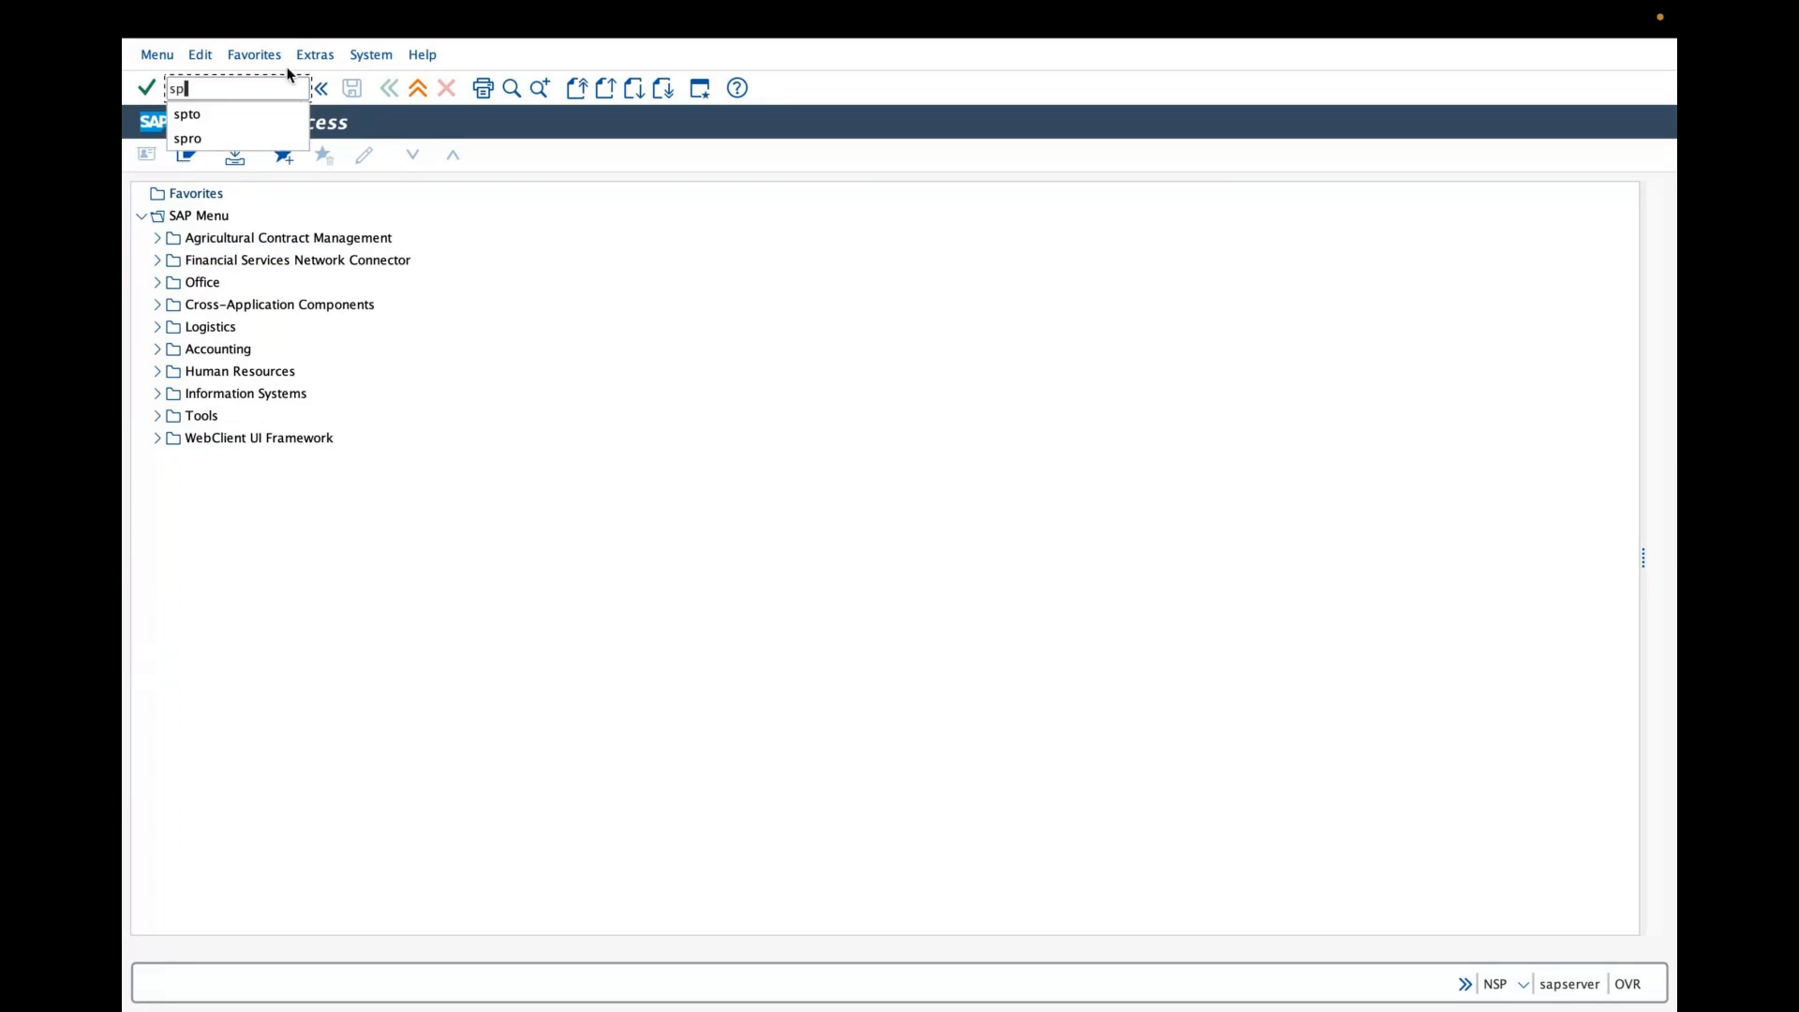
type("ro")
key("Return")
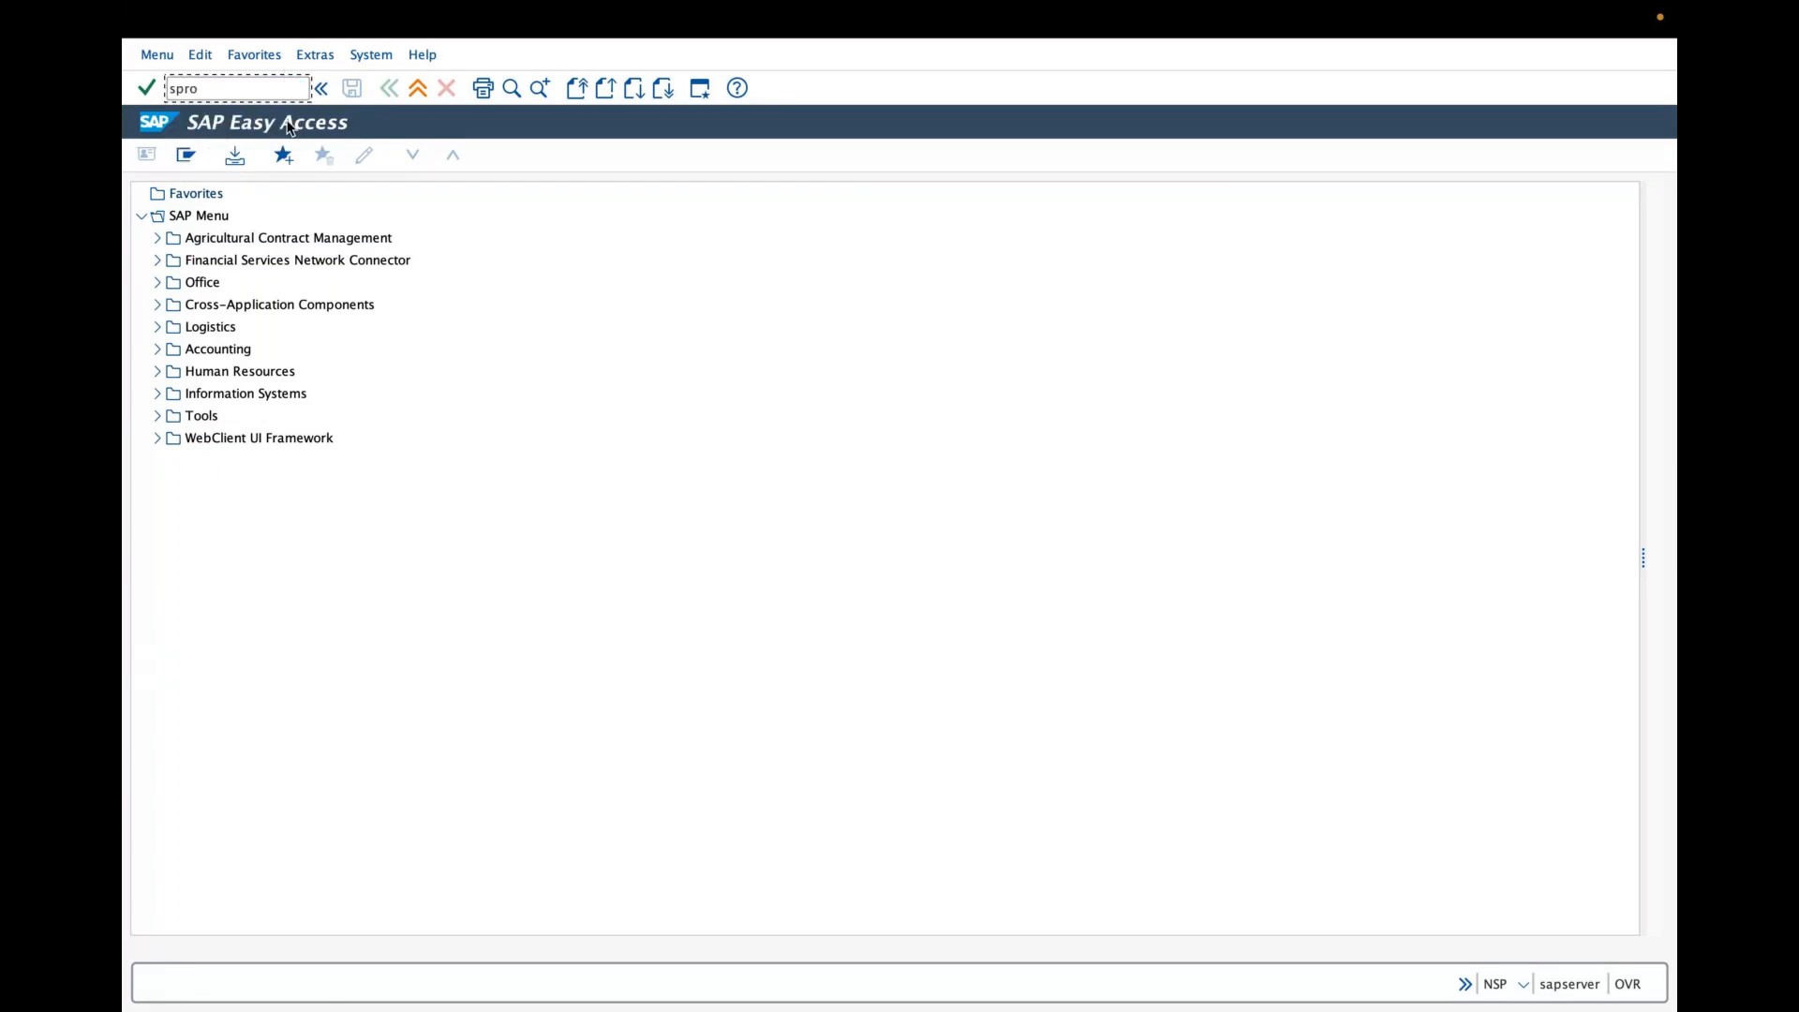
left_click(221, 163)
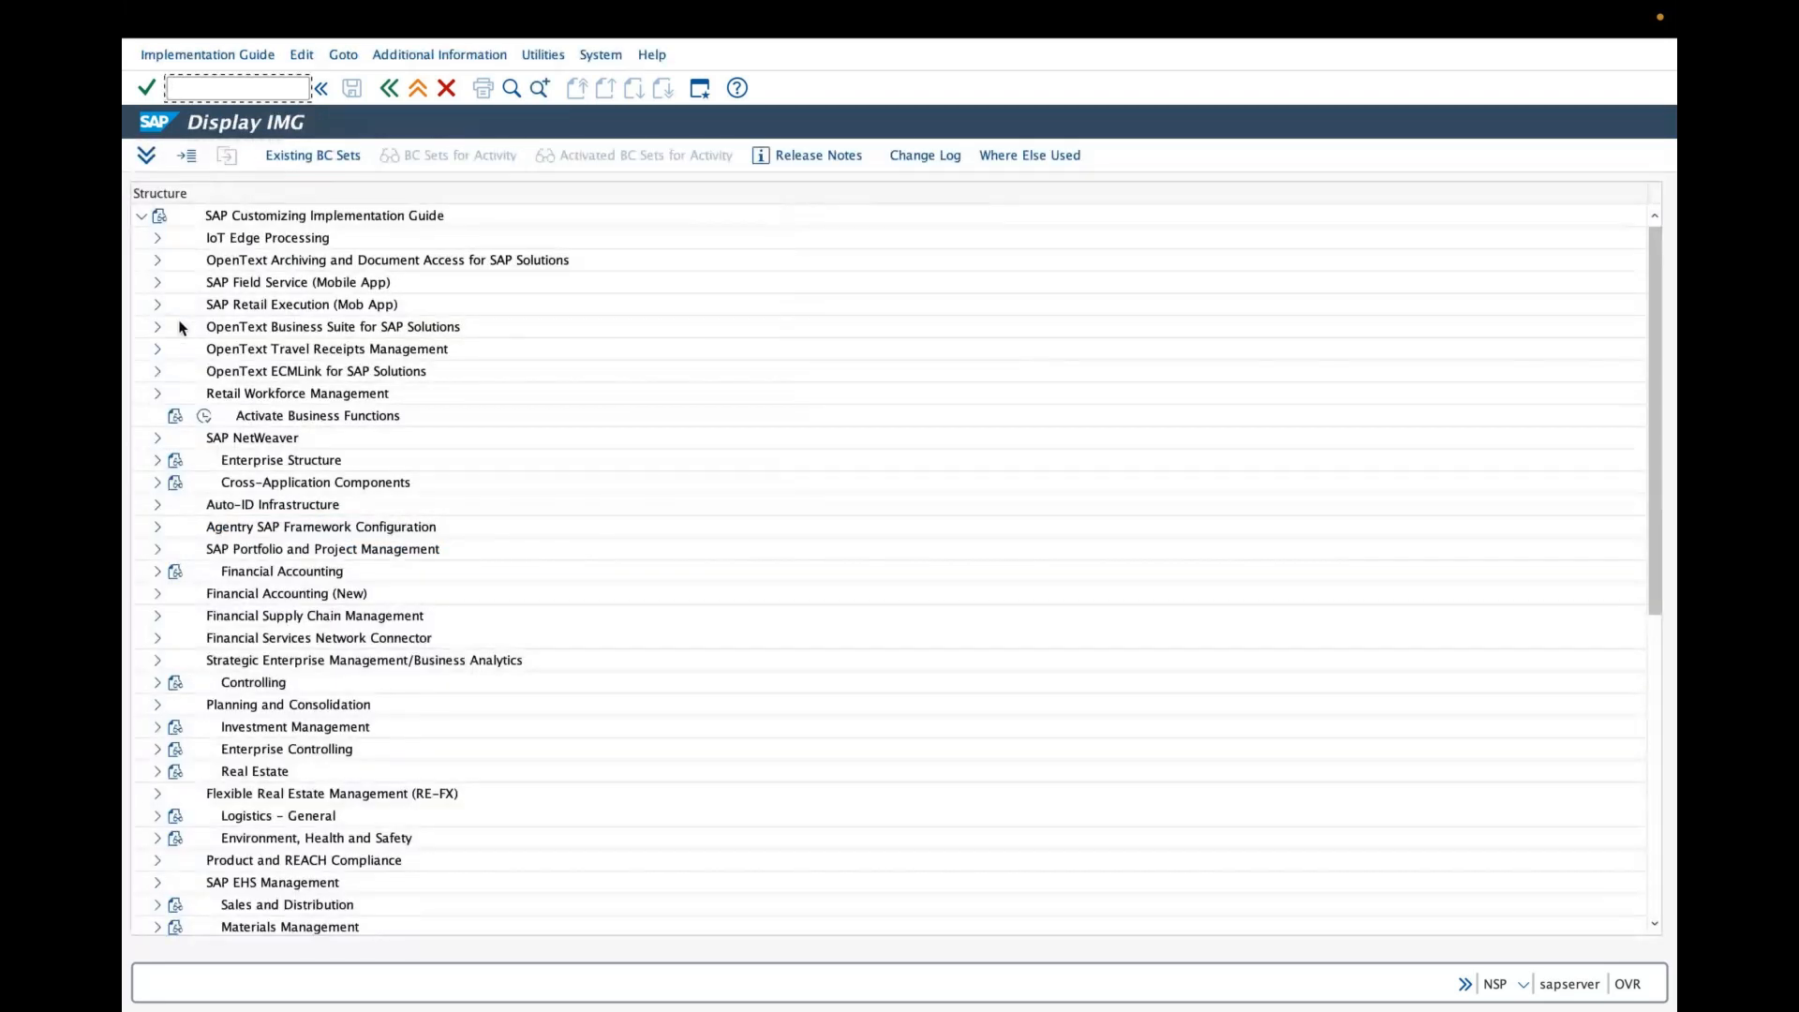
- Expand Enterprise Structure, Definition and Financial Accounting, and open Edit Company Code Data
left_click(158, 461)
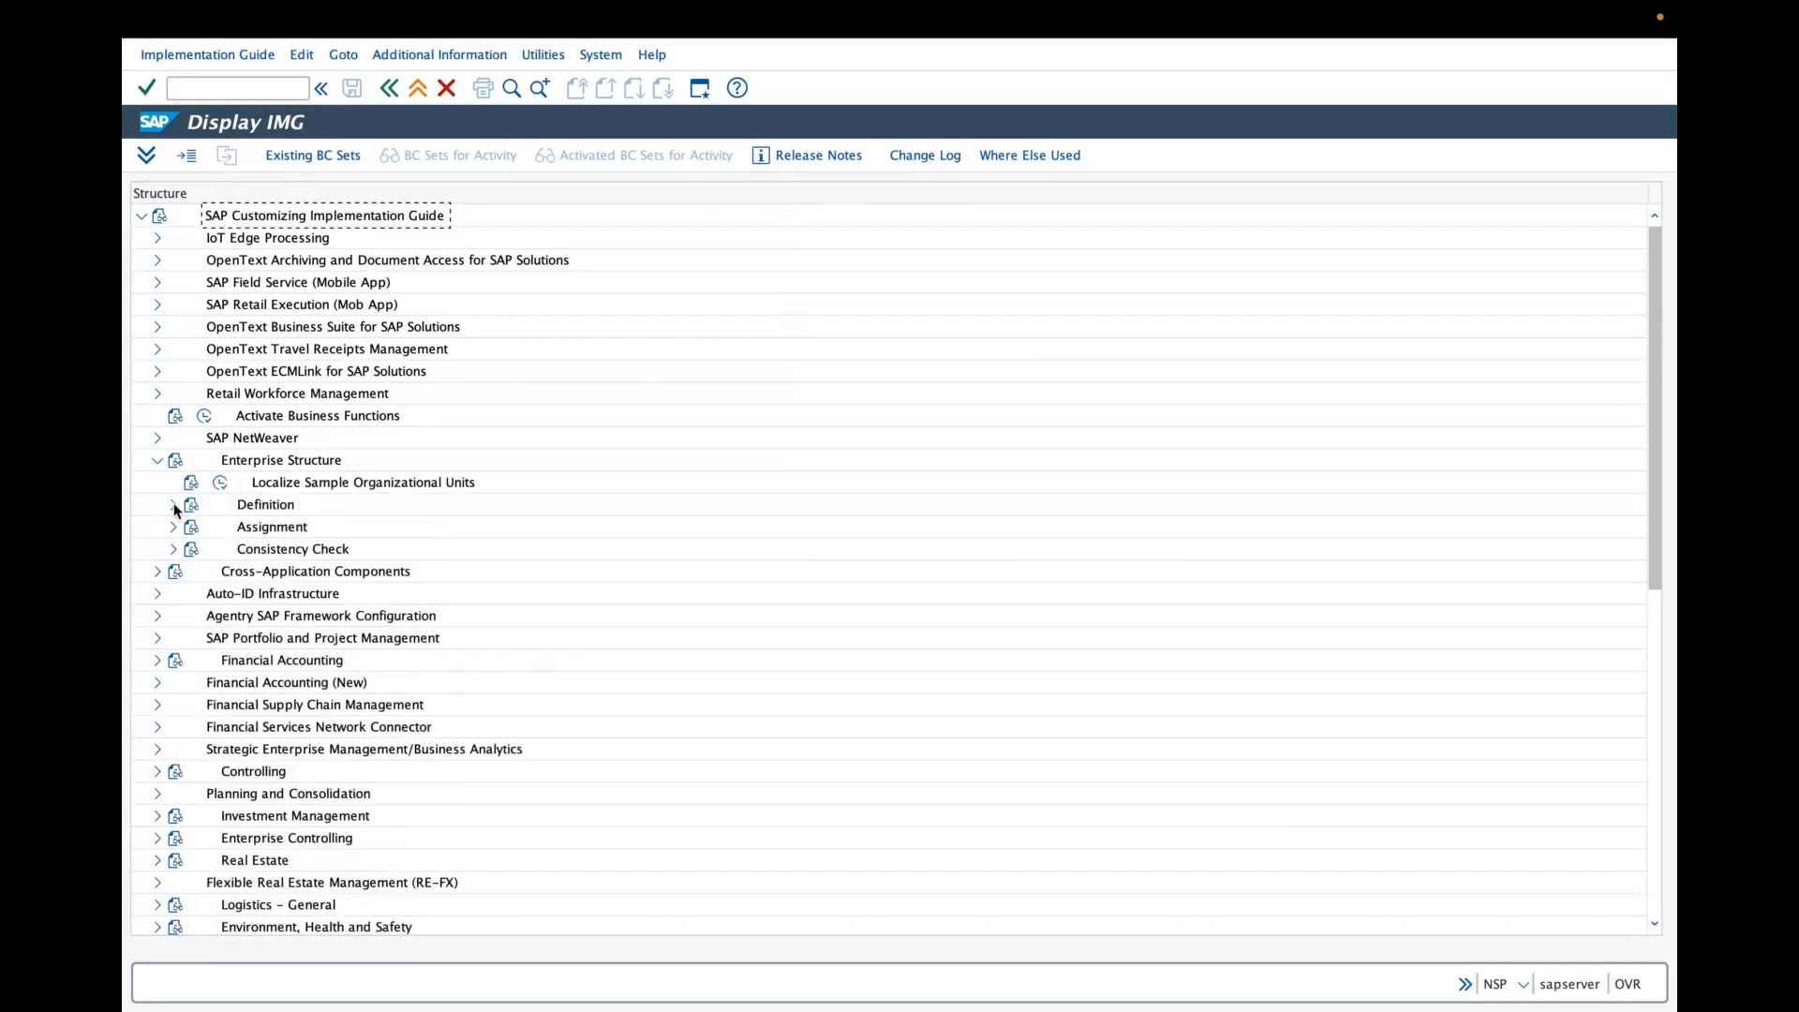
left_click(173, 506)
left_click(189, 528)
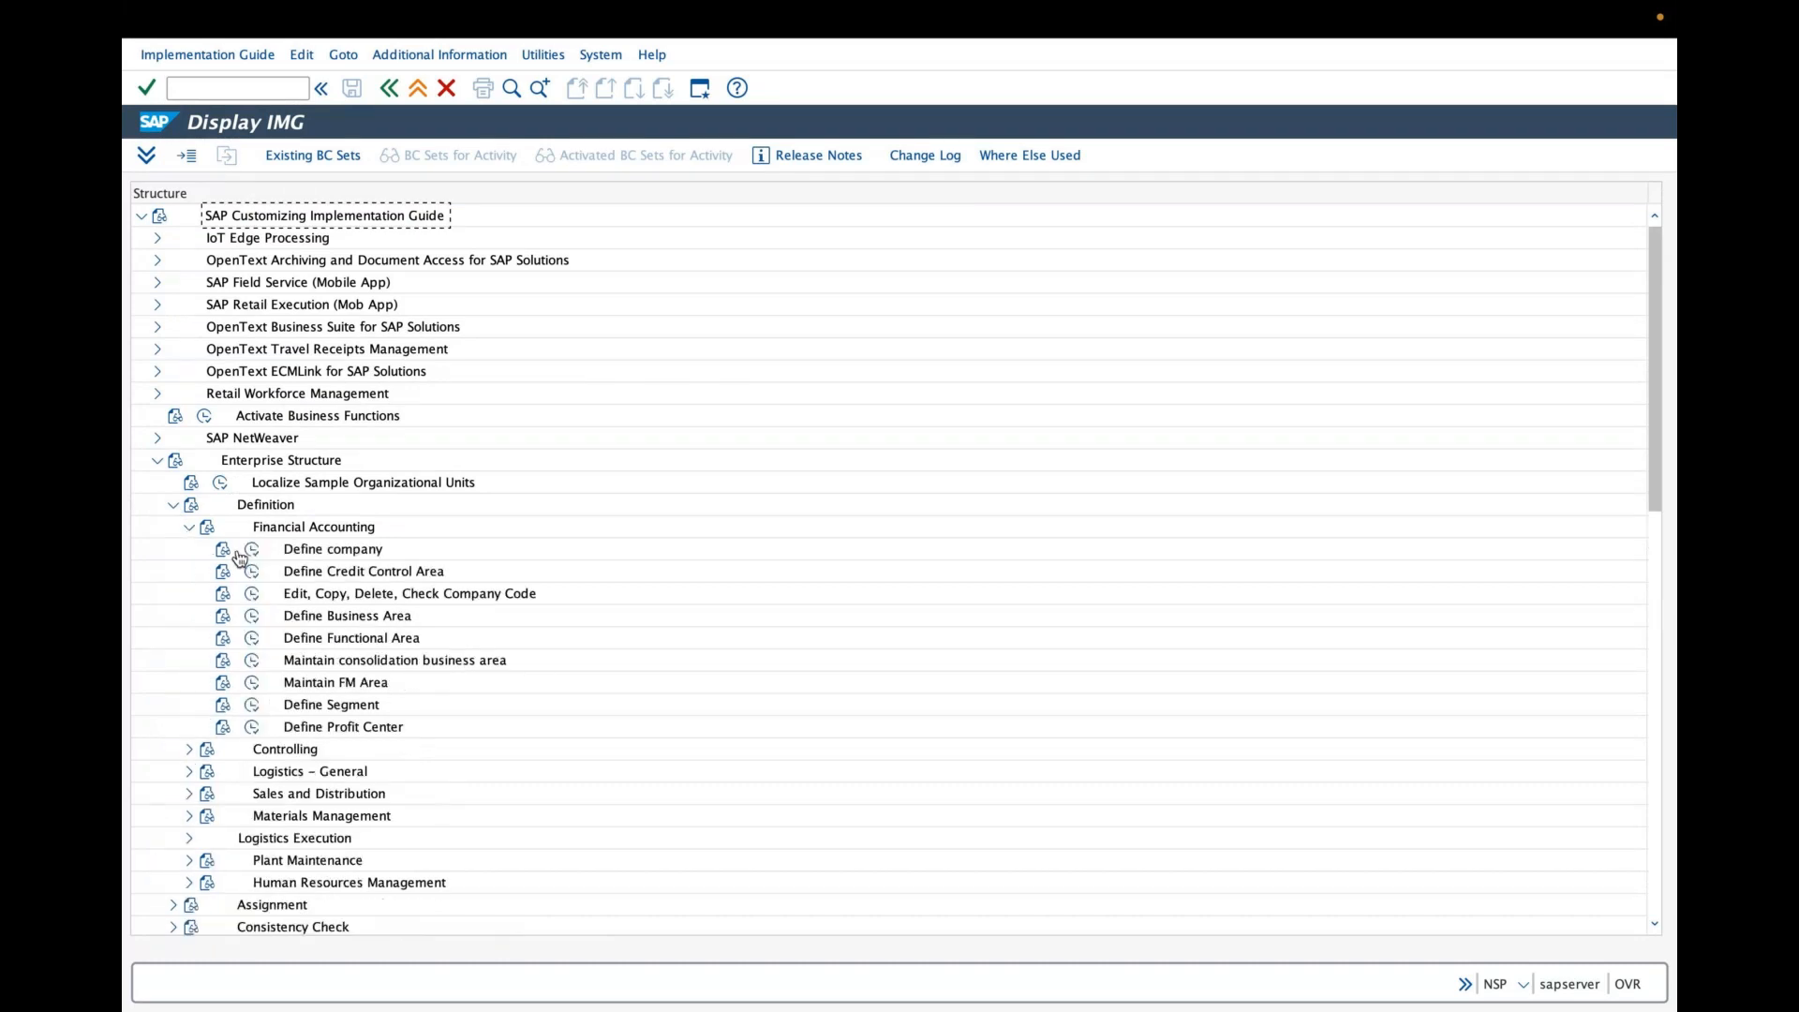
left_click(254, 595)
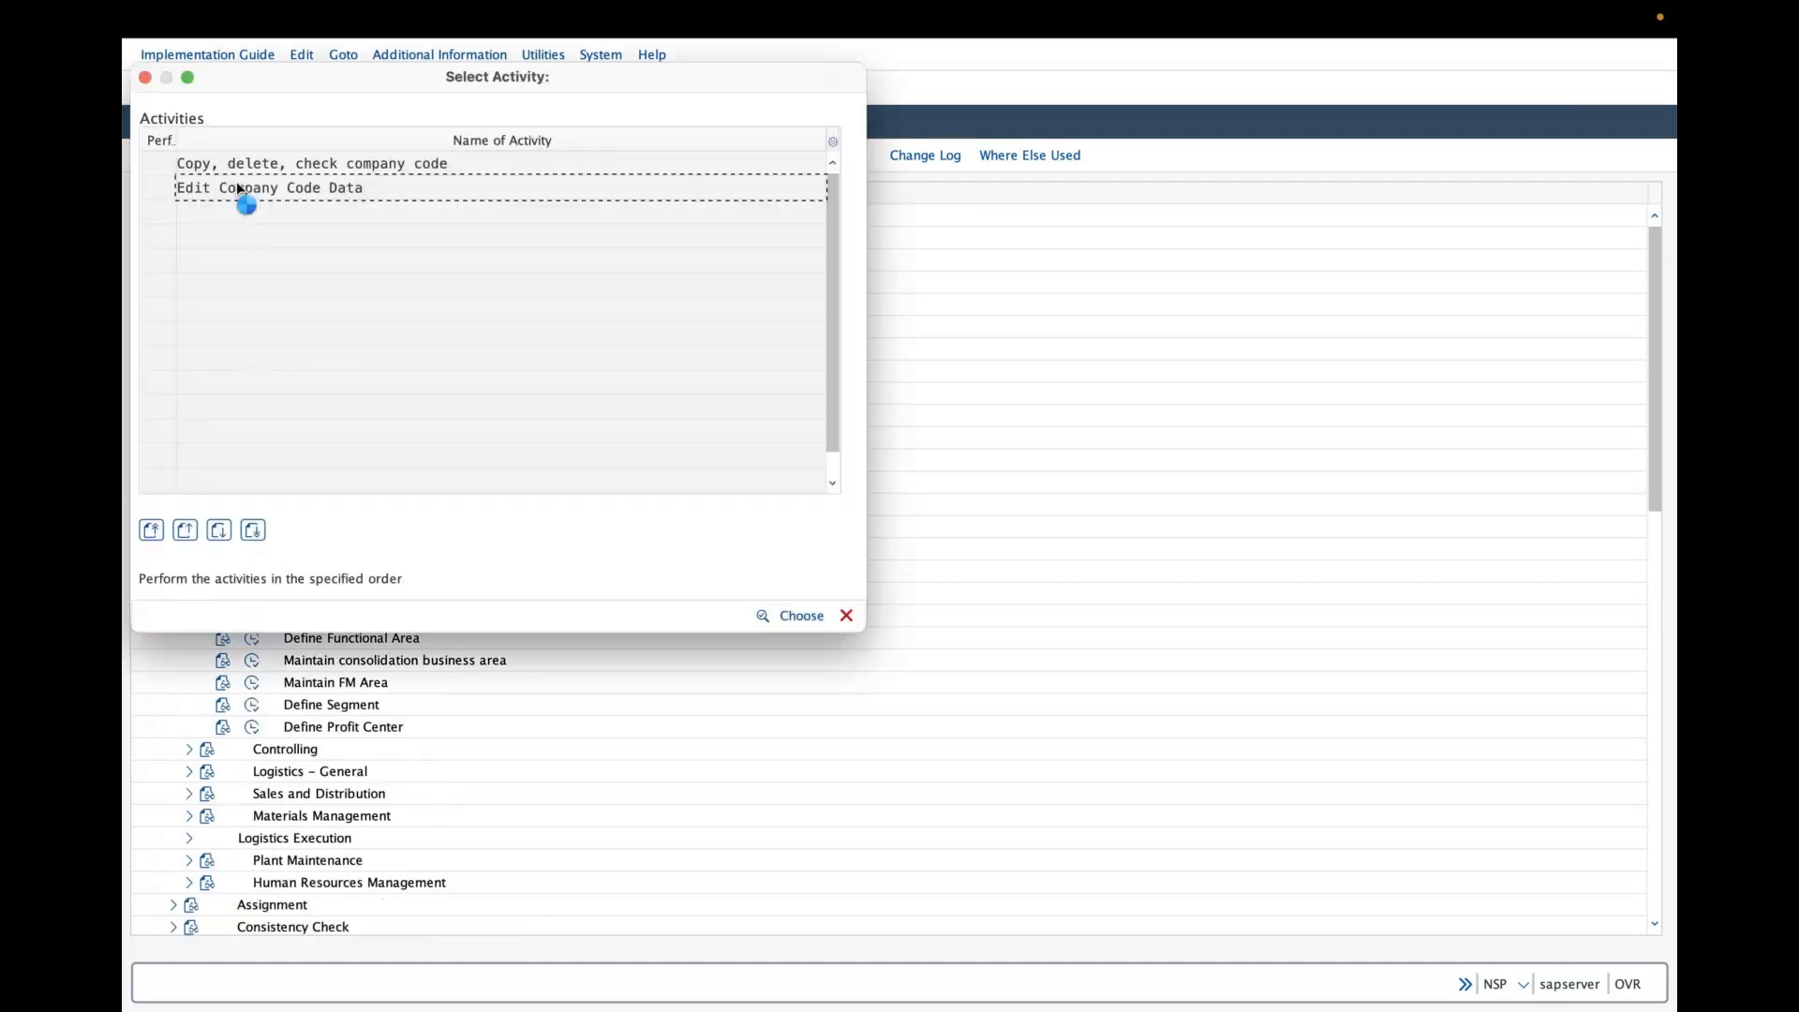
double_click(244, 190)
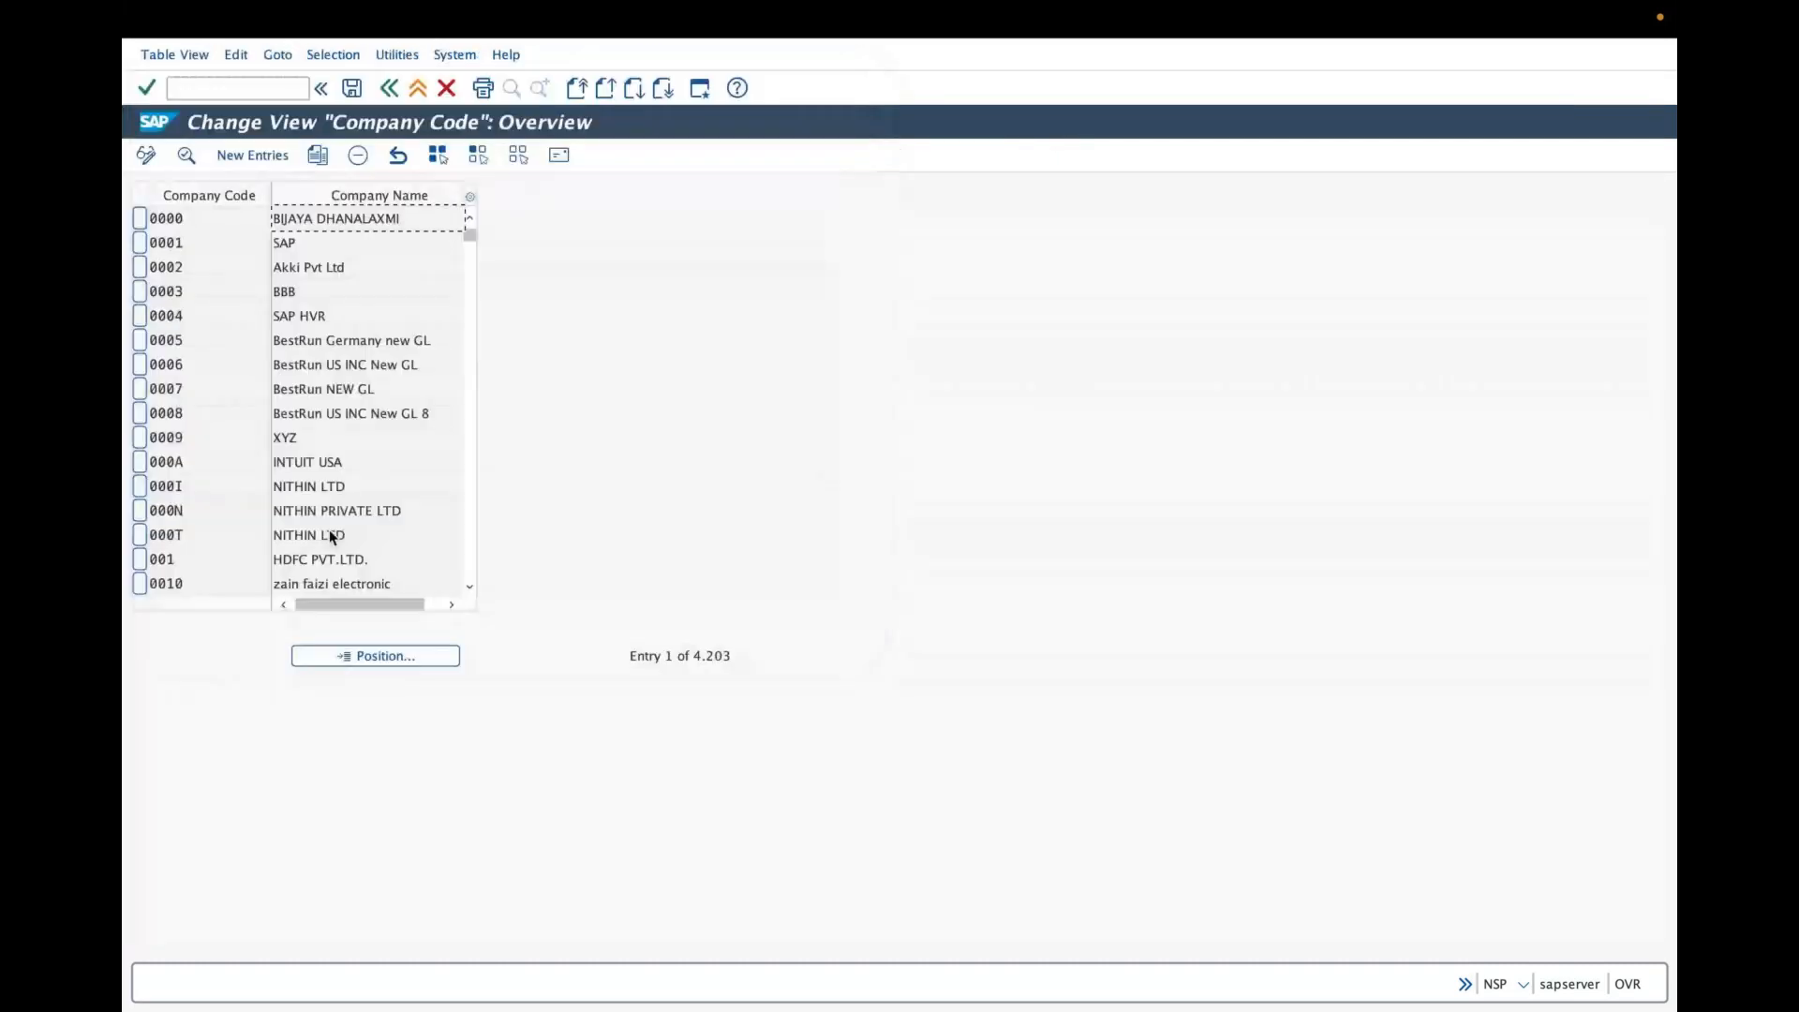
- Position the company code list on gra
left_click(394, 657)
type("fra")
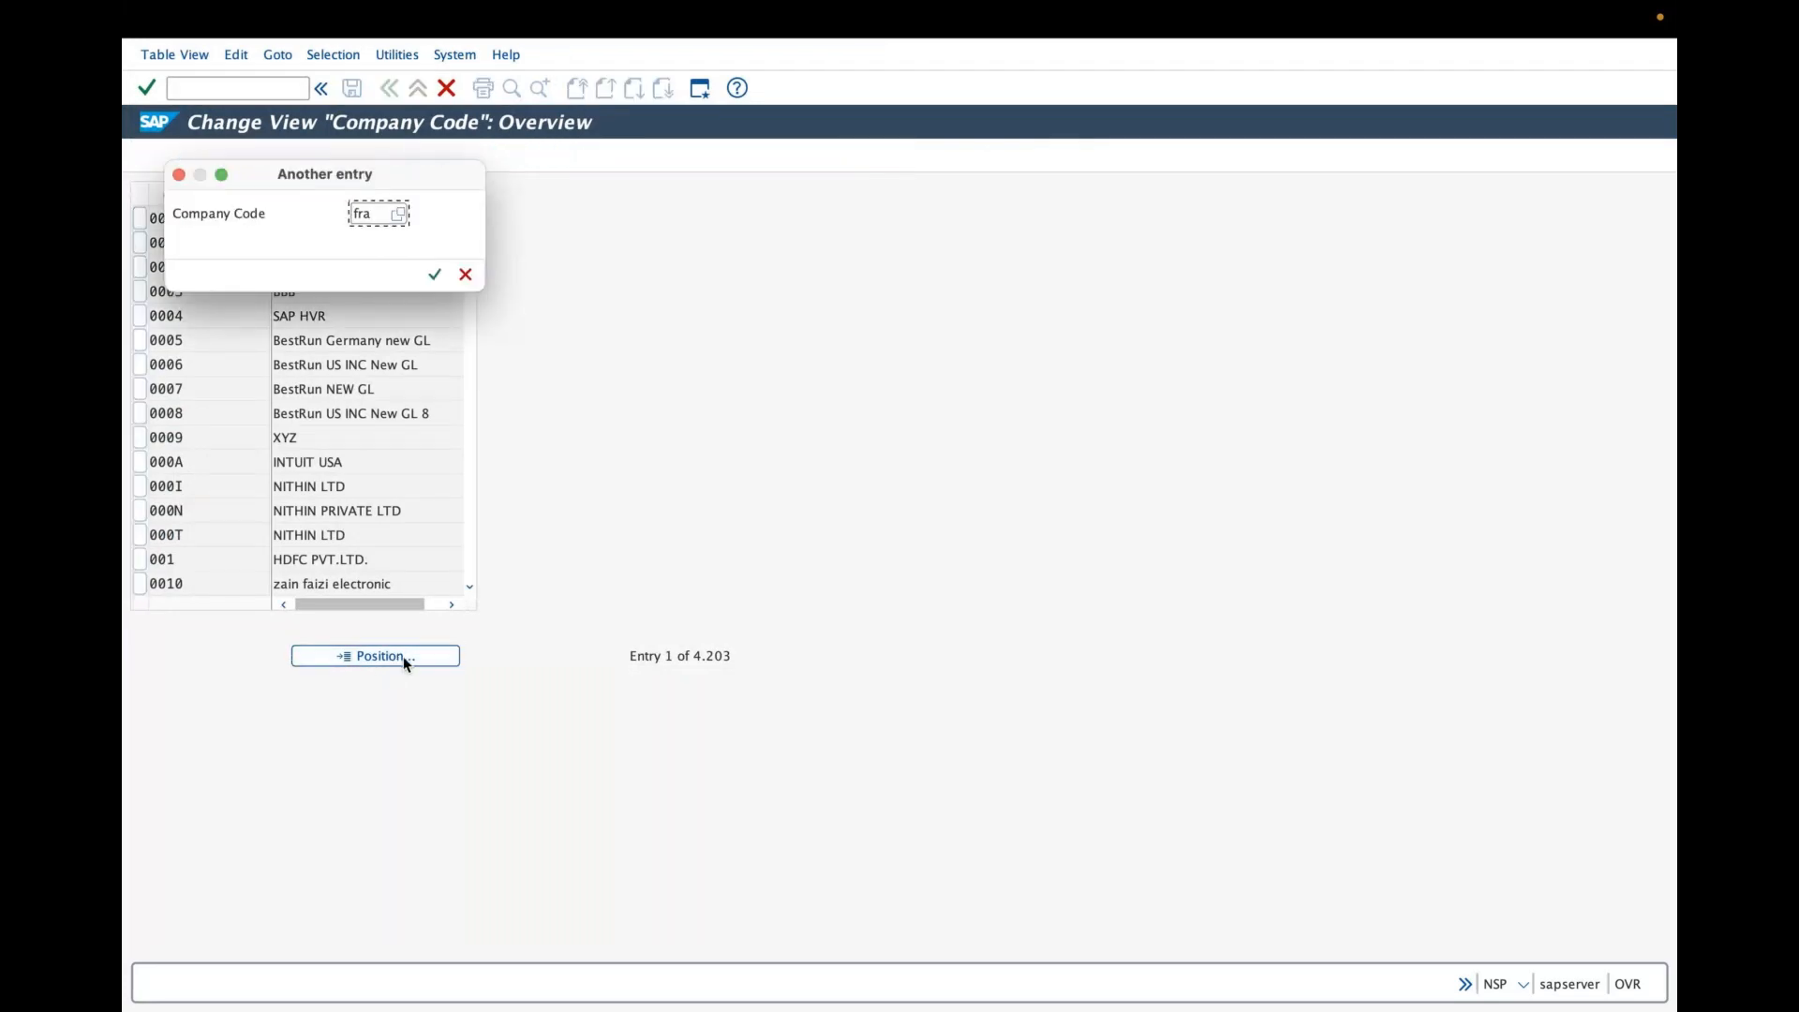
key("BackSpace")
key("BackSpace")
key("BackSpace")
type("gra")
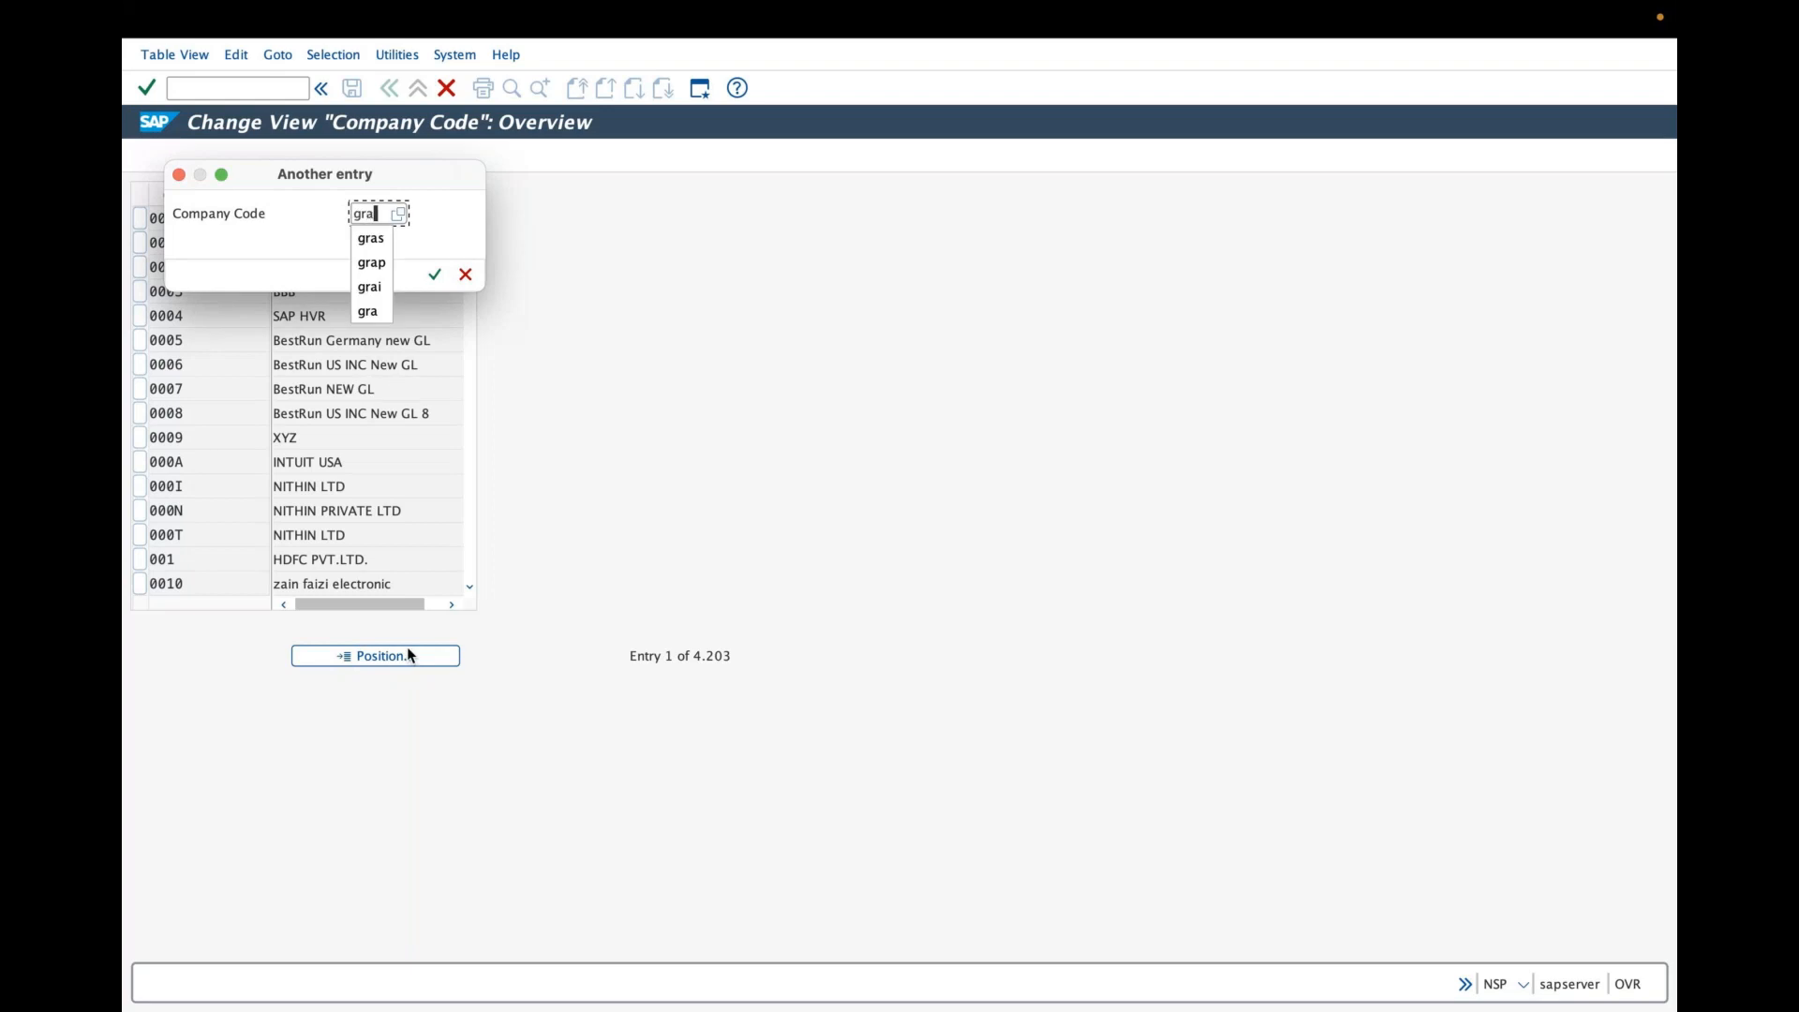
key("Return")
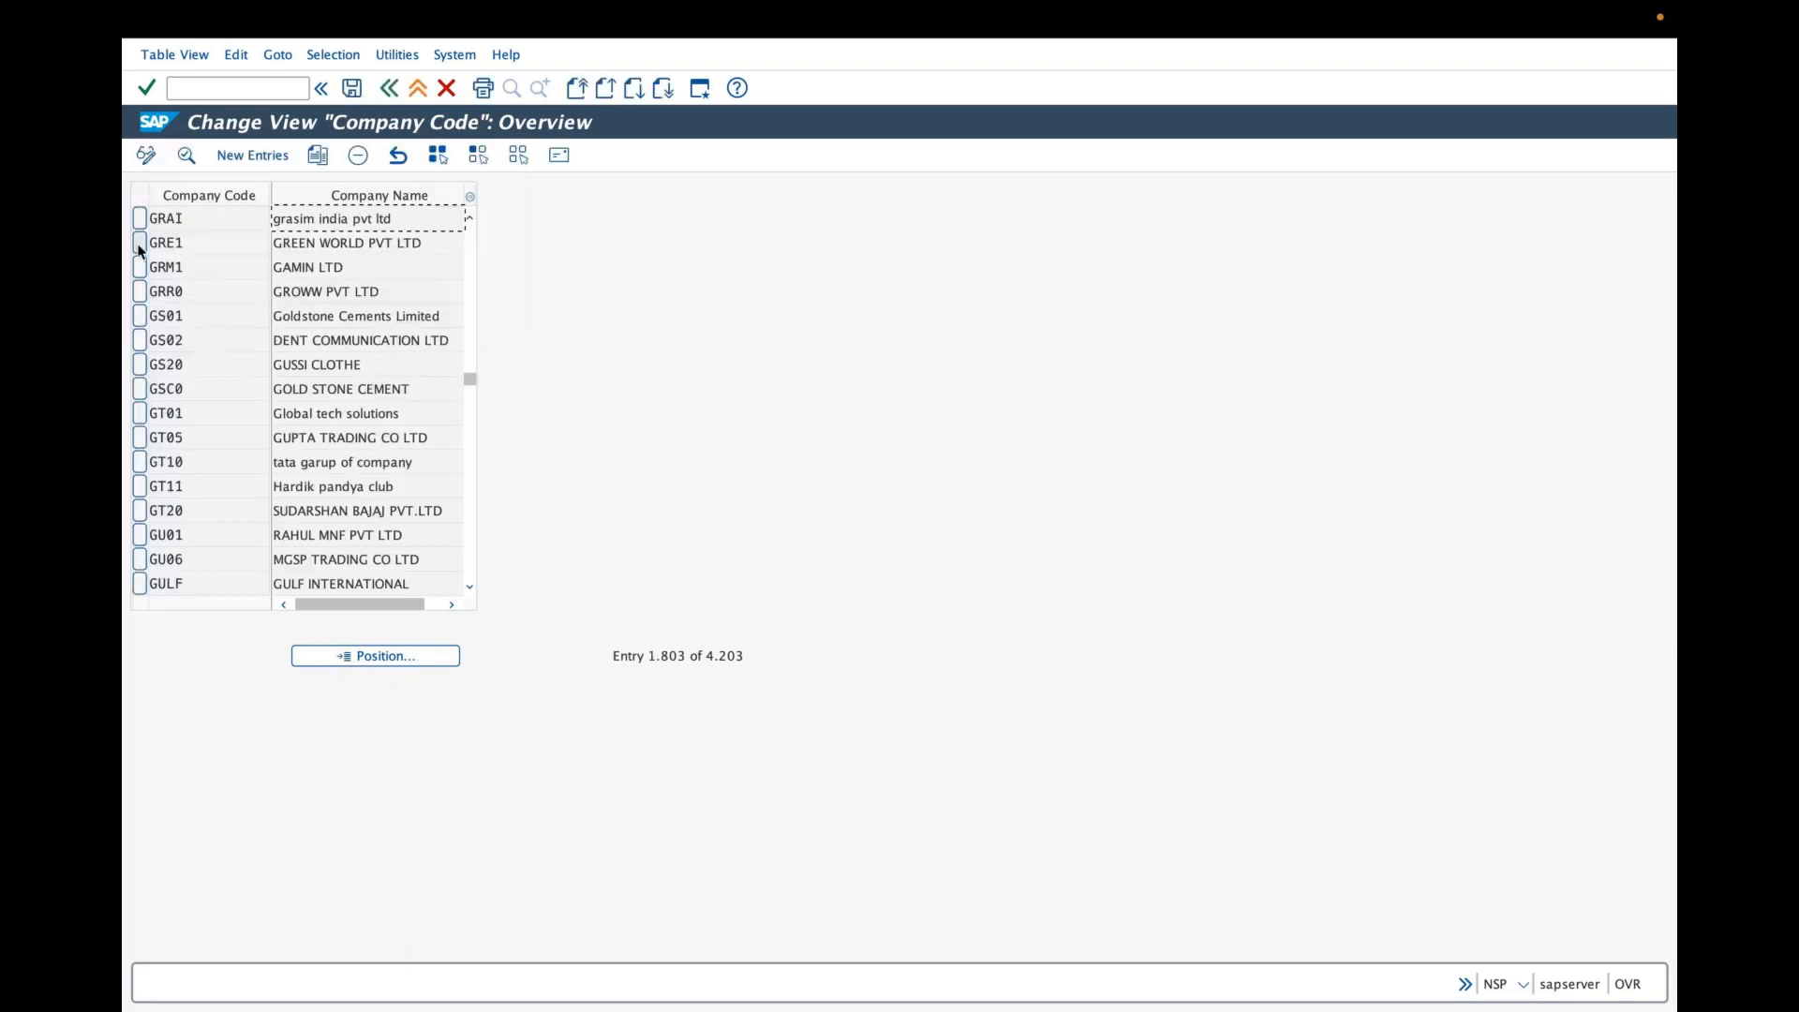
- Select company code GRAI and try to delete it
left_click(136, 216)
left_click(353, 156)
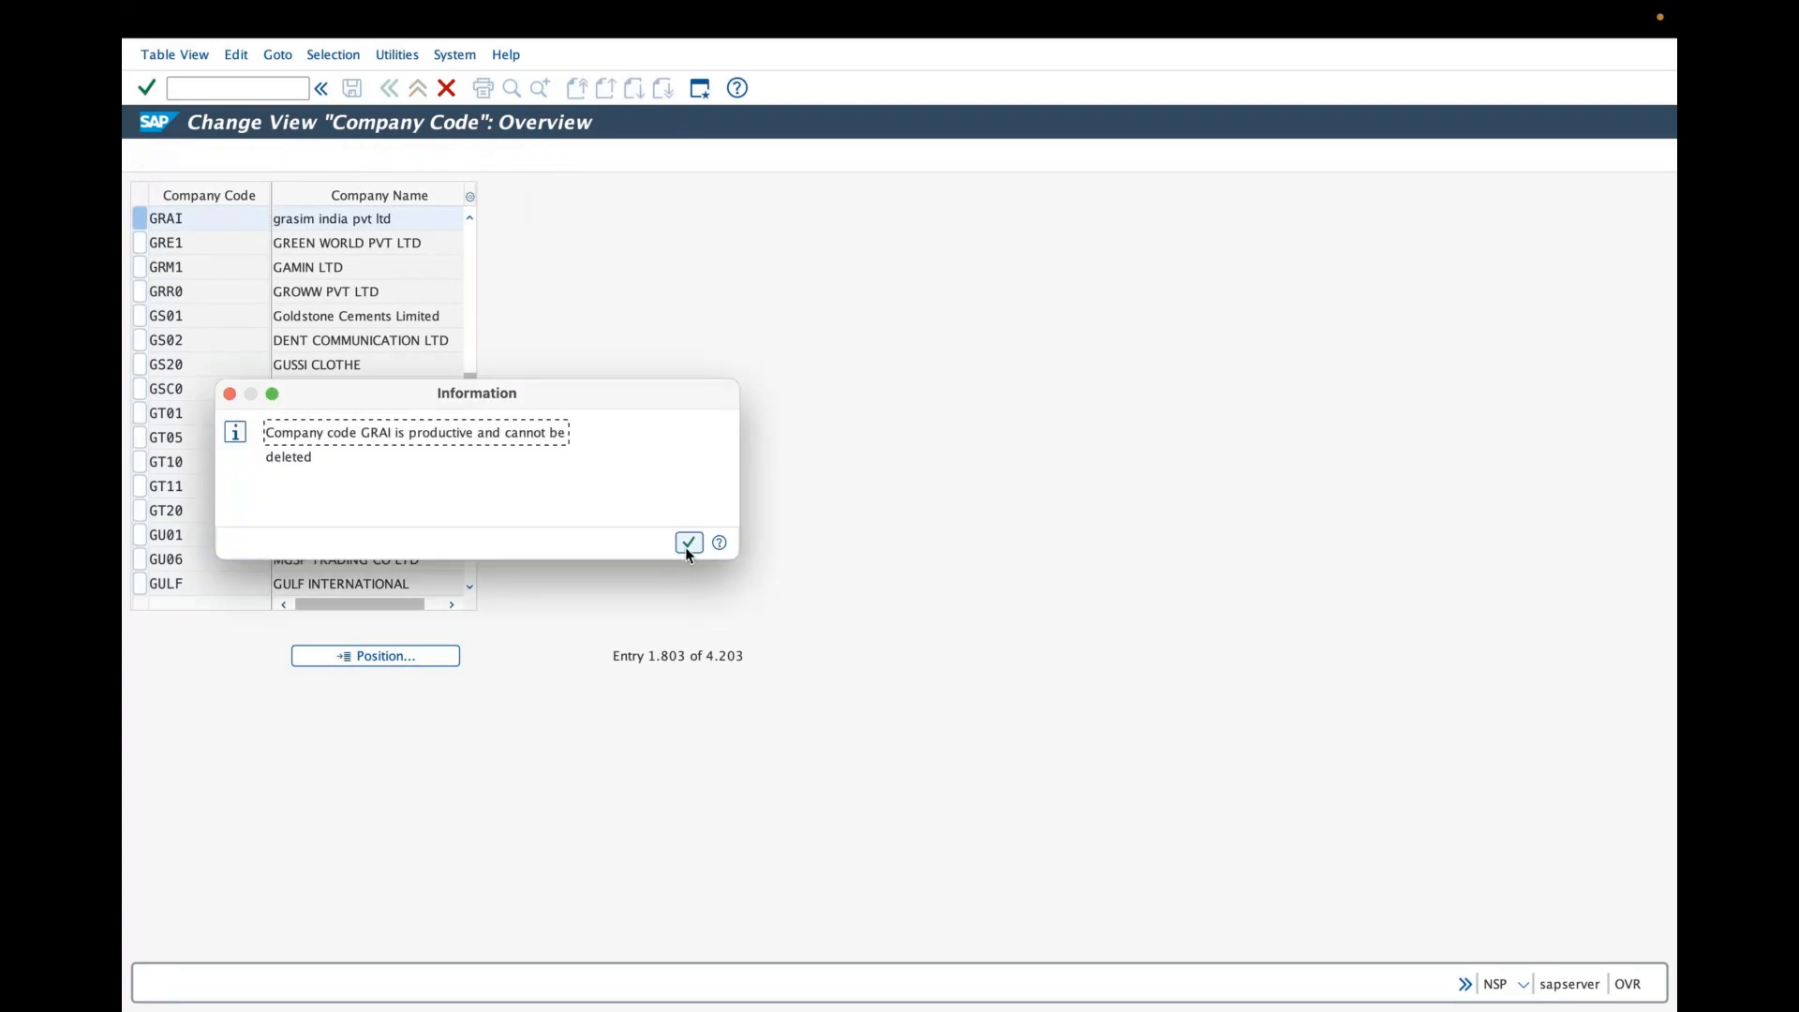
left_click(687, 544)
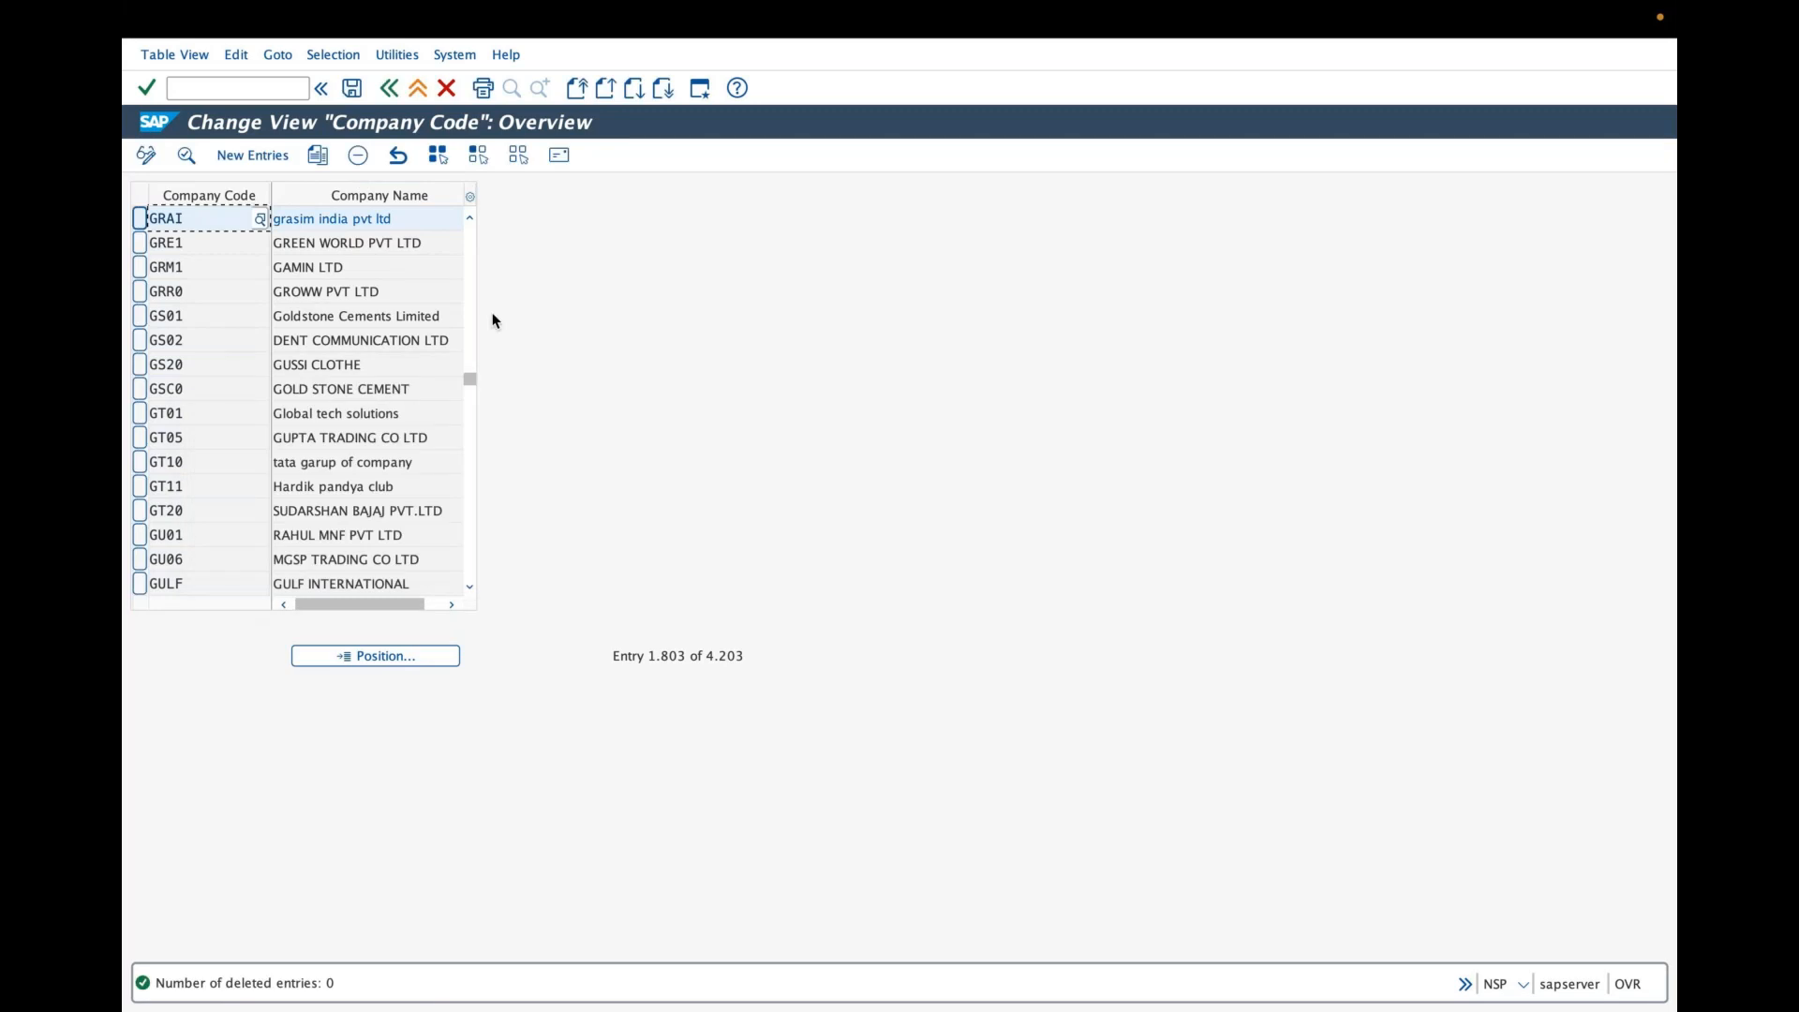
- Open company code GRAI's details, then switch the company code table to display mode
double_click(157, 222)
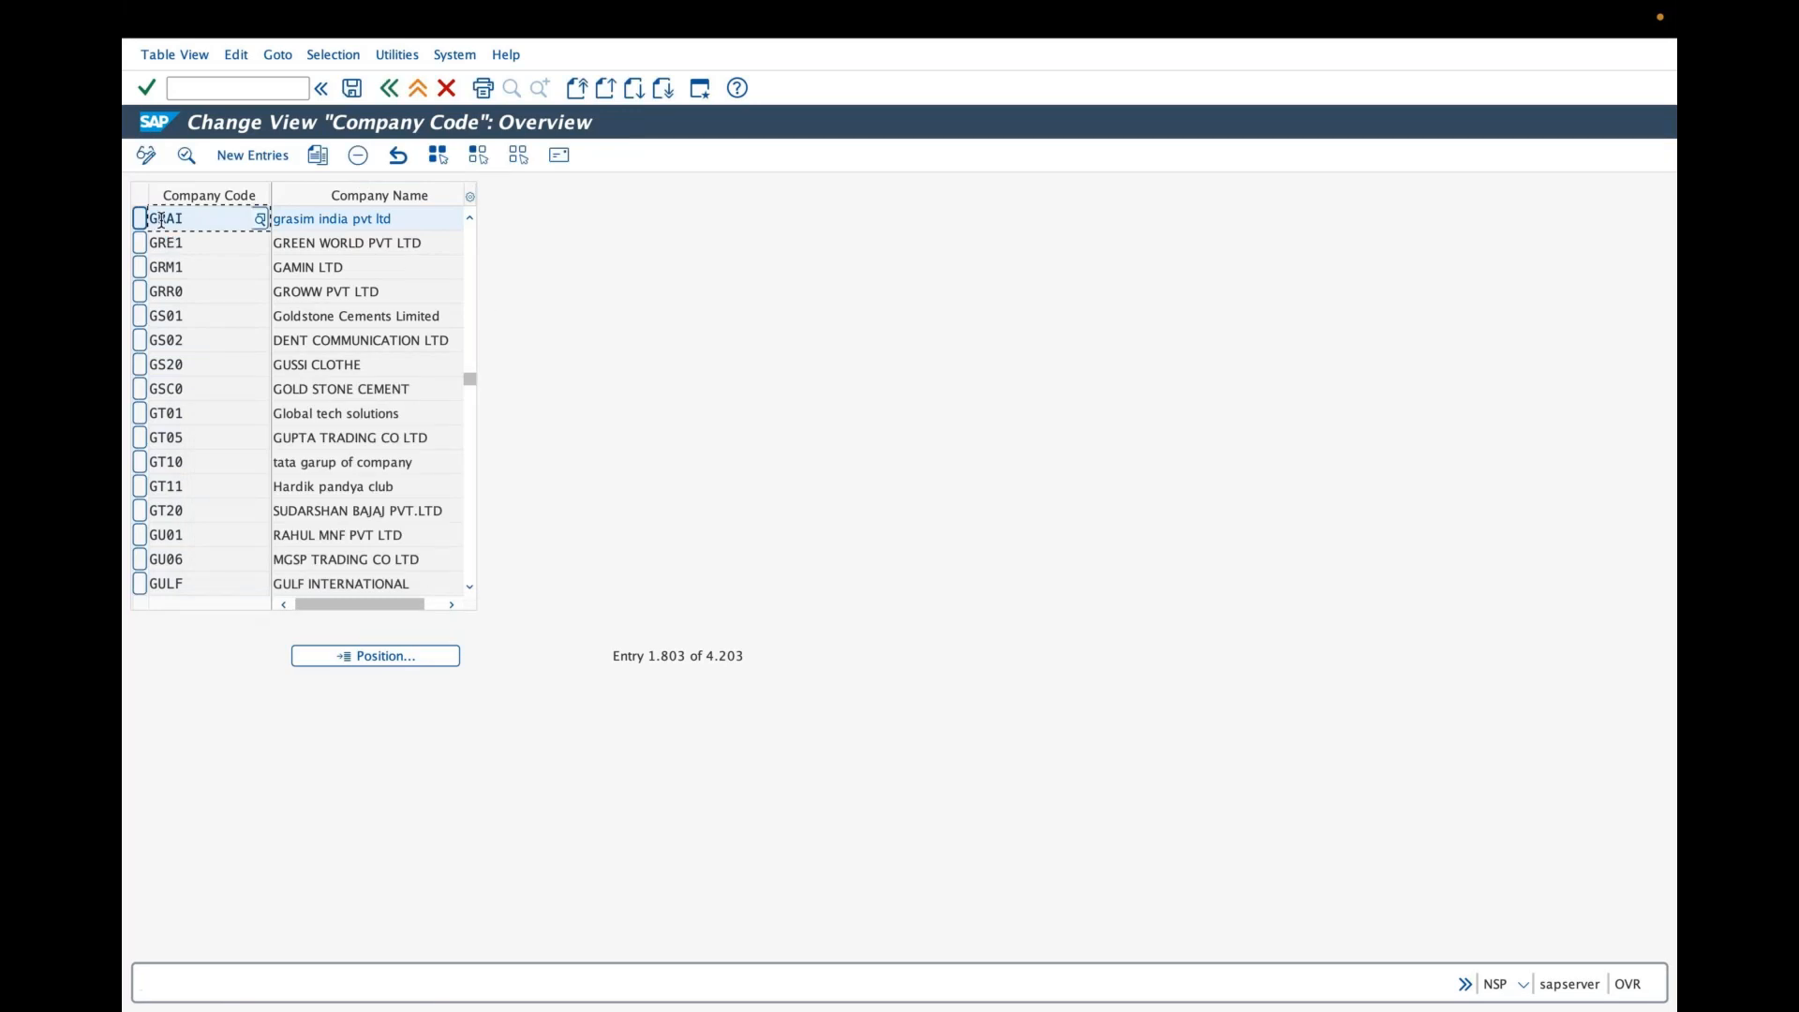
double_click(334, 218)
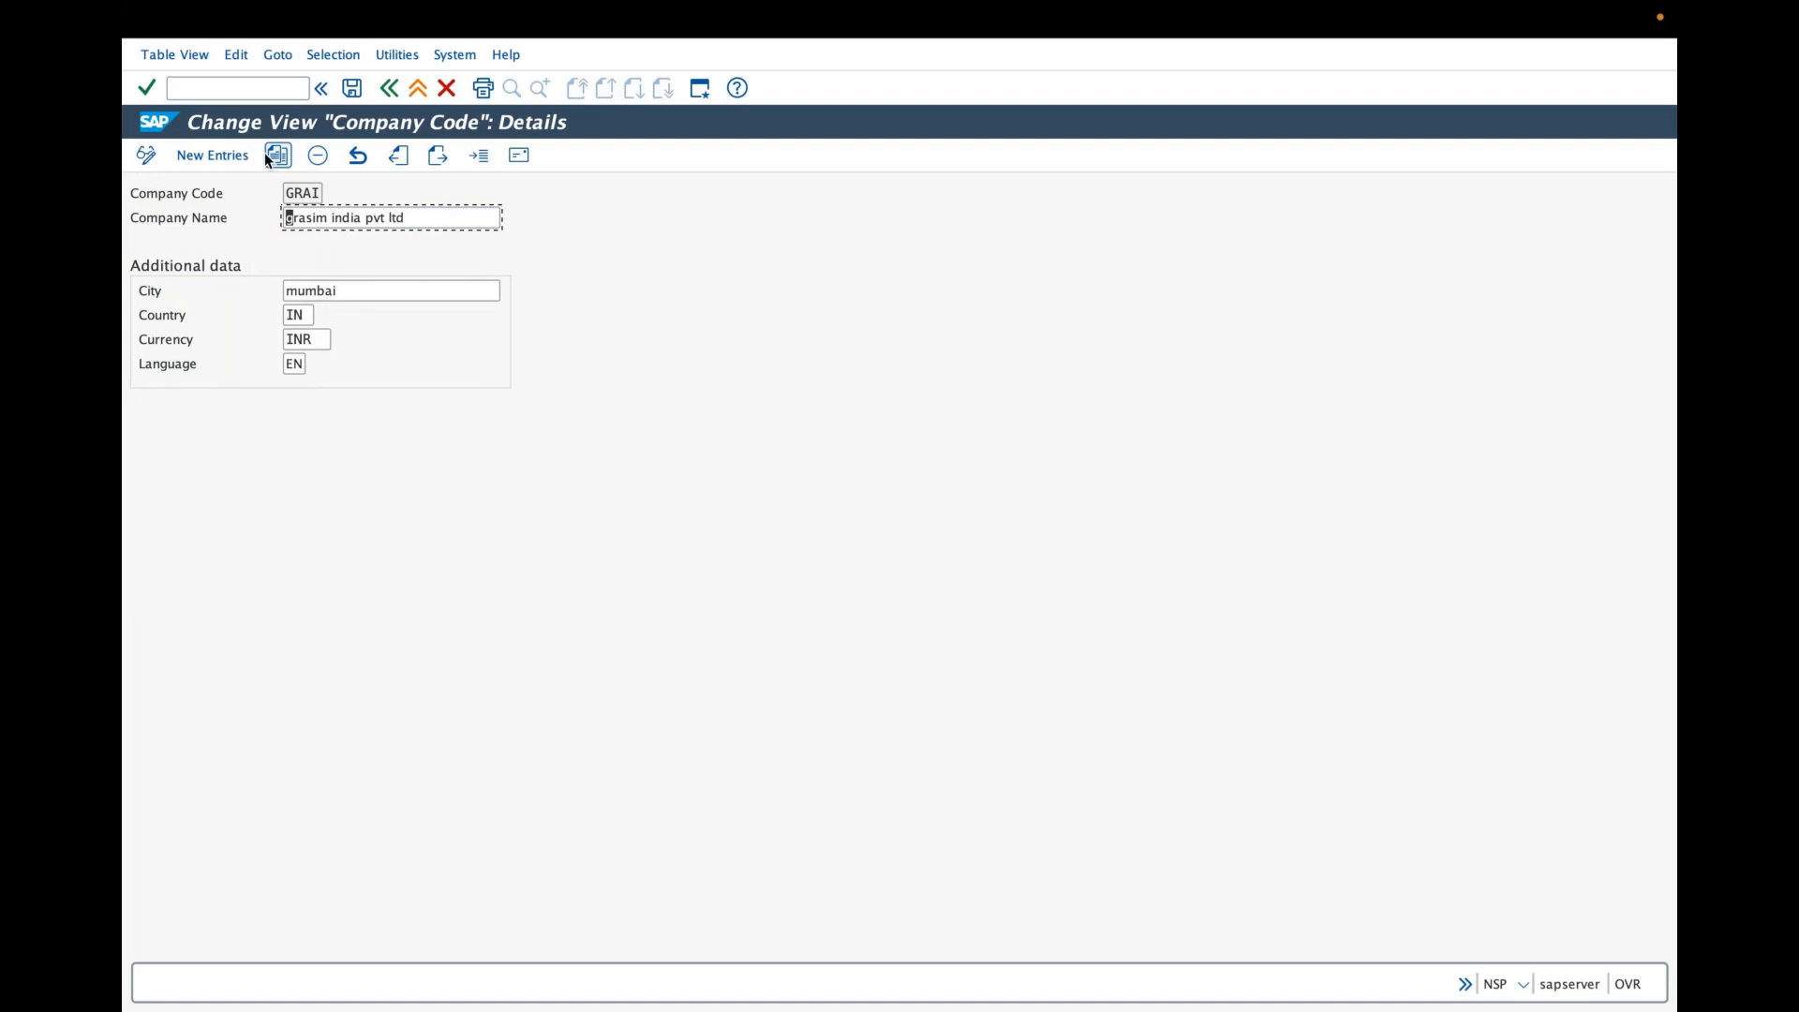
left_click(147, 156)
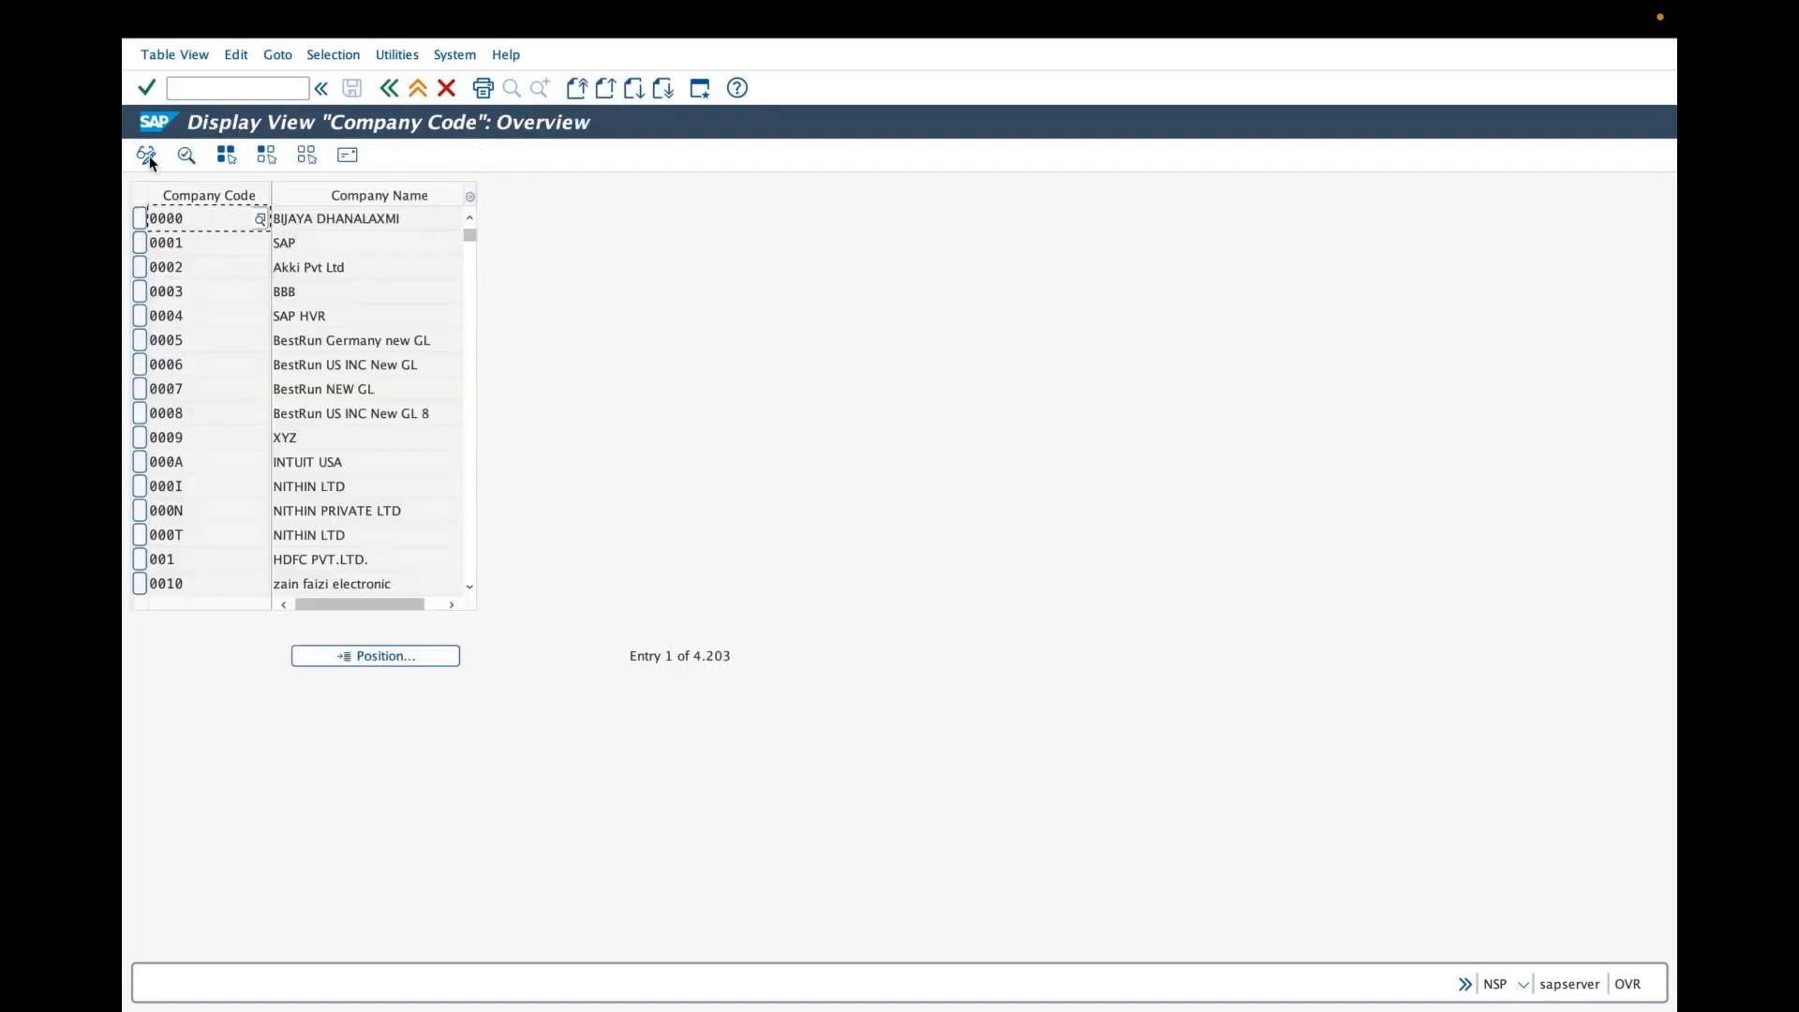
- Reopen Edit Company Code Data from the activity selection and position the company code list on grai
left_click(388, 89)
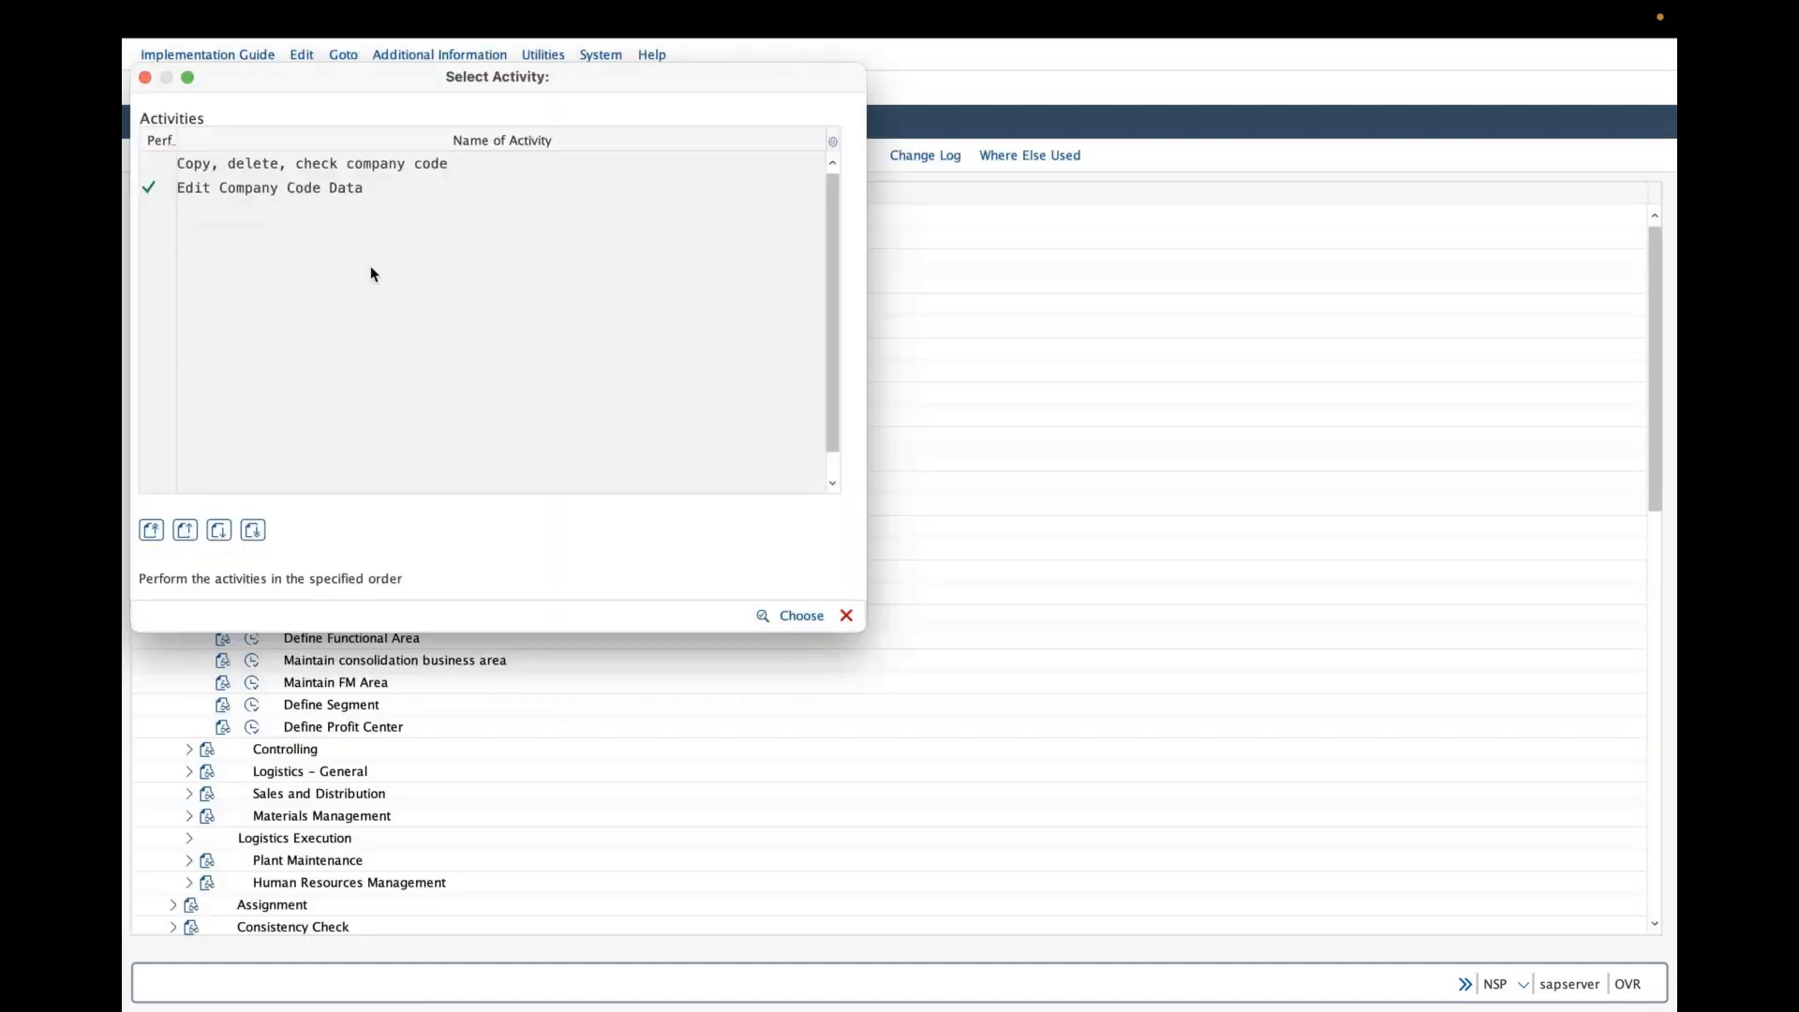
double_click(287, 190)
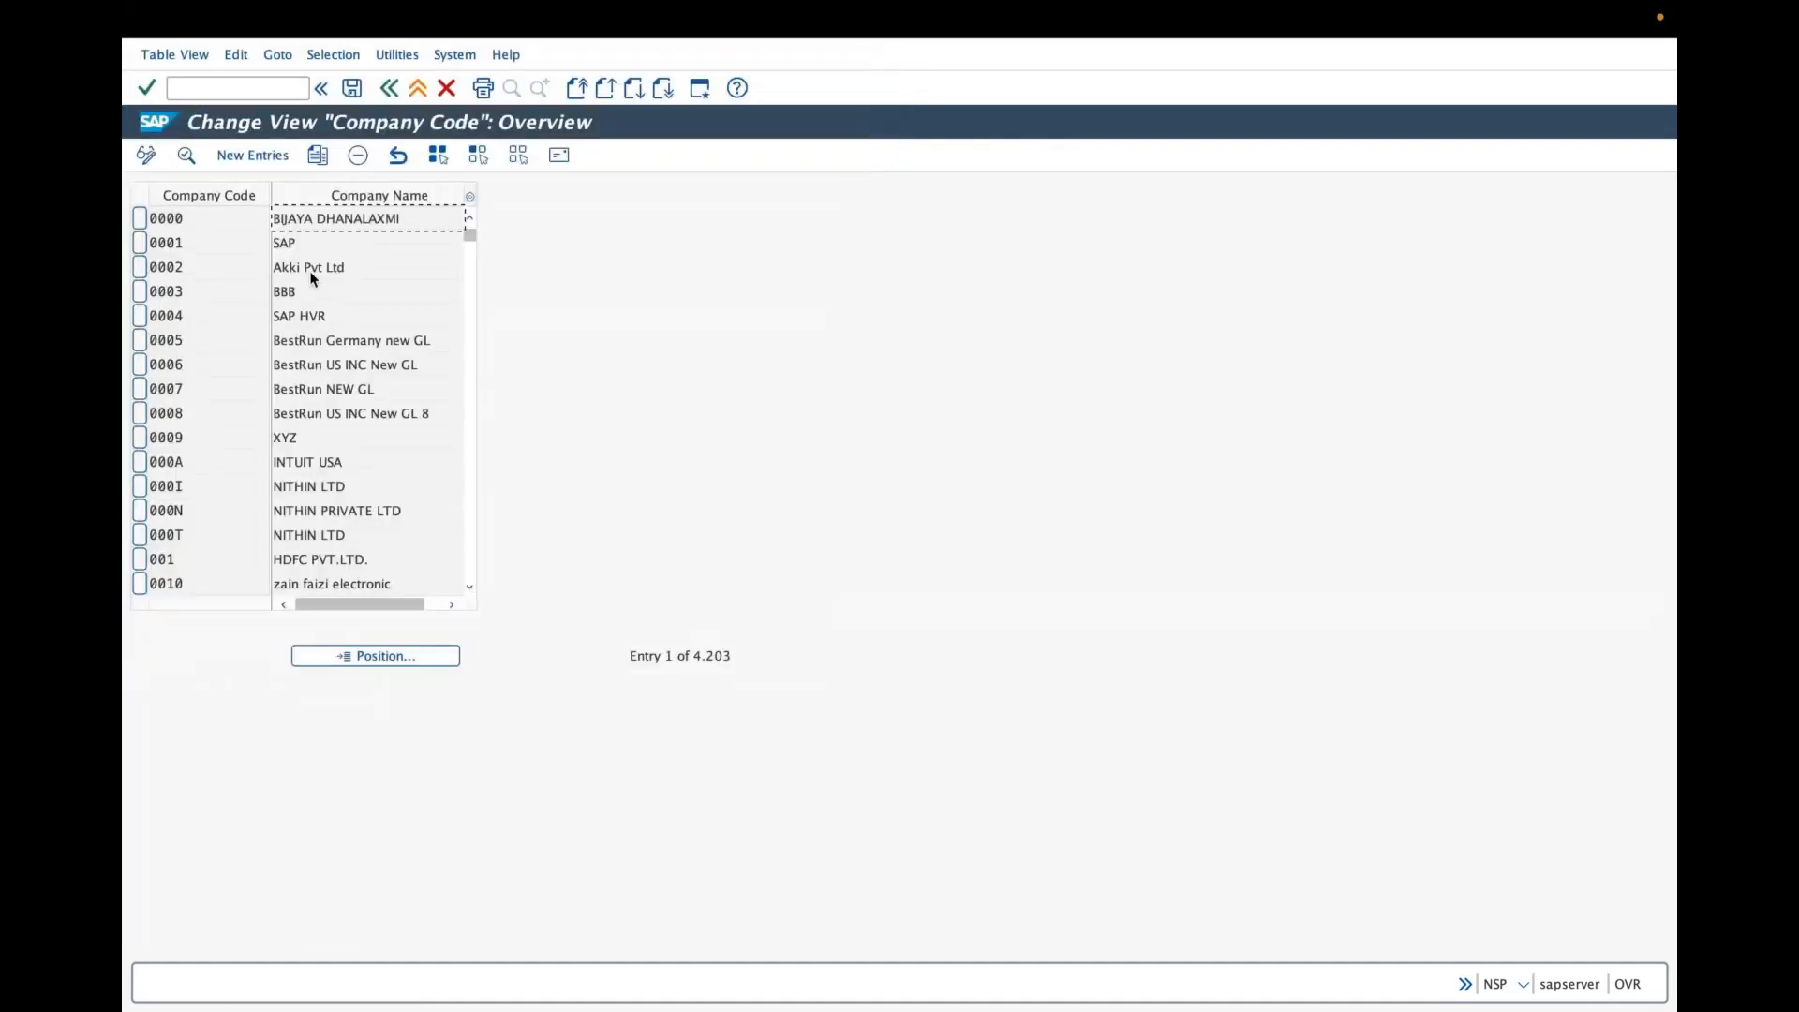
left_click(379, 660)
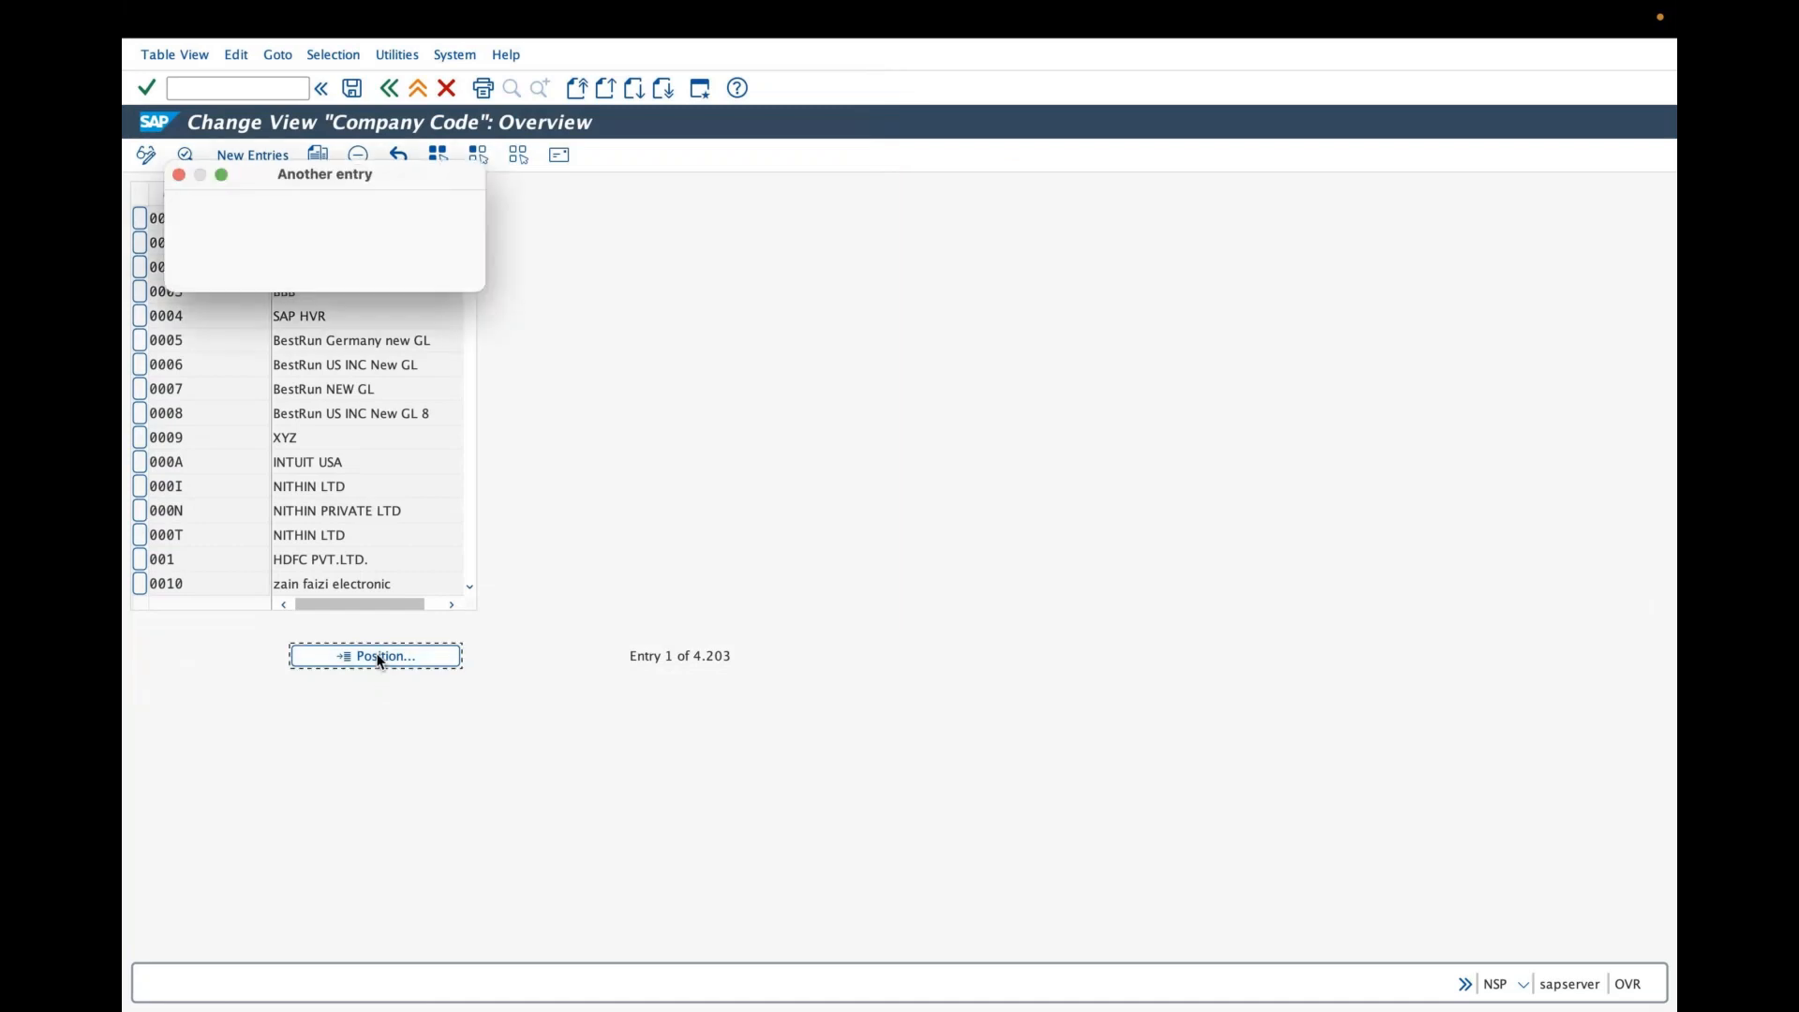
type("grai")
key("Return")
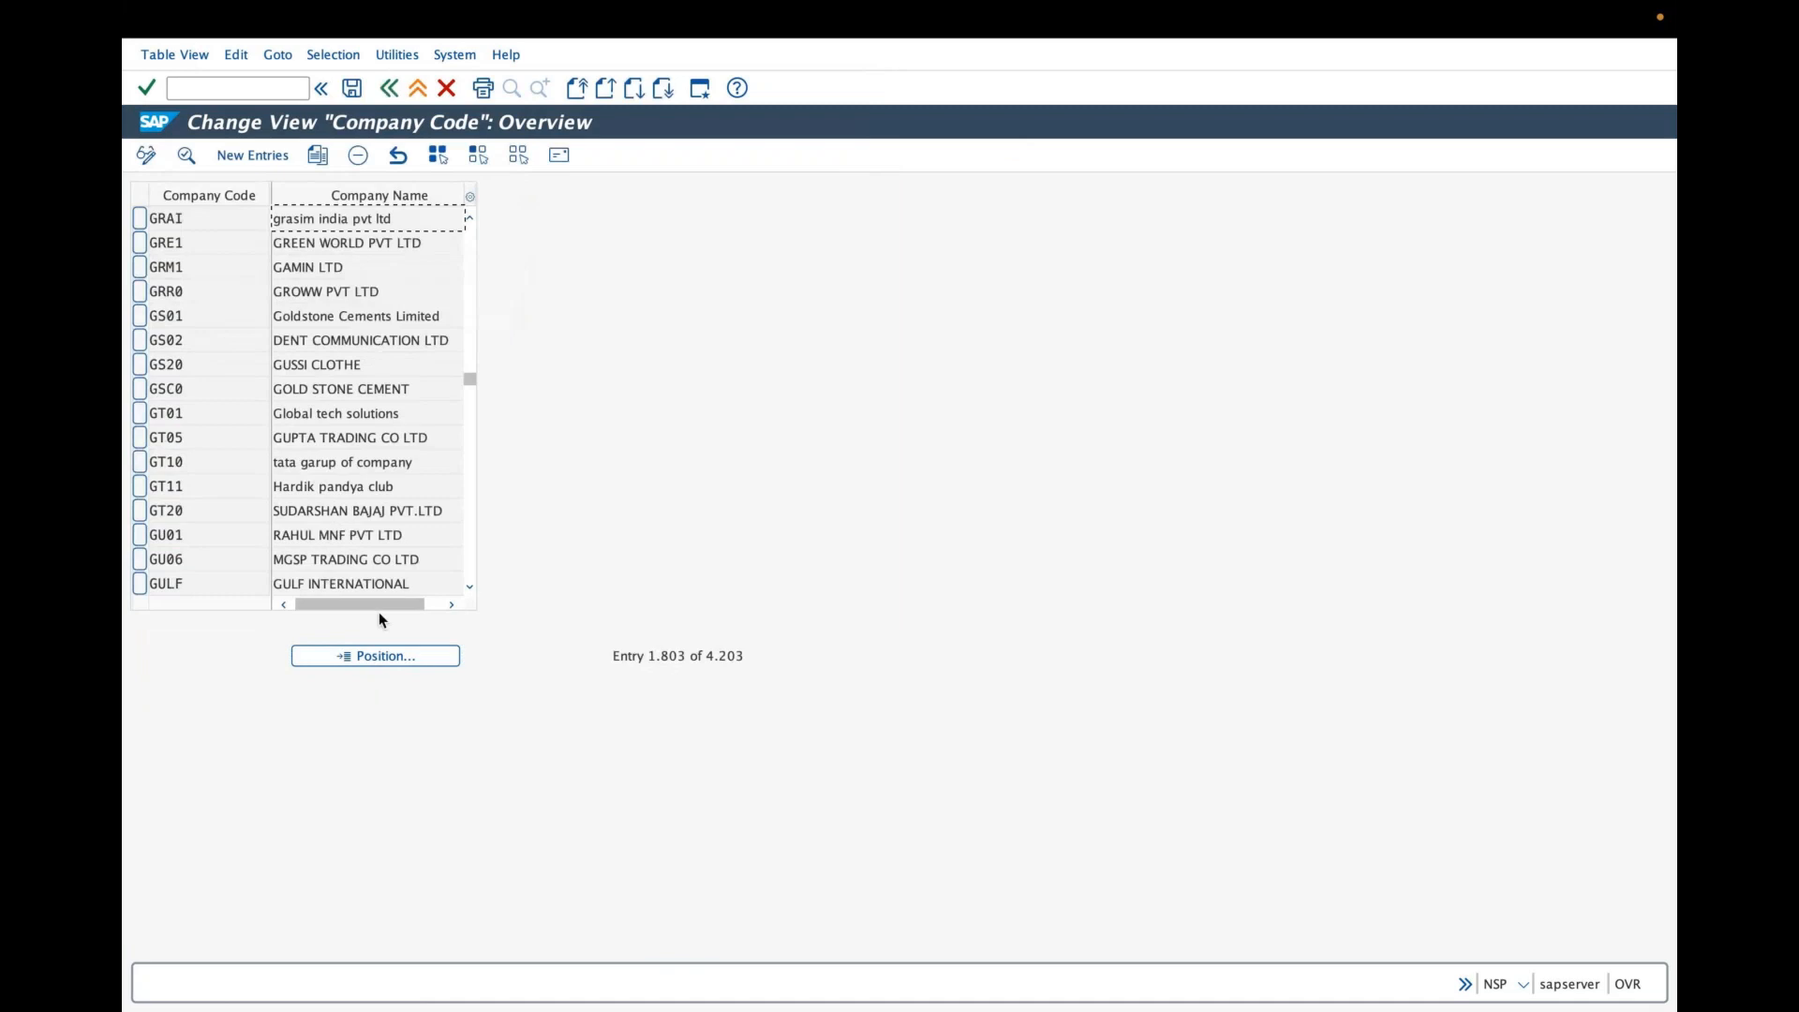
- Review GRAI's address details, then leave the company code activity and close the activity selection
double_click(336, 220)
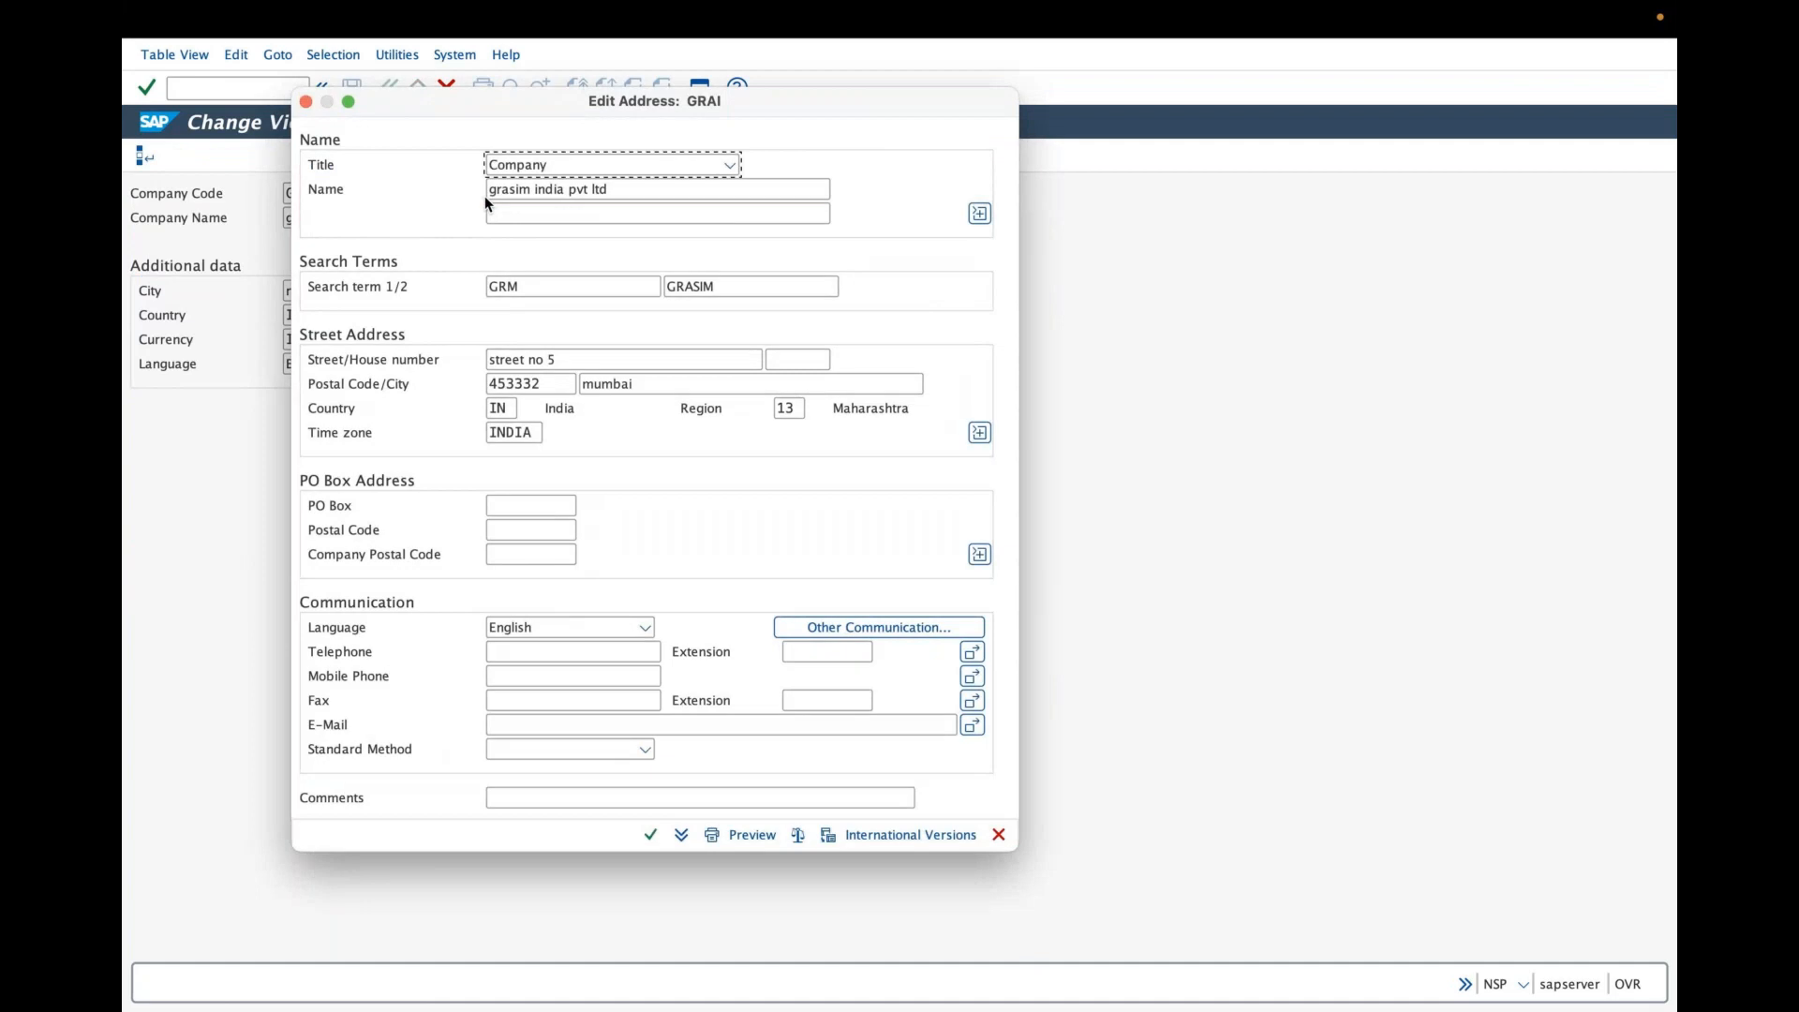
left_click(653, 834)
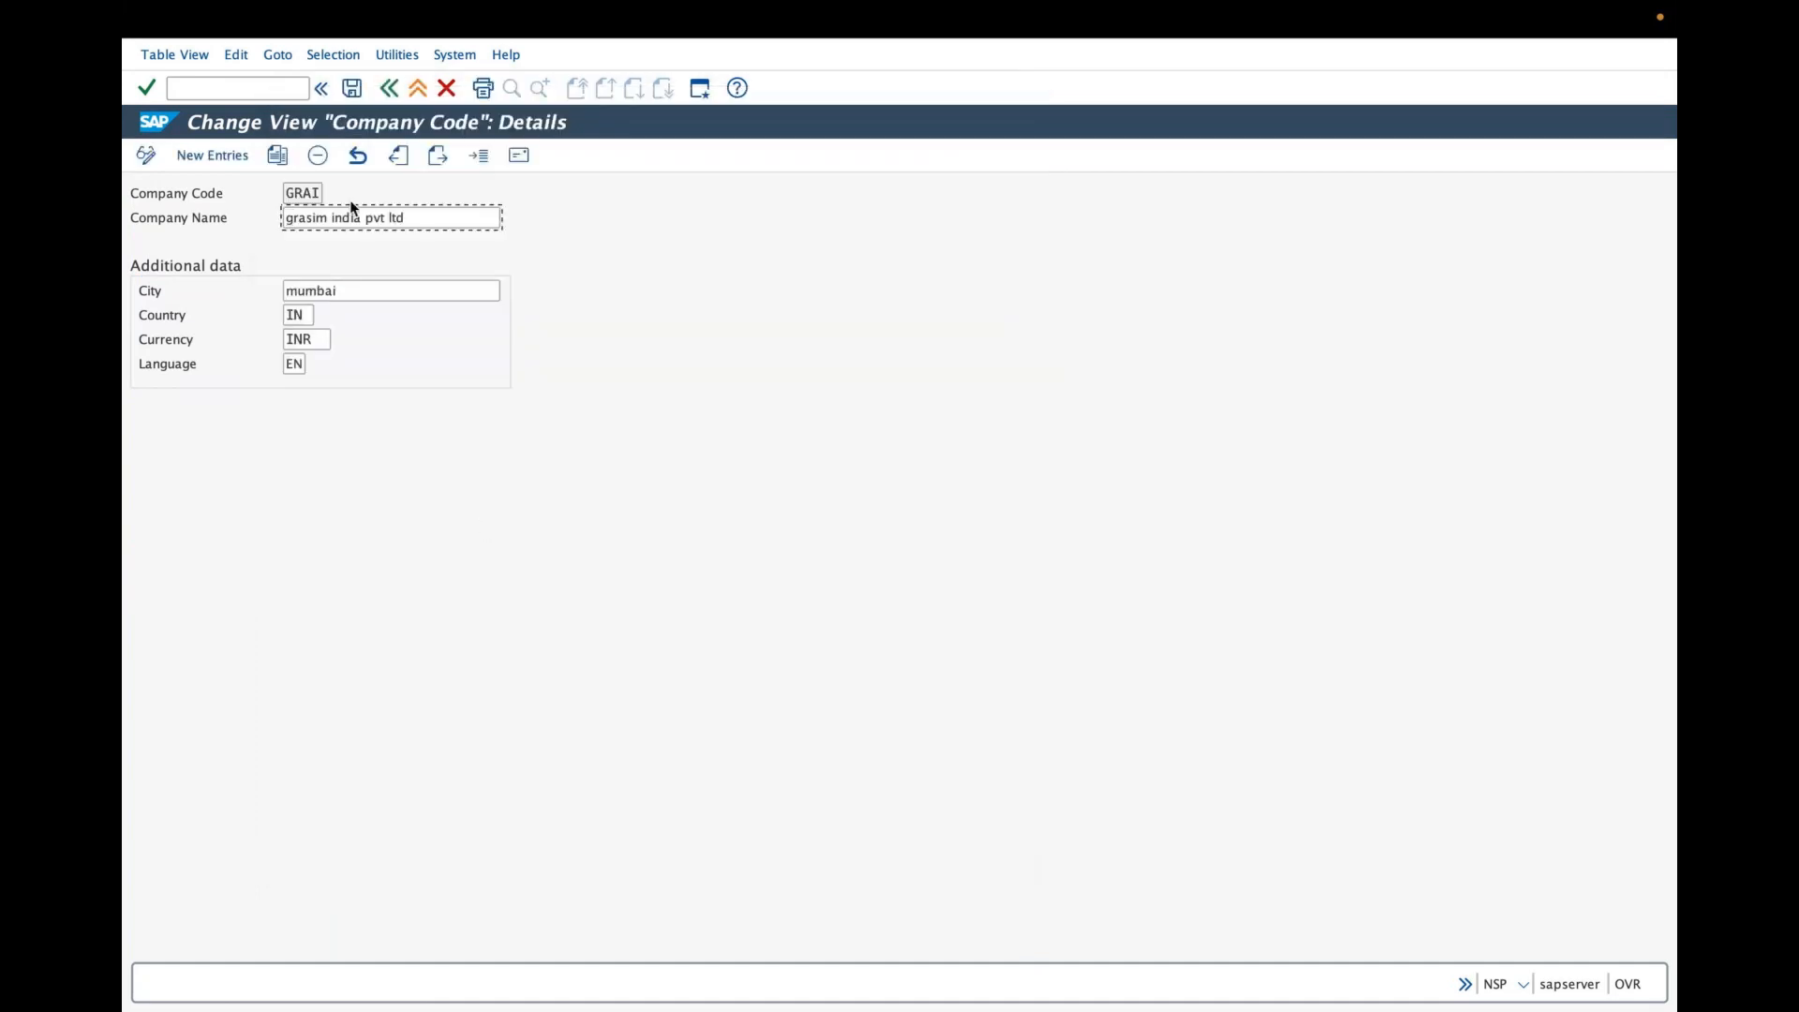
left_click(354, 91)
left_click(391, 90)
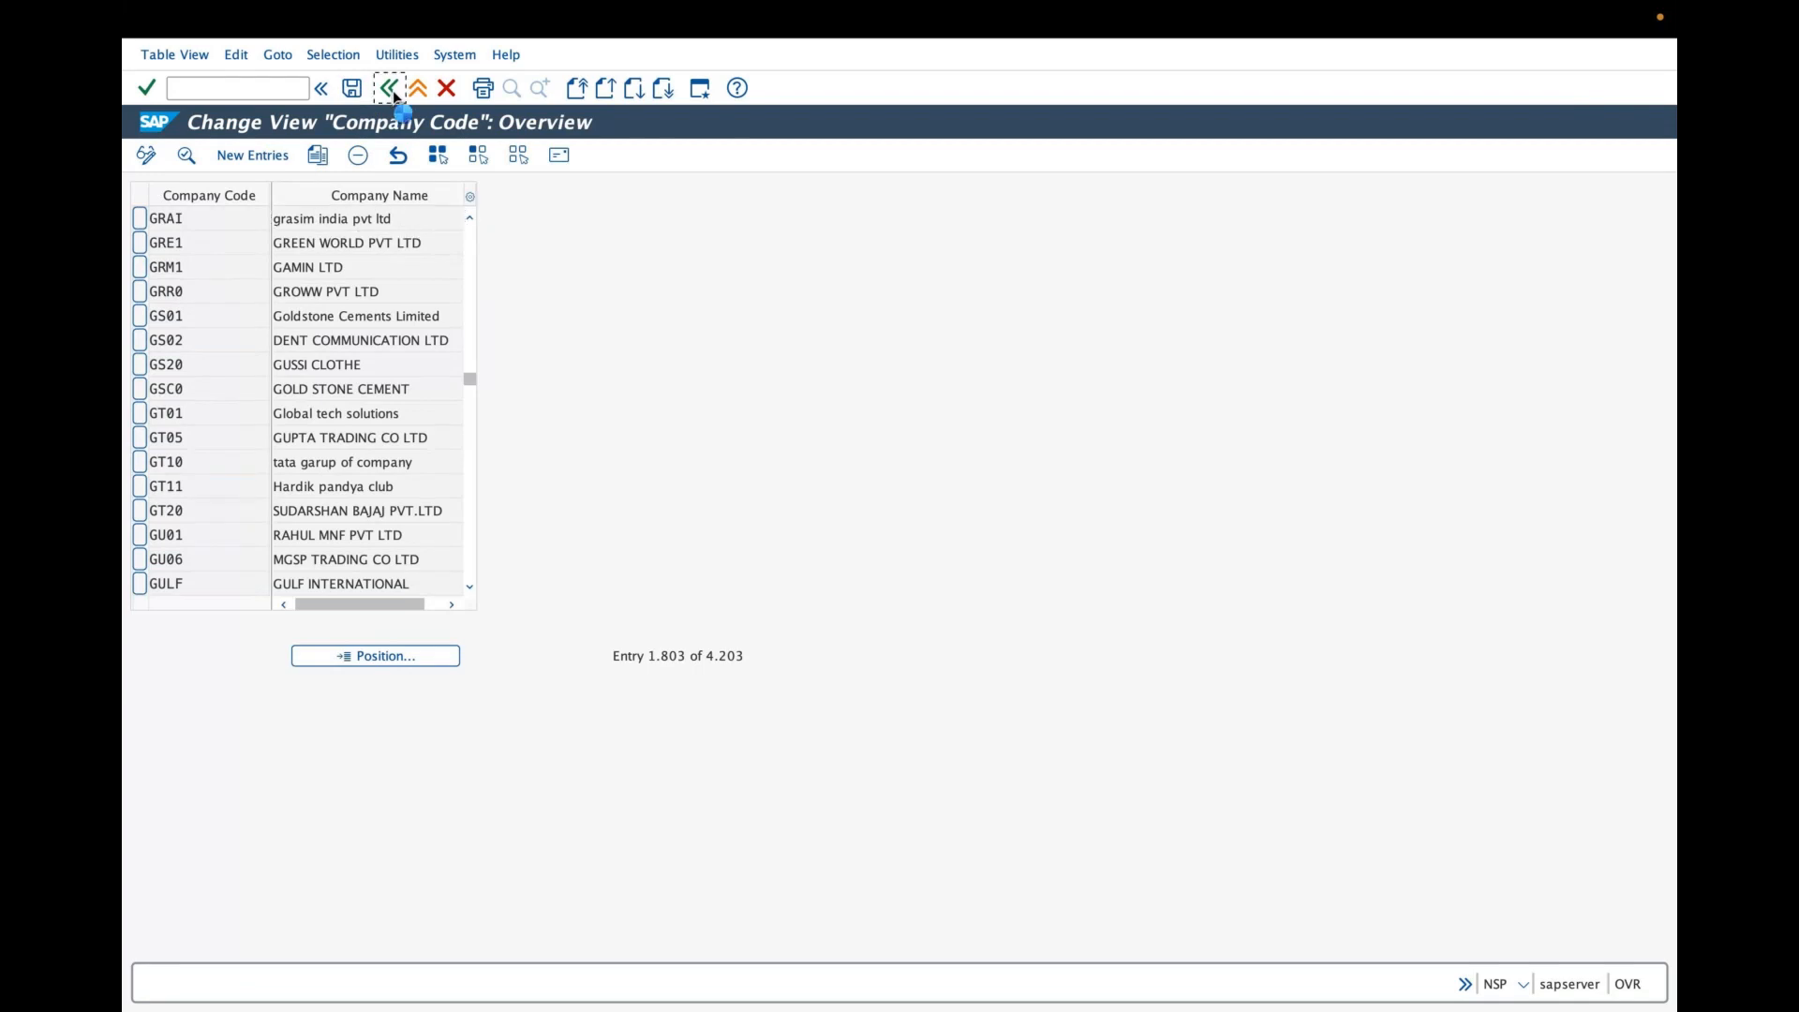
left_click(391, 90)
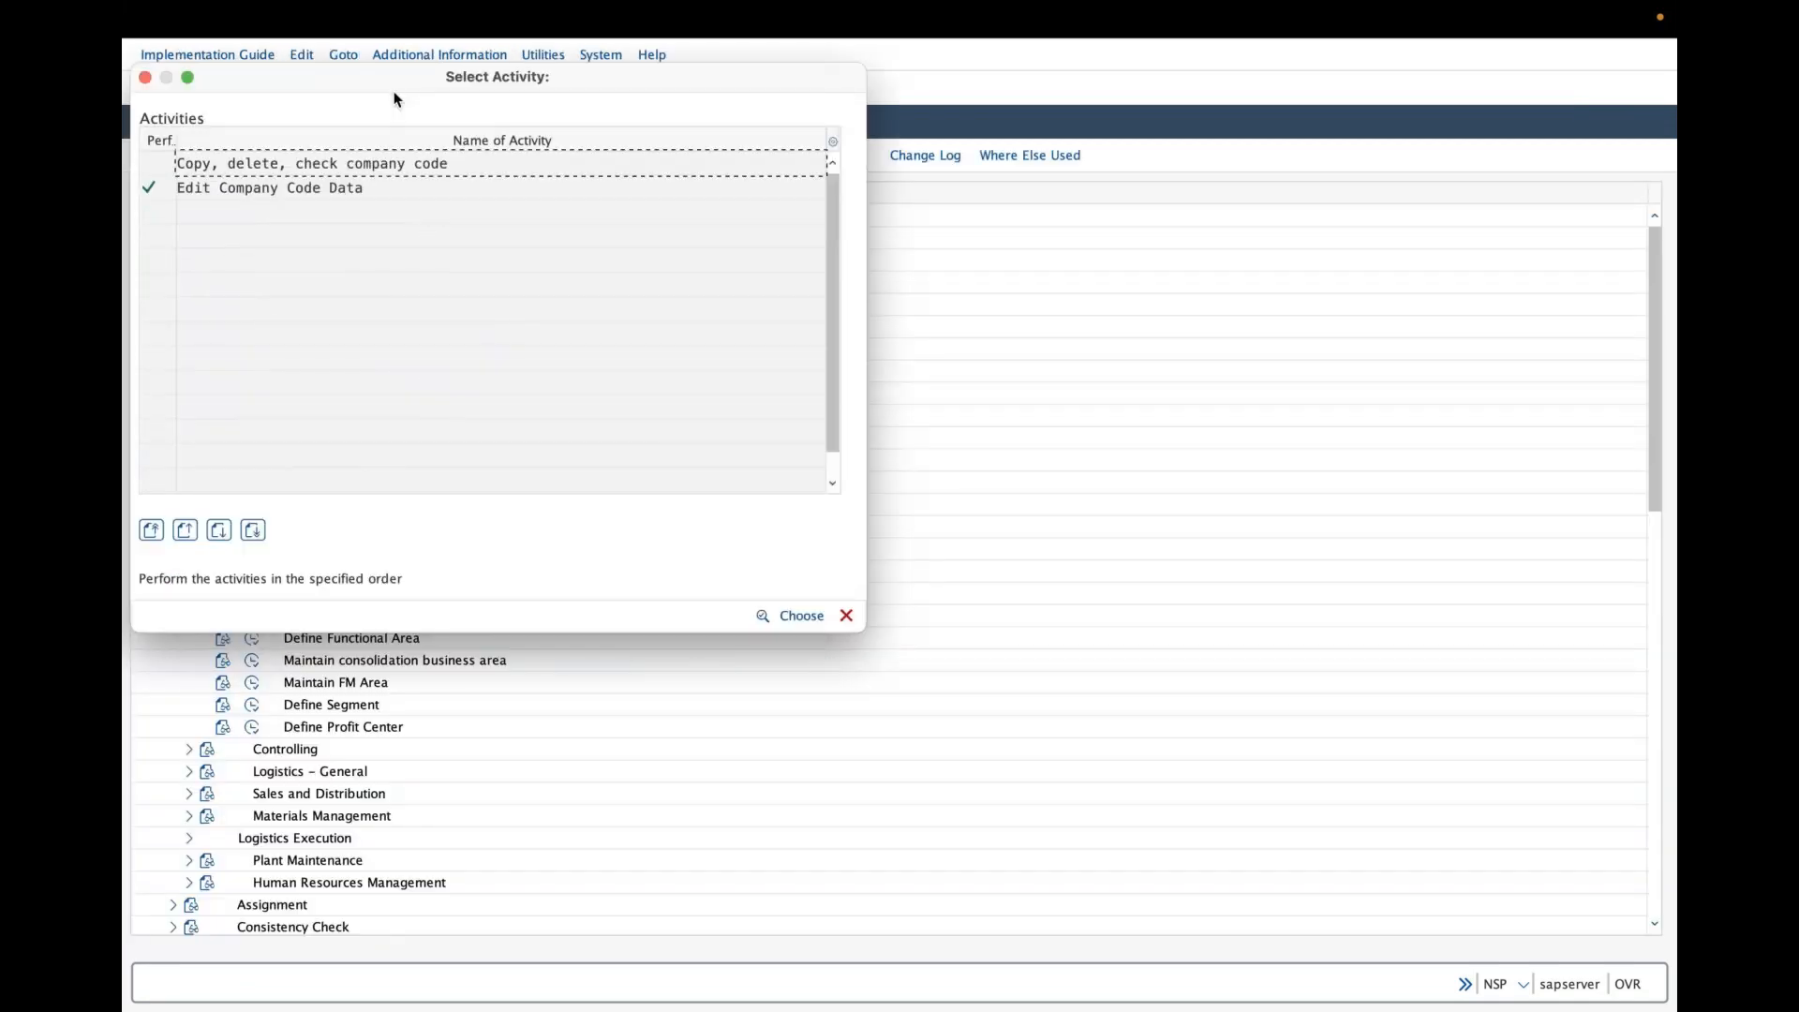
left_click(846, 615)
- Refresh the SAP menu and start transaction mm01 to create a material
left_click(157, 54)
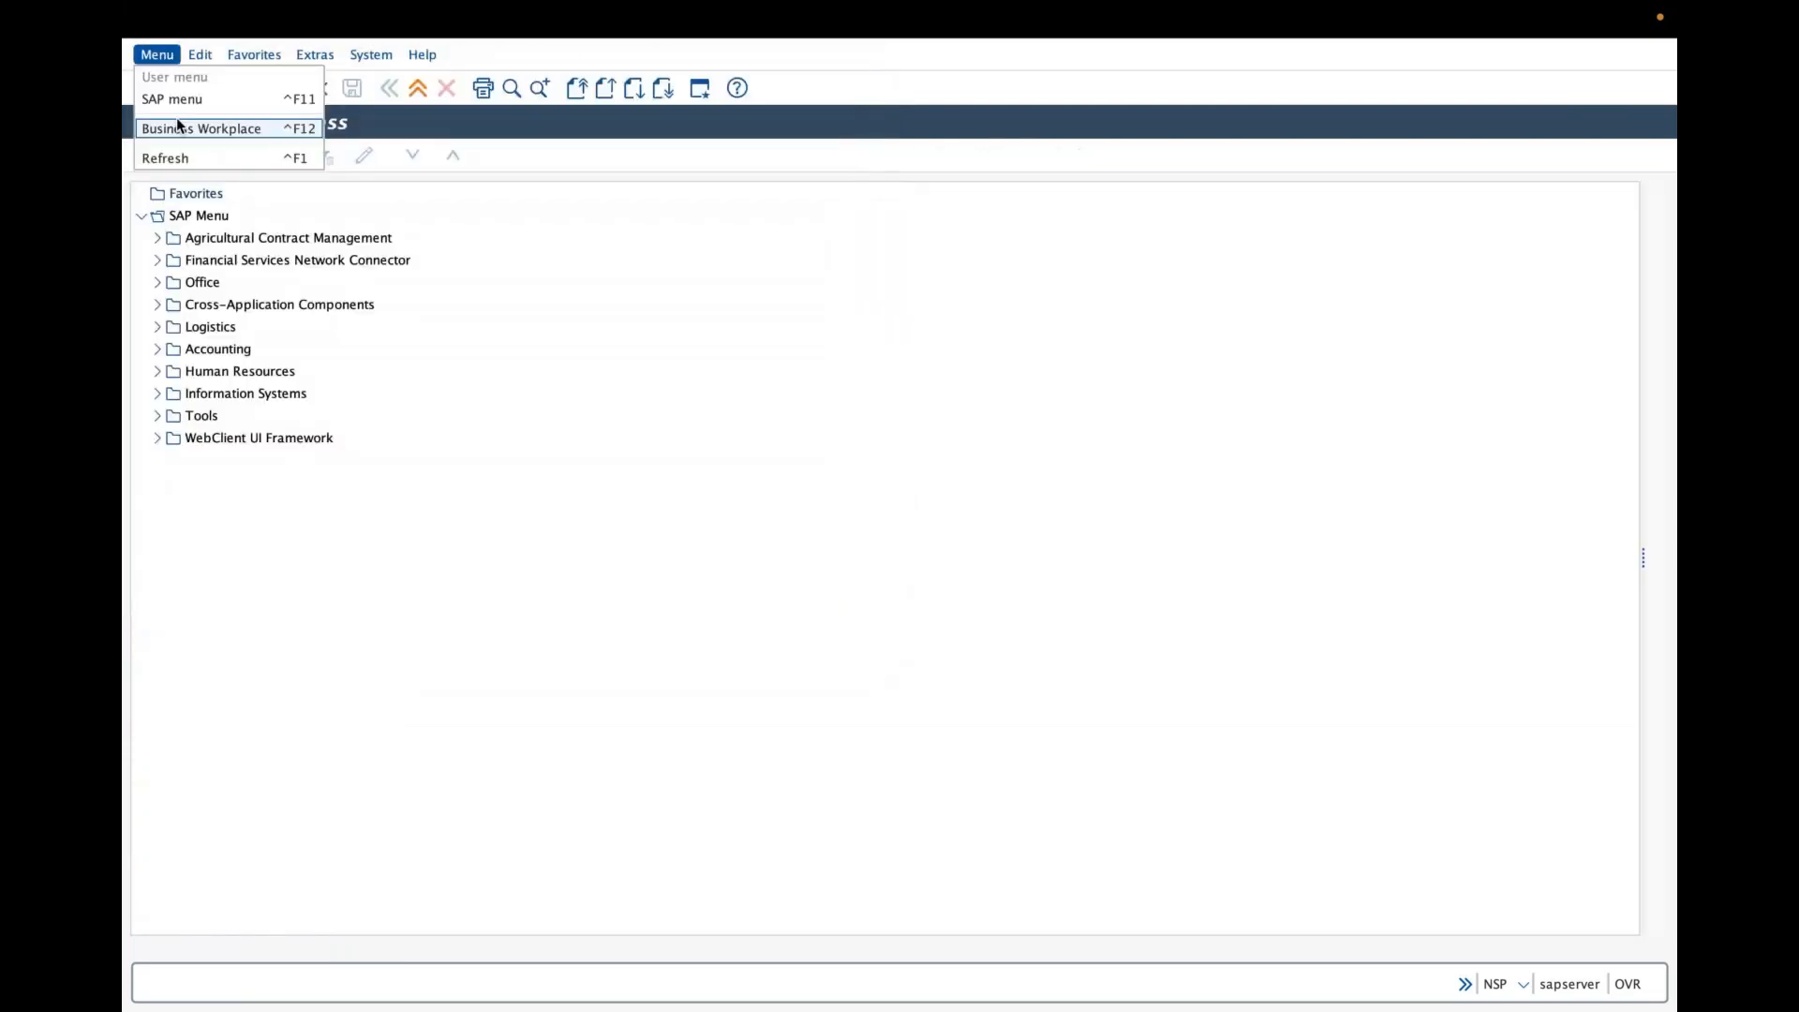
left_click(187, 161)
left_click(296, 88)
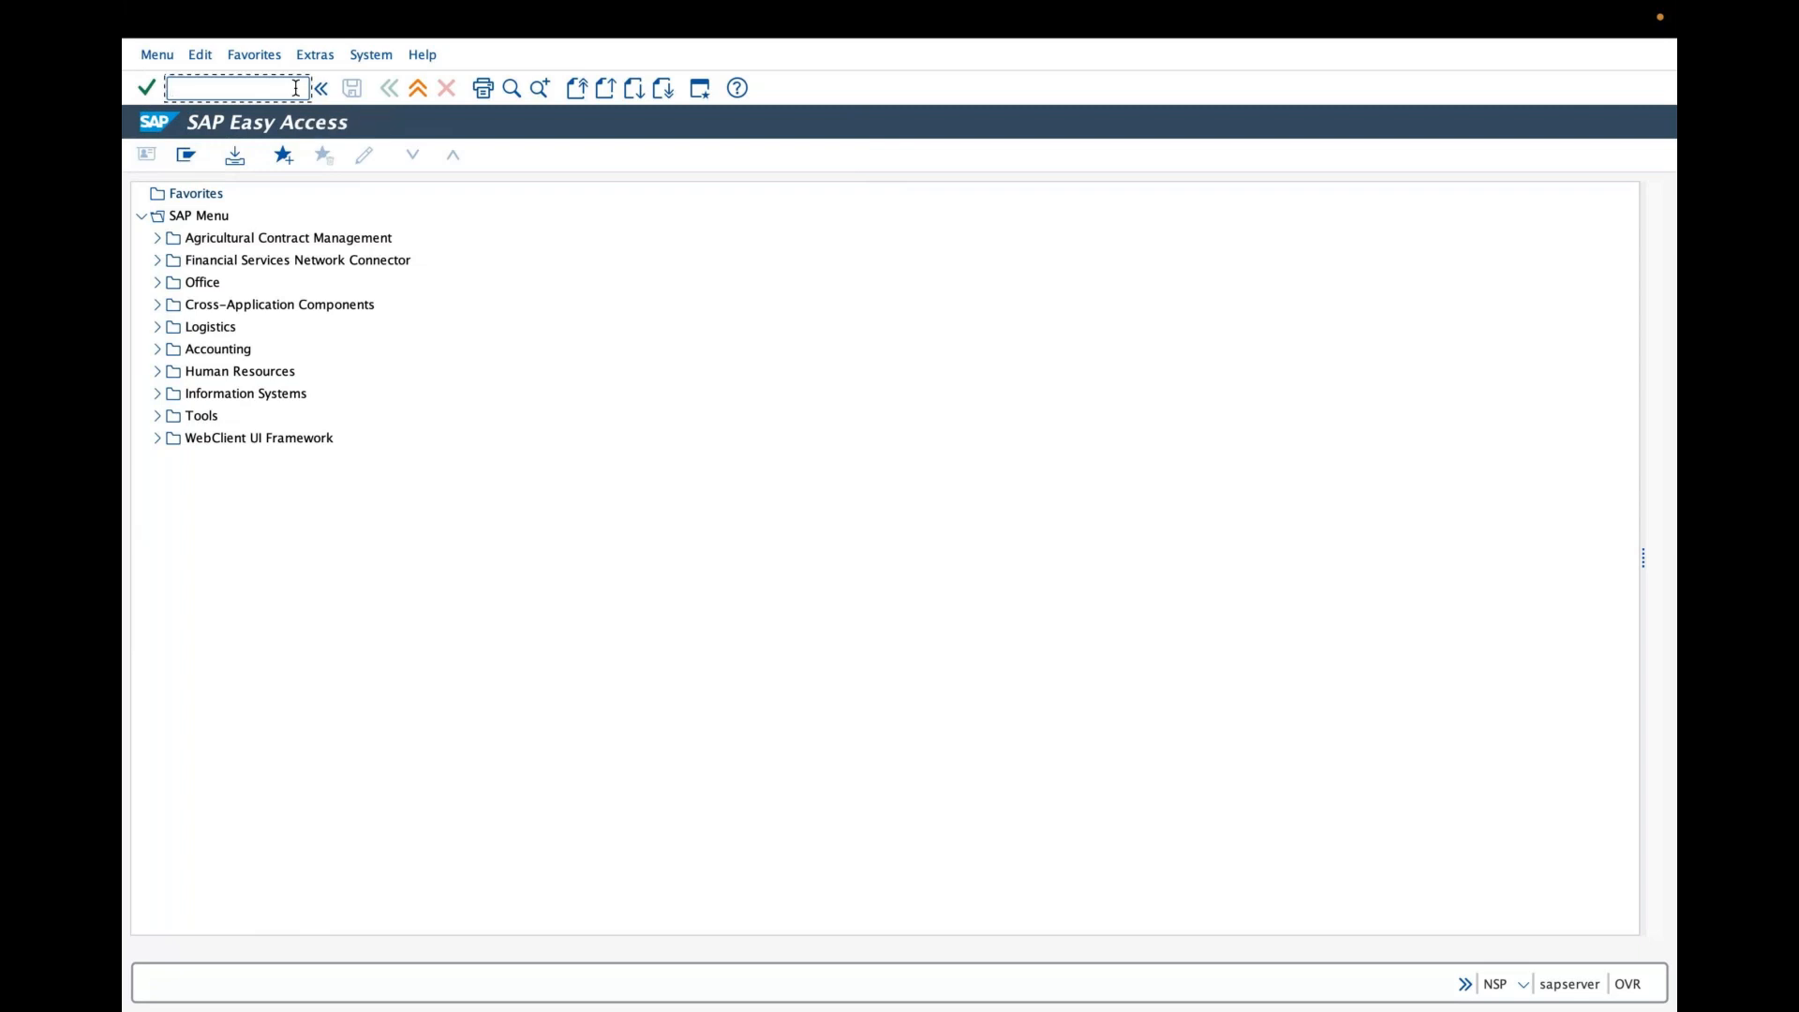
type("mm01")
key("Return")
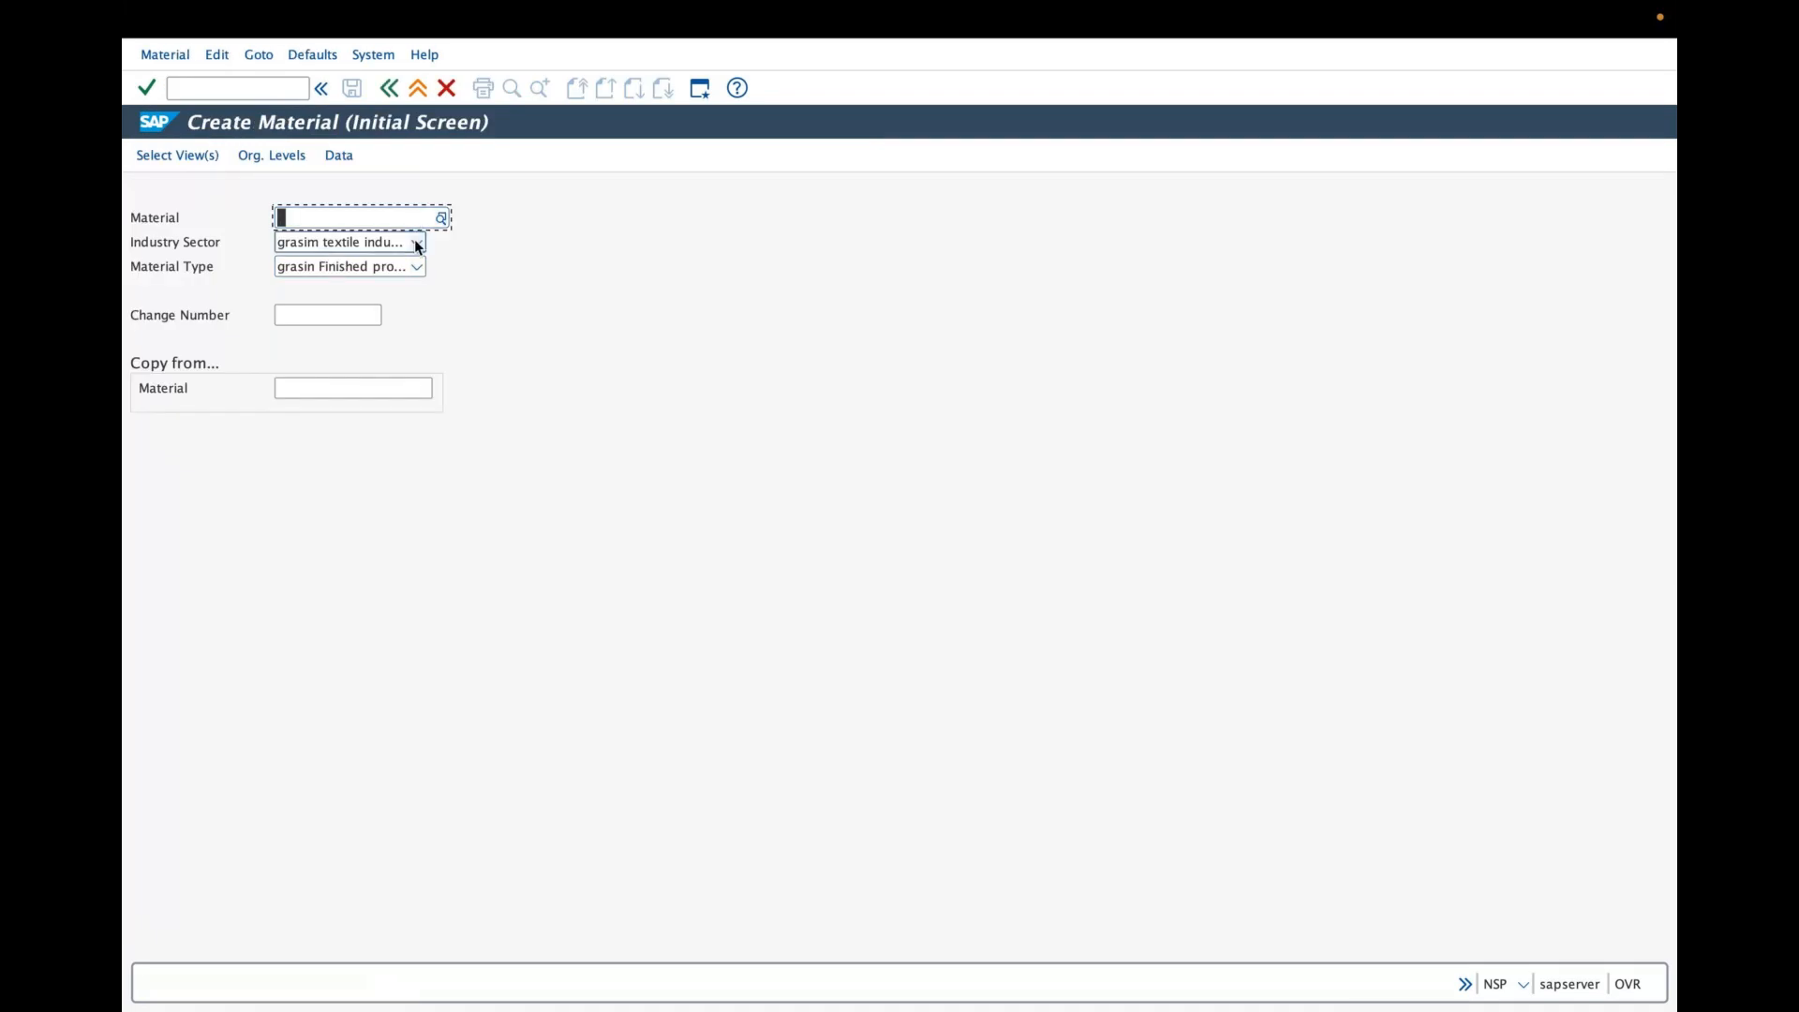
- Set the industry sector to suzuki auto
left_click(418, 244)
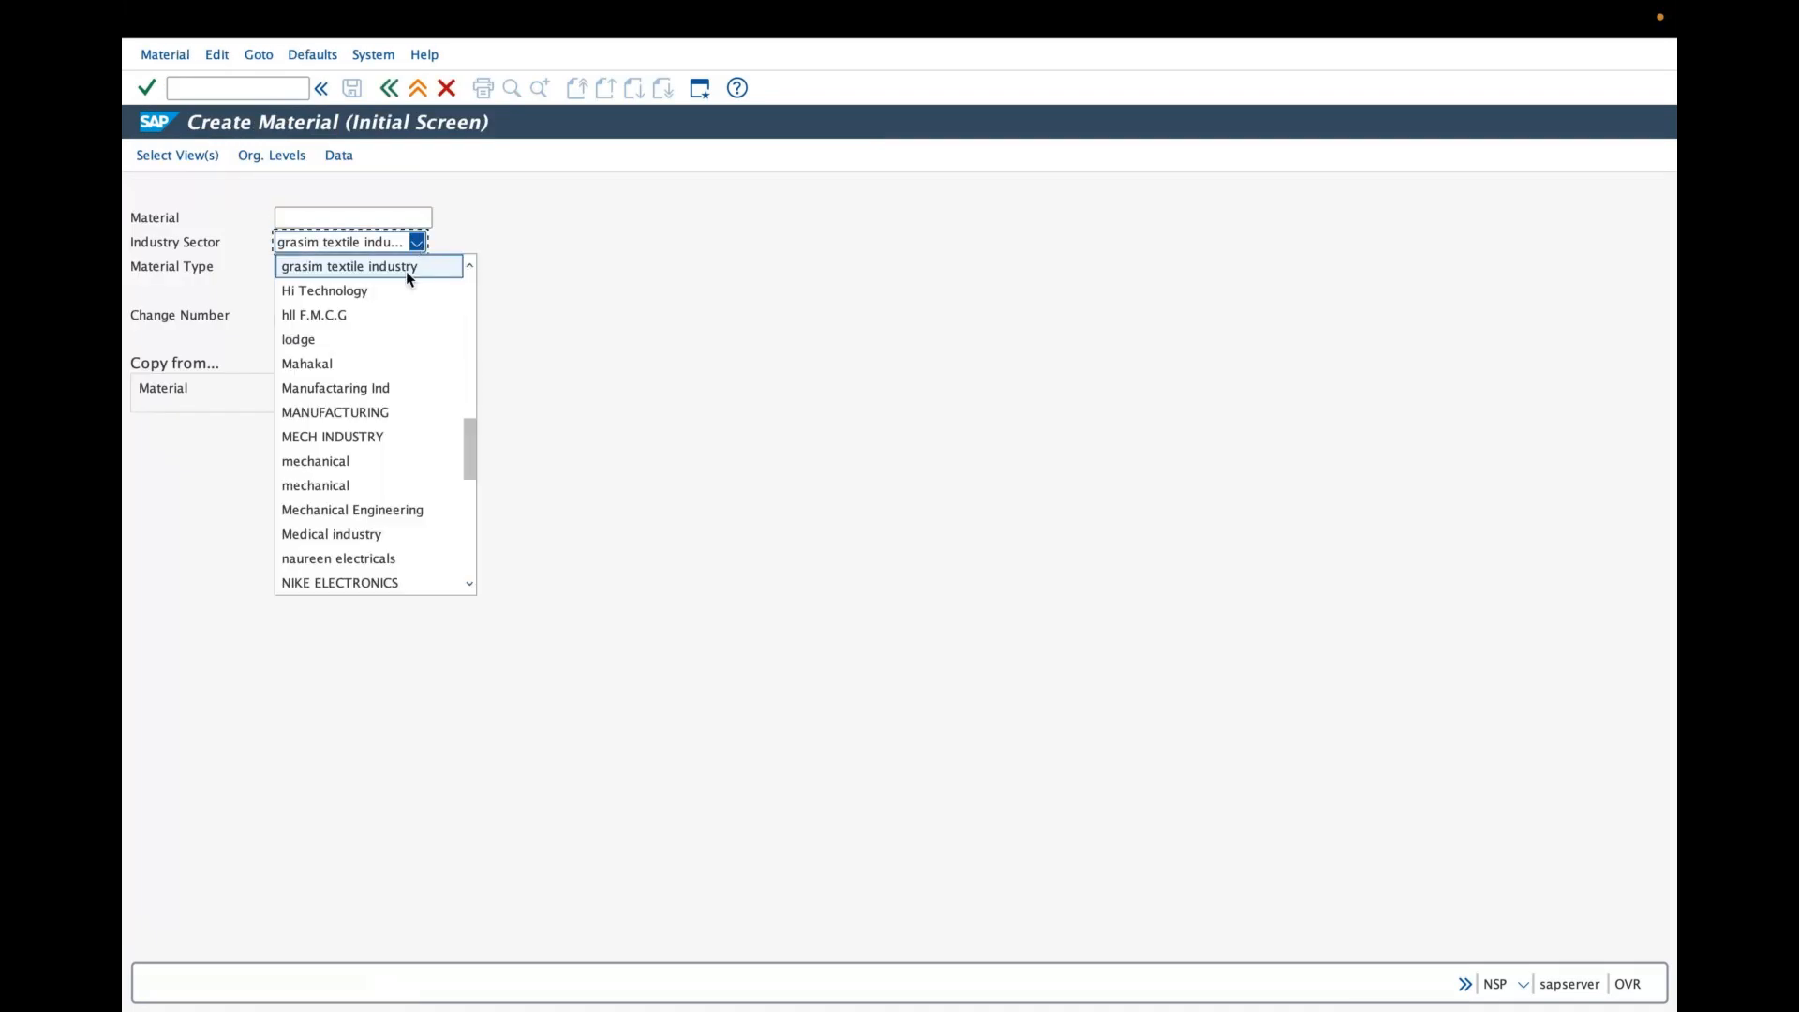
scroll(394, 421, "down", 1)
scroll(390, 480, "down", 2)
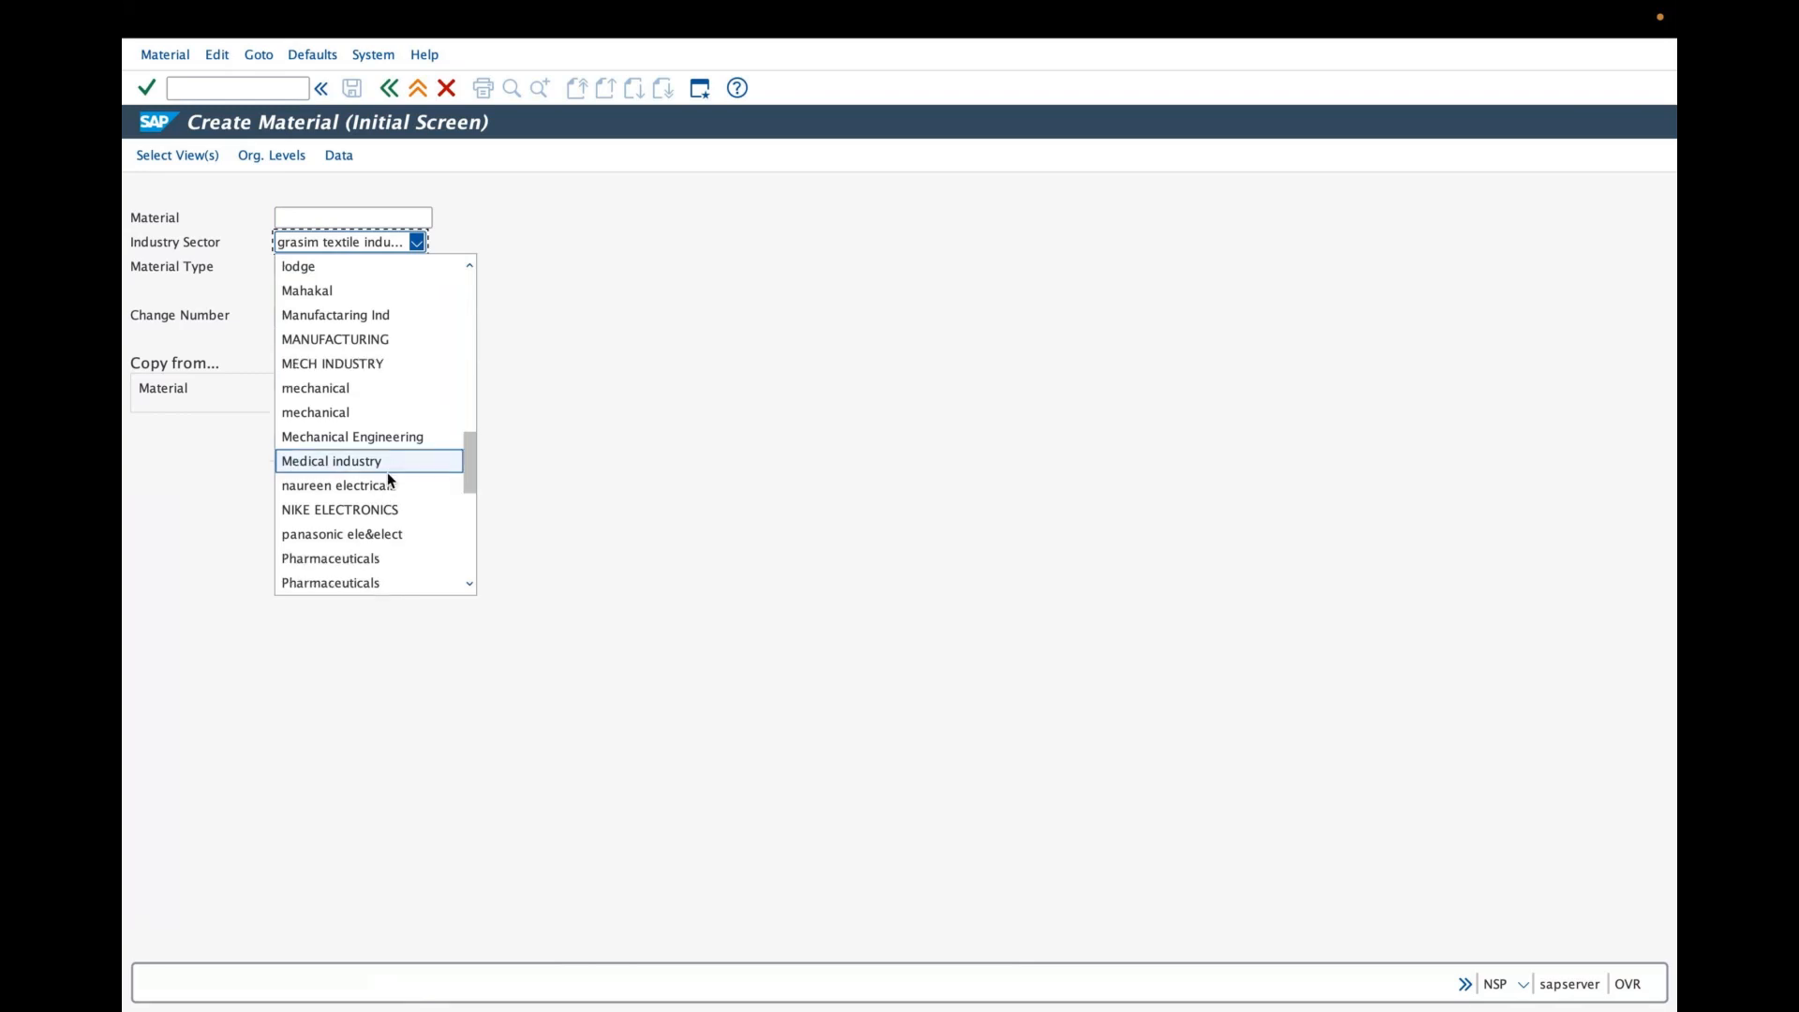
scroll(390, 479, "down", 12)
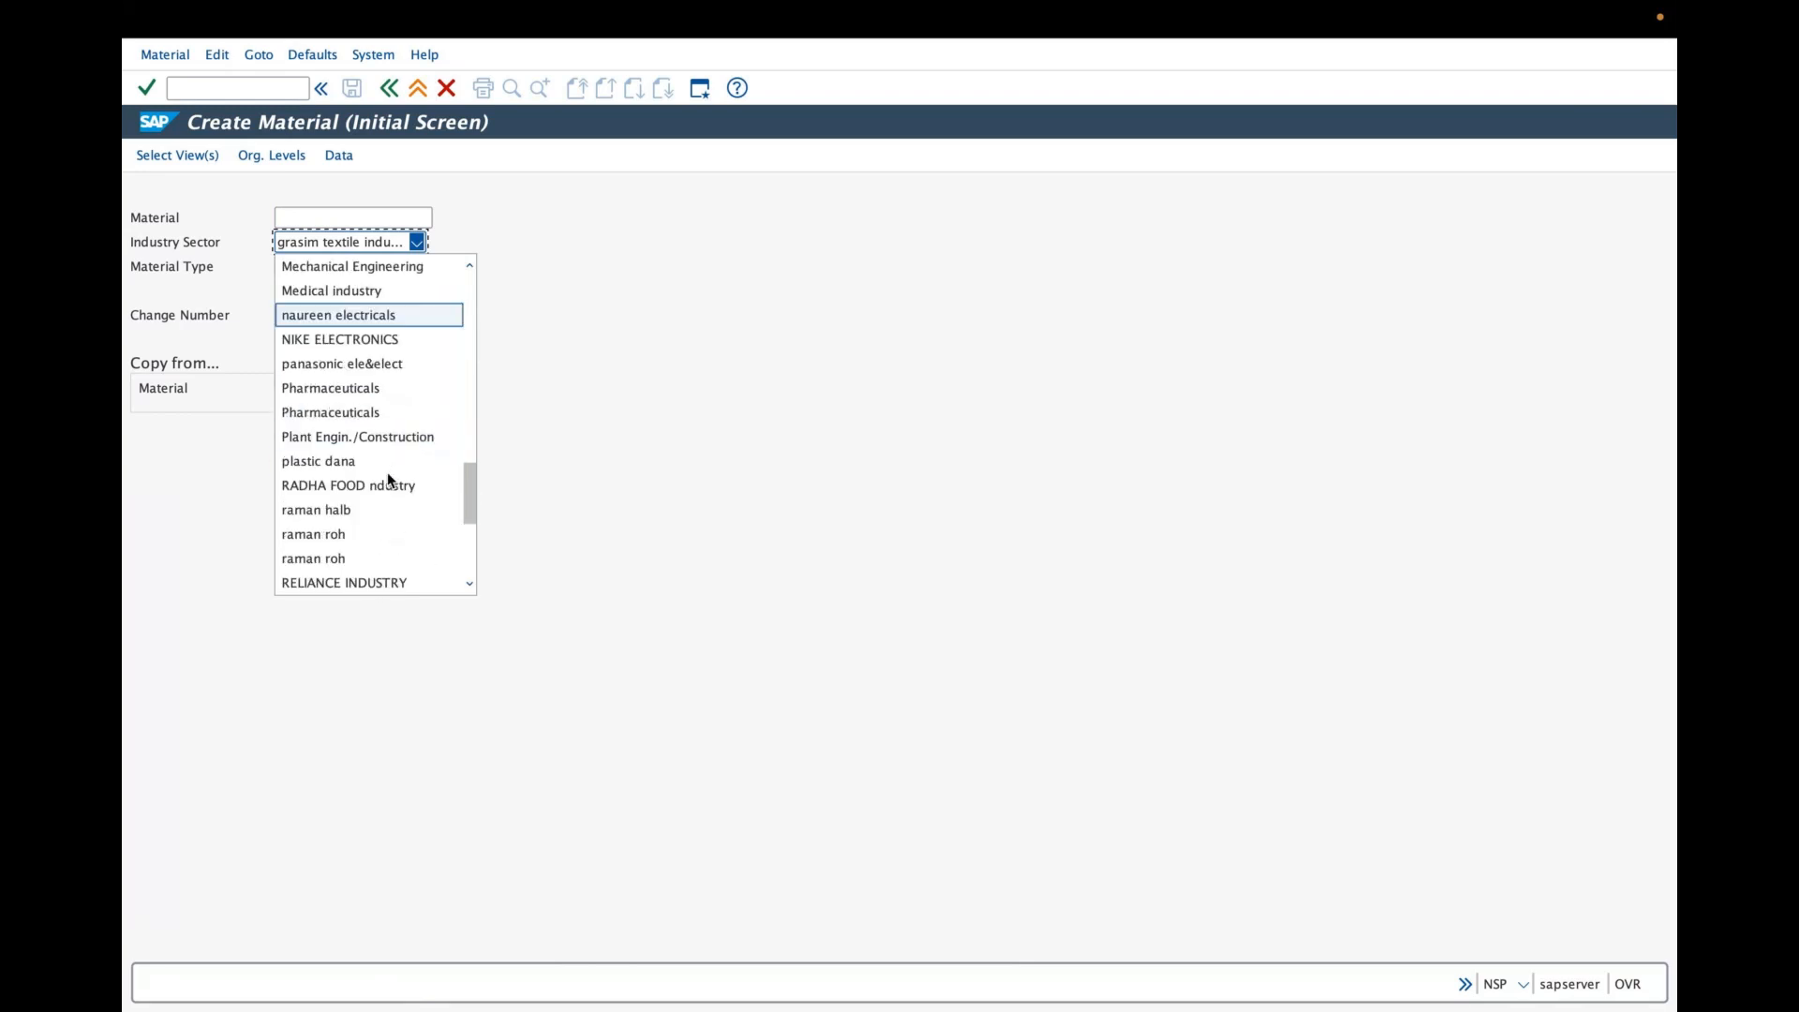
scroll(388, 478, "down", 6)
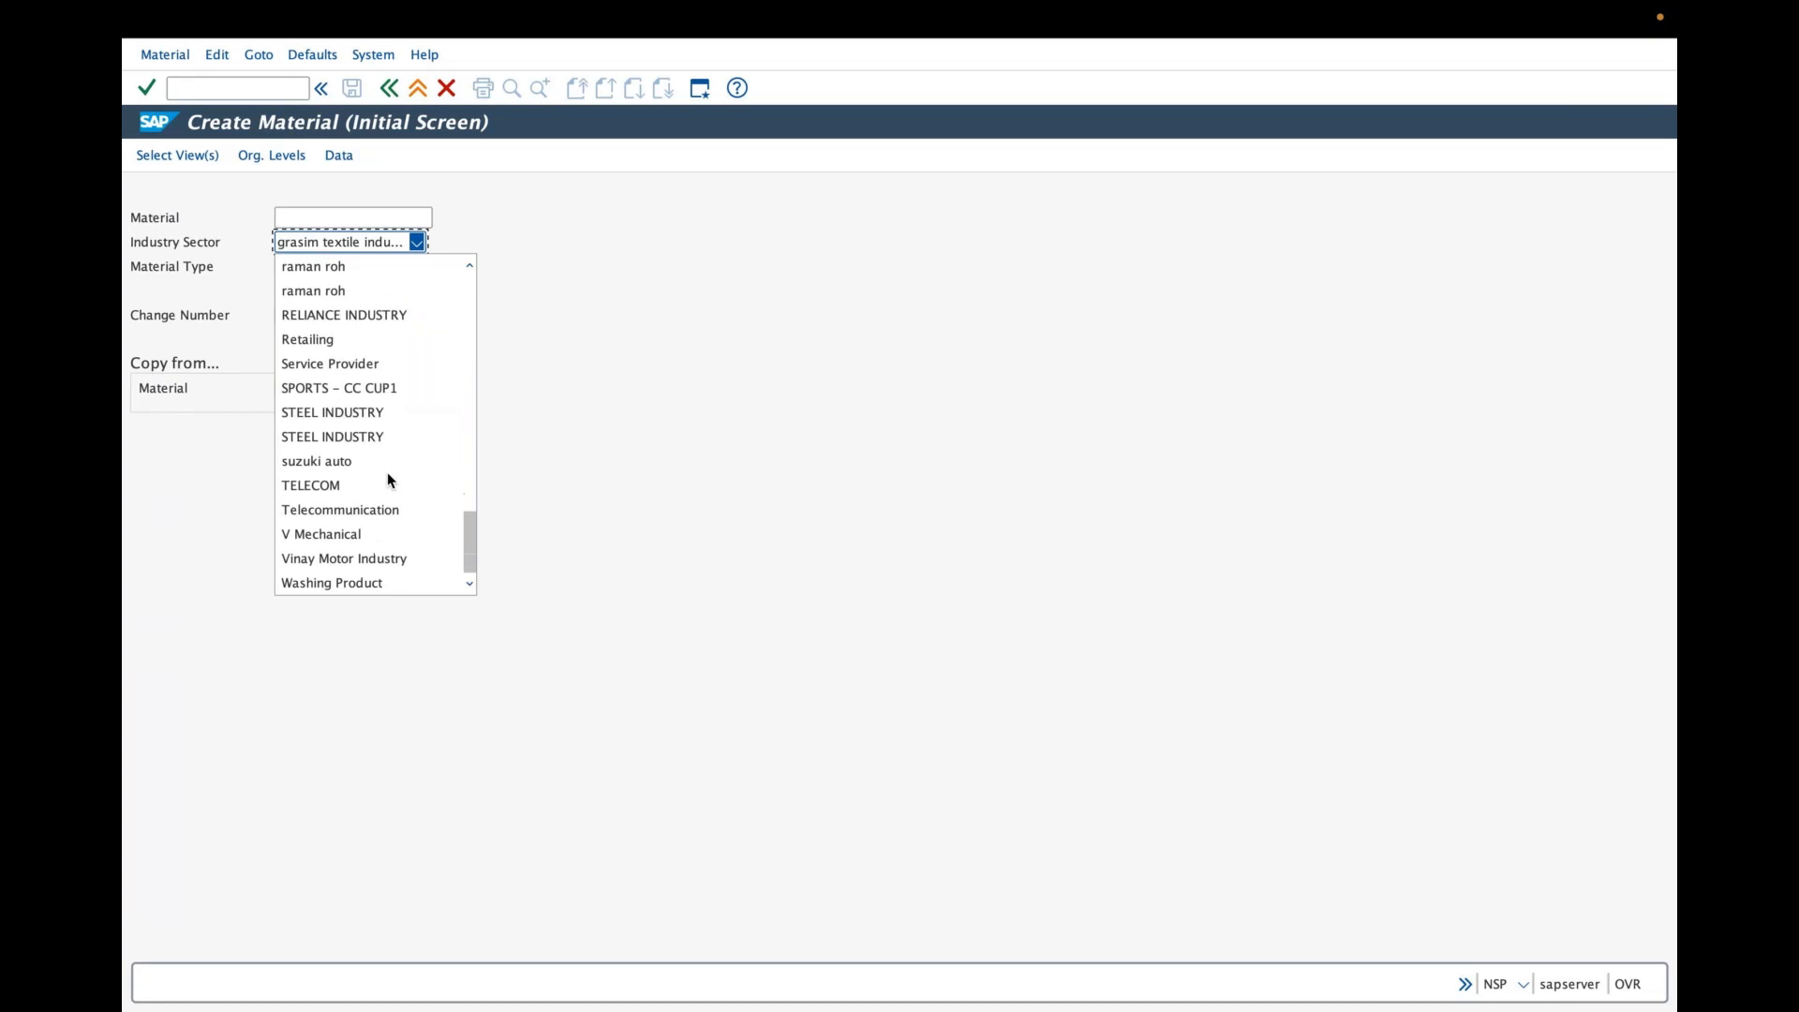
left_click(334, 461)
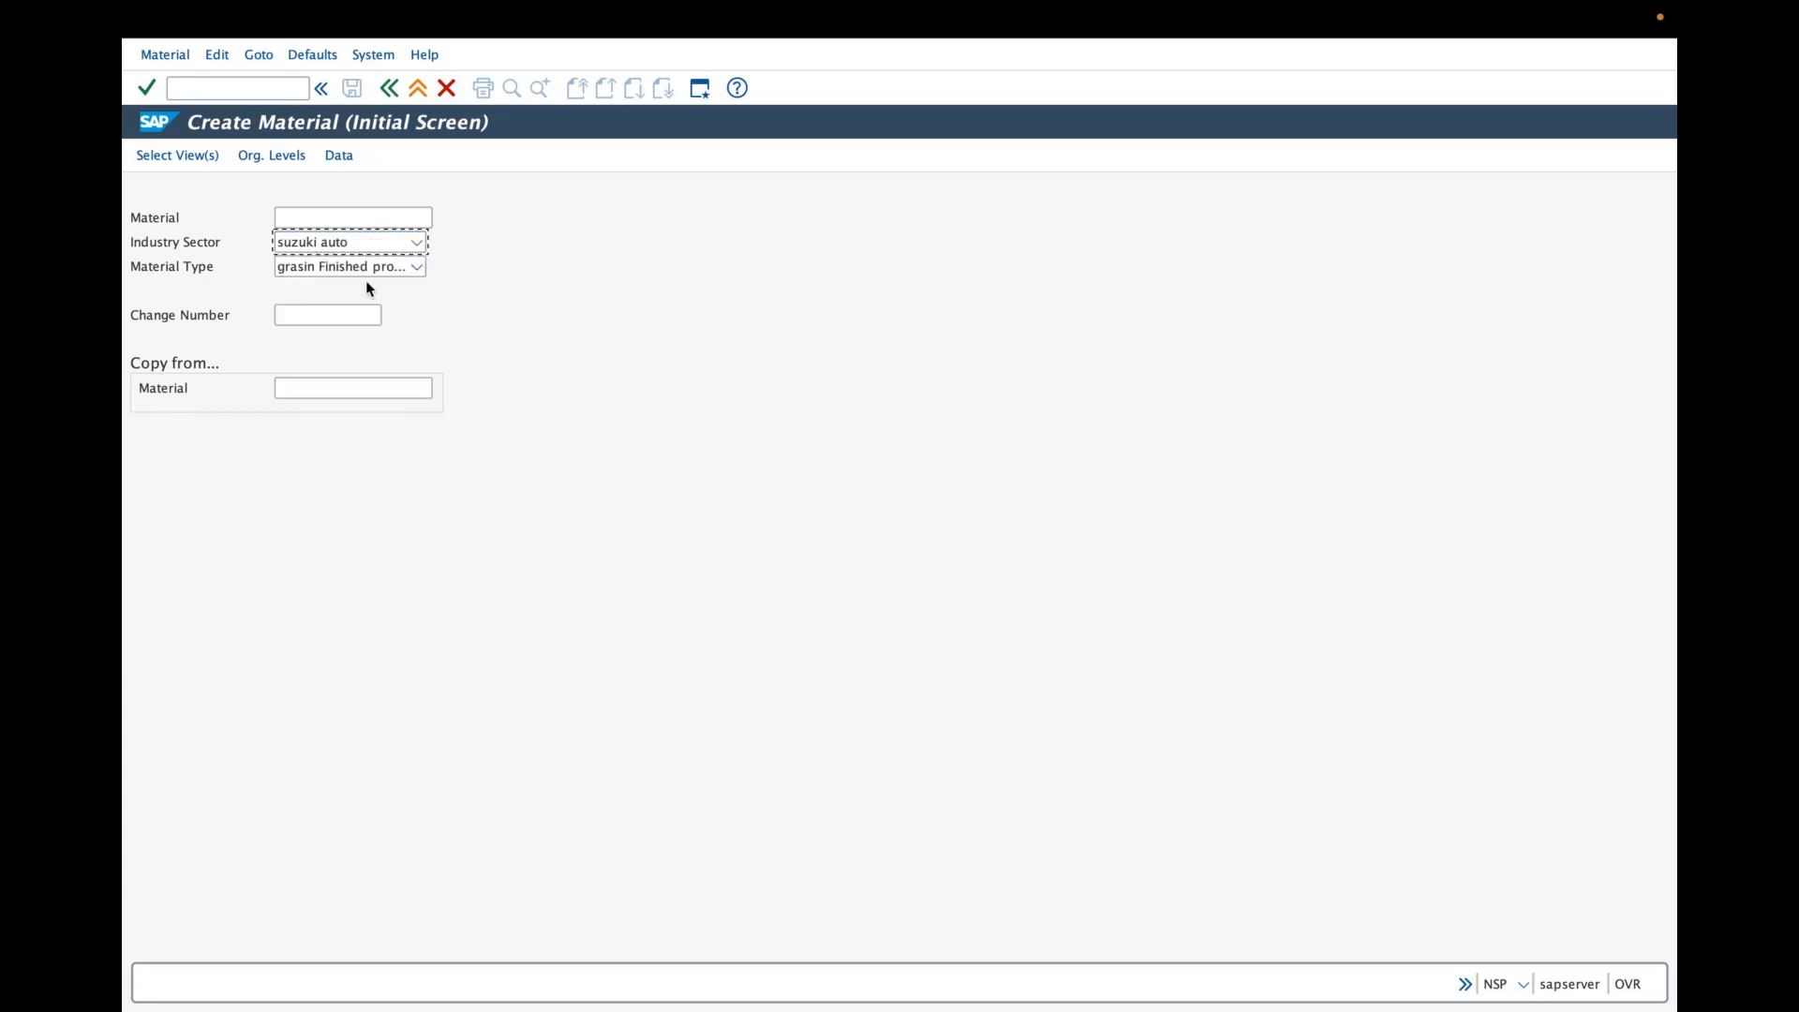
- Set the material type to suzuki Finished product
left_click(415, 267)
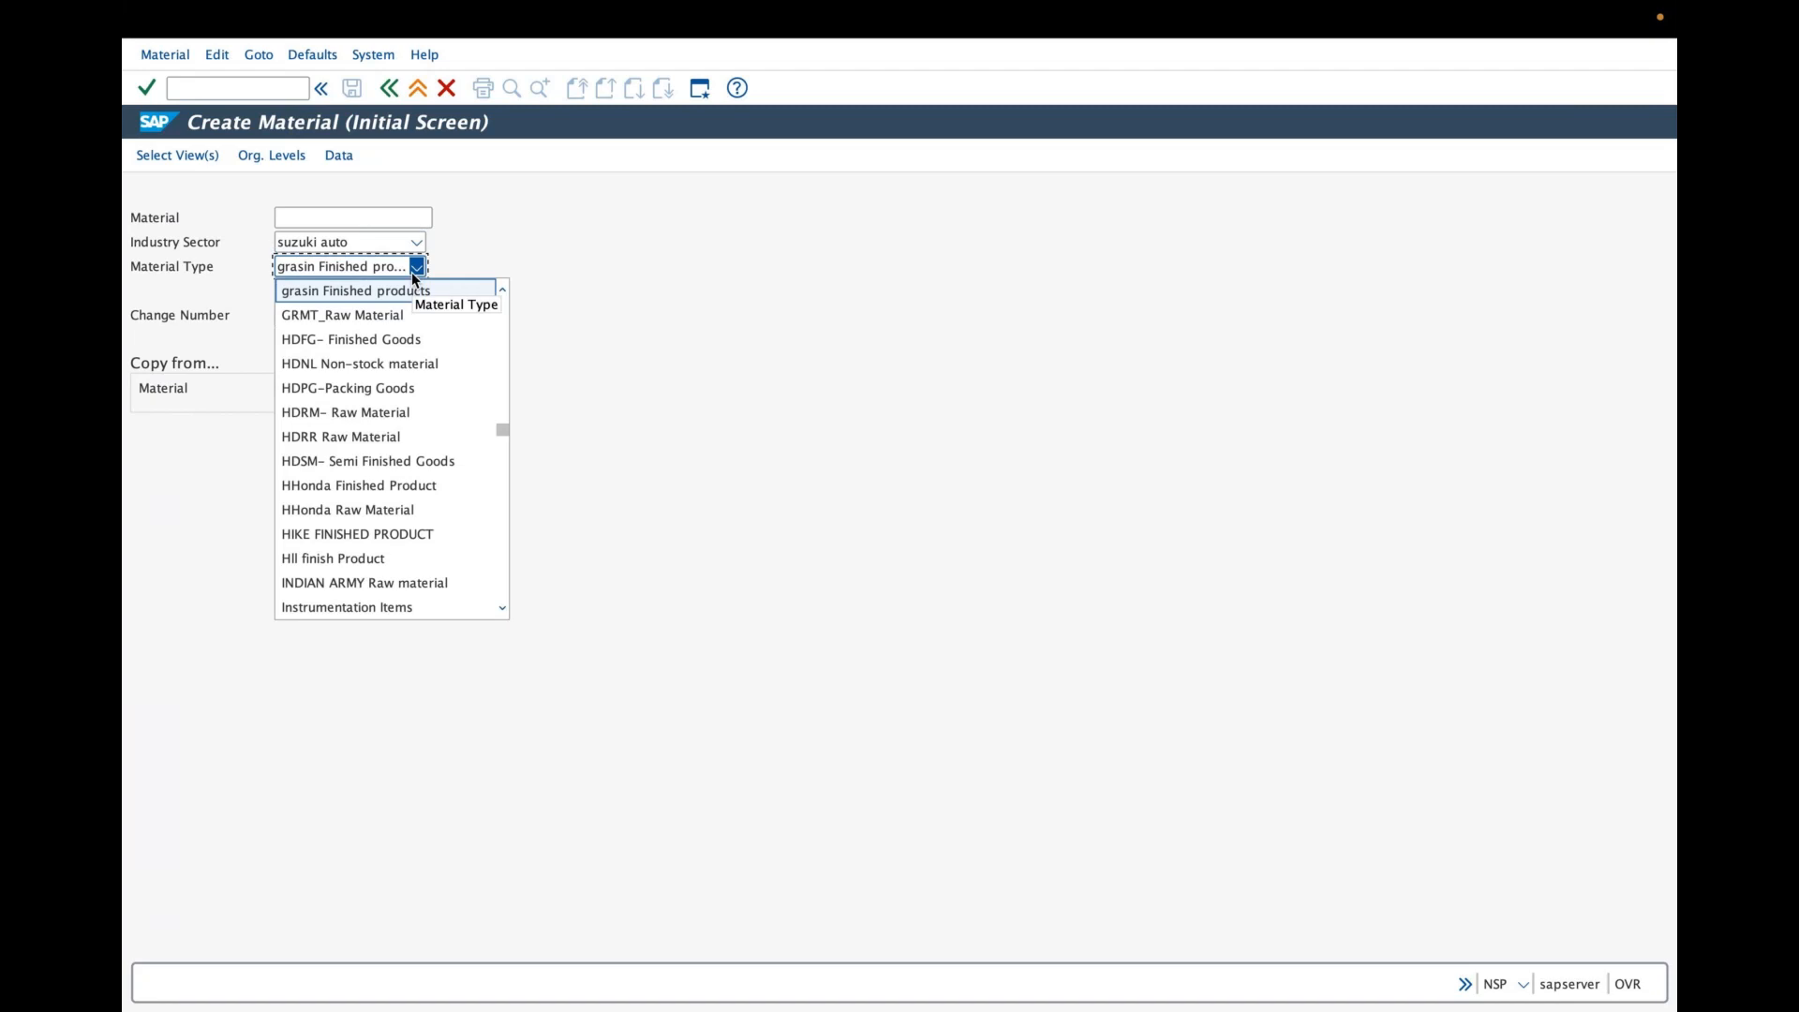
scroll(397, 296, "down", 10)
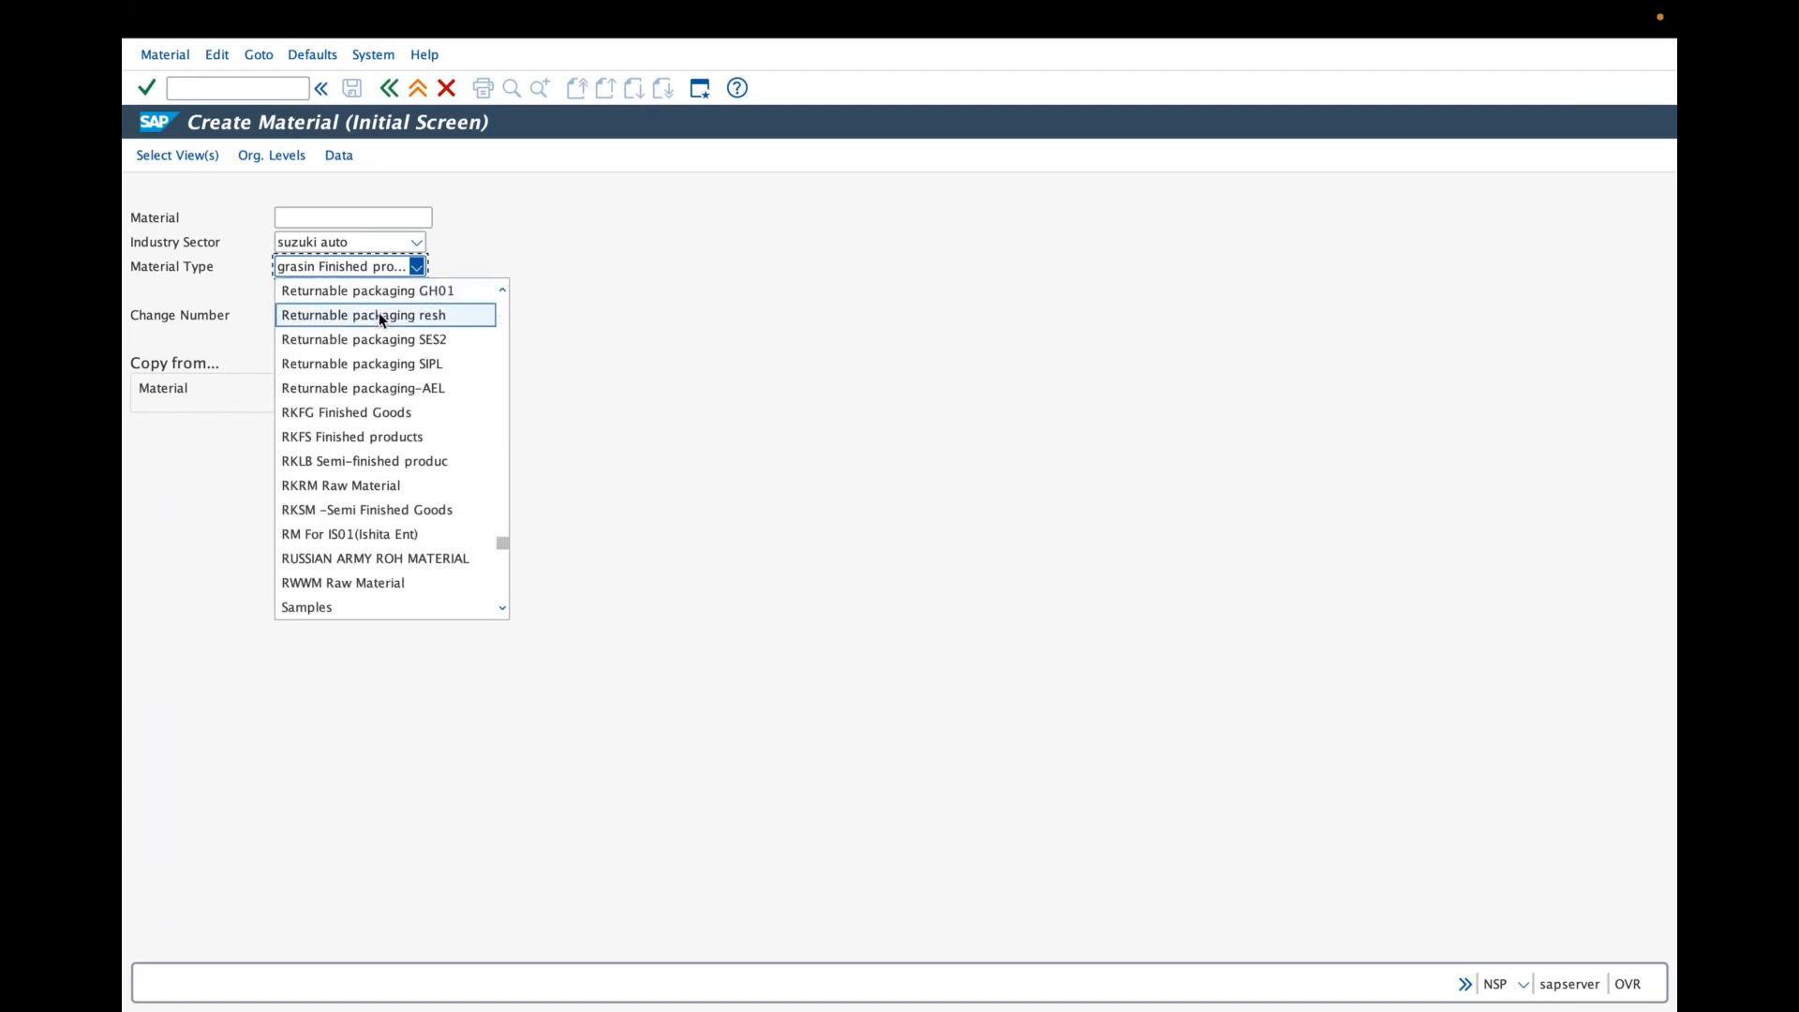
left_click(499, 605)
left_click(500, 605)
left_click(499, 604)
left_click(499, 605)
left_click(500, 605)
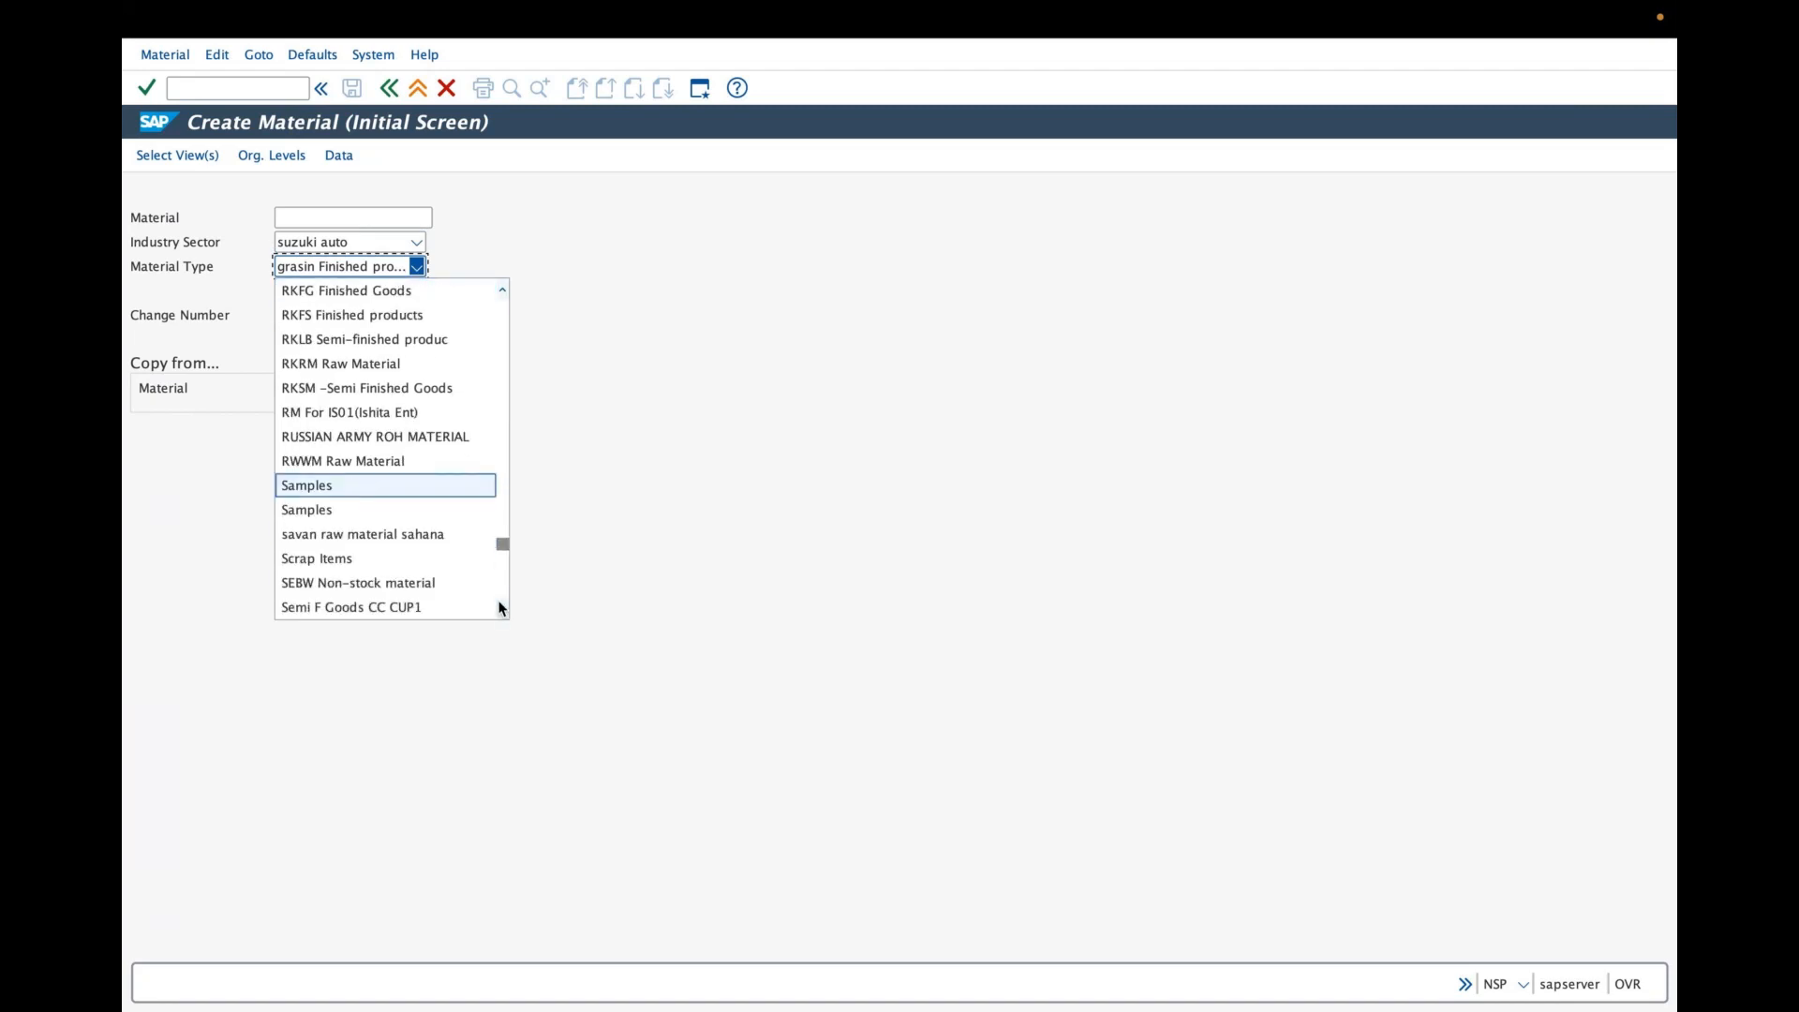
left_click(499, 606)
left_click(500, 606)
left_click(499, 606)
left_click(500, 606)
left_click(500, 606)
left_click(499, 606)
left_click(500, 602)
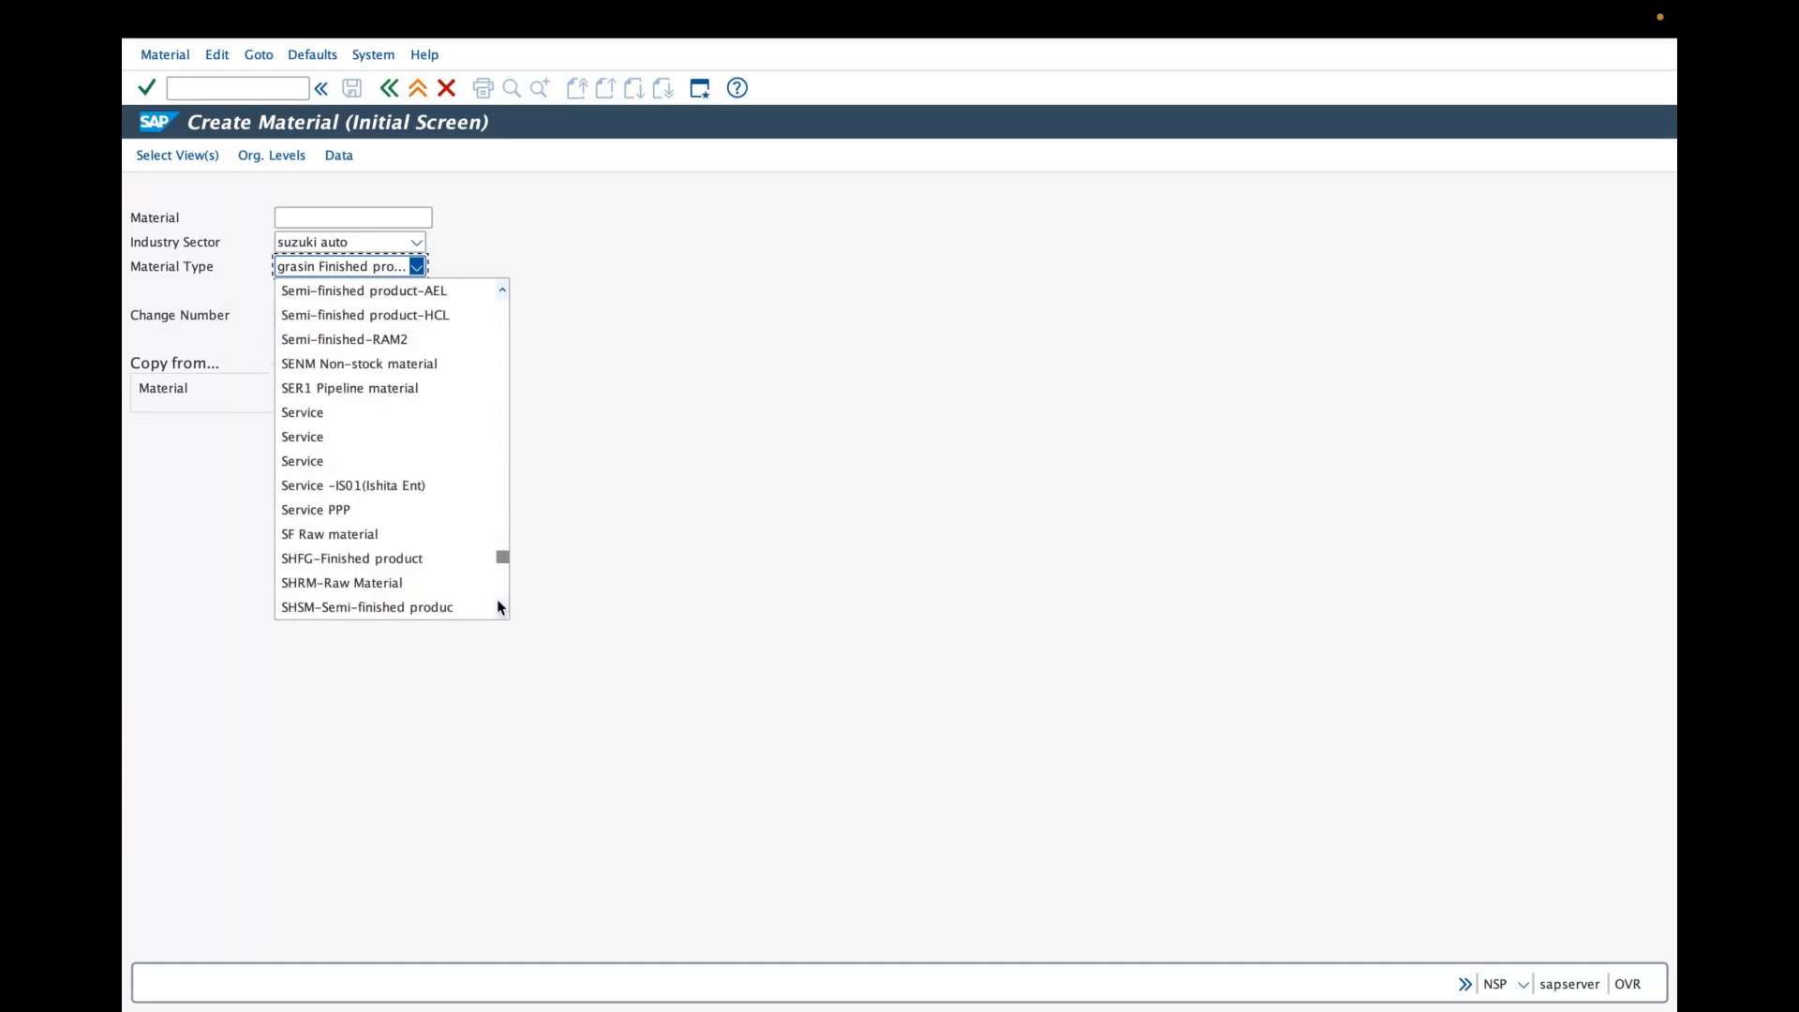
left_click(498, 603)
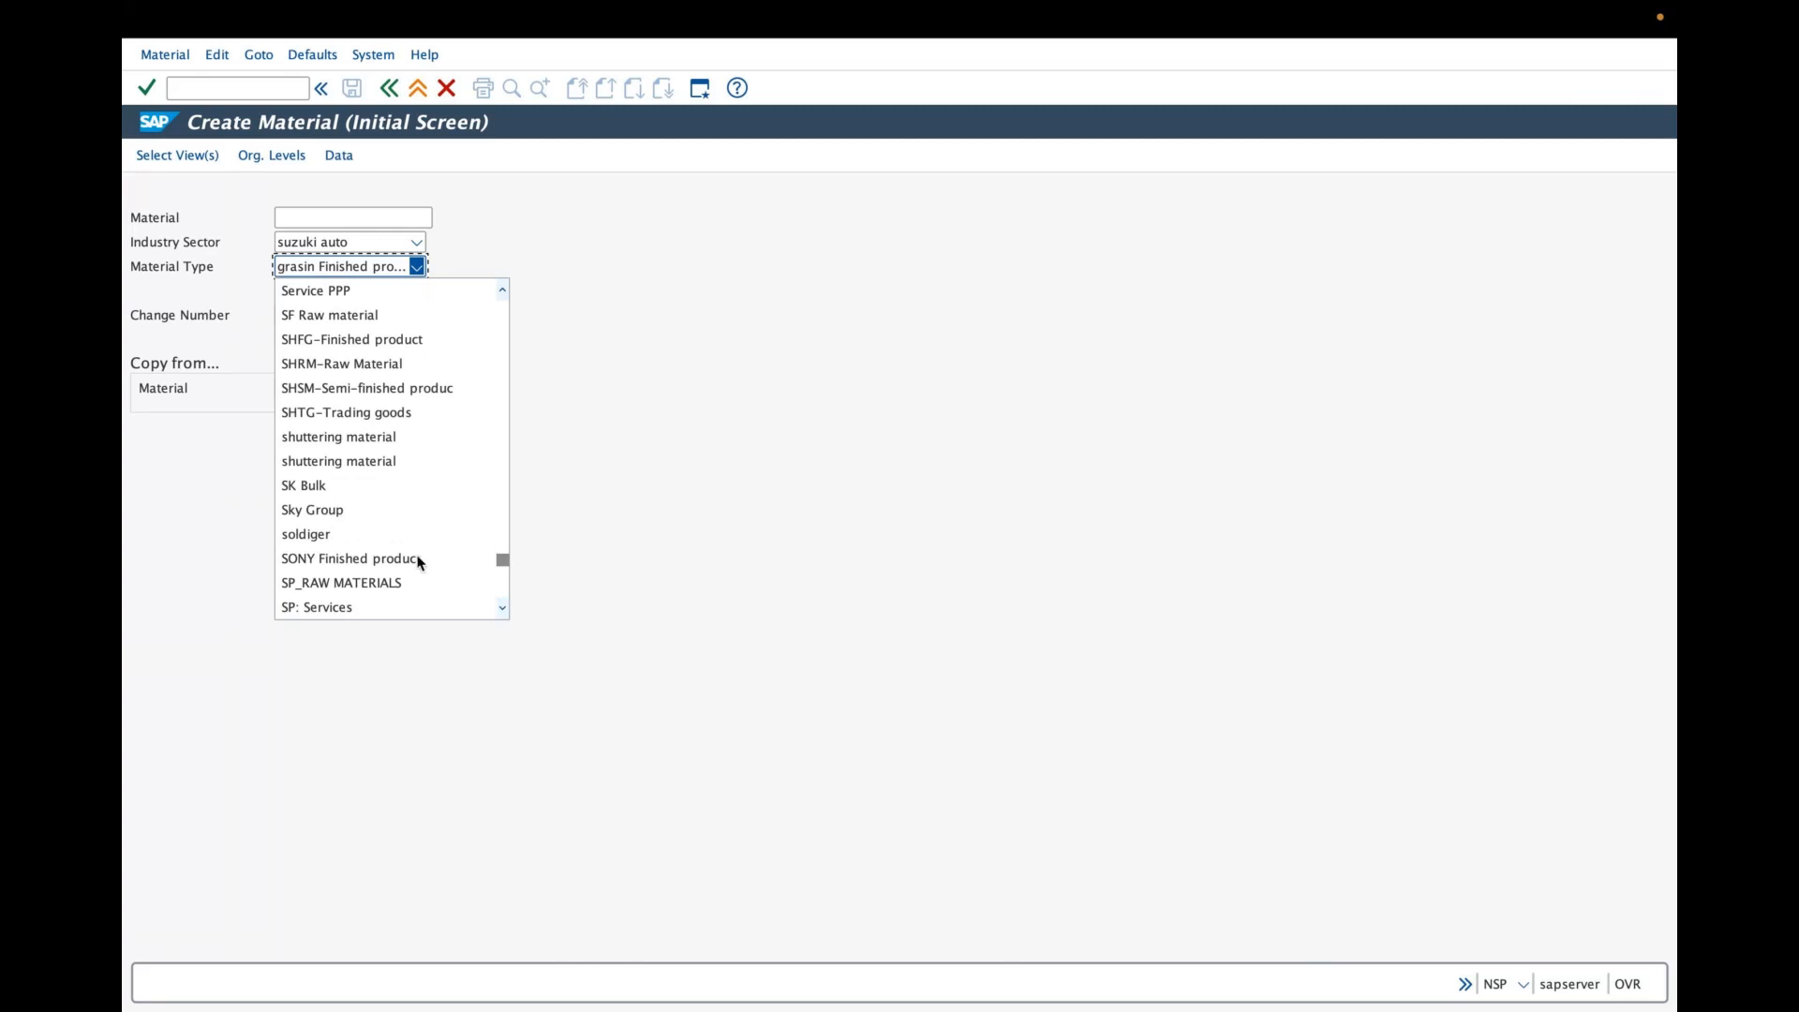
left_click(502, 607)
left_click(502, 607)
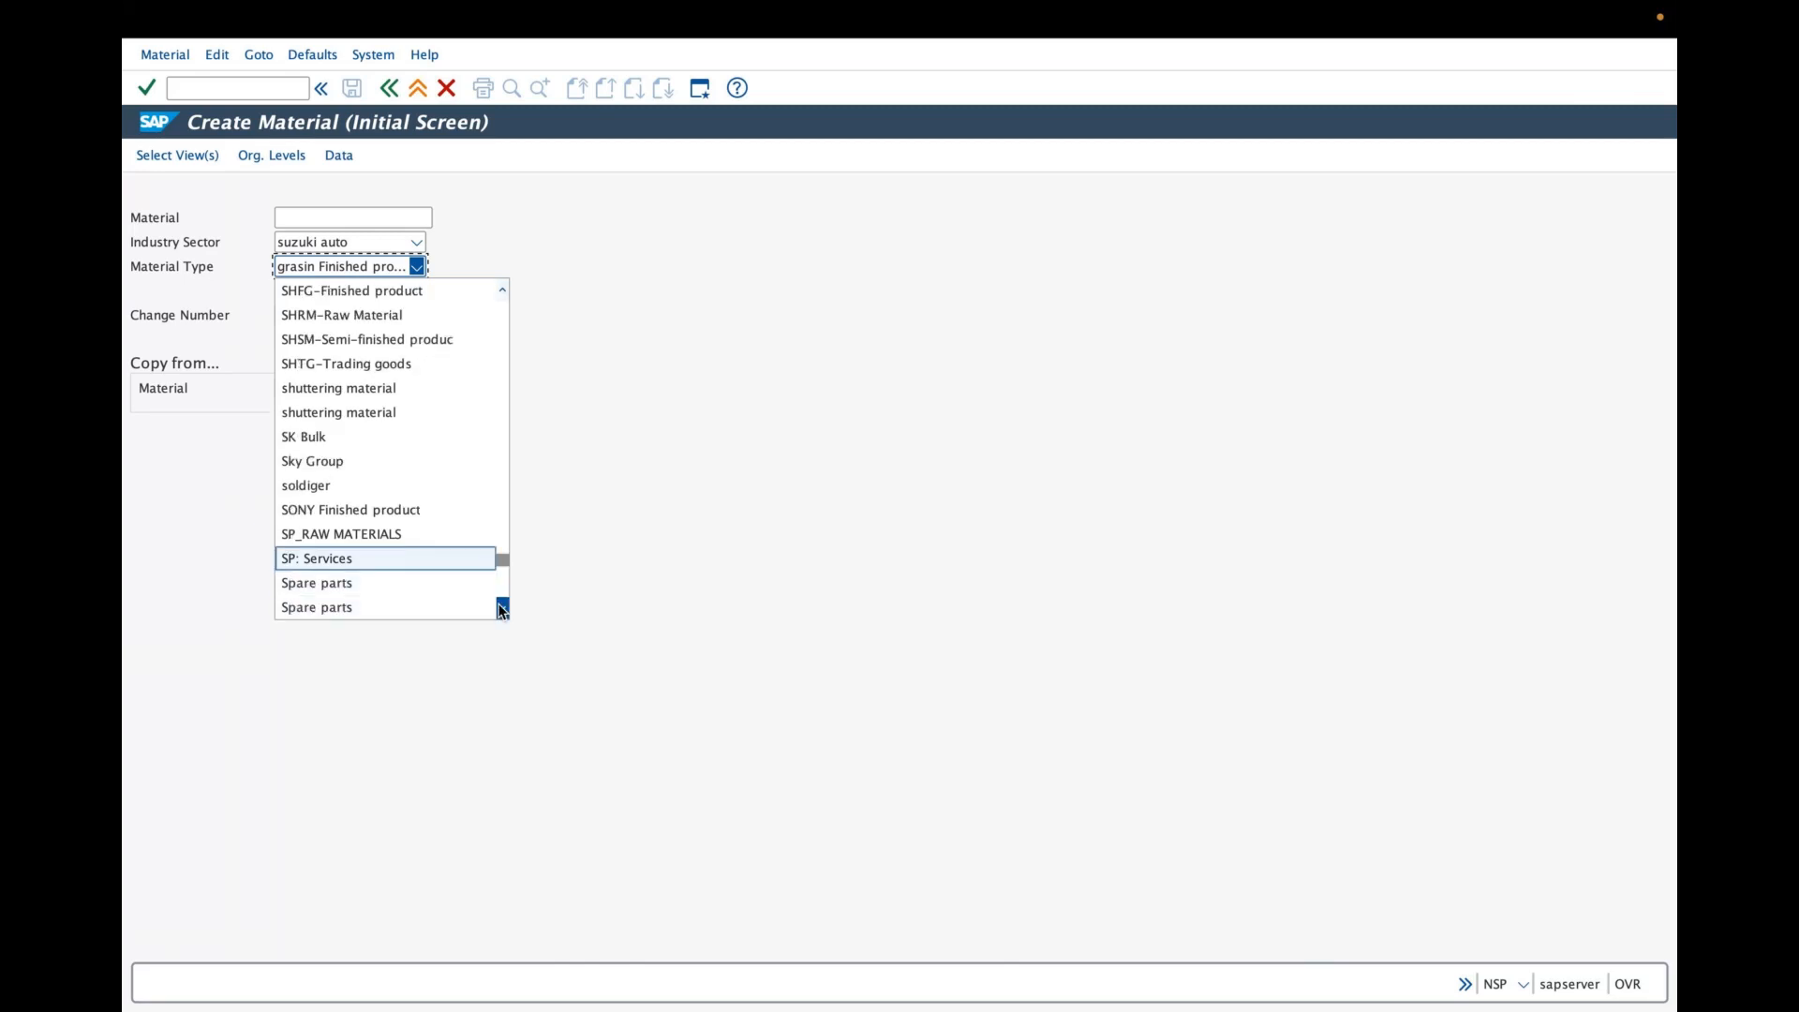
left_click(502, 607)
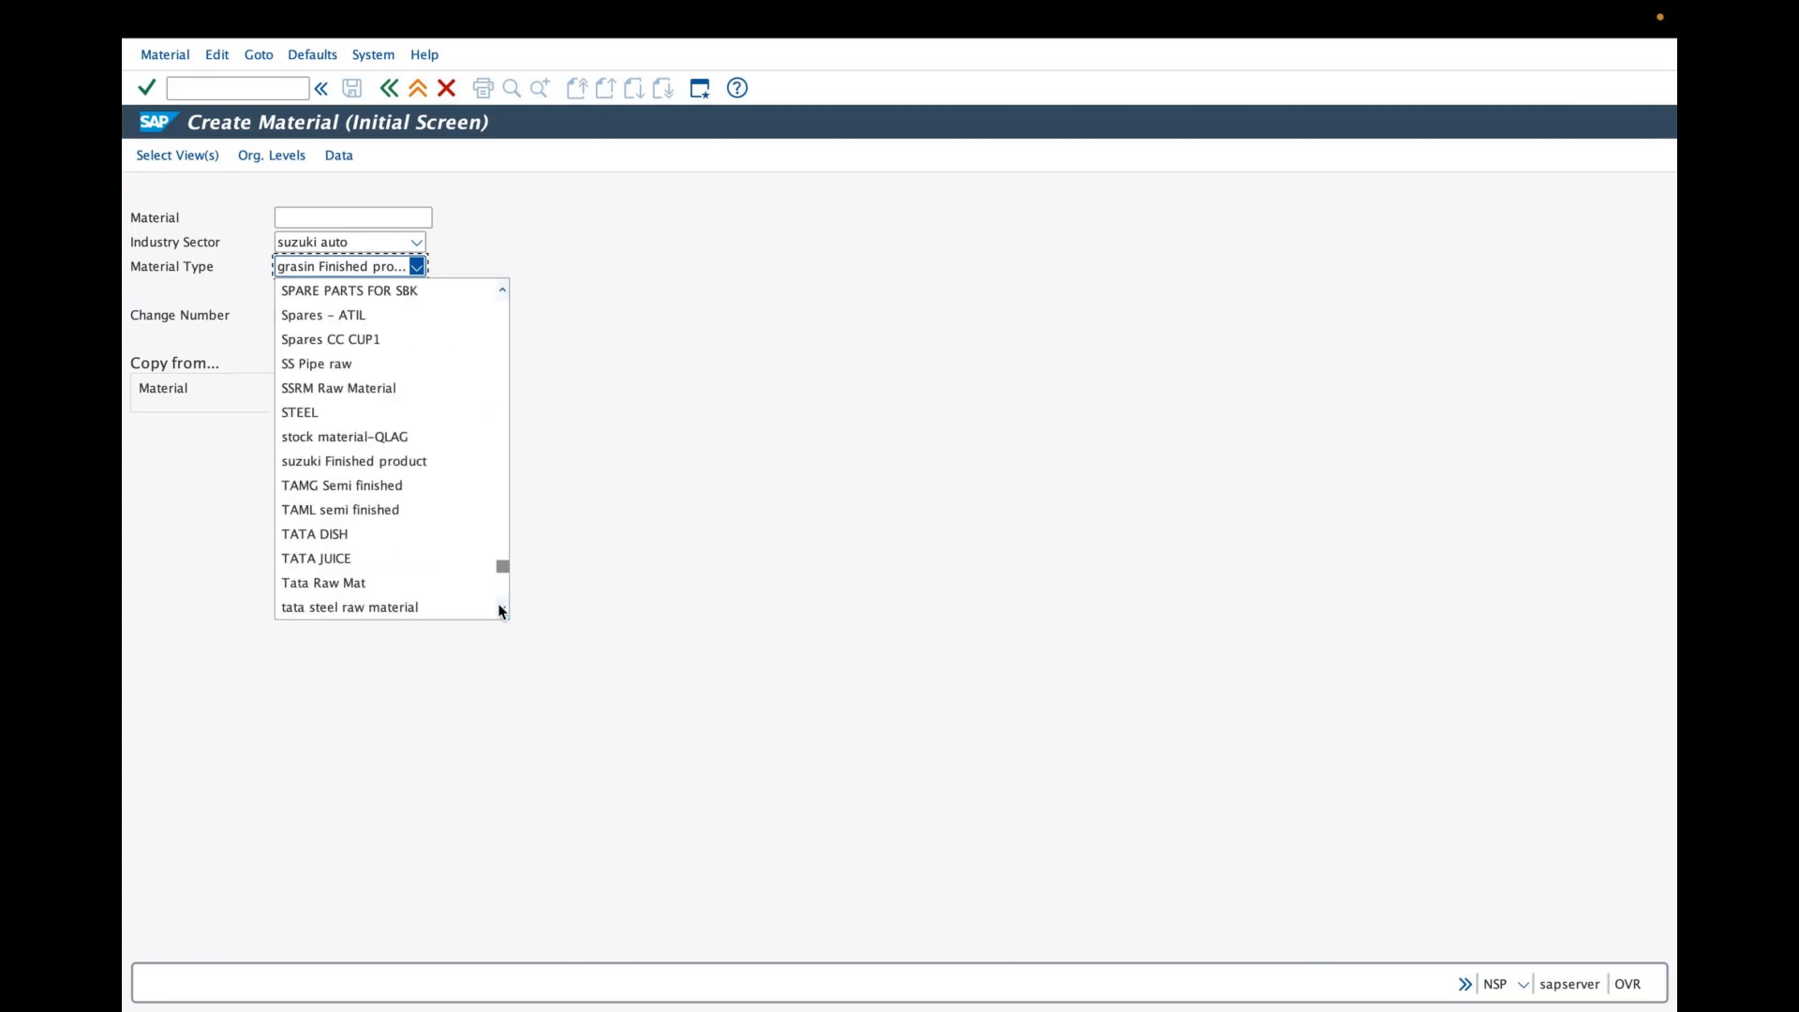
left_click(349, 468)
- Enter SUZ-200 as the material number
left_click(299, 220)
type("suz")
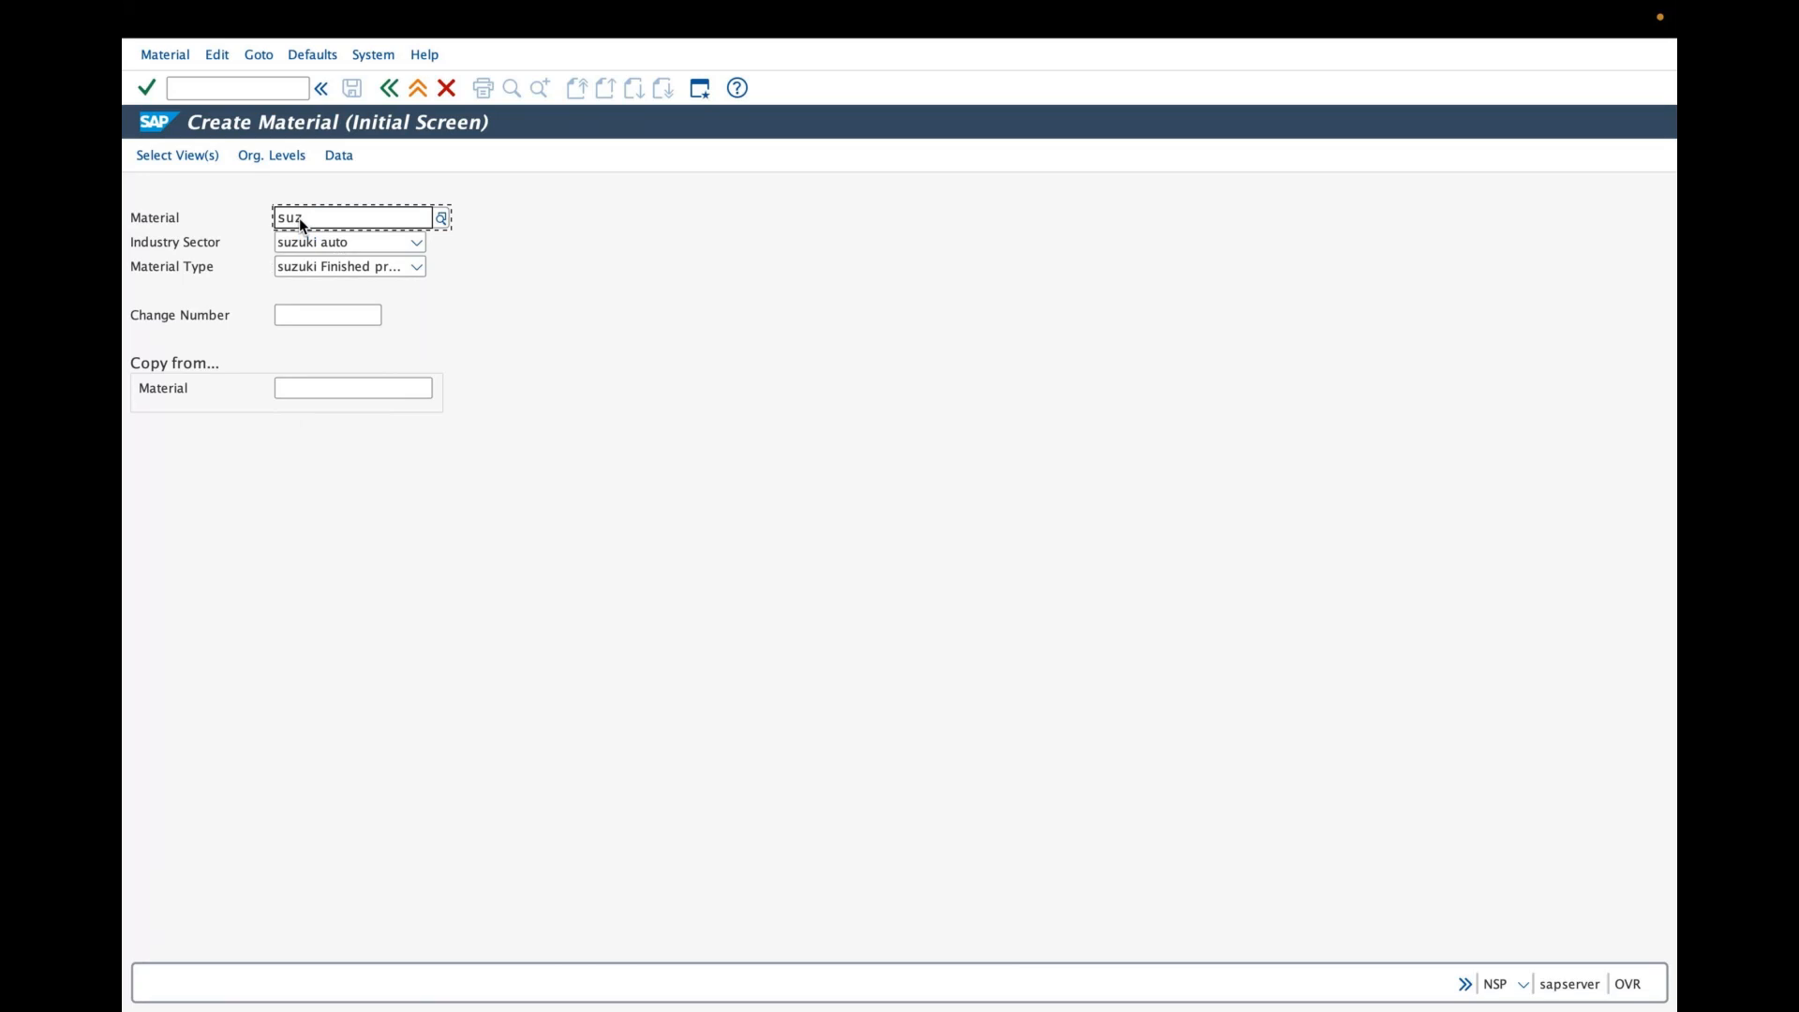
type("-200")
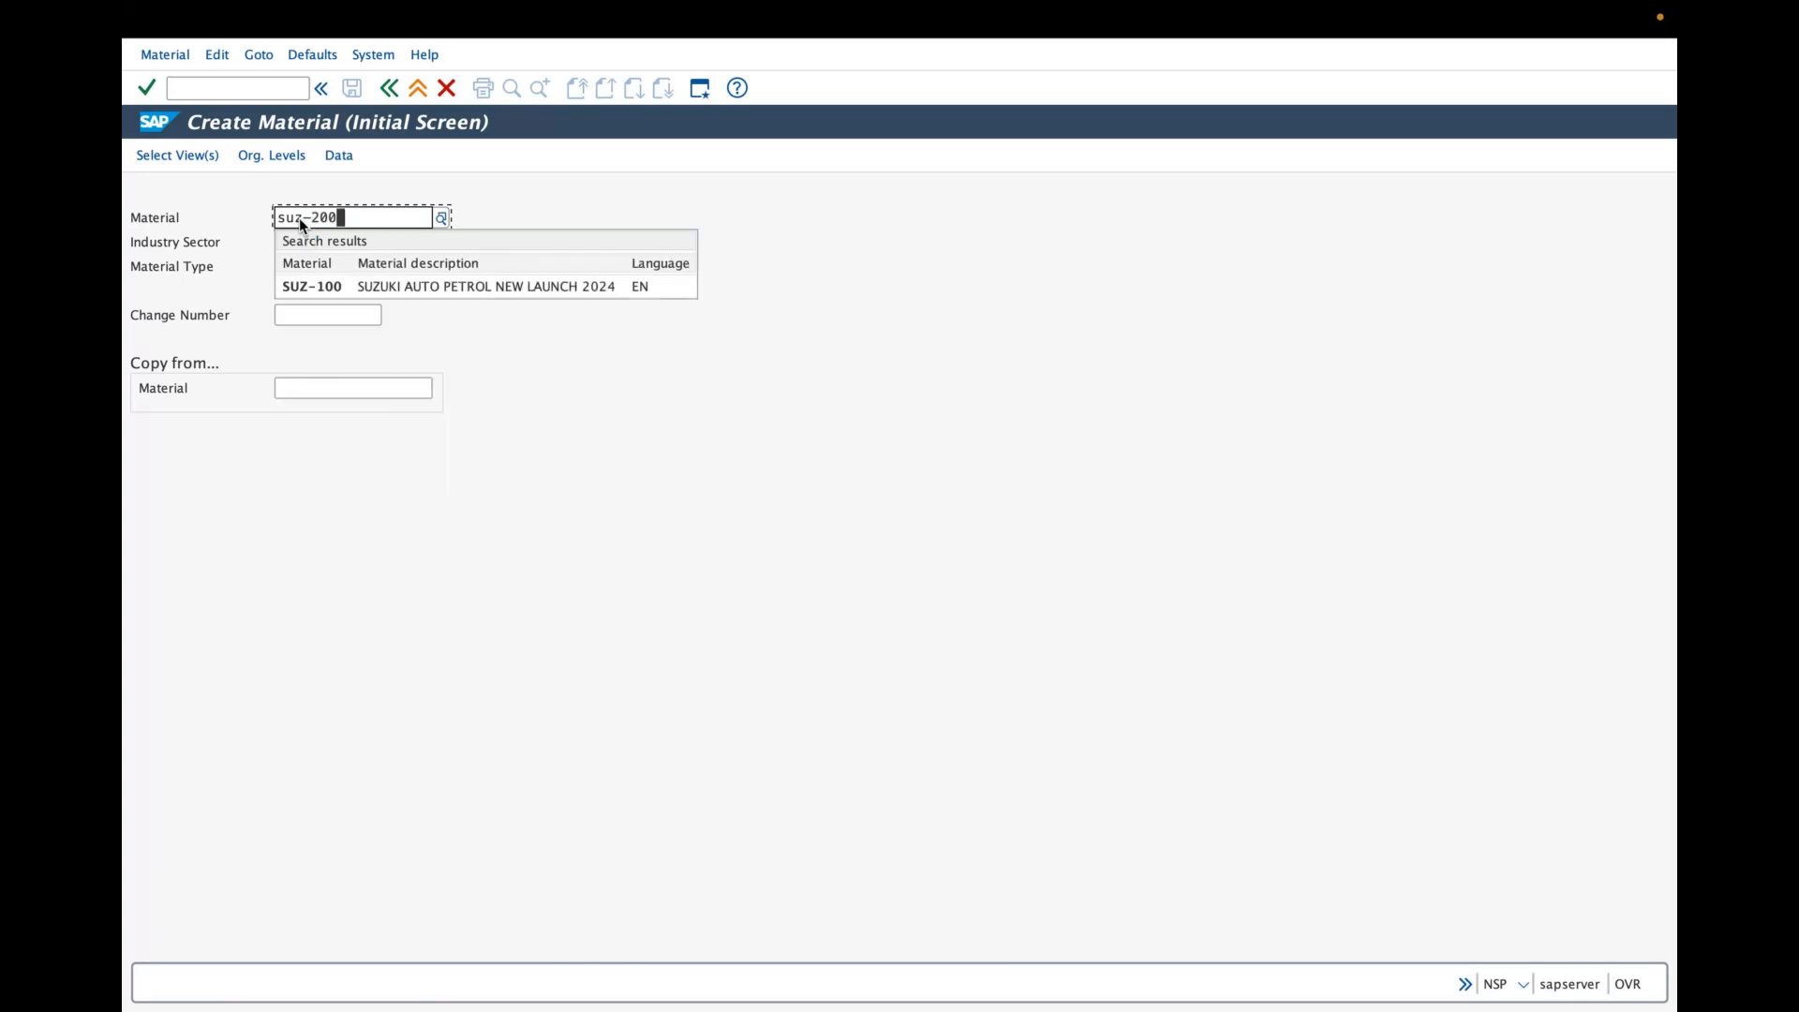
- Open the organizational levels and set plant SUZP and storage location SUZ1
left_click(272, 155)
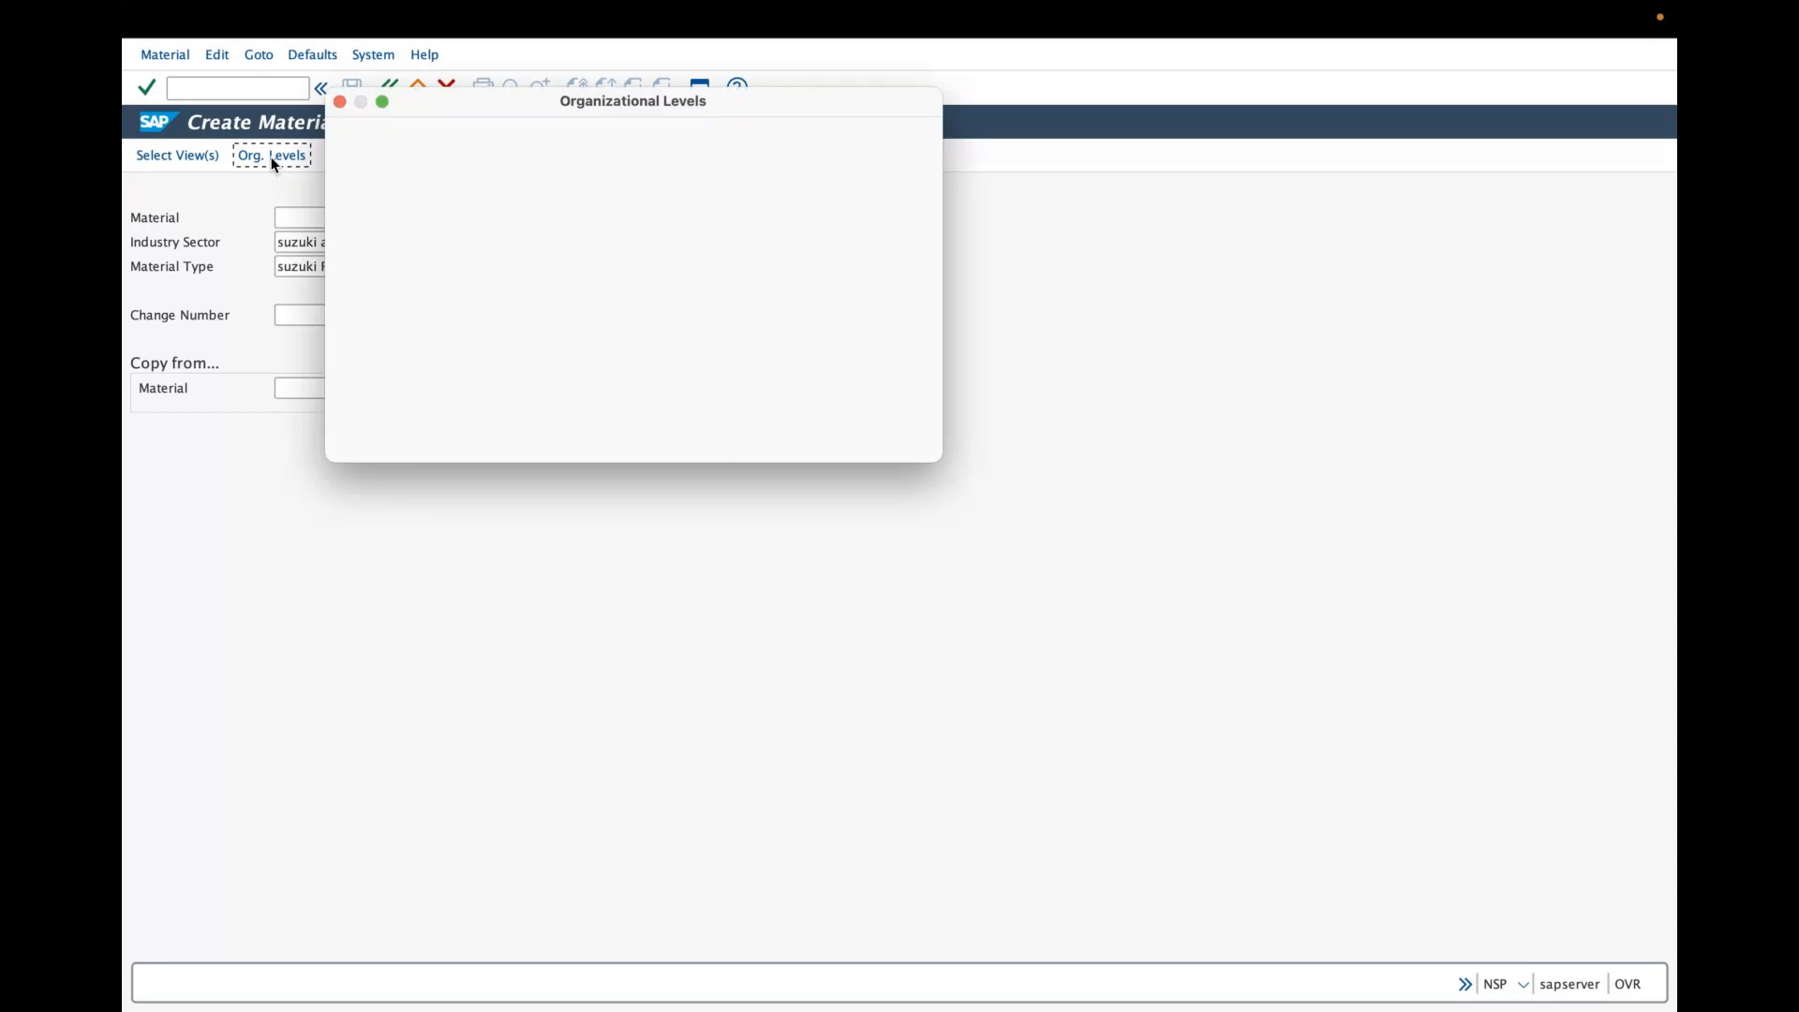
type("suz")
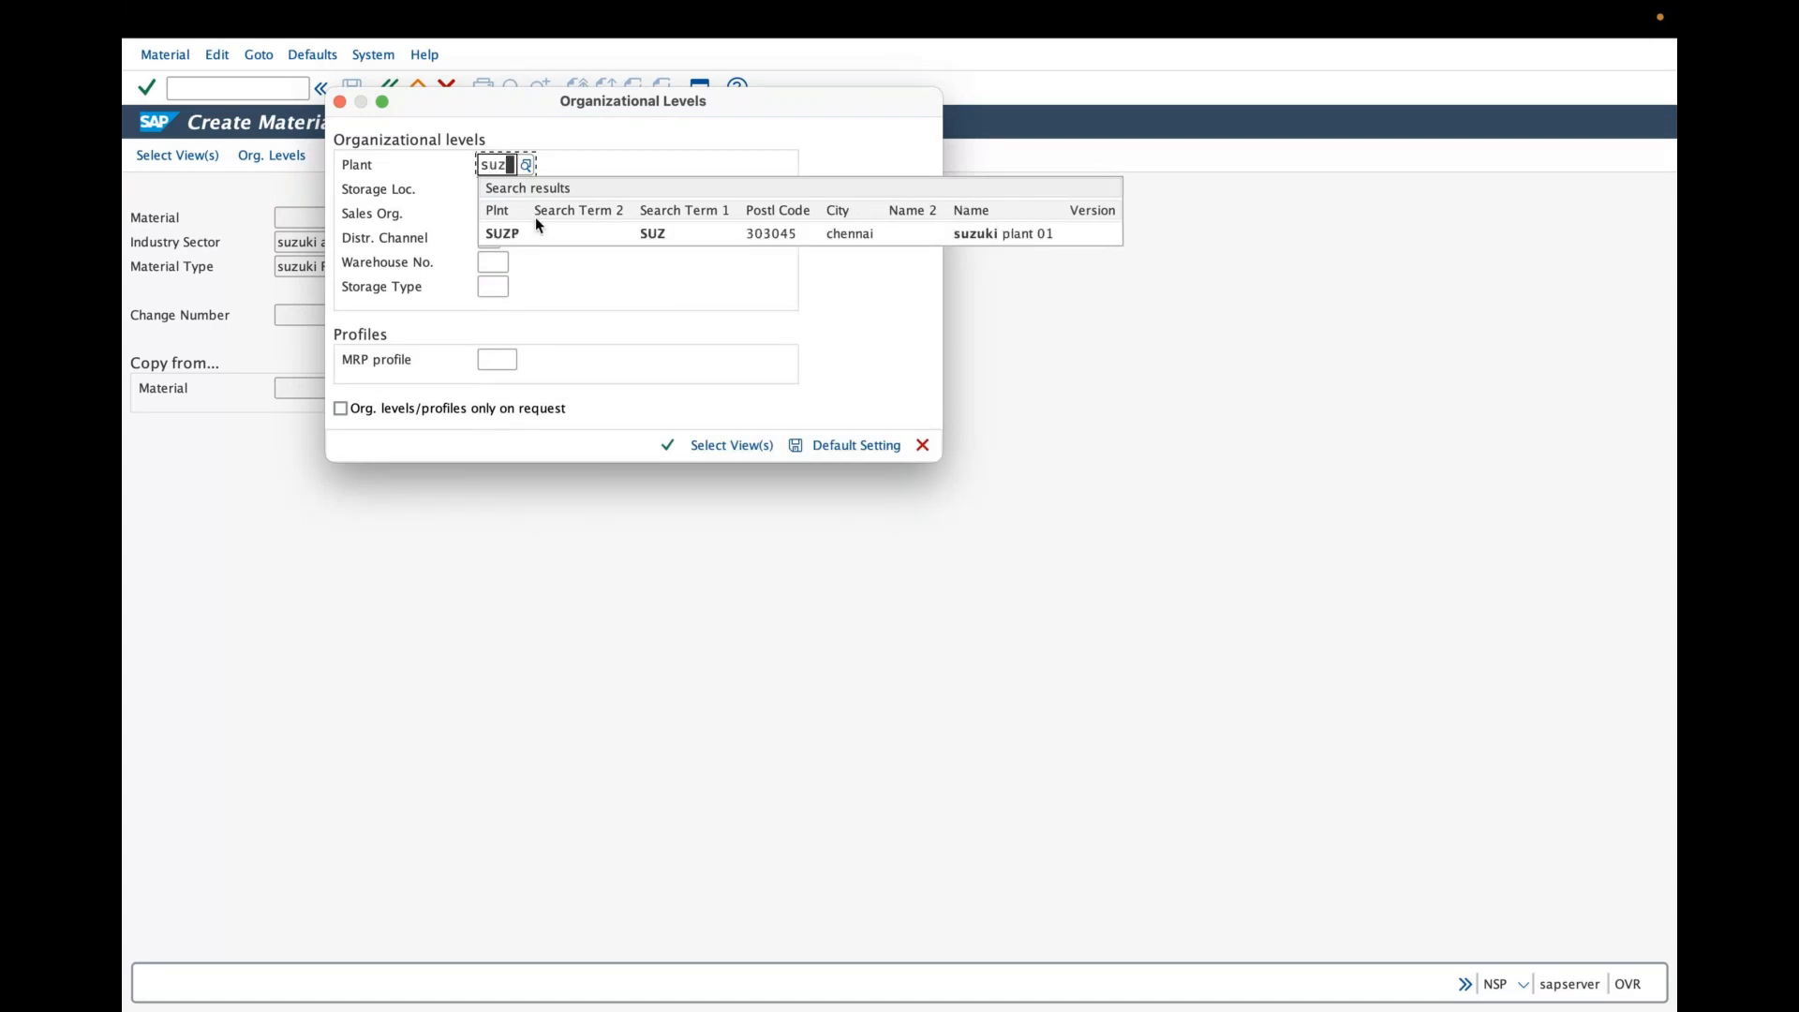
left_click(534, 233)
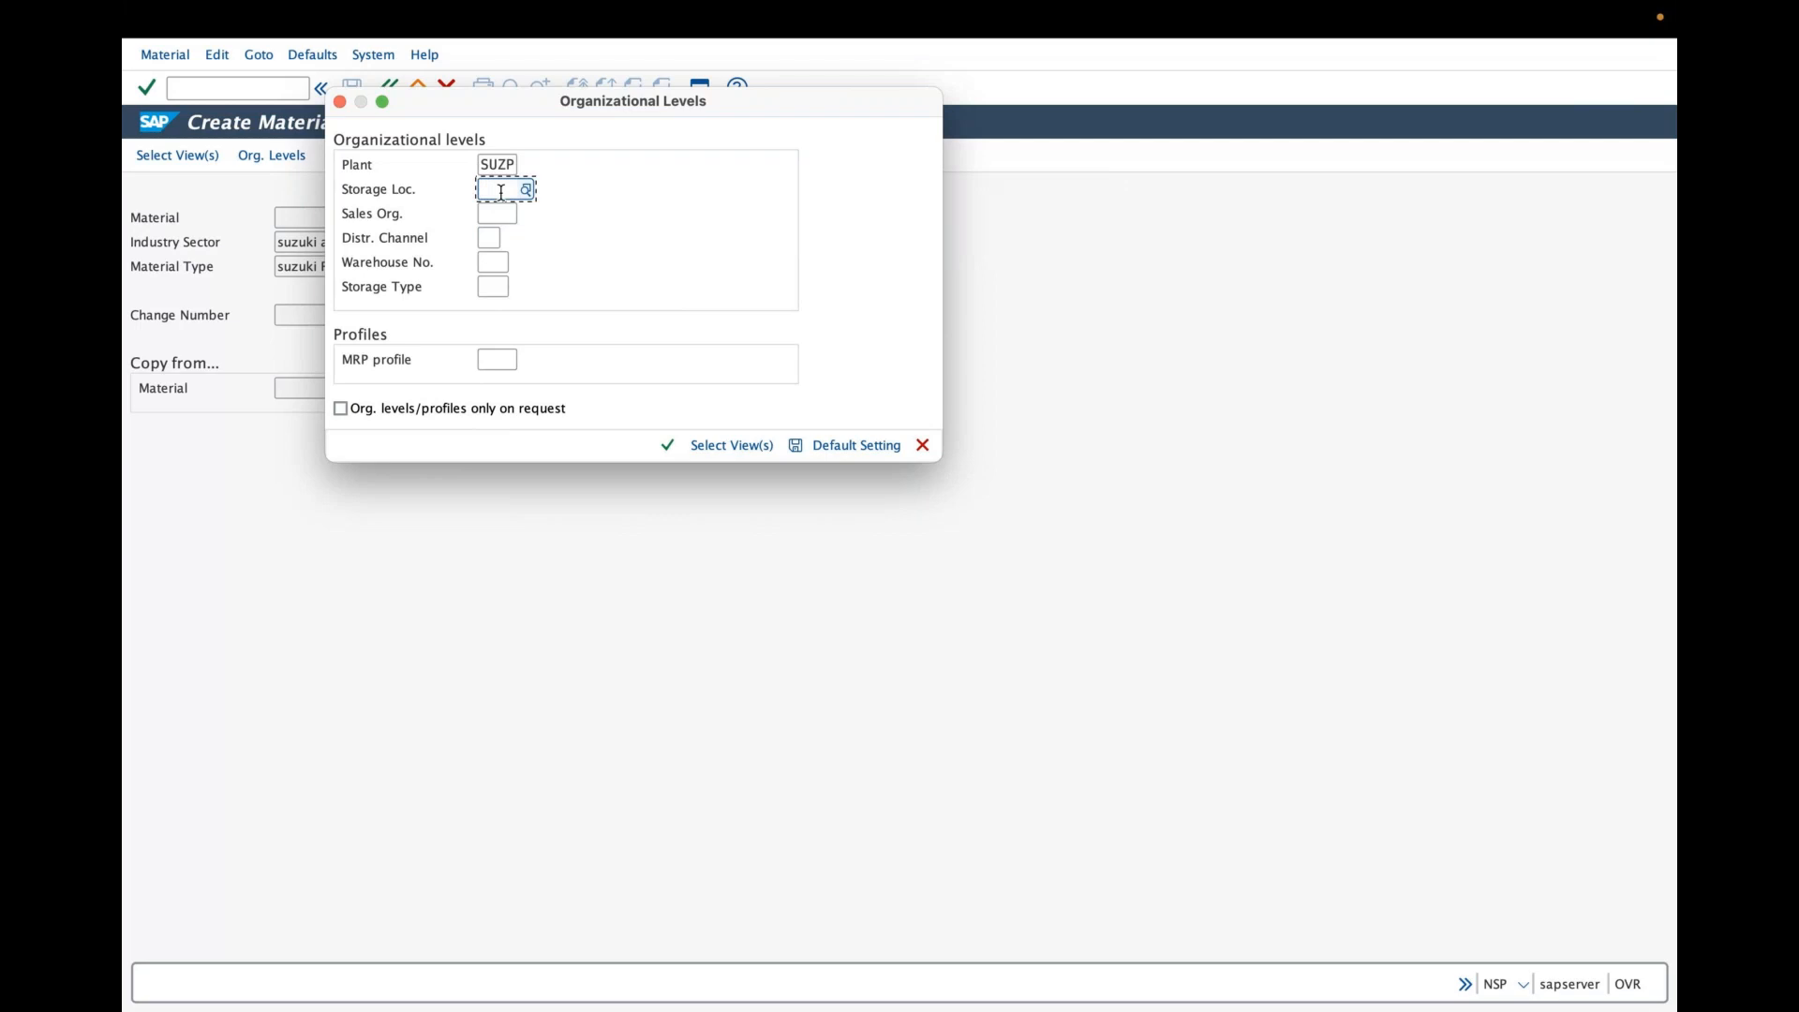
type("suz1")
- Set sales organization SUZS and distribution channel SF (suzuki offline store) from the full search results
left_click(497, 212)
type("suz")
left_click(514, 281)
left_click(489, 238)
type("s")
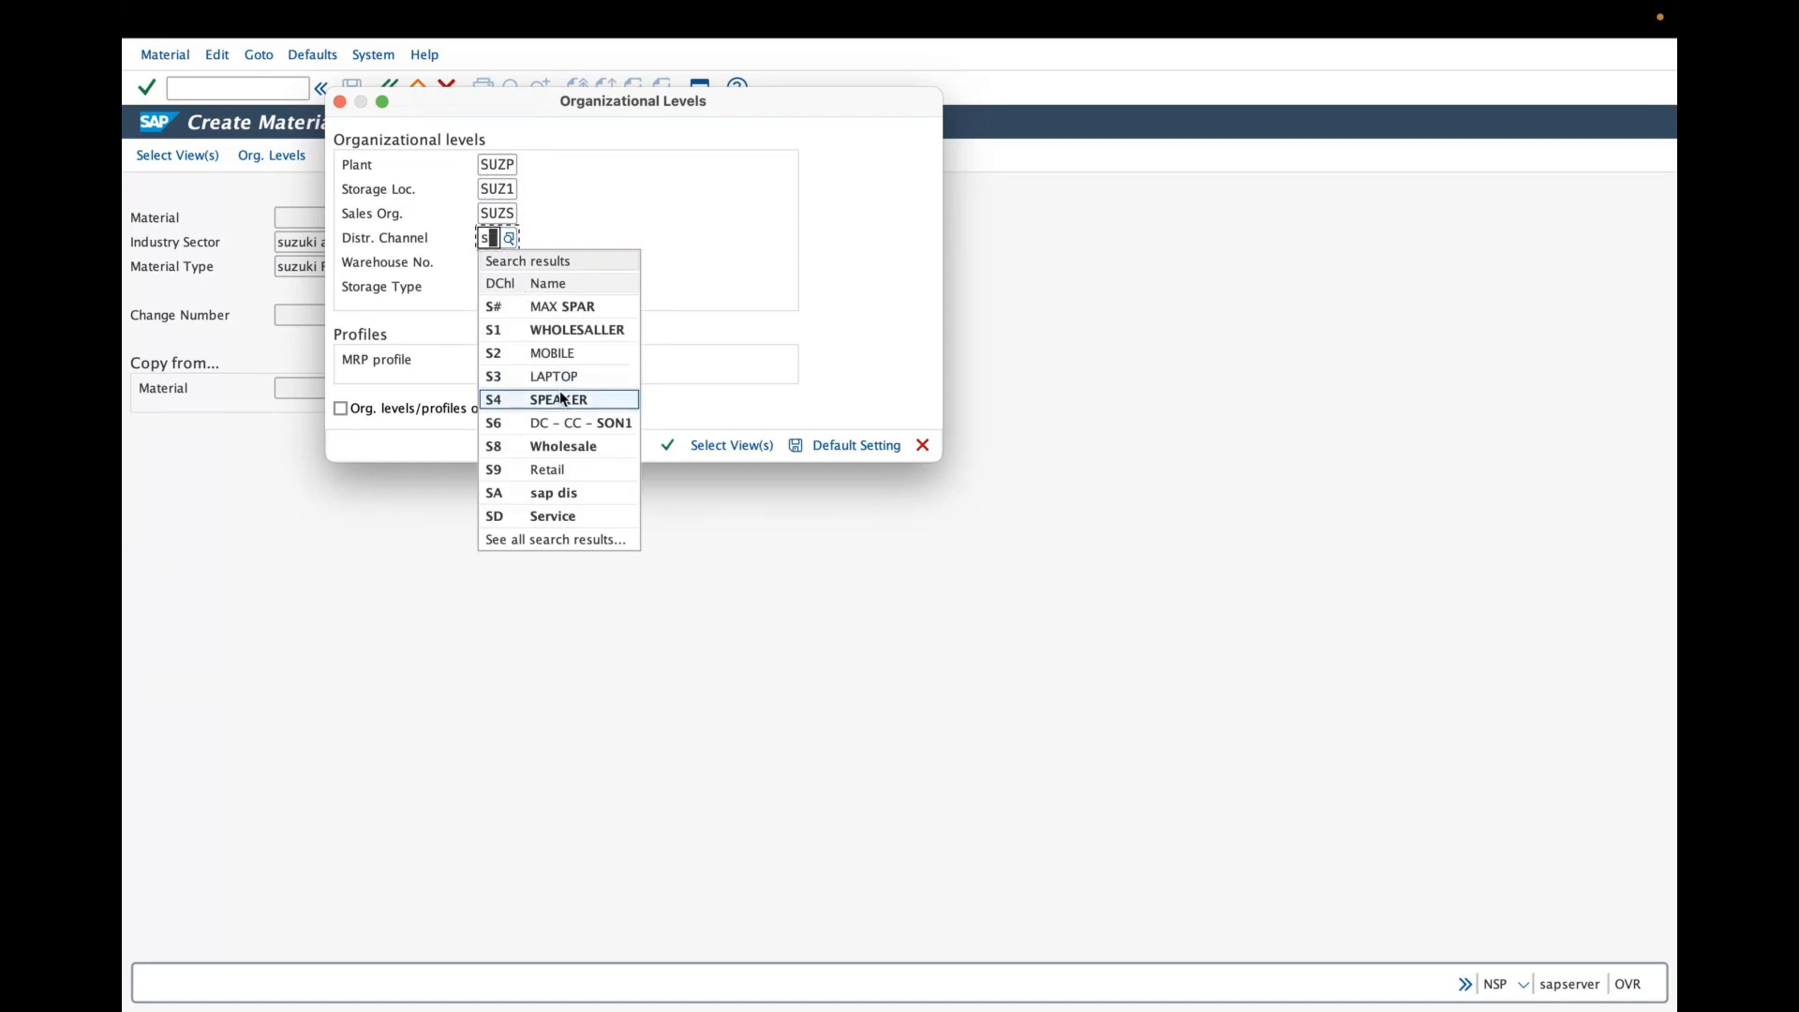
left_click(601, 540)
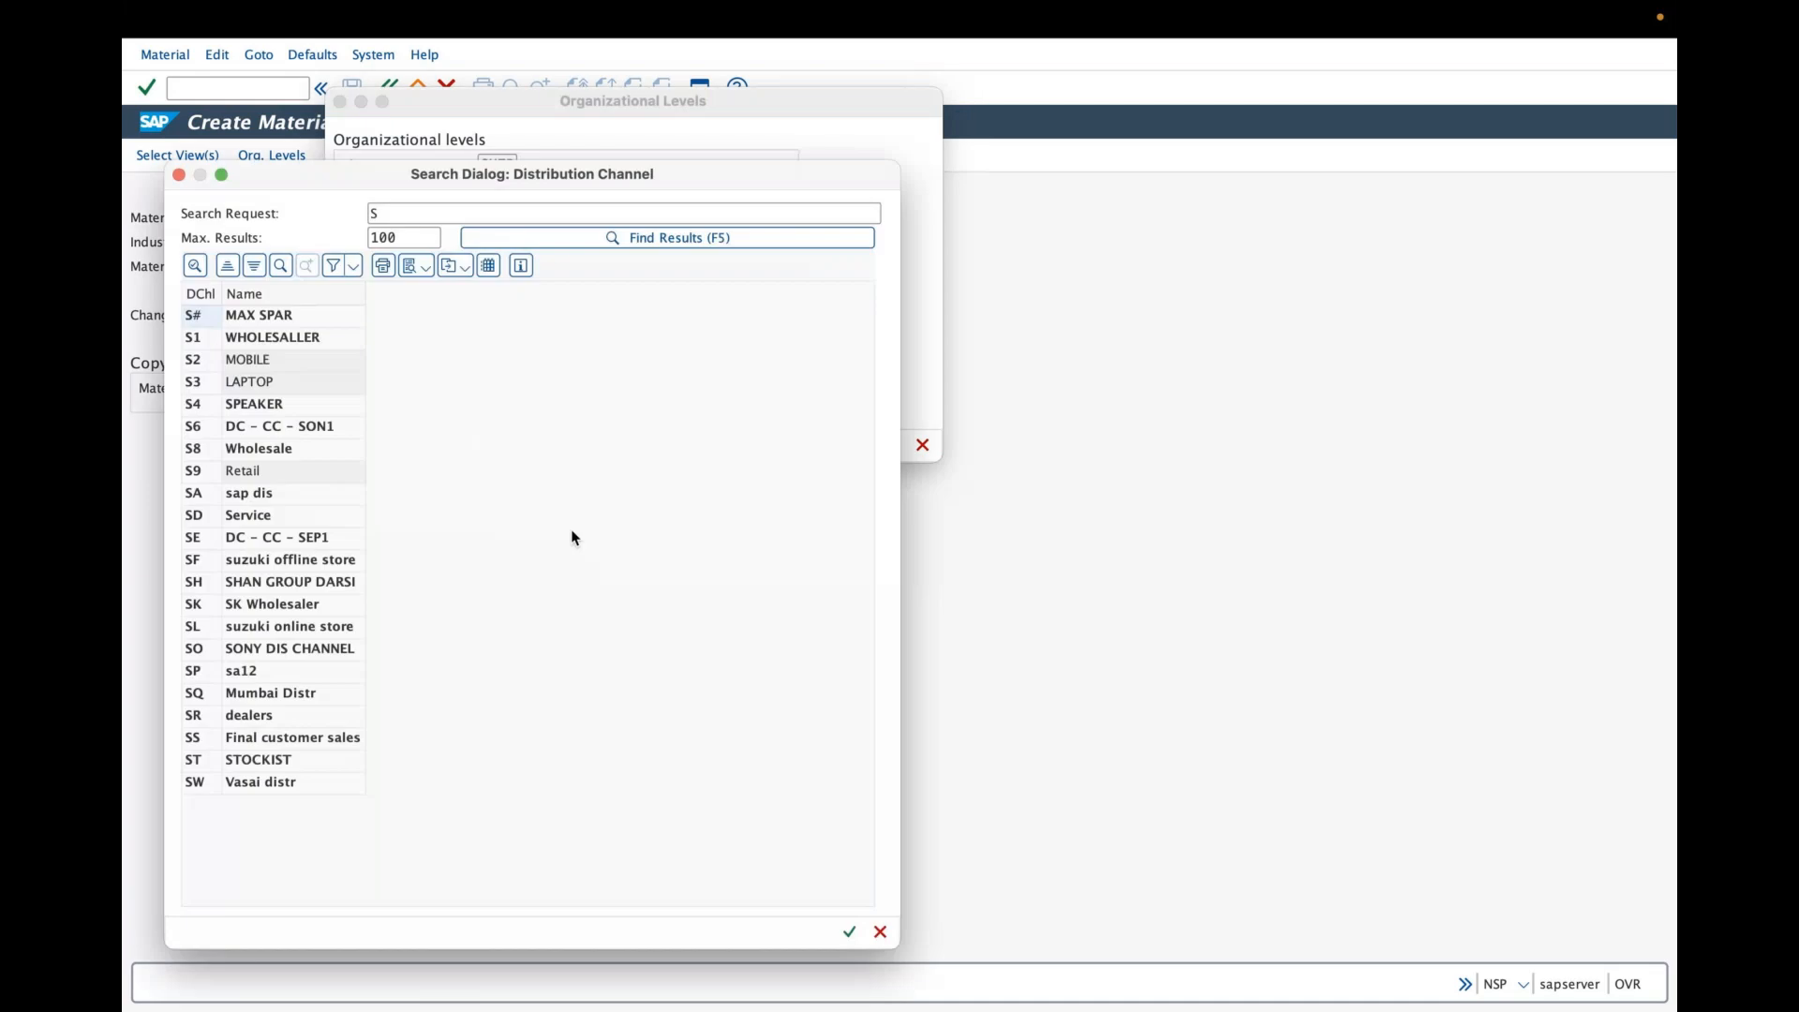
left_click(300, 559)
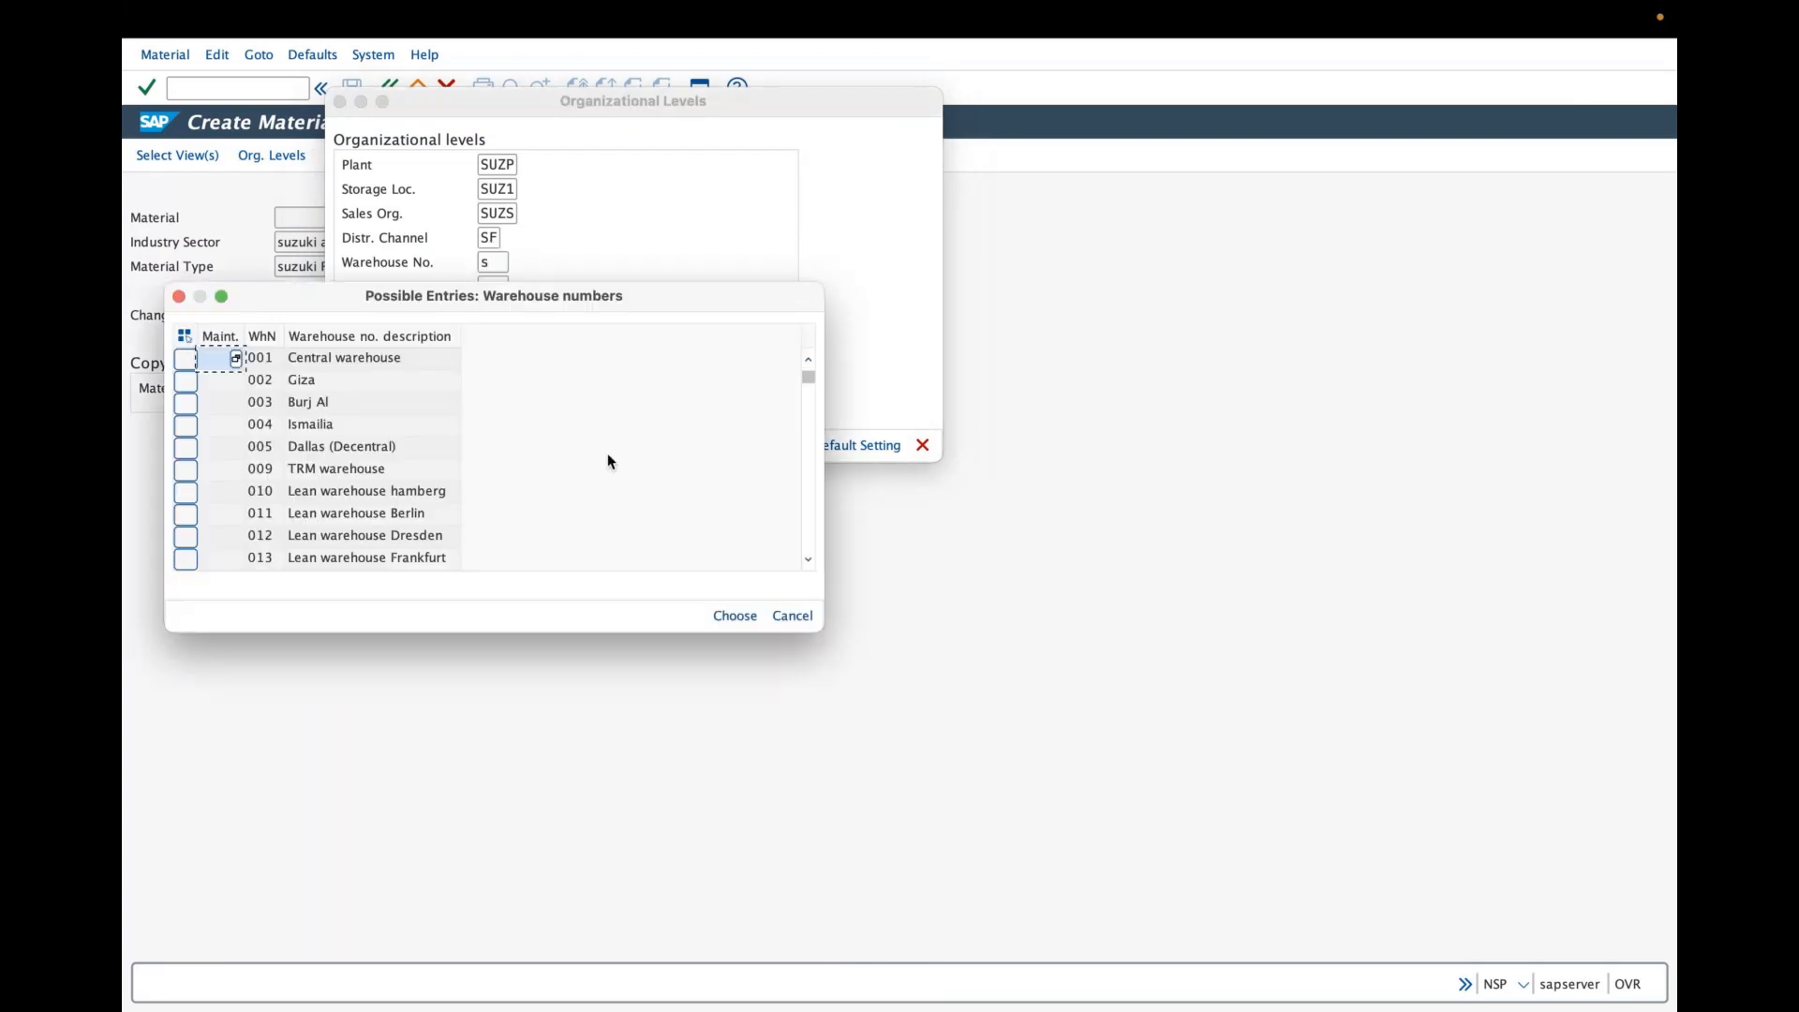
- Choose a warehouse number from the possible entries list and confirm the organizational levels
scroll(769, 474, "down", 10)
left_click_drag(807, 469, 812, 537)
double_click(354, 426)
left_click(668, 444)
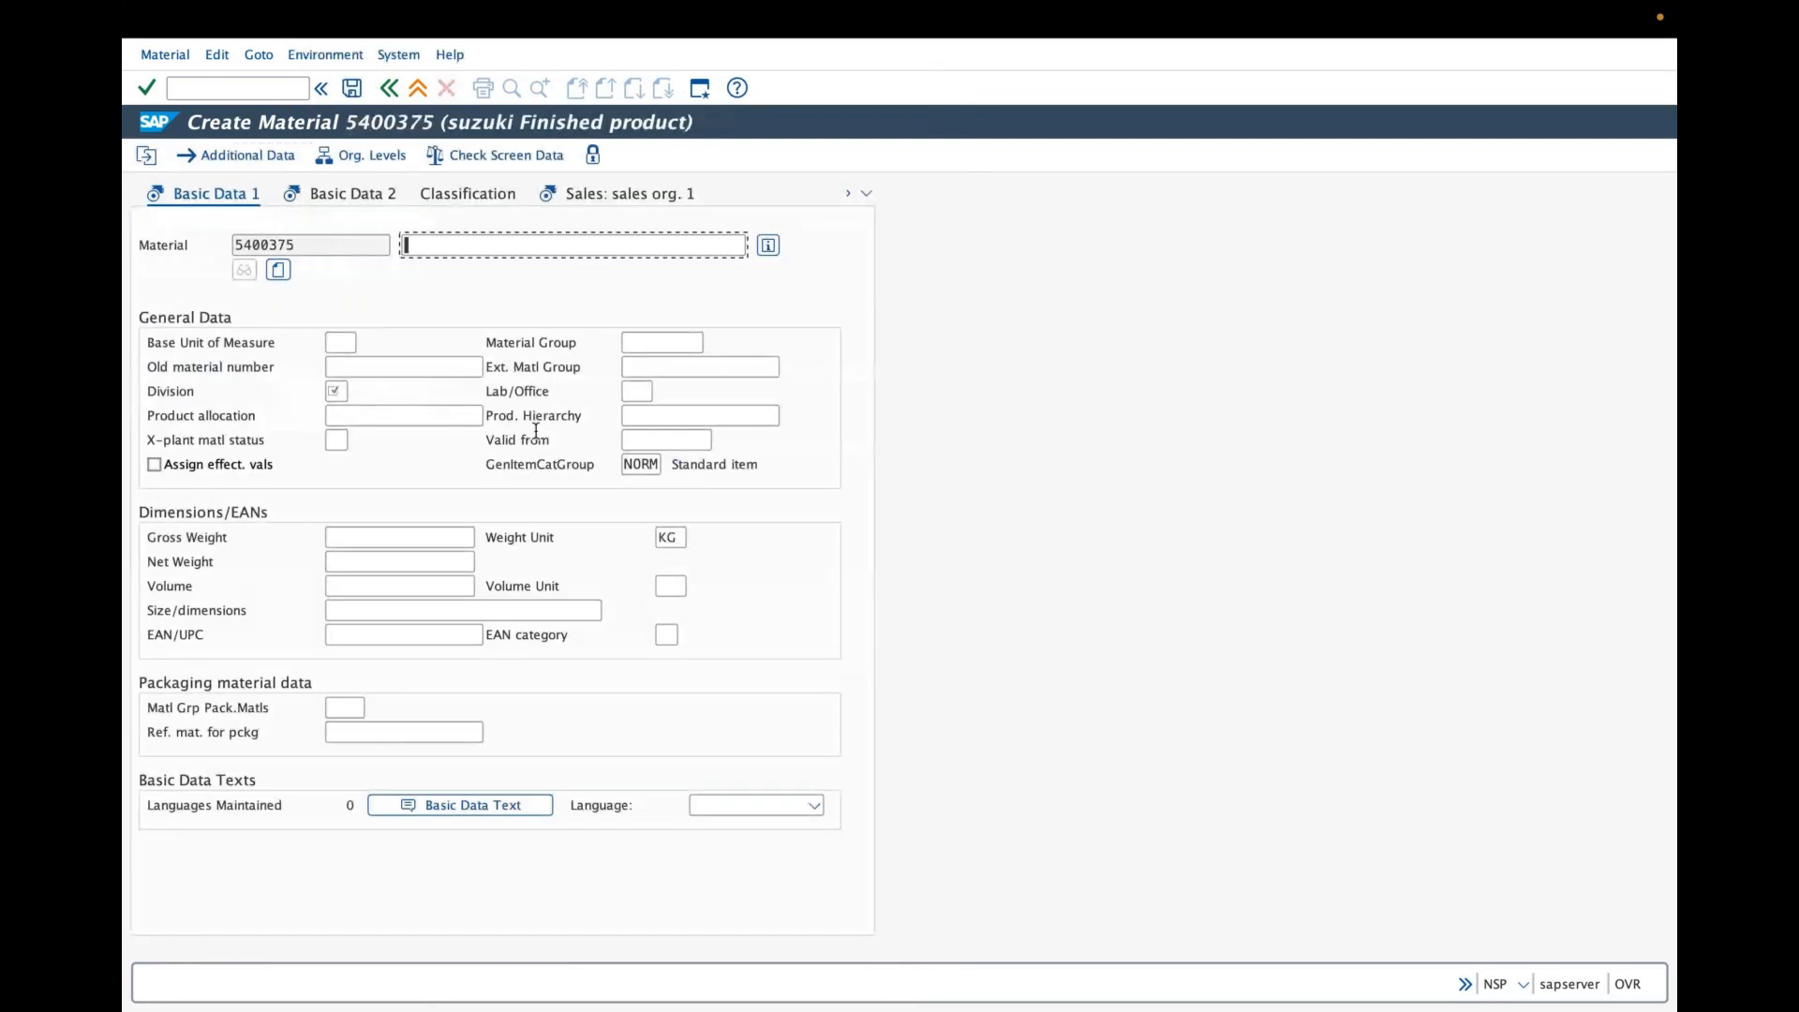
- Enter the material description te, then exit the material without saving
left_click(389, 88)
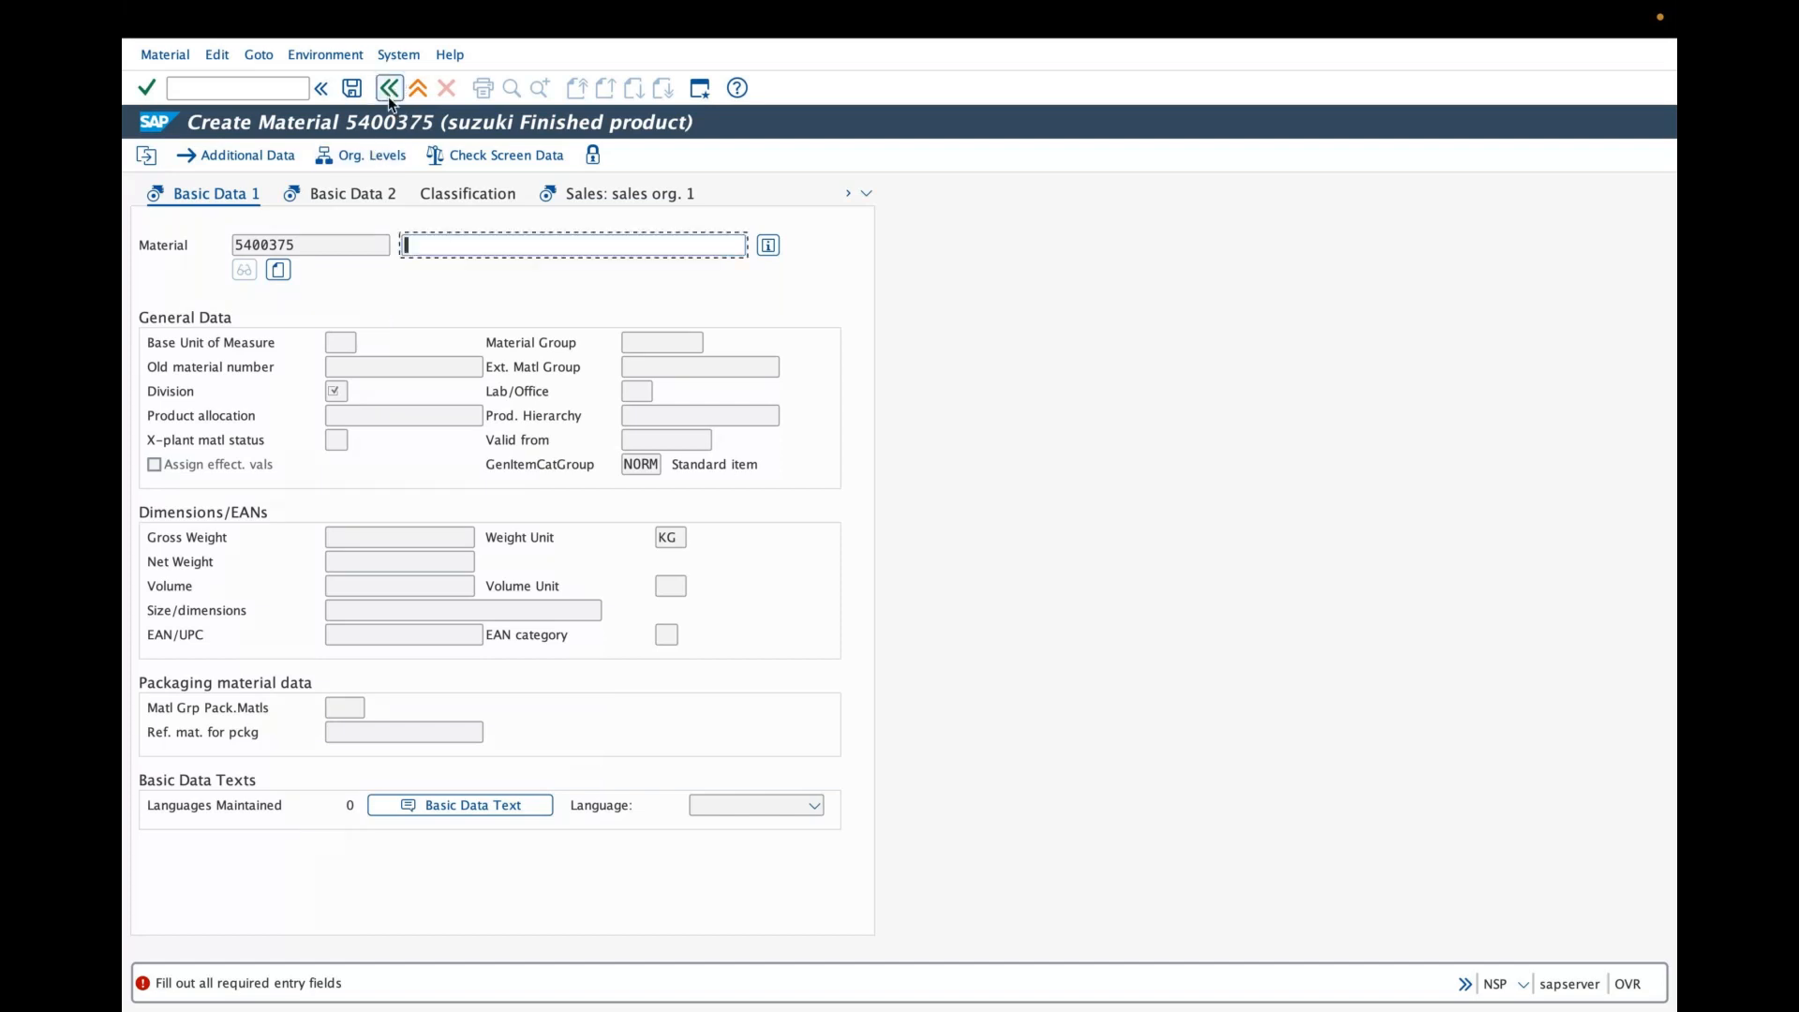
left_click(447, 90)
left_click(453, 244)
type("te")
key("Return")
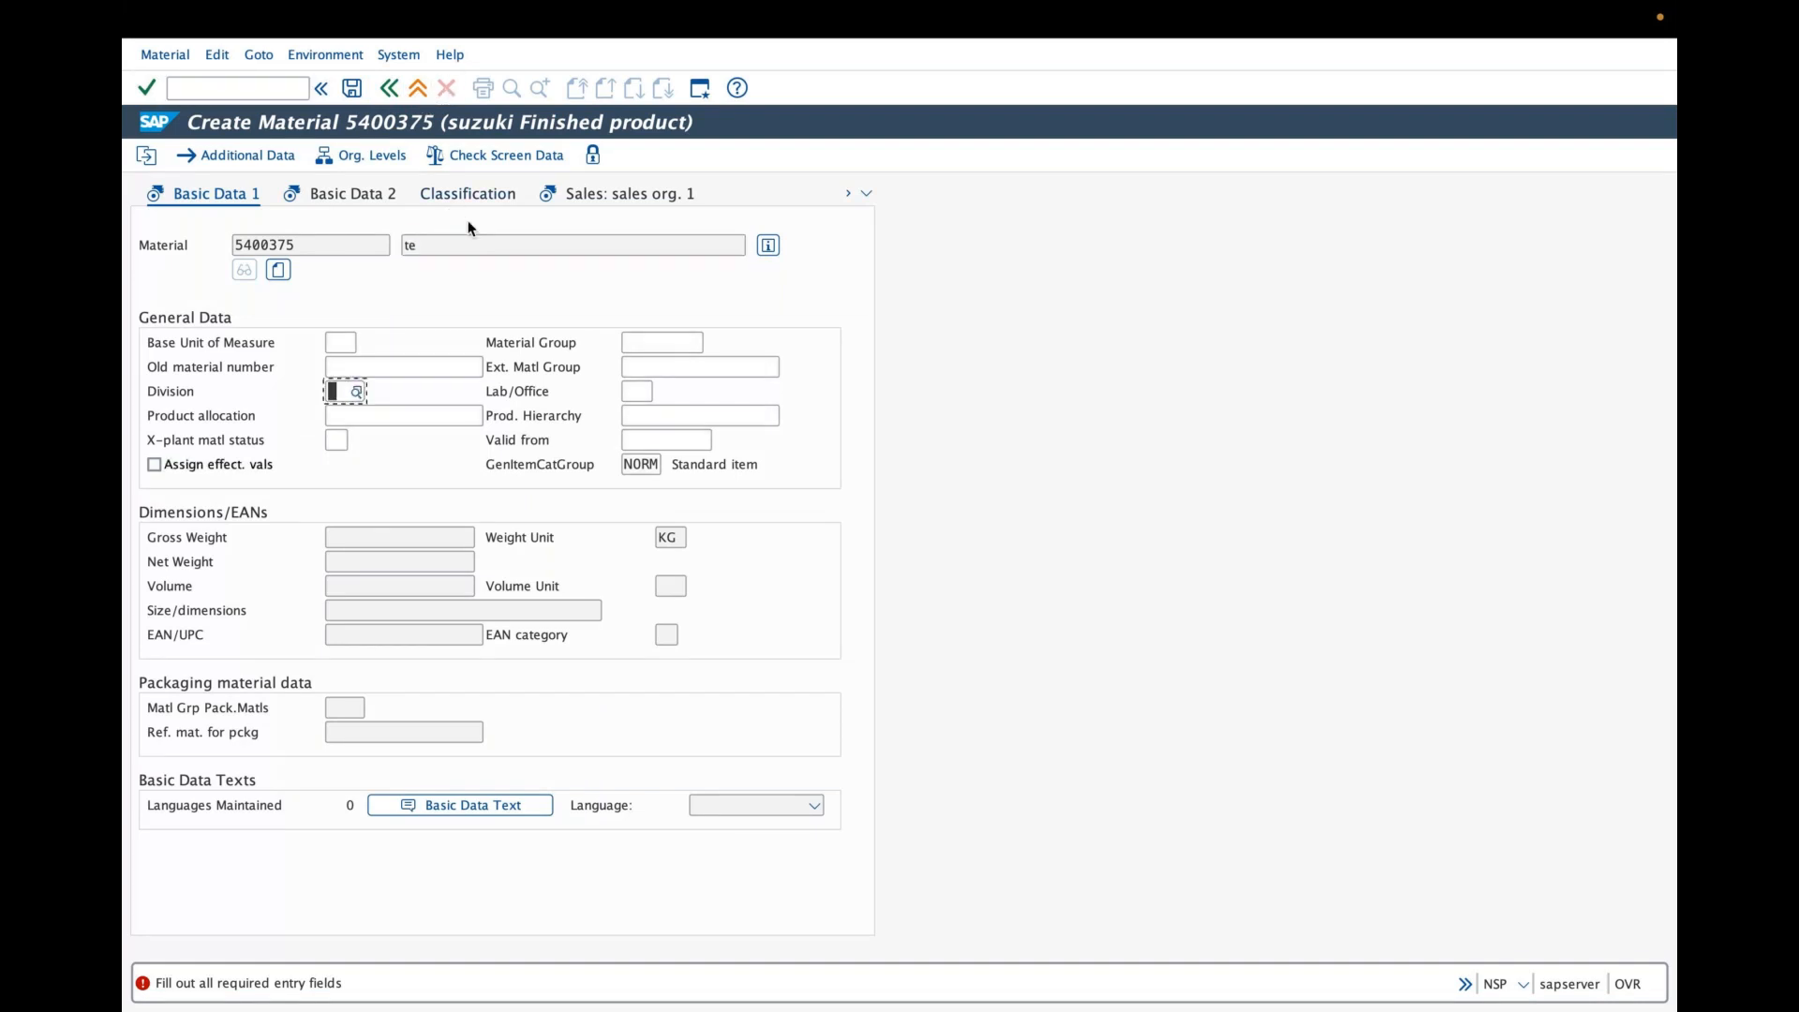
left_click(393, 93)
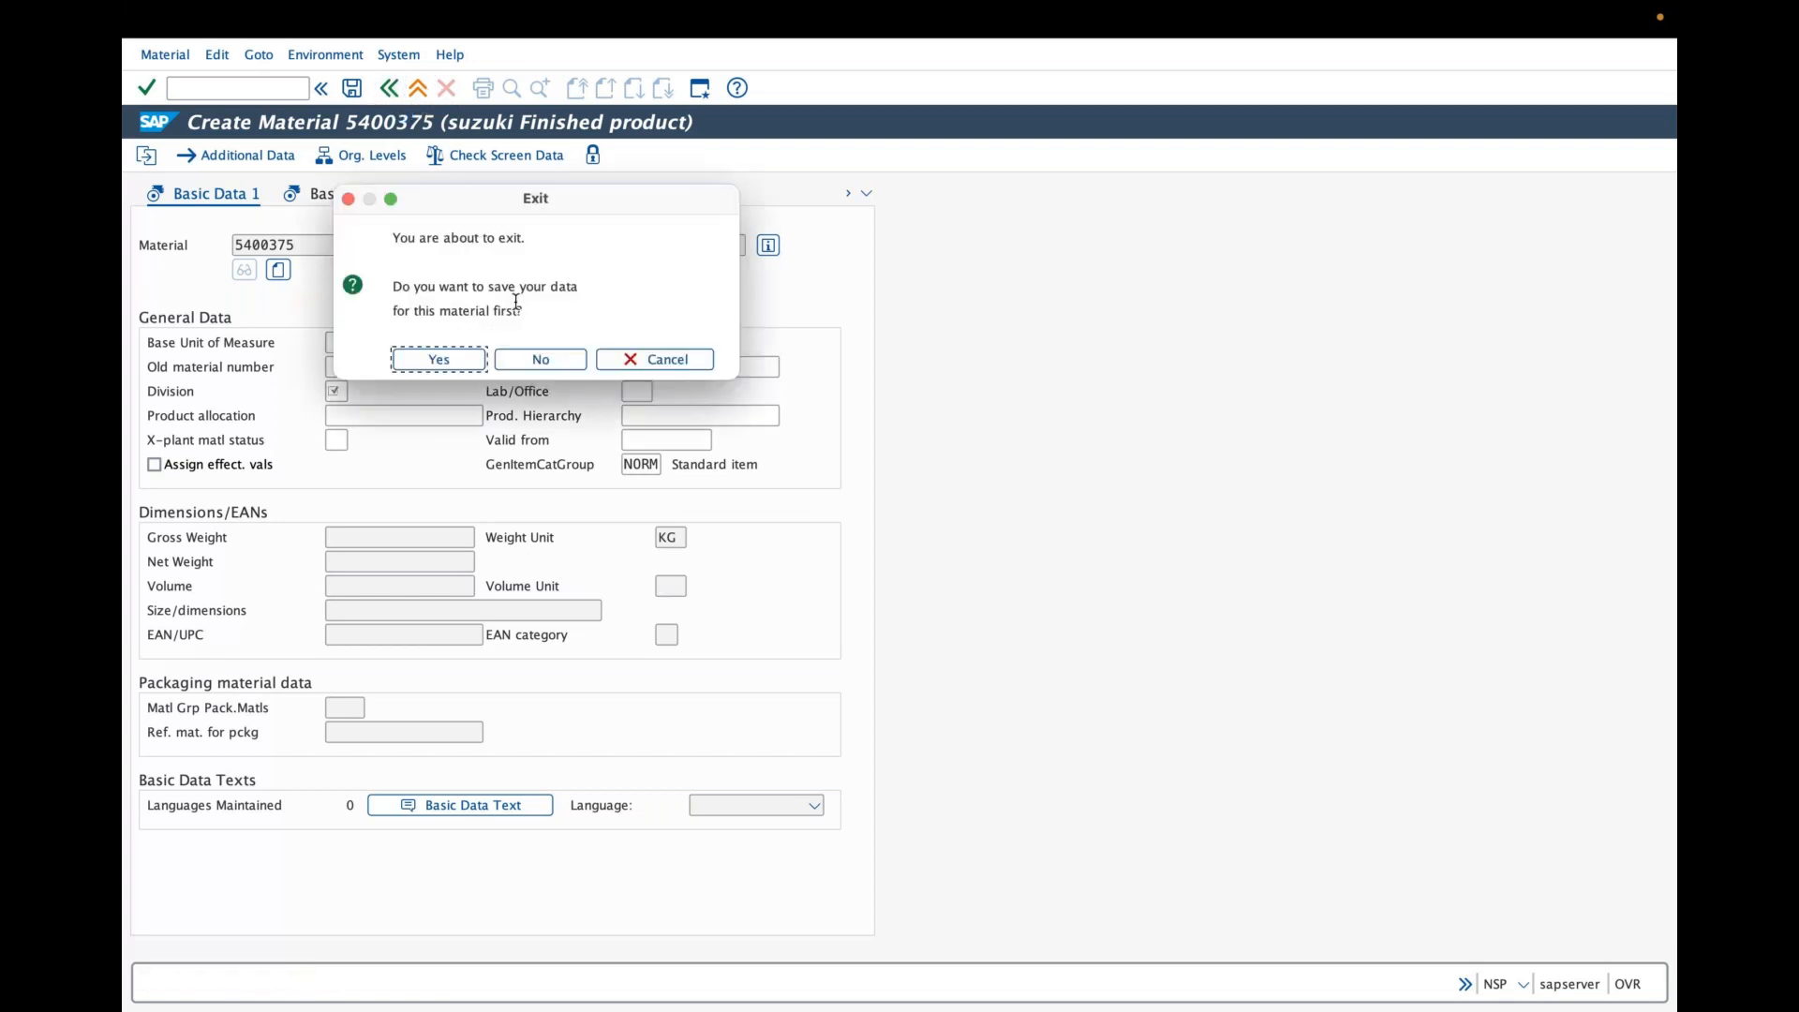
left_click(529, 357)
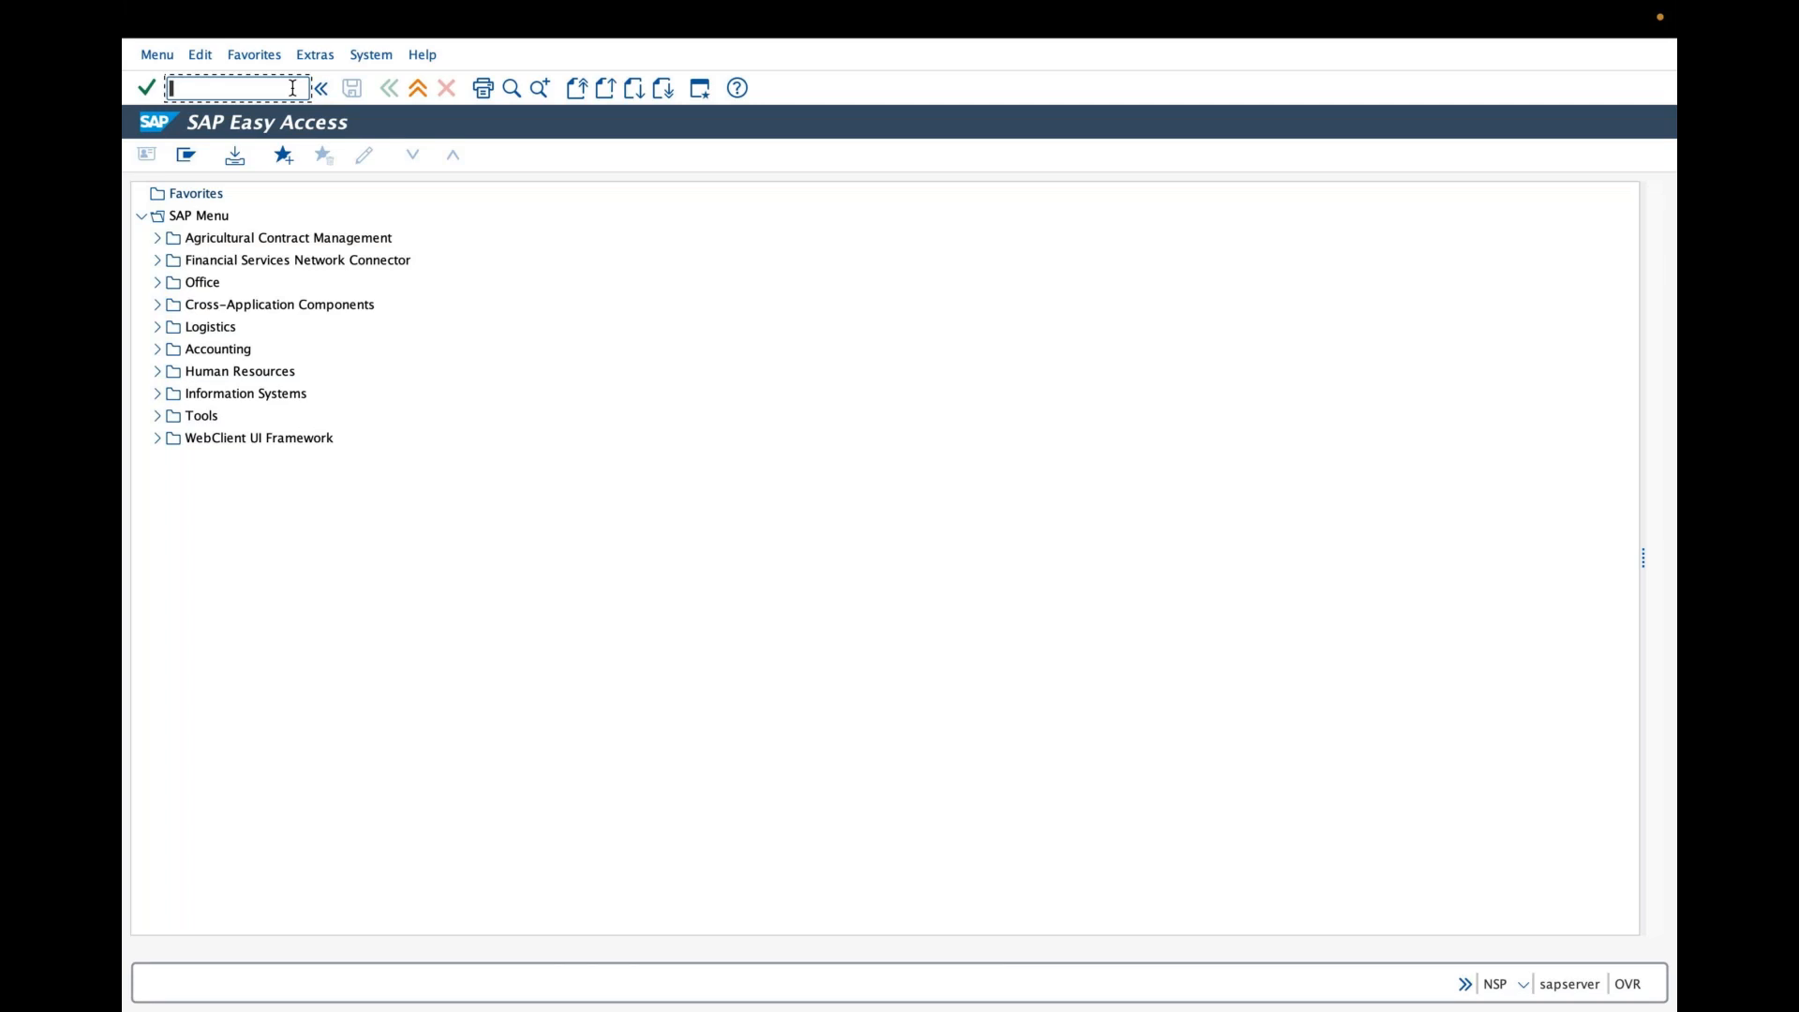
mouse_move(420, 8)
key("ctrl+Left")
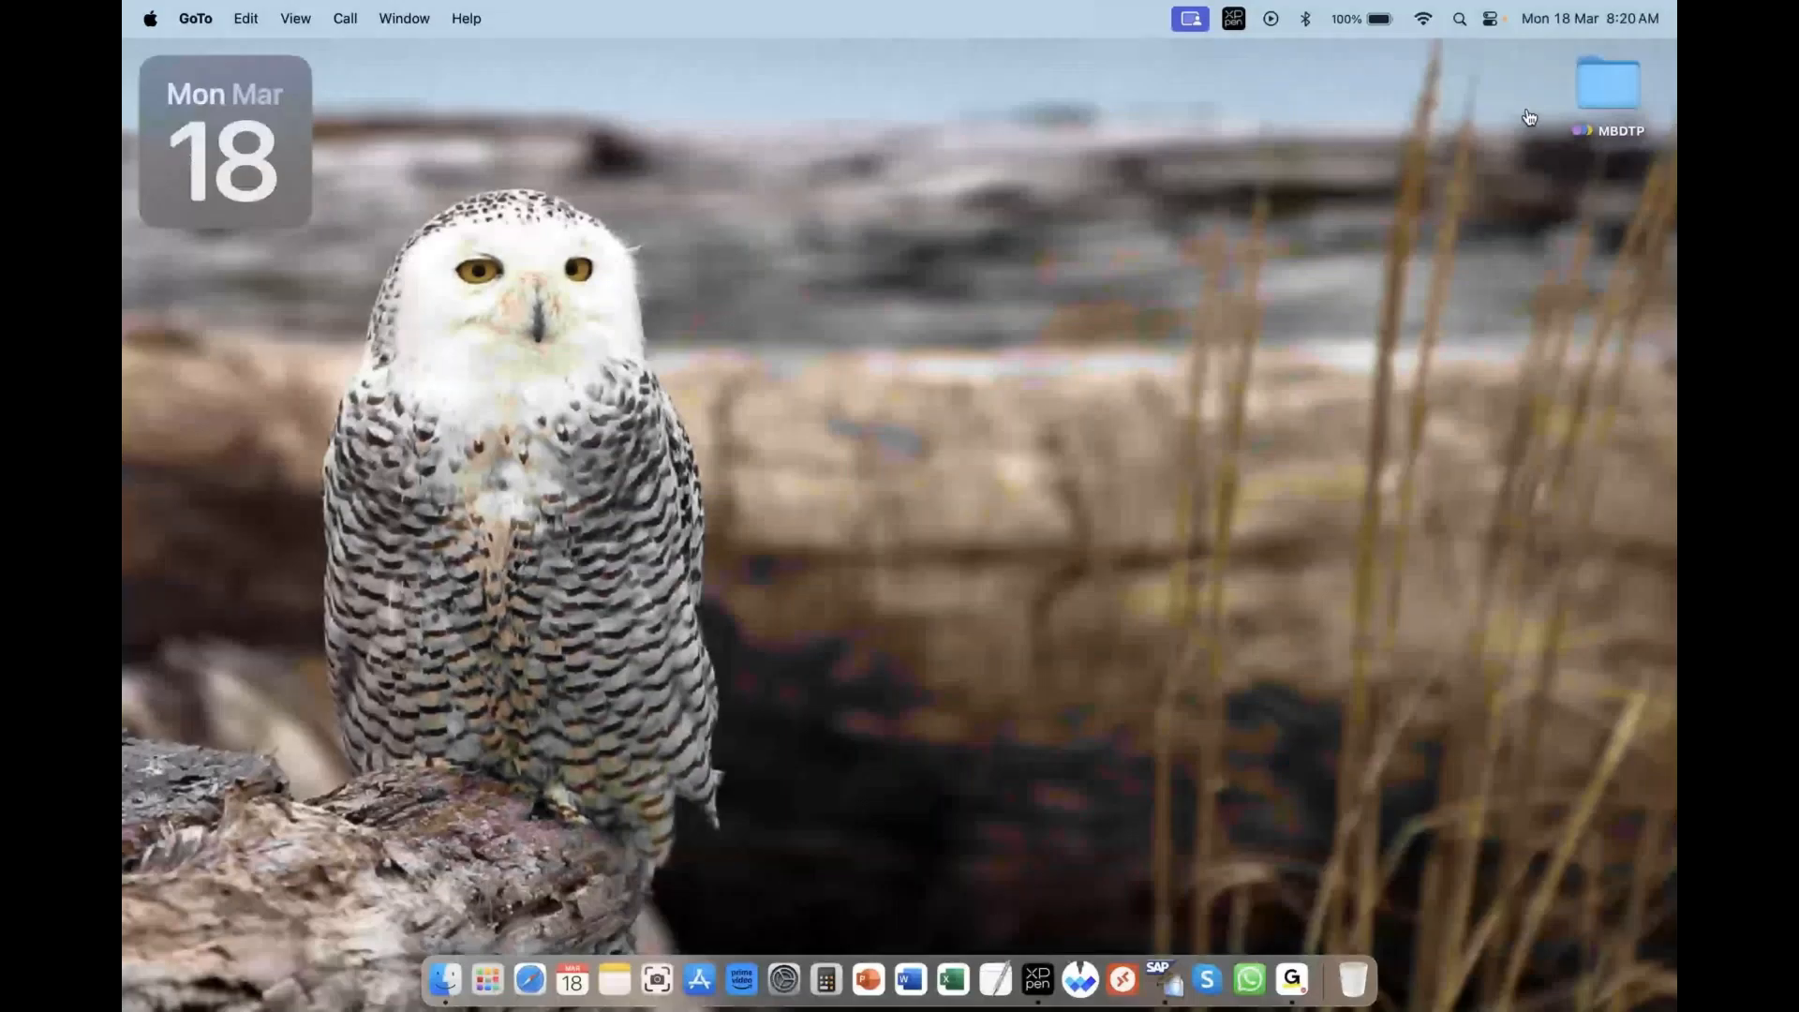